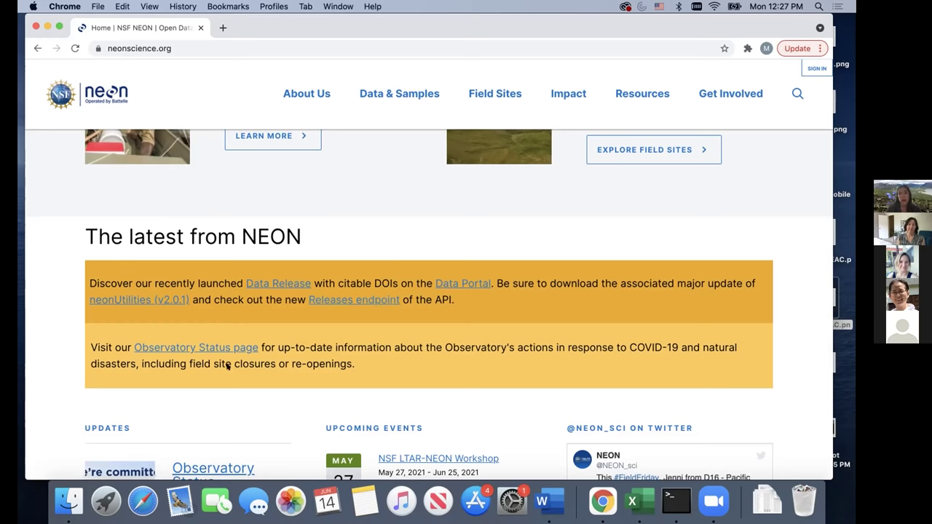
- Open the Observatory Status page from the homepage's latest news and examine the Operations Status table of resumed domain support facilities
{"action": "scroll", "coordinate": [222, 355], "scroll_direction": "down", "scroll_amount": 1}
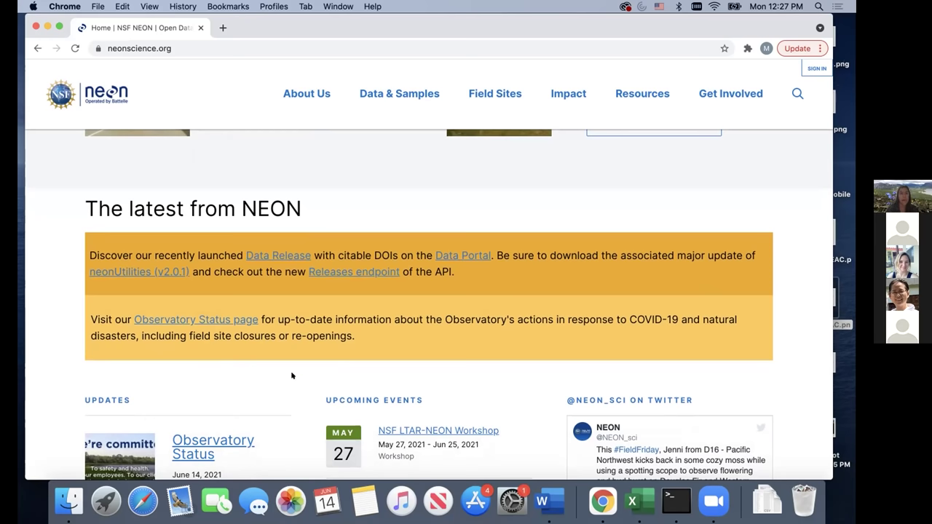
{"action": "left_click", "coordinate": [204, 318]}
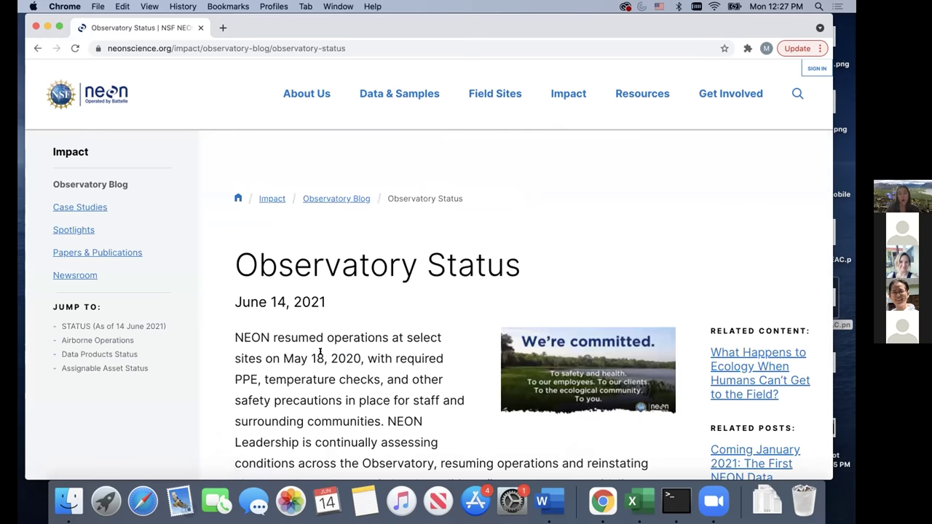
{"action": "scroll", "coordinate": [319, 348], "scroll_direction": "down", "scroll_amount": 2}
{"action": "scroll", "coordinate": [239, 295], "scroll_direction": "up", "scroll_amount": 1}
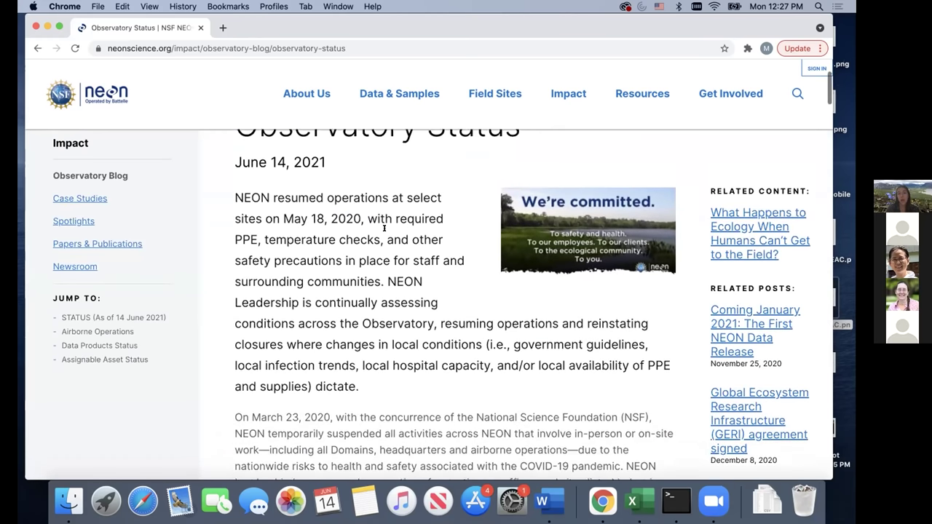
{"action": "scroll", "coordinate": [345, 434], "scroll_direction": "down", "scroll_amount": 10}
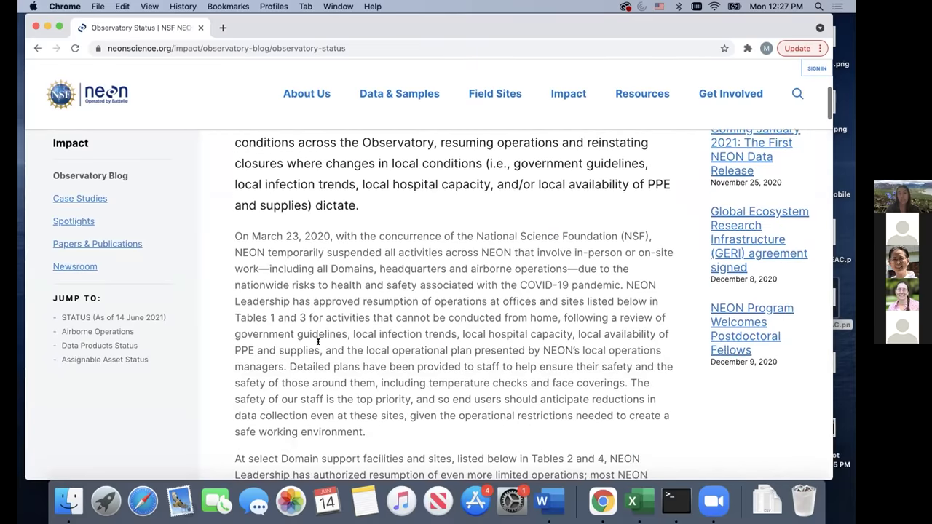
{"action": "scroll", "coordinate": [318, 341], "scroll_direction": "down", "scroll_amount": 14}
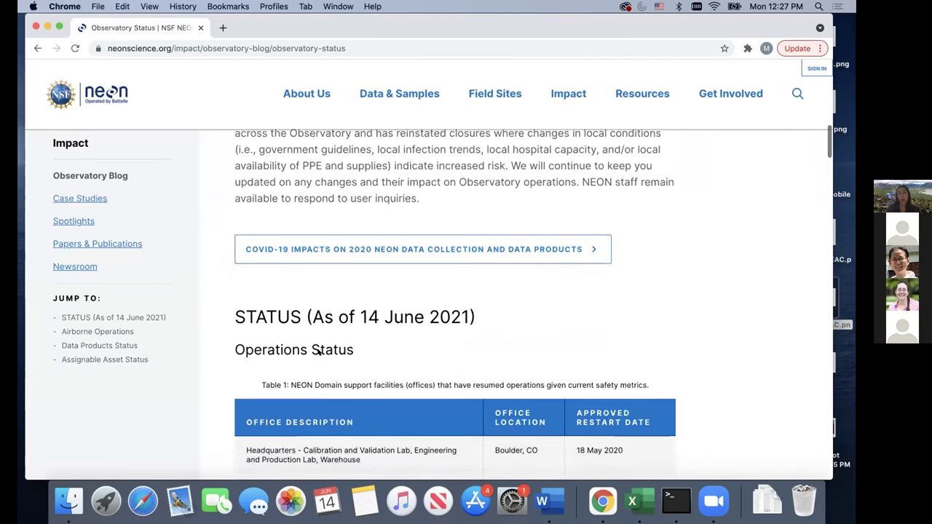
{"action": "scroll", "coordinate": [318, 351], "scroll_direction": "down", "scroll_amount": 1}
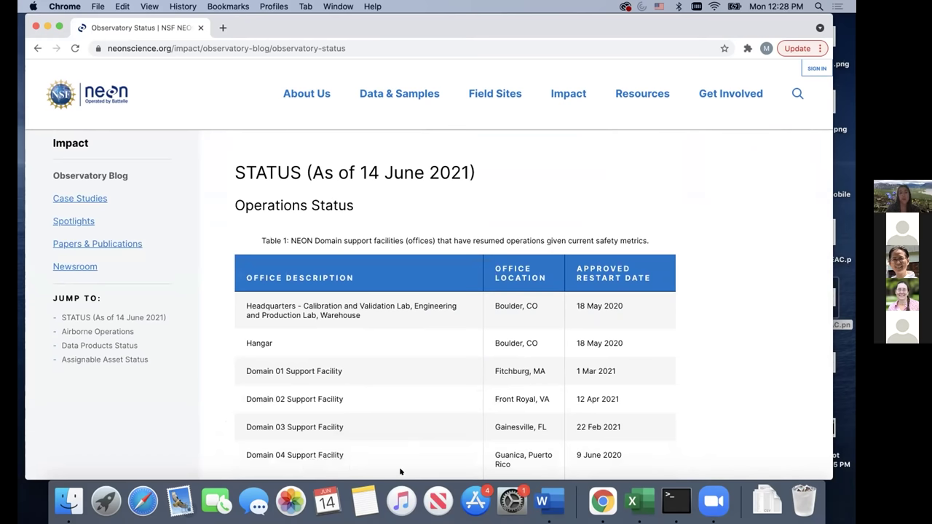
{"action": "scroll", "coordinate": [512, 197], "scroll_direction": "down", "scroll_amount": 1}
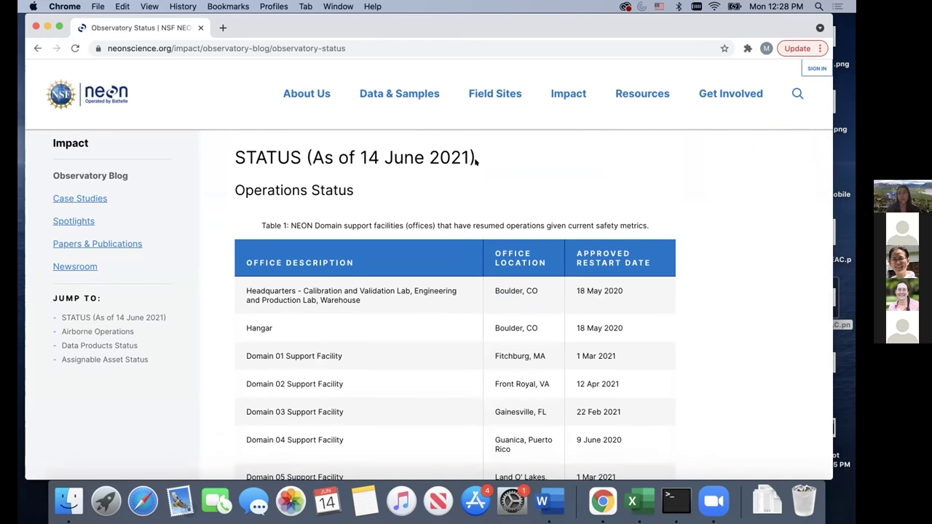
{"action": "scroll", "coordinate": [407, 370], "scroll_direction": "down", "scroll_amount": 2}
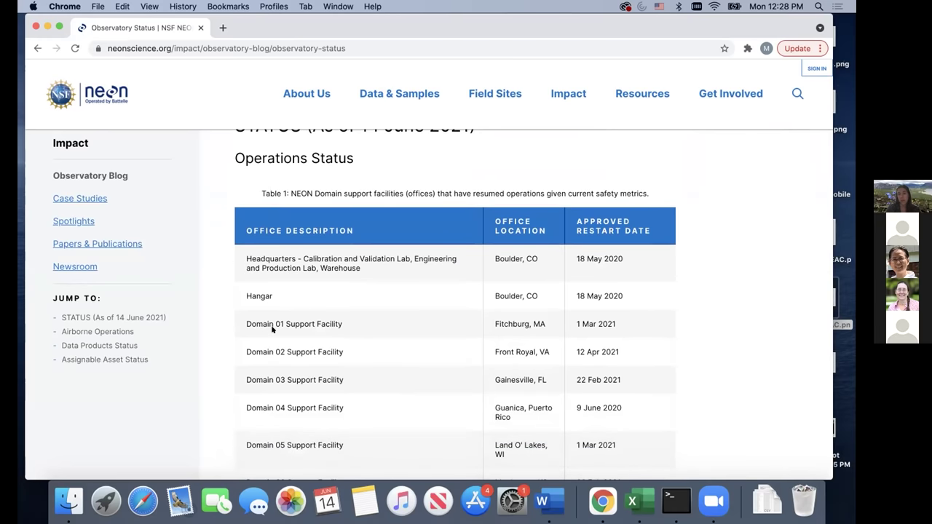
- Go back past the link on COVID-19 impacts on 2020 data and return to the NEON homepage
{"action": "scroll", "coordinate": [272, 329], "scroll_direction": "up", "scroll_amount": 10}
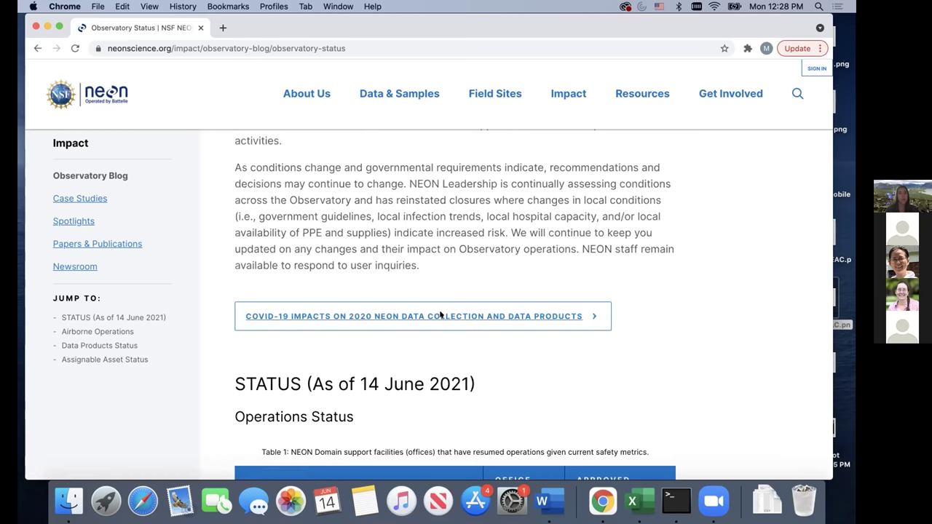
{"action": "scroll", "coordinate": [443, 321], "scroll_direction": "up", "scroll_amount": 10}
{"action": "scroll", "coordinate": [410, 277], "scroll_direction": "up", "scroll_amount": 2}
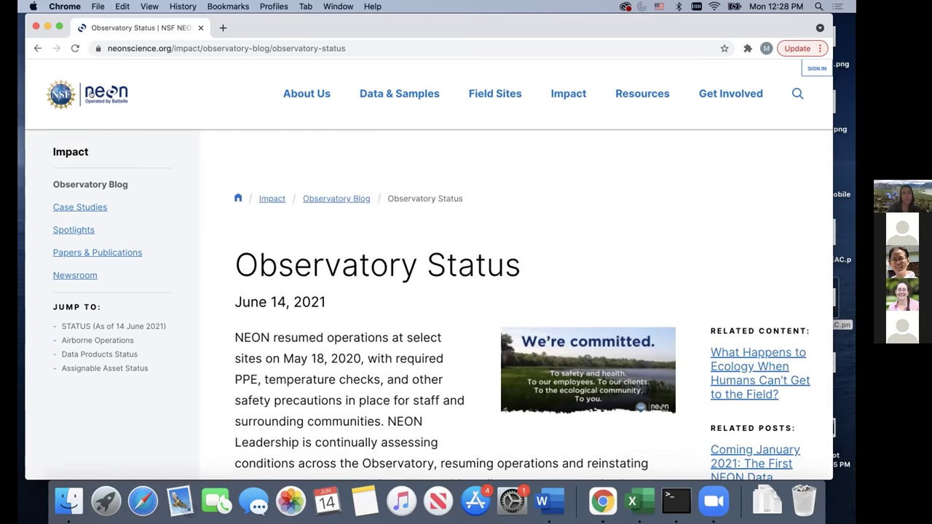
{"action": "left_click", "coordinate": [90, 93]}
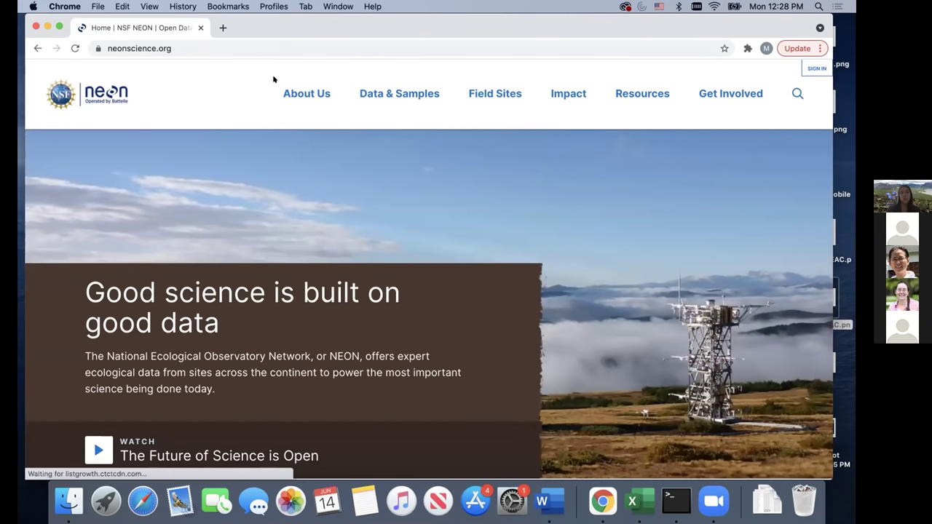
- Look over the About Us overview topics and open the Advisory Committee: STEAC page from the advisory groups
{"action": "mouse_move", "coordinate": [301, 83]}
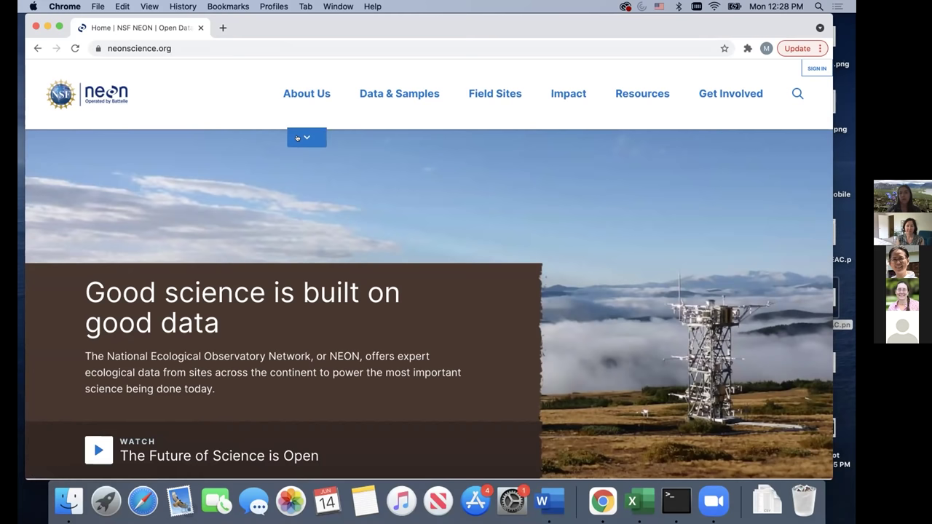
{"action": "left_click", "coordinate": [297, 137]}
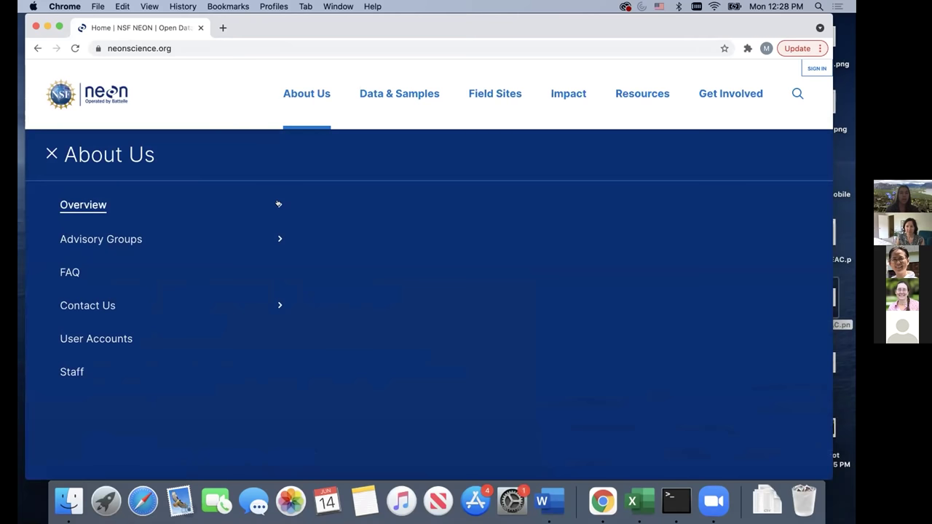
{"action": "left_click", "coordinate": [279, 203]}
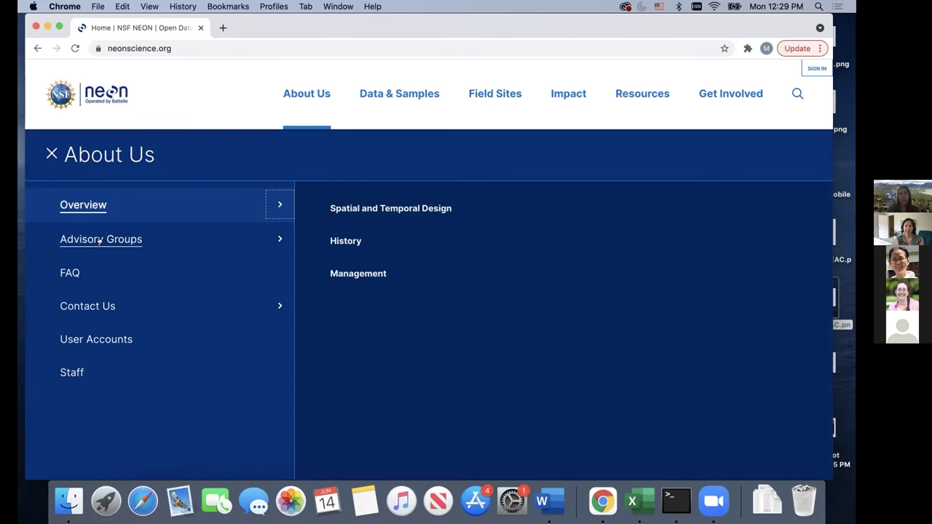
{"action": "left_click", "coordinate": [279, 237]}
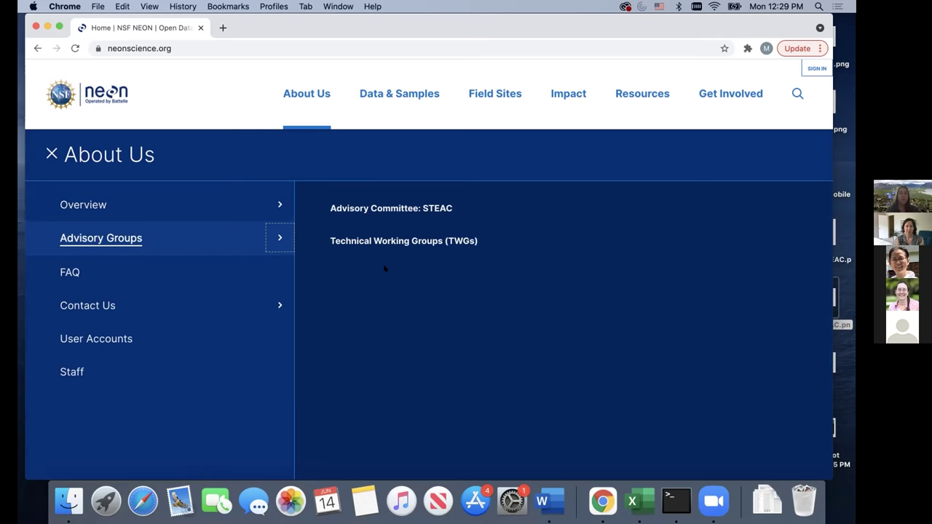
{"action": "left_click", "coordinate": [381, 208]}
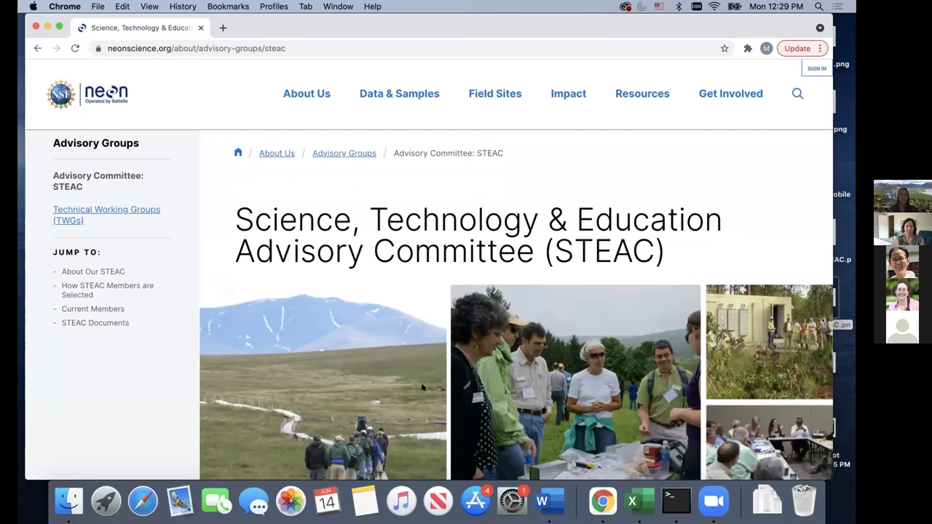
- Read the About Our STEAC section on the committee's advisory role and the topics its strategic guidance covers
{"action": "scroll", "coordinate": [423, 387], "scroll_direction": "down", "scroll_amount": 5}
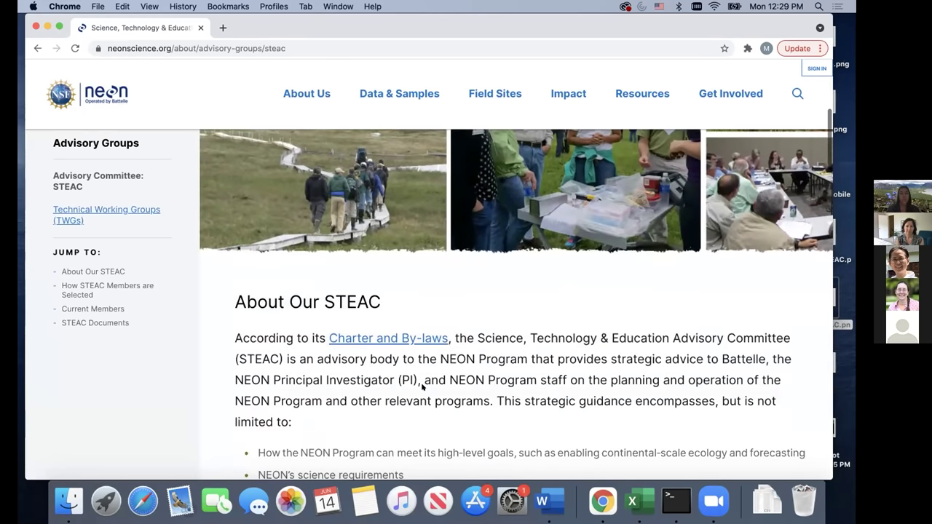
{"action": "scroll", "coordinate": [422, 386], "scroll_direction": "down", "scroll_amount": 1}
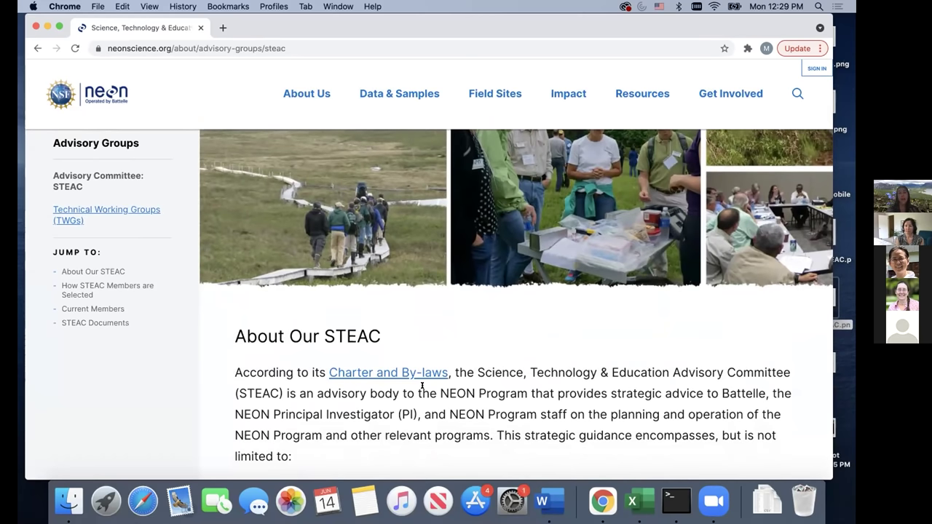
{"action": "scroll", "coordinate": [422, 386], "scroll_direction": "down", "scroll_amount": 4}
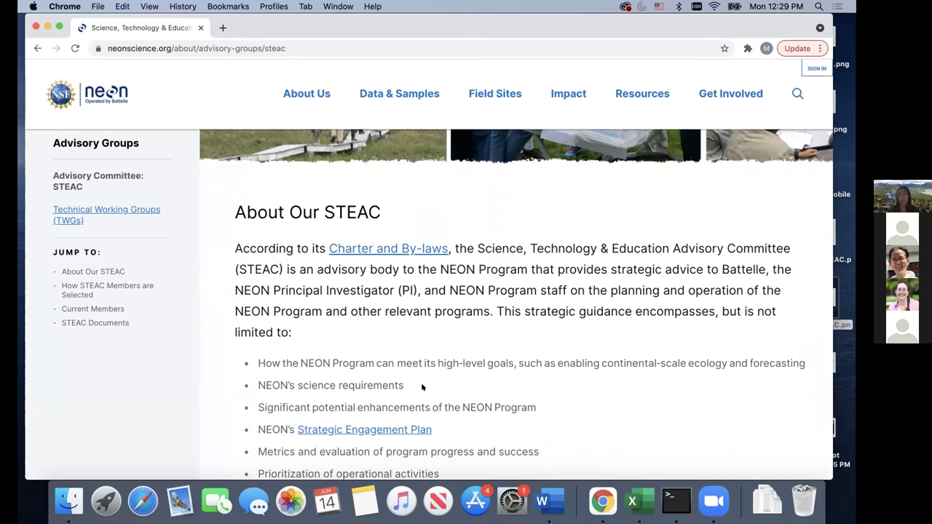
{"action": "scroll", "coordinate": [422, 387], "scroll_direction": "down", "scroll_amount": 3}
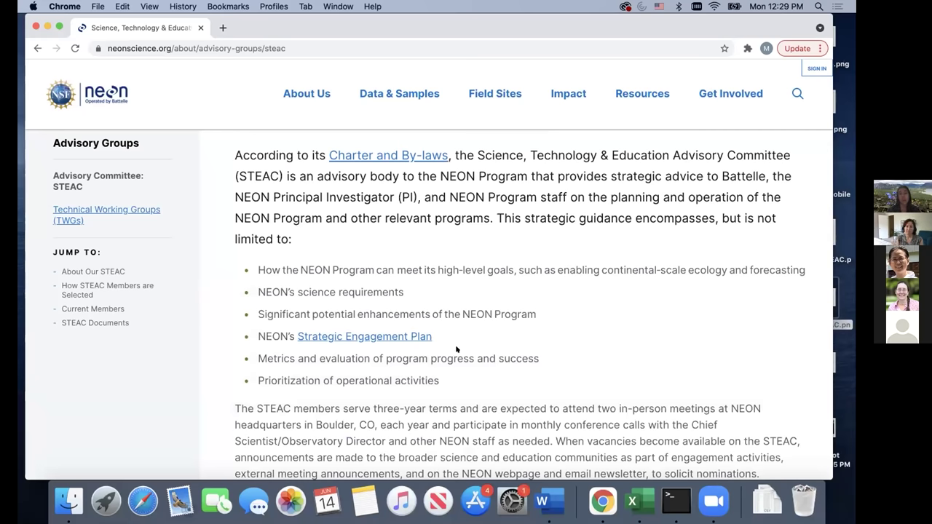
{"action": "scroll", "coordinate": [456, 349], "scroll_direction": "up", "scroll_amount": 5}
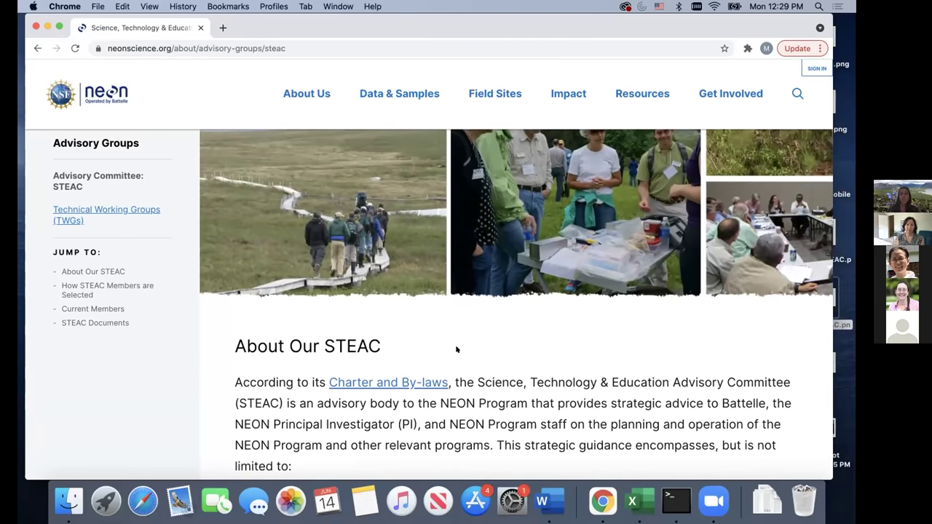
{"action": "scroll", "coordinate": [456, 349], "scroll_direction": "up", "scroll_amount": 3}
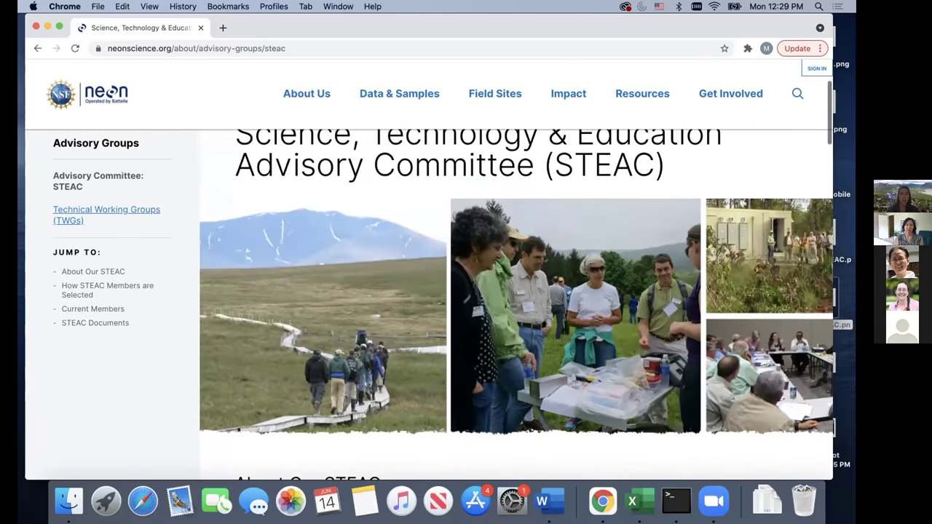
{"action": "scroll", "coordinate": [406, 264], "scroll_direction": "up", "scroll_amount": 2}
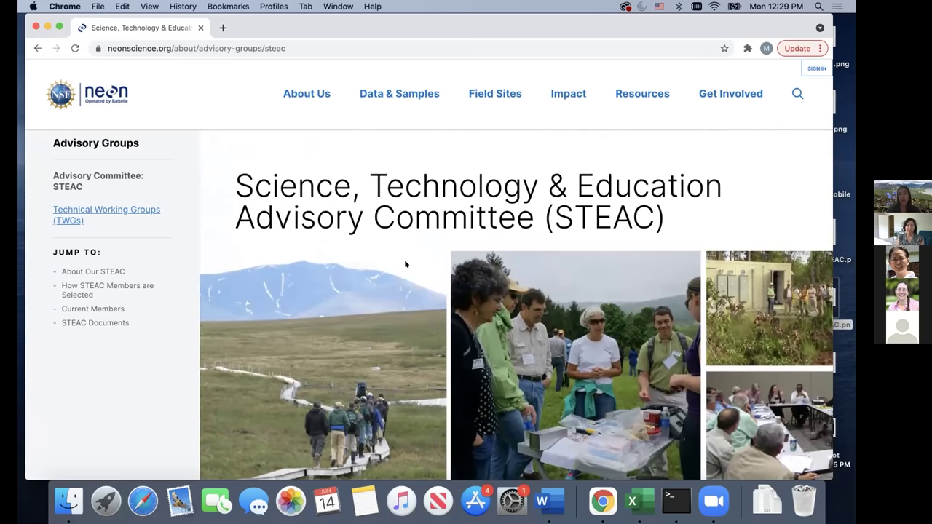
{"action": "scroll", "coordinate": [357, 248], "scroll_direction": "up", "scroll_amount": 2}
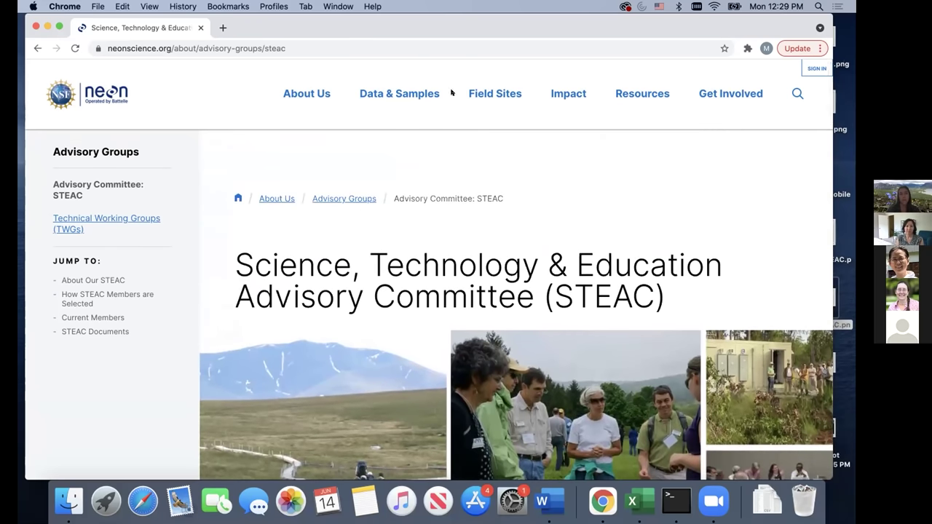
- Open the Technical Working Groups (TWGs) page and read its introduction on the groups' role
{"action": "left_click", "coordinate": [65, 223]}
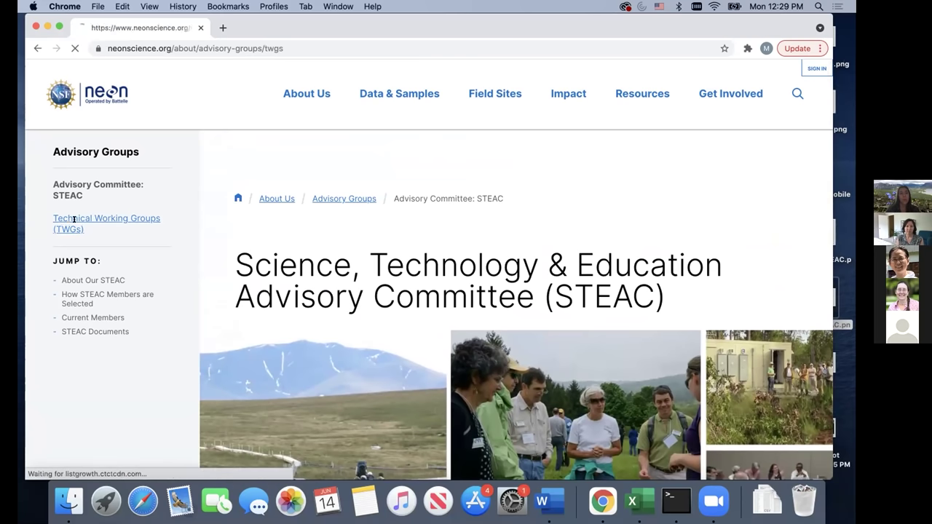
{"action": "scroll", "coordinate": [432, 275], "scroll_direction": "down", "scroll_amount": 3}
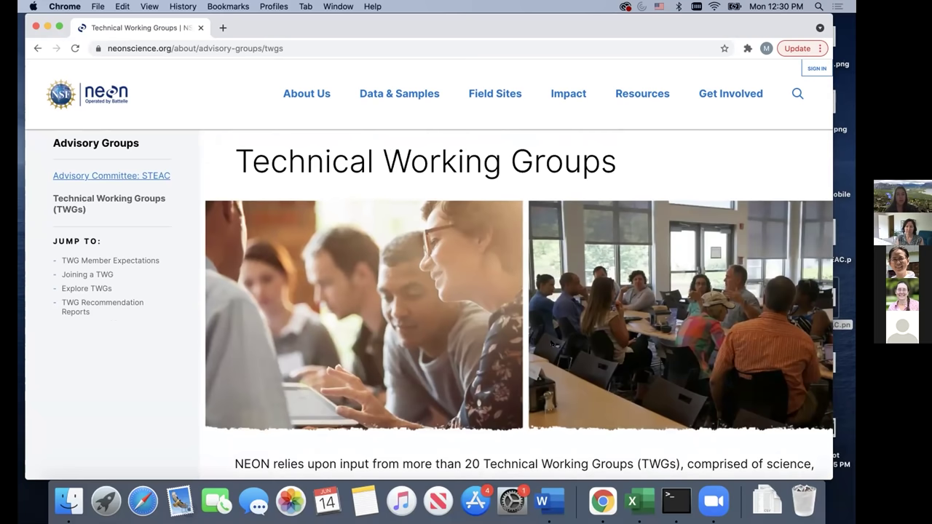
{"action": "scroll", "coordinate": [618, 426], "scroll_direction": "down", "scroll_amount": 5}
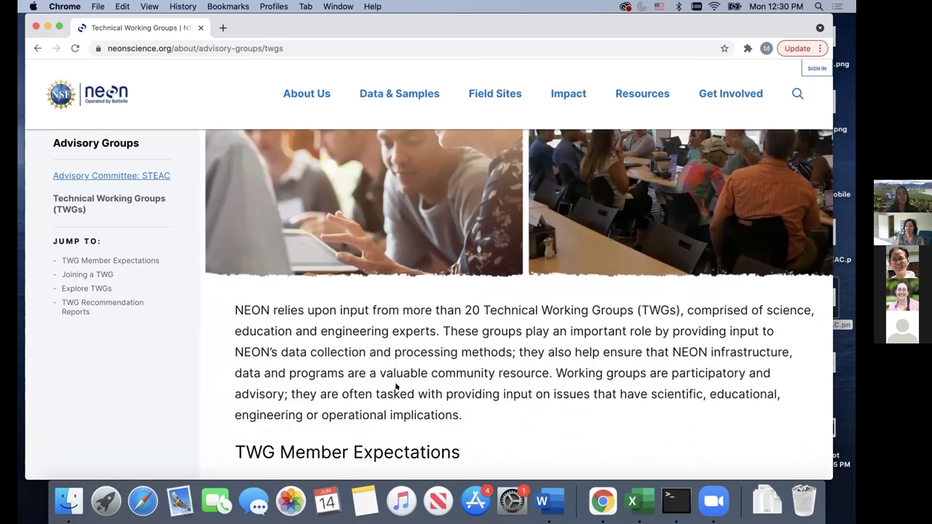
{"action": "scroll", "coordinate": [408, 384], "scroll_direction": "down", "scroll_amount": 1}
{"action": "scroll", "coordinate": [403, 379], "scroll_direction": "up", "scroll_amount": 3}
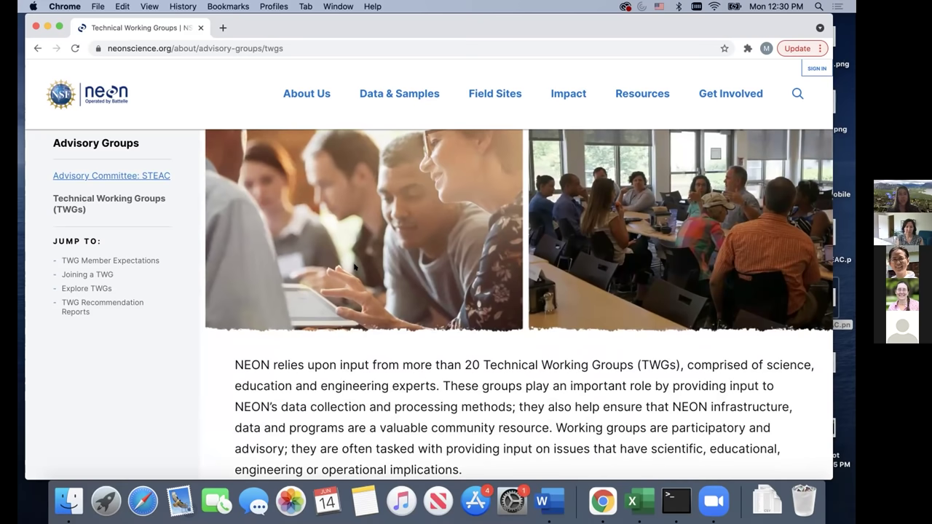
- Open the Contact Us page from the About Us section
{"action": "scroll", "coordinate": [354, 267], "scroll_direction": "up", "scroll_amount": 5}
{"action": "left_click", "coordinate": [297, 137]}
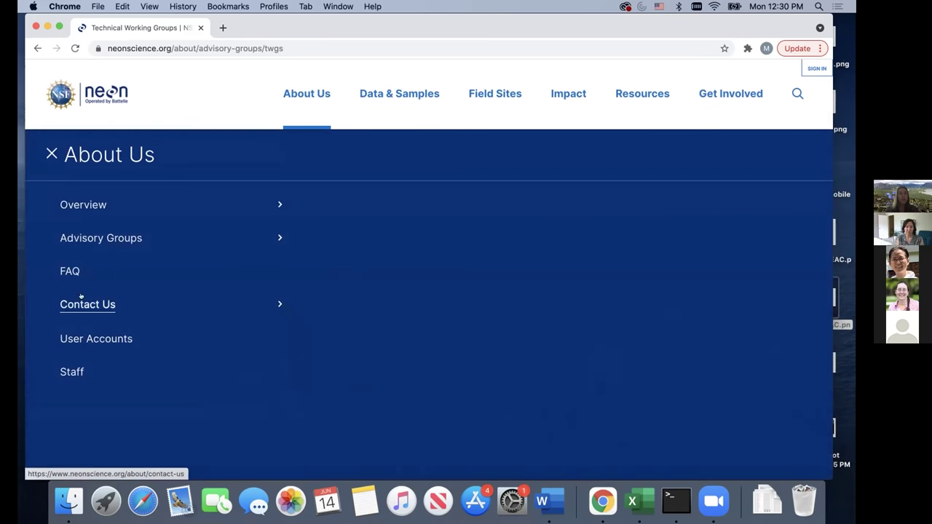
{"action": "left_click", "coordinate": [81, 299]}
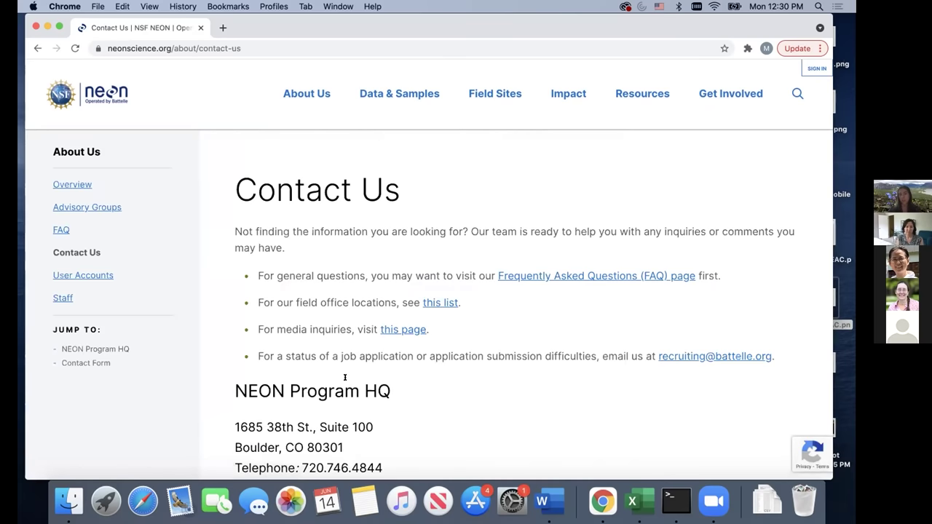
- Examine the Contact Form's description, required fields and inquiry category, along with the NEON Program HQ contact details
{"action": "scroll", "coordinate": [345, 377], "scroll_direction": "down", "scroll_amount": 5}
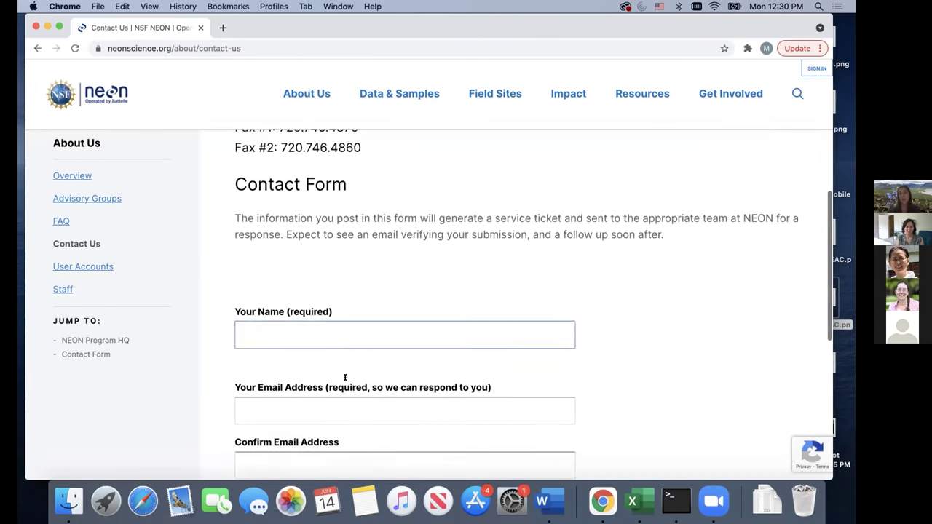
{"action": "scroll", "coordinate": [345, 377], "scroll_direction": "down", "scroll_amount": 1}
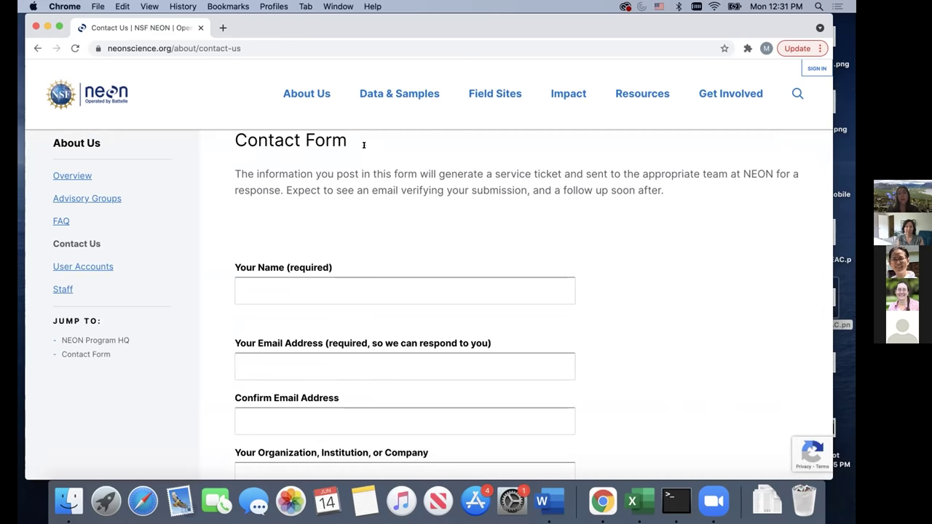
{"action": "scroll", "coordinate": [385, 237], "scroll_direction": "down", "scroll_amount": 1}
{"action": "scroll", "coordinate": [386, 238], "scroll_direction": "up", "scroll_amount": 1}
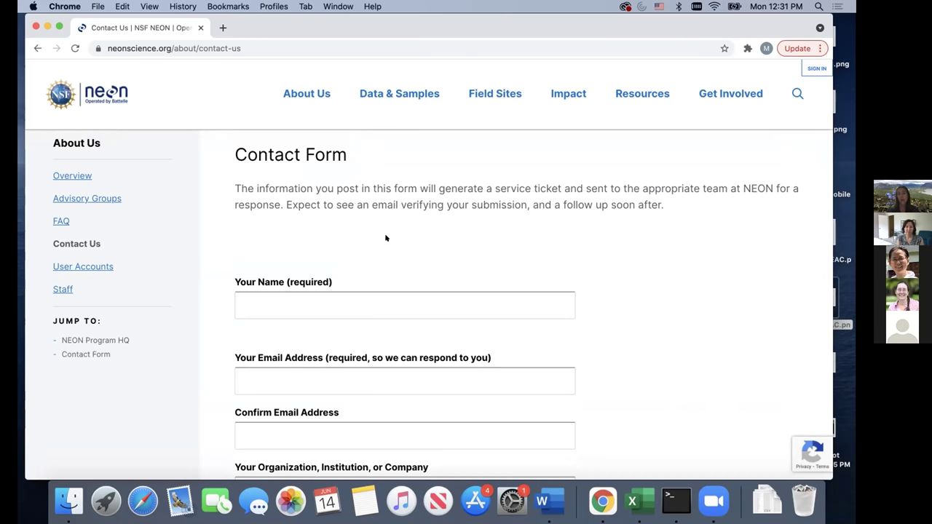
{"action": "scroll", "coordinate": [386, 239], "scroll_direction": "down", "scroll_amount": 3}
{"action": "scroll", "coordinate": [400, 303], "scroll_direction": "down", "scroll_amount": 3}
{"action": "scroll", "coordinate": [400, 303], "scroll_direction": "up", "scroll_amount": 2}
{"action": "left_click", "coordinate": [400, 298]}
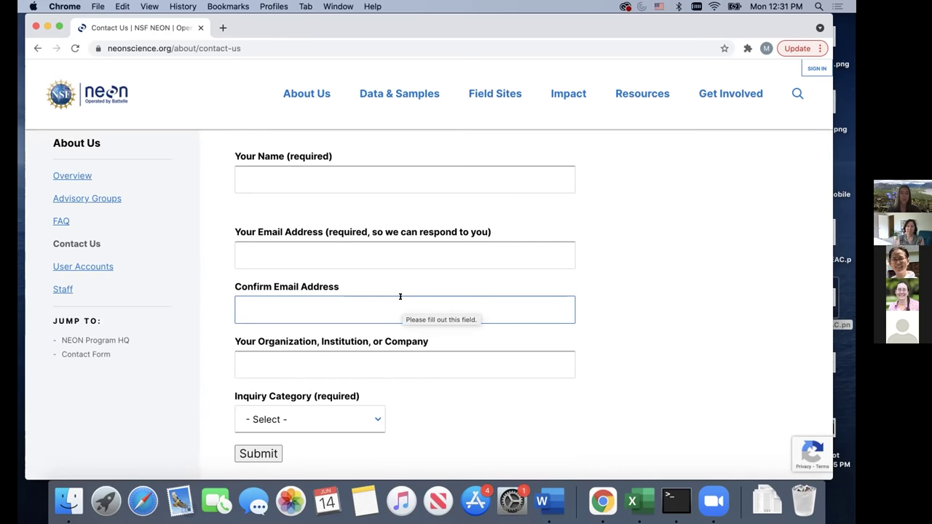
{"action": "scroll", "coordinate": [399, 297], "scroll_direction": "up", "scroll_amount": 10}
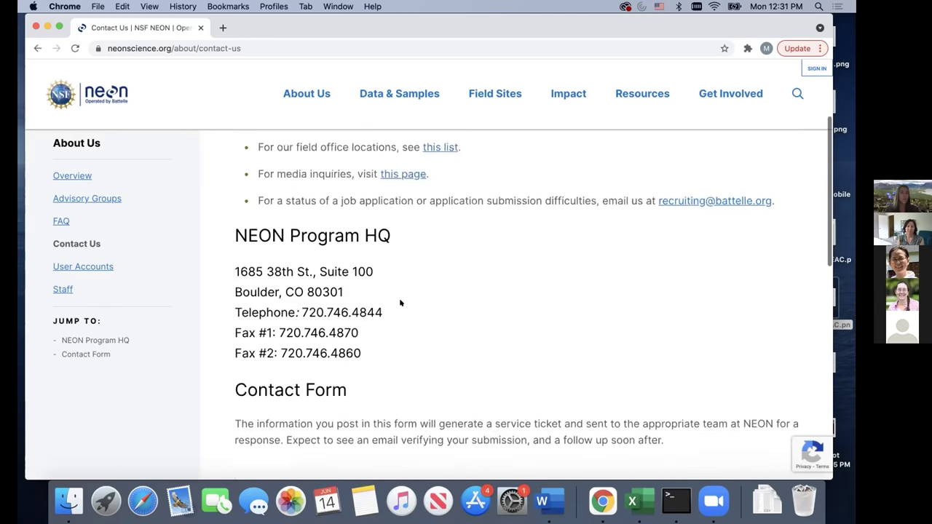
- Open the Explore Field Sites page from the Field Sites section
{"action": "scroll", "coordinate": [400, 303], "scroll_direction": "up", "scroll_amount": 5}
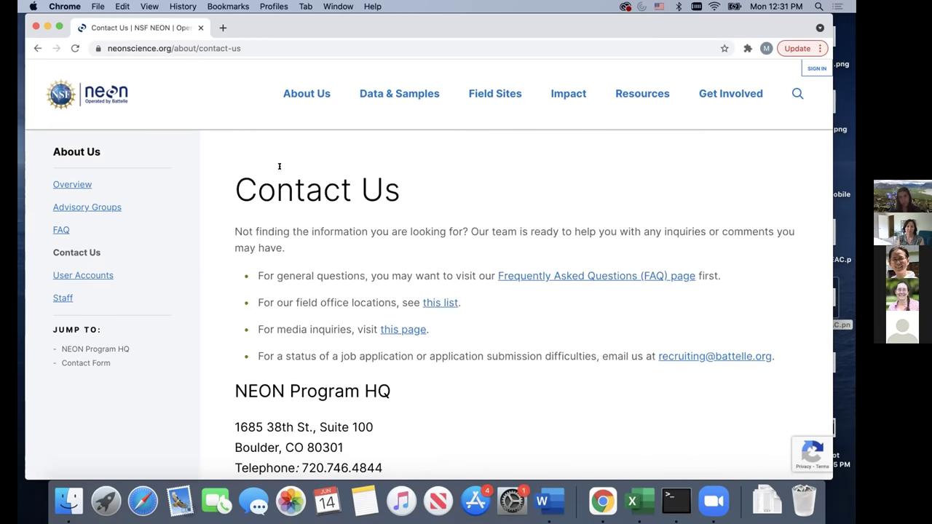
{"action": "mouse_move", "coordinate": [382, 94]}
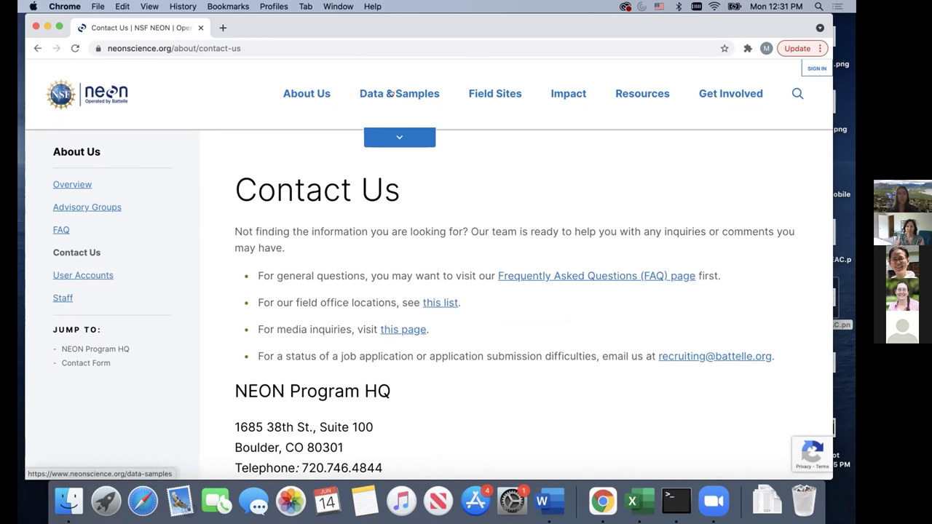
{"action": "mouse_move", "coordinate": [487, 95]}
{"action": "left_click", "coordinate": [481, 138]}
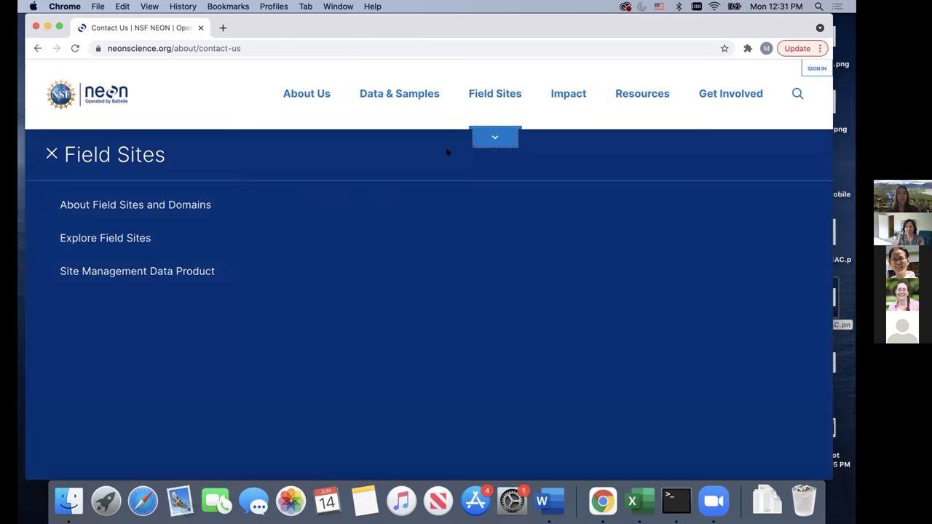
{"action": "left_click", "coordinate": [82, 239]}
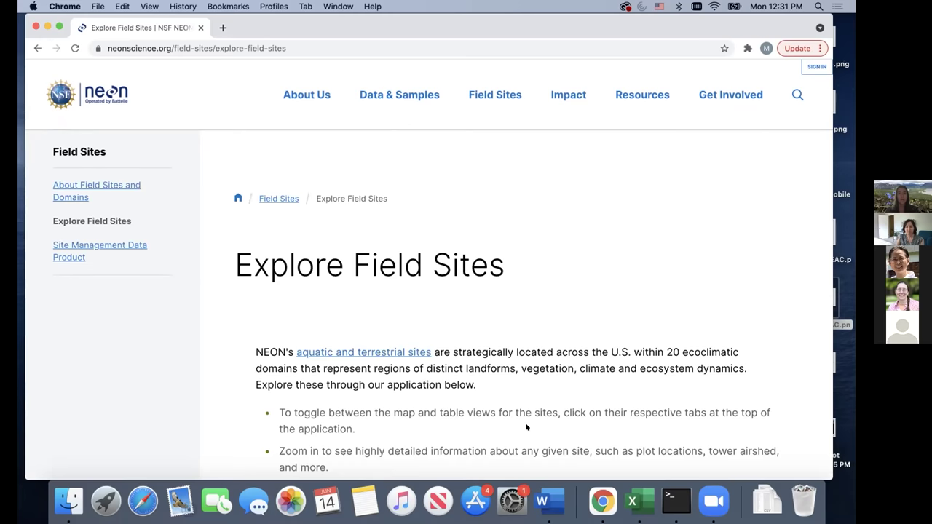
- Examine the field sites map around North America and open the summary of the terrestrial site in Hawaii
{"action": "scroll", "coordinate": [526, 428], "scroll_direction": "down", "scroll_amount": 8}
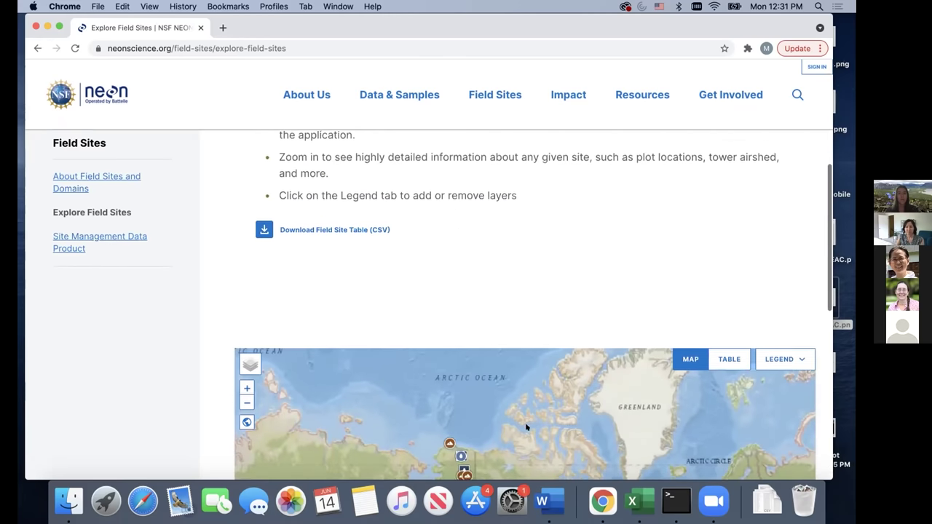
{"action": "scroll", "coordinate": [451, 202], "scroll_direction": "down", "scroll_amount": 3}
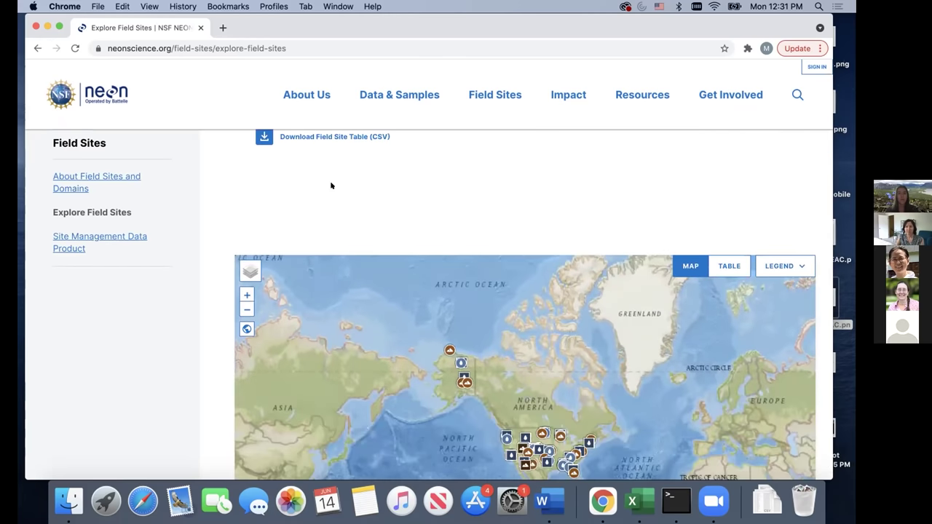
{"action": "scroll", "coordinate": [330, 185], "scroll_direction": "down", "scroll_amount": 5}
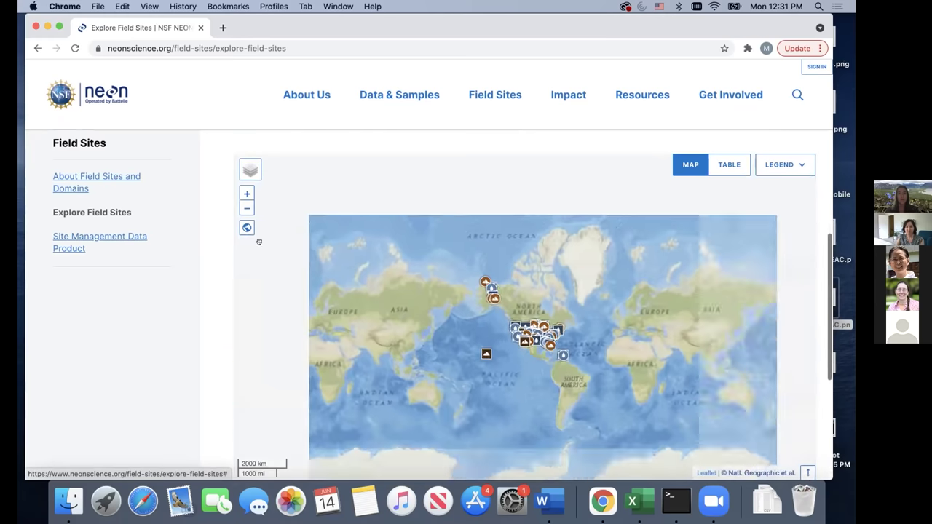
{"action": "left_click", "coordinate": [246, 194]}
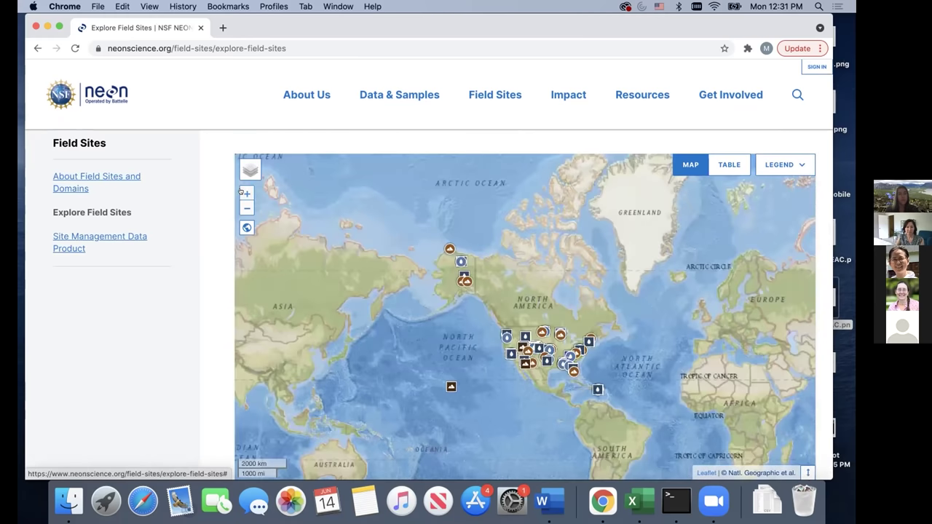
{"action": "left_click", "coordinate": [246, 194]}
{"action": "left_click_drag", "start_coordinate": [519, 305], "coordinate": [499, 276]}
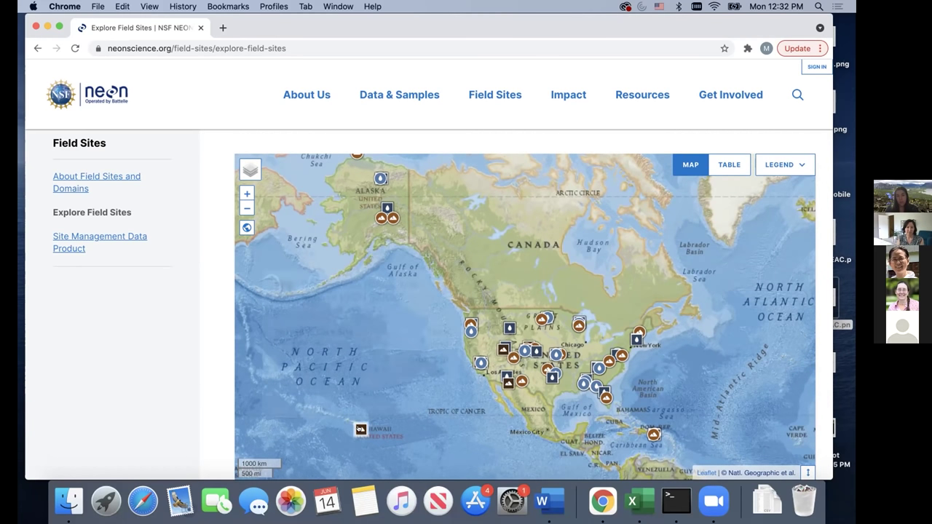
{"action": "left_click", "coordinate": [361, 430]}
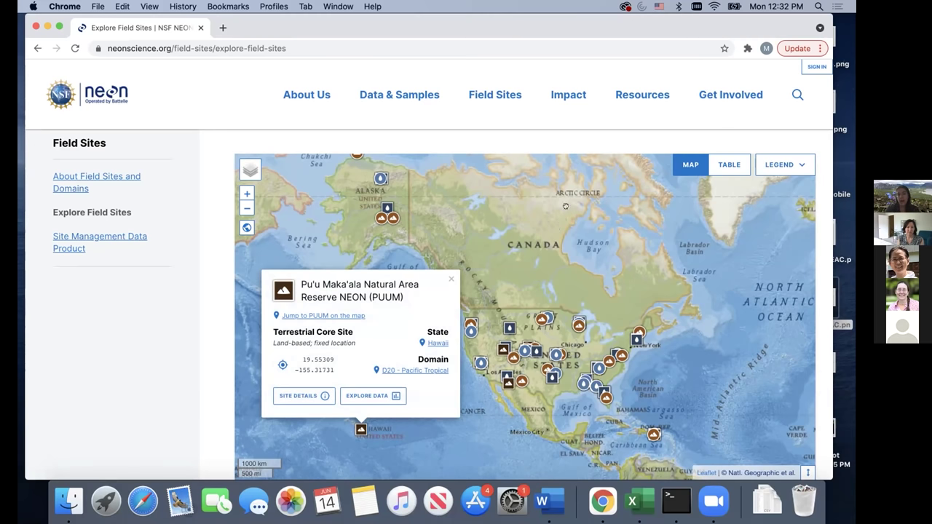
- Switch the field sites from the map to the table view and search the sites for "Puum"
{"action": "left_click", "coordinate": [728, 165]}
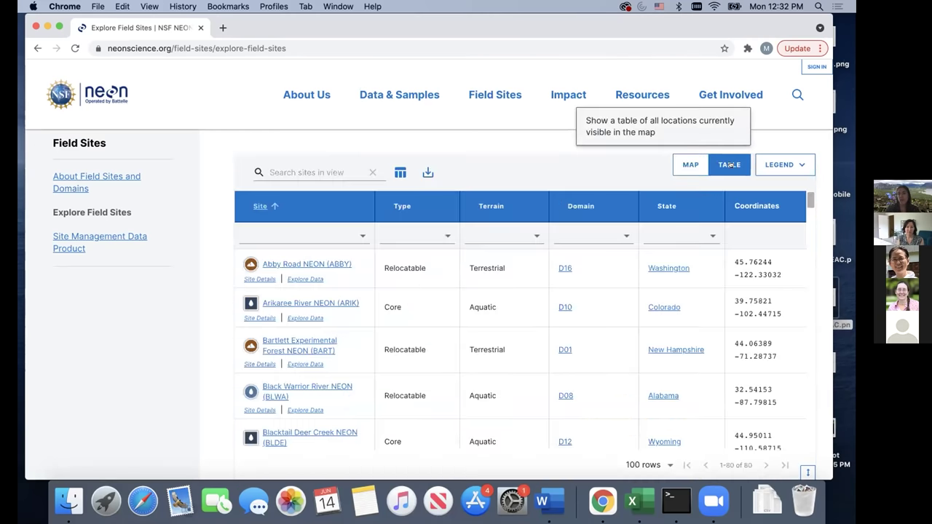
{"action": "left_click", "coordinate": [291, 171]}
{"action": "type", "text": "Puum"}
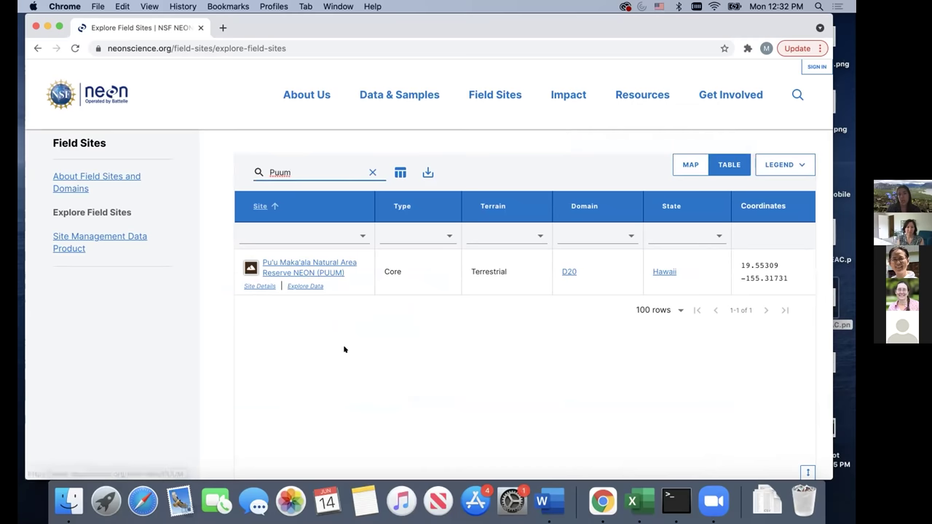
- Look over the Resources section's topics and the Learning Hub's subtopics, and close the overview
{"action": "scroll", "coordinate": [343, 347], "scroll_direction": "up", "scroll_amount": 3}
{"action": "scroll", "coordinate": [343, 348], "scroll_direction": "up", "scroll_amount": 6}
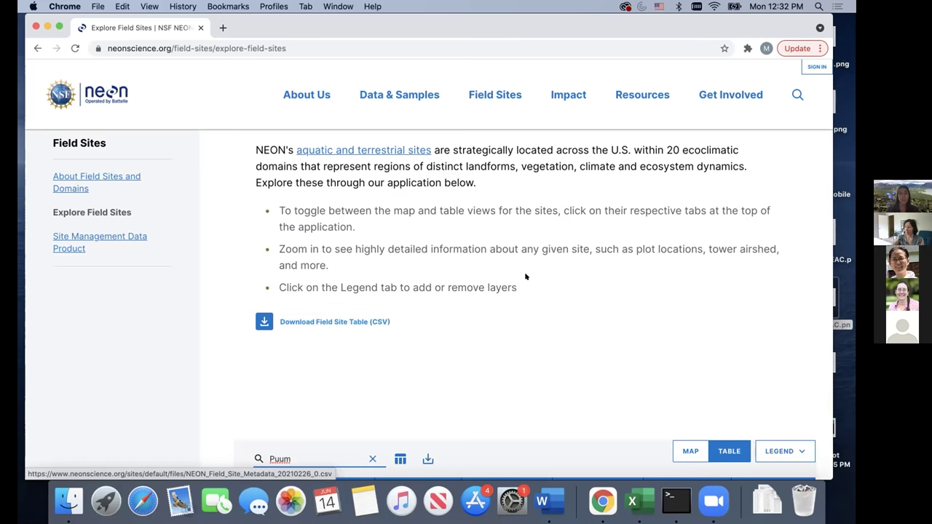
{"action": "scroll", "coordinate": [525, 276], "scroll_direction": "up", "scroll_amount": 5}
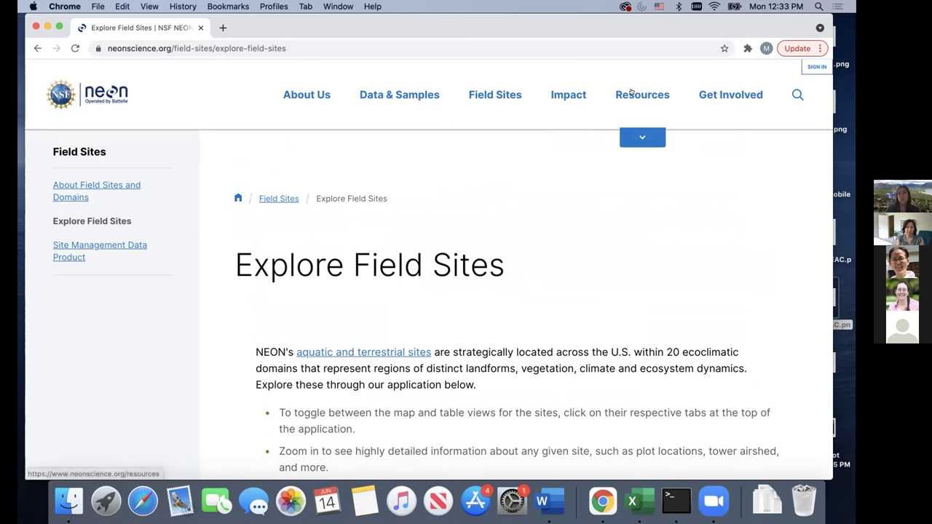
{"action": "left_click", "coordinate": [646, 137]}
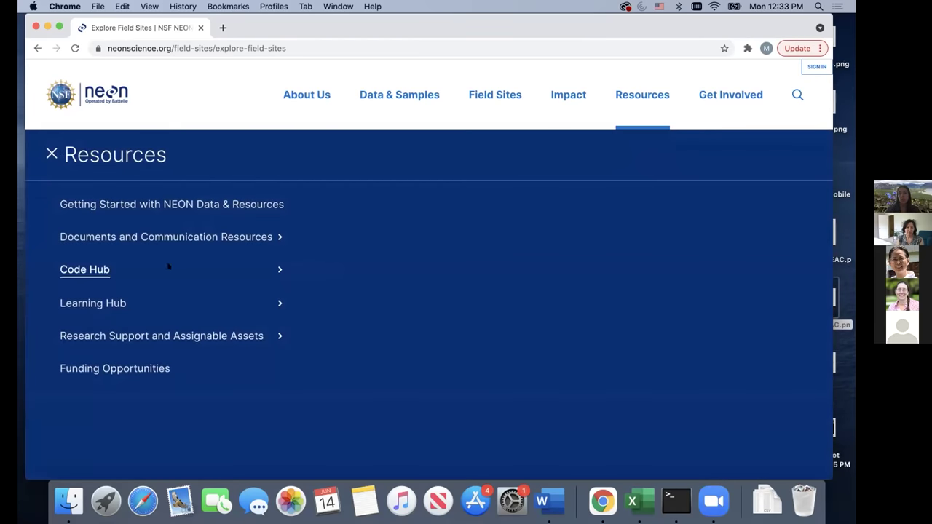
{"action": "left_click", "coordinate": [279, 303]}
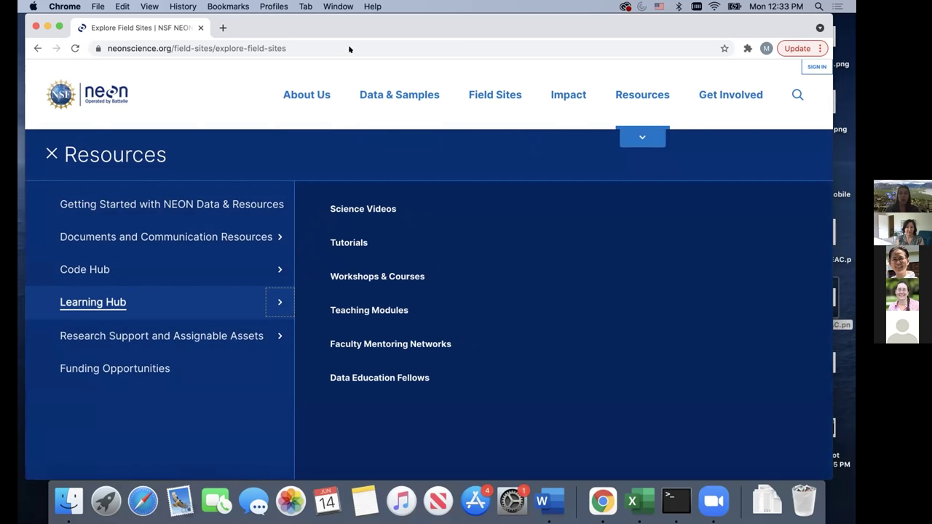
{"action": "left_click", "coordinate": [51, 152]}
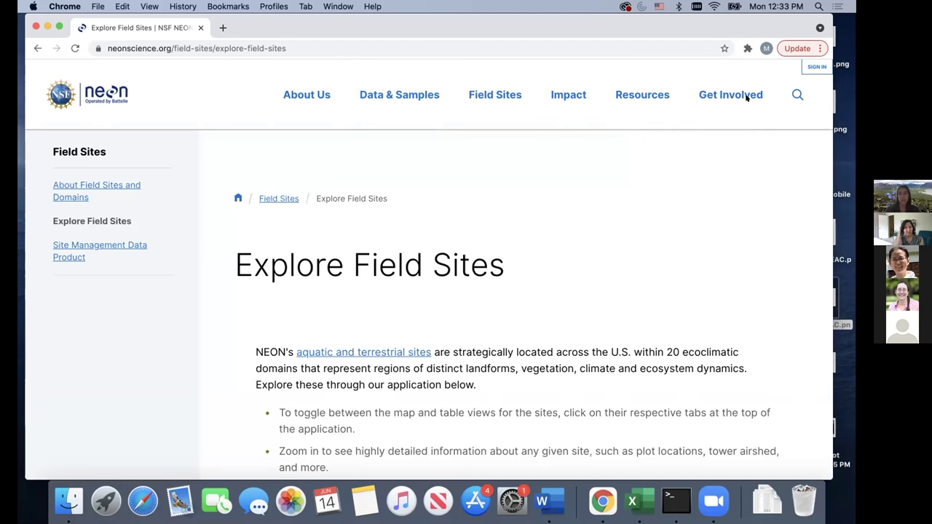
- Open the Samples & Specimens page from the Data & Samples section
{"action": "left_click", "coordinate": [392, 94]}
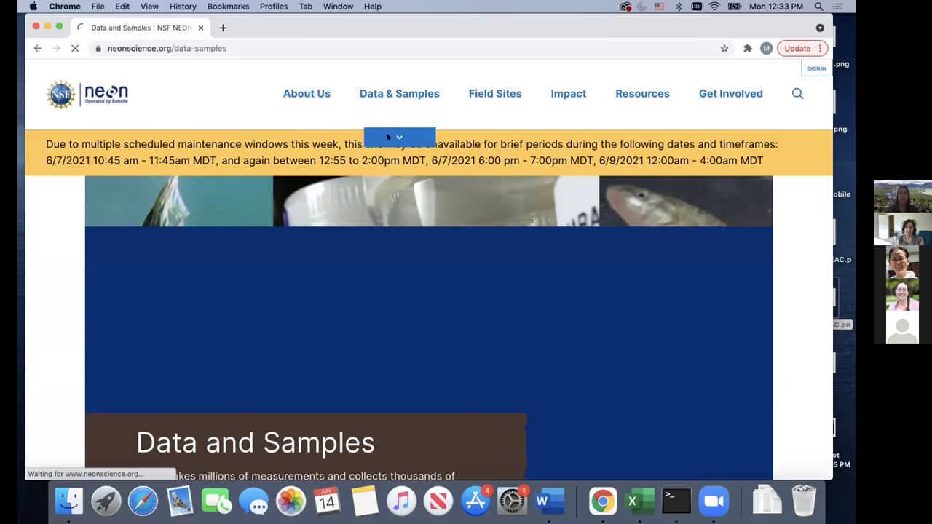
{"action": "left_click", "coordinate": [399, 137]}
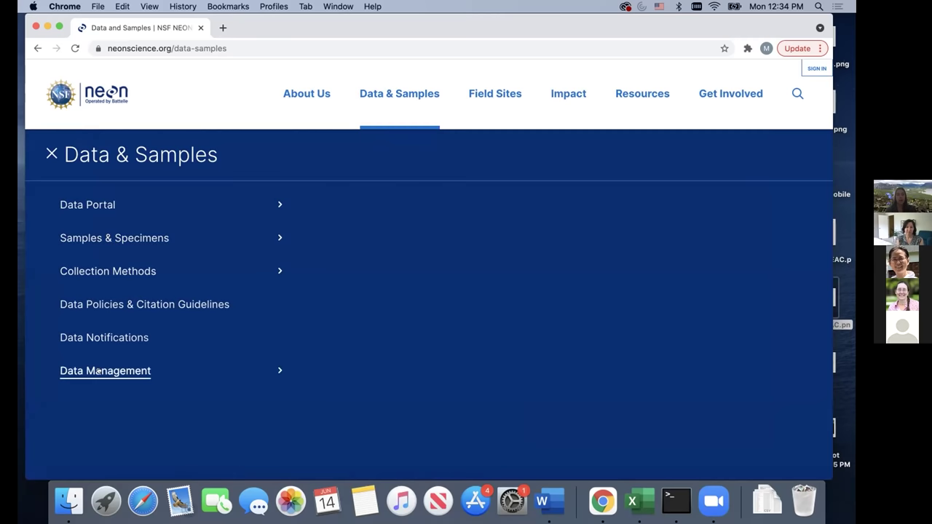
{"action": "left_click", "coordinate": [87, 239]}
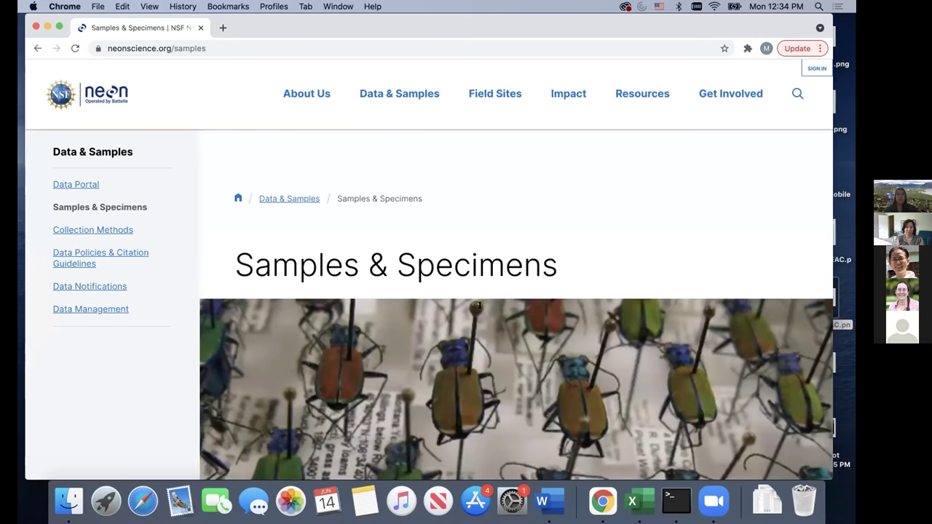
- Read the Samples & Specimens introduction and the topic cards, including Sample Types, Biorepository, Excess Samples and Sample Explorer
{"action": "scroll", "coordinate": [480, 306], "scroll_direction": "down", "scroll_amount": 3}
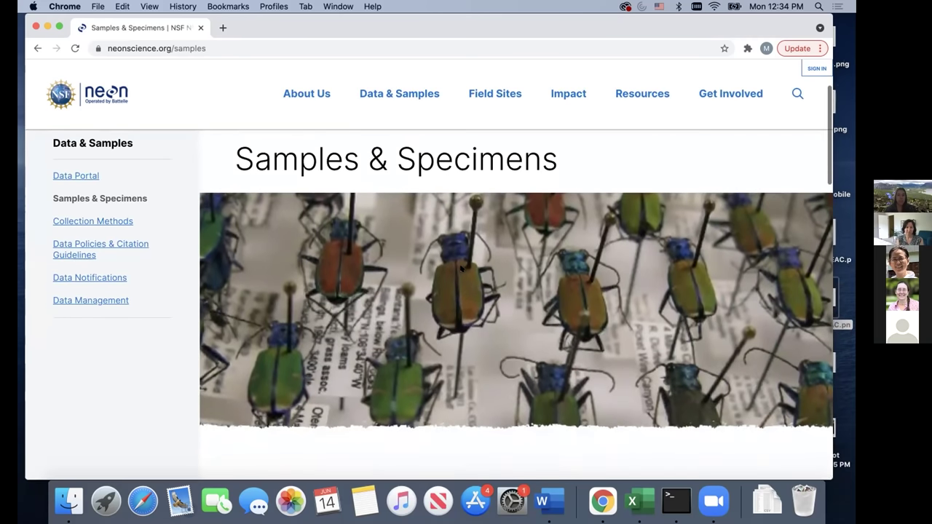
{"action": "scroll", "coordinate": [461, 268], "scroll_direction": "down", "scroll_amount": 1}
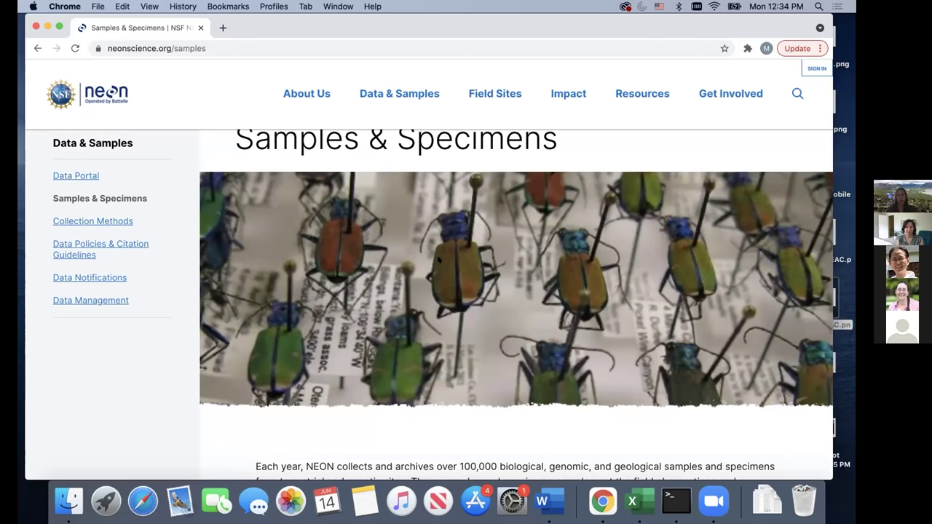
{"action": "scroll", "coordinate": [440, 260], "scroll_direction": "up", "scroll_amount": 1}
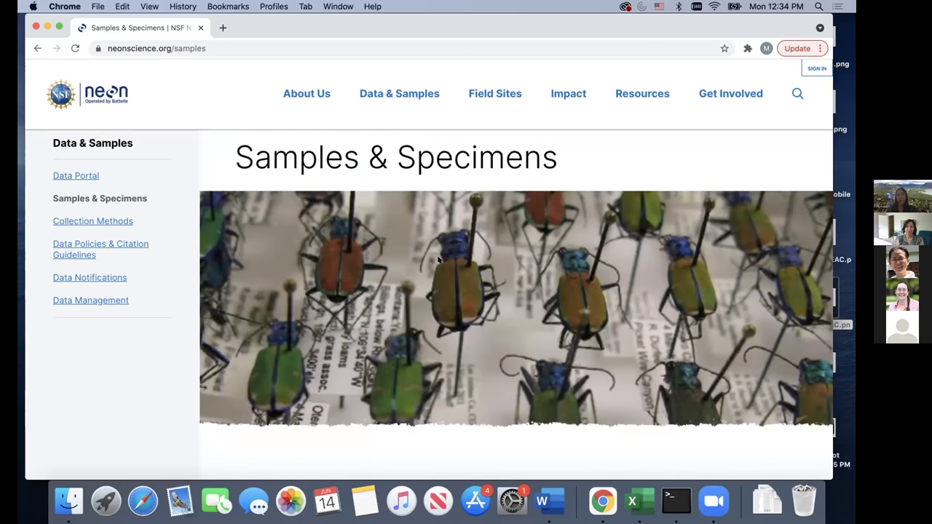
{"action": "scroll", "coordinate": [439, 260], "scroll_direction": "down", "scroll_amount": 6}
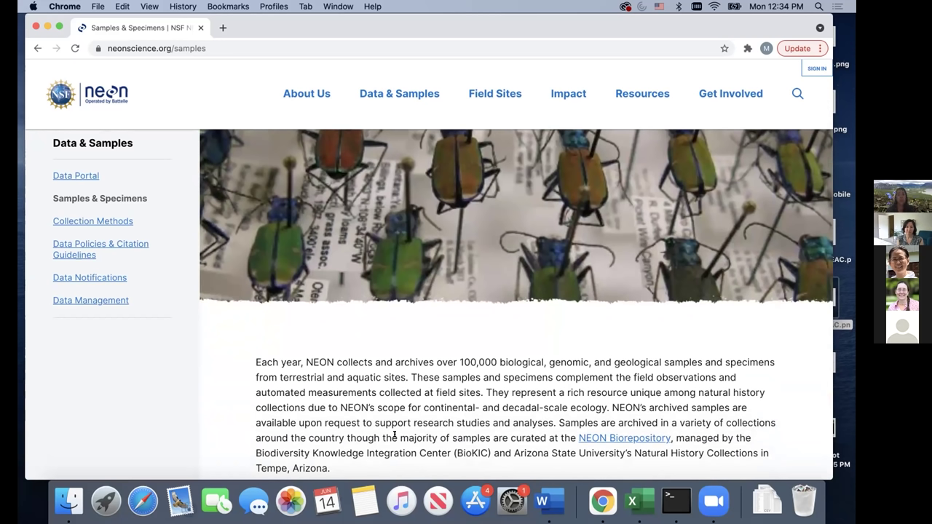
{"action": "scroll", "coordinate": [573, 423], "scroll_direction": "down", "scroll_amount": 4}
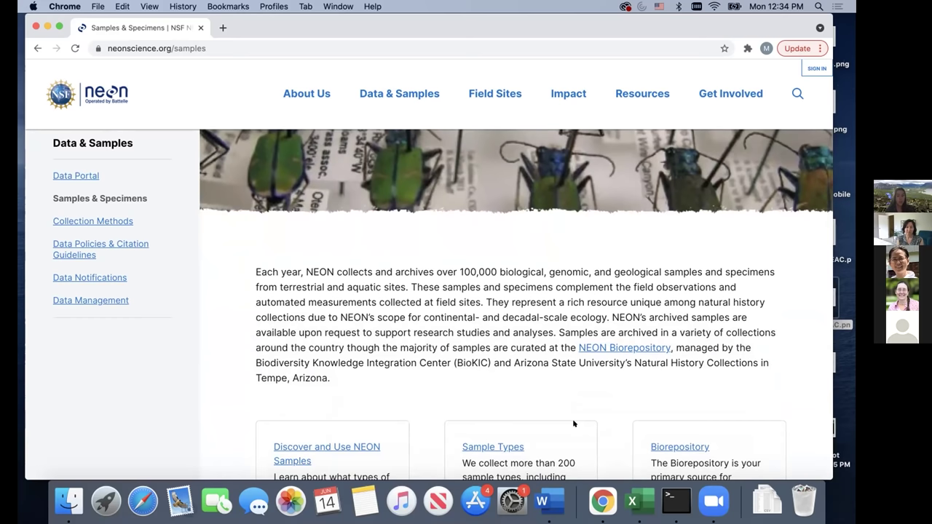
{"action": "scroll", "coordinate": [552, 416], "scroll_direction": "down", "scroll_amount": 6}
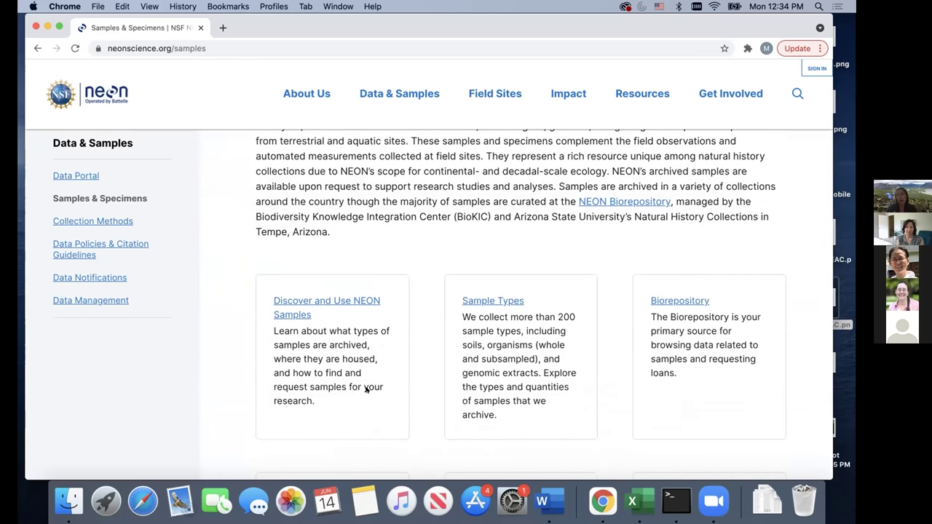
{"action": "scroll", "coordinate": [502, 298], "scroll_direction": "down", "scroll_amount": 4}
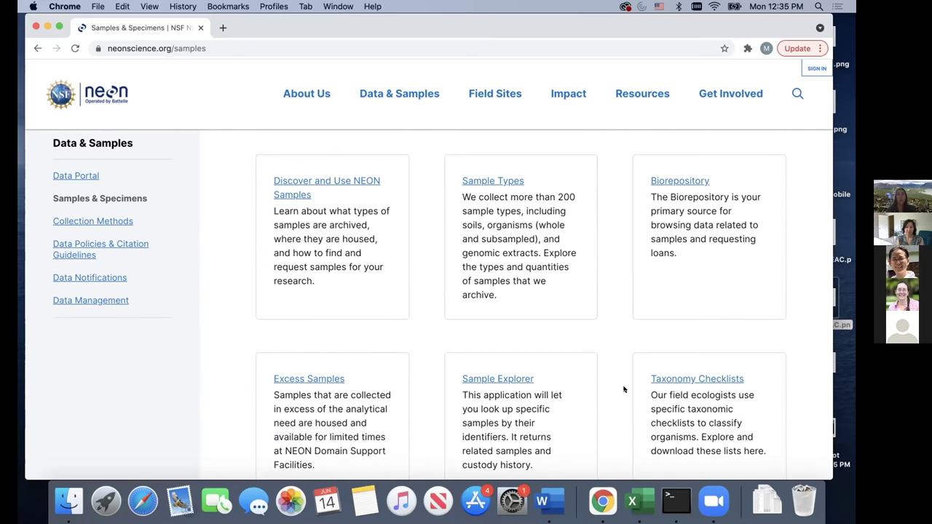
- Open the Biorepository Data Portal and examine its sample map, search options and sample distribution charts
{"action": "left_click", "coordinate": [666, 184]}
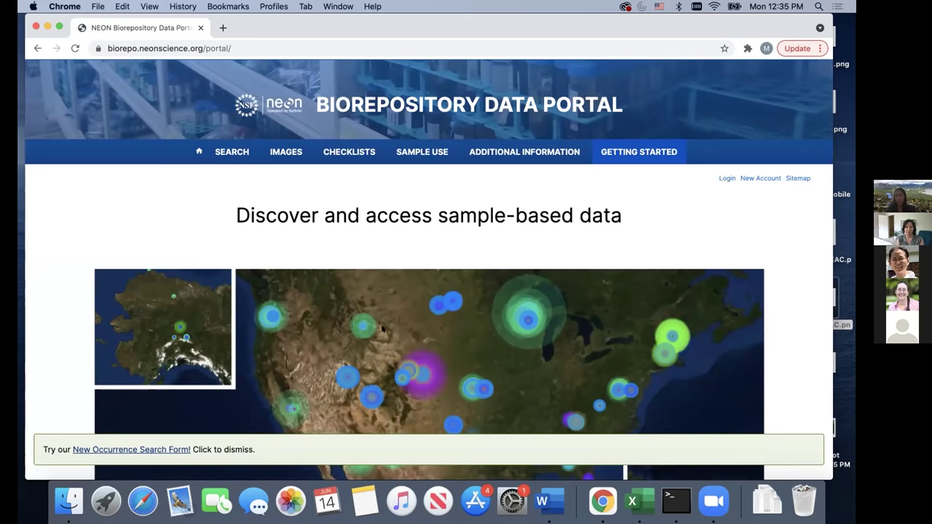
{"action": "scroll", "coordinate": [383, 330], "scroll_direction": "down", "scroll_amount": 1}
{"action": "scroll", "coordinate": [382, 329], "scroll_direction": "down", "scroll_amount": 5}
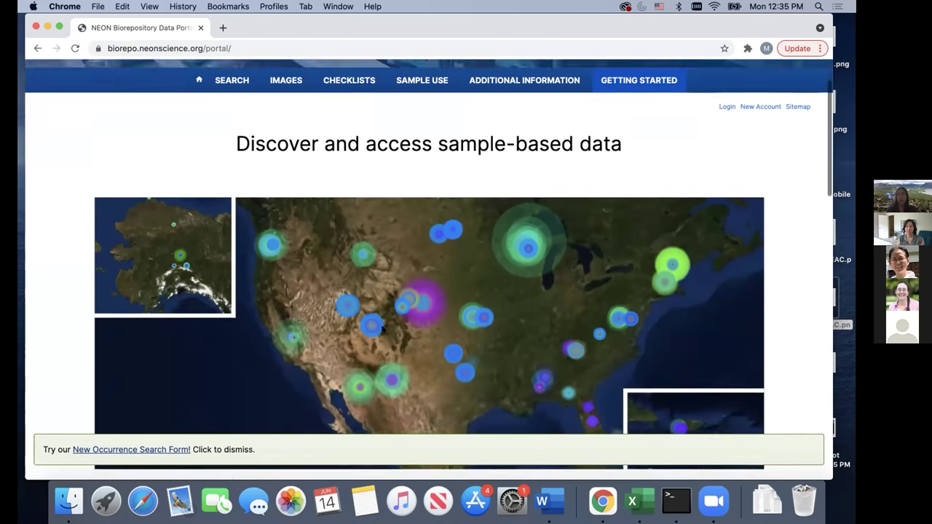
{"action": "scroll", "coordinate": [382, 329], "scroll_direction": "down", "scroll_amount": 3}
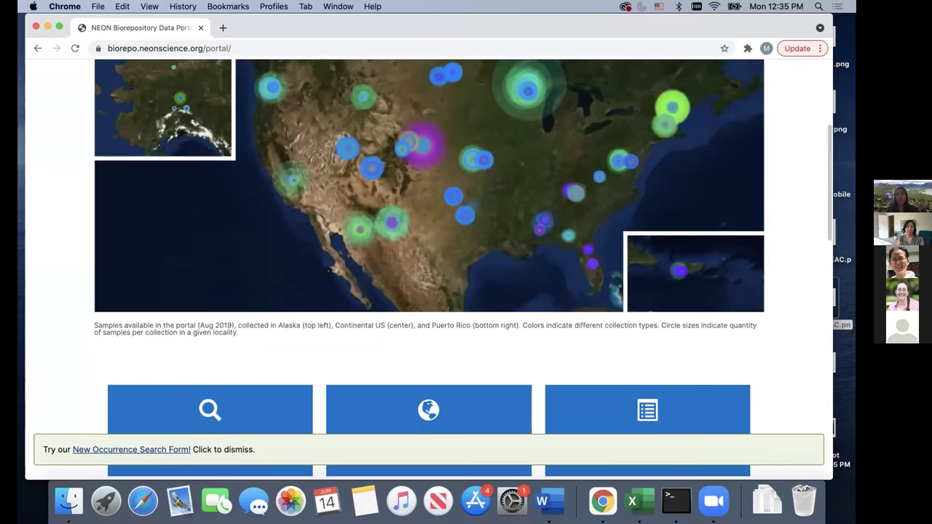
{"action": "scroll", "coordinate": [337, 260], "scroll_direction": "down", "scroll_amount": 1}
{"action": "scroll", "coordinate": [337, 260], "scroll_direction": "down", "scroll_amount": 1}
{"action": "scroll", "coordinate": [335, 256], "scroll_direction": "down", "scroll_amount": 5}
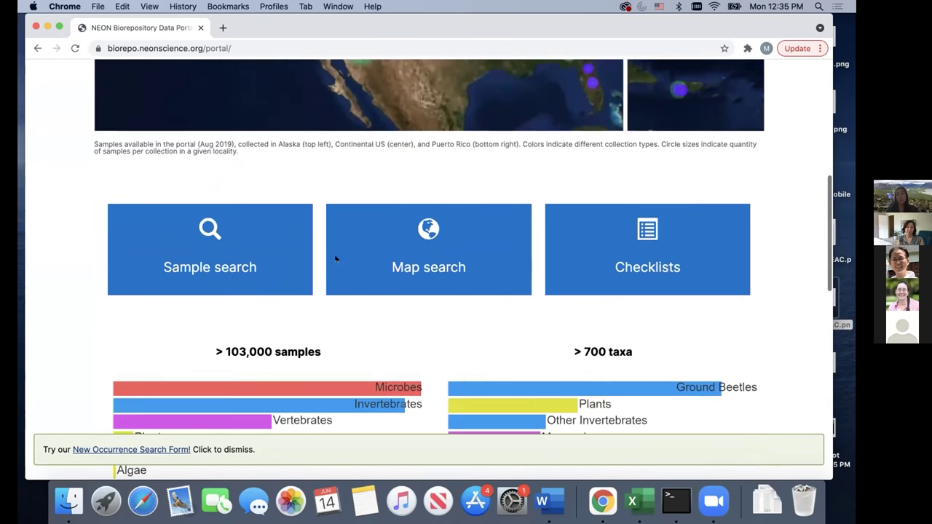
{"action": "scroll", "coordinate": [328, 267], "scroll_direction": "down", "scroll_amount": 2}
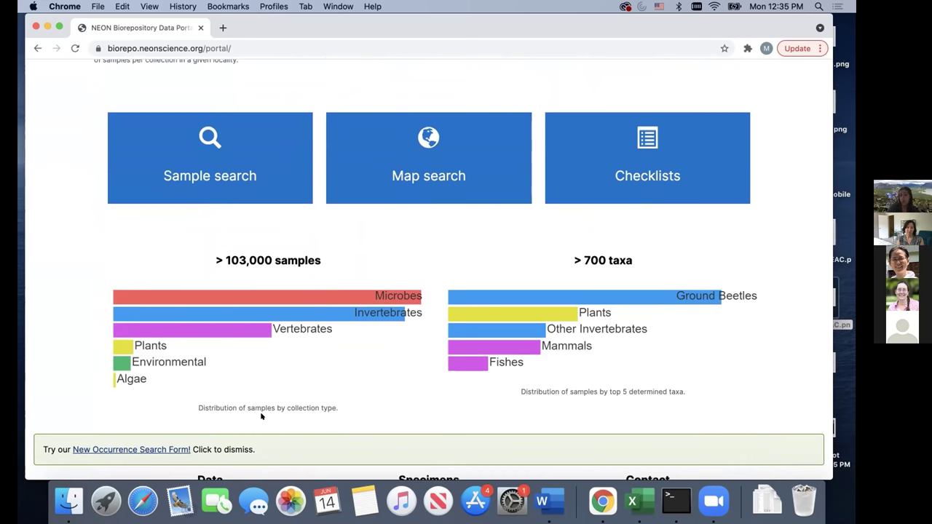
{"action": "scroll", "coordinate": [391, 340], "scroll_direction": "down", "scroll_amount": 4}
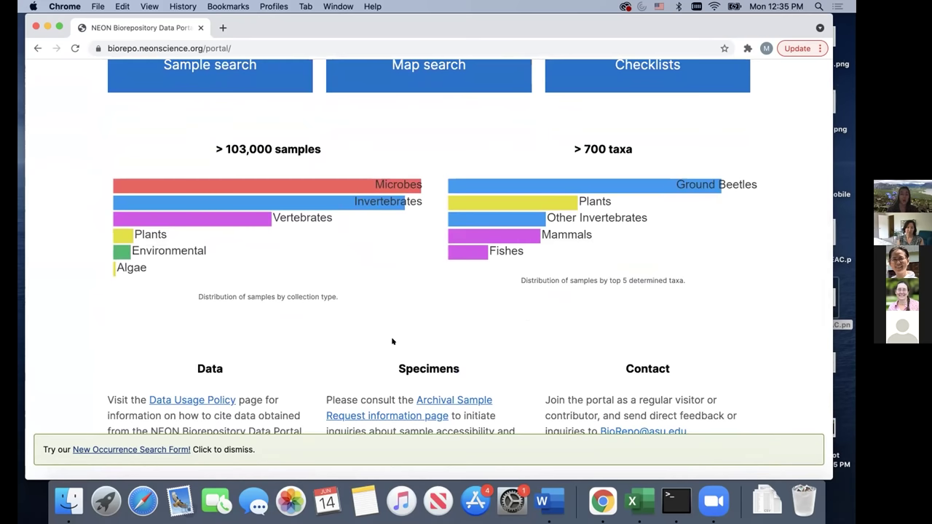
- Read the Biorepository Data Portal's Data, Specimens, Contact, Services and Learn more sections
{"action": "scroll", "coordinate": [391, 342], "scroll_direction": "up", "scroll_amount": 5}
{"action": "scroll", "coordinate": [391, 341], "scroll_direction": "down", "scroll_amount": 12}
{"action": "scroll", "coordinate": [392, 341], "scroll_direction": "down", "scroll_amount": 2}
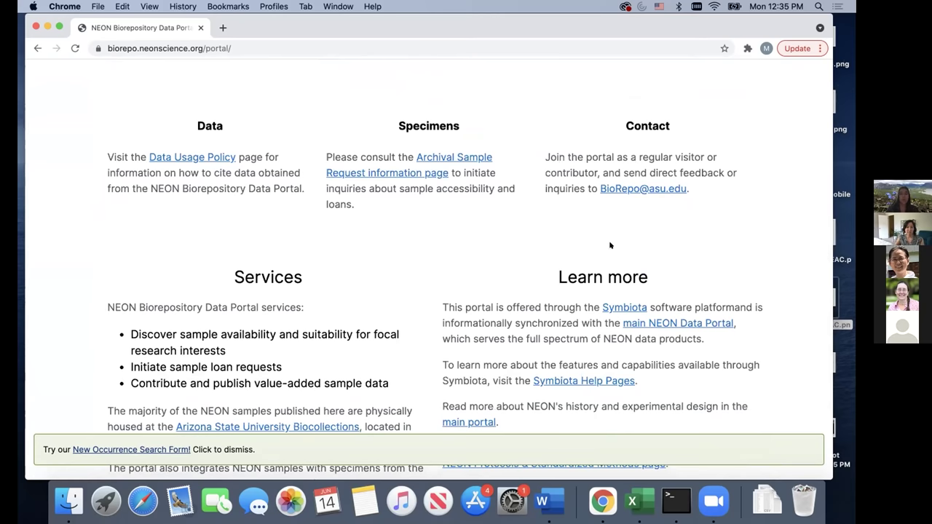
{"action": "scroll", "coordinate": [554, 280], "scroll_direction": "down", "scroll_amount": 8}
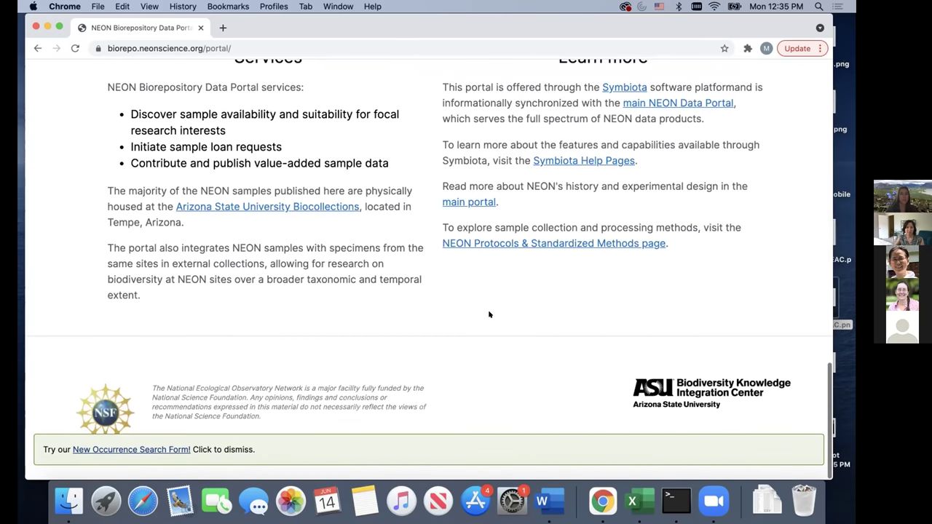
- Return to the Samples & Specimens page and expand the Collection Methods topics in the Data & Samples section
{"action": "scroll", "coordinate": [489, 315], "scroll_direction": "up", "scroll_amount": 20}
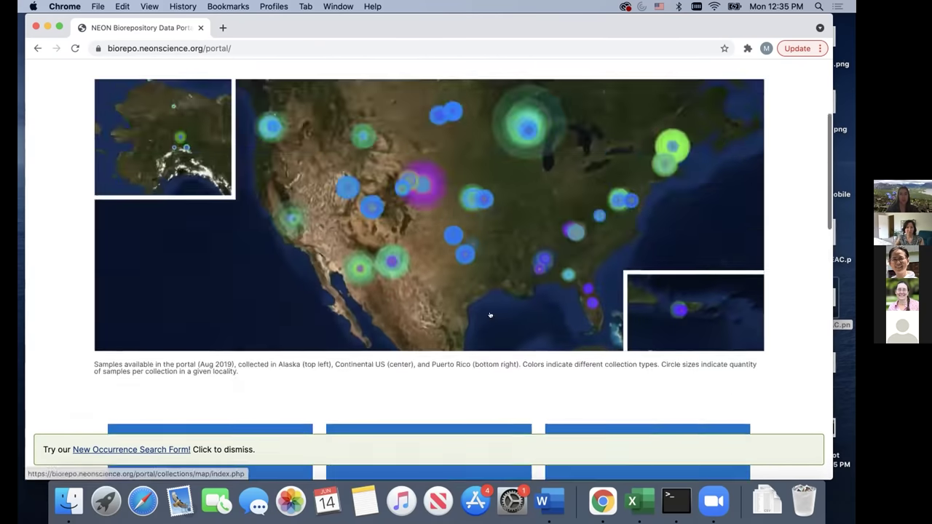
{"action": "left_click", "coordinate": [37, 47]}
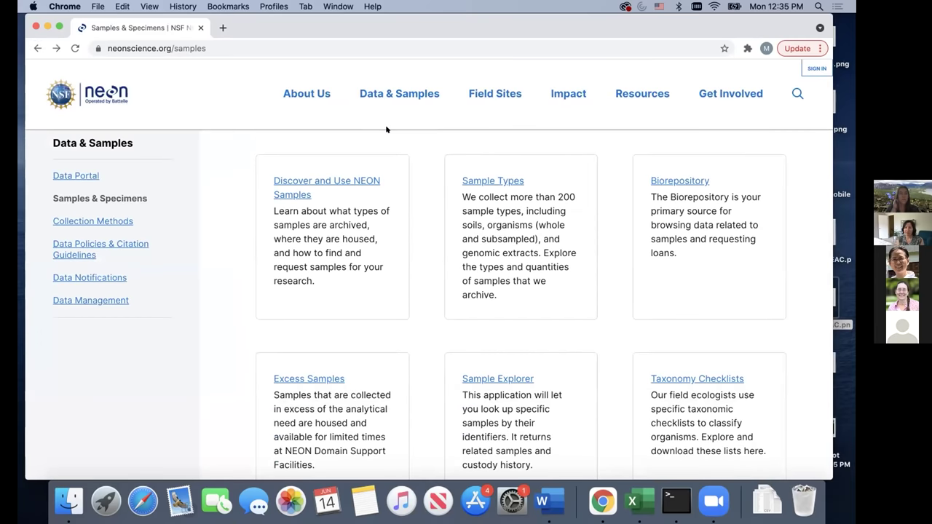
{"action": "mouse_move", "coordinate": [376, 93]}
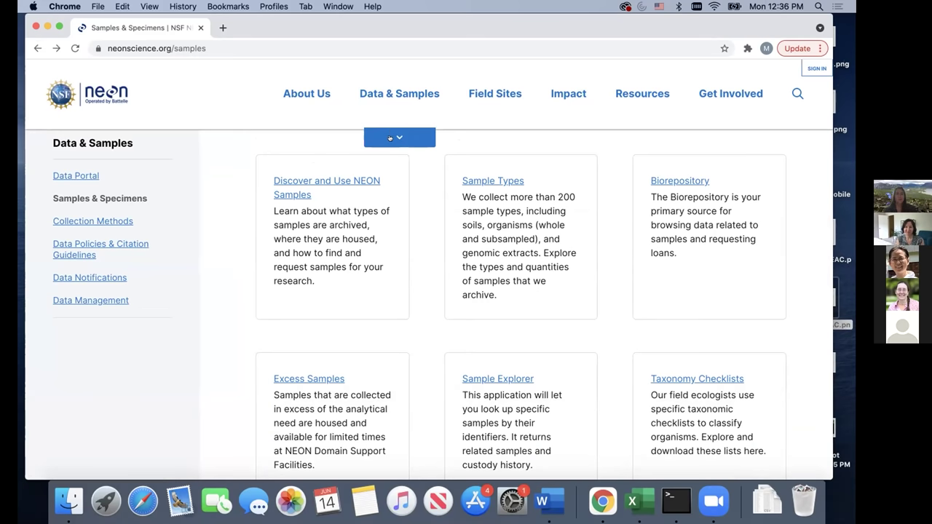
{"action": "left_click", "coordinate": [389, 139]}
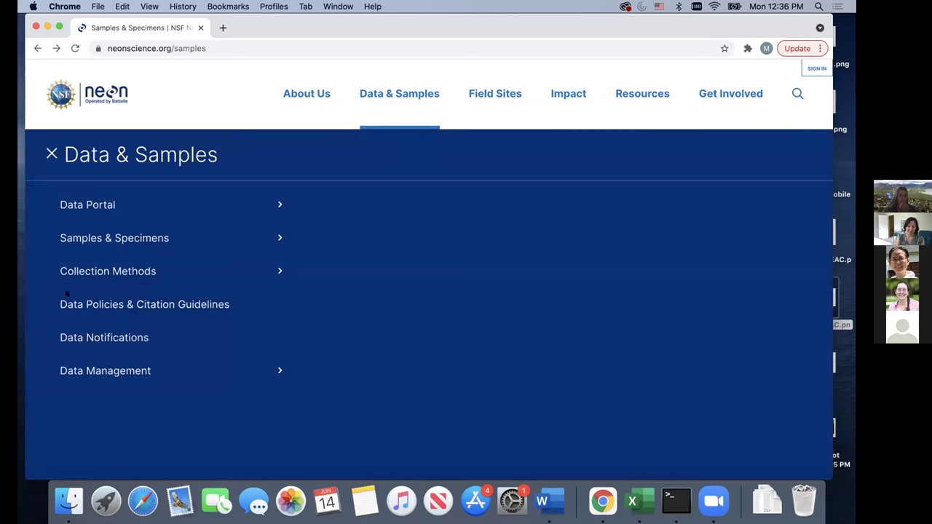
{"action": "left_click", "coordinate": [279, 270]}
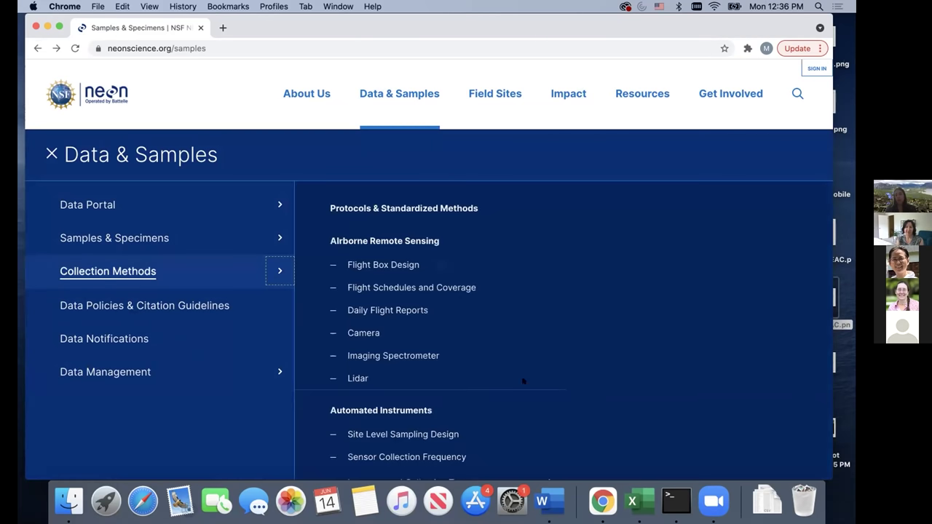
- Examine the Collection Methods topics listed under Airborne Remote Sensing, Automated Instruments and Observational Sampling
{"action": "scroll", "coordinate": [507, 399], "scroll_direction": "down", "scroll_amount": 1}
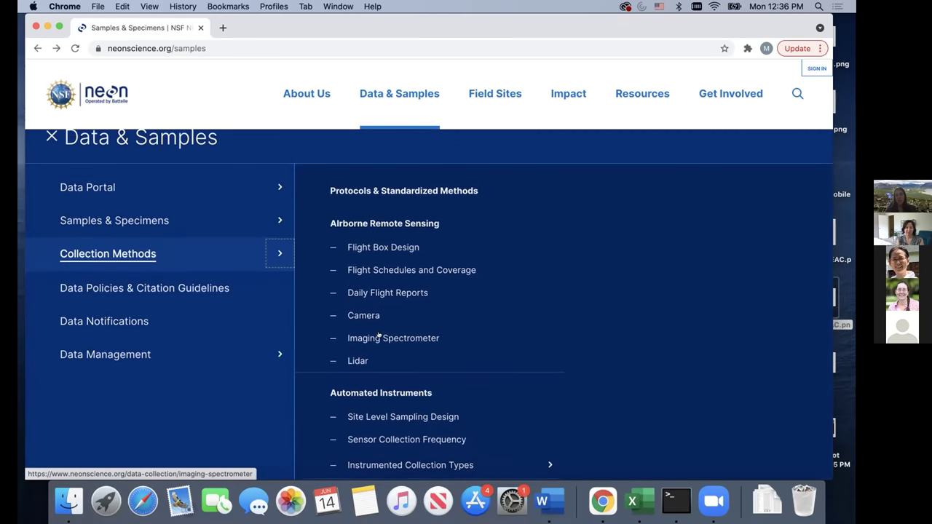
{"action": "scroll", "coordinate": [378, 336], "scroll_direction": "down", "scroll_amount": 2}
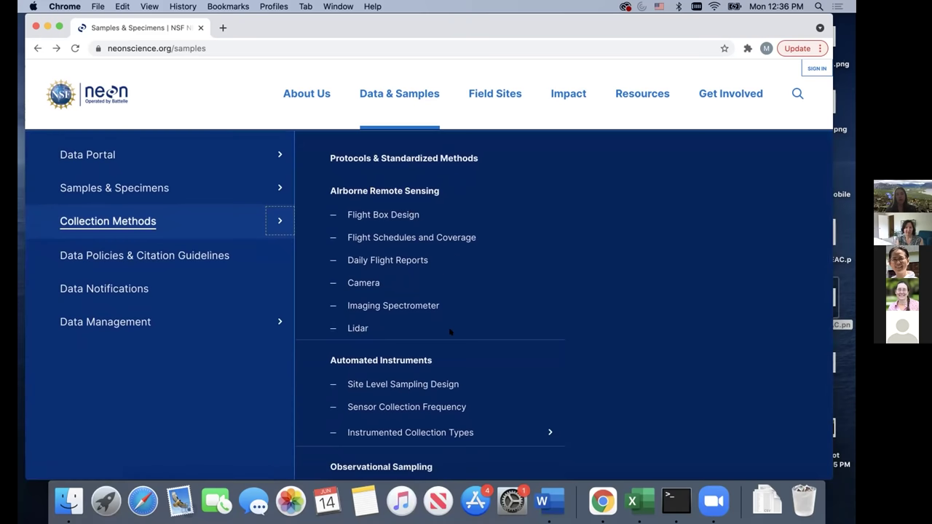
{"action": "scroll", "coordinate": [450, 332], "scroll_direction": "down", "scroll_amount": 2}
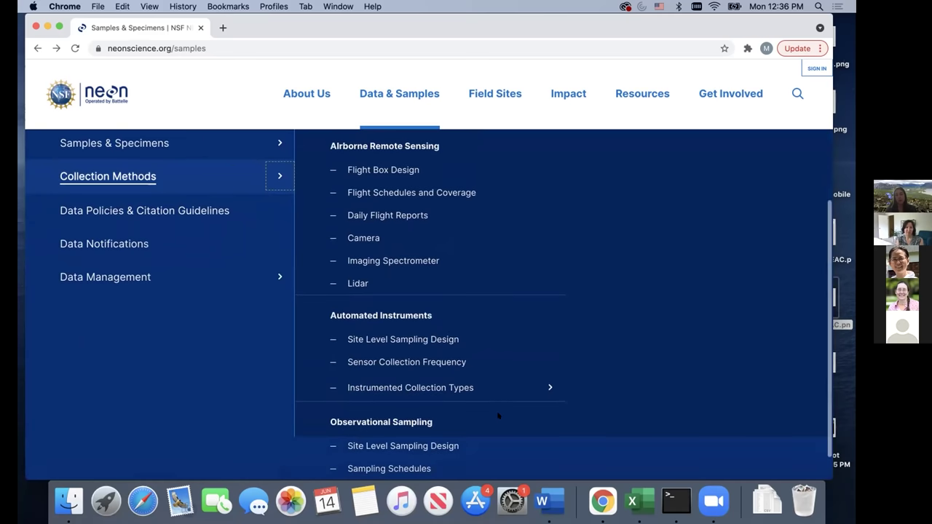
{"action": "scroll", "coordinate": [516, 211], "scroll_direction": "up", "scroll_amount": 1}
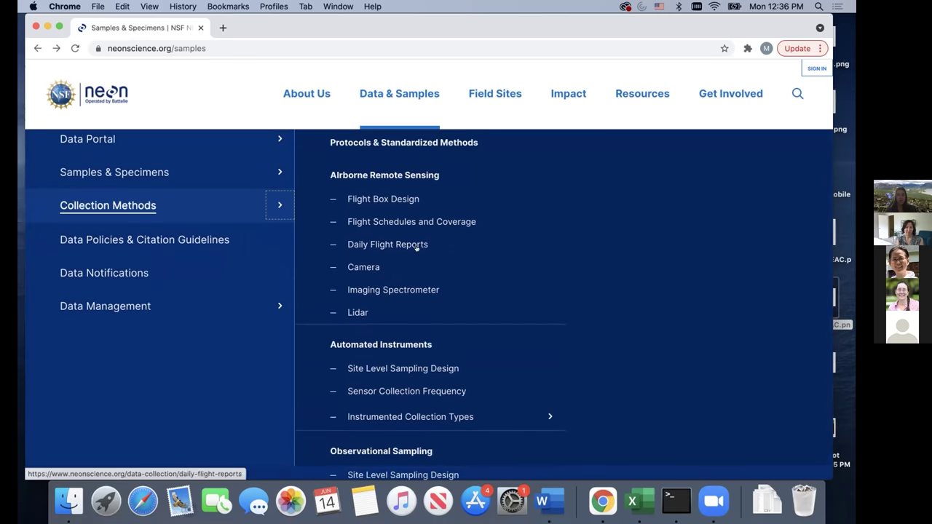
{"action": "scroll", "coordinate": [433, 276], "scroll_direction": "down", "scroll_amount": 1}
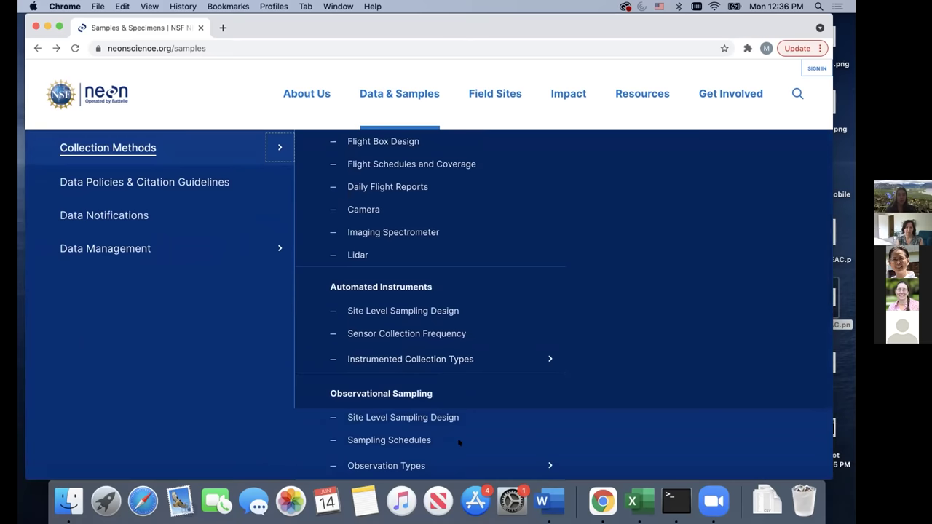
- Expand Observation Types under Observational Sampling and examine the Aquatic Organisms and Terrestrial Organisms topics
{"action": "mouse_move", "coordinate": [549, 466]}
{"action": "scroll", "coordinate": [603, 262], "scroll_direction": "up", "scroll_amount": 1}
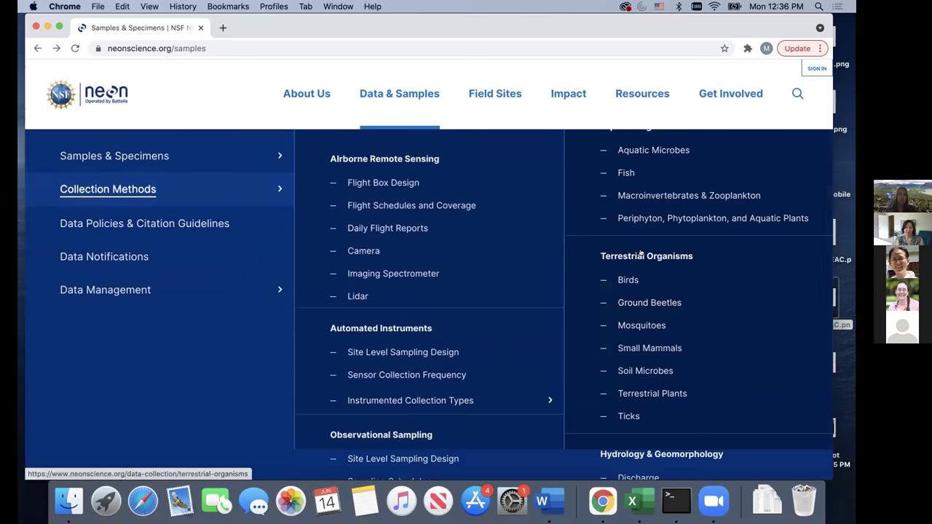
{"action": "scroll", "coordinate": [638, 247], "scroll_direction": "up", "scroll_amount": 1}
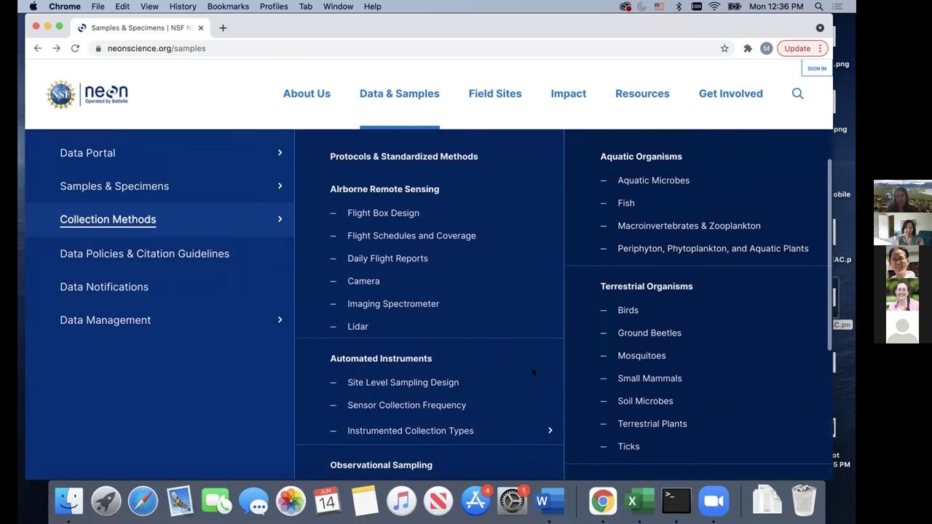
{"action": "scroll", "coordinate": [698, 232], "scroll_direction": "up", "scroll_amount": 1}
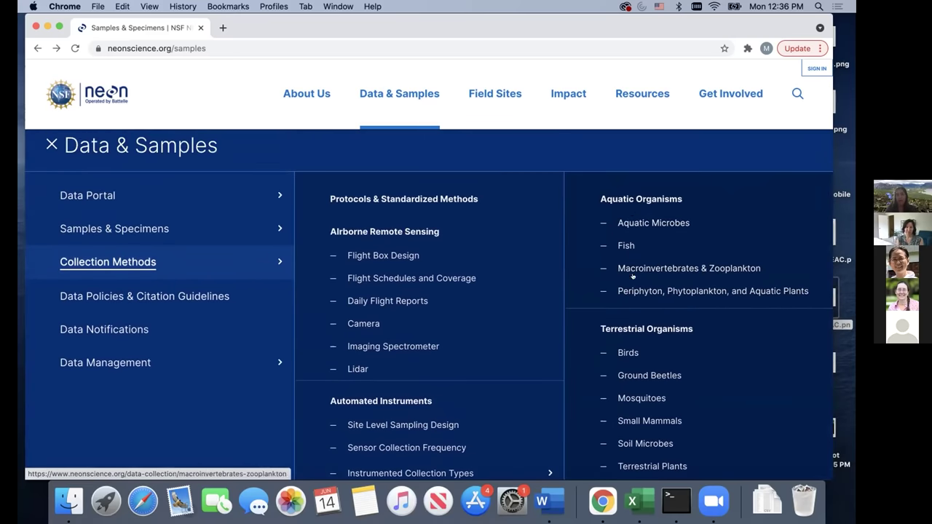
{"action": "scroll", "coordinate": [651, 452], "scroll_direction": "down", "scroll_amount": 1}
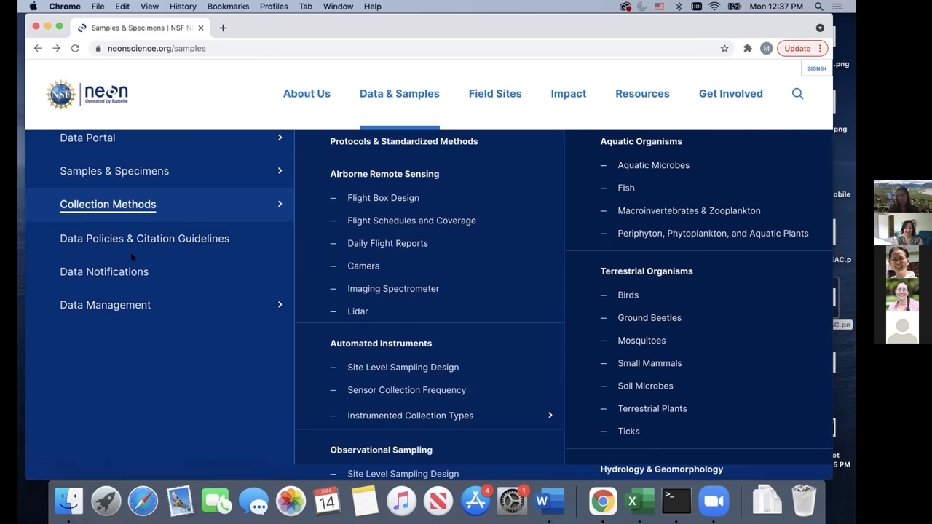
- Open the Data Policies & Citation Guidelines page and read the FAIR data principles
{"action": "scroll", "coordinate": [132, 247], "scroll_direction": "up", "scroll_amount": 2}
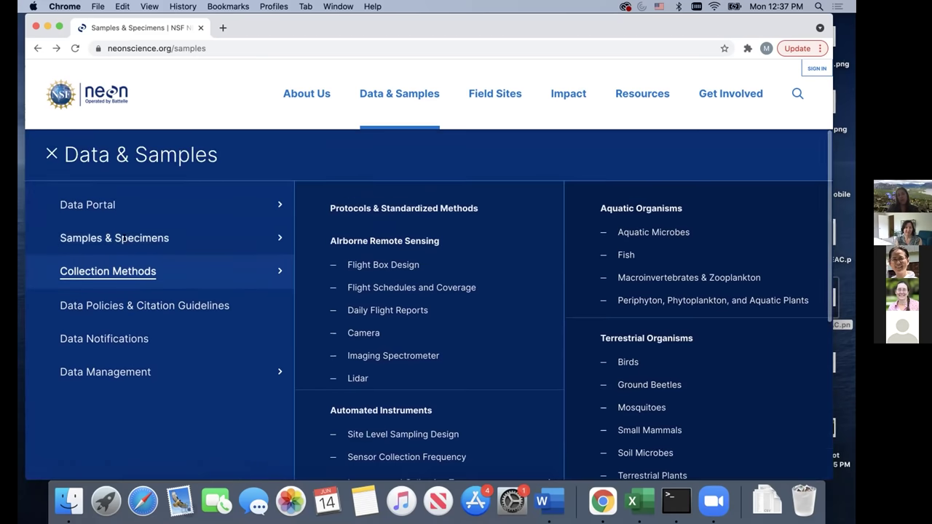
{"action": "left_click", "coordinate": [134, 306]}
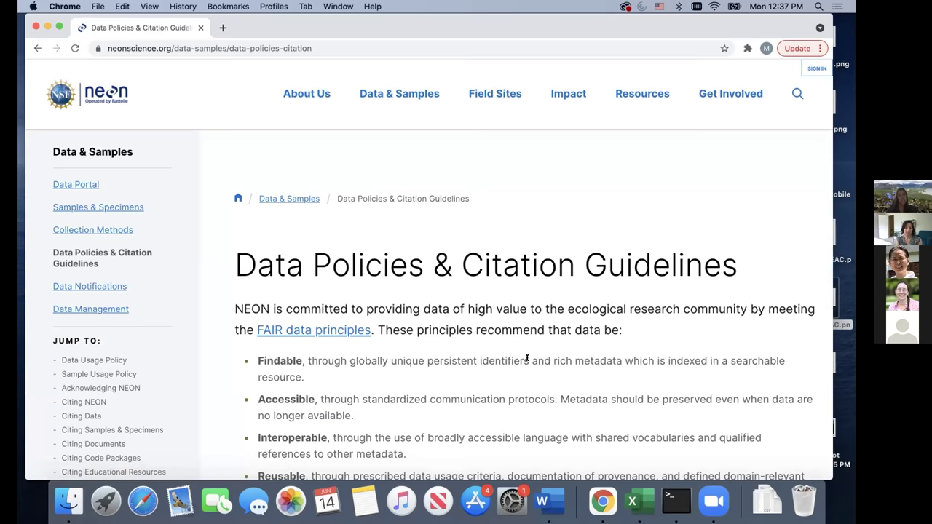
{"action": "scroll", "coordinate": [527, 357], "scroll_direction": "down", "scroll_amount": 2}
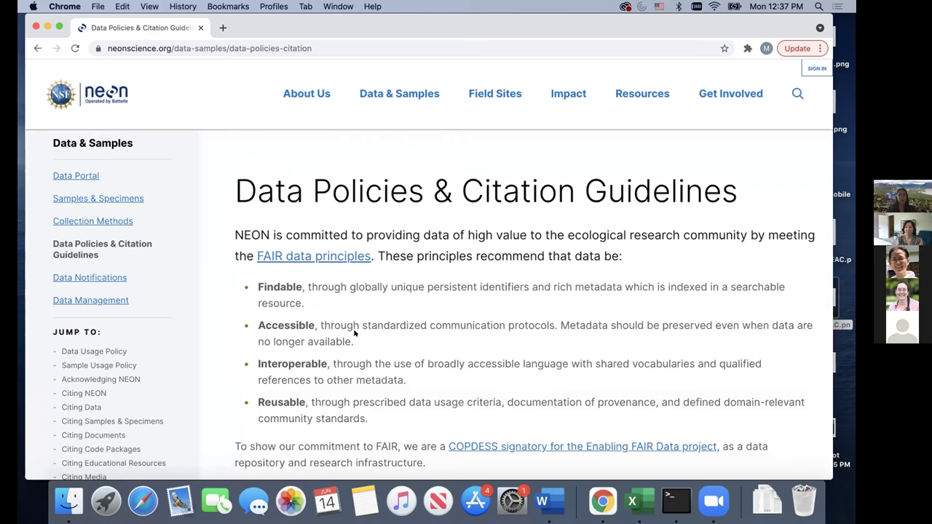
{"action": "scroll", "coordinate": [340, 313], "scroll_direction": "down", "scroll_amount": 2}
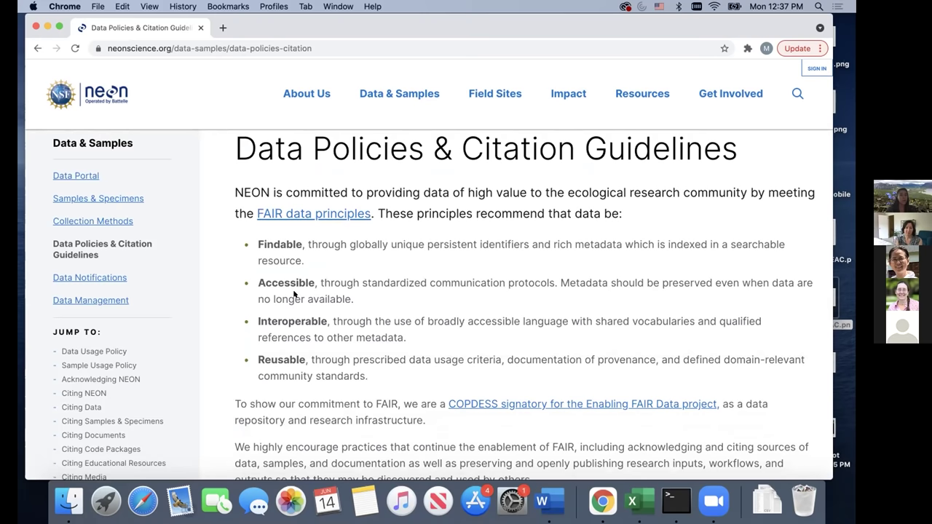
{"action": "scroll", "coordinate": [392, 379], "scroll_direction": "down", "scroll_amount": 5}
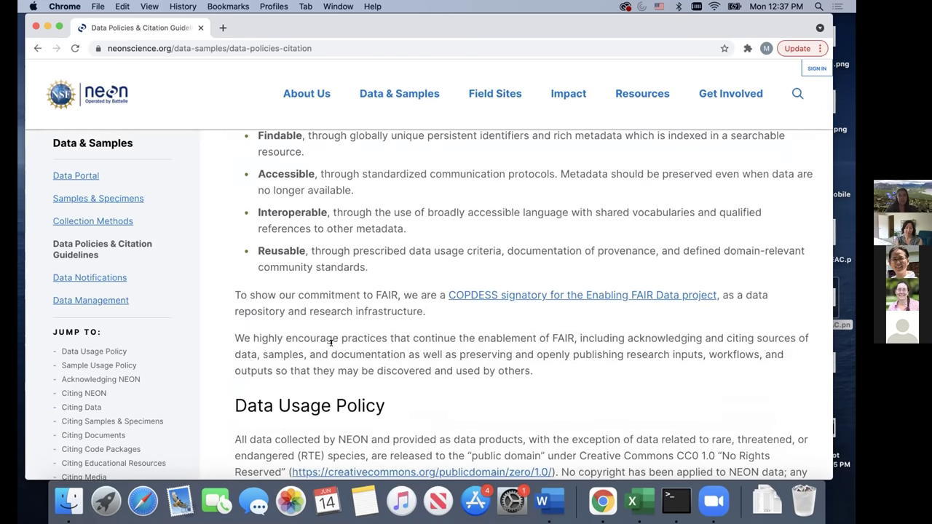
- Read the Data Usage Policy, Sample Usage Policy, Acknowledging NEON and Citing NEON sections
{"action": "scroll", "coordinate": [408, 378], "scroll_direction": "down", "scroll_amount": 4}
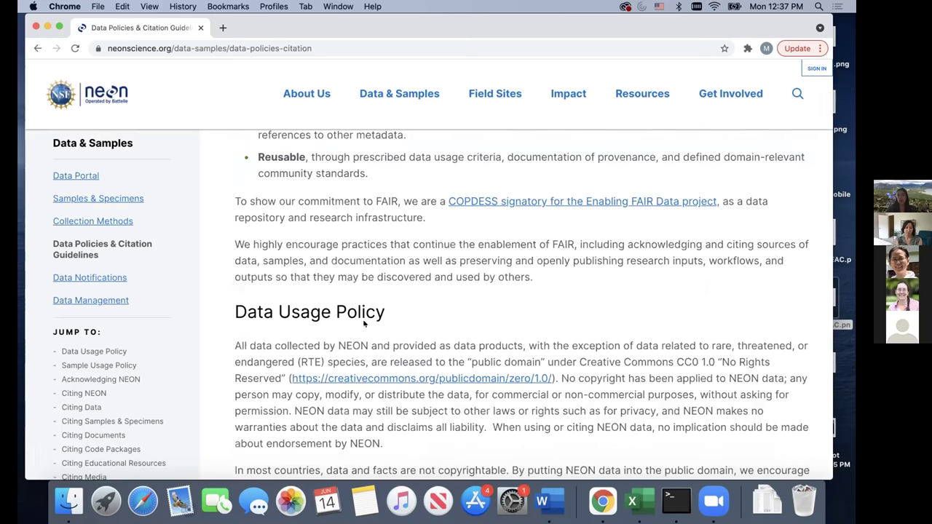
{"action": "scroll", "coordinate": [364, 324], "scroll_direction": "down", "scroll_amount": 10}
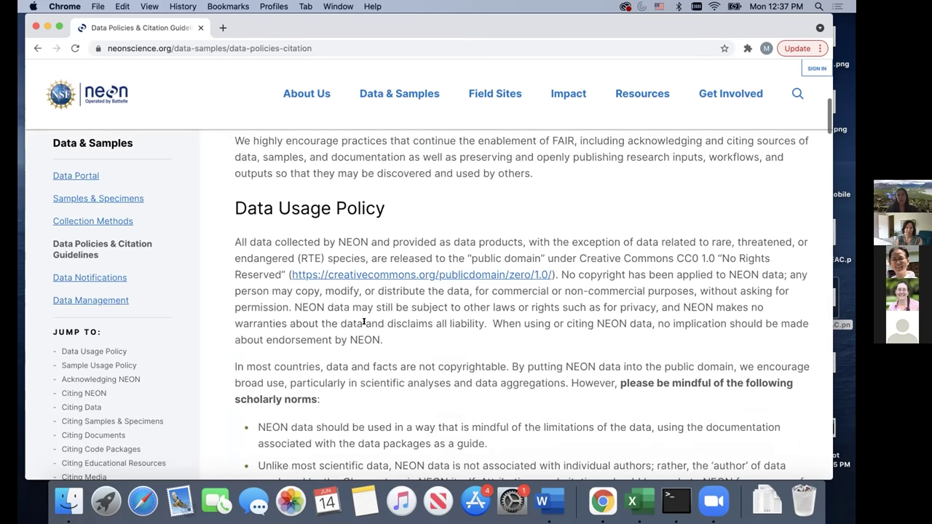
{"action": "scroll", "coordinate": [363, 321], "scroll_direction": "down", "scroll_amount": 12}
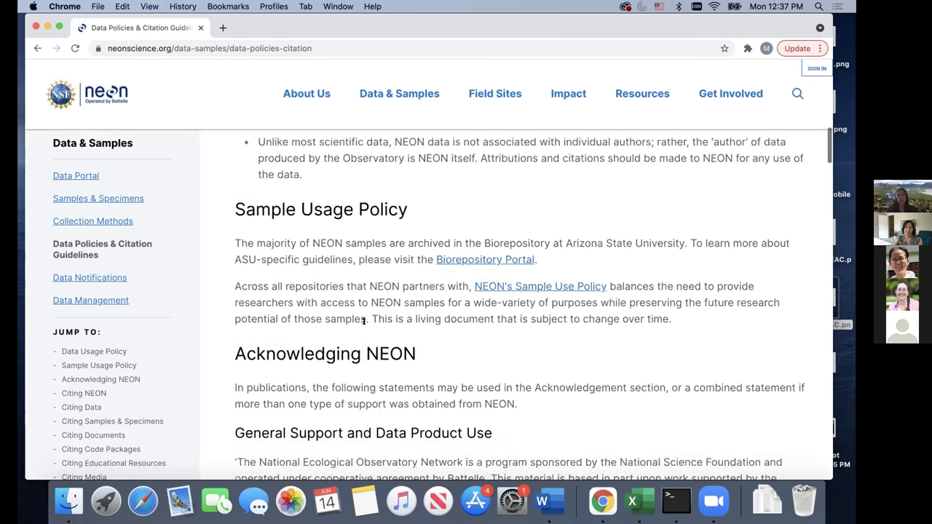
{"action": "scroll", "coordinate": [363, 321], "scroll_direction": "down", "scroll_amount": 9}
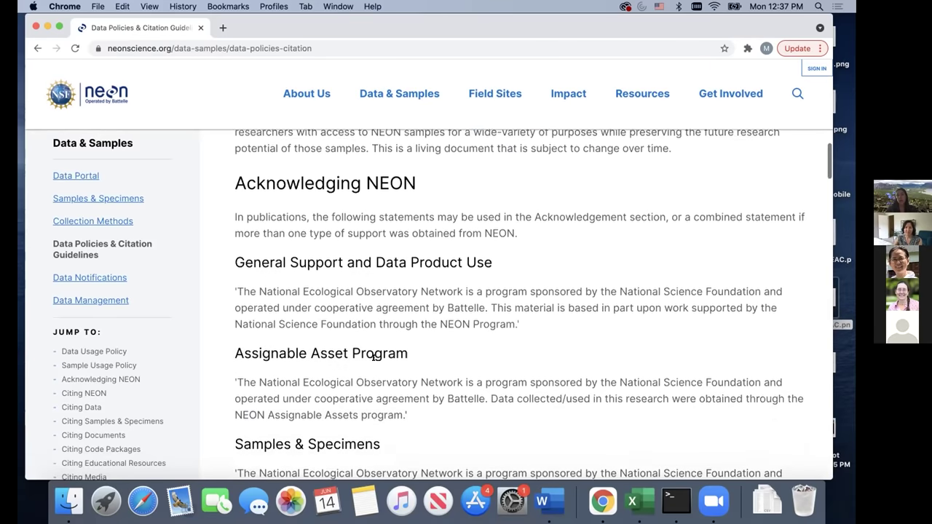
{"action": "scroll", "coordinate": [373, 359], "scroll_direction": "down", "scroll_amount": 15}
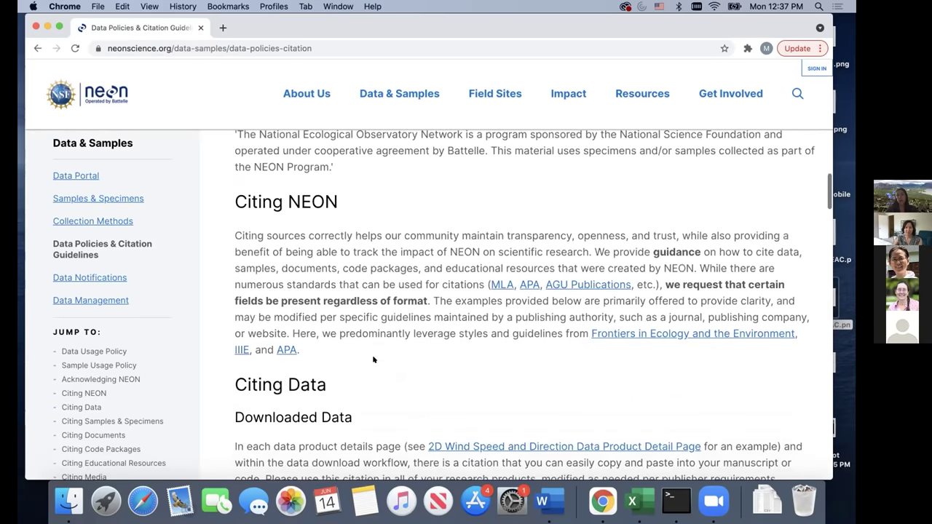
- Read the guidelines for citing data, samples and specimens, documents, code packages, educational resources and media
{"action": "scroll", "coordinate": [373, 359], "scroll_direction": "down", "scroll_amount": 4}
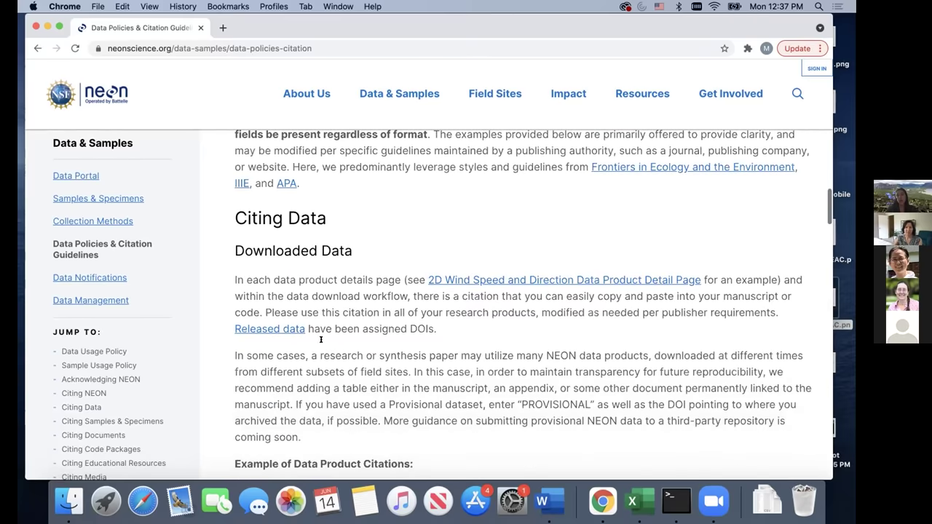
{"action": "scroll", "coordinate": [301, 311], "scroll_direction": "down", "scroll_amount": 20}
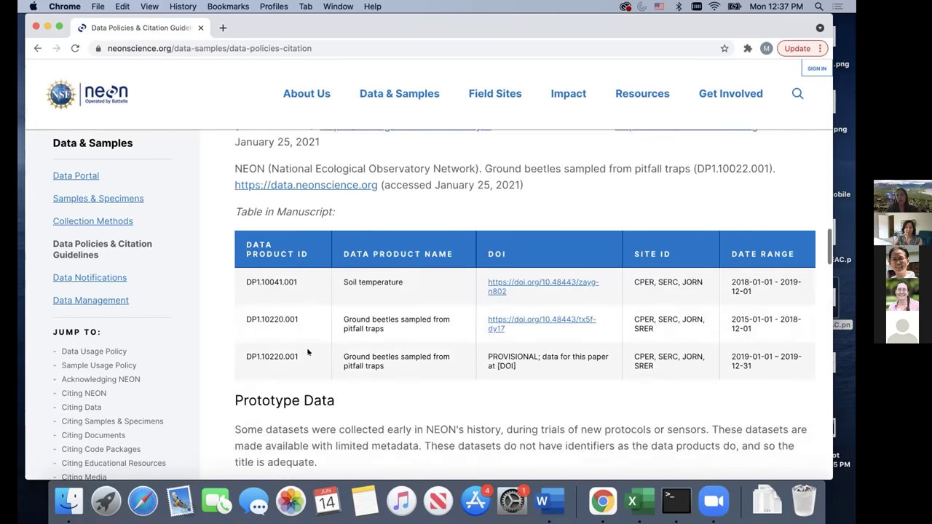
{"action": "scroll", "coordinate": [307, 352], "scroll_direction": "down", "scroll_amount": 16}
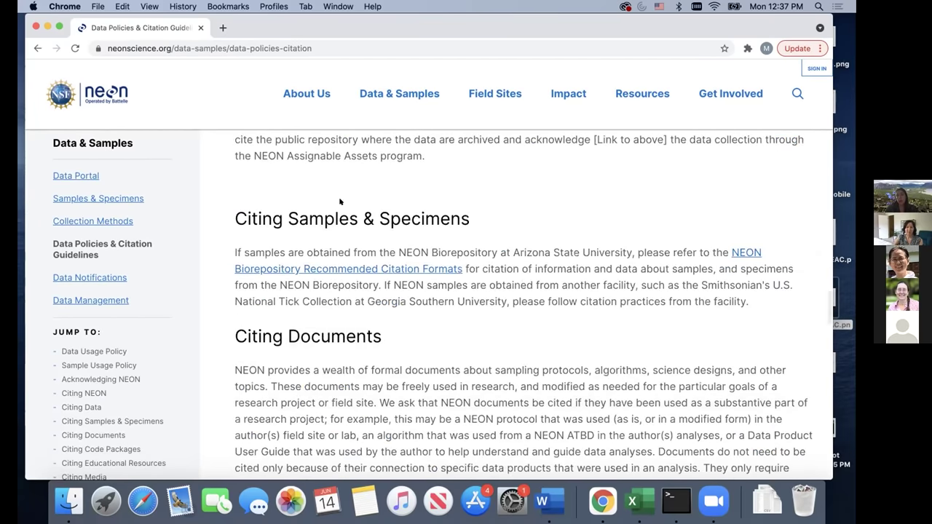
{"action": "scroll", "coordinate": [298, 304], "scroll_direction": "down", "scroll_amount": 20}
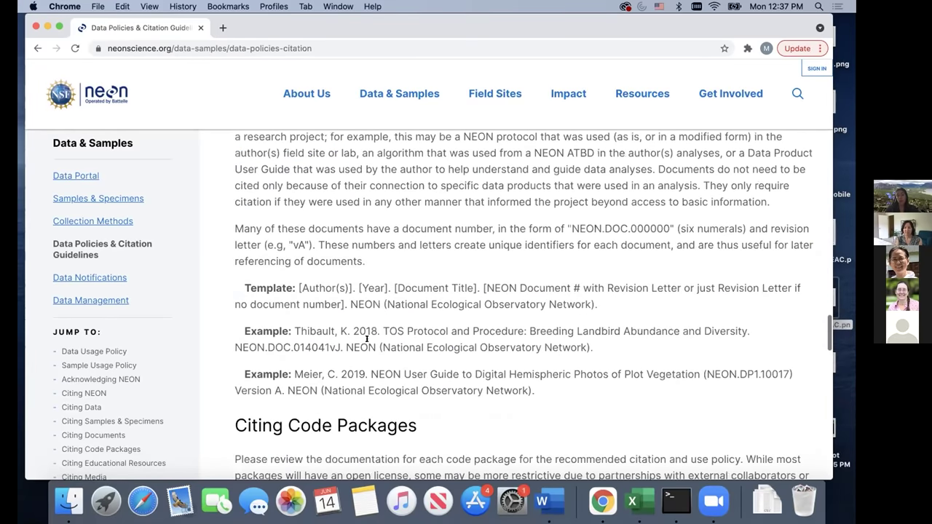
{"action": "scroll", "coordinate": [367, 337], "scroll_direction": "down", "scroll_amount": 12}
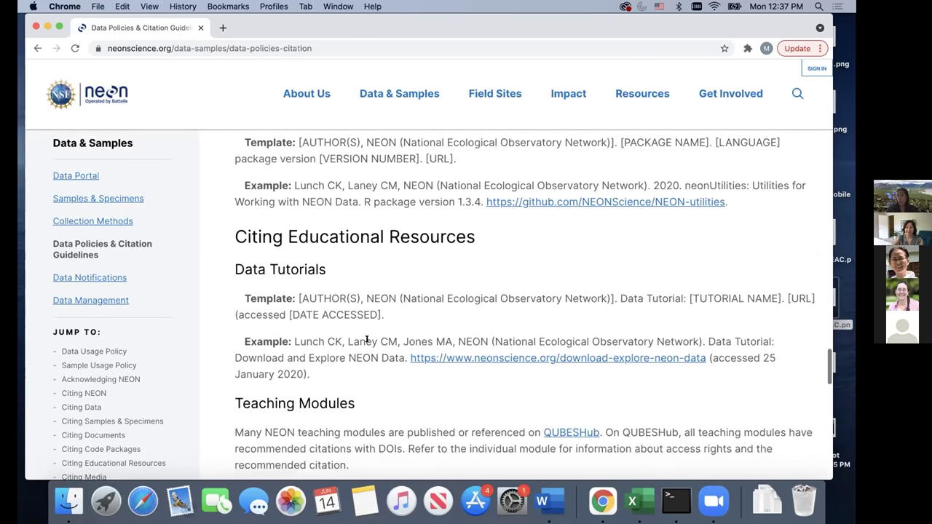
{"action": "scroll", "coordinate": [366, 339], "scroll_direction": "down", "scroll_amount": 10}
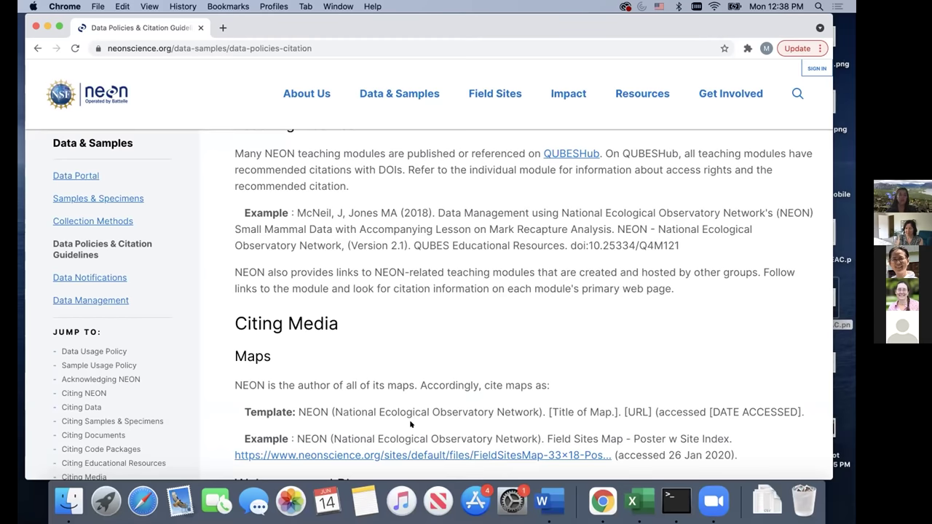
{"action": "scroll", "coordinate": [410, 424], "scroll_direction": "down", "scroll_amount": 15}
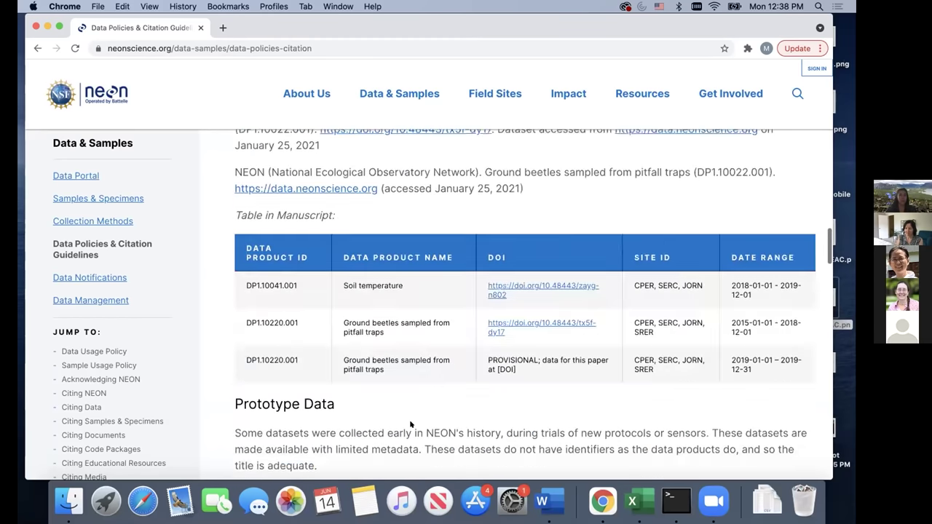
- Open the Data Availability page under Data Management in the Data & Samples section and read its introduction
{"action": "scroll", "coordinate": [410, 424], "scroll_direction": "up", "scroll_amount": 10}
{"action": "scroll", "coordinate": [346, 351], "scroll_direction": "up", "scroll_amount": 10}
{"action": "scroll", "coordinate": [345, 352], "scroll_direction": "up", "scroll_amount": 10}
{"action": "left_click", "coordinate": [380, 137]}
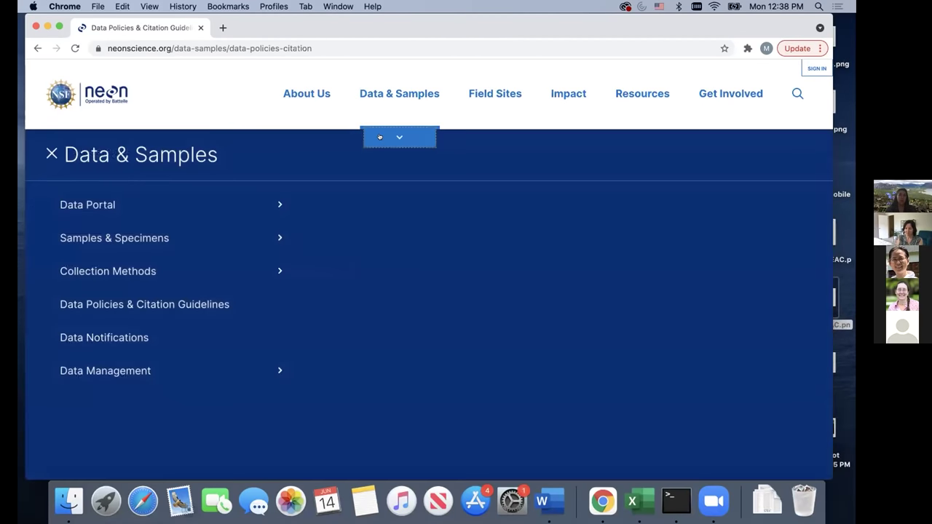
{"action": "left_click", "coordinate": [277, 367]}
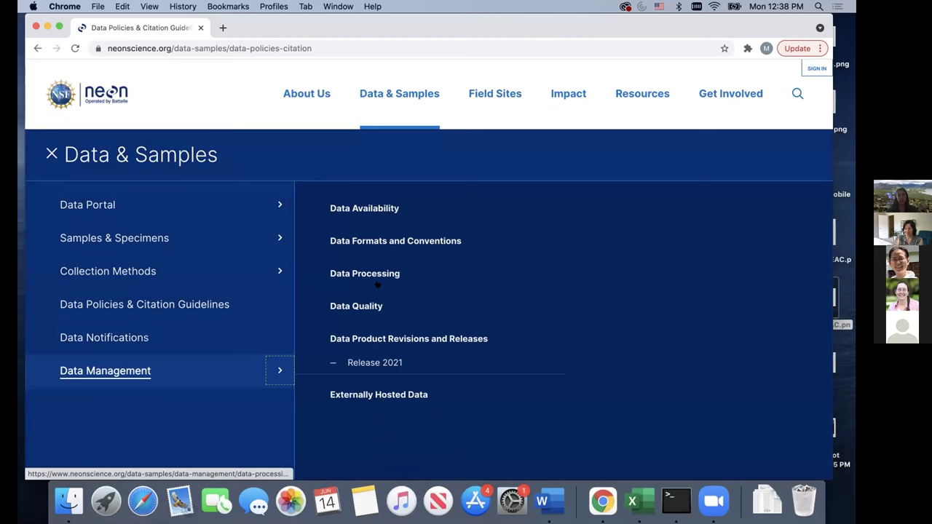
{"action": "left_click", "coordinate": [375, 208]}
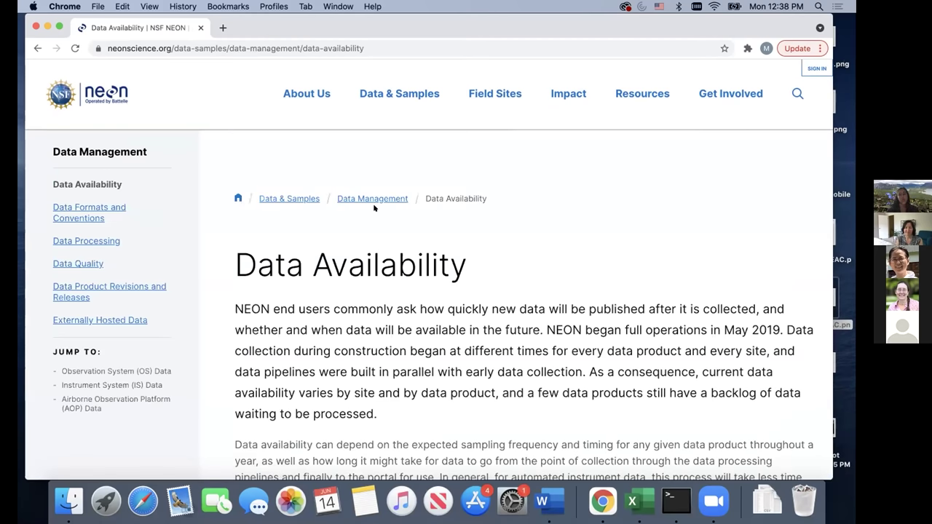
{"action": "scroll", "coordinate": [480, 396], "scroll_direction": "down", "scroll_amount": 2}
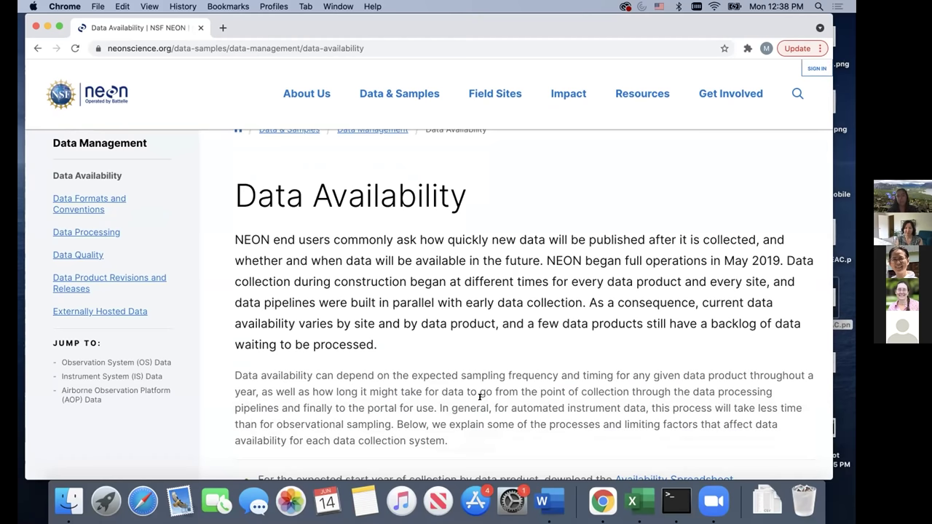
- Read the Data Availability page's related resource links and the Observation System sections on collection frequency and ongoing data latency
{"action": "scroll", "coordinate": [480, 396], "scroll_direction": "down", "scroll_amount": 5}
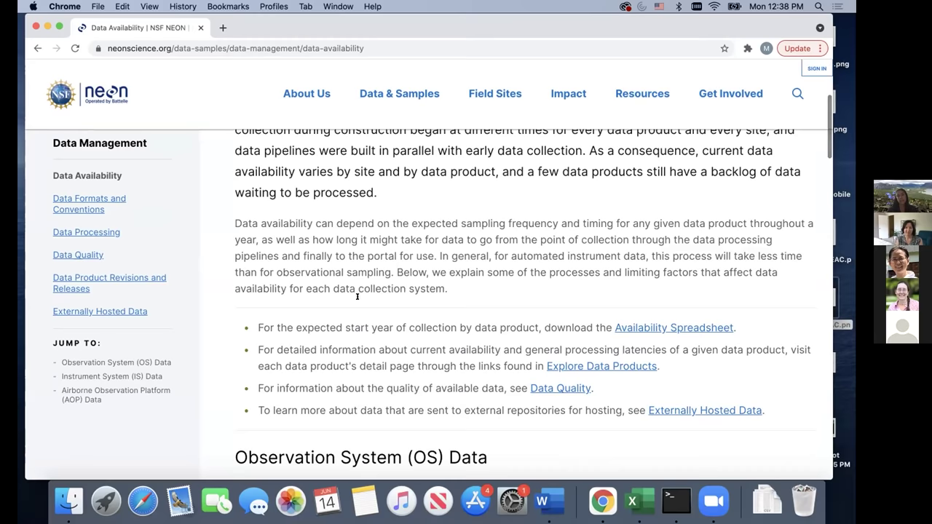
{"action": "scroll", "coordinate": [357, 330], "scroll_direction": "down", "scroll_amount": 3}
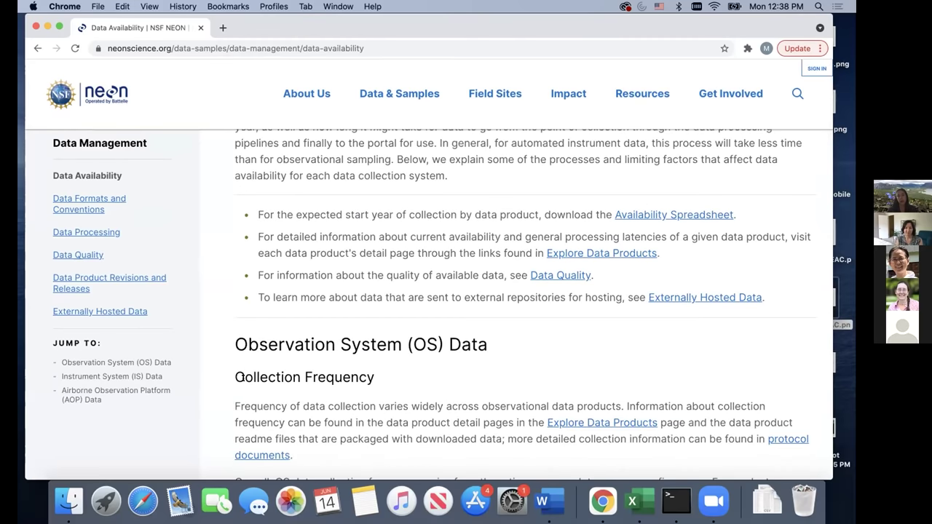
{"action": "scroll", "coordinate": [255, 386], "scroll_direction": "down", "scroll_amount": 8}
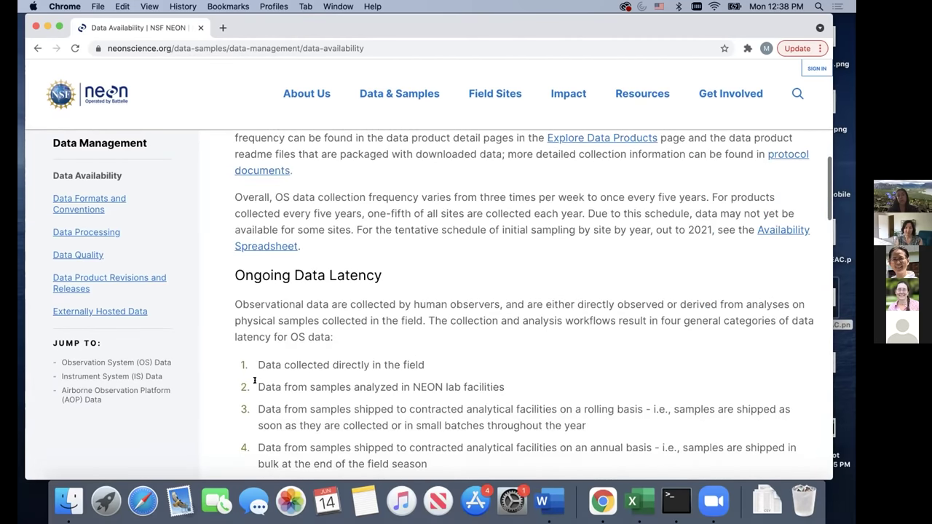
{"action": "scroll", "coordinate": [254, 382], "scroll_direction": "up", "scroll_amount": 9}
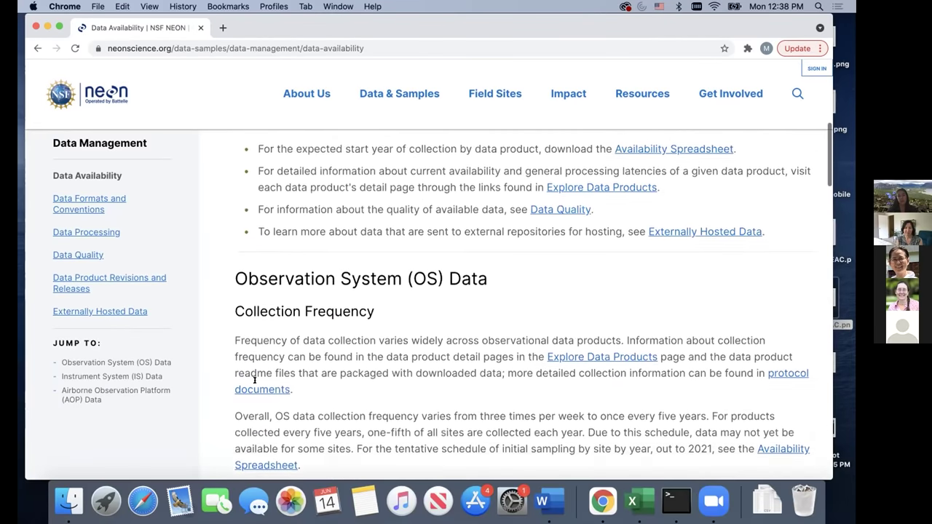
{"action": "scroll", "coordinate": [251, 381], "scroll_direction": "up", "scroll_amount": 6}
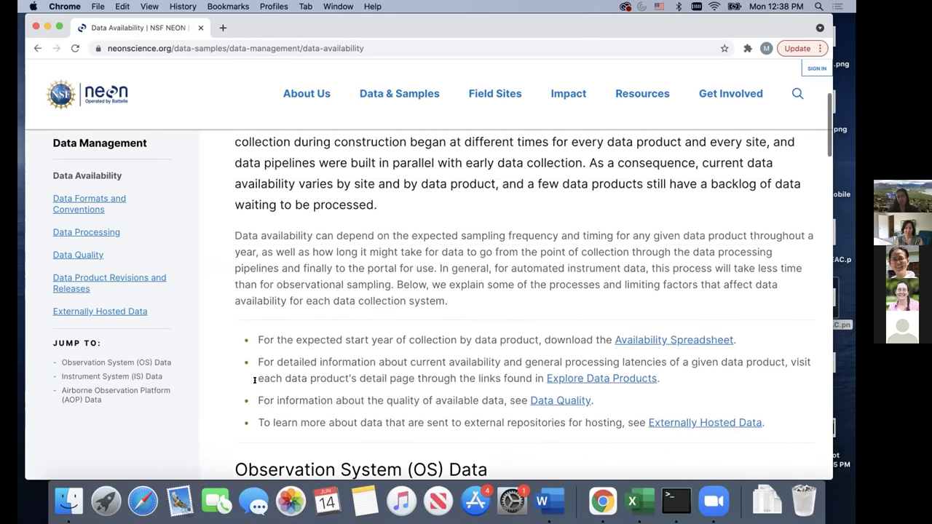
{"action": "scroll", "coordinate": [254, 379], "scroll_direction": "up", "scroll_amount": 1}
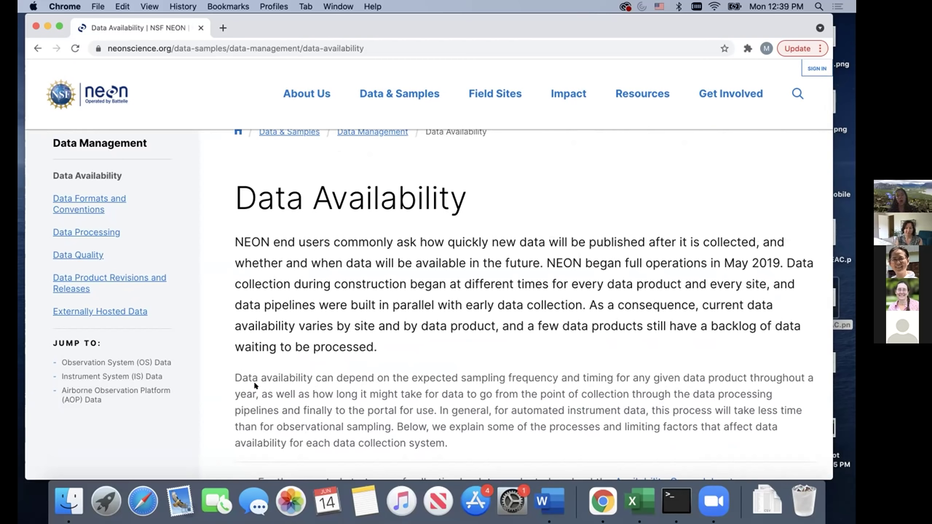
{"action": "scroll", "coordinate": [254, 386], "scroll_direction": "up", "scroll_amount": 2}
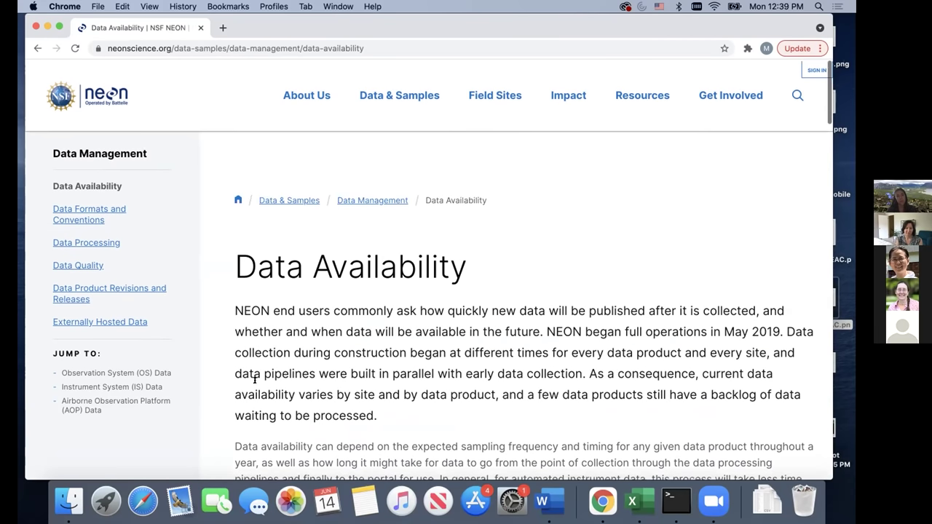
- Open the Data Formats and Conventions page under Data Management and read its introduction, Data Packages and File Names sections
{"action": "left_click", "coordinate": [389, 138]}
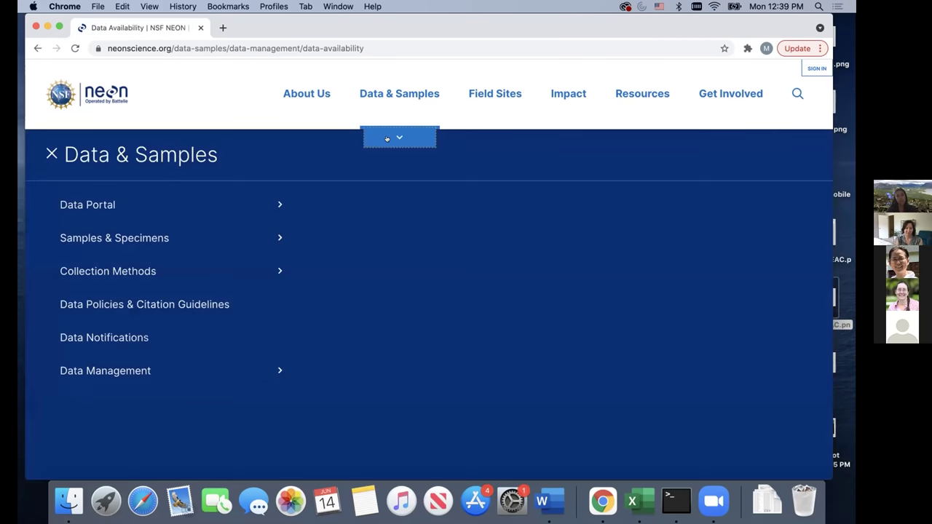
{"action": "left_click", "coordinate": [277, 371]}
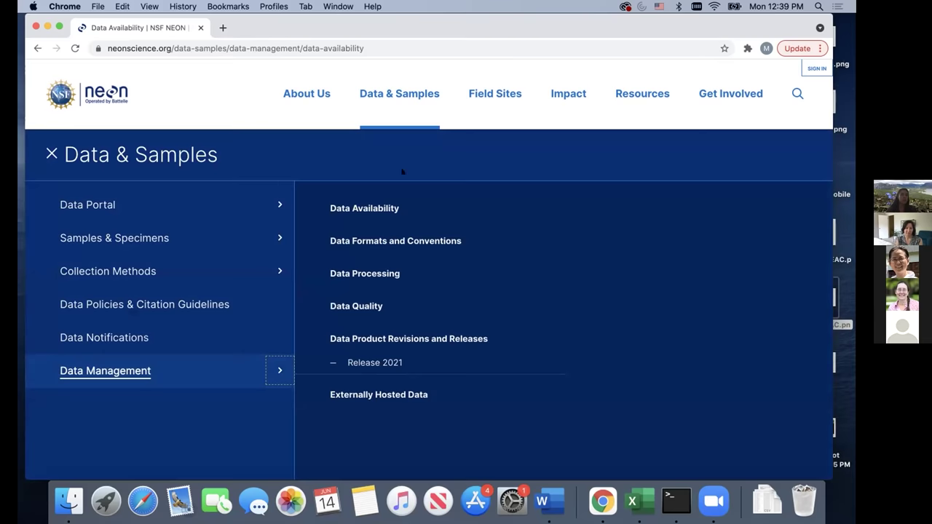
{"action": "left_click", "coordinate": [383, 236]}
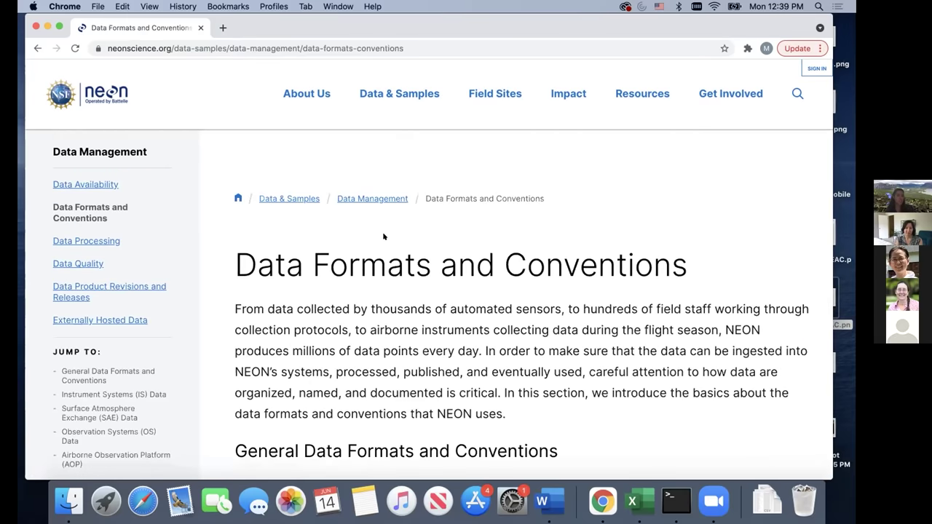
{"action": "scroll", "coordinate": [383, 236], "scroll_direction": "down", "scroll_amount": 3}
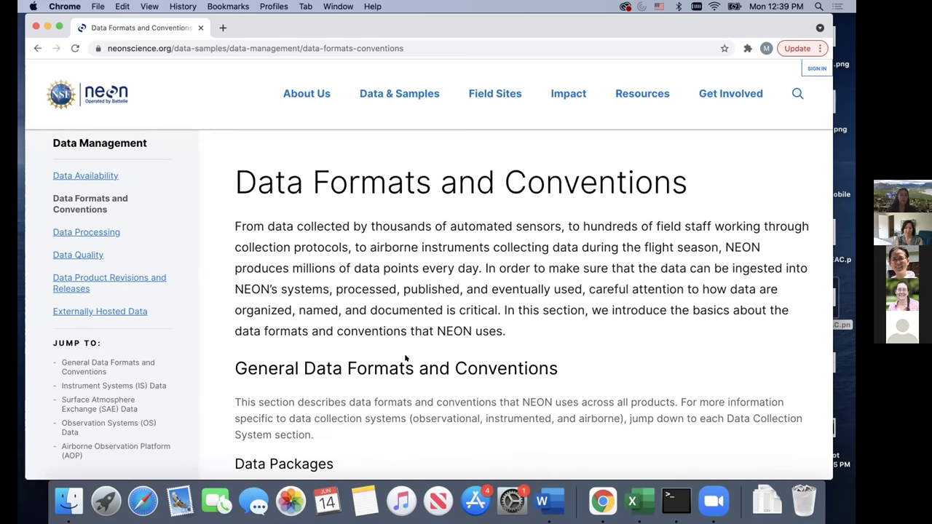
{"action": "scroll", "coordinate": [539, 369], "scroll_direction": "down", "scroll_amount": 2}
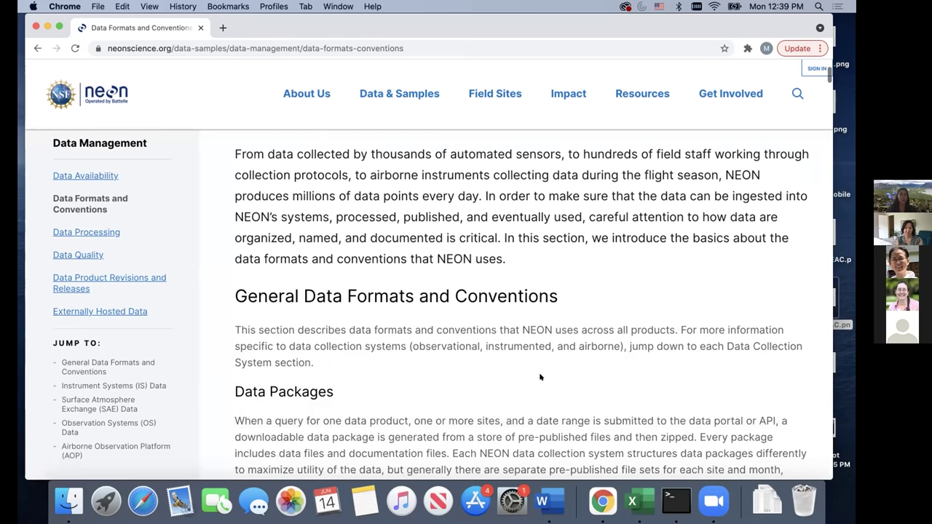
{"action": "scroll", "coordinate": [539, 369], "scroll_direction": "down", "scroll_amount": 2}
{"action": "scroll", "coordinate": [540, 371], "scroll_direction": "down", "scroll_amount": 4}
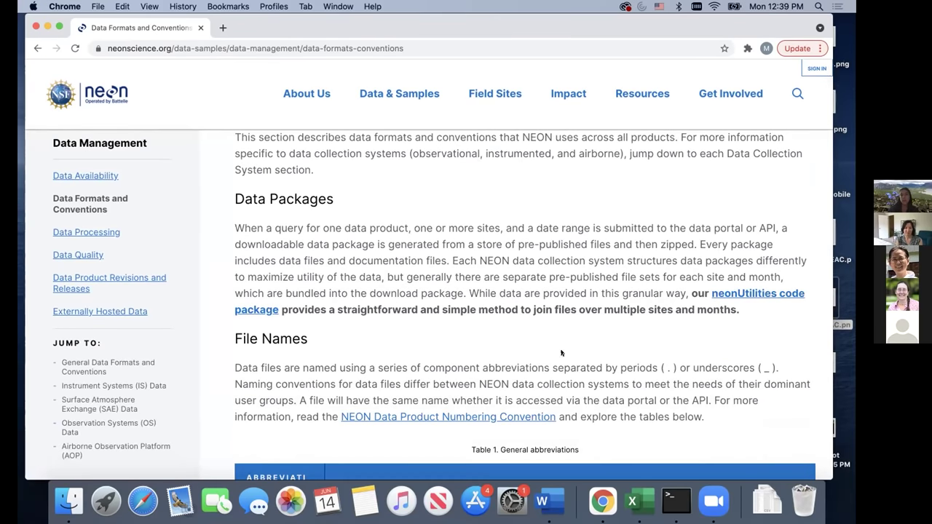
{"action": "scroll", "coordinate": [562, 353], "scroll_direction": "down", "scroll_amount": 2}
{"action": "scroll", "coordinate": [561, 353], "scroll_direction": "down", "scroll_amount": 3}
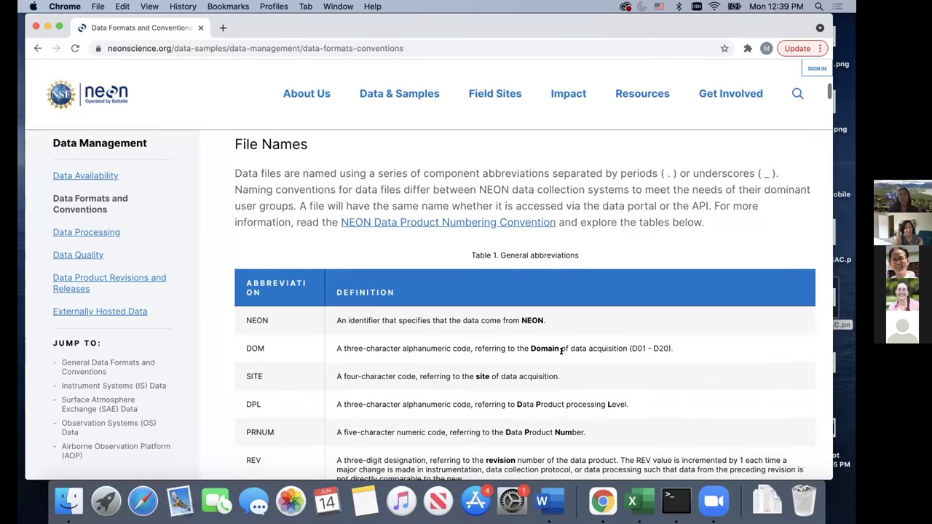
- Examine the general and time stamp abbreviation tables and the Tabular Data - Wide vs. Long section
{"action": "scroll", "coordinate": [562, 353], "scroll_direction": "down", "scroll_amount": 1}
{"action": "scroll", "coordinate": [562, 353], "scroll_direction": "down", "scroll_amount": 2}
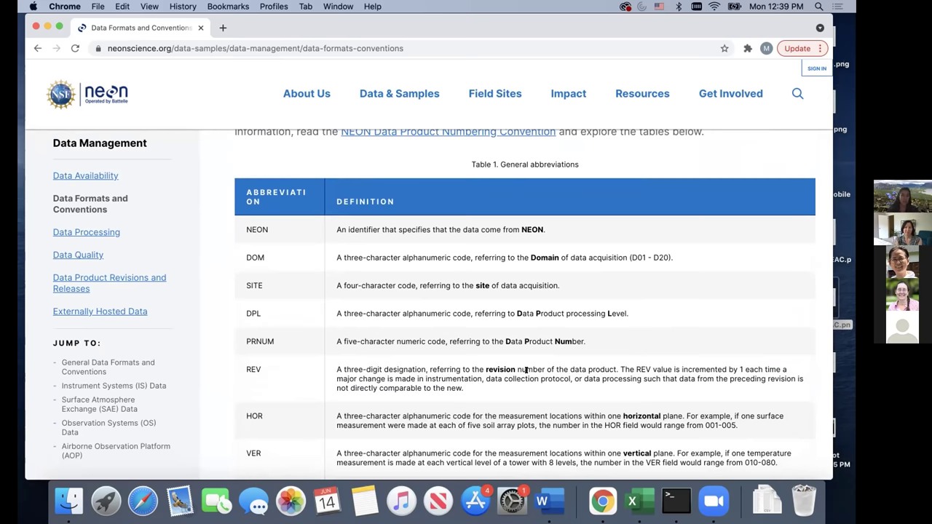
{"action": "scroll", "coordinate": [375, 348], "scroll_direction": "down", "scroll_amount": 8}
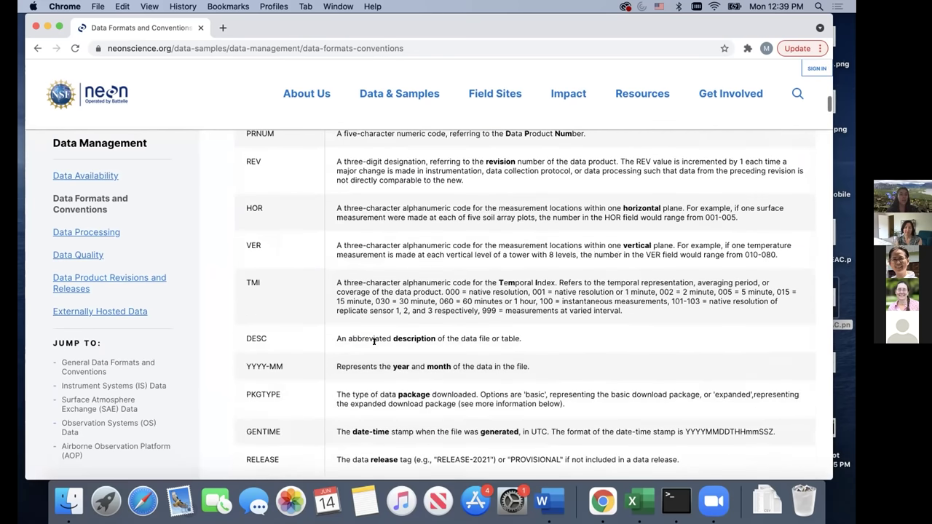
{"action": "scroll", "coordinate": [375, 348], "scroll_direction": "down", "scroll_amount": 4}
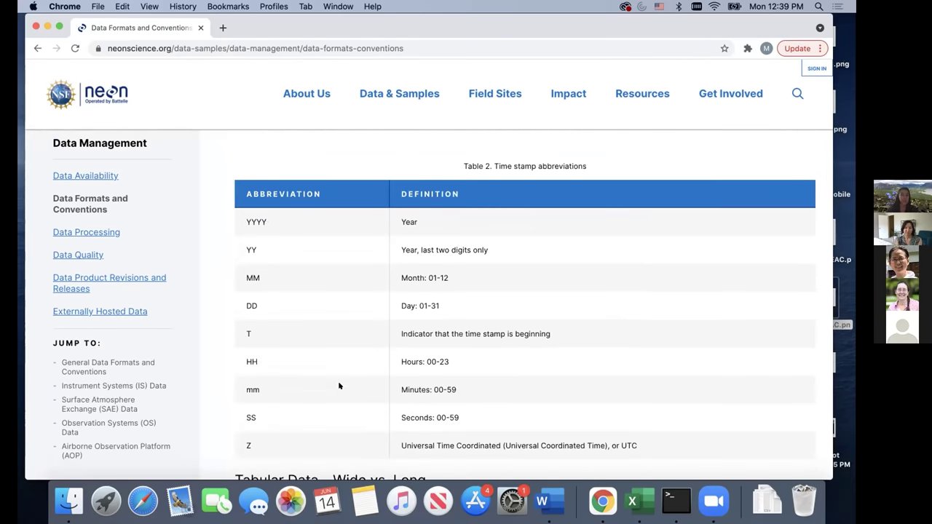
{"action": "scroll", "coordinate": [339, 385], "scroll_direction": "down", "scroll_amount": 1}
{"action": "scroll", "coordinate": [339, 385], "scroll_direction": "down", "scroll_amount": 1}
{"action": "scroll", "coordinate": [338, 385], "scroll_direction": "down", "scroll_amount": 3}
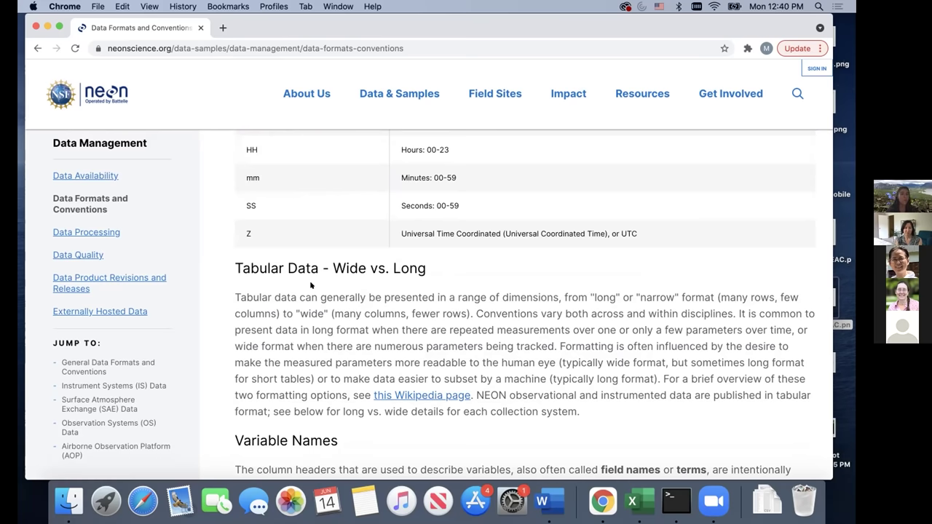
{"action": "scroll", "coordinate": [310, 285], "scroll_direction": "up", "scroll_amount": 5}
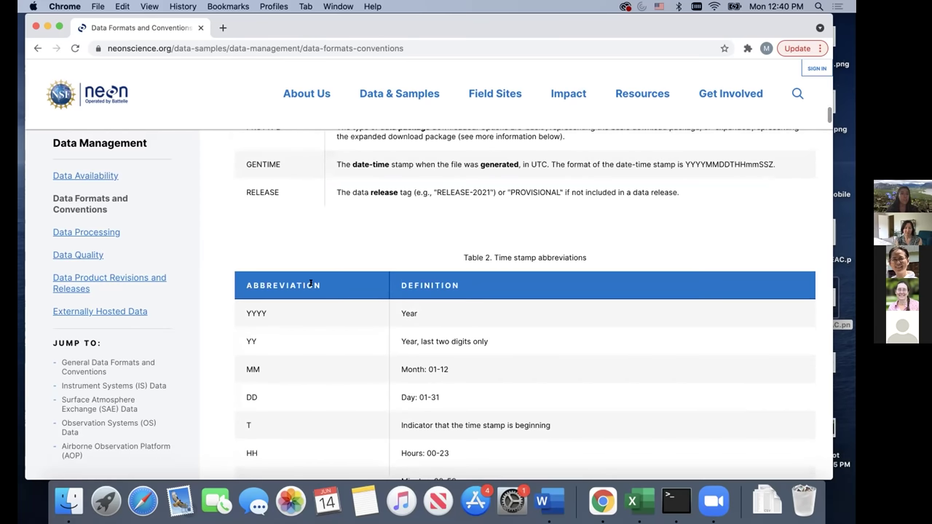
{"action": "scroll", "coordinate": [311, 285], "scroll_direction": "up", "scroll_amount": 10}
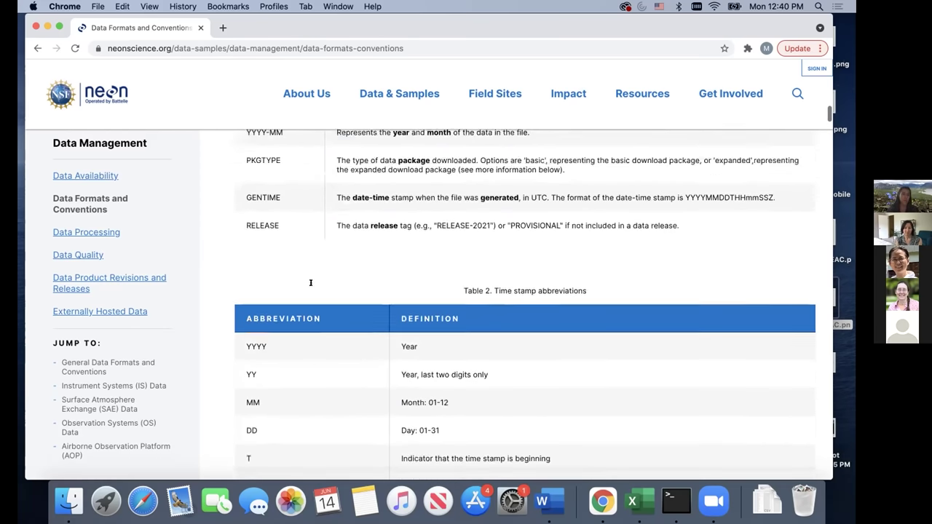
- Open the Data Quality page under Data Management and read its quality assurance and quality control points
{"action": "left_click", "coordinate": [381, 137]}
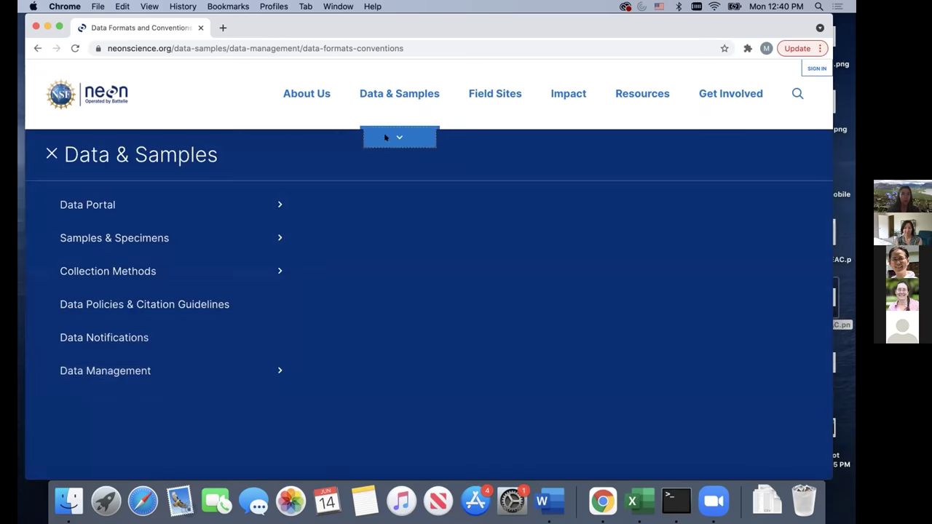
{"action": "left_click", "coordinate": [278, 371]}
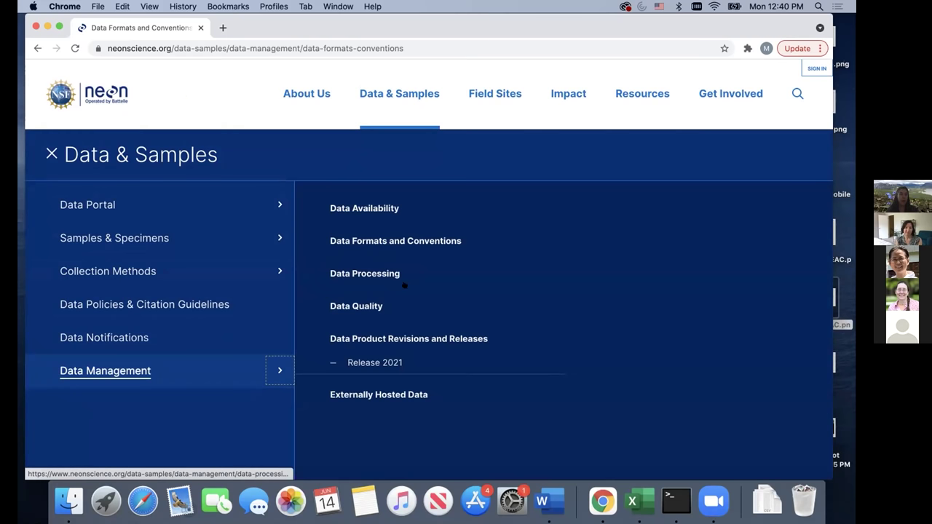
{"action": "left_click", "coordinate": [350, 307]}
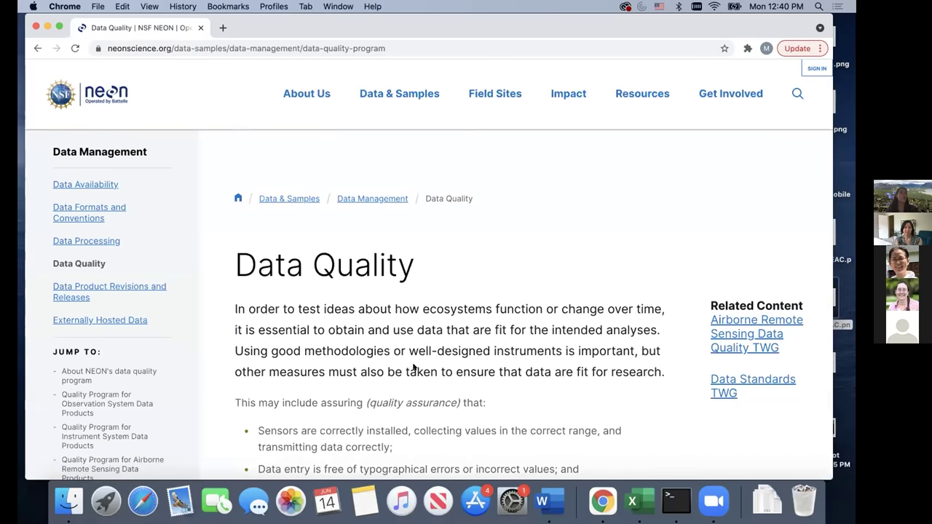
{"action": "scroll", "coordinate": [425, 272], "scroll_direction": "down", "scroll_amount": 5}
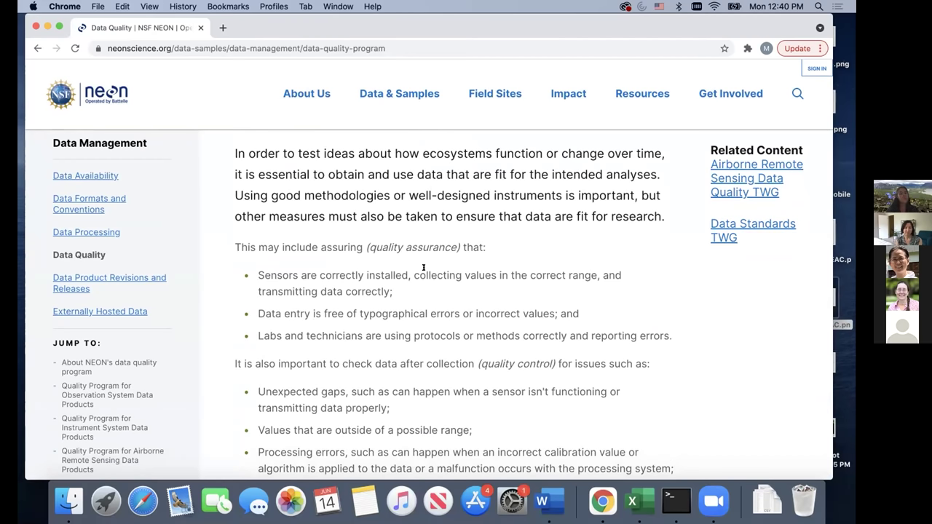
{"action": "scroll", "coordinate": [423, 267], "scroll_direction": "down", "scroll_amount": 2}
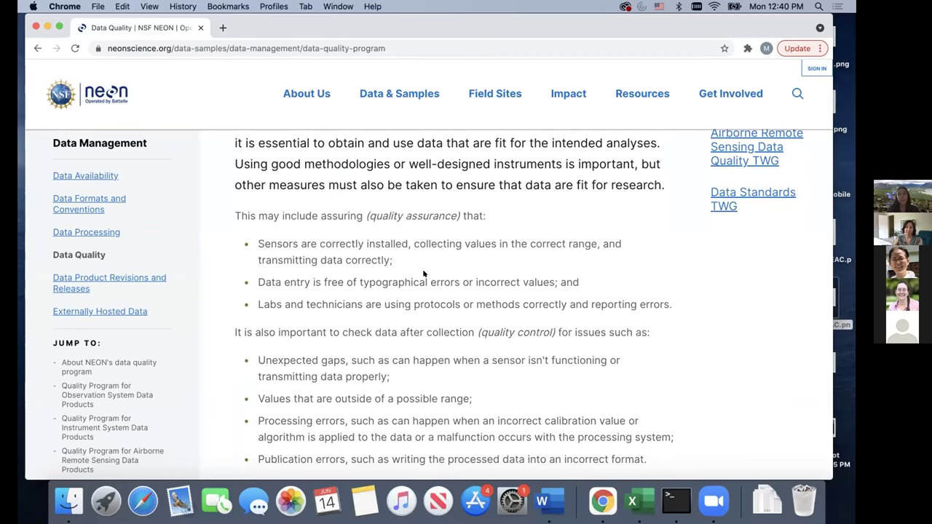
{"action": "scroll", "coordinate": [423, 272], "scroll_direction": "down", "scroll_amount": 1}
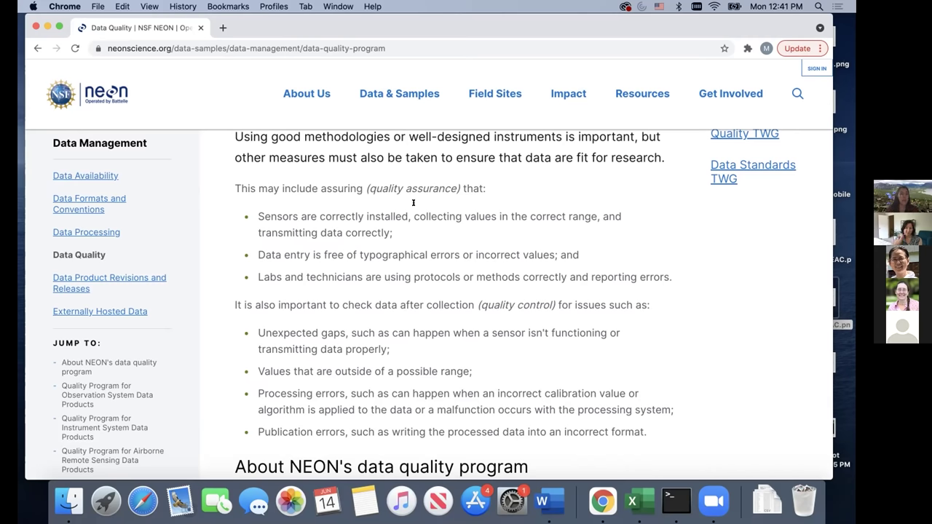
{"action": "scroll", "coordinate": [439, 186], "scroll_direction": "up", "scroll_amount": 4}
- Review the Data Management and Data Portal topics, and open the Spatial Data & Maps page to read its introduction
{"action": "left_click", "coordinate": [419, 92]}
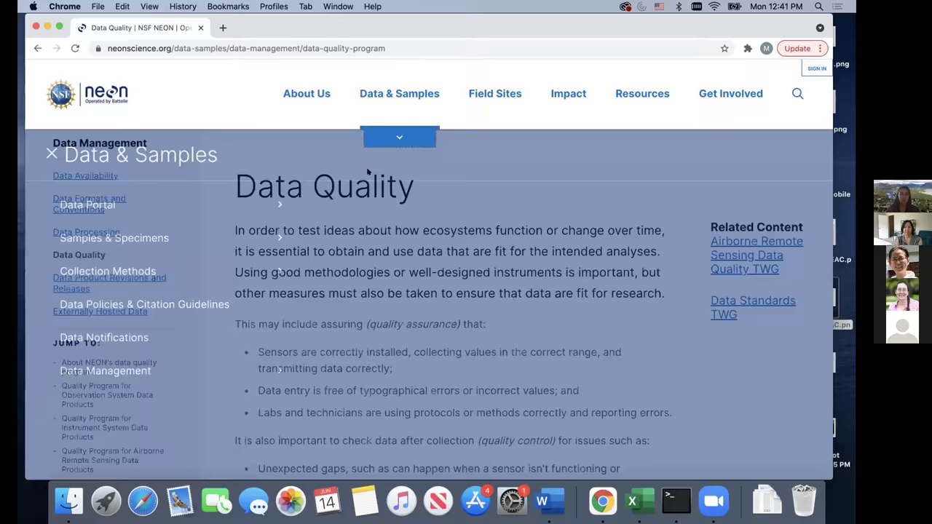
{"action": "left_click", "coordinate": [279, 371]}
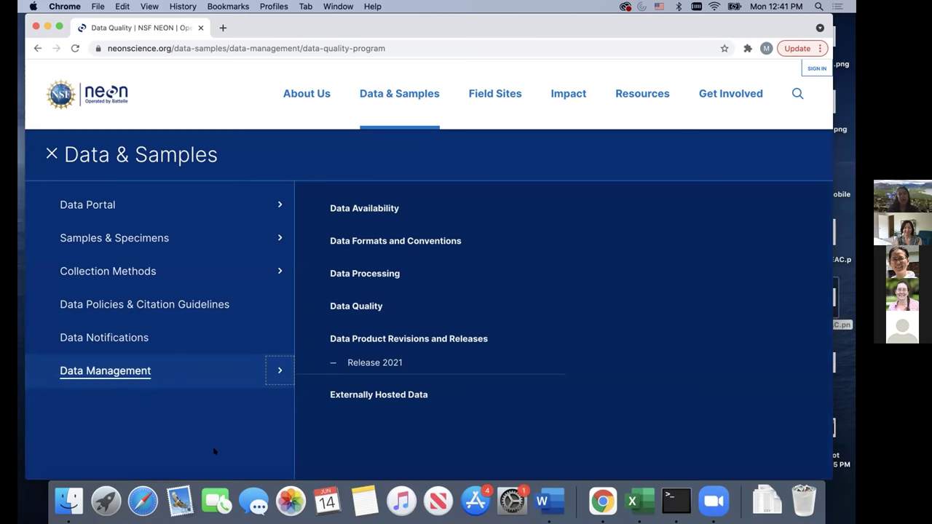
{"action": "left_click", "coordinate": [277, 204]}
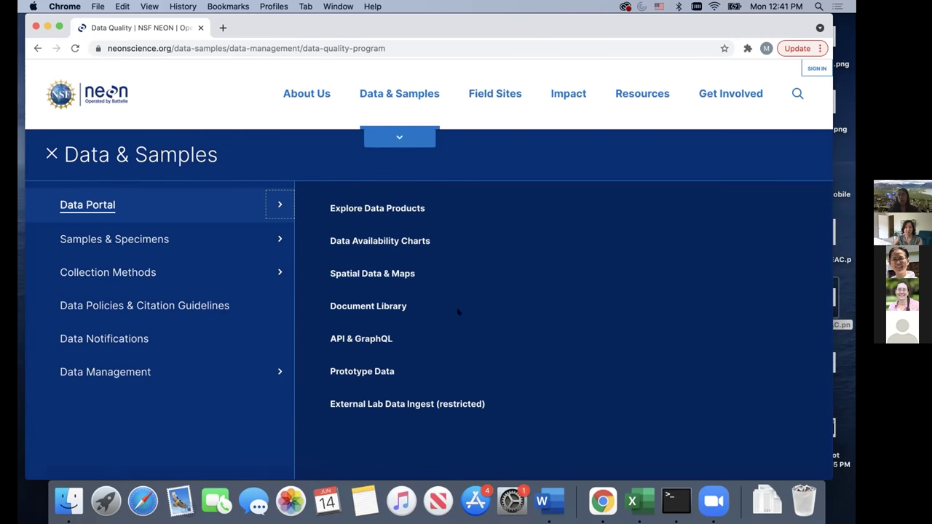
{"action": "left_click", "coordinate": [384, 275]}
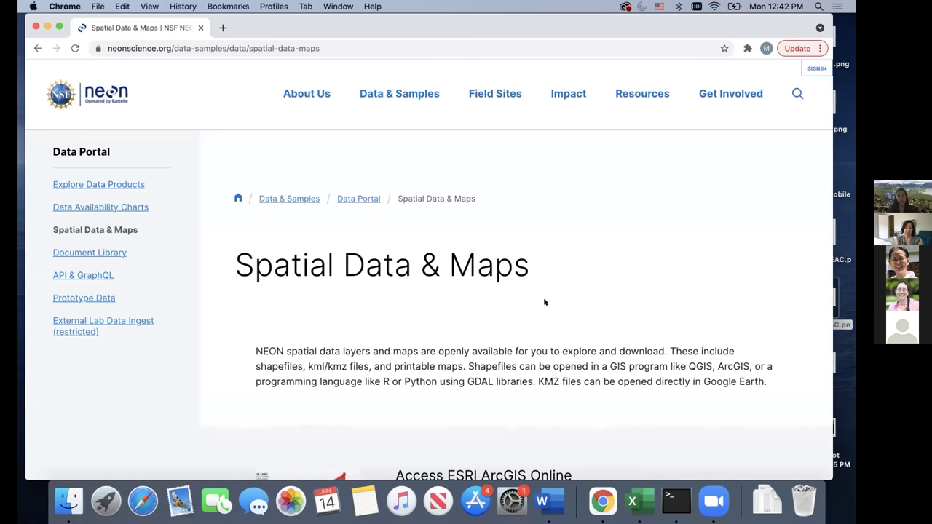
{"action": "scroll", "coordinate": [545, 301], "scroll_direction": "down", "scroll_amount": 2}
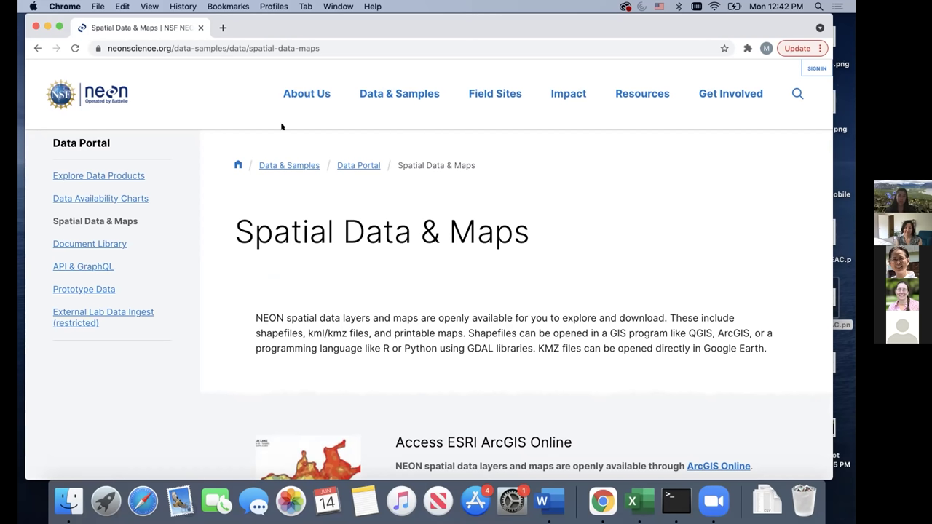
- Open the Document Library from the Data Portal topics under Data & Samples
{"action": "left_click", "coordinate": [408, 93]}
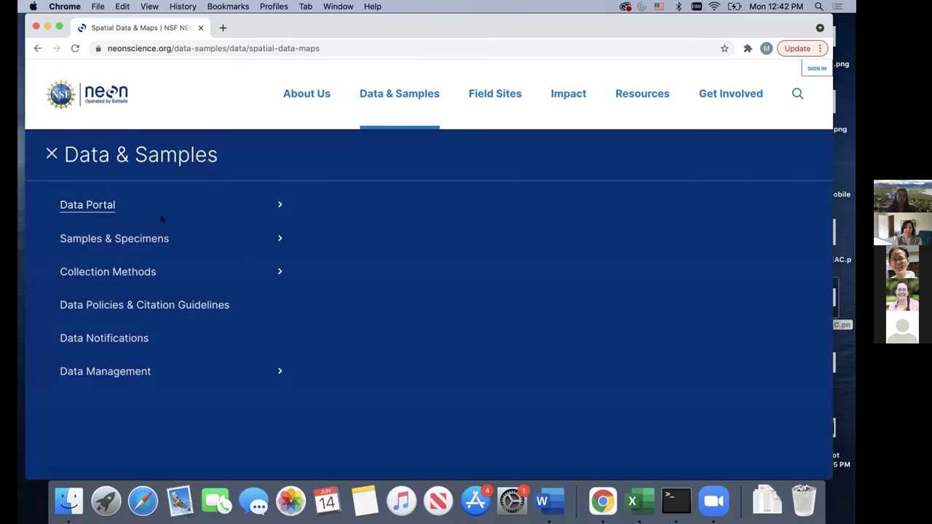
{"action": "left_click", "coordinate": [281, 204]}
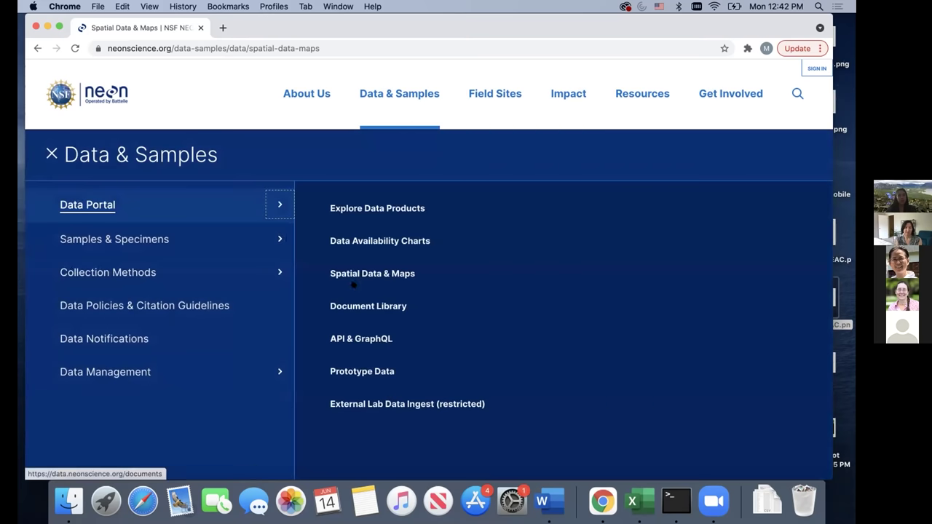
{"action": "left_click", "coordinate": [358, 307]}
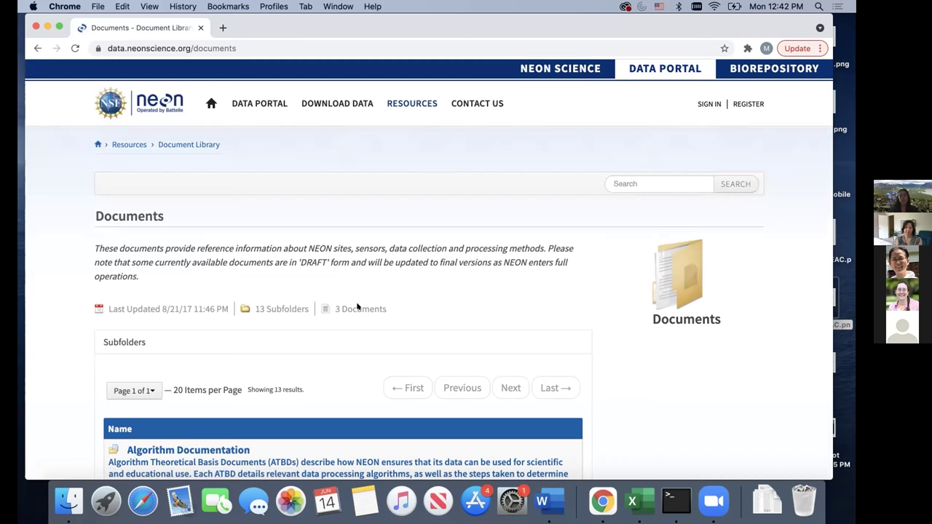
- Examine the Document Library's subfolder list from Algorithm Documentation through Terrestrial Protocols
{"action": "scroll", "coordinate": [388, 324], "scroll_direction": "down", "scroll_amount": 5}
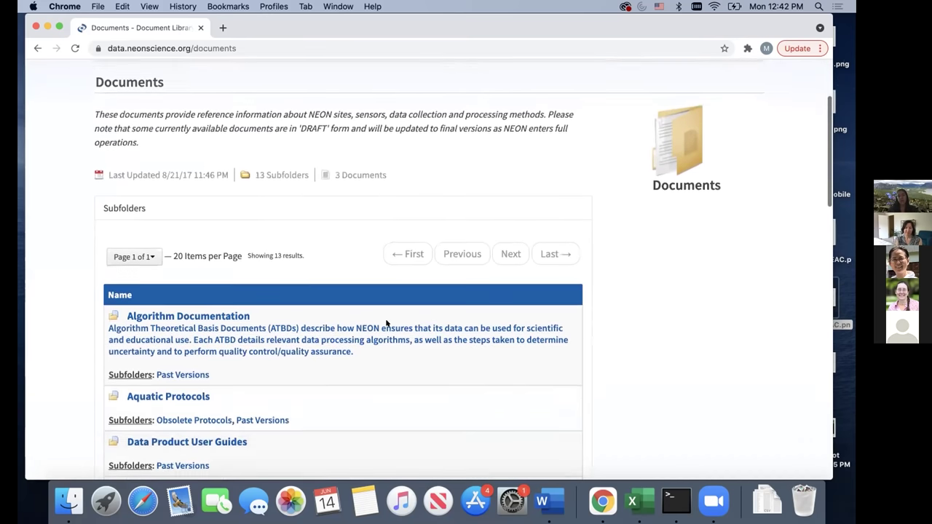
{"action": "scroll", "coordinate": [390, 315], "scroll_direction": "down", "scroll_amount": 1}
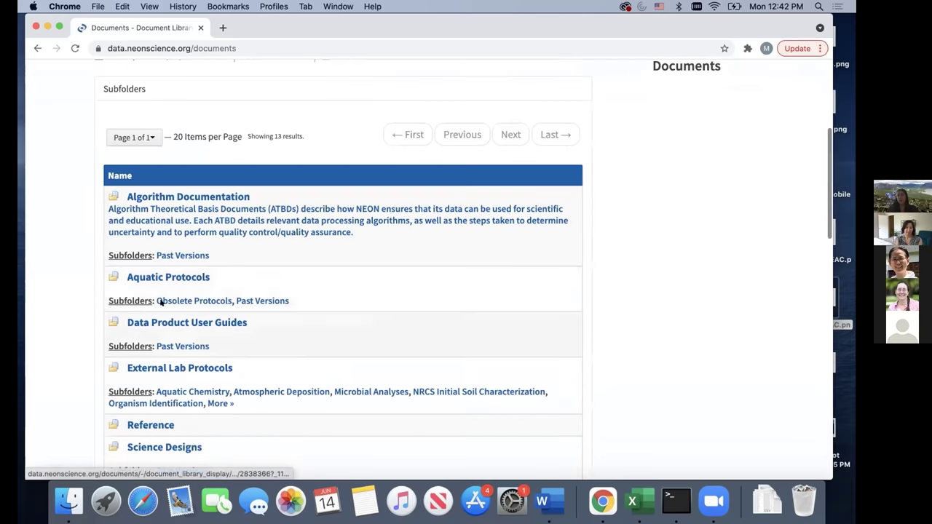
{"action": "scroll", "coordinate": [186, 370], "scroll_direction": "down", "scroll_amount": 1}
{"action": "scroll", "coordinate": [186, 370], "scroll_direction": "down", "scroll_amount": 1}
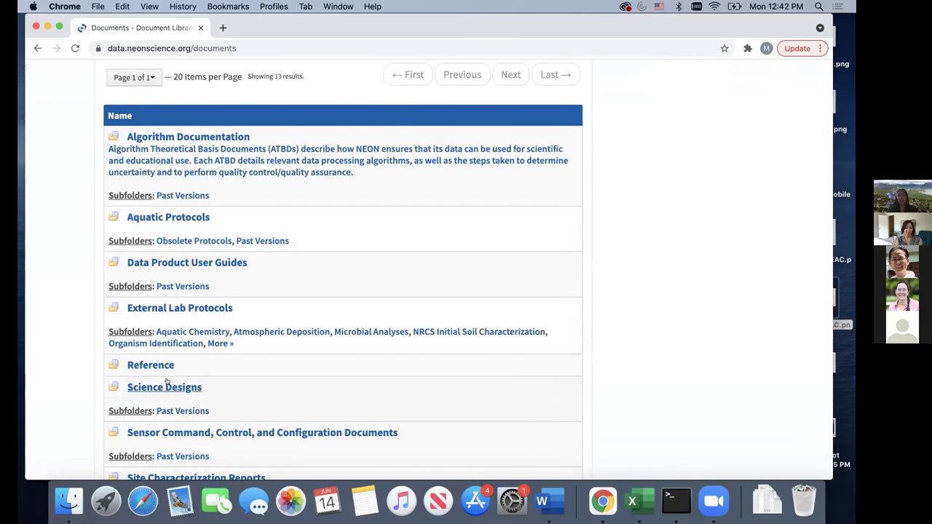
{"action": "scroll", "coordinate": [236, 378], "scroll_direction": "down", "scroll_amount": 1}
{"action": "scroll", "coordinate": [240, 383], "scroll_direction": "down", "scroll_amount": 1}
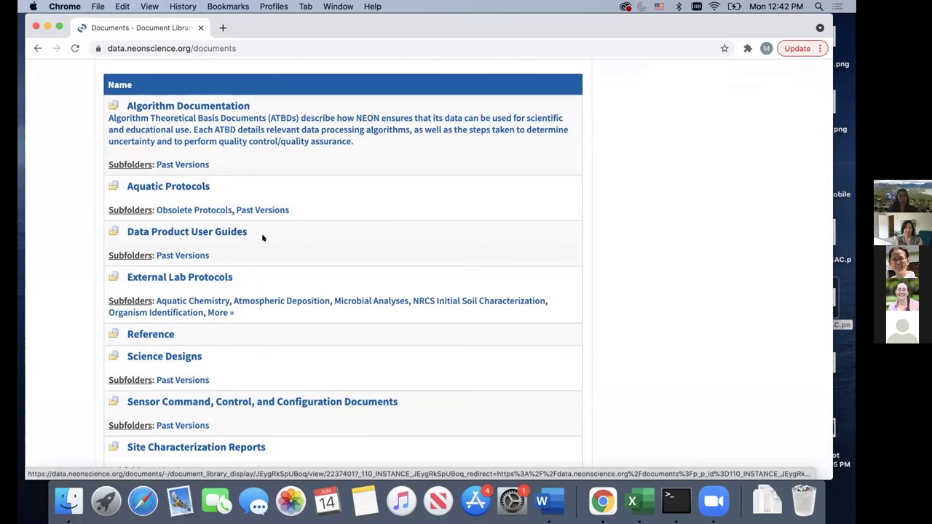
{"action": "scroll", "coordinate": [298, 322], "scroll_direction": "down", "scroll_amount": 3}
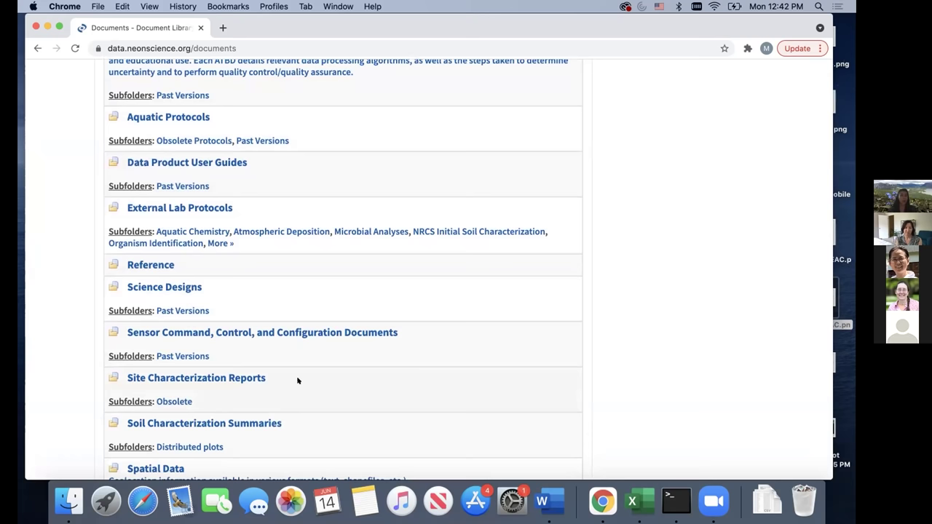
{"action": "scroll", "coordinate": [297, 380], "scroll_direction": "down", "scroll_amount": 2}
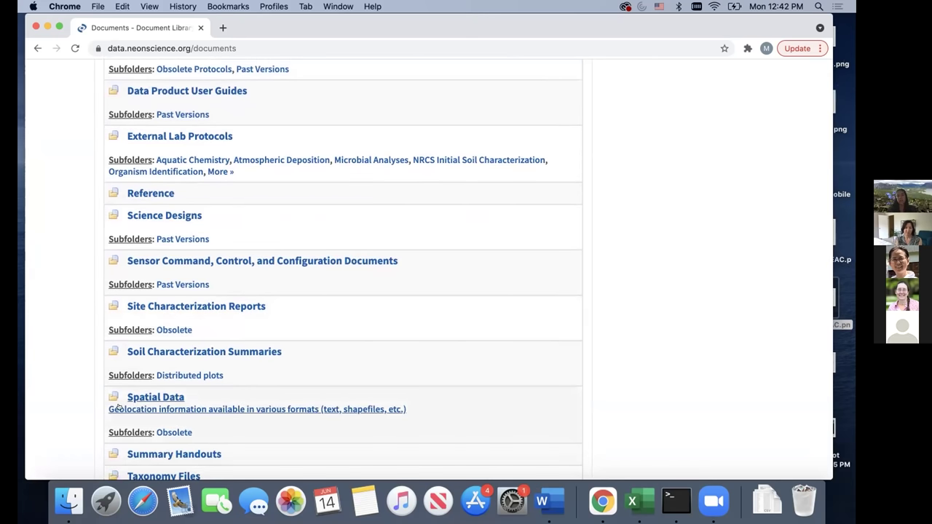
{"action": "scroll", "coordinate": [171, 394], "scroll_direction": "down", "scroll_amount": 1}
{"action": "scroll", "coordinate": [172, 390], "scroll_direction": "down", "scroll_amount": 3}
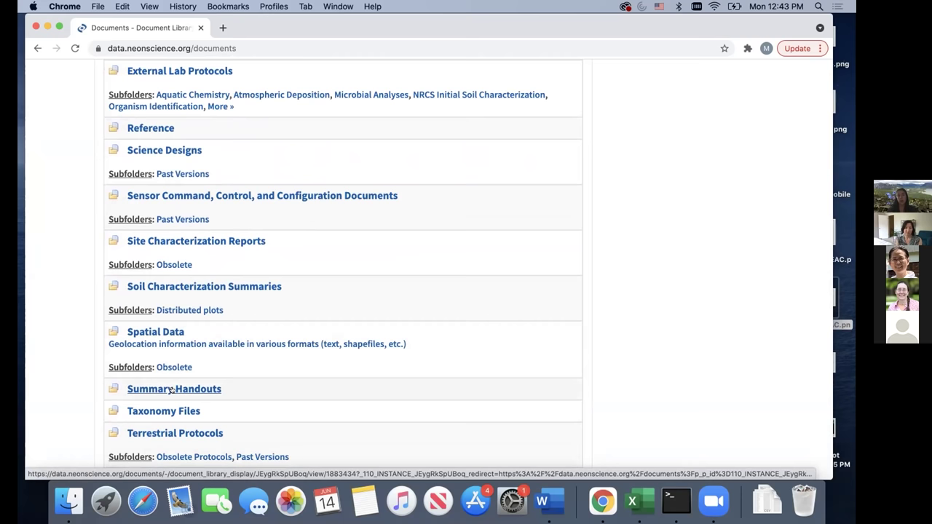
{"action": "scroll", "coordinate": [172, 390], "scroll_direction": "up", "scroll_amount": 5}
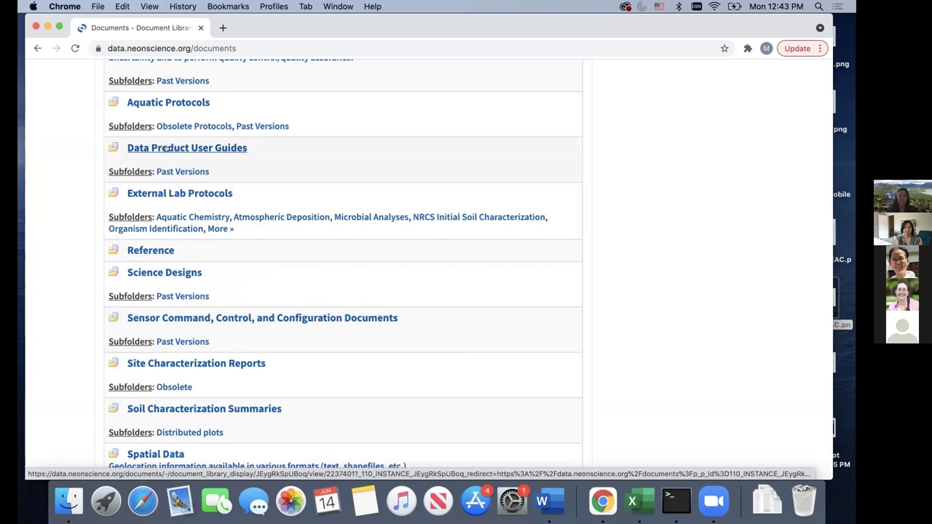
{"action": "scroll", "coordinate": [166, 149], "scroll_direction": "down", "scroll_amount": 8}
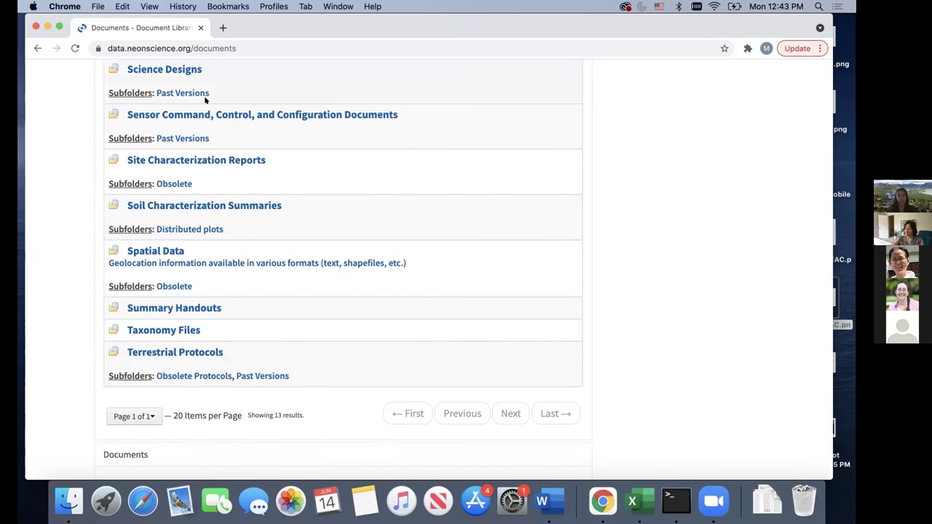
{"action": "scroll", "coordinate": [205, 99], "scroll_direction": "up", "scroll_amount": 5}
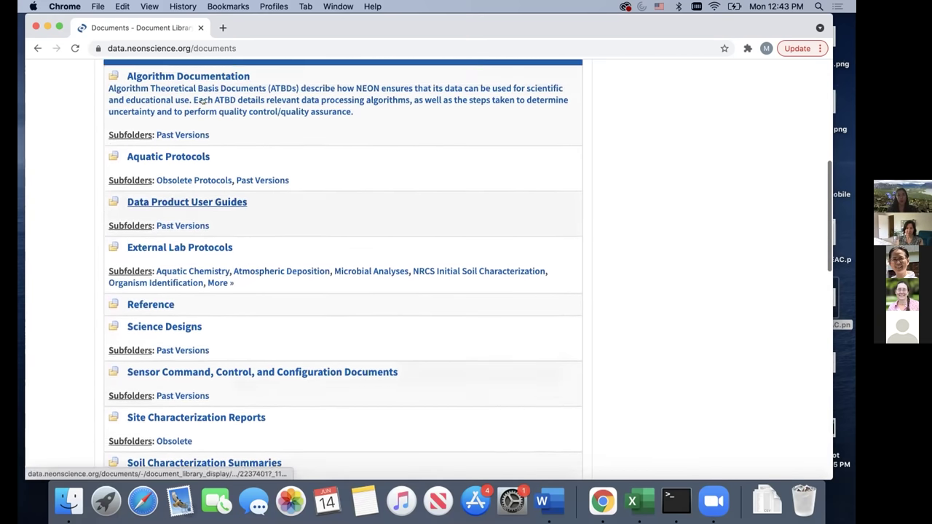
{"action": "scroll", "coordinate": [145, 192], "scroll_direction": "down", "scroll_amount": 7}
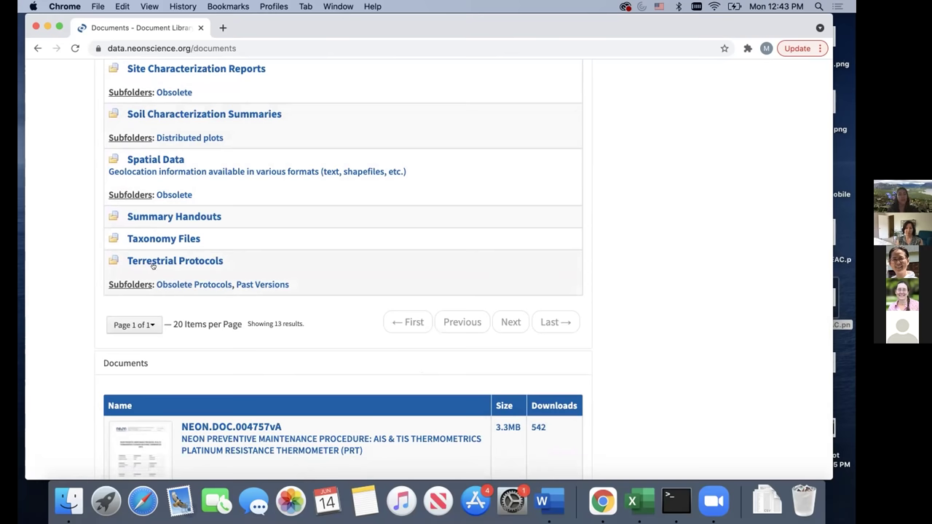
- Open the Terrestrial Protocols folder and search the document library for "mammal"
{"action": "left_click", "coordinate": [153, 264]}
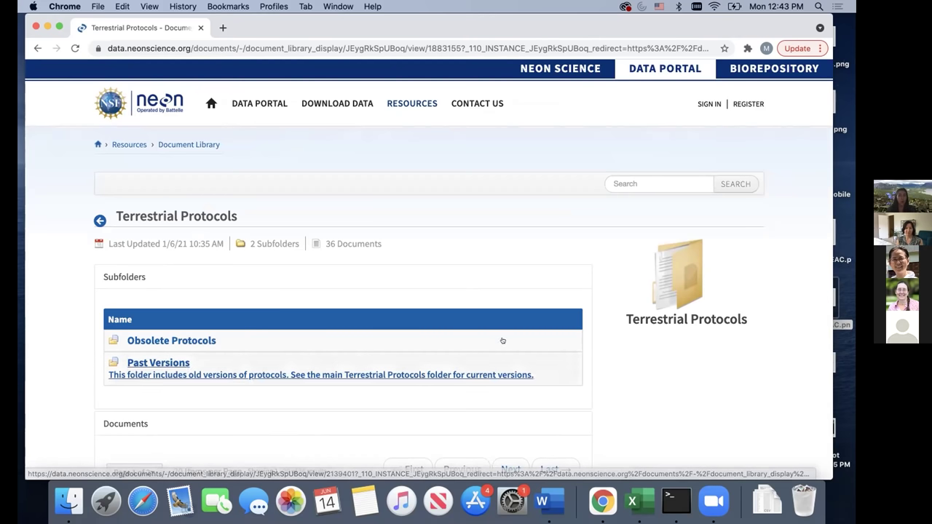
{"action": "scroll", "coordinate": [480, 379], "scroll_direction": "down", "scroll_amount": 3}
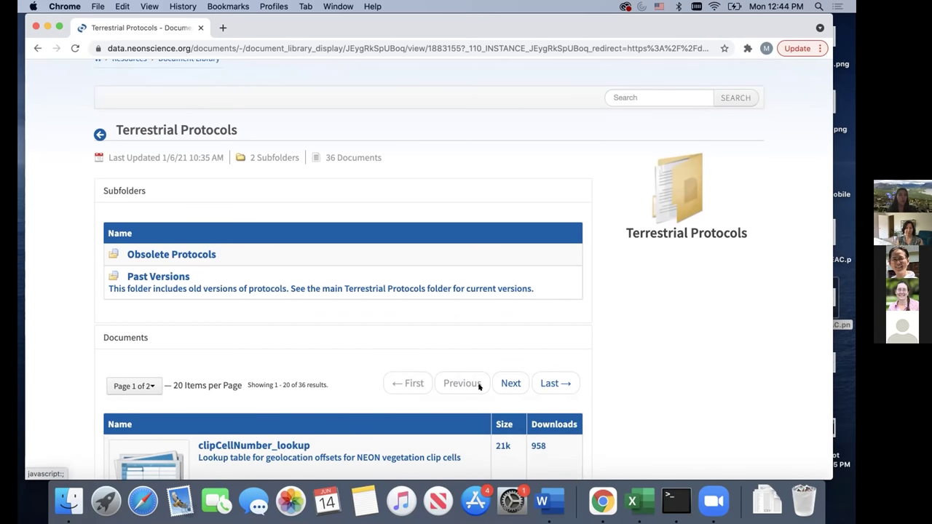
{"action": "left_click", "coordinate": [636, 97]}
{"action": "type", "text": "mammal"}
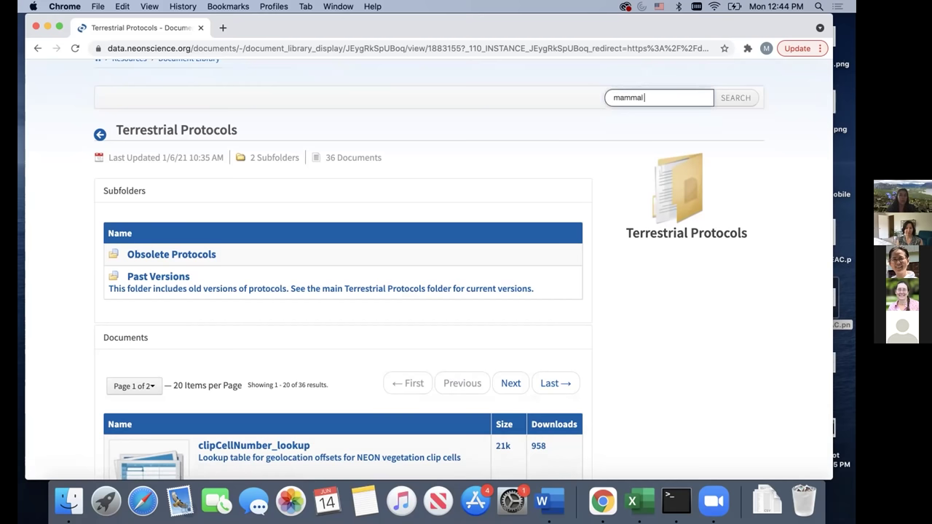
{"action": "key", "text": "Return"}
- Examine the mammal search results, comparing the versions of the small mammal sampling protocol and the folders that hold them
{"action": "scroll", "coordinate": [377, 379], "scroll_direction": "down", "scroll_amount": 1}
{"action": "scroll", "coordinate": [377, 379], "scroll_direction": "down", "scroll_amount": 1}
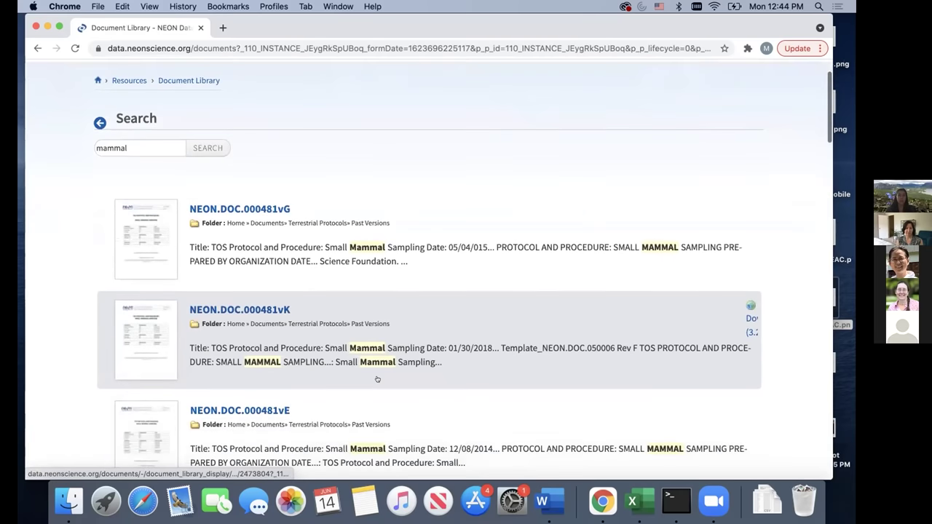
{"action": "scroll", "coordinate": [139, 399], "scroll_direction": "down", "scroll_amount": 2}
{"action": "scroll", "coordinate": [139, 399], "scroll_direction": "down", "scroll_amount": 2}
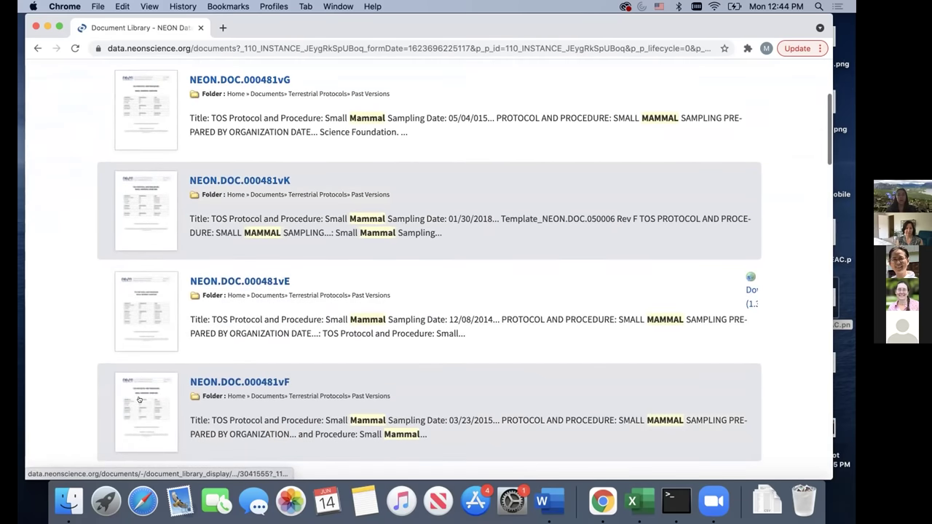
{"action": "scroll", "coordinate": [136, 248], "scroll_direction": "up", "scroll_amount": 2}
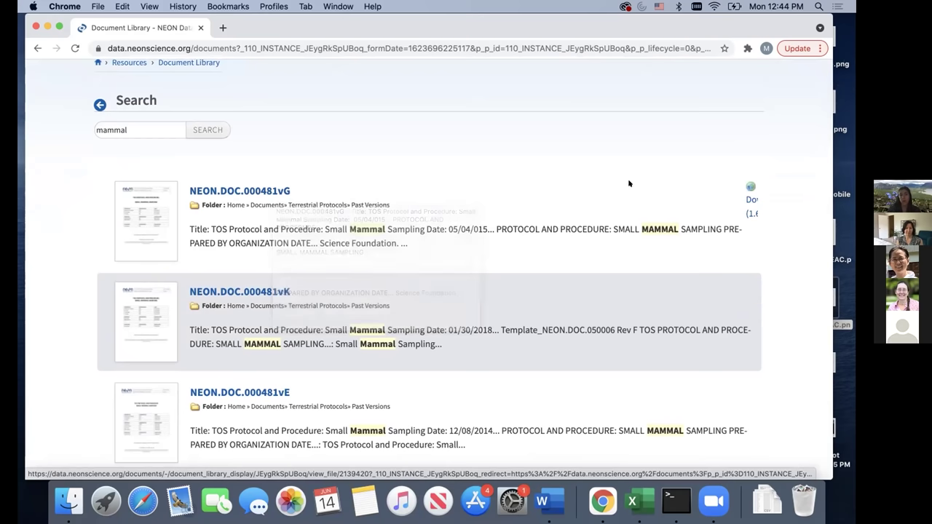
{"action": "scroll", "coordinate": [408, 339], "scroll_direction": "down", "scroll_amount": 1}
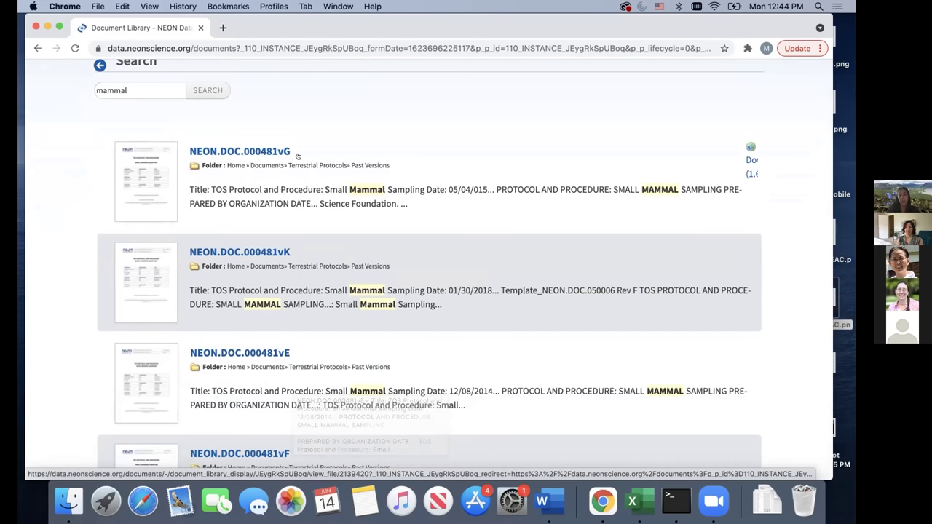
{"action": "scroll", "coordinate": [299, 156], "scroll_direction": "up", "scroll_amount": 1}
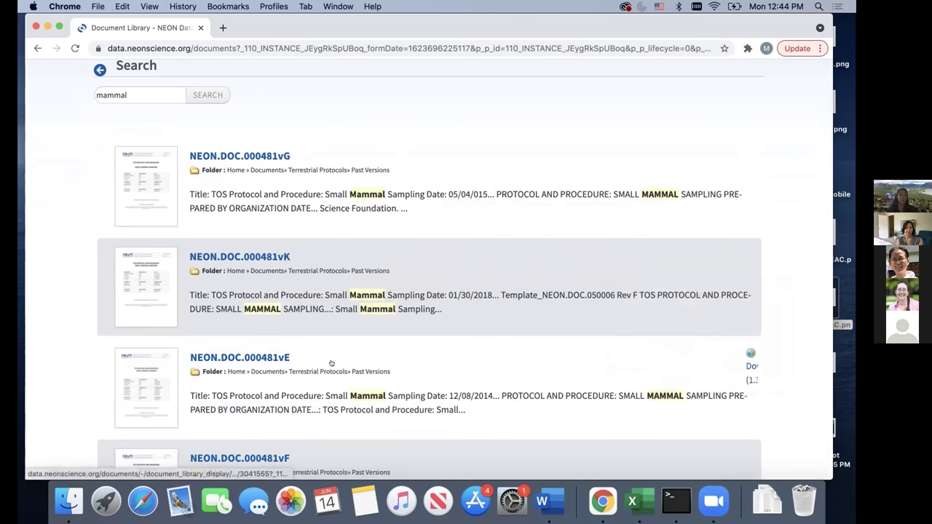
{"action": "scroll", "coordinate": [331, 362], "scroll_direction": "down", "scroll_amount": 5}
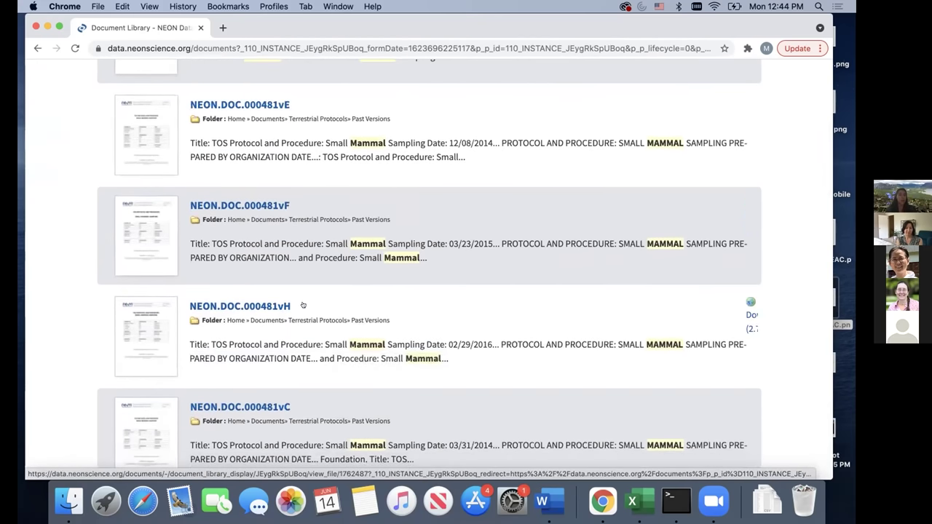
{"action": "scroll", "coordinate": [359, 380], "scroll_direction": "down", "scroll_amount": 3}
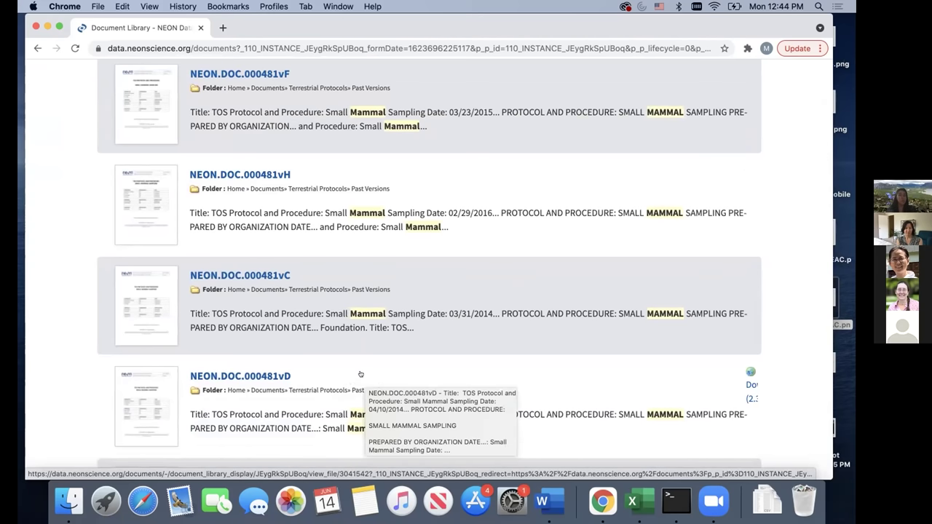
{"action": "scroll", "coordinate": [357, 377], "scroll_direction": "down", "scroll_amount": 6}
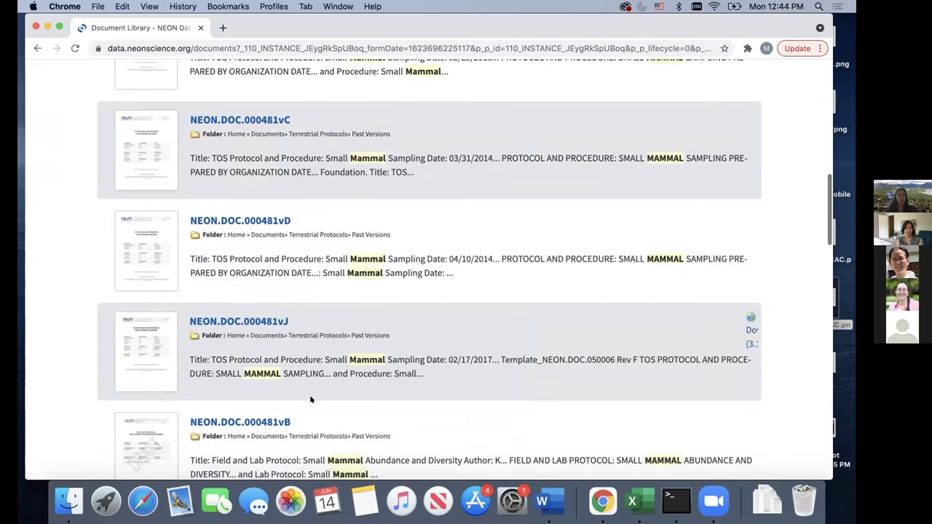
{"action": "scroll", "coordinate": [311, 399], "scroll_direction": "down", "scroll_amount": 2}
{"action": "scroll", "coordinate": [287, 320], "scroll_direction": "down", "scroll_amount": 3}
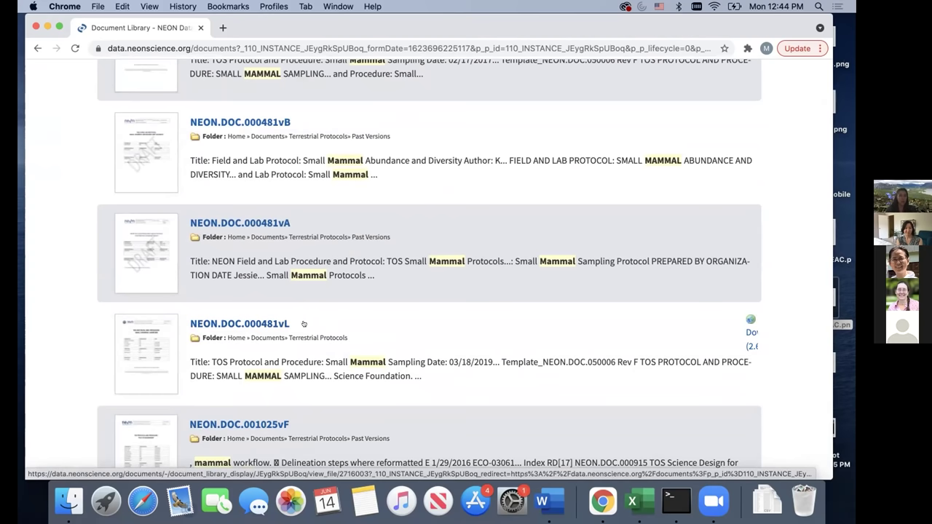
- Return to the NEON Science site and open the API & GraphQL page from the Data Portal topics
{"action": "scroll", "coordinate": [288, 336], "scroll_direction": "up", "scroll_amount": 10}
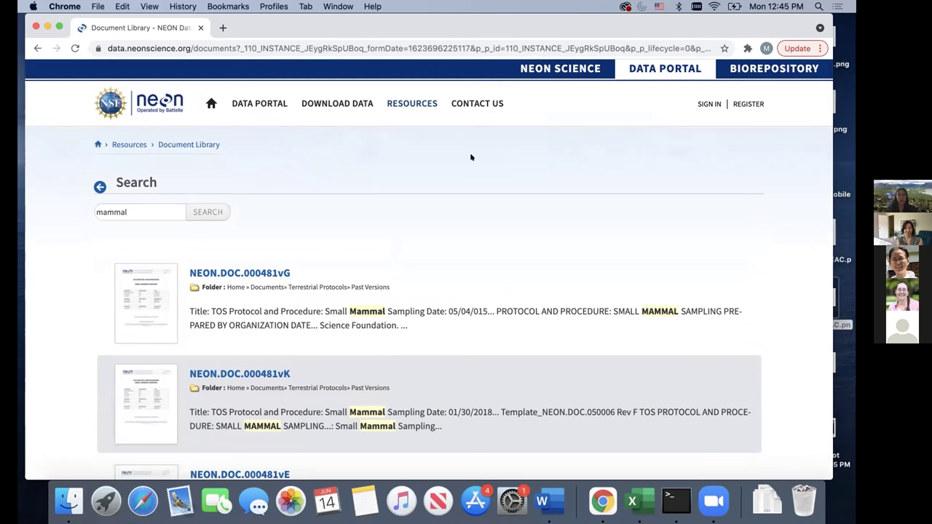
{"action": "left_click", "coordinate": [526, 69]}
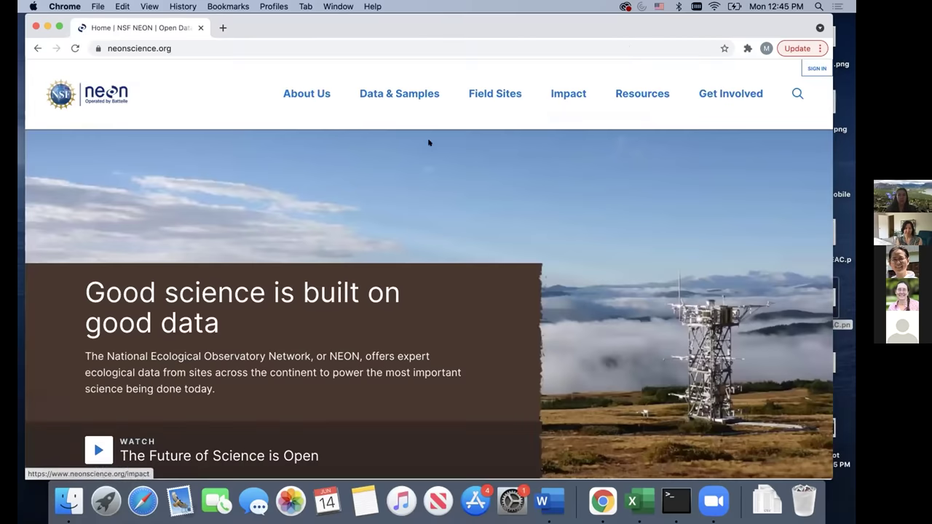
{"action": "left_click", "coordinate": [399, 137]}
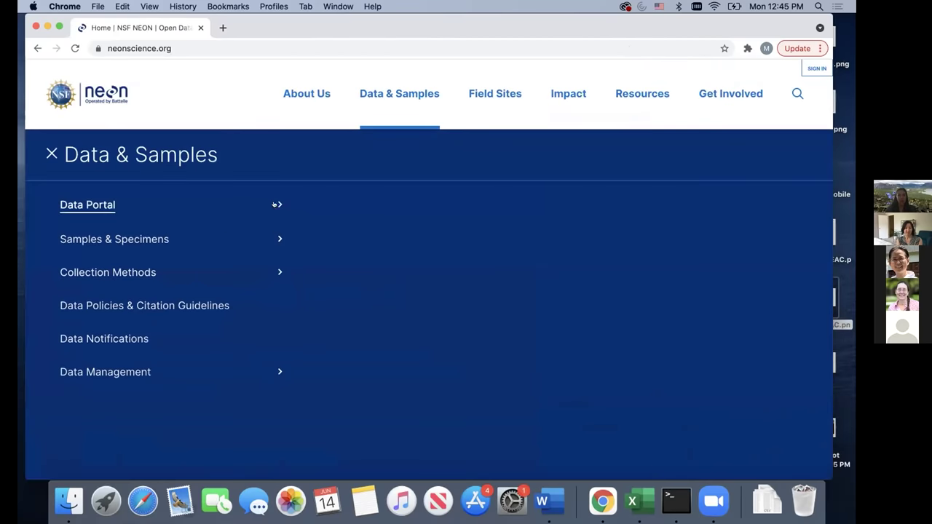
{"action": "left_click", "coordinate": [278, 204]}
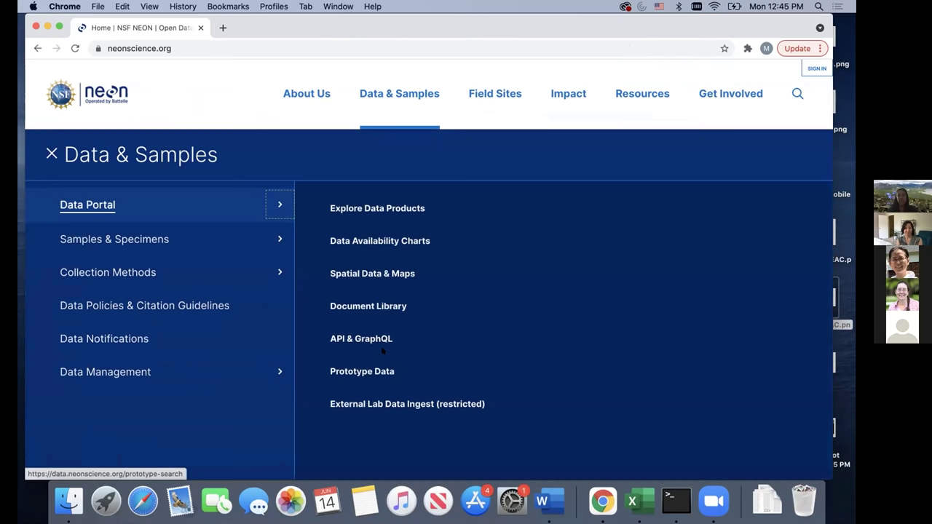
{"action": "left_click", "coordinate": [339, 338]}
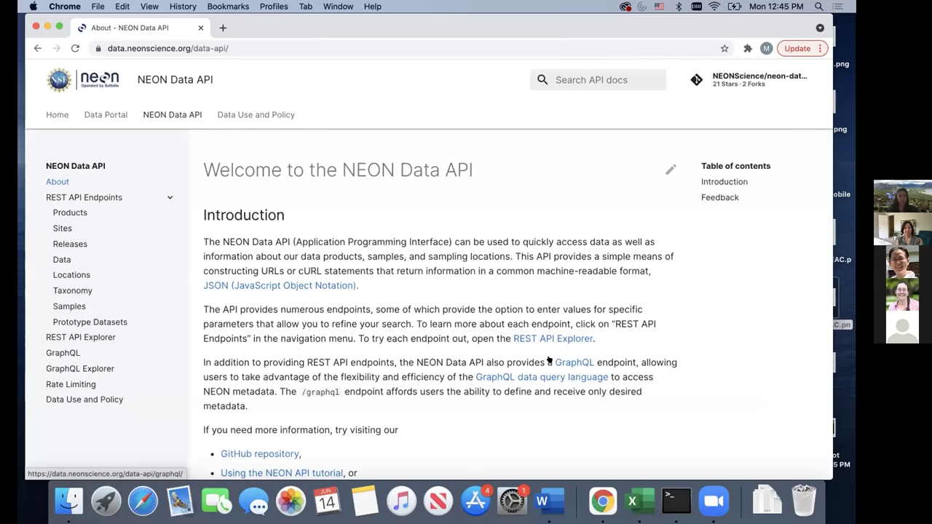
- Read the NEON Data API page's Introduction and Feedback sections, and go back to the NEON home page
{"action": "scroll", "coordinate": [549, 359], "scroll_direction": "down", "scroll_amount": 1}
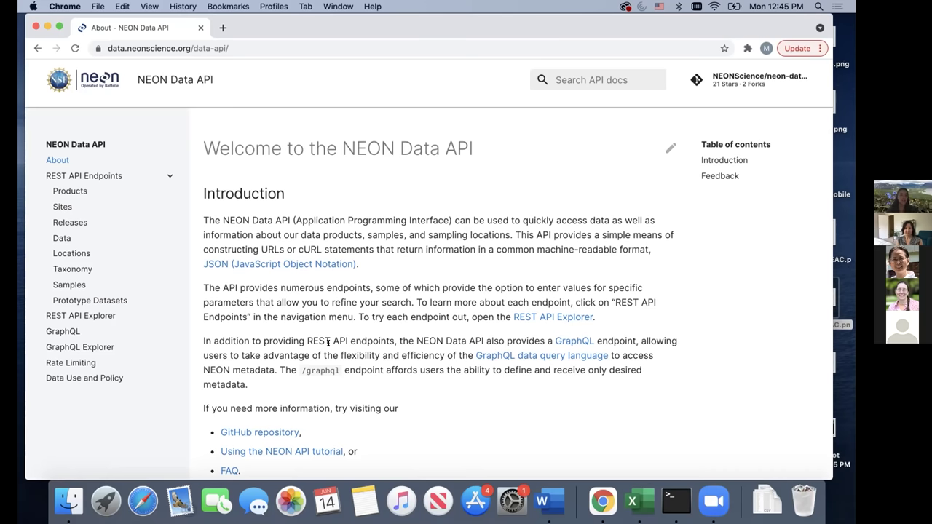
{"action": "scroll", "coordinate": [328, 342], "scroll_direction": "down", "scroll_amount": 10}
{"action": "scroll", "coordinate": [327, 343], "scroll_direction": "up", "scroll_amount": 5}
{"action": "scroll", "coordinate": [438, 311], "scroll_direction": "up", "scroll_amount": 2}
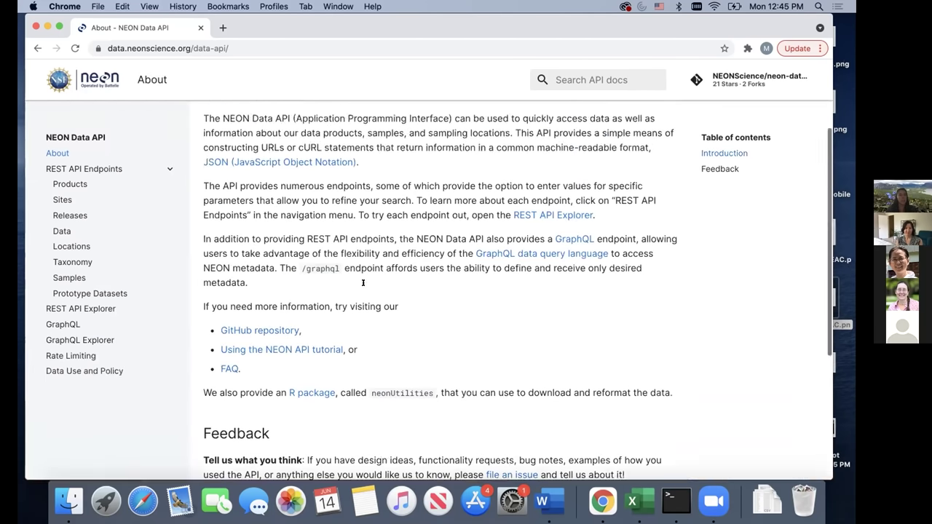
{"action": "scroll", "coordinate": [437, 311], "scroll_direction": "up", "scroll_amount": 3}
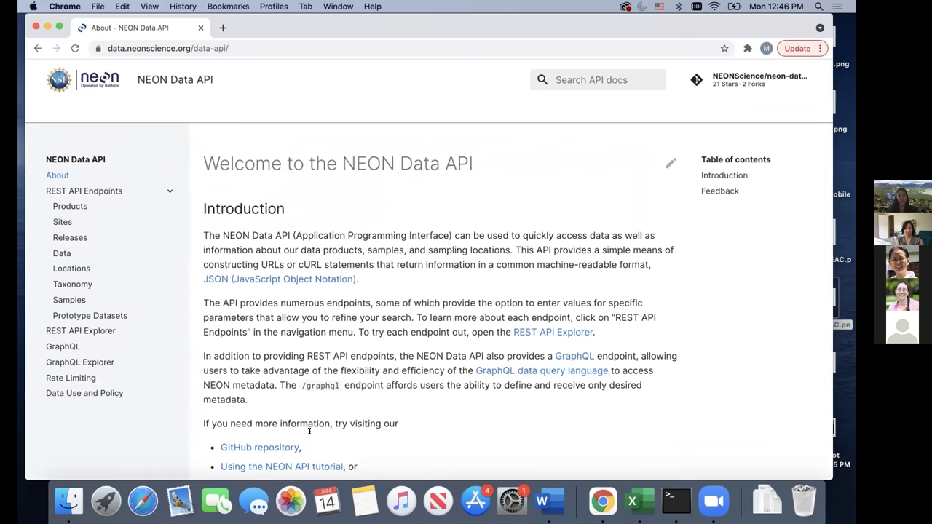
{"action": "left_click", "coordinate": [34, 45]}
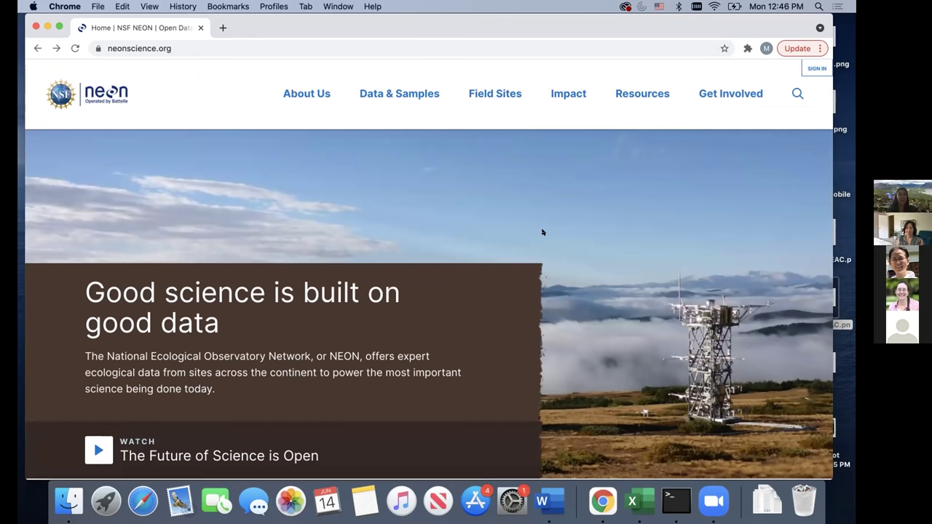
- Open the Explore Data Products page from the Data Portal topics under Data & Samples
{"action": "mouse_move", "coordinate": [390, 102]}
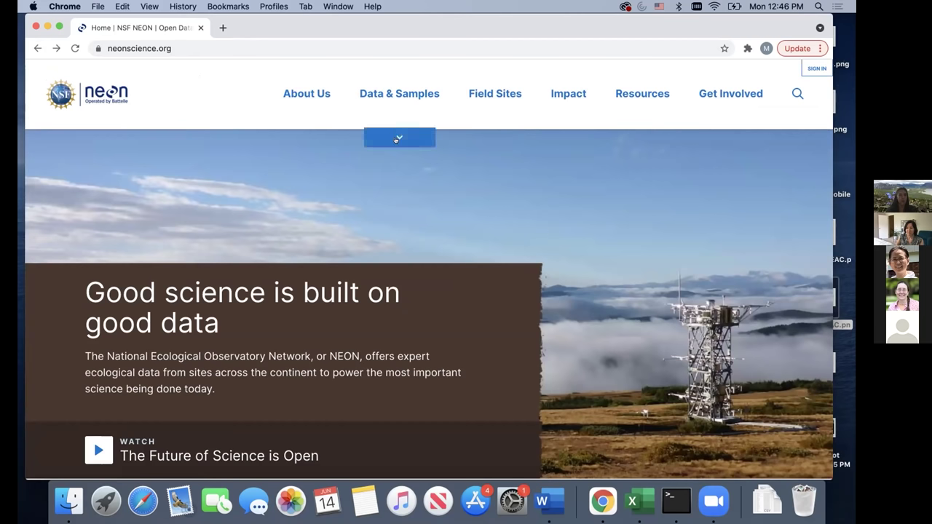
{"action": "left_click", "coordinate": [399, 138]}
{"action": "left_click", "coordinate": [278, 204]}
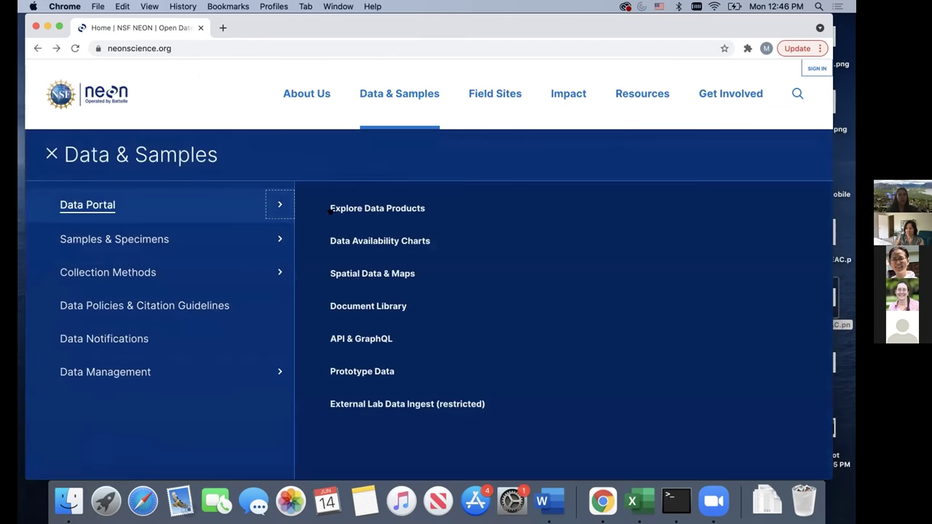
{"action": "left_click", "coordinate": [378, 207]}
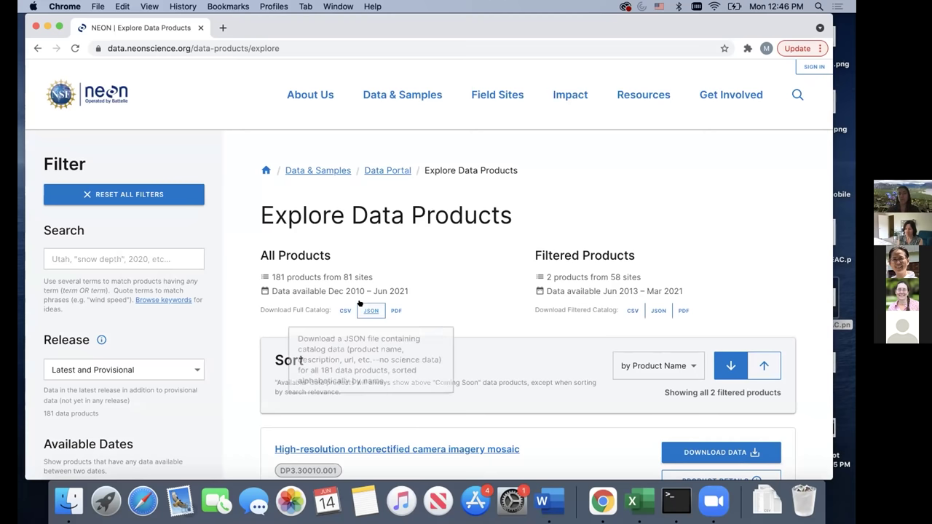
- Examine the data product listings and the available filters, from Release and Data Status through Science Team, Sites, States, Domains and Themes
{"action": "scroll", "coordinate": [367, 312], "scroll_direction": "down", "scroll_amount": 4}
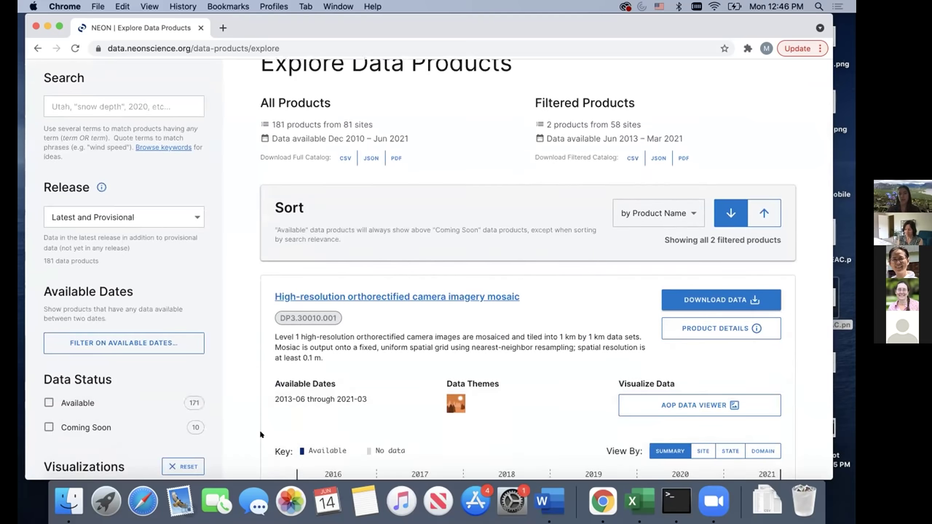
{"action": "scroll", "coordinate": [451, 378], "scroll_direction": "down", "scroll_amount": 2}
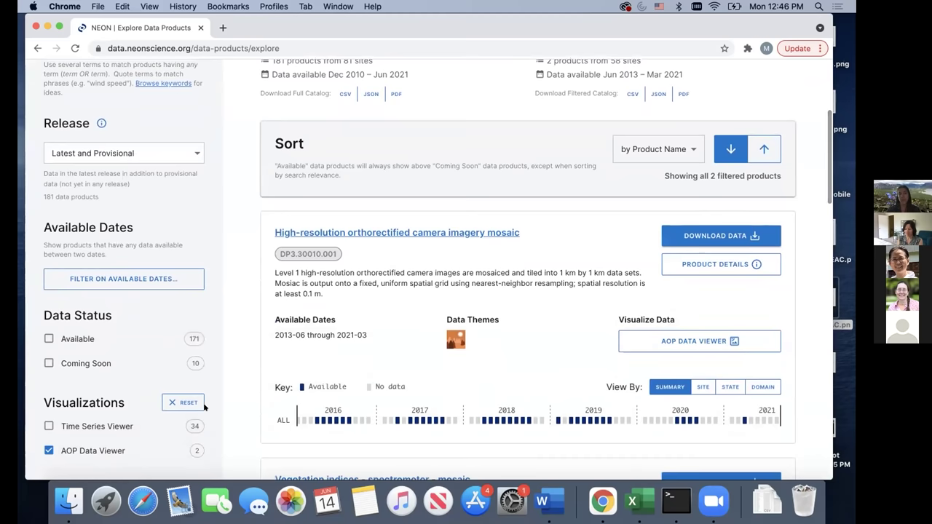
{"action": "scroll", "coordinate": [340, 367], "scroll_direction": "down", "scroll_amount": 2}
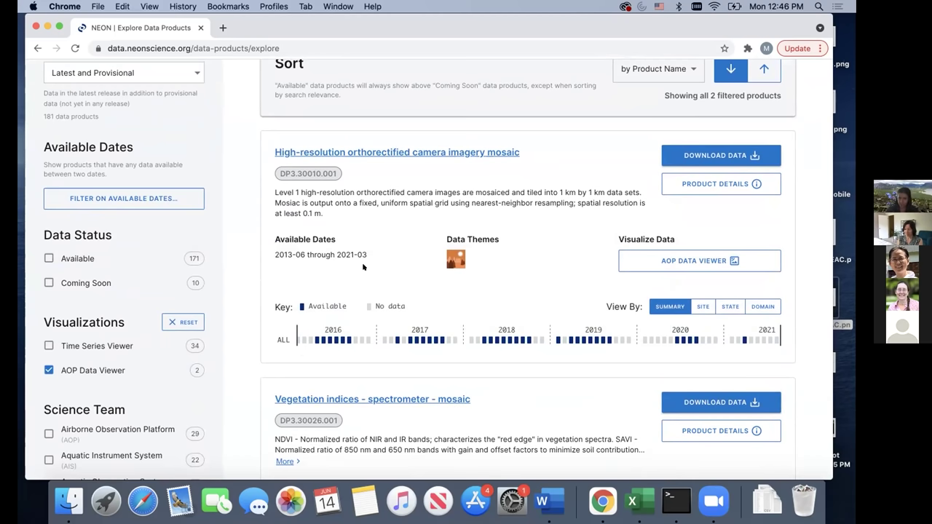
{"action": "scroll", "coordinate": [278, 334], "scroll_direction": "up", "scroll_amount": 3}
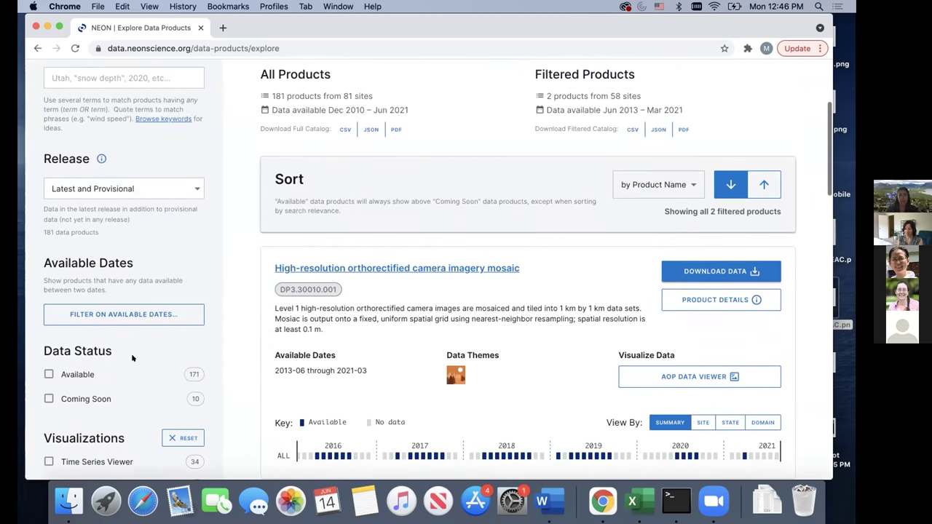
{"action": "scroll", "coordinate": [127, 422], "scroll_direction": "down", "scroll_amount": 7}
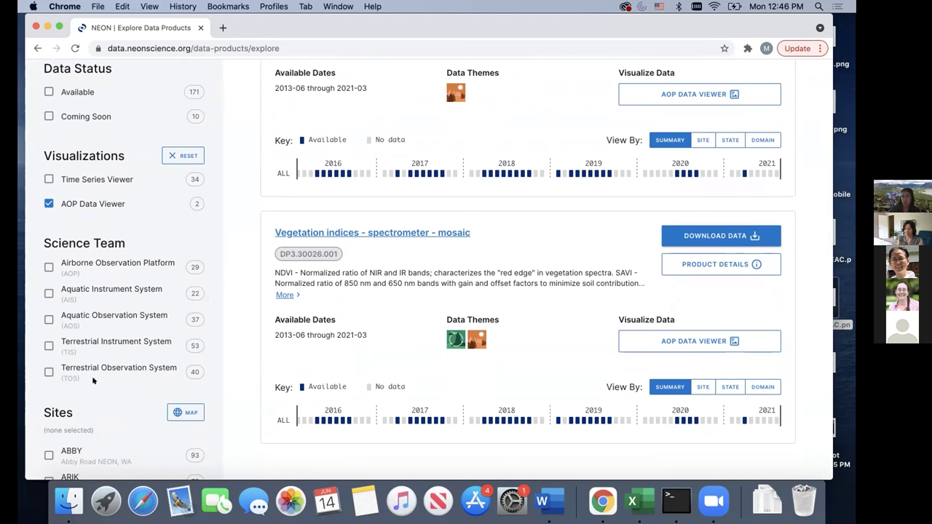
{"action": "scroll", "coordinate": [105, 379], "scroll_direction": "down", "scroll_amount": 9}
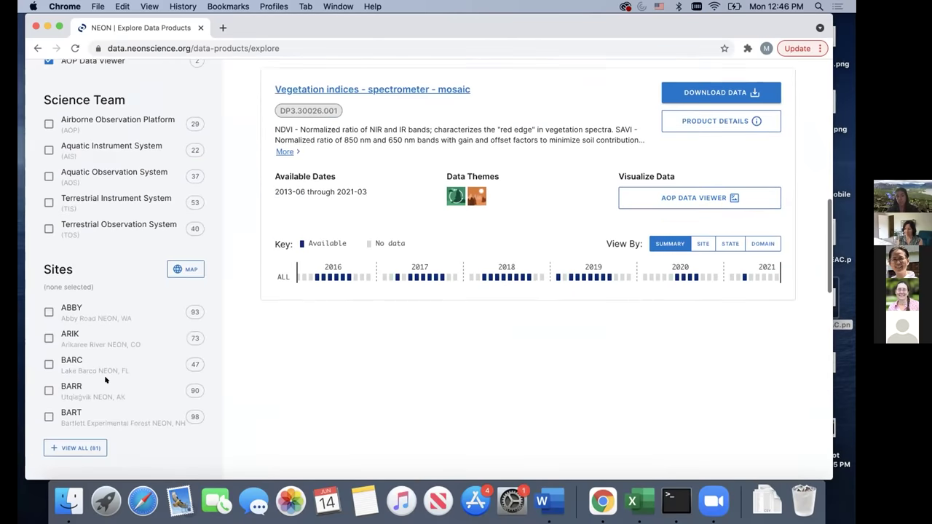
{"action": "scroll", "coordinate": [108, 343], "scroll_direction": "down", "scroll_amount": 6}
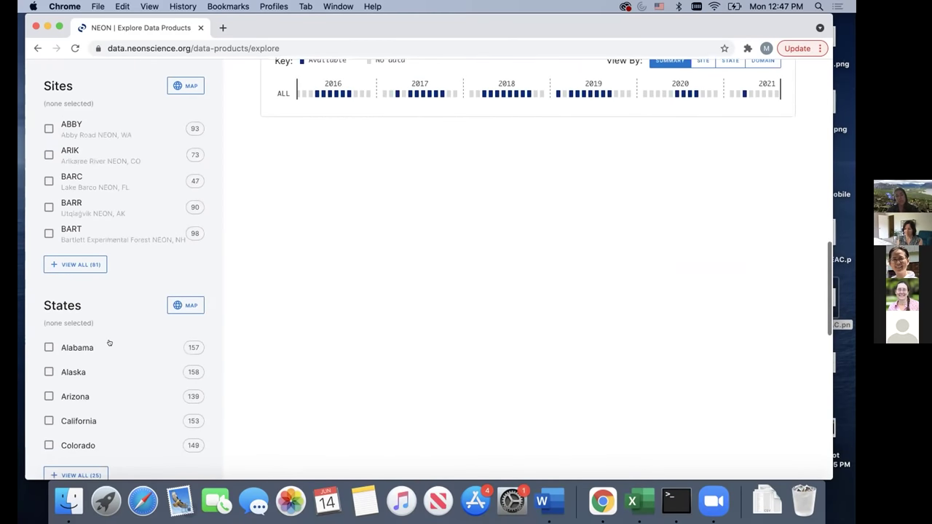
{"action": "scroll", "coordinate": [112, 376], "scroll_direction": "down", "scroll_amount": 5}
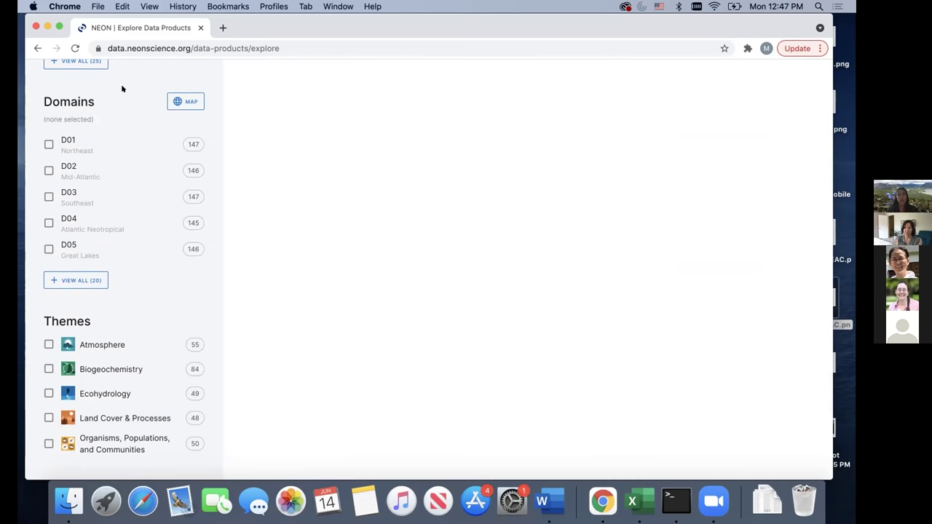
{"action": "scroll", "coordinate": [169, 366], "scroll_direction": "up", "scroll_amount": 6}
{"action": "scroll", "coordinate": [184, 307], "scroll_direction": "up", "scroll_amount": 8}
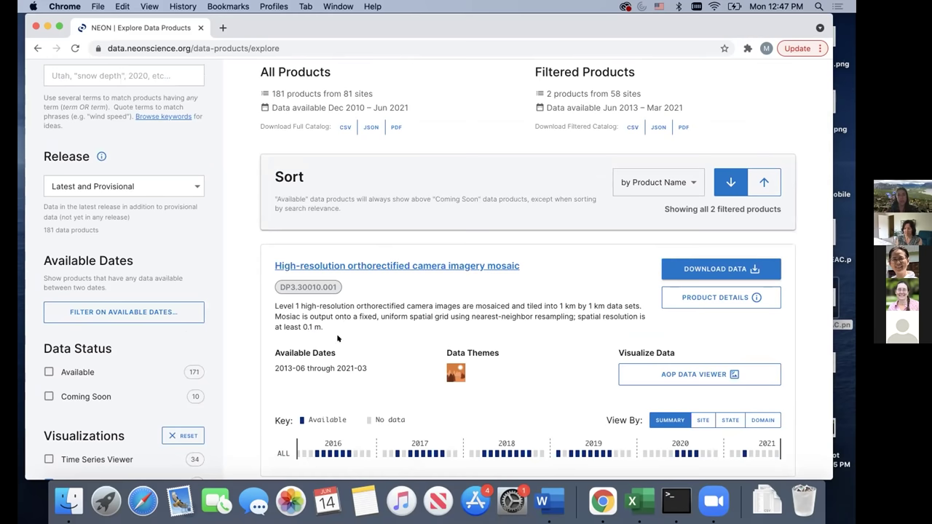
{"action": "scroll", "coordinate": [338, 333], "scroll_direction": "up", "scroll_amount": 1}
{"action": "scroll", "coordinate": [338, 333], "scroll_direction": "up", "scroll_amount": 3}
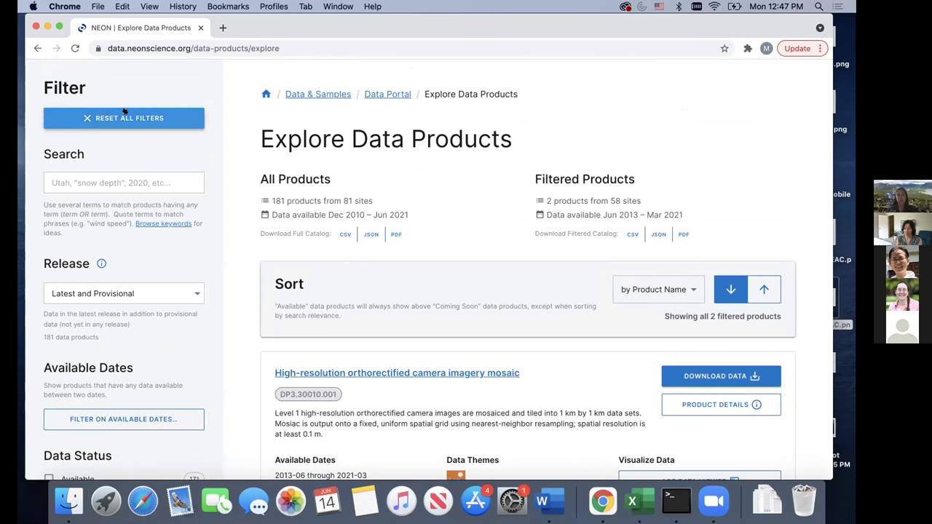
- Download the full catalog of all data products as a CSV file and open it in Numbers
{"action": "triple_click", "coordinate": [246, 230]}
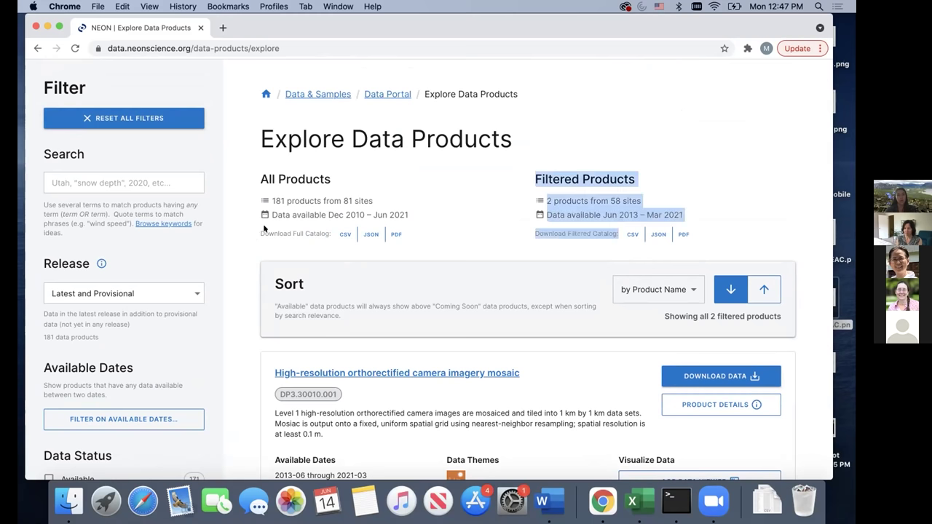
{"action": "left_click", "coordinate": [410, 229]}
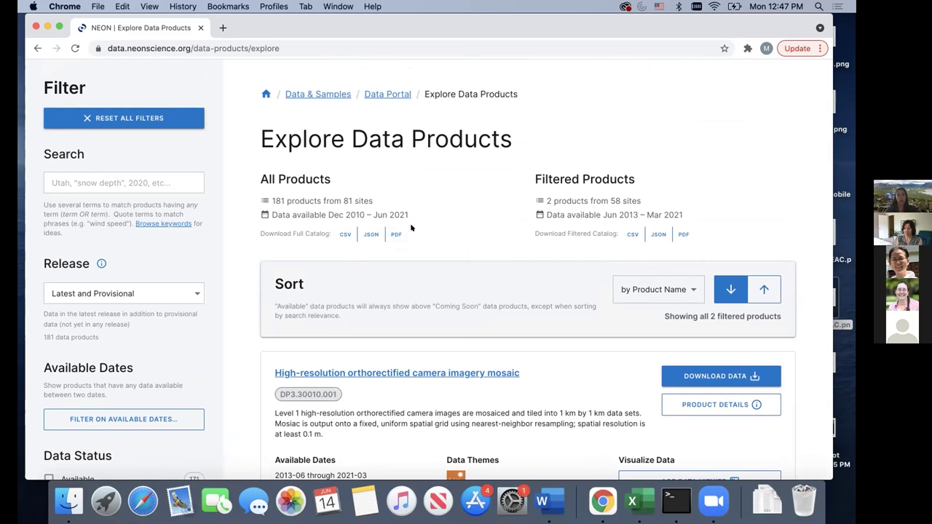
{"action": "left_click", "coordinate": [342, 233]}
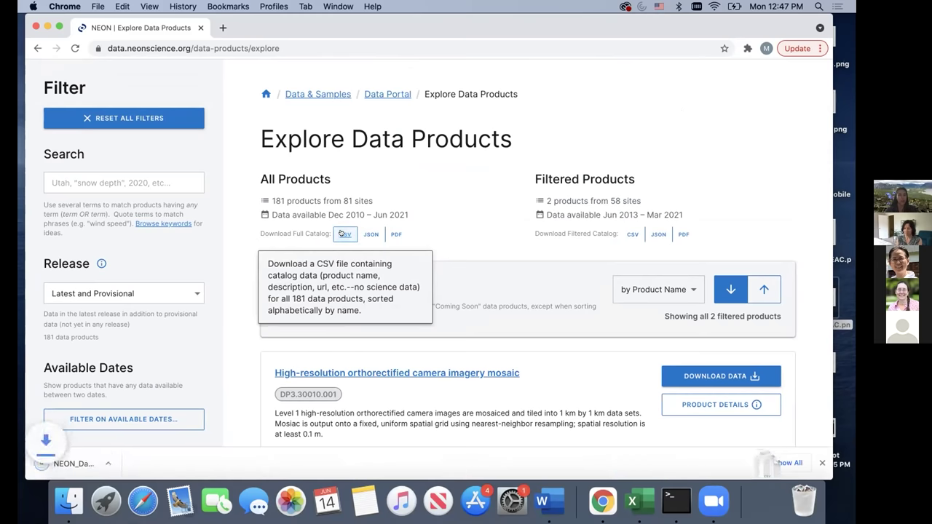
{"action": "left_click", "coordinate": [86, 463]}
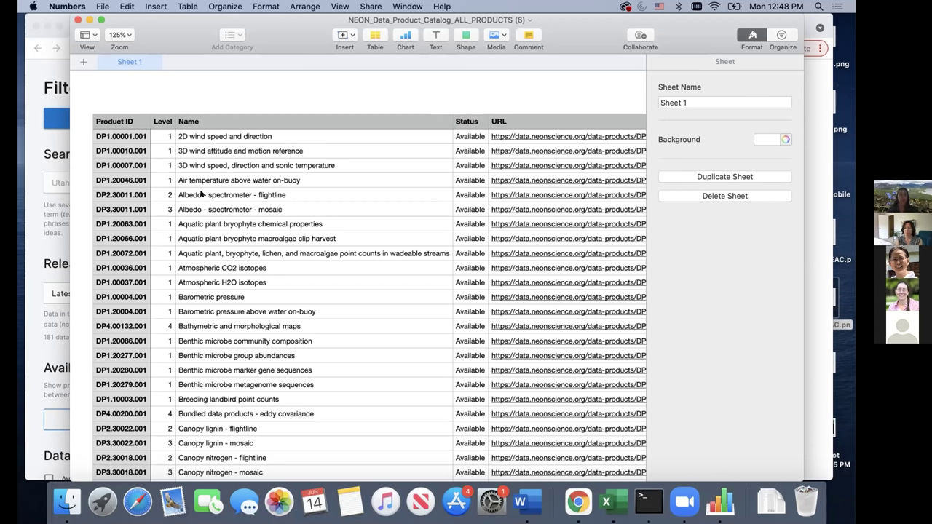
- Examine the Product ID, Level, Name and Status columns of the product catalog spreadsheet
{"action": "left_click", "coordinate": [206, 209]}
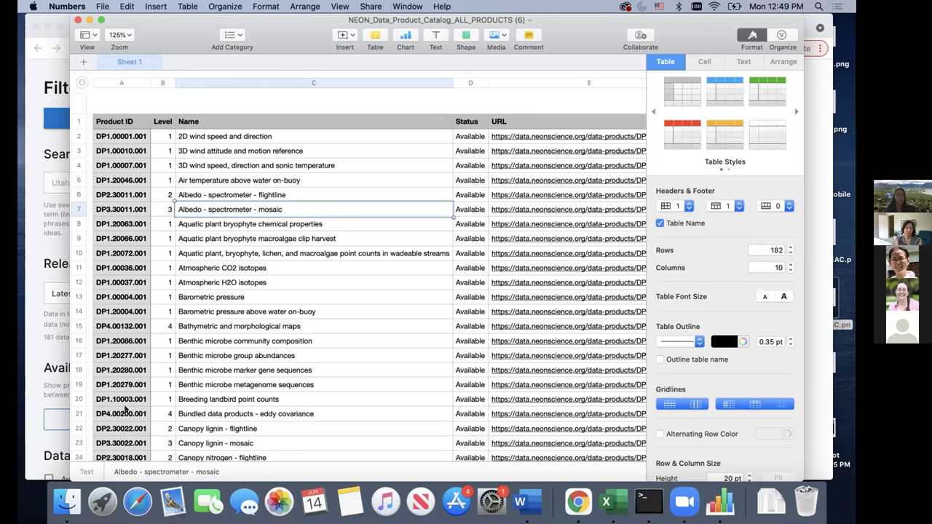
{"action": "scroll", "coordinate": [126, 409], "scroll_direction": "down", "scroll_amount": 1}
{"action": "scroll", "coordinate": [126, 410], "scroll_direction": "down", "scroll_amount": 3}
{"action": "scroll", "coordinate": [126, 410], "scroll_direction": "up", "scroll_amount": 5}
{"action": "left_click_drag", "start_coordinate": [582, 25], "coordinate": [557, 25]}
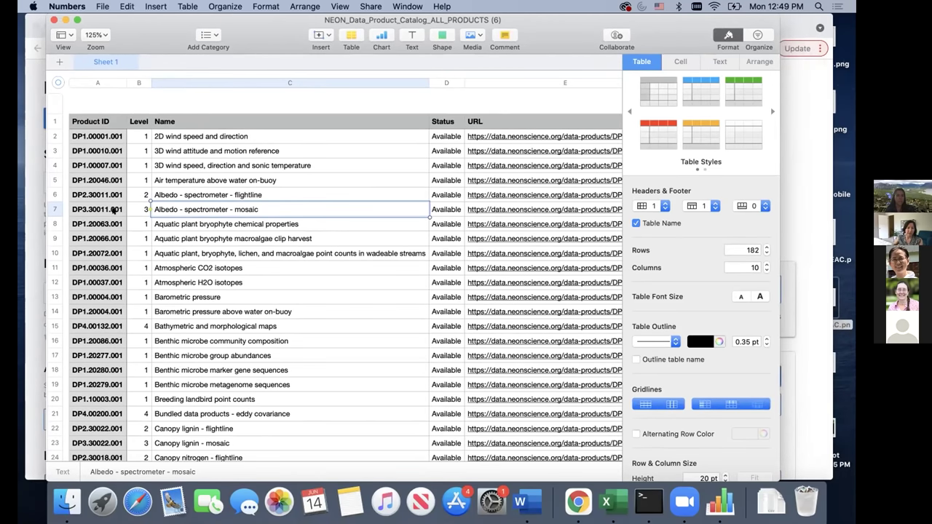
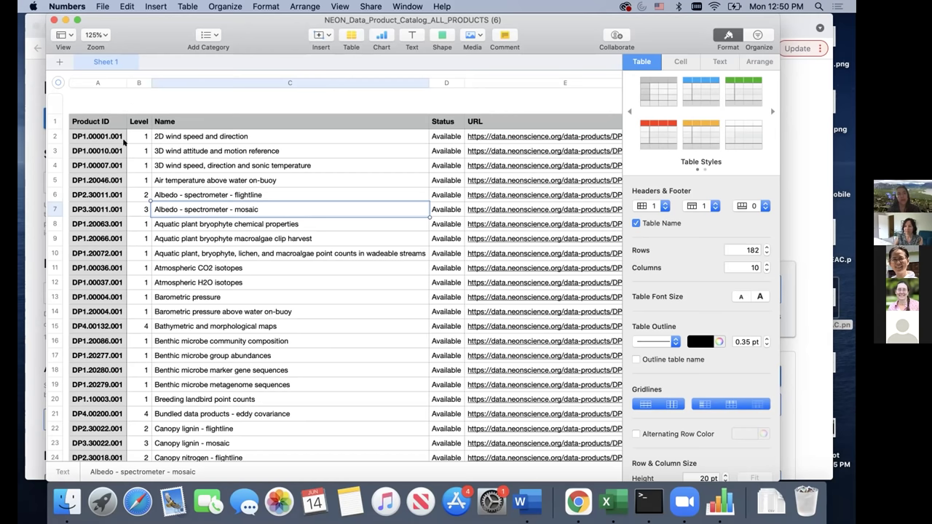
{"action": "left_click", "coordinate": [142, 133]}
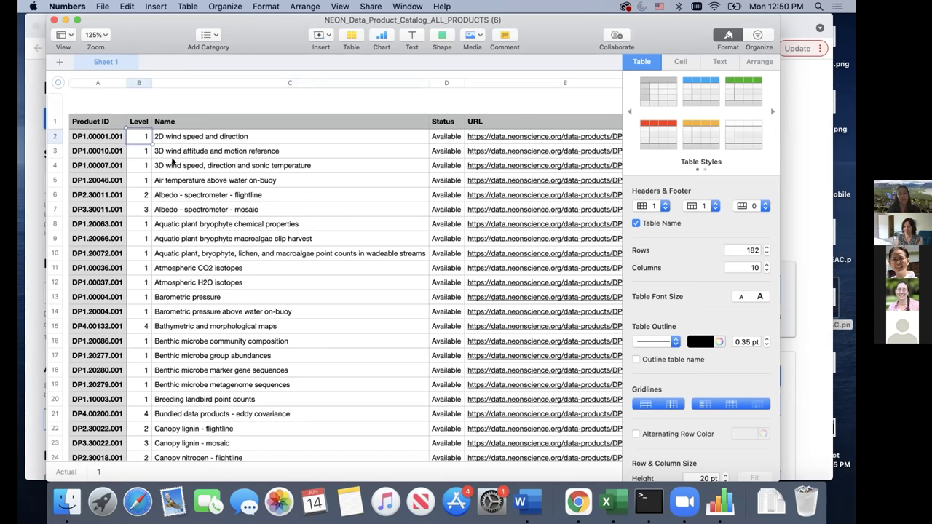
{"action": "left_click_drag", "start_coordinate": [206, 135], "coordinate": [385, 137]}
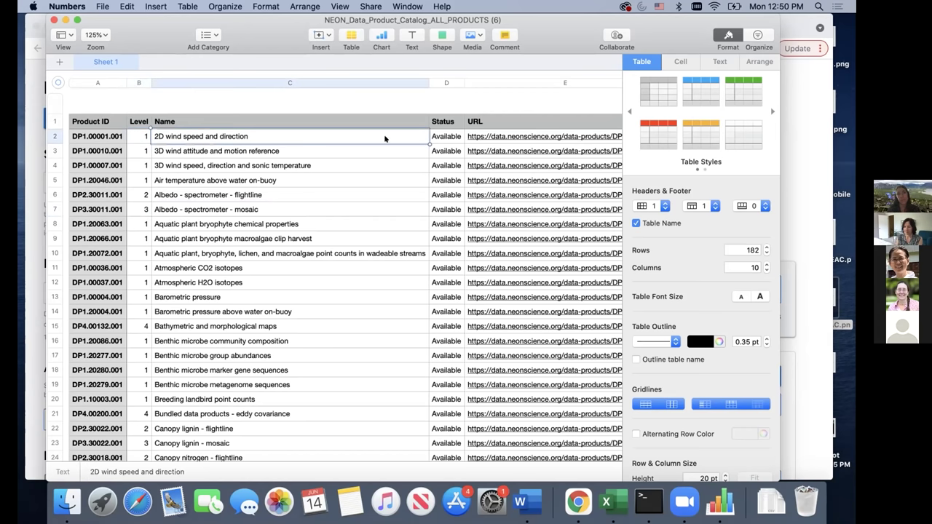
{"action": "left_click", "coordinate": [446, 135]}
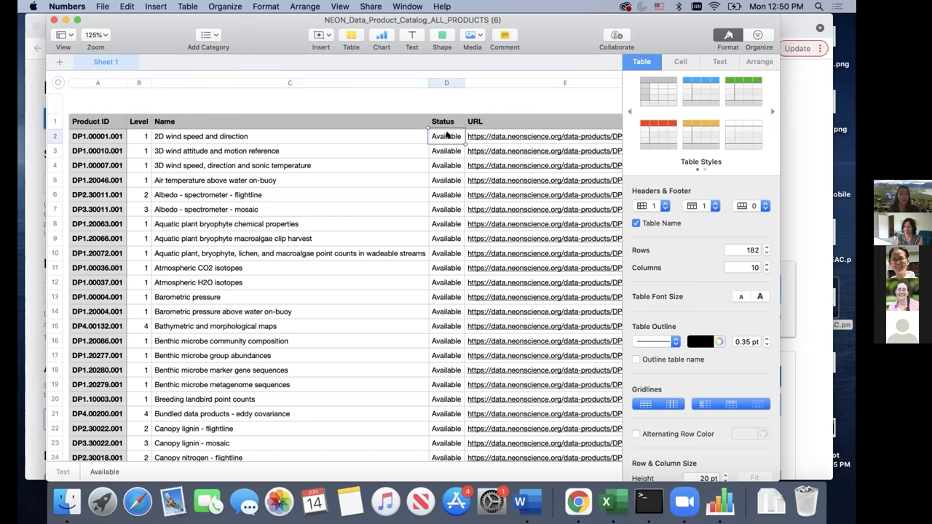
- Review the catalog's URL, availability month, Science Team and Description columns, and close the spreadsheet to return to the data products page
{"action": "scroll", "coordinate": [470, 163], "scroll_direction": "right", "scroll_amount": 3}
{"action": "scroll", "coordinate": [481, 190], "scroll_direction": "right", "scroll_amount": 10}
{"action": "scroll", "coordinate": [490, 193], "scroll_direction": "right", "scroll_amount": 2}
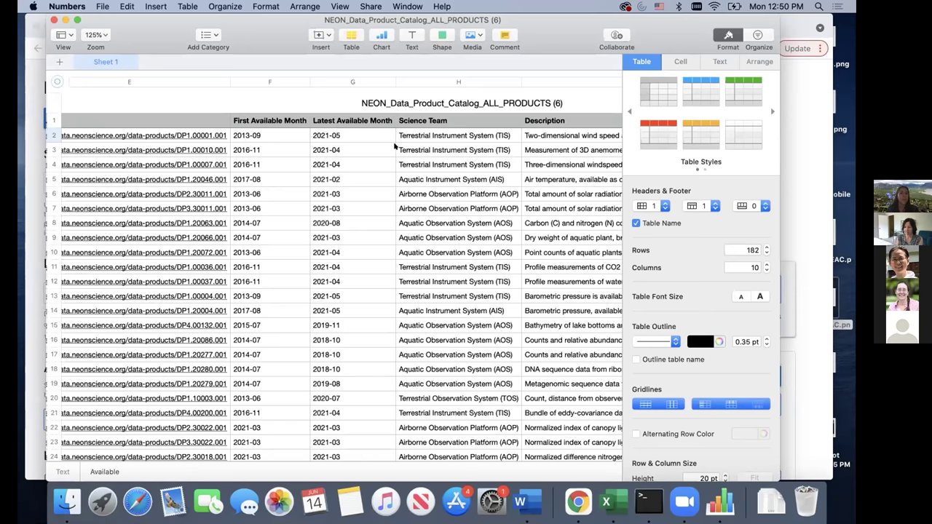
{"action": "scroll", "coordinate": [328, 189], "scroll_direction": "right", "scroll_amount": 3}
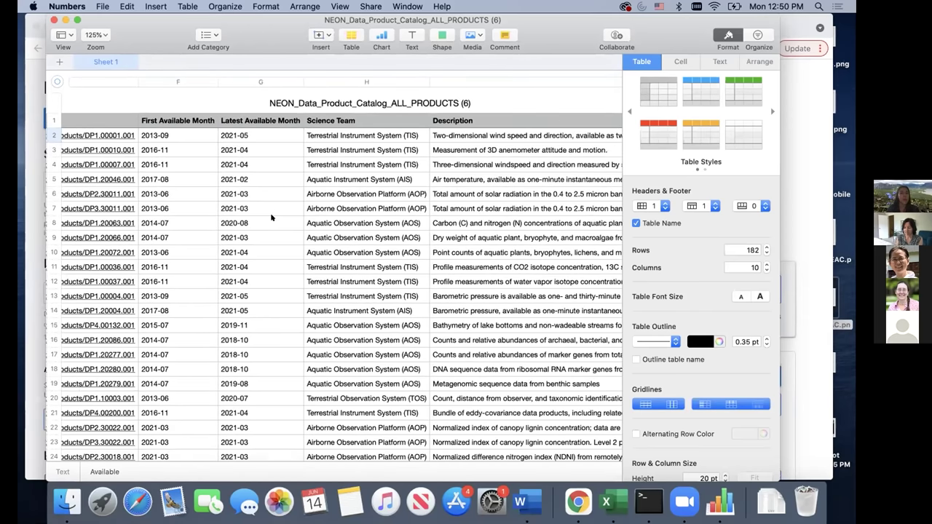
{"action": "scroll", "coordinate": [284, 213], "scroll_direction": "right", "scroll_amount": 3}
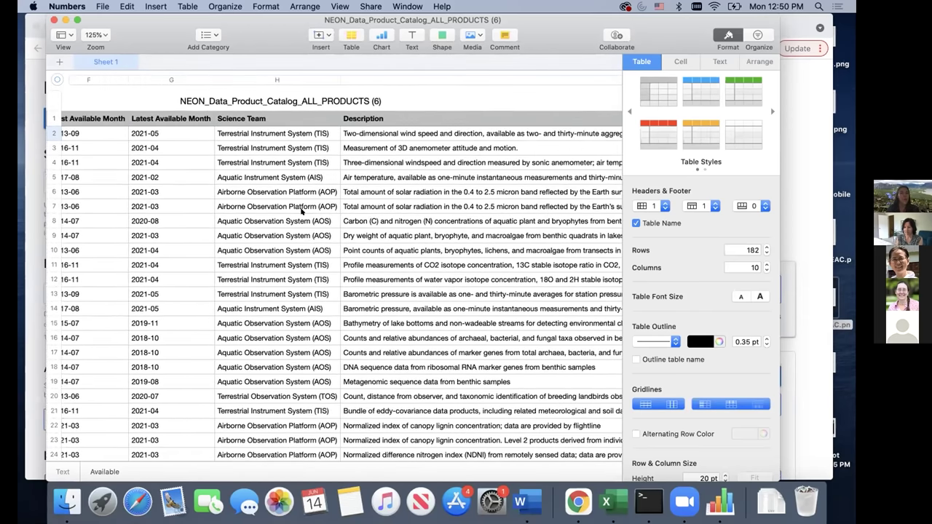
{"action": "scroll", "coordinate": [301, 210], "scroll_direction": "right", "scroll_amount": 5}
{"action": "scroll", "coordinate": [301, 211], "scroll_direction": "down", "scroll_amount": 1}
{"action": "scroll", "coordinate": [301, 211], "scroll_direction": "left", "scroll_amount": 20}
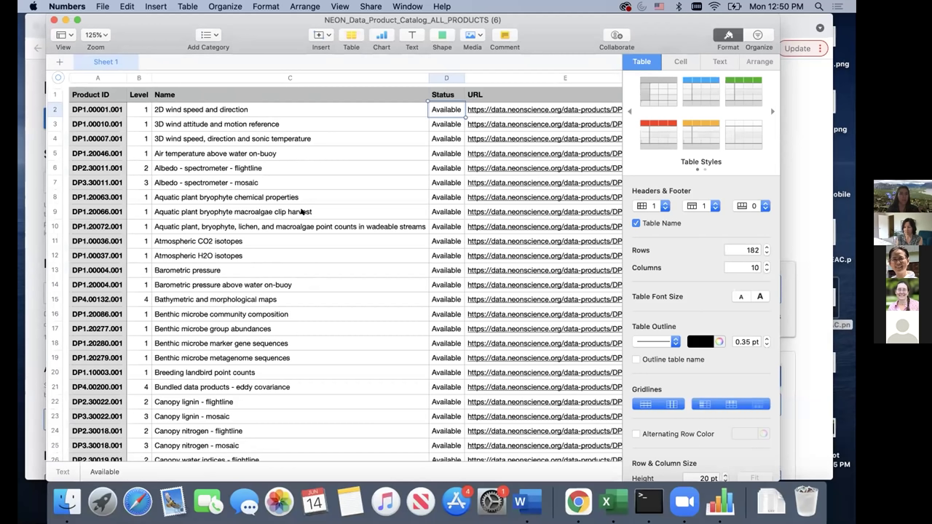
{"action": "left_click", "coordinate": [52, 20]}
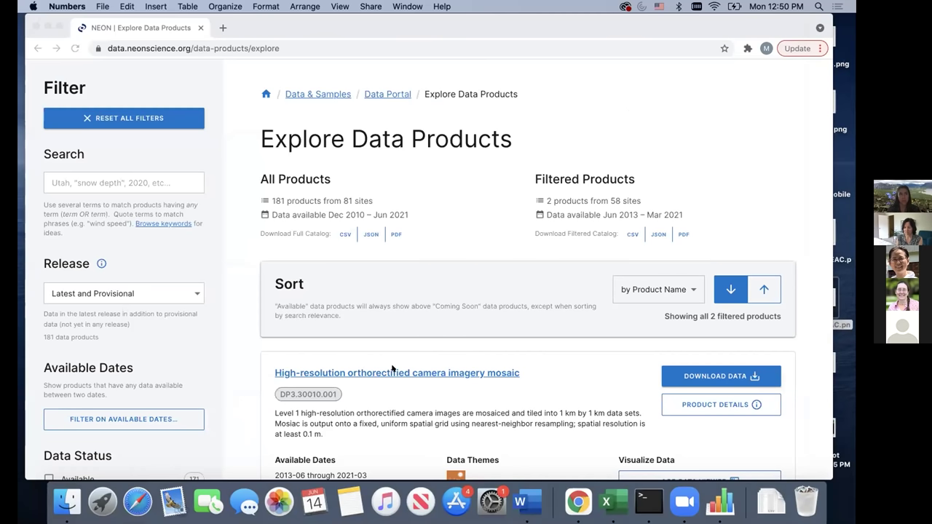
- Reset all data product filters and look over the Data Status, Visualizations and Science Team options
{"action": "left_click", "coordinate": [117, 118]}
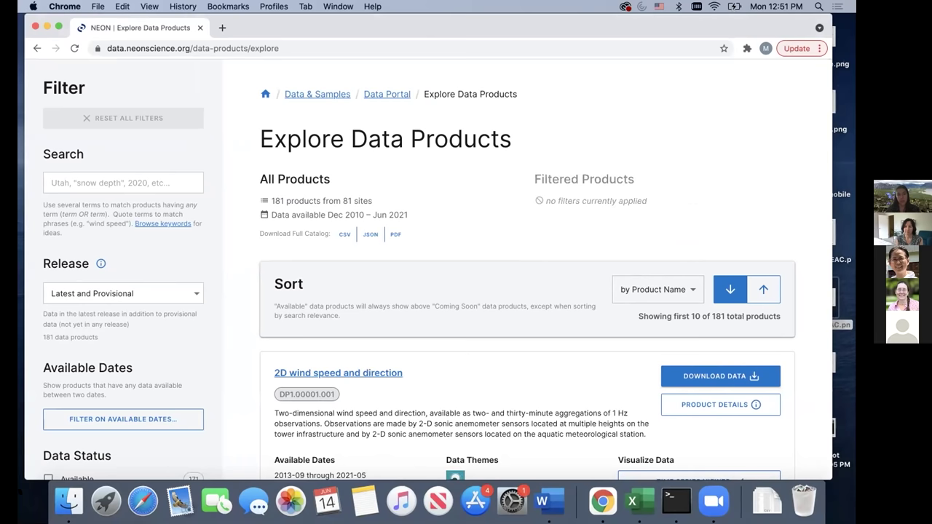
{"action": "scroll", "coordinate": [84, 397], "scroll_direction": "down", "scroll_amount": 5}
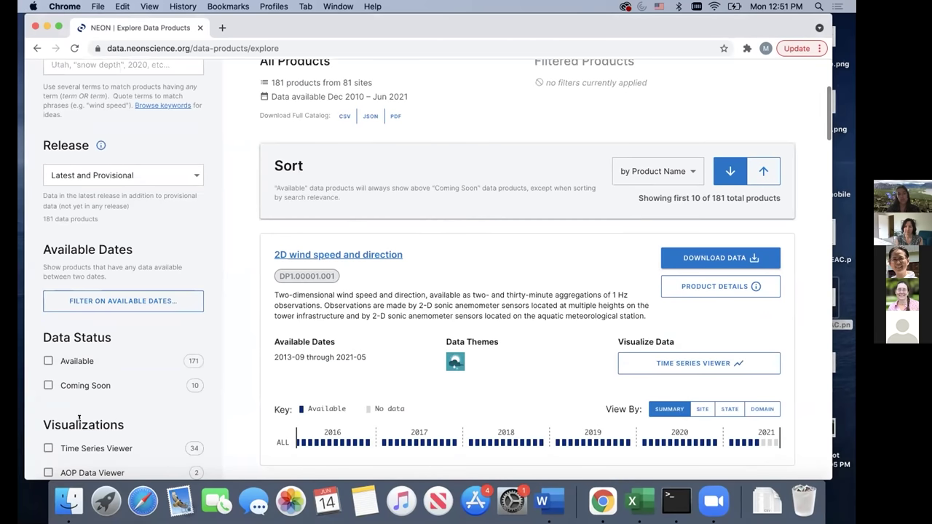
{"action": "scroll", "coordinate": [78, 419], "scroll_direction": "down", "scroll_amount": 4}
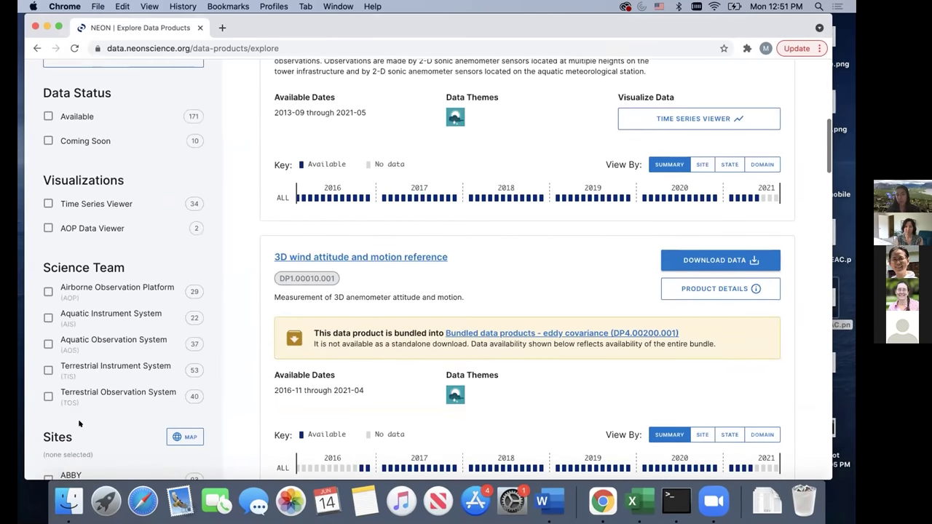
{"action": "scroll", "coordinate": [79, 420], "scroll_direction": "up", "scroll_amount": 10}
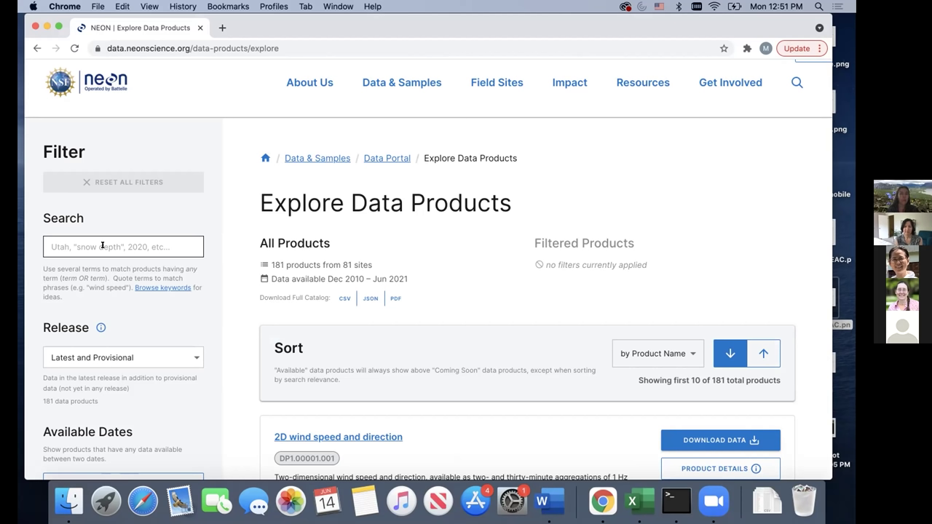
- Search the data products for "PAR" and highlight the product and site counts under Filtered Products
{"action": "left_click", "coordinate": [102, 246]}
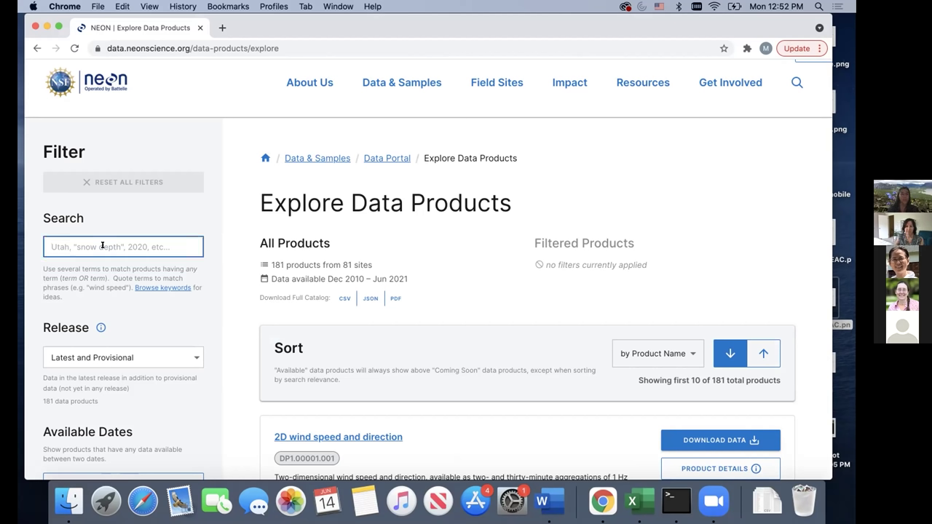
{"action": "type", "text": "PAR"}
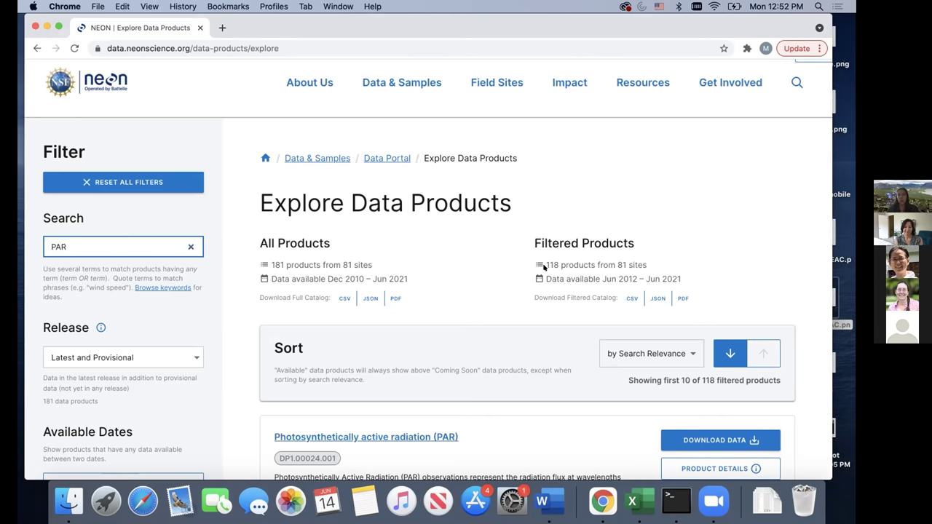
{"action": "left_click_drag", "start_coordinate": [541, 266], "coordinate": [644, 267]}
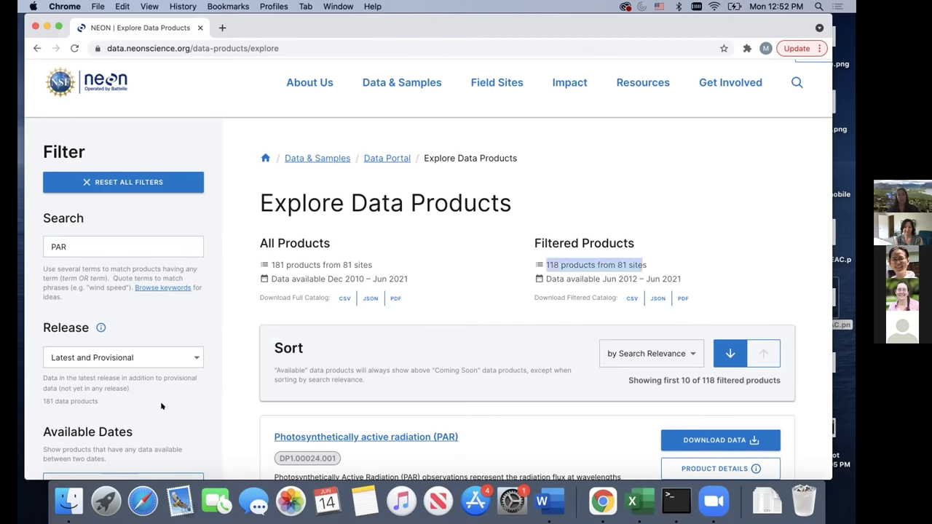
- Look through the PAR search results and open the product details of Photosynthetically active radiation (PAR)
{"action": "left_click", "coordinate": [66, 246]}
{"action": "scroll", "coordinate": [385, 417], "scroll_direction": "down", "scroll_amount": 9}
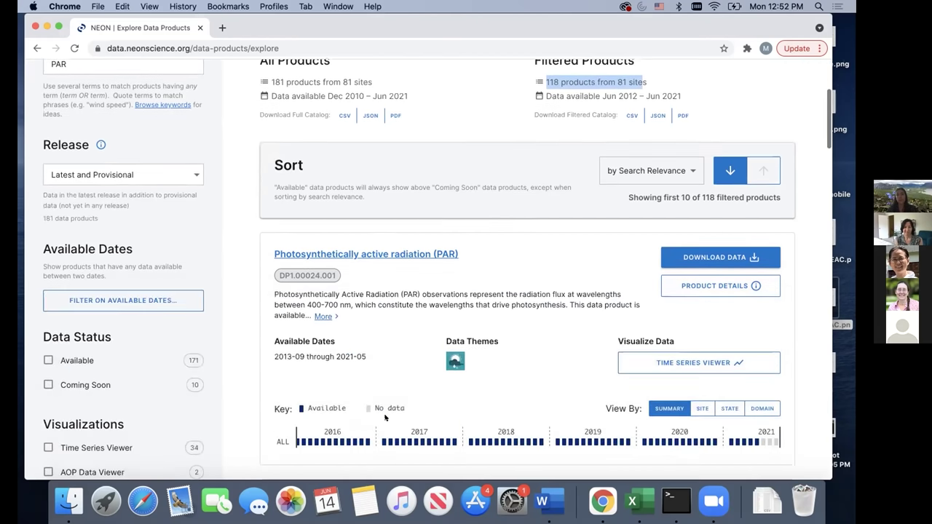
{"action": "scroll", "coordinate": [385, 417], "scroll_direction": "down", "scroll_amount": 5}
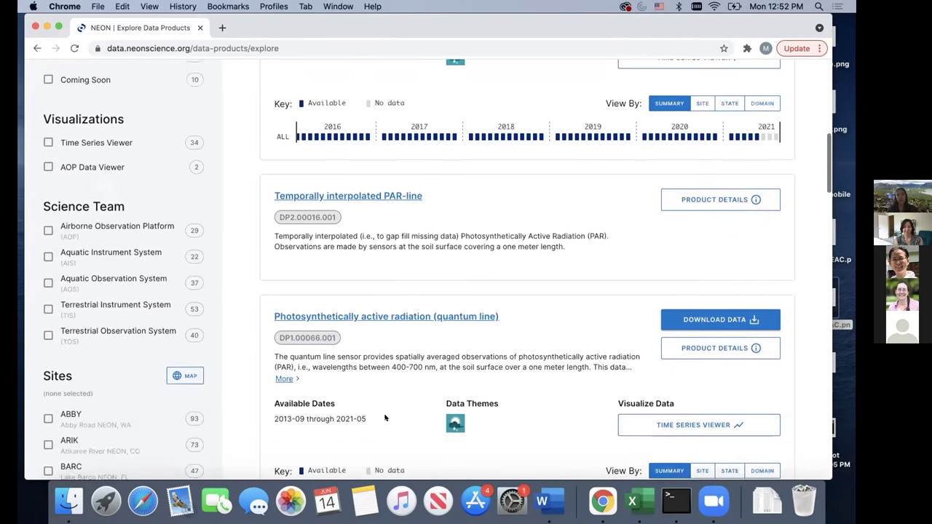
{"action": "scroll", "coordinate": [386, 417], "scroll_direction": "up", "scroll_amount": 8}
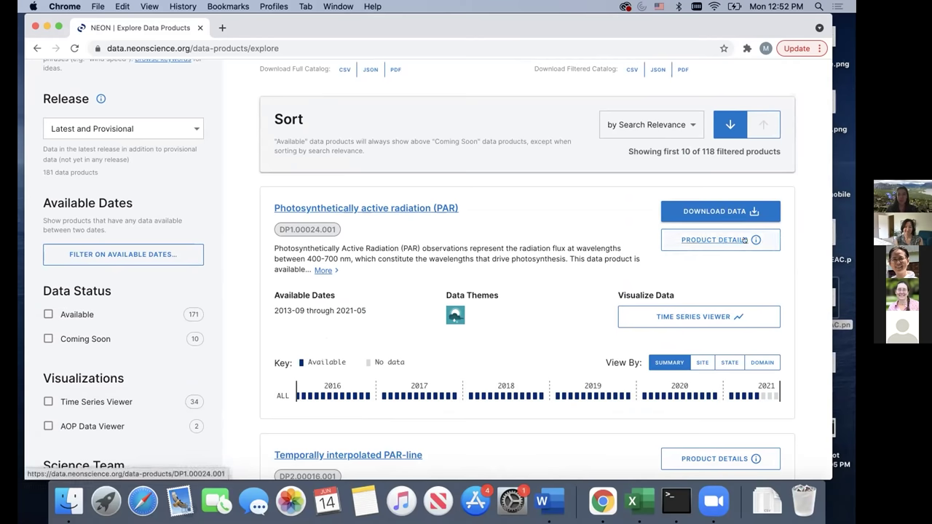
{"action": "left_click", "coordinate": [702, 239]}
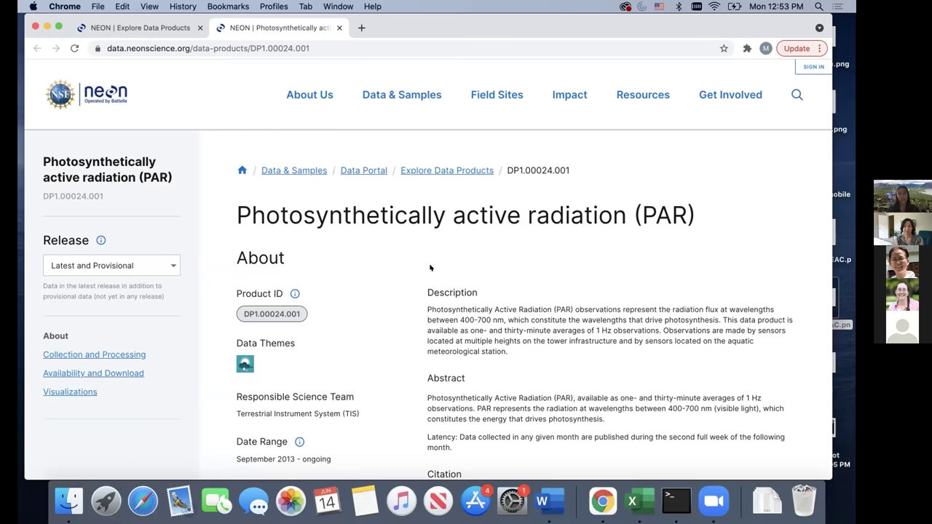
- Highlight the Product ID and the Responsible Science Team heading in the product's About section and check the date range
{"action": "scroll", "coordinate": [431, 268], "scroll_direction": "down", "scroll_amount": 2}
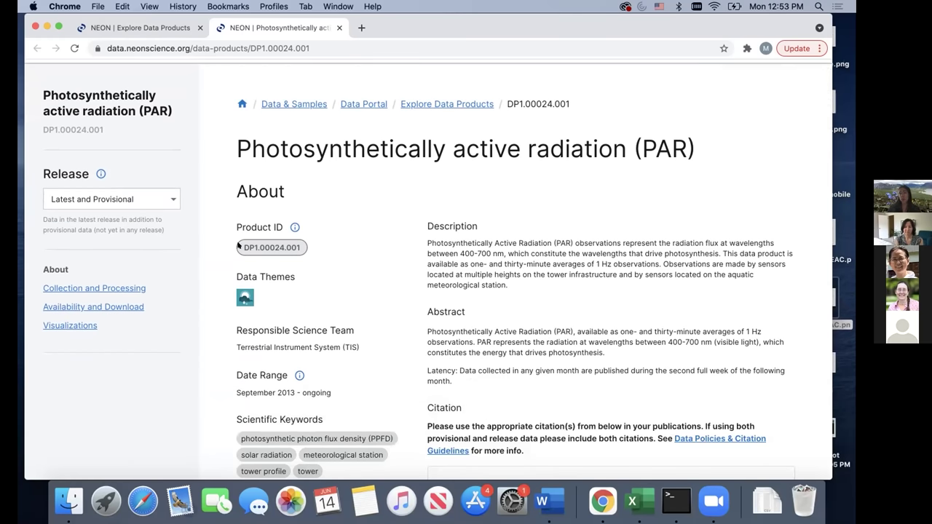
{"action": "left_click_drag", "start_coordinate": [241, 246], "coordinate": [310, 249]}
{"action": "scroll", "coordinate": [429, 266], "scroll_direction": "down", "scroll_amount": 2}
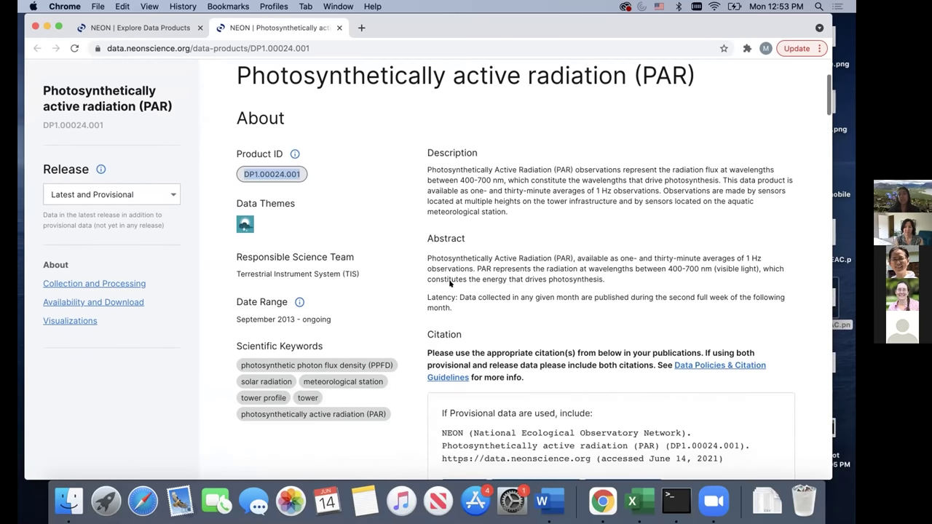
{"action": "left_click_drag", "start_coordinate": [230, 257], "coordinate": [354, 258]}
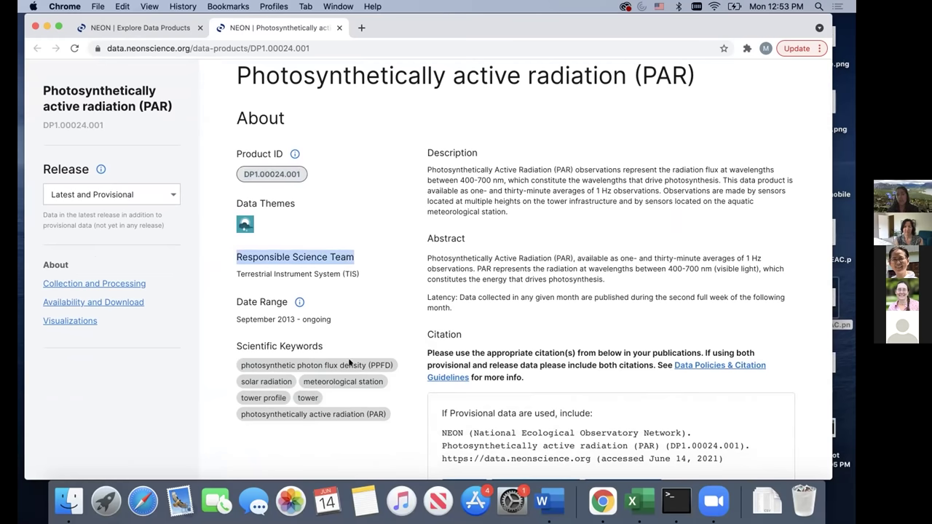
{"action": "scroll", "coordinate": [363, 315], "scroll_direction": "down", "scroll_amount": 2}
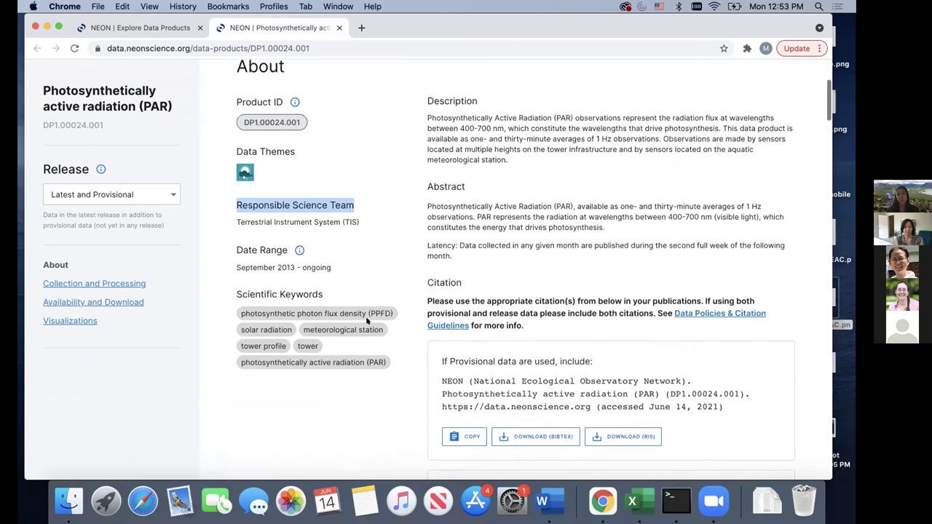
{"action": "left_click", "coordinate": [251, 260]}
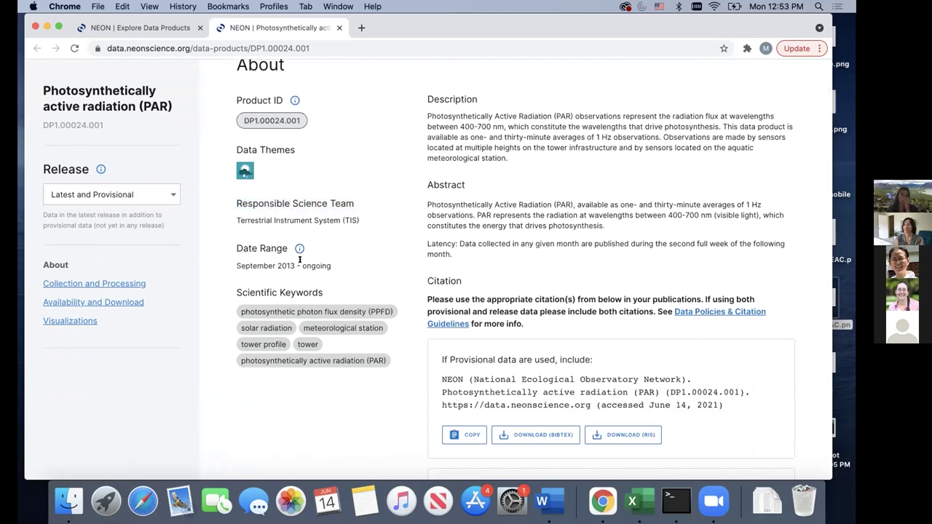
- Review the citations for provisional and released data, the study design and instrumentation, and the documentation list
{"action": "scroll", "coordinate": [441, 291], "scroll_direction": "down", "scroll_amount": 1}
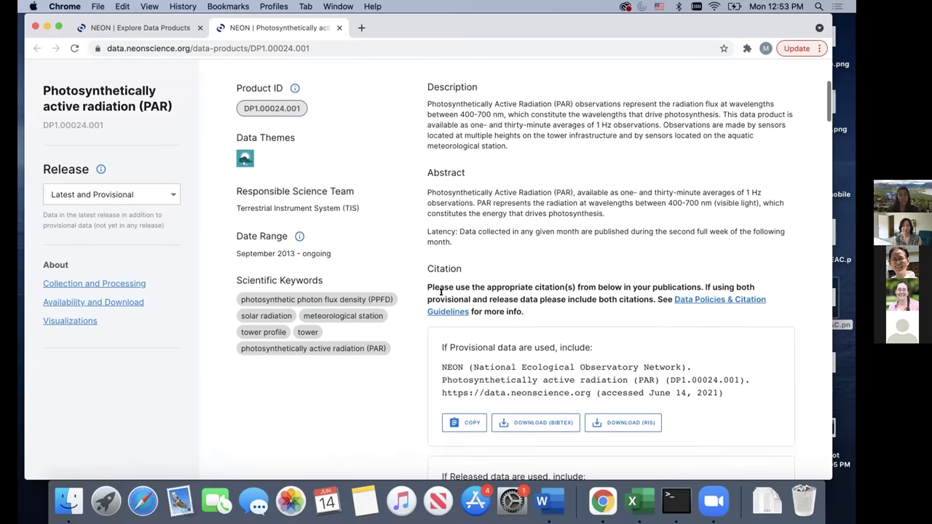
{"action": "scroll", "coordinate": [441, 291], "scroll_direction": "down", "scroll_amount": 4}
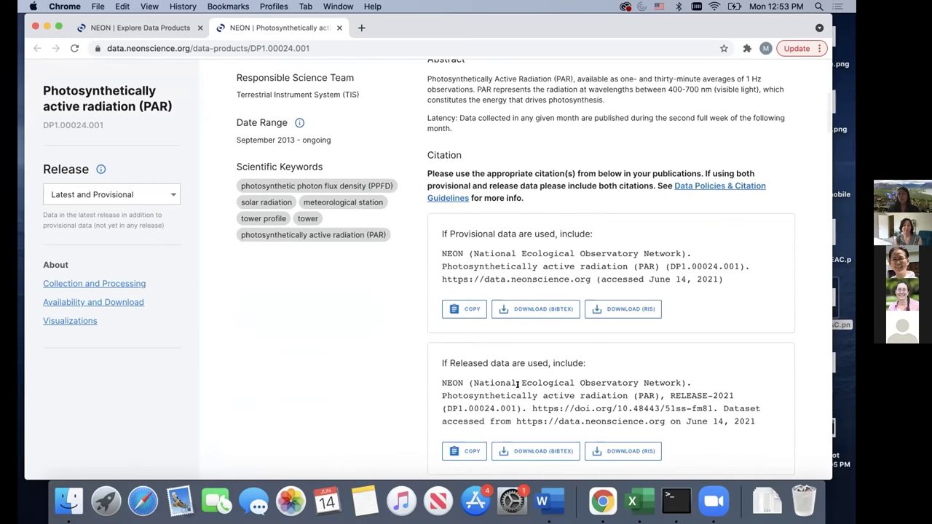
{"action": "scroll", "coordinate": [454, 291], "scroll_direction": "down", "scroll_amount": 1}
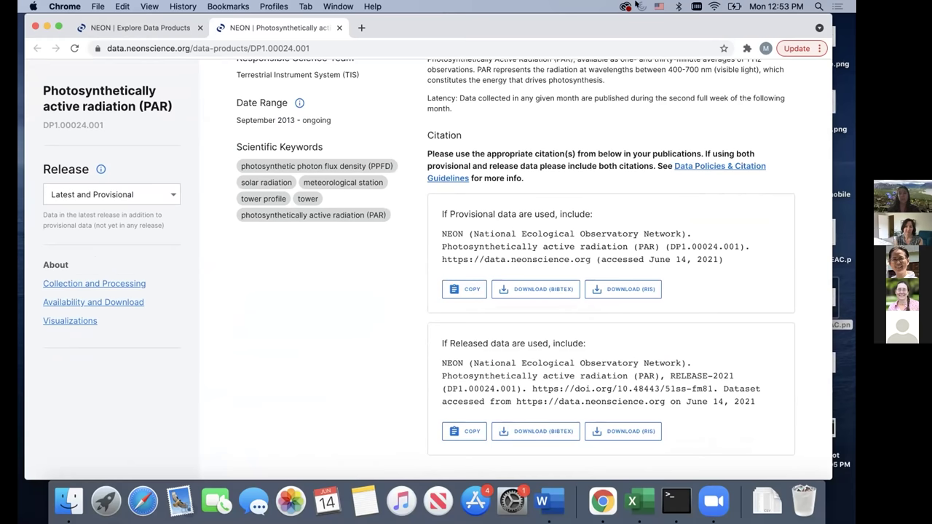
{"action": "scroll", "coordinate": [311, 342], "scroll_direction": "down", "scroll_amount": 5}
{"action": "scroll", "coordinate": [311, 341], "scroll_direction": "down", "scroll_amount": 3}
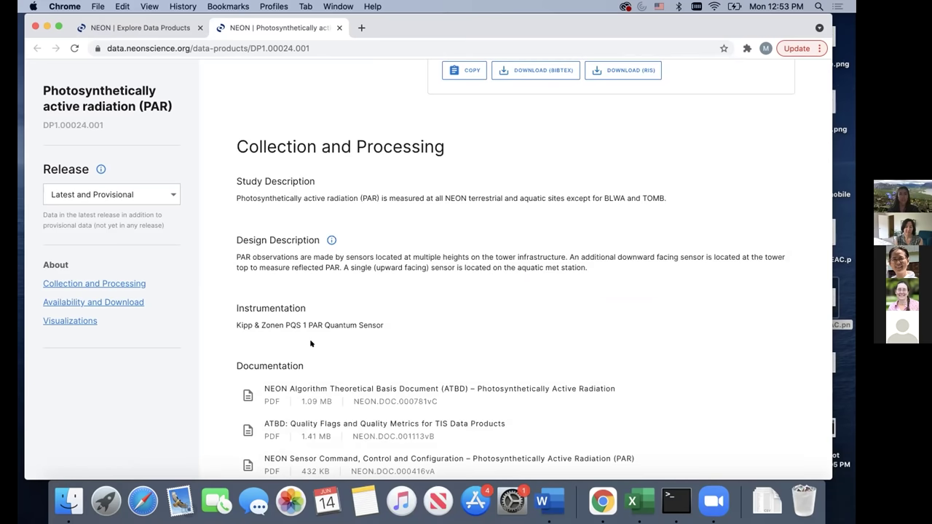
{"action": "scroll", "coordinate": [310, 343], "scroll_direction": "down", "scroll_amount": 5}
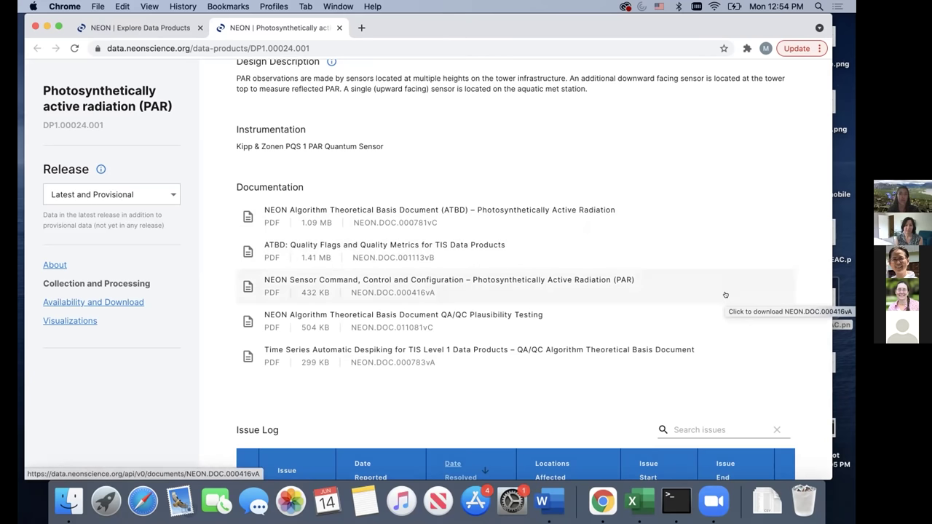
- Look over the Issue Log and expand the details of the fallen tree issue at the BIGC site
{"action": "scroll", "coordinate": [725, 294], "scroll_direction": "down", "scroll_amount": 4}
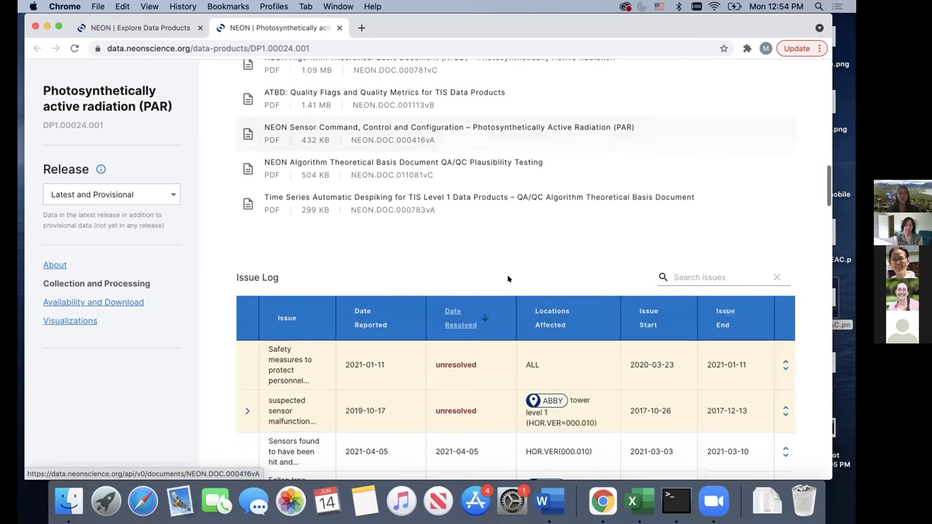
{"action": "scroll", "coordinate": [181, 323], "scroll_direction": "down", "scroll_amount": 3}
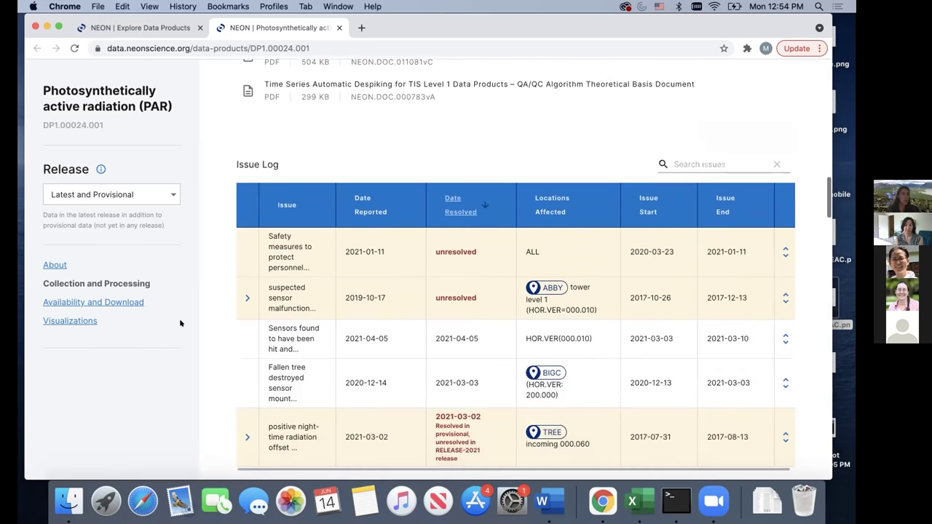
{"action": "scroll", "coordinate": [181, 248], "scroll_direction": "down", "scroll_amount": 1}
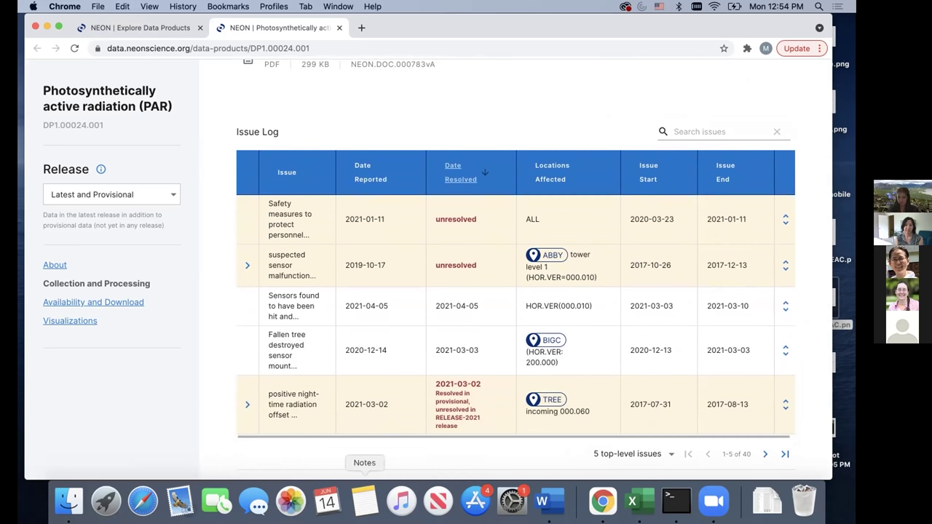
{"action": "left_click", "coordinate": [276, 350]}
{"action": "scroll", "coordinate": [291, 378], "scroll_direction": "down", "scroll_amount": 2}
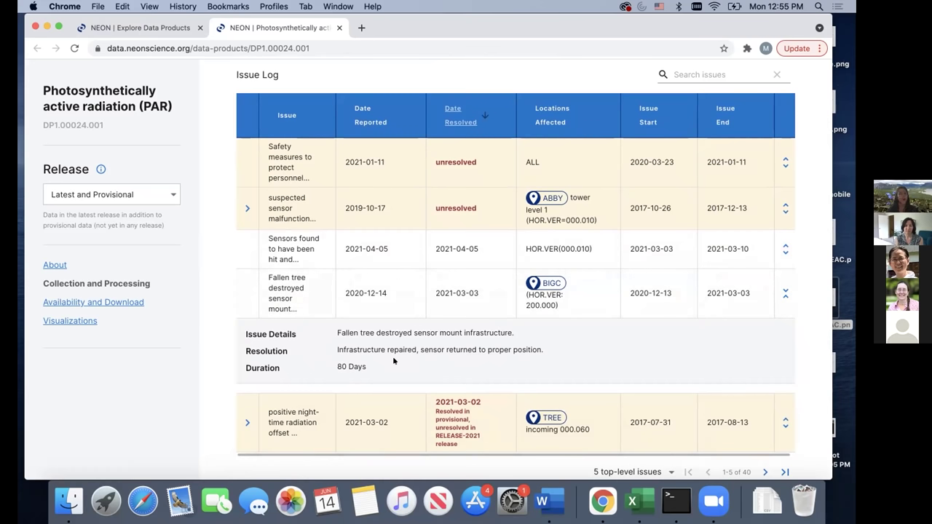
- Examine the site availability chart under Availability and Download and the PAR time series plot with its summary
{"action": "scroll", "coordinate": [393, 361], "scroll_direction": "down", "scroll_amount": 5}
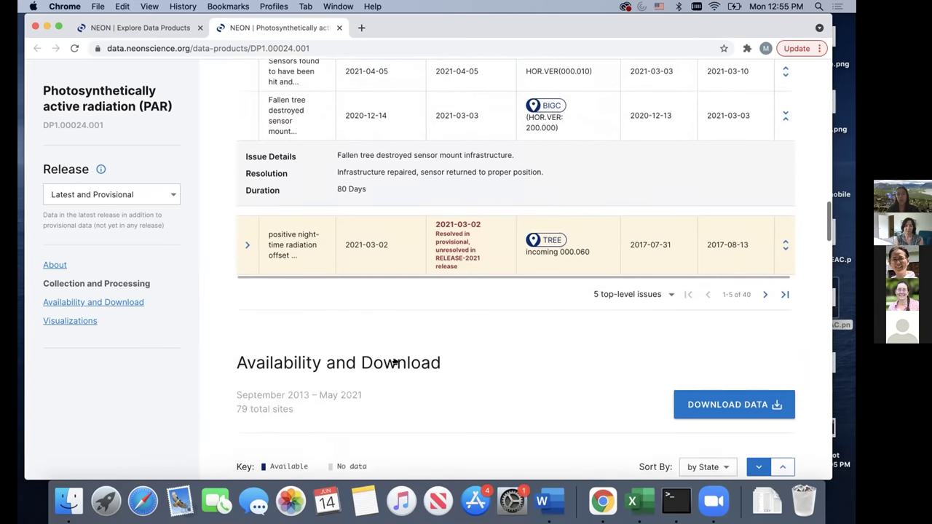
{"action": "scroll", "coordinate": [373, 404], "scroll_direction": "down", "scroll_amount": 4}
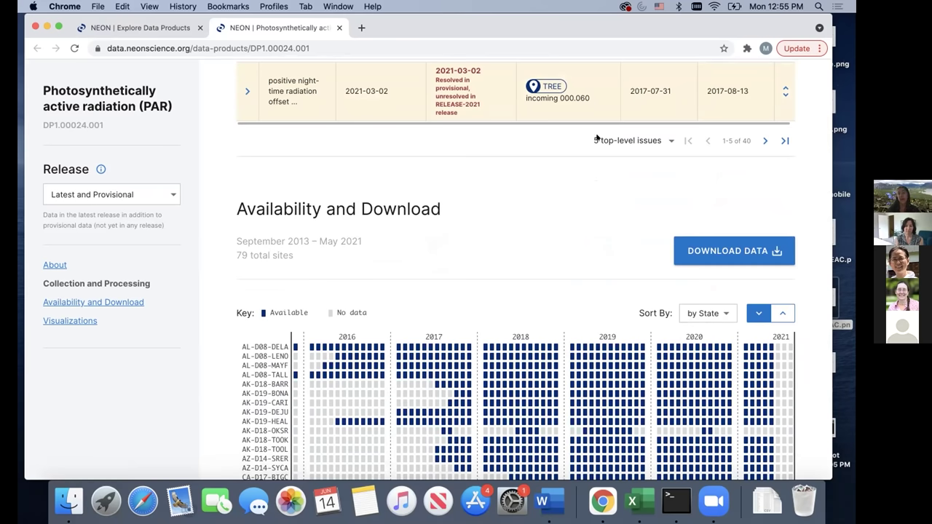
{"action": "scroll", "coordinate": [348, 190], "scroll_direction": "down", "scroll_amount": 5}
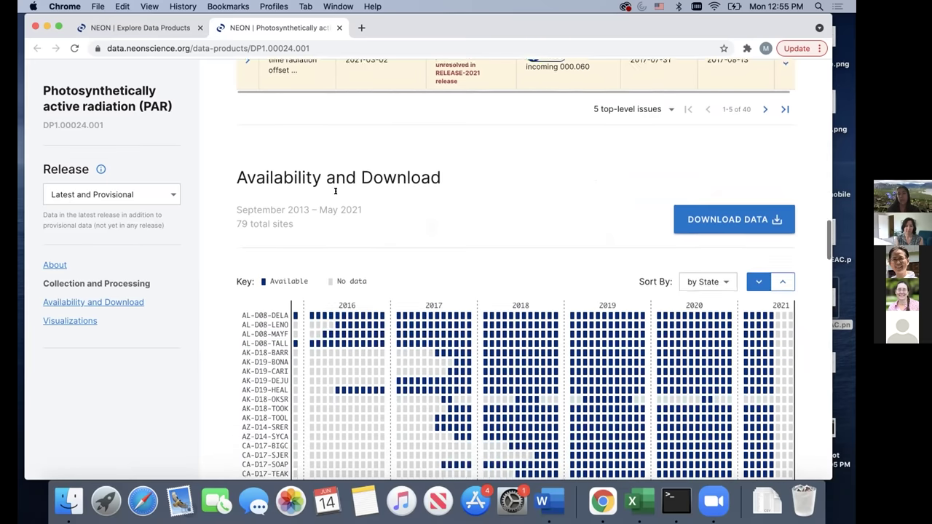
{"action": "scroll", "coordinate": [348, 184], "scroll_direction": "down", "scroll_amount": 20}
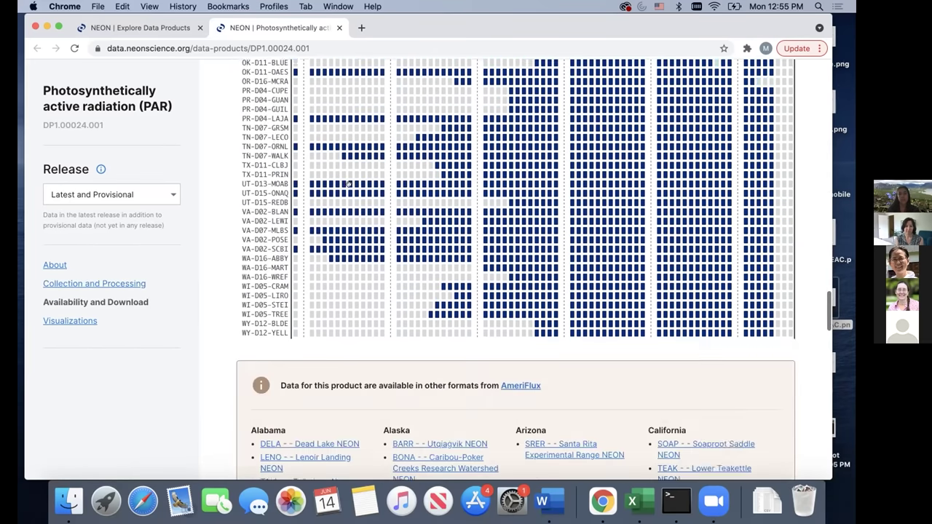
{"action": "scroll", "coordinate": [349, 184], "scroll_direction": "down", "scroll_amount": 20}
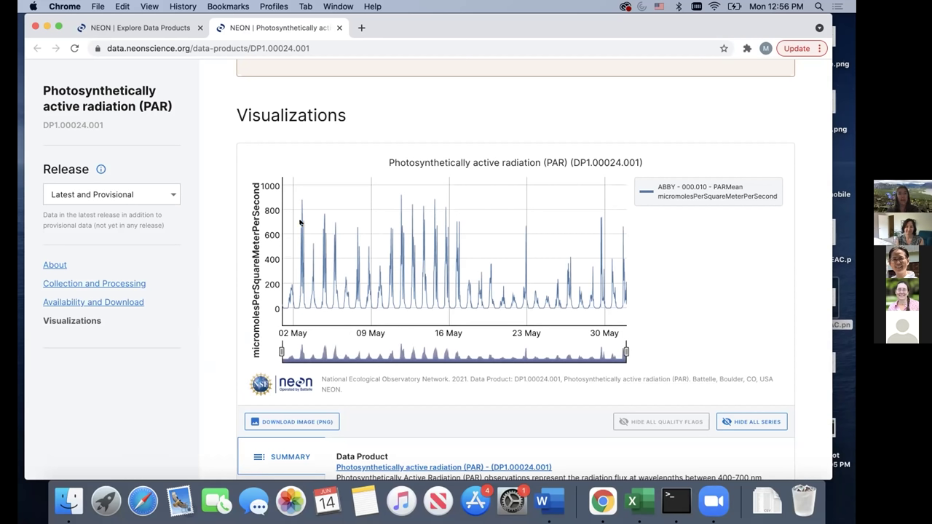
{"action": "scroll", "coordinate": [449, 237], "scroll_direction": "down", "scroll_amount": 1}
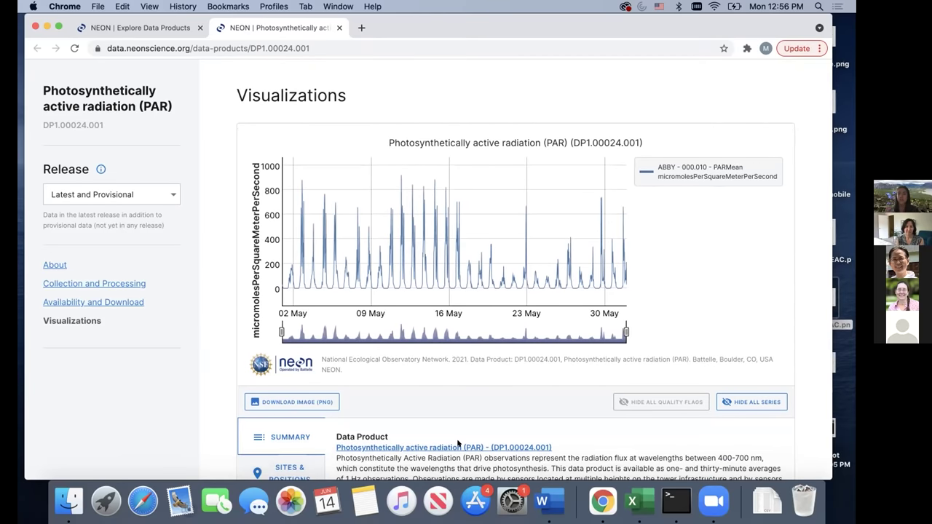
{"action": "scroll", "coordinate": [496, 340], "scroll_direction": "down", "scroll_amount": 1}
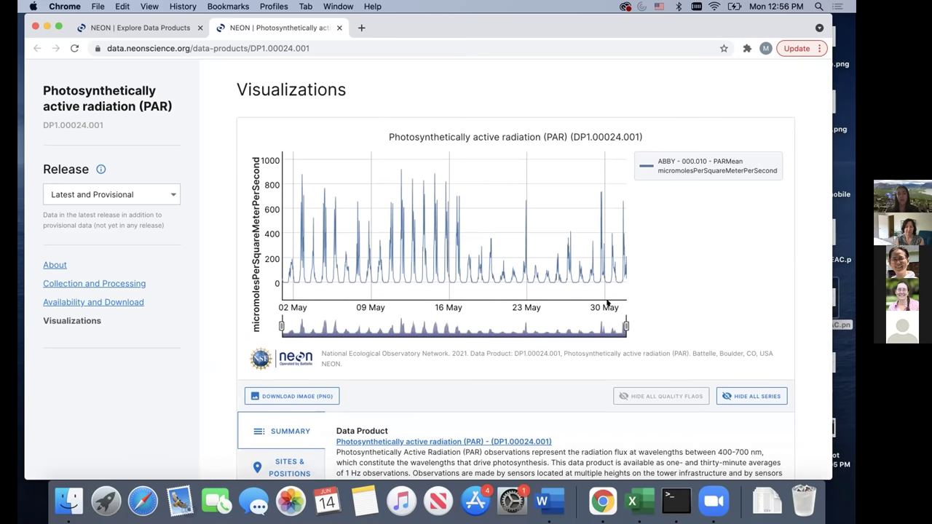
{"action": "scroll", "coordinate": [608, 303], "scroll_direction": "down", "scroll_amount": 5}
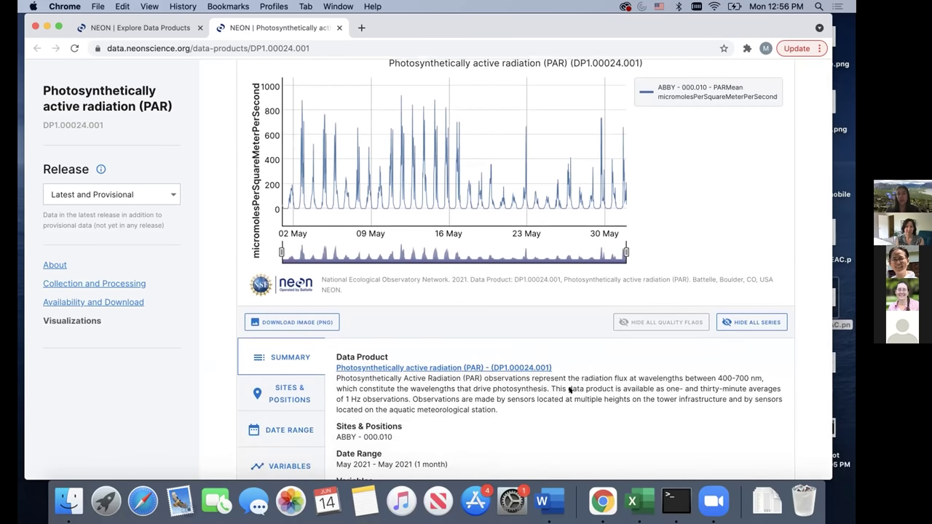
{"action": "scroll", "coordinate": [312, 406], "scroll_direction": "down", "scroll_amount": 3}
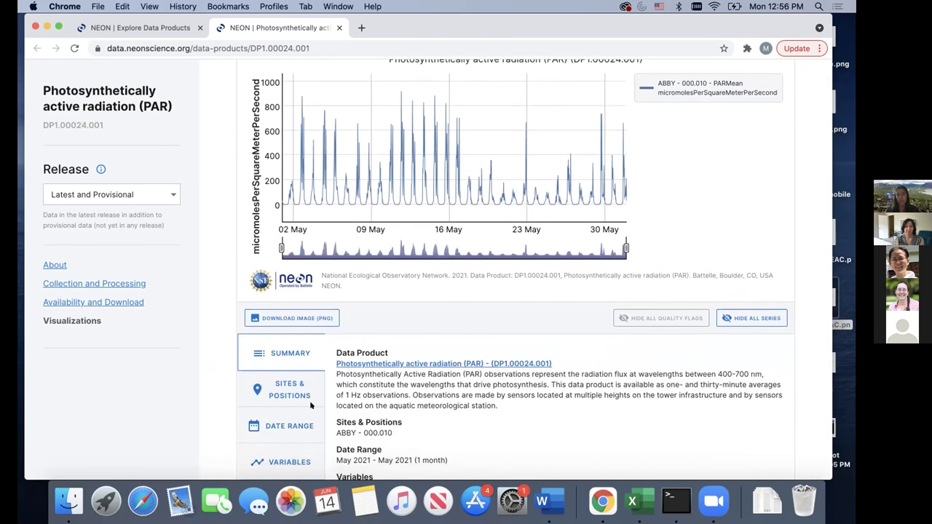
- Add the TALL (Talladega National Forest) site to the PAR time series plot for comparison with ABBY
{"action": "left_click", "coordinate": [278, 333]}
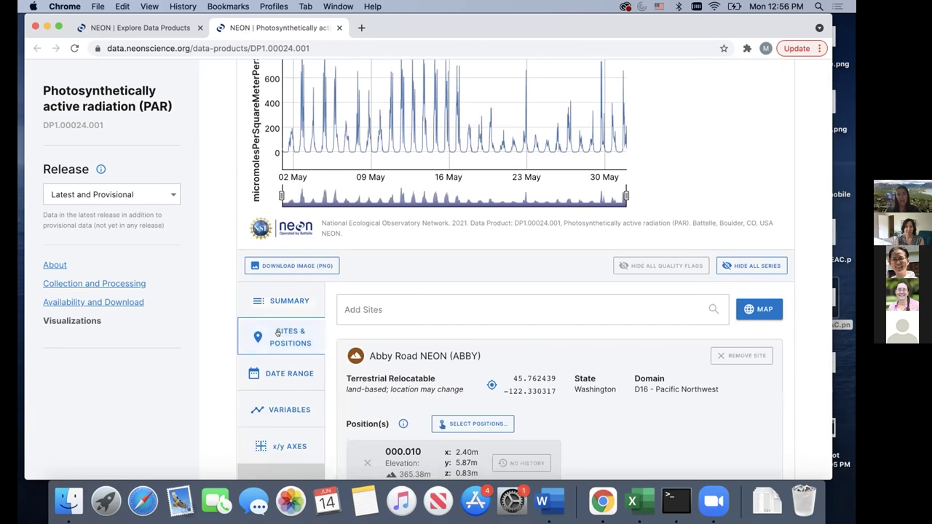
{"action": "left_click", "coordinate": [423, 306]}
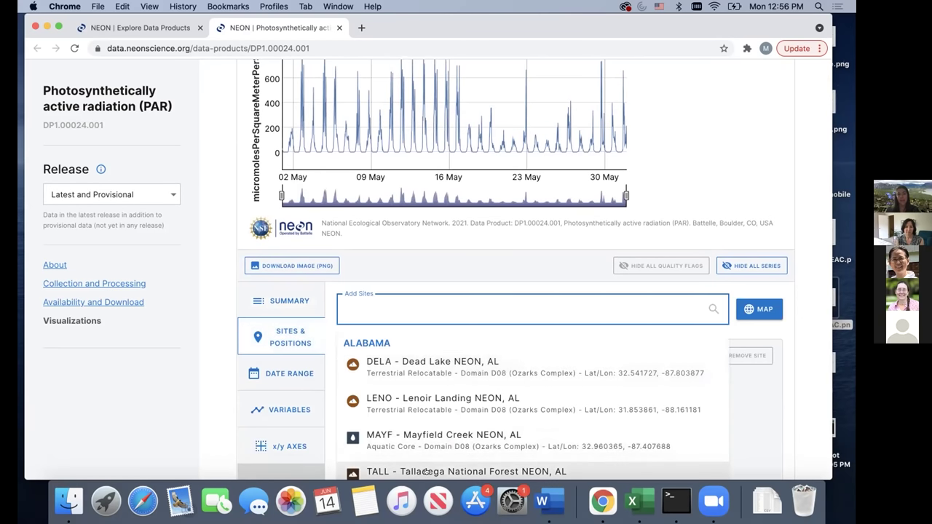
{"action": "left_click", "coordinate": [490, 468]}
{"action": "scroll", "coordinate": [407, 189], "scroll_direction": "up", "scroll_amount": 3}
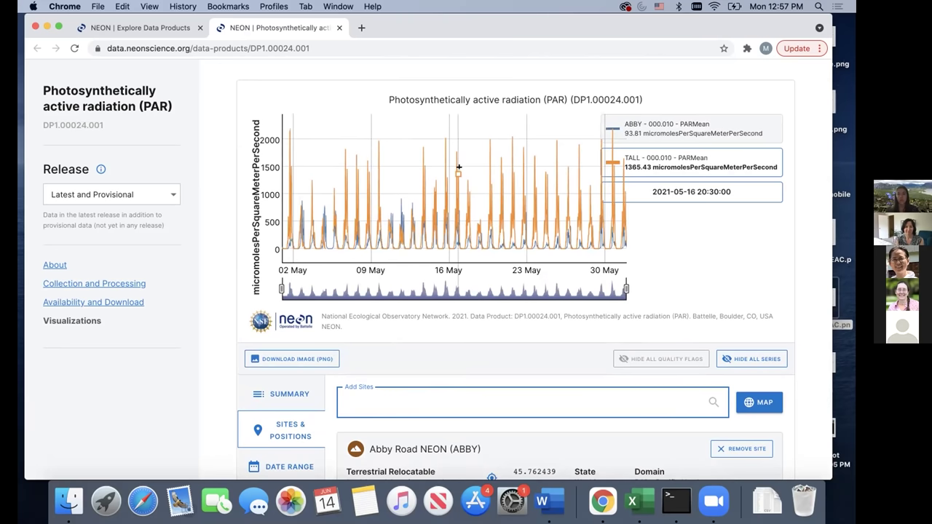
- Open the plot's date range settings and look over the date selection and data product availability
{"action": "scroll", "coordinate": [437, 259], "scroll_direction": "down", "scroll_amount": 3}
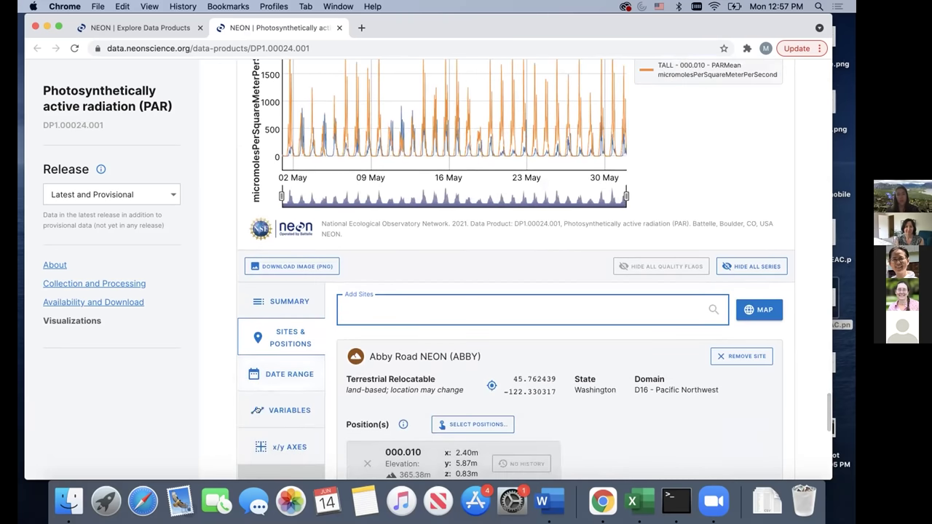
{"action": "left_click", "coordinate": [285, 368]}
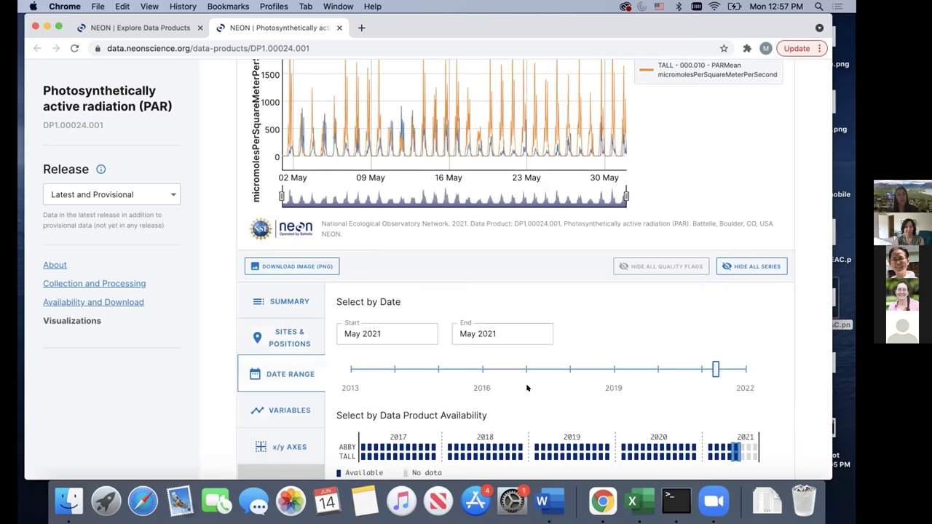
{"action": "scroll", "coordinate": [528, 387], "scroll_direction": "down", "scroll_amount": 3}
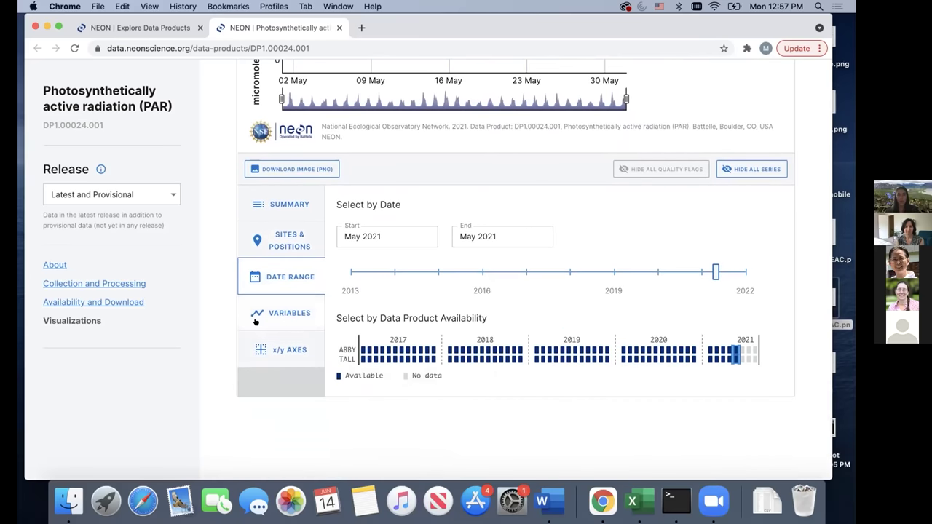
- Overlay the PARFinalQF quality flags for both sites on the plot and go back to the product page's citation section
{"action": "left_click", "coordinate": [256, 320]}
{"action": "scroll", "coordinate": [425, 379], "scroll_direction": "down", "scroll_amount": 2}
{"action": "left_click", "coordinate": [341, 327]}
{"action": "scroll", "coordinate": [464, 255], "scroll_direction": "up", "scroll_amount": 9}
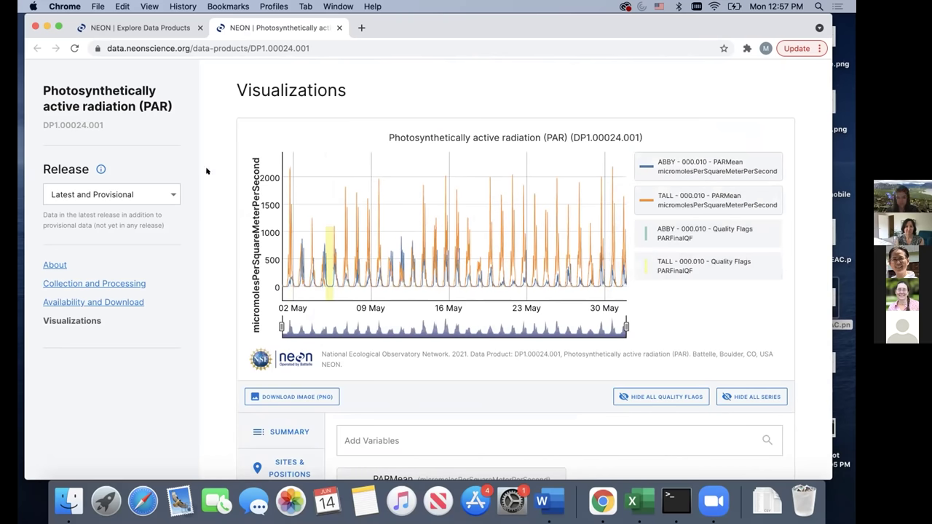
{"action": "scroll", "coordinate": [206, 170], "scroll_direction": "up", "scroll_amount": 10}
{"action": "scroll", "coordinate": [206, 171], "scroll_direction": "up", "scroll_amount": 15}
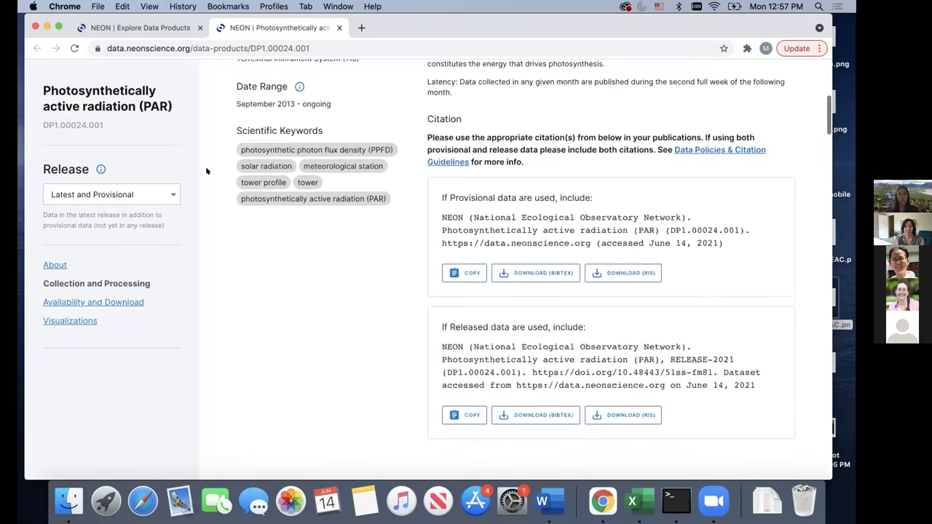
- Return to Explore Data Products and filter the list to products that have the AOP Data Viewer visualization
{"action": "scroll", "coordinate": [206, 170], "scroll_direction": "up", "scroll_amount": 5}
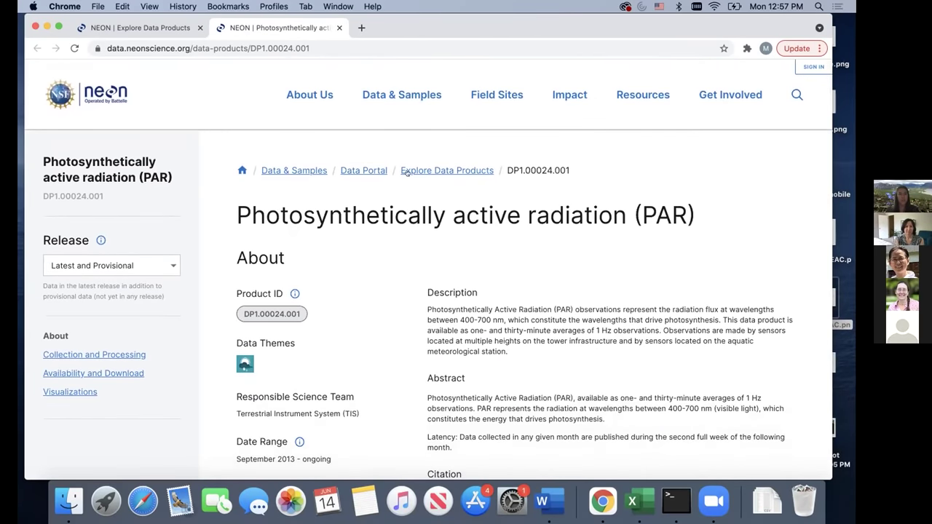
{"action": "left_click", "coordinate": [406, 171]}
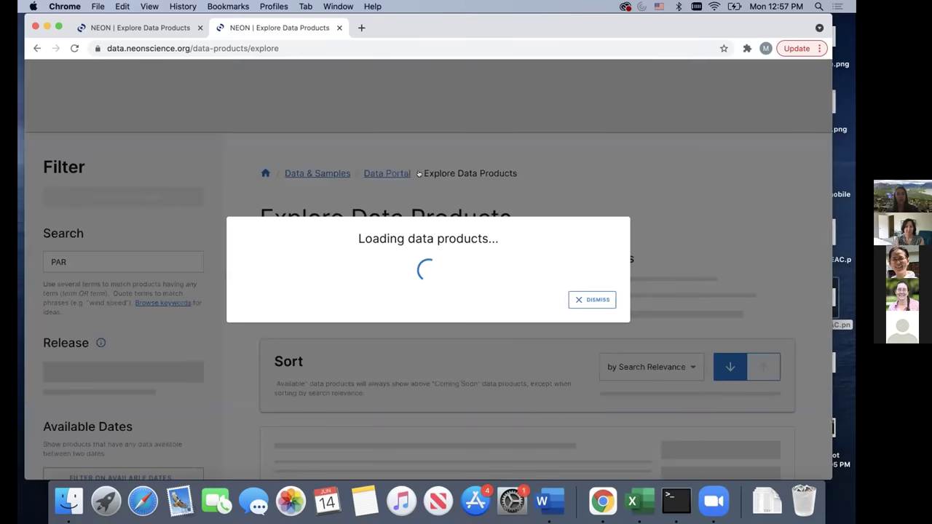
{"action": "scroll", "coordinate": [95, 351], "scroll_direction": "down", "scroll_amount": 1}
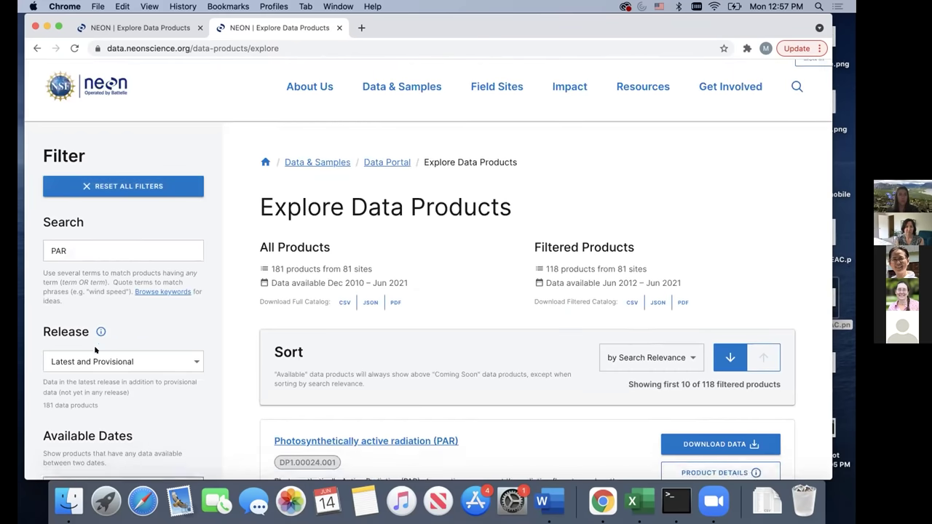
{"action": "scroll", "coordinate": [95, 350], "scroll_direction": "down", "scroll_amount": 4}
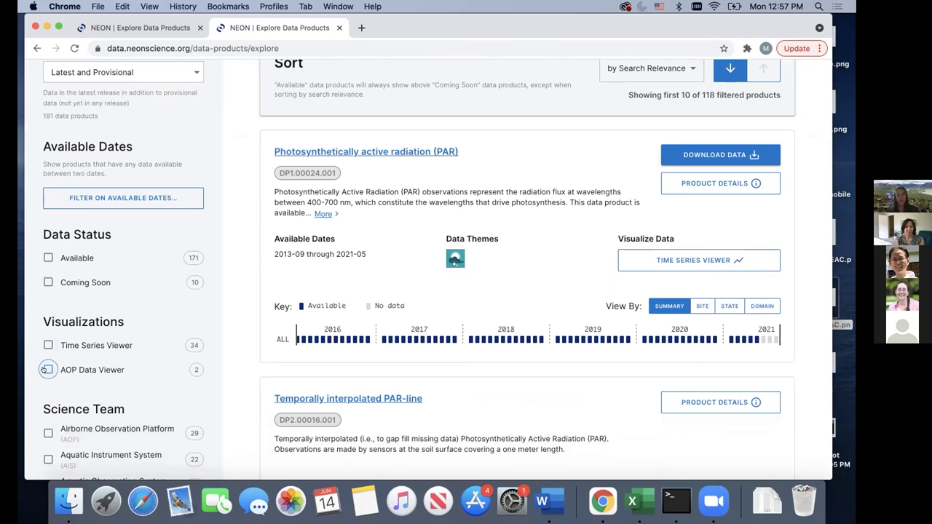
{"action": "left_click", "coordinate": [48, 370]}
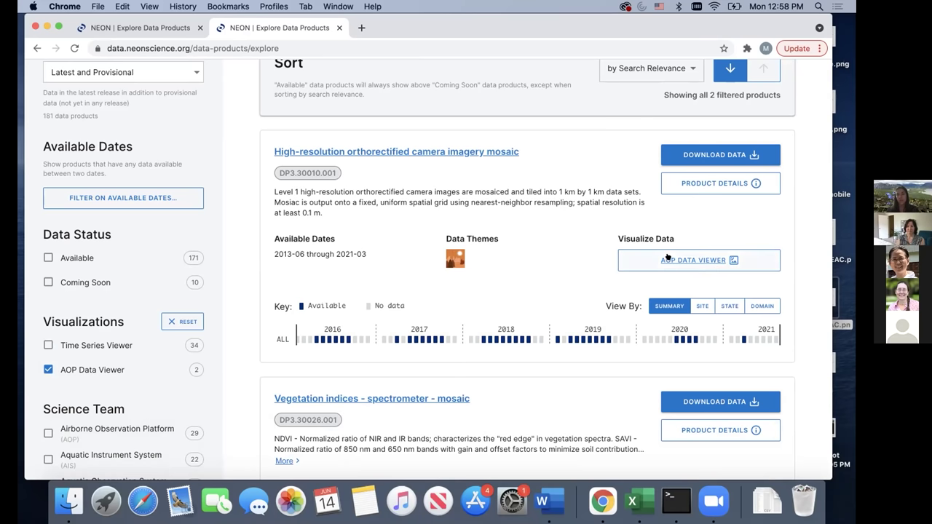
- Open the AOP Data Viewer for the High-resolution orthorectified camera imagery mosaic and bring the whole image into view
{"action": "scroll", "coordinate": [678, 247], "scroll_direction": "down", "scroll_amount": 2}
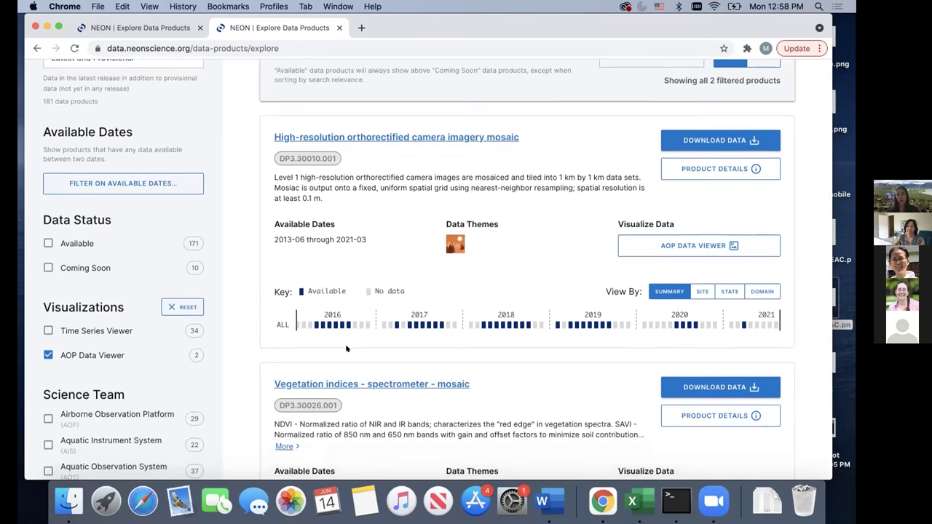
{"action": "scroll", "coordinate": [346, 349], "scroll_direction": "up", "scroll_amount": 1}
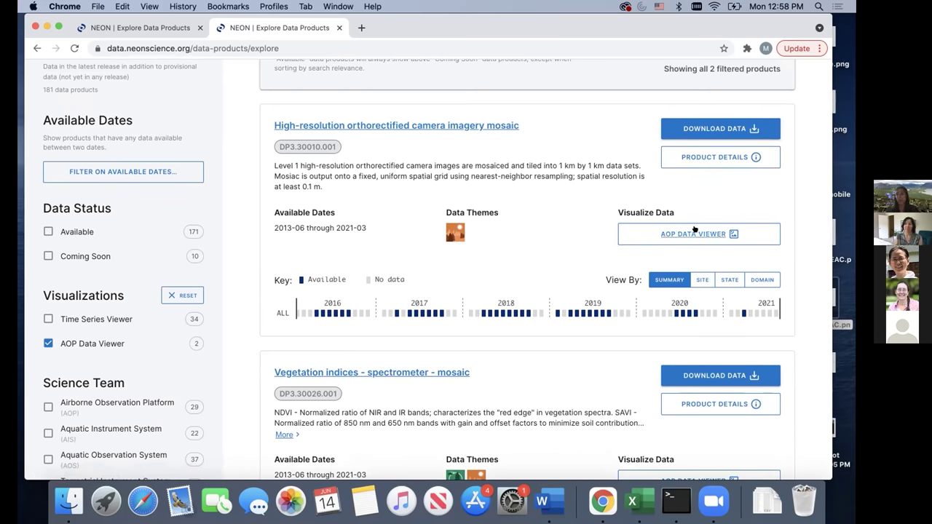
{"action": "left_click", "coordinate": [691, 233]}
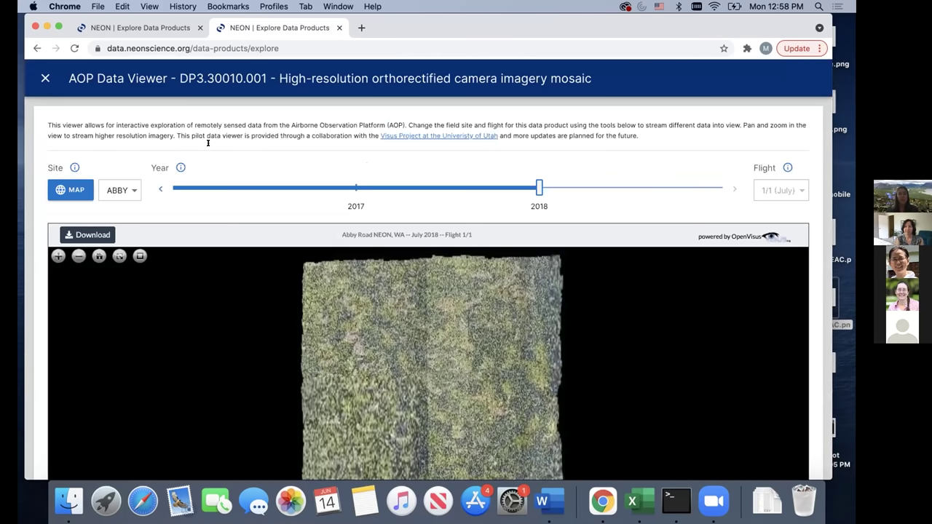
{"action": "scroll", "coordinate": [207, 143], "scroll_direction": "down", "scroll_amount": 2}
{"action": "scroll", "coordinate": [207, 143], "scroll_direction": "down", "scroll_amount": 1}
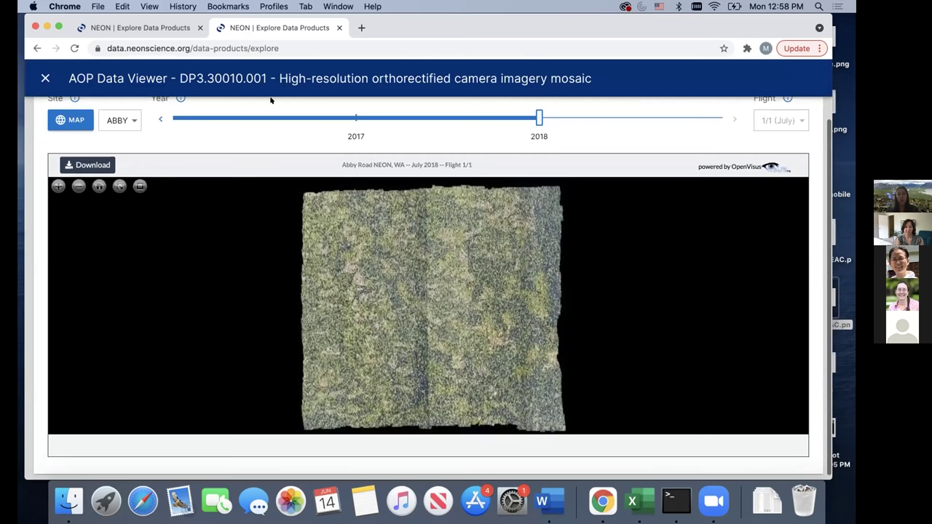
- Examine the 2018 ABBY camera mosaic from individual tree detail out to the full flight extent
{"action": "scroll", "coordinate": [345, 314], "scroll_direction": "up", "scroll_amount": 3}
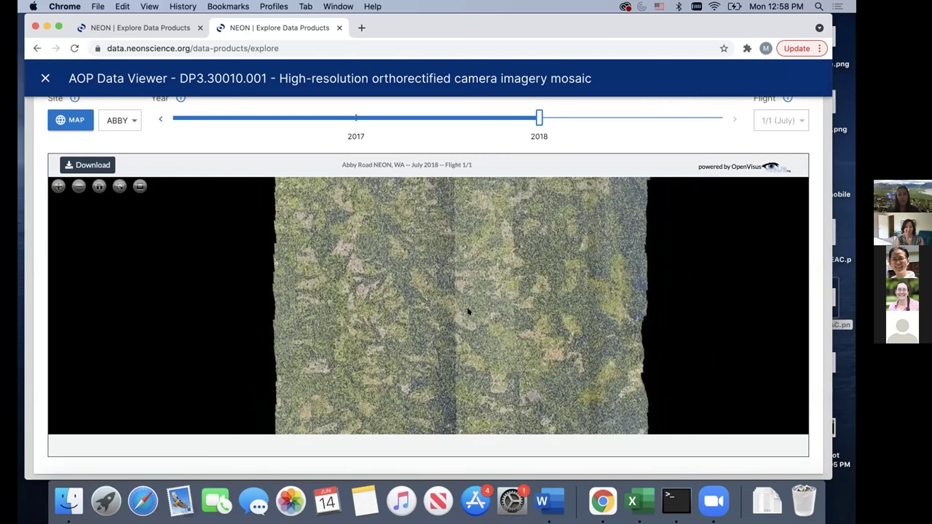
{"action": "scroll", "coordinate": [468, 311], "scroll_direction": "up", "scroll_amount": 5}
{"action": "scroll", "coordinate": [468, 312], "scroll_direction": "up", "scroll_amount": 3}
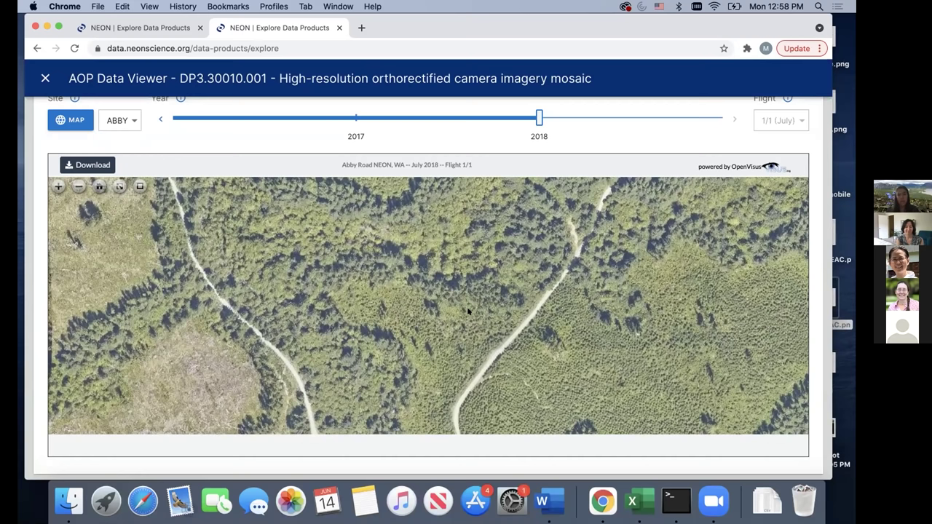
{"action": "scroll", "coordinate": [469, 312], "scroll_direction": "up", "scroll_amount": 5}
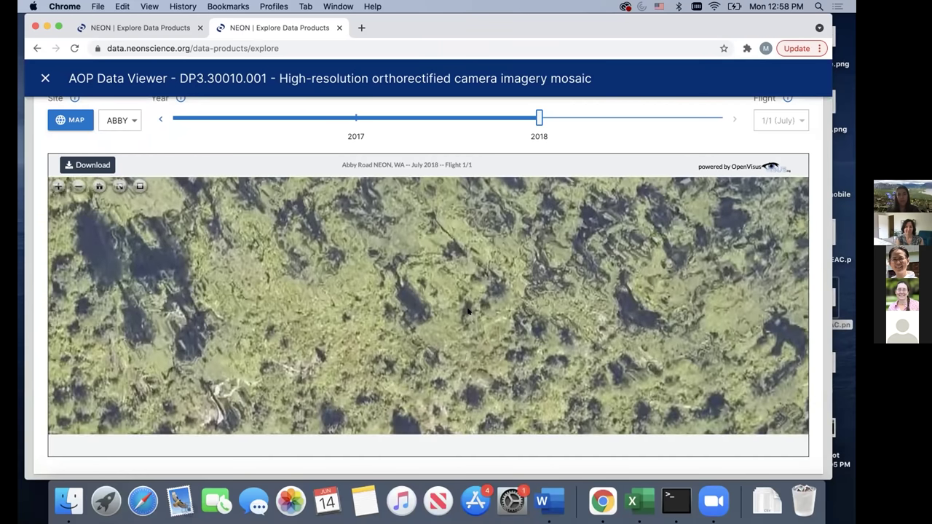
{"action": "scroll", "coordinate": [468, 311], "scroll_direction": "down", "scroll_amount": 5}
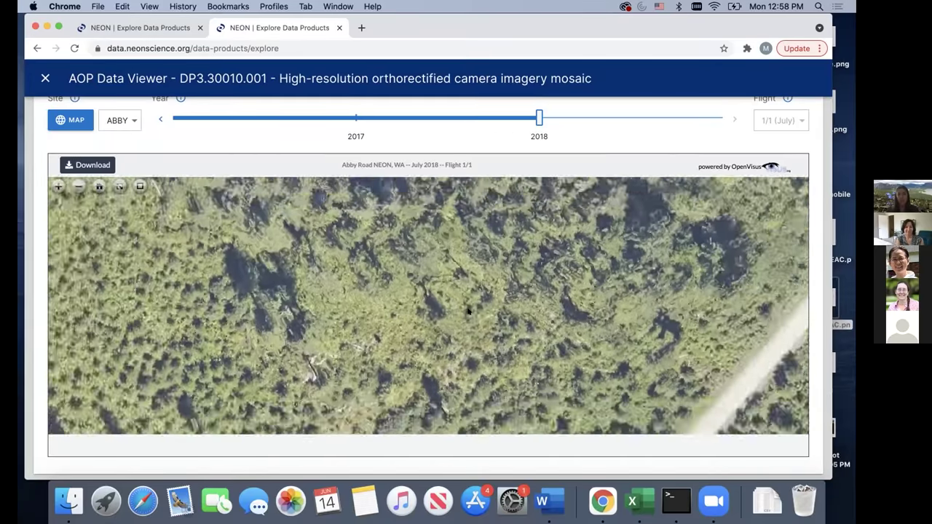
{"action": "scroll", "coordinate": [468, 311], "scroll_direction": "down", "scroll_amount": 5}
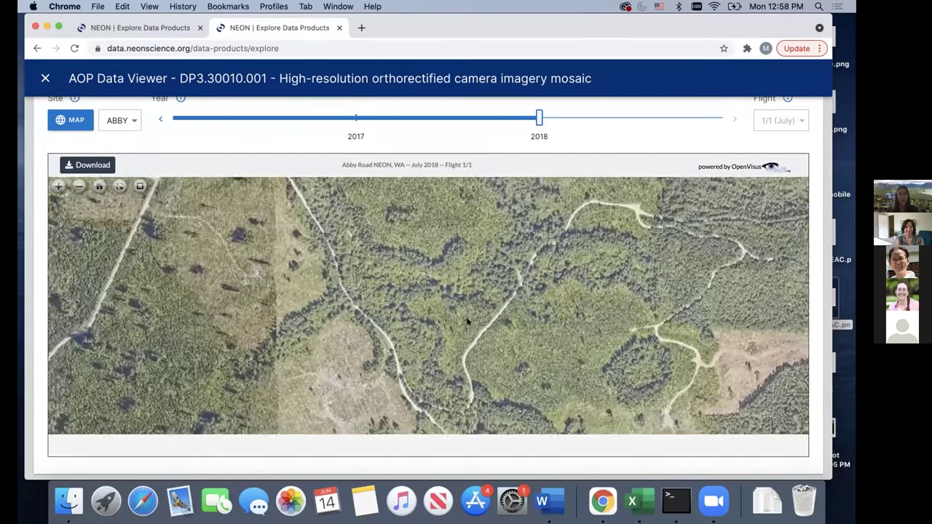
{"action": "scroll", "coordinate": [469, 332], "scroll_direction": "down", "scroll_amount": 5}
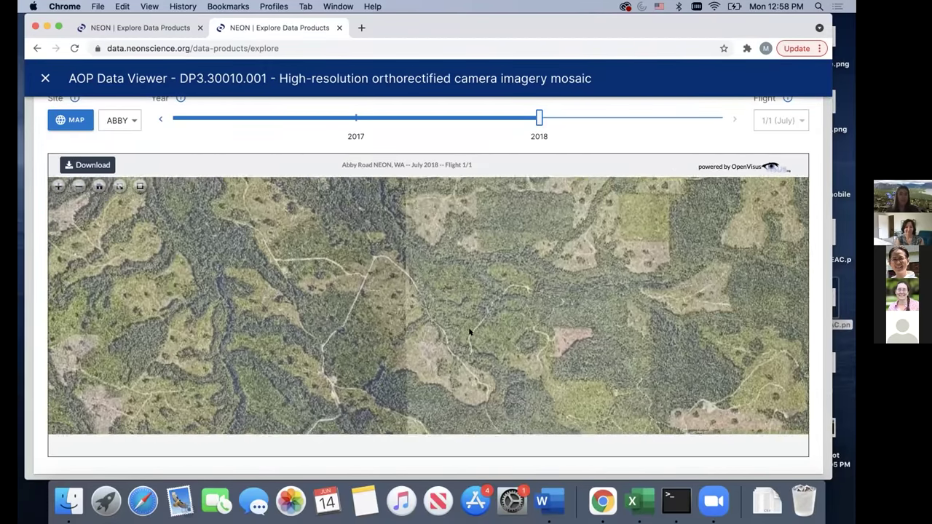
{"action": "scroll", "coordinate": [469, 332], "scroll_direction": "down", "scroll_amount": 5}
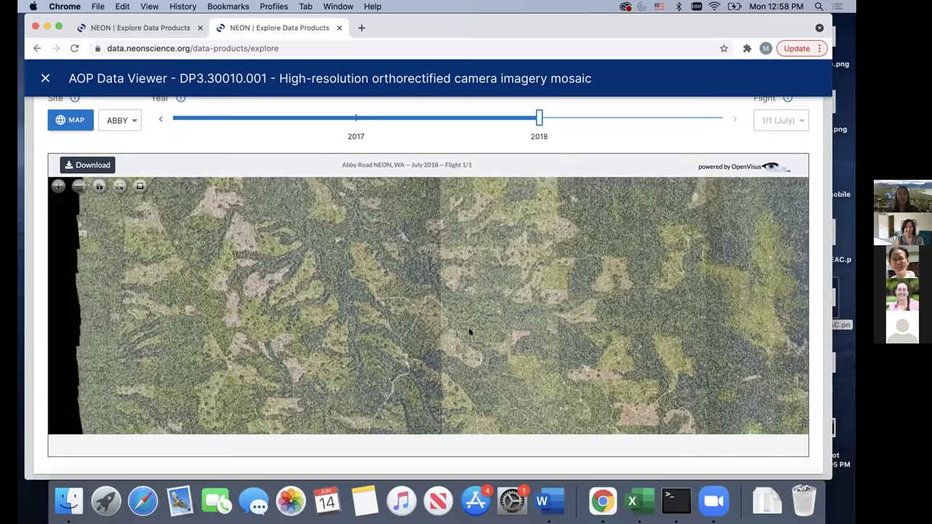
{"action": "scroll", "coordinate": [470, 332], "scroll_direction": "down", "scroll_amount": 3}
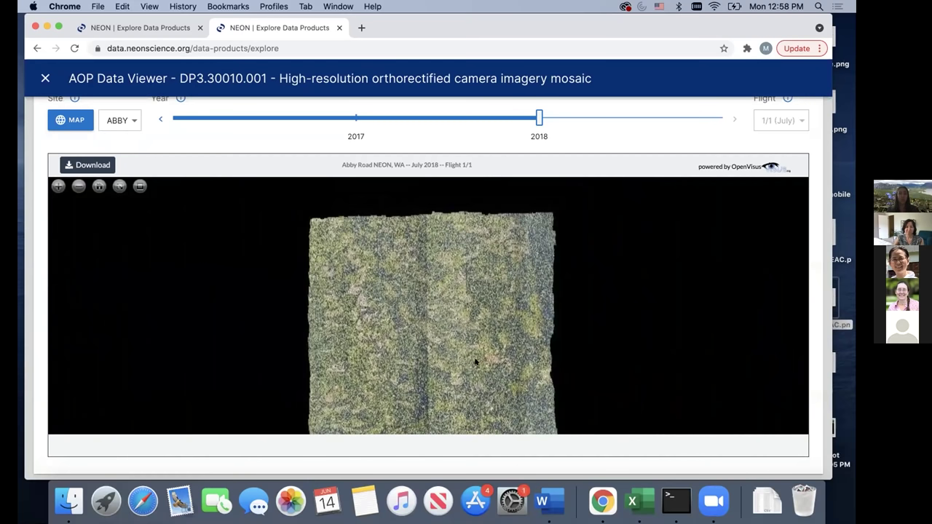
{"action": "left_click_drag", "start_coordinate": [377, 323], "coordinate": [374, 258]}
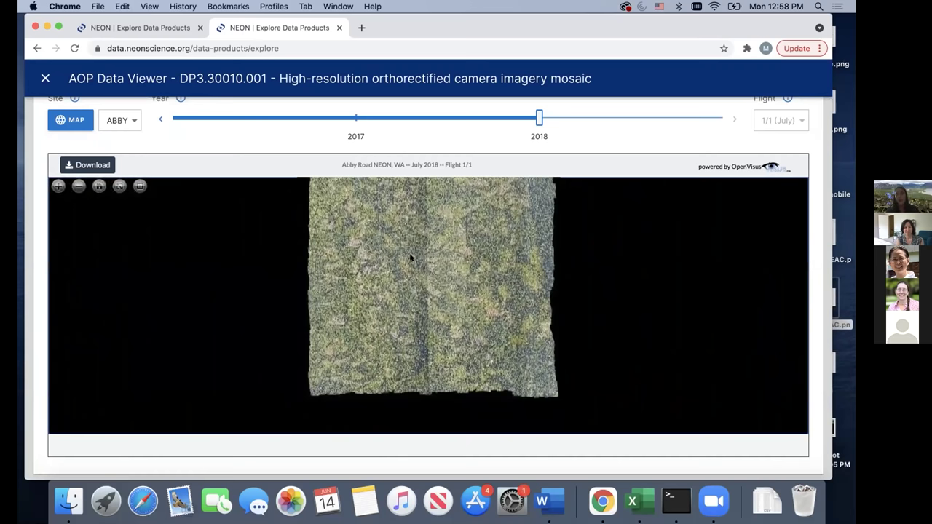
{"action": "left_click_drag", "start_coordinate": [411, 257], "coordinate": [412, 285]}
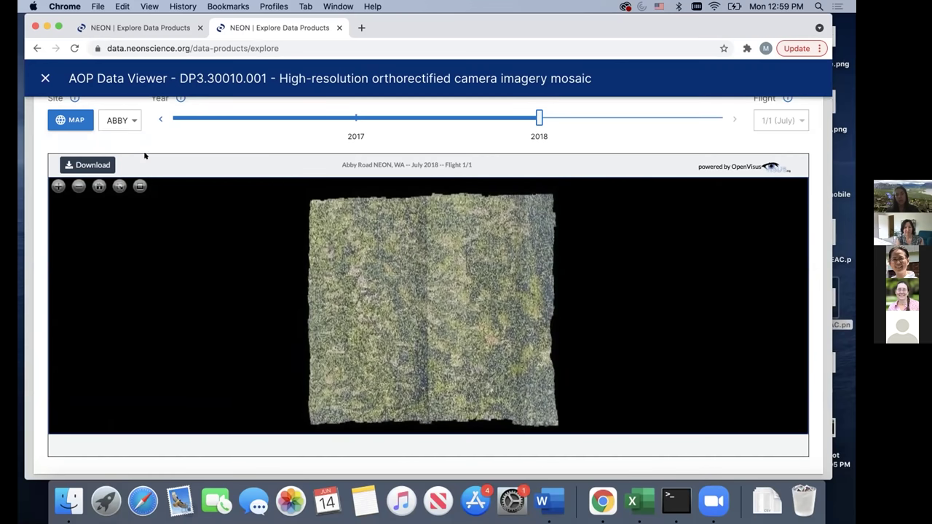
- Switch the camera imagery viewer to the MOAB site, look over its mosaic and close the viewer
{"action": "left_click", "coordinate": [120, 120]}
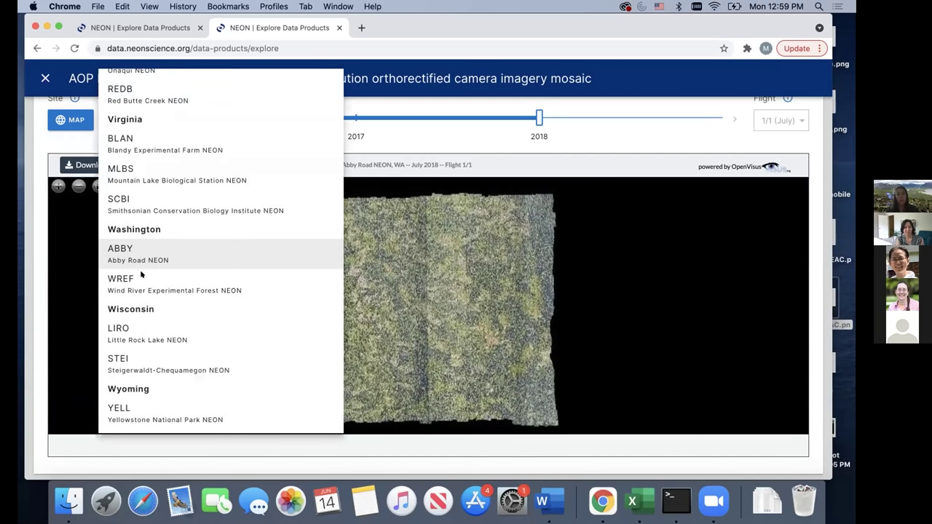
{"action": "scroll", "coordinate": [182, 176], "scroll_direction": "up", "scroll_amount": 5}
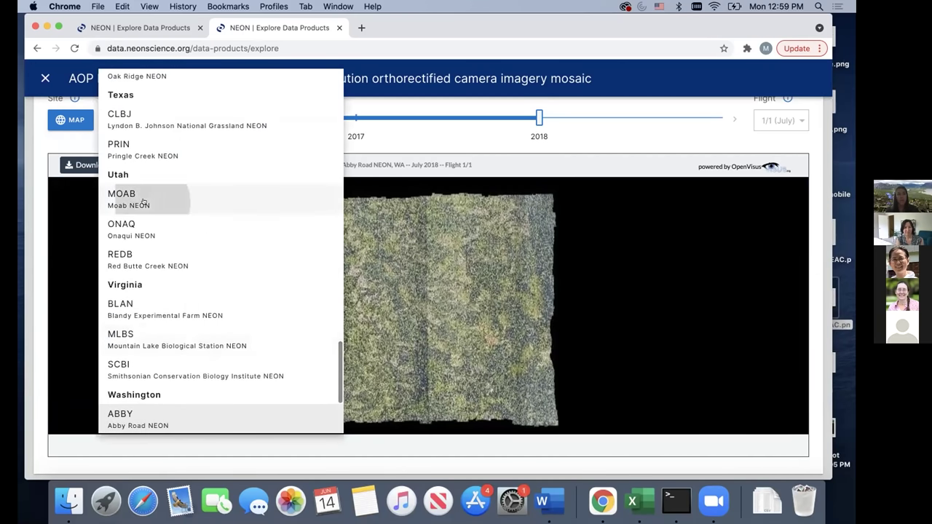
{"action": "left_click", "coordinate": [144, 202]}
{"action": "scroll", "coordinate": [477, 340], "scroll_direction": "up", "scroll_amount": 3}
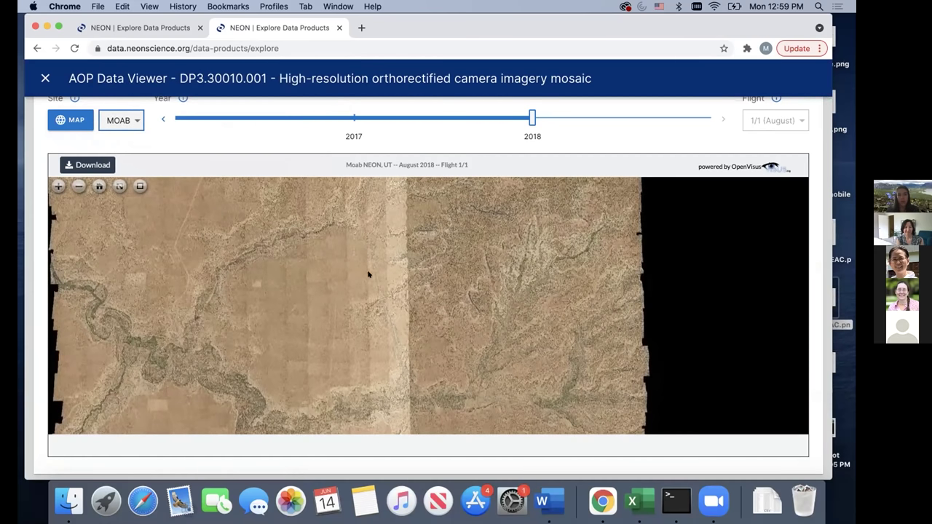
{"action": "scroll", "coordinate": [368, 274], "scroll_direction": "down", "scroll_amount": 2}
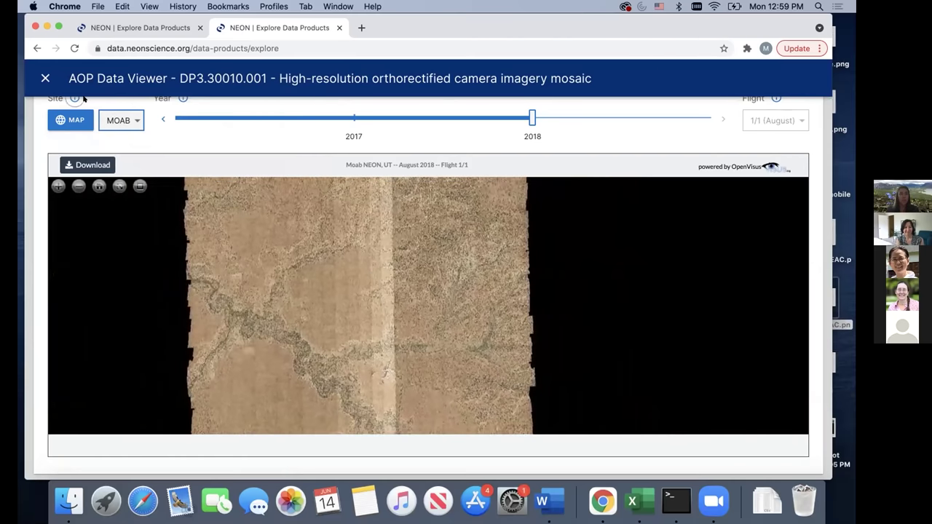
{"action": "left_click", "coordinate": [45, 78]}
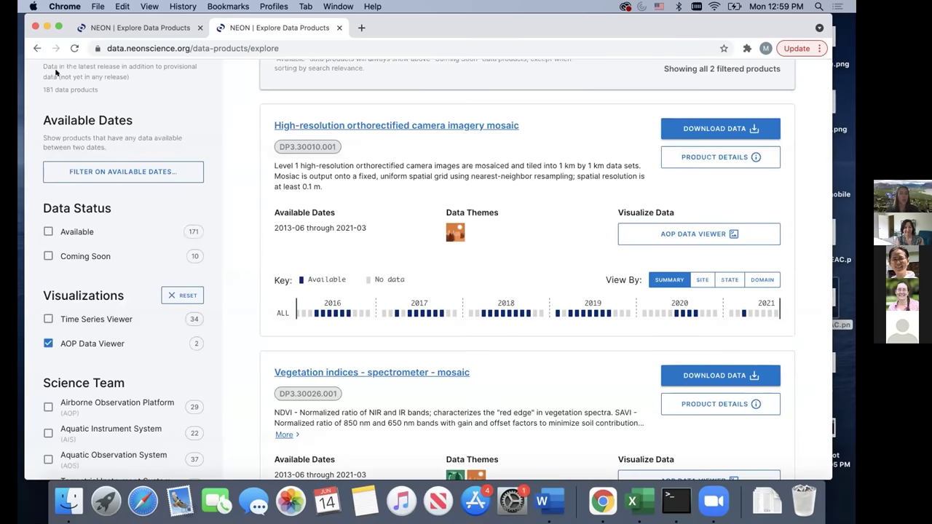
- Open the AOP Data Viewer for Vegetation indices - spectrometer - mosaic and select the MOAB site
{"action": "scroll", "coordinate": [326, 375], "scroll_direction": "down", "scroll_amount": 2}
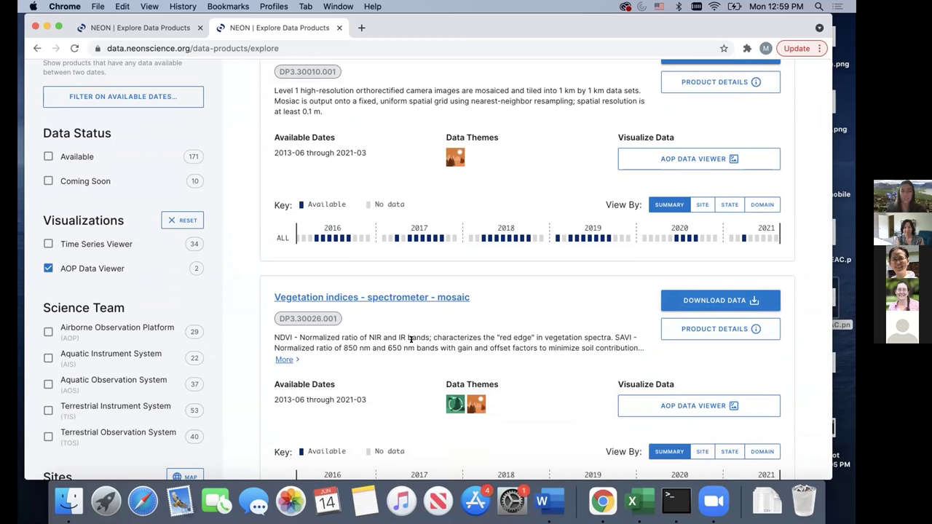
{"action": "left_click", "coordinate": [689, 406]}
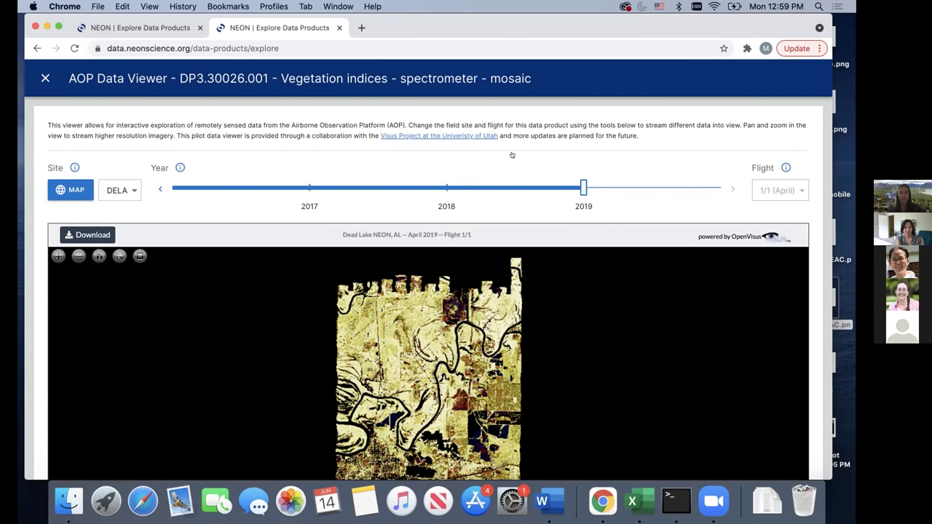
{"action": "left_click", "coordinate": [111, 188]}
{"action": "scroll", "coordinate": [163, 399], "scroll_direction": "down", "scroll_amount": 5}
{"action": "scroll", "coordinate": [163, 400], "scroll_direction": "down", "scroll_amount": 5}
{"action": "scroll", "coordinate": [163, 401], "scroll_direction": "down", "scroll_amount": 3}
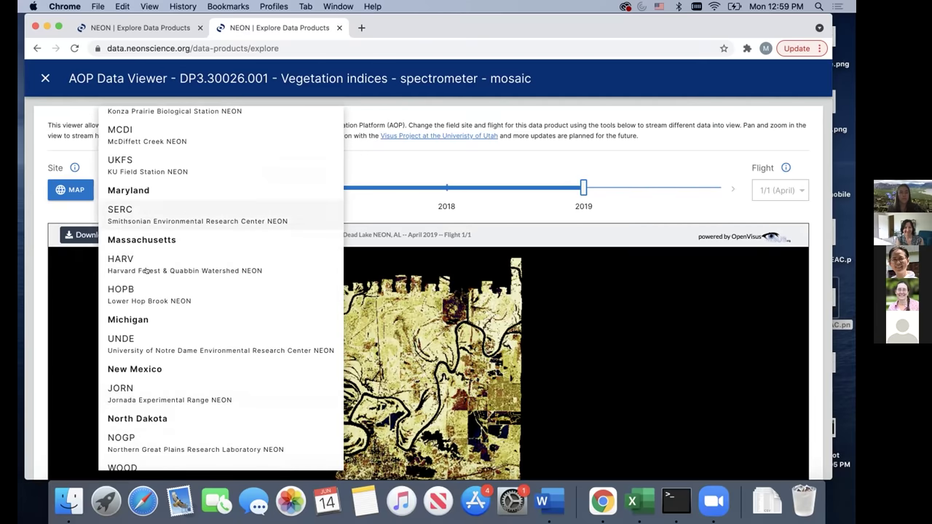
{"action": "scroll", "coordinate": [146, 271], "scroll_direction": "down", "scroll_amount": 8}
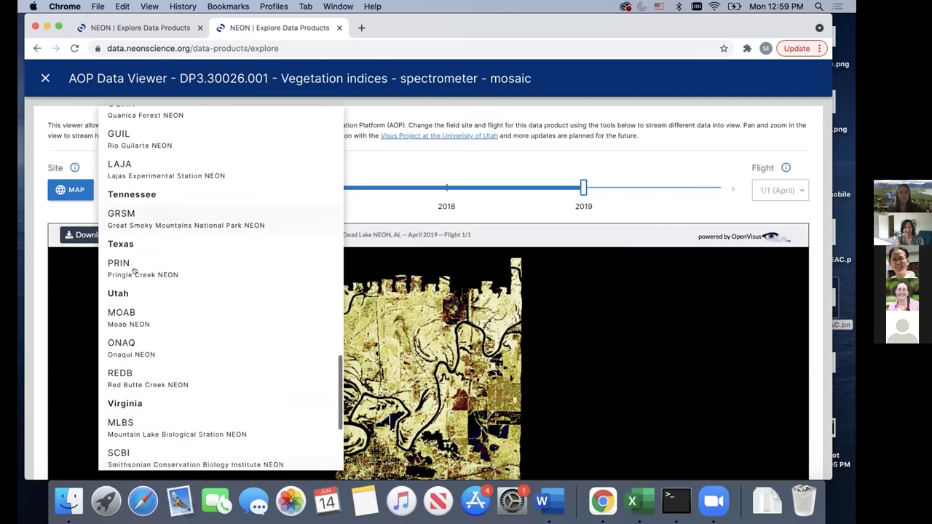
{"action": "left_click", "coordinate": [131, 318]}
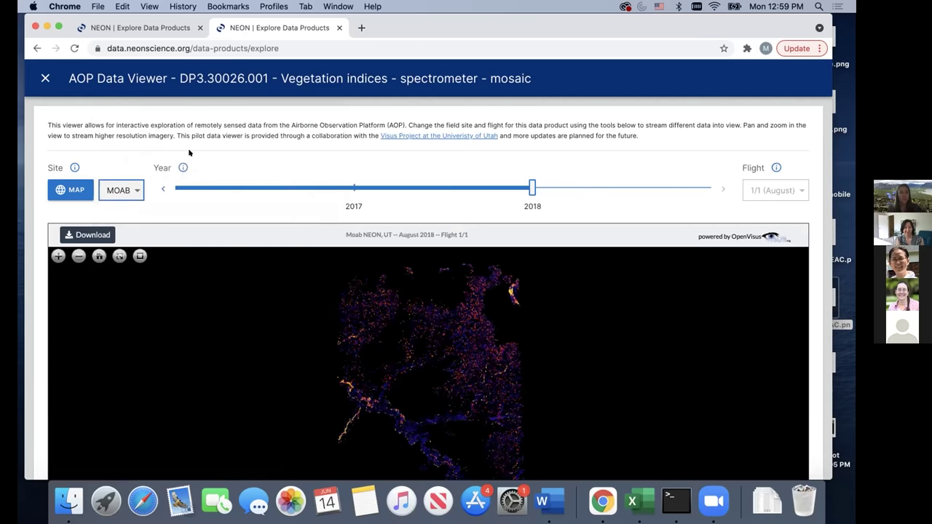
- Display the NDVI field for the MOAB vegetation indices mosaic, then close the viewer
{"action": "scroll", "coordinate": [37, 218], "scroll_direction": "down", "scroll_amount": 2}
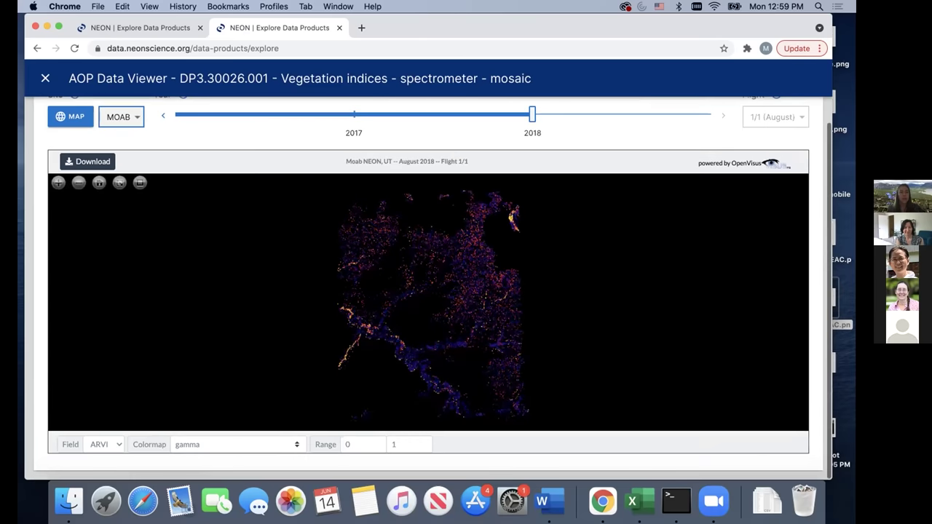
{"action": "left_click", "coordinate": [108, 444]}
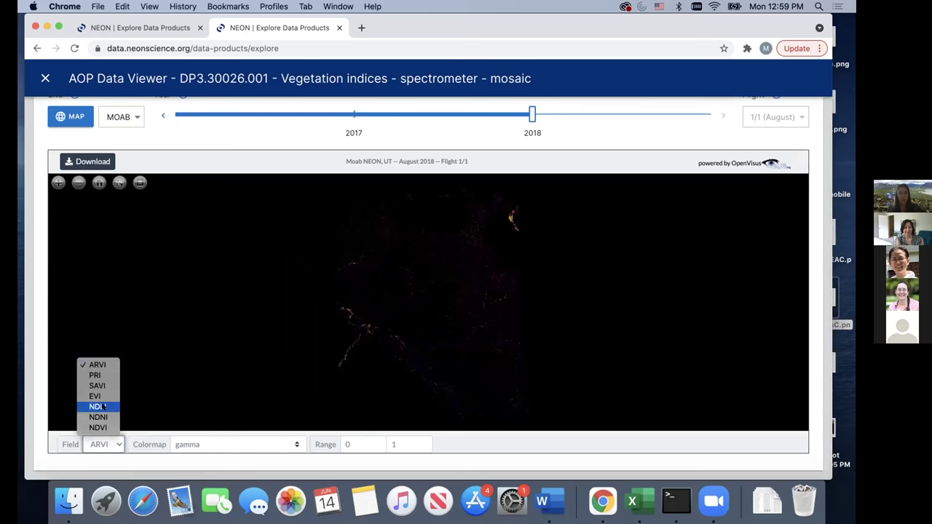
{"action": "left_click", "coordinate": [100, 427]}
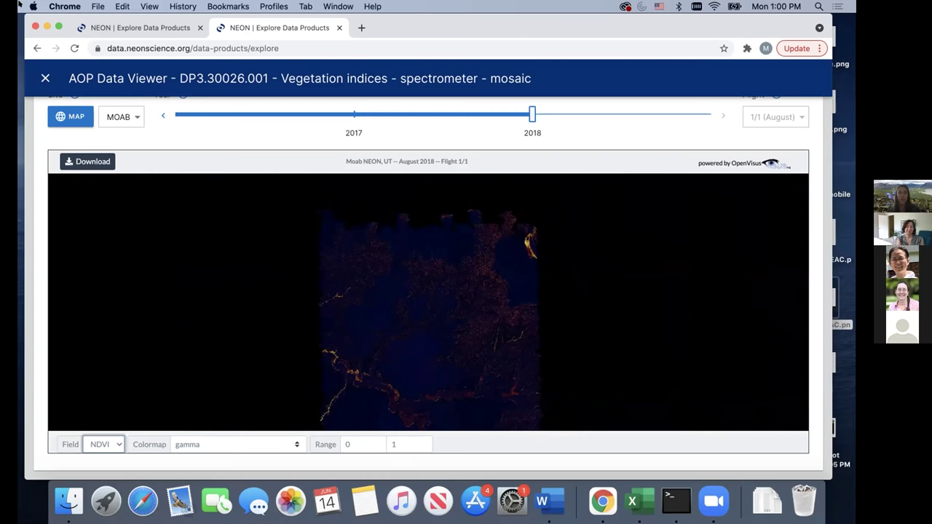
{"action": "left_click", "coordinate": [37, 79]}
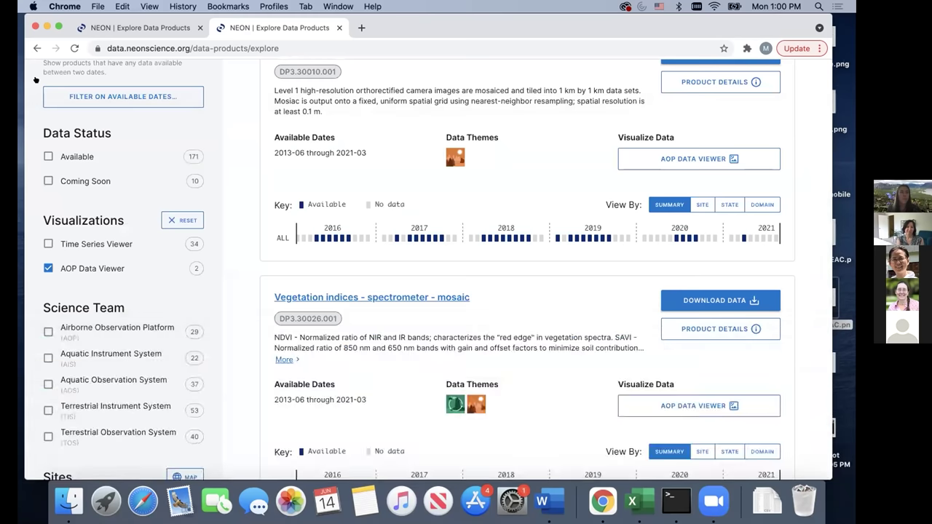
- Reset all filters on the Explore Data Products page, including the PAR search and the AOP Data Viewer filter
{"action": "scroll", "coordinate": [451, 147], "scroll_direction": "up", "scroll_amount": 6}
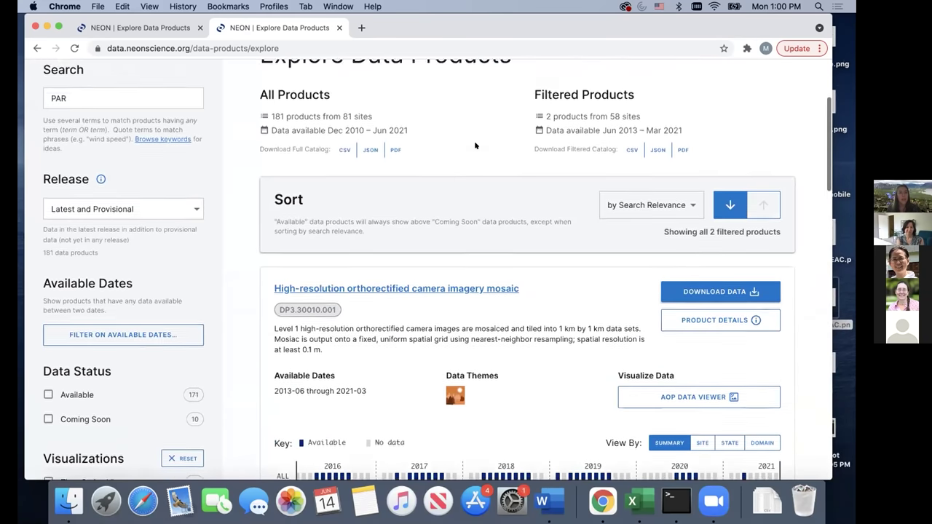
{"action": "left_click", "coordinate": [109, 198]}
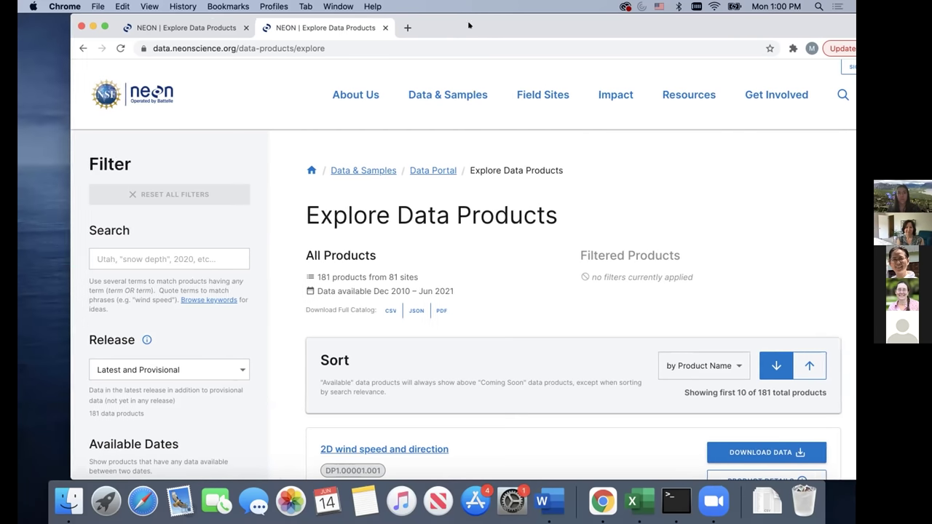
- Reposition the browser window so the full width of the Explore Data Products page fits on the screen
{"action": "left_click_drag", "start_coordinate": [405, 31], "coordinate": [463, 31]}
{"action": "left_click_drag", "start_coordinate": [533, 30], "coordinate": [471, 36]}
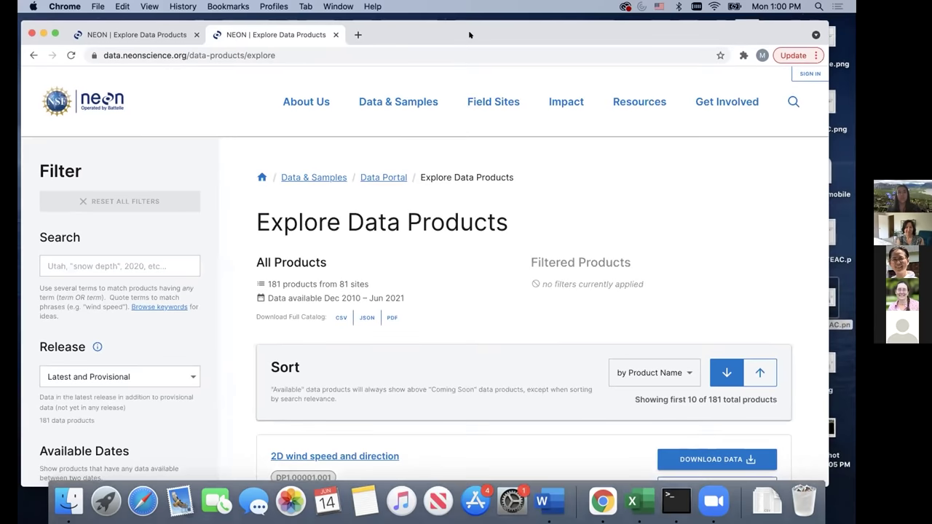
{"action": "left_click", "coordinate": [199, 54]}
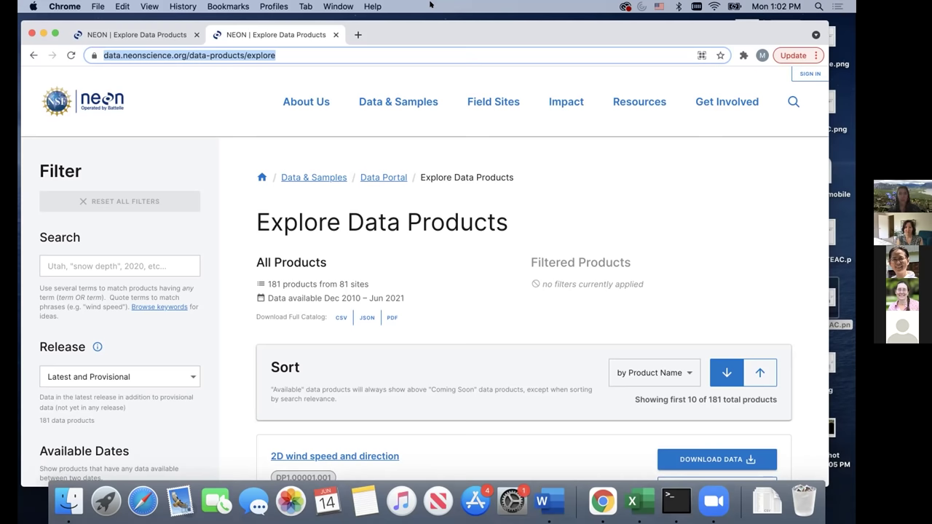
- Search the data products catalog for PAR
{"action": "scroll", "coordinate": [277, 279], "scroll_direction": "down", "scroll_amount": 1}
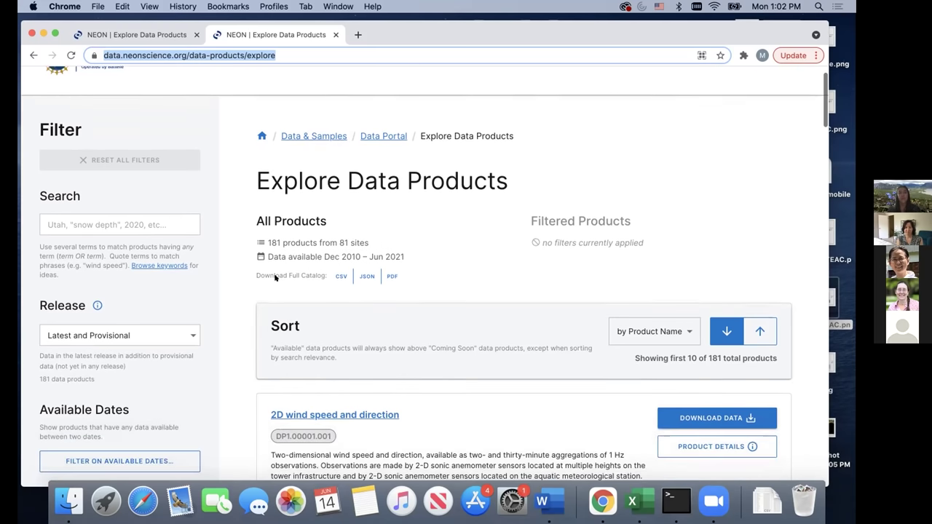
{"action": "left_click", "coordinate": [57, 219]}
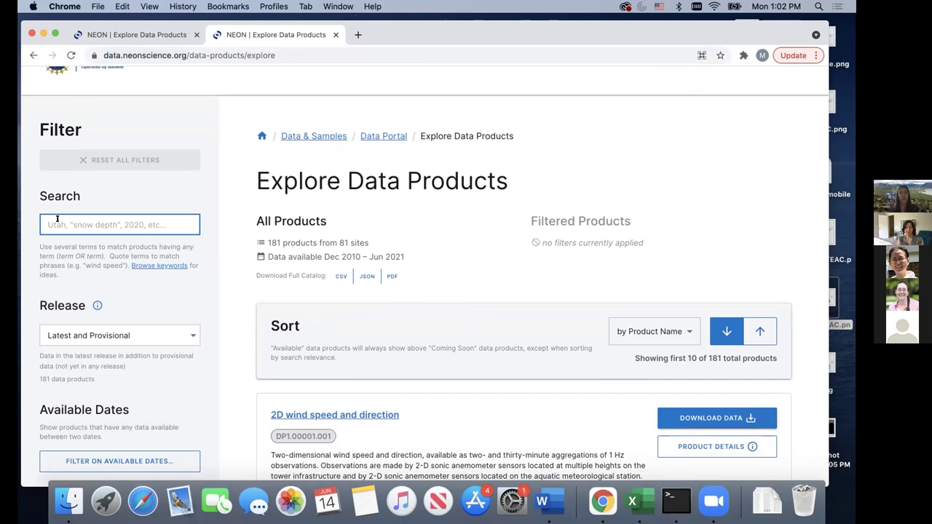
{"action": "type", "text": "P"}
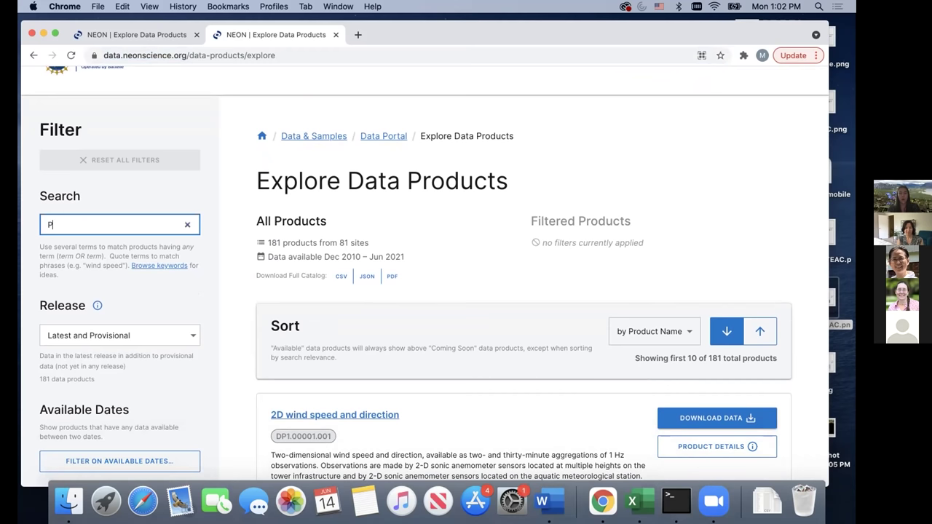
{"action": "type", "text": "AR"}
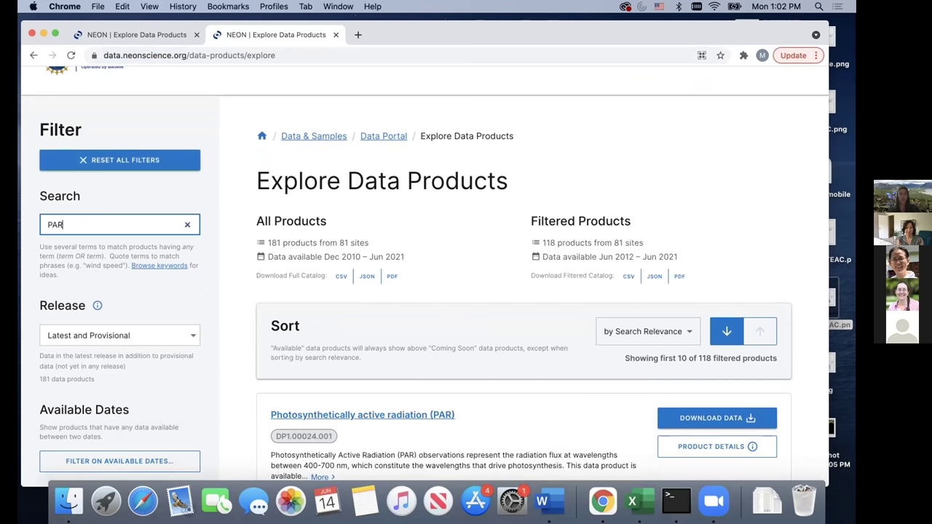
- Open the download configuration for the Photosynthetically active radiation (PAR) product, DP1.00024.001
{"action": "scroll", "coordinate": [329, 307], "scroll_direction": "down", "scroll_amount": 4}
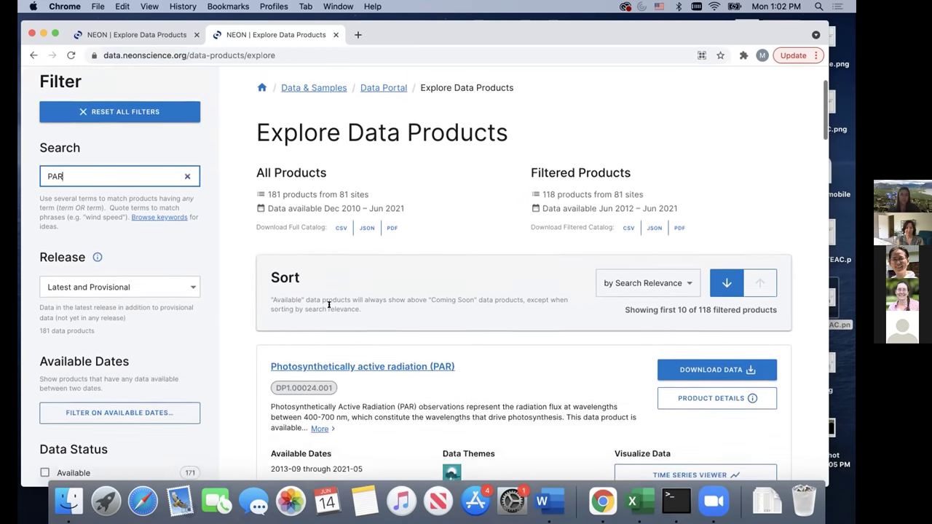
{"action": "scroll", "coordinate": [329, 306], "scroll_direction": "down", "scroll_amount": 1}
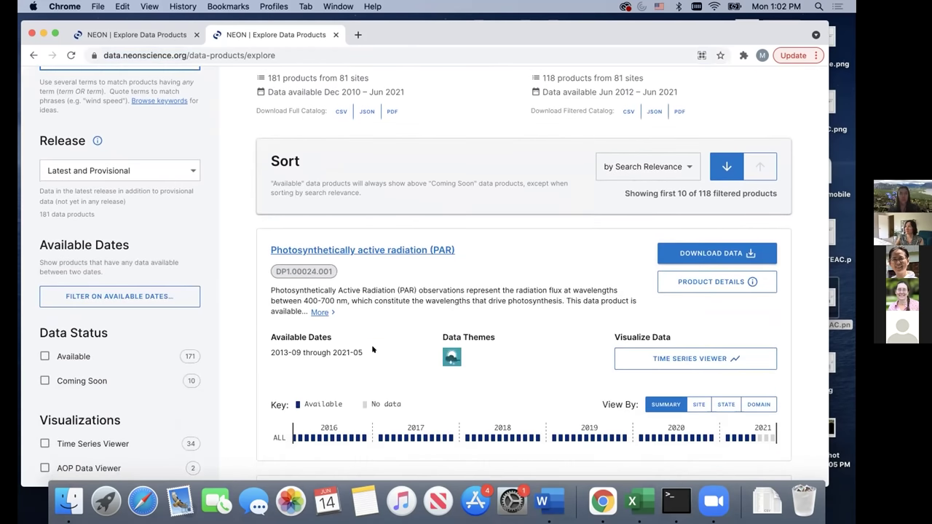
{"action": "scroll", "coordinate": [356, 353], "scroll_direction": "down", "scroll_amount": 1}
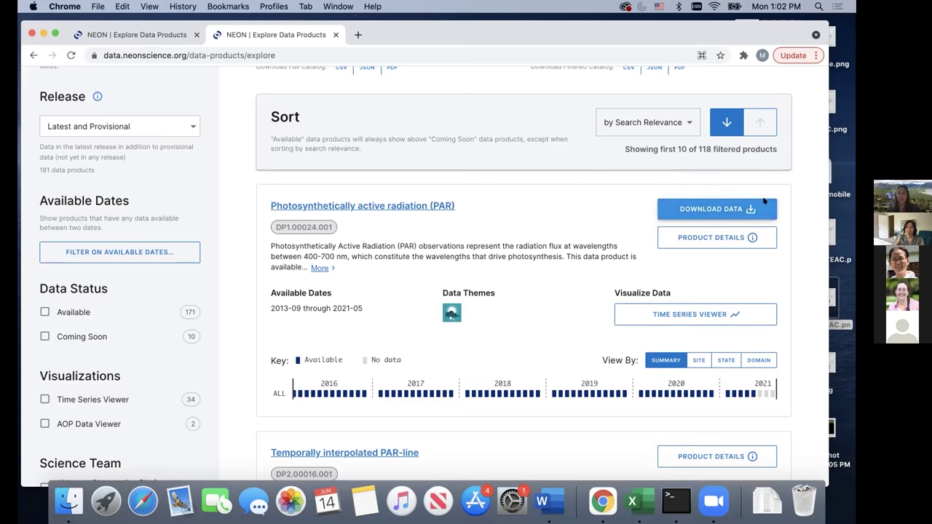
{"action": "left_click", "coordinate": [696, 207]}
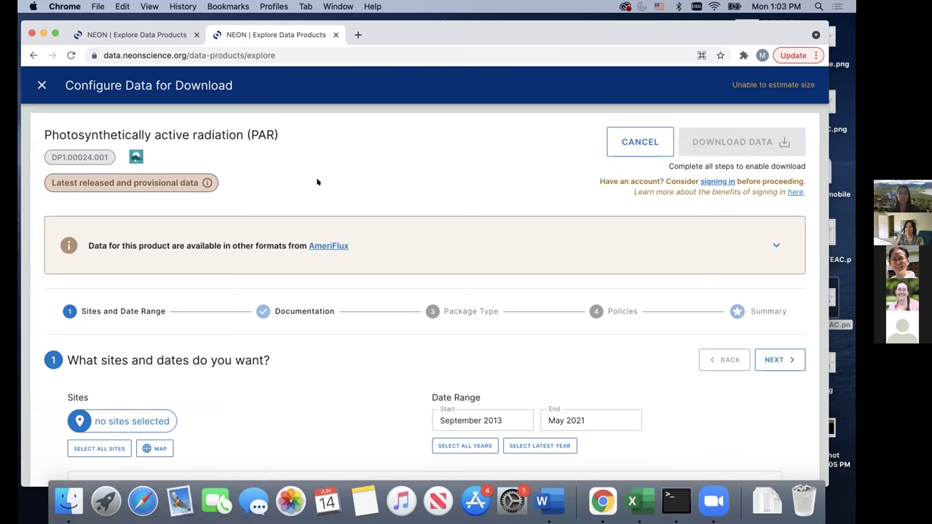
- Examine the site-by-site data availability grid from 2014 to 2021 in the PAR download configuration
{"action": "scroll", "coordinate": [290, 322], "scroll_direction": "down", "scroll_amount": 3}
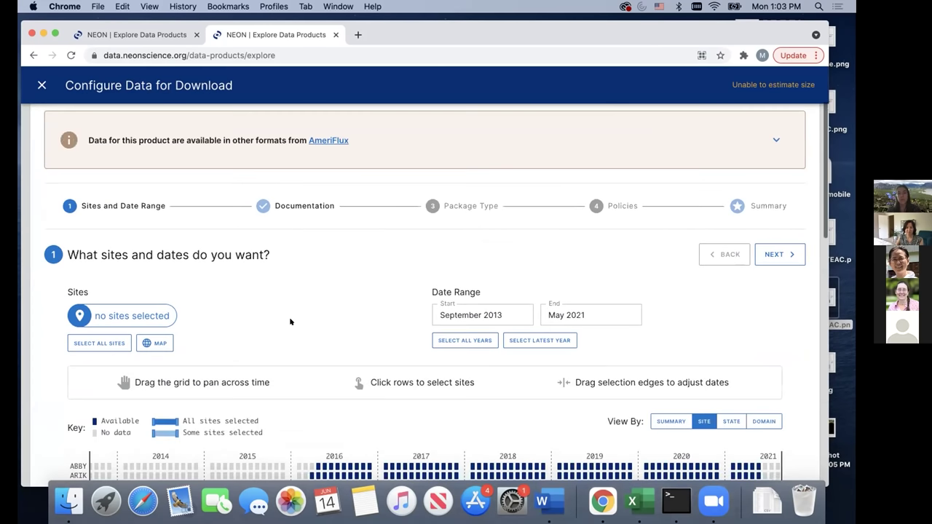
{"action": "scroll", "coordinate": [290, 322], "scroll_direction": "down", "scroll_amount": 5}
{"action": "scroll", "coordinate": [287, 322], "scroll_direction": "down", "scroll_amount": 3}
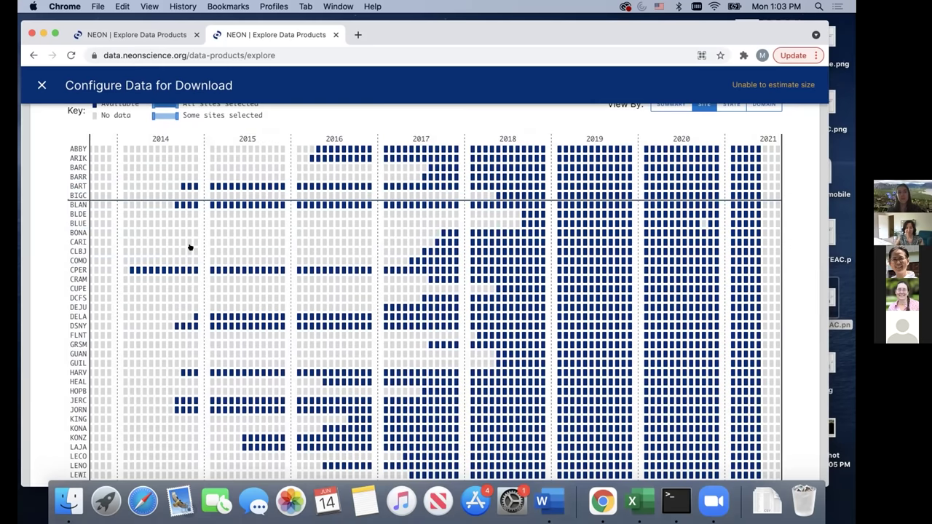
{"action": "scroll", "coordinate": [124, 199], "scroll_direction": "down", "scroll_amount": 1}
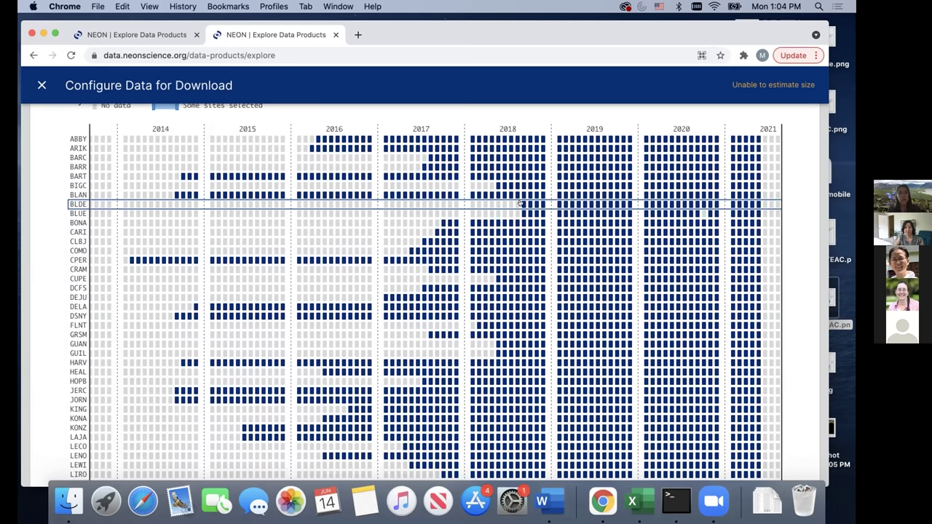
{"action": "scroll", "coordinate": [519, 247], "scroll_direction": "down", "scroll_amount": 5}
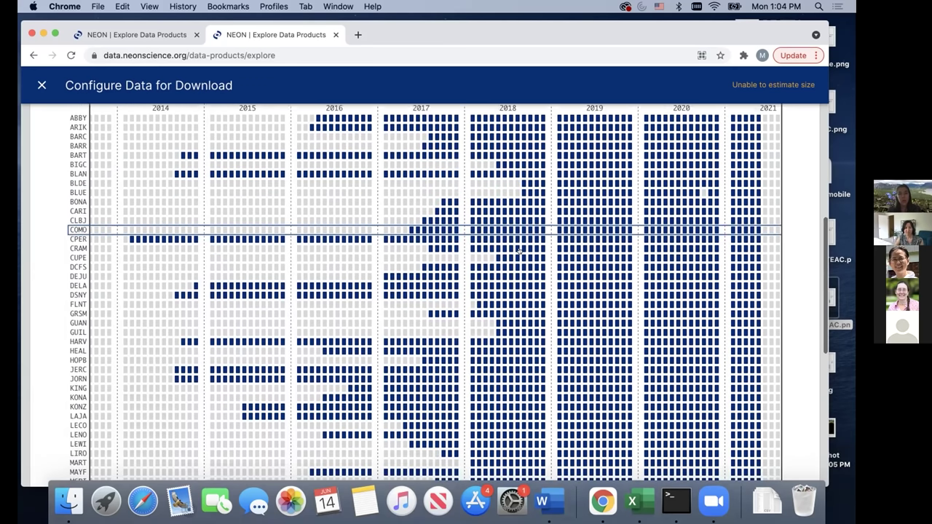
{"action": "scroll", "coordinate": [520, 251], "scroll_direction": "down", "scroll_amount": 5}
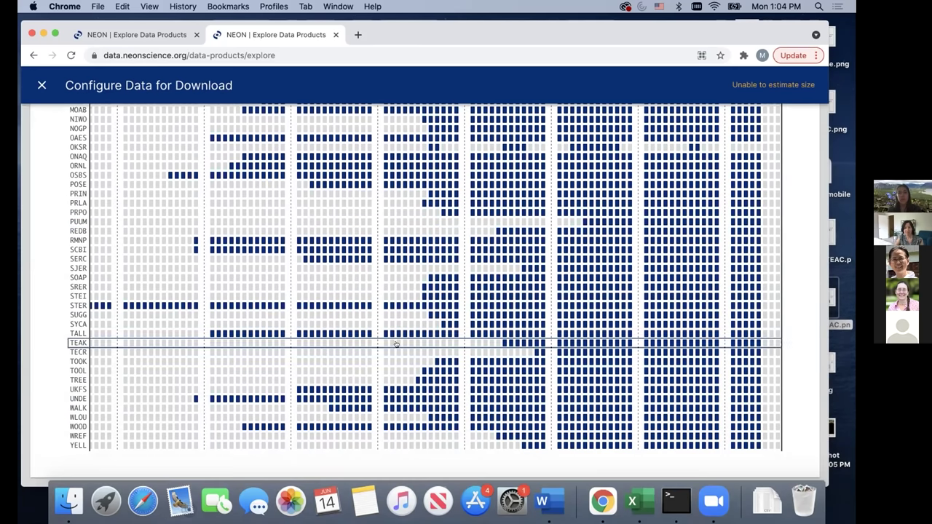
{"action": "scroll", "coordinate": [439, 313], "scroll_direction": "up", "scroll_amount": 10}
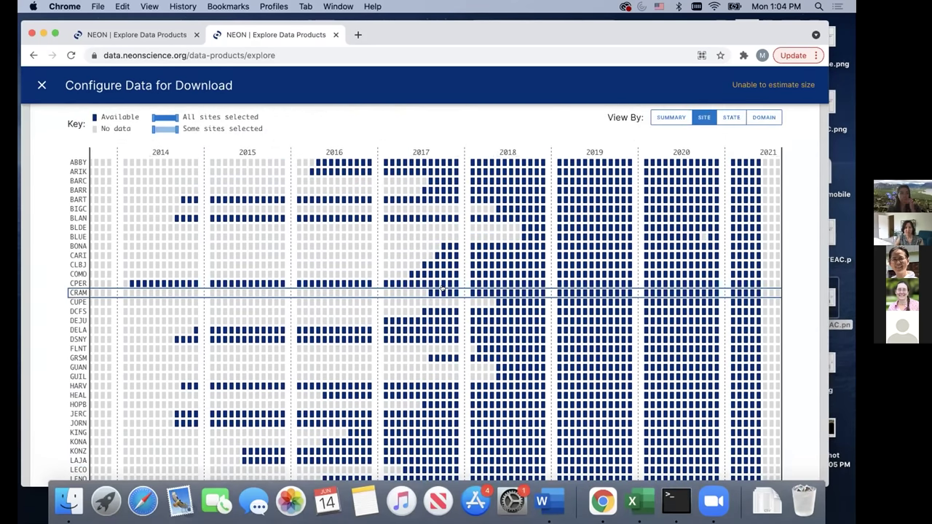
{"action": "scroll", "coordinate": [441, 287], "scroll_direction": "down", "scroll_amount": 5}
{"action": "scroll", "coordinate": [441, 289], "scroll_direction": "down", "scroll_amount": 7}
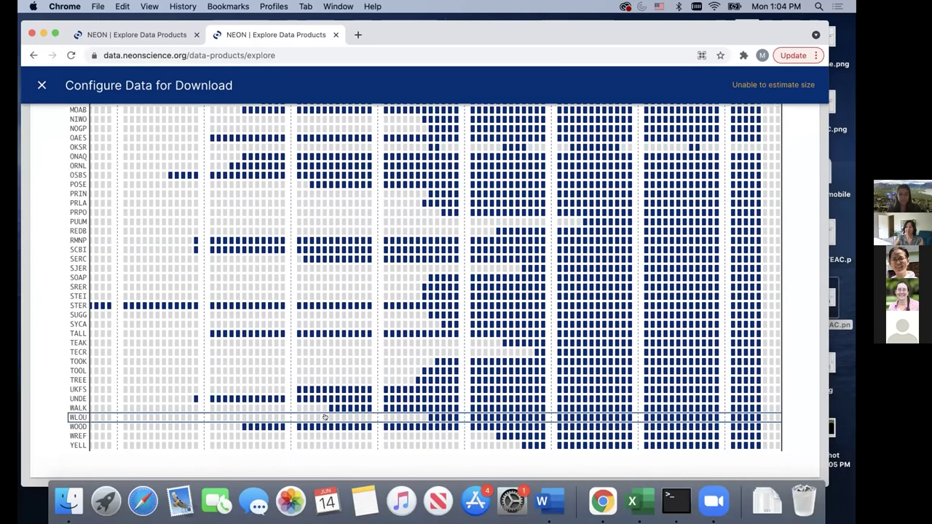
- Select the WOOD and WREF sites for the PAR download, and review the estimated size, site selection and date range
{"action": "left_click", "coordinate": [73, 426]}
{"action": "left_click", "coordinate": [66, 435]}
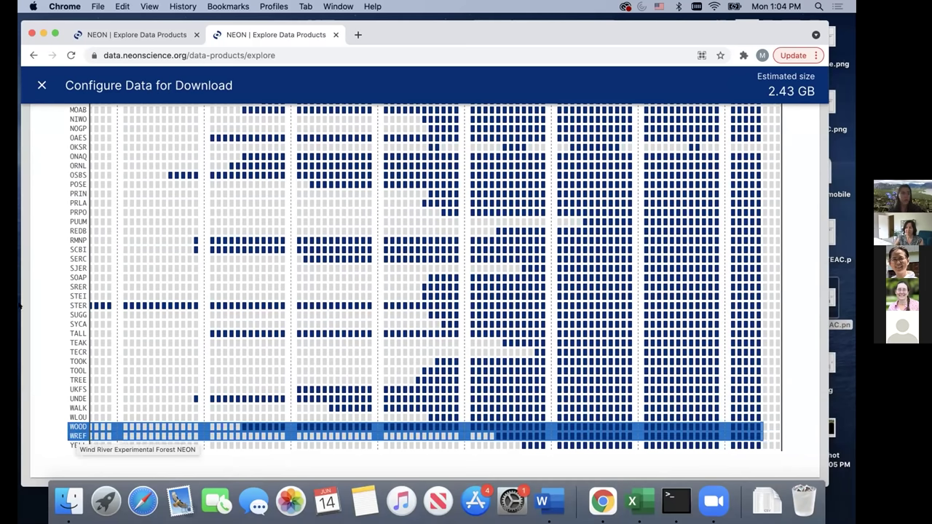
{"action": "scroll", "coordinate": [51, 306], "scroll_direction": "up", "scroll_amount": 15}
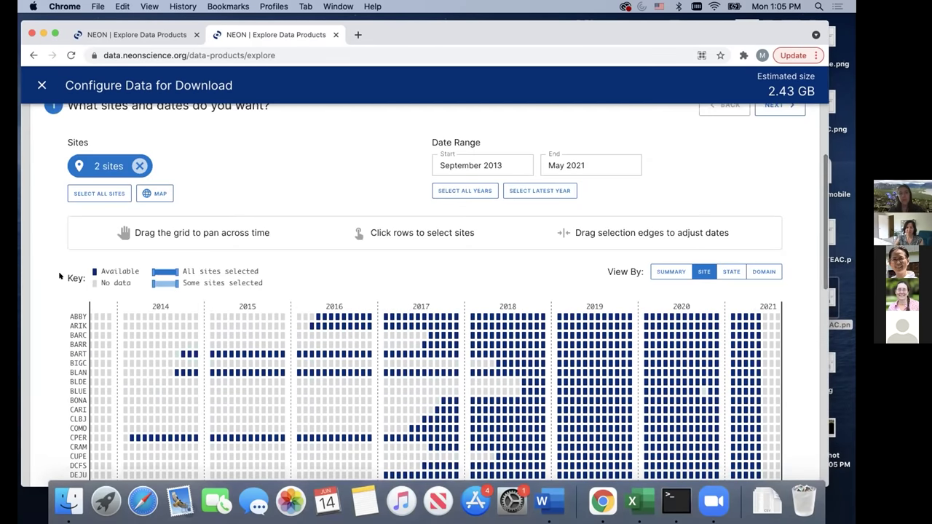
{"action": "scroll", "coordinate": [182, 255], "scroll_direction": "up", "scroll_amount": 2}
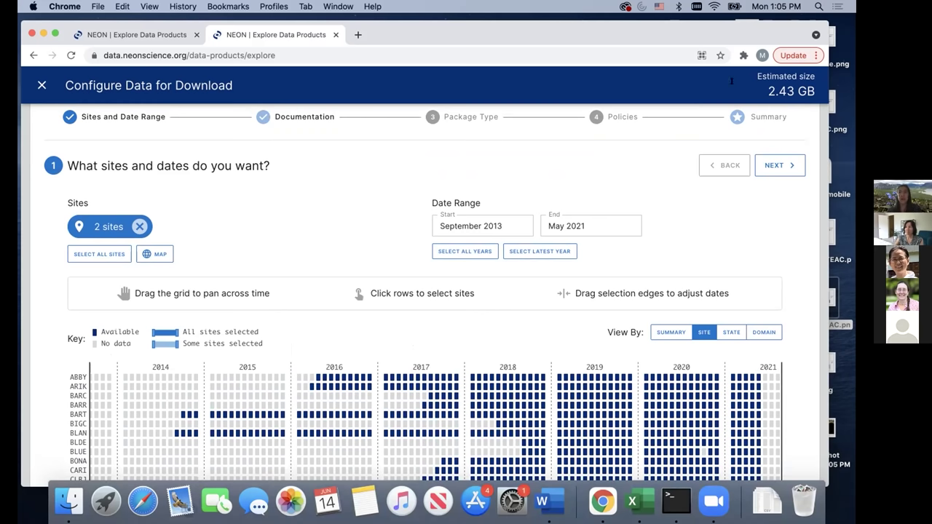
{"action": "scroll", "coordinate": [695, 333], "scroll_direction": "down", "scroll_amount": 10}
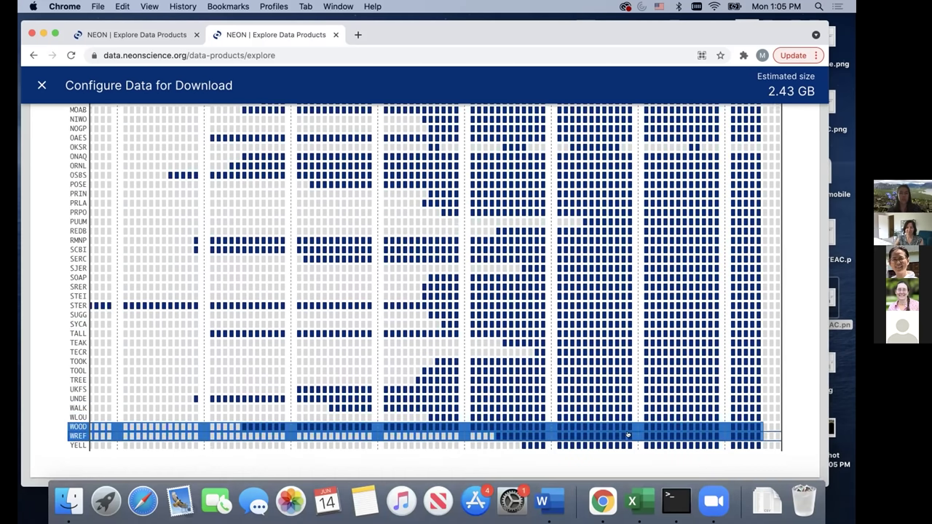
{"action": "scroll", "coordinate": [502, 322], "scroll_direction": "up", "scroll_amount": 10}
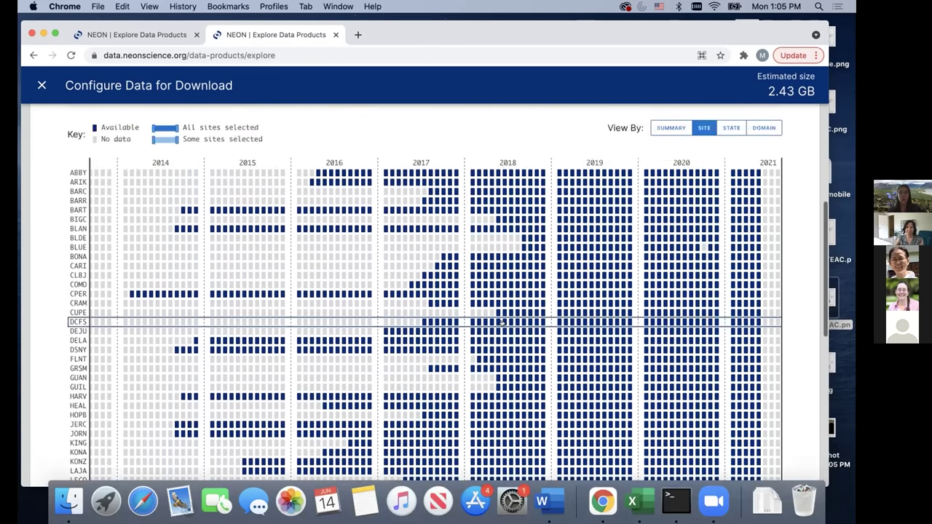
{"action": "scroll", "coordinate": [504, 323], "scroll_direction": "up", "scroll_amount": 2}
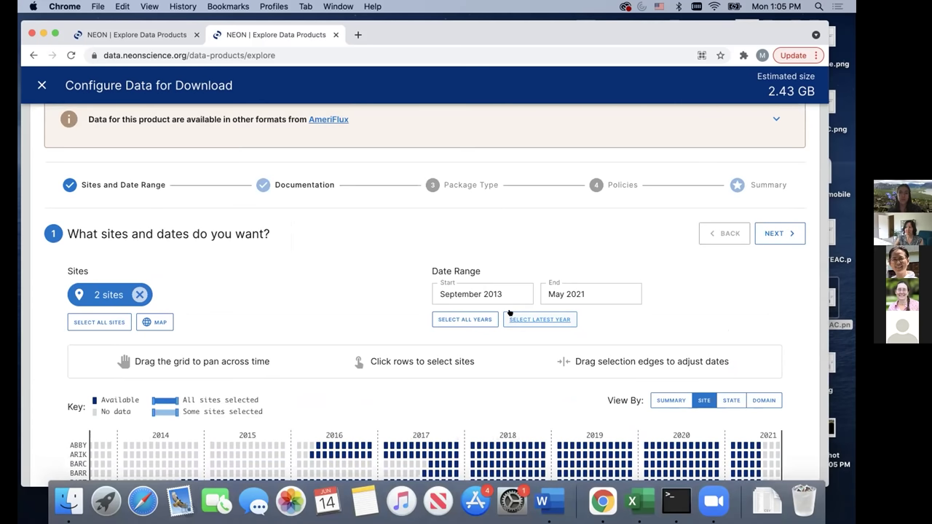
- Set the start of the download date range to September 2019
{"action": "left_click", "coordinate": [460, 292]}
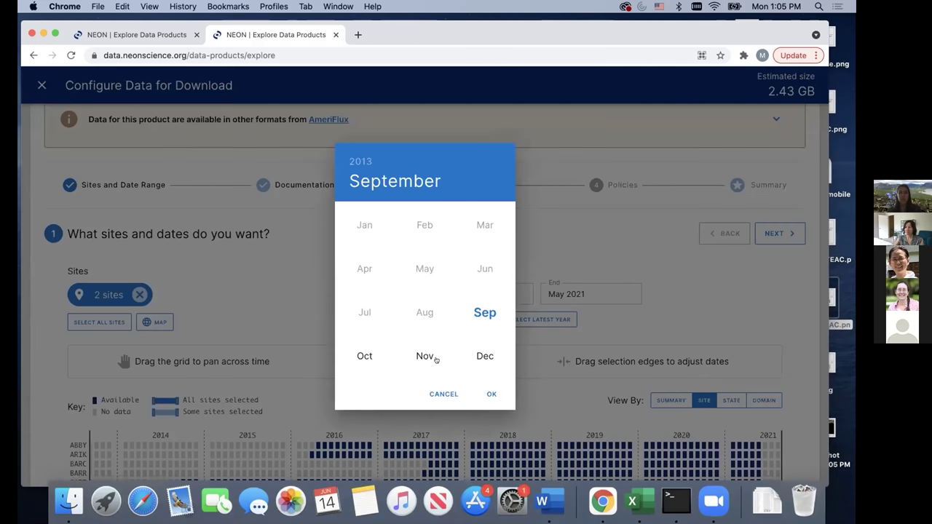
{"action": "left_click", "coordinate": [360, 162]}
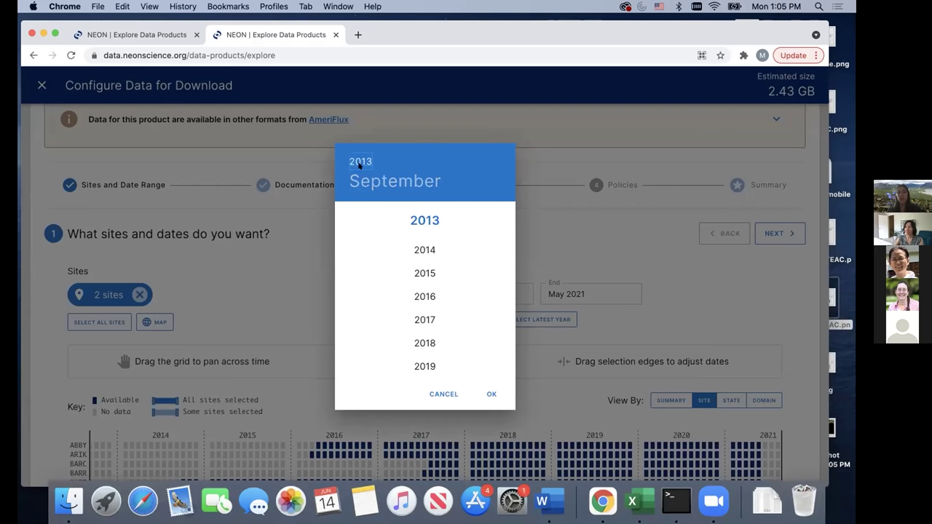
{"action": "left_click", "coordinate": [424, 366]}
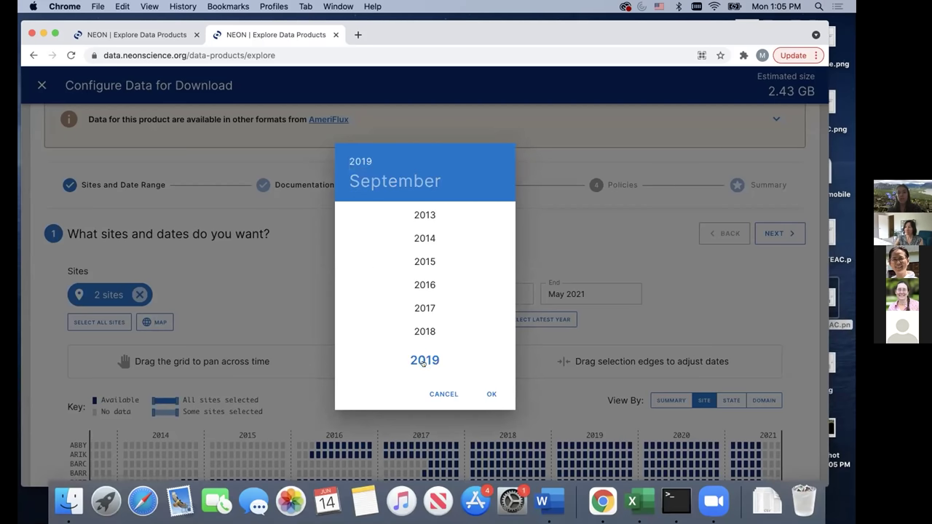
{"action": "left_click", "coordinate": [489, 396]}
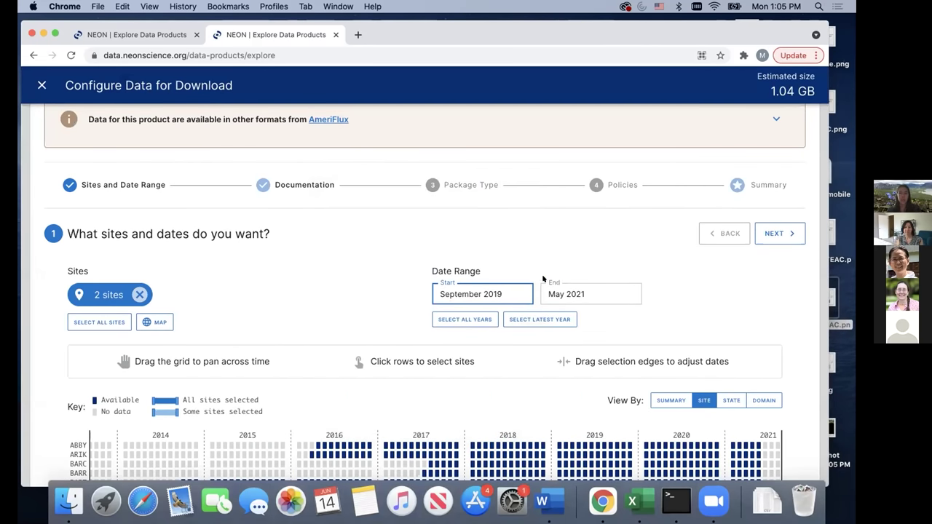
- Set the end of the download date range to November 2019
{"action": "left_click", "coordinate": [560, 294]}
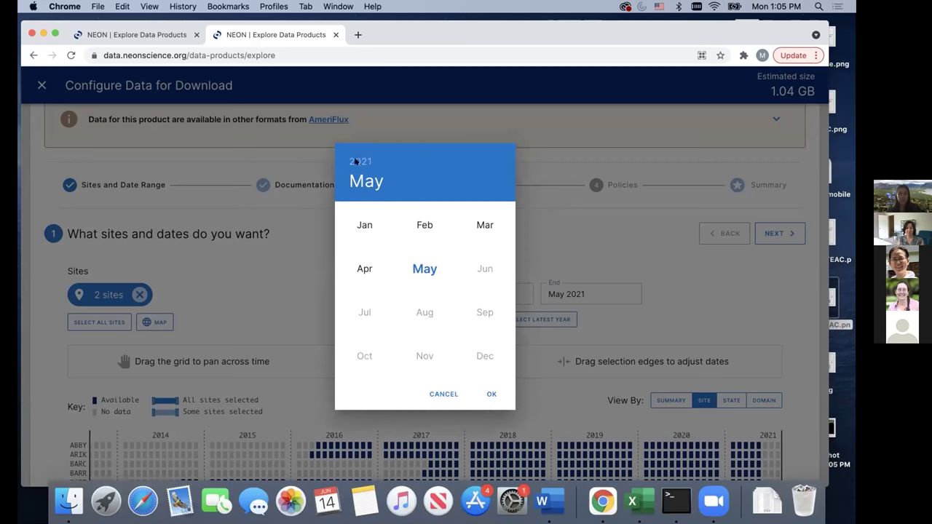
{"action": "left_click", "coordinate": [360, 158]}
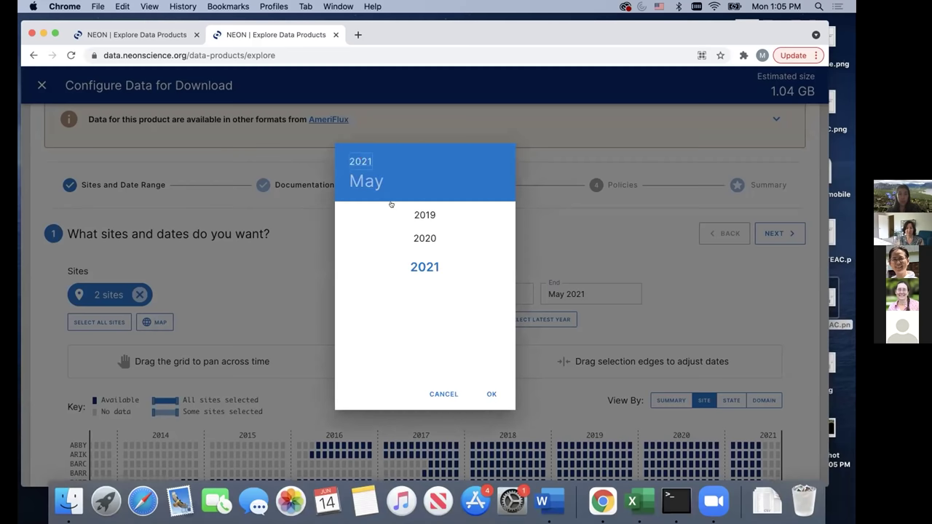
{"action": "left_click", "coordinate": [423, 218]}
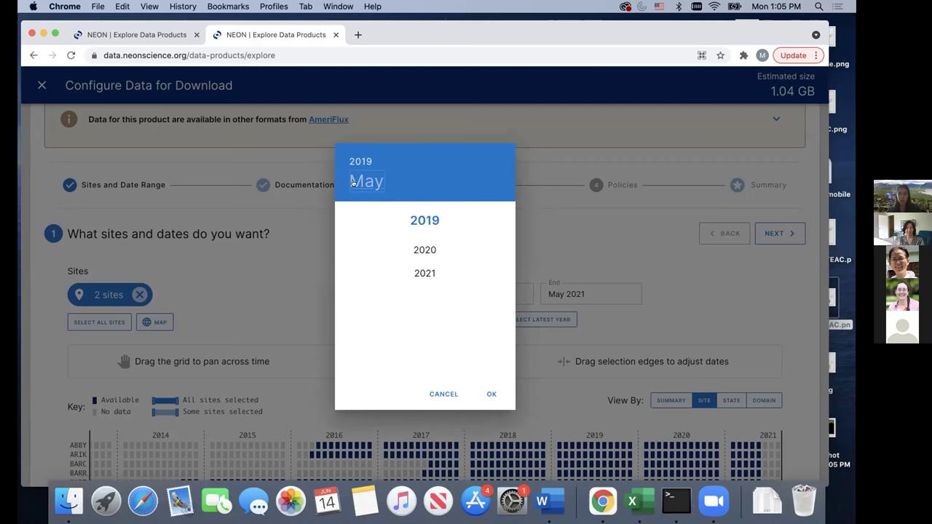
{"action": "left_click", "coordinate": [352, 182]}
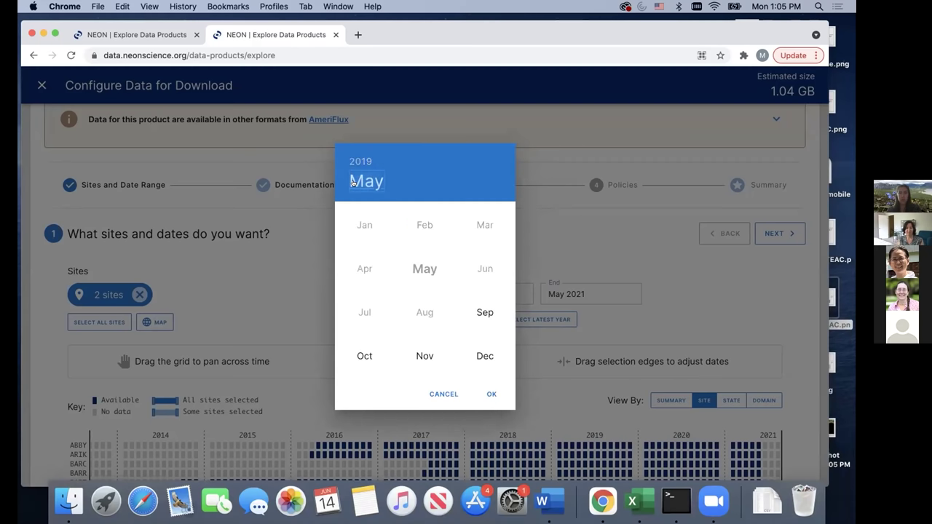
{"action": "left_click", "coordinate": [418, 354]}
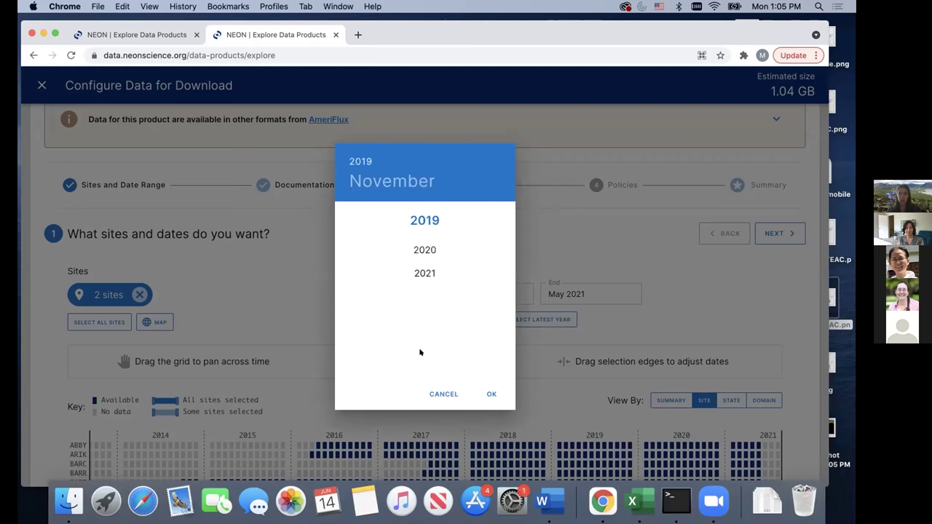
{"action": "left_click", "coordinate": [491, 395]}
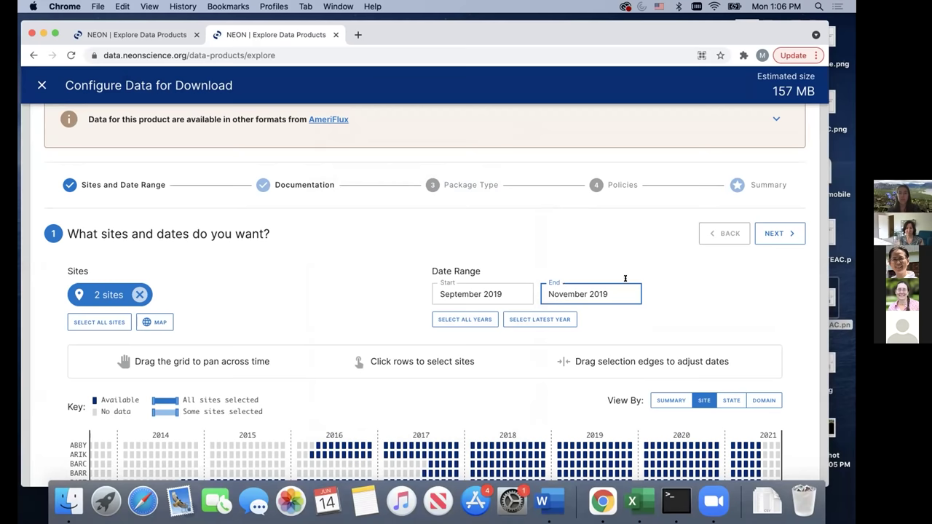
- Check the site and date selection in the availability grid and continue to the package type choice with documentation included
{"action": "scroll", "coordinate": [531, 319], "scroll_direction": "down", "scroll_amount": 10}
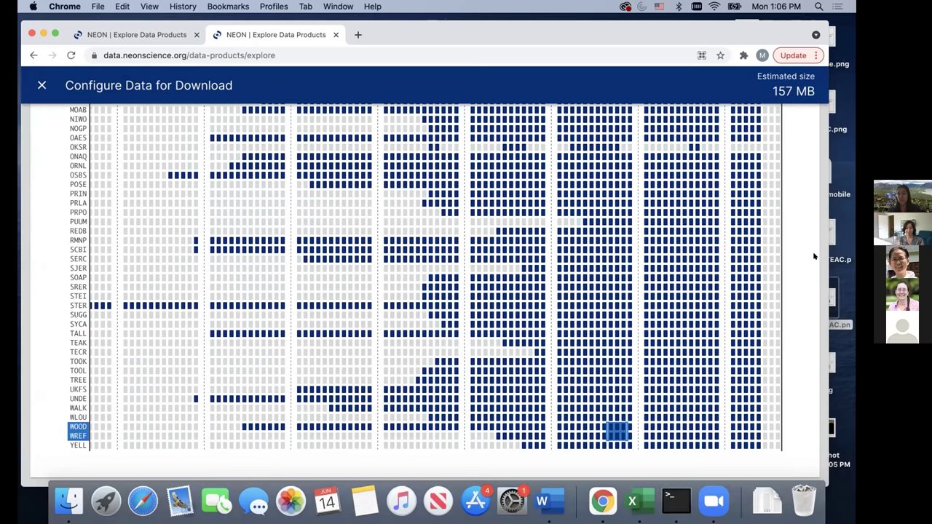
{"action": "scroll", "coordinate": [796, 250], "scroll_direction": "up", "scroll_amount": 15}
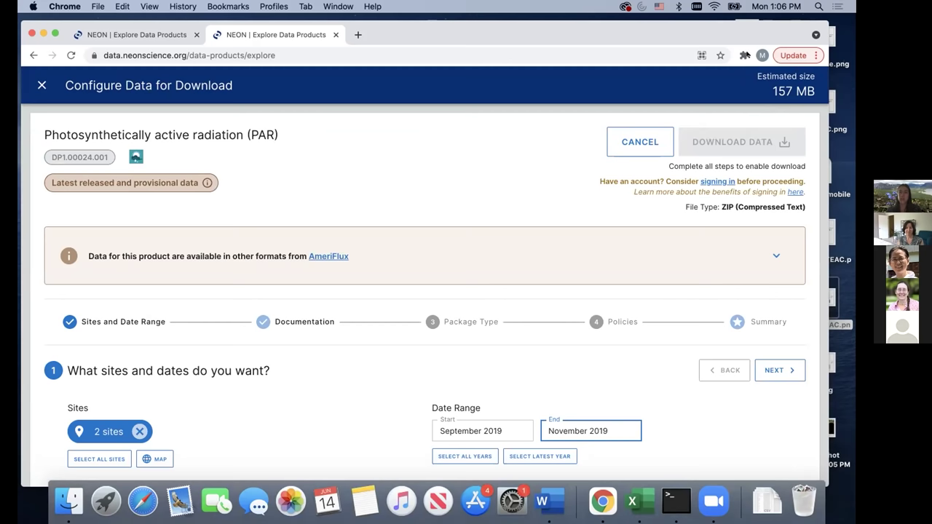
{"action": "scroll", "coordinate": [601, 349], "scroll_direction": "down", "scroll_amount": 1}
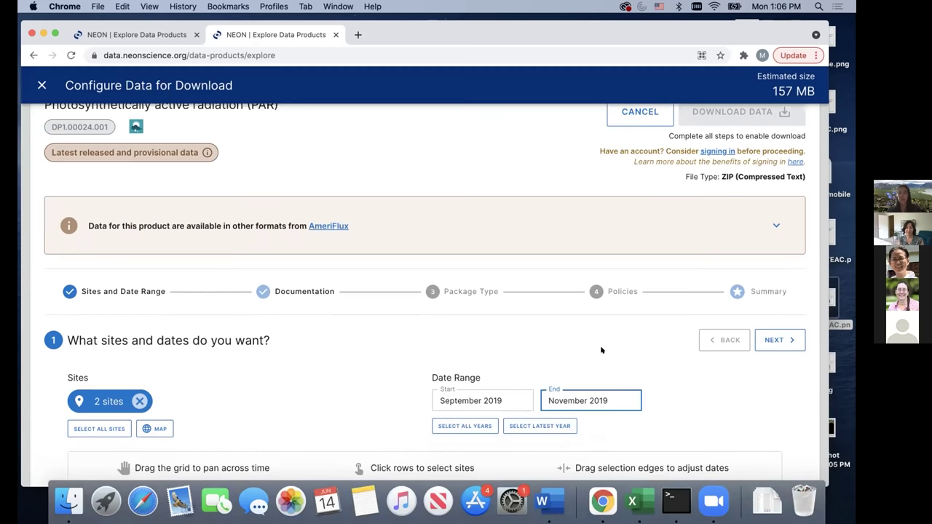
{"action": "scroll", "coordinate": [731, 377], "scroll_direction": "down", "scroll_amount": 1}
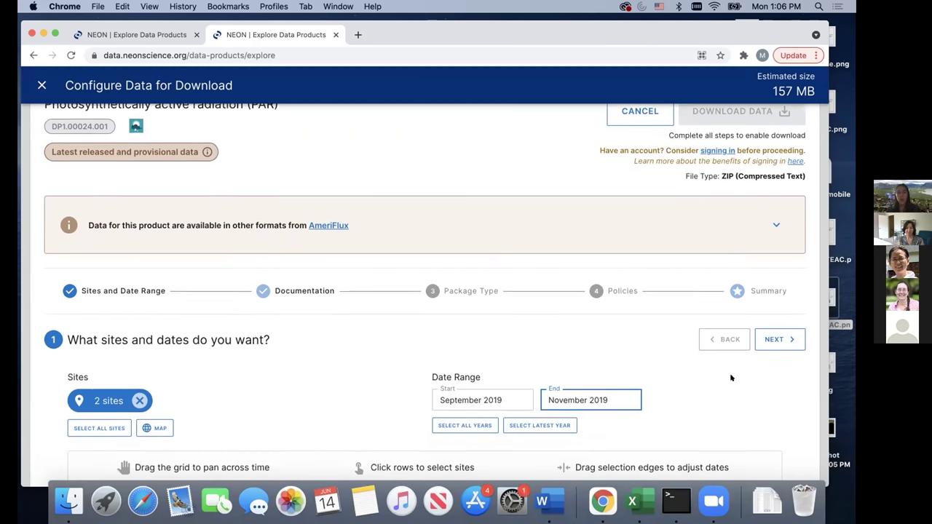
{"action": "scroll", "coordinate": [731, 377], "scroll_direction": "down", "scroll_amount": 1}
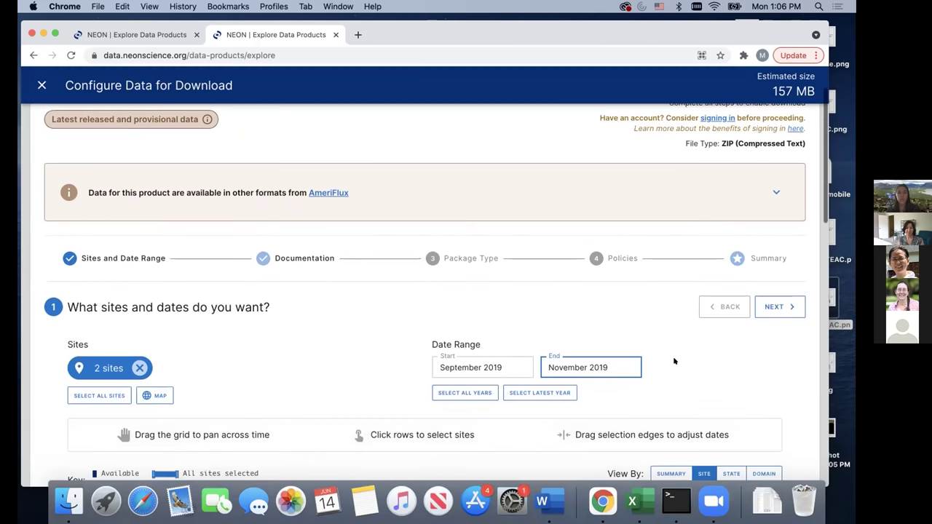
{"action": "left_click", "coordinate": [781, 305]}
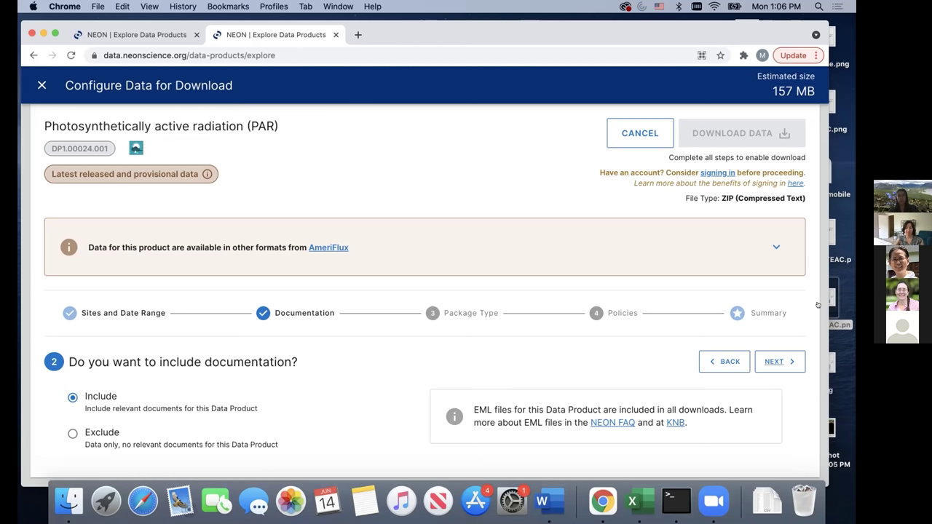
{"action": "left_click", "coordinate": [774, 362]}
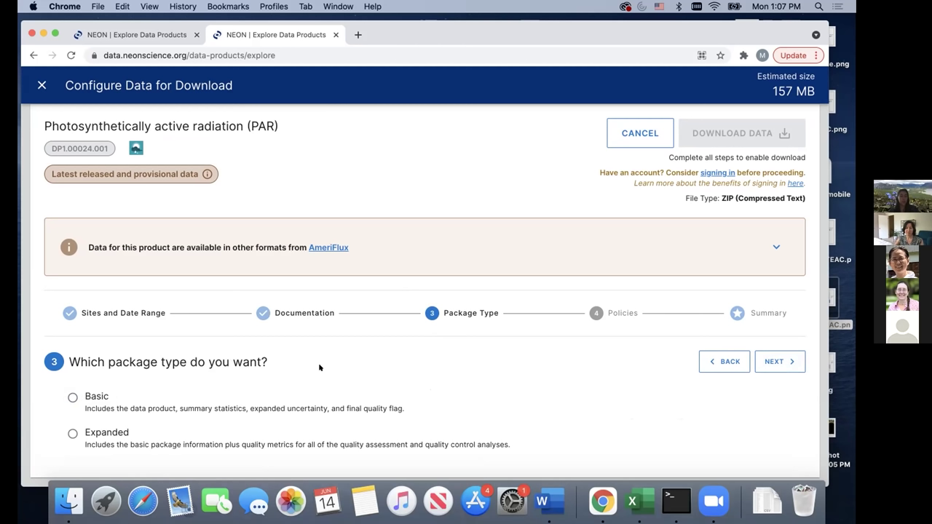
- Choose the Expanded package type and agree to the NEON Data Usage and Citation Policies
{"action": "left_click", "coordinate": [89, 435]}
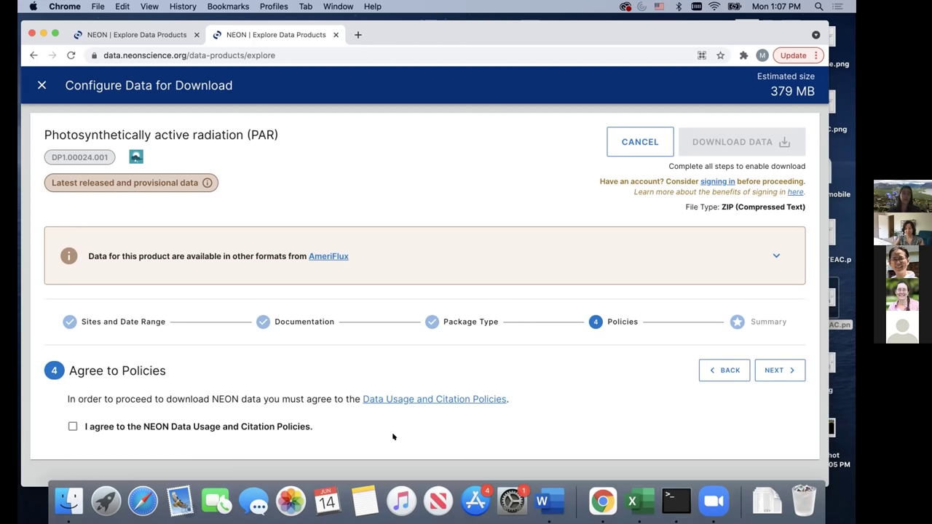
{"action": "left_click", "coordinate": [71, 426]}
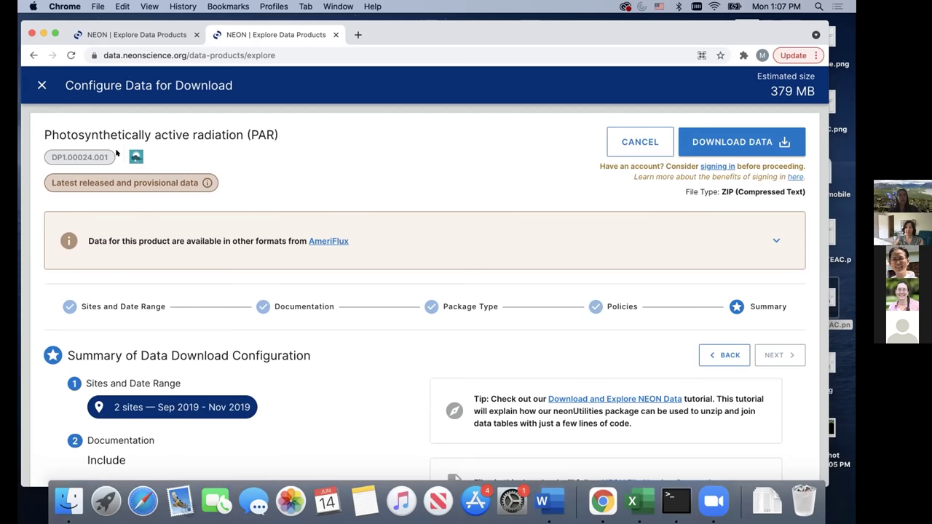
- Review the summary of the download configuration and download the photosynthetically active radiation (PAR) data
{"action": "scroll", "coordinate": [150, 325], "scroll_direction": "down", "scroll_amount": 5}
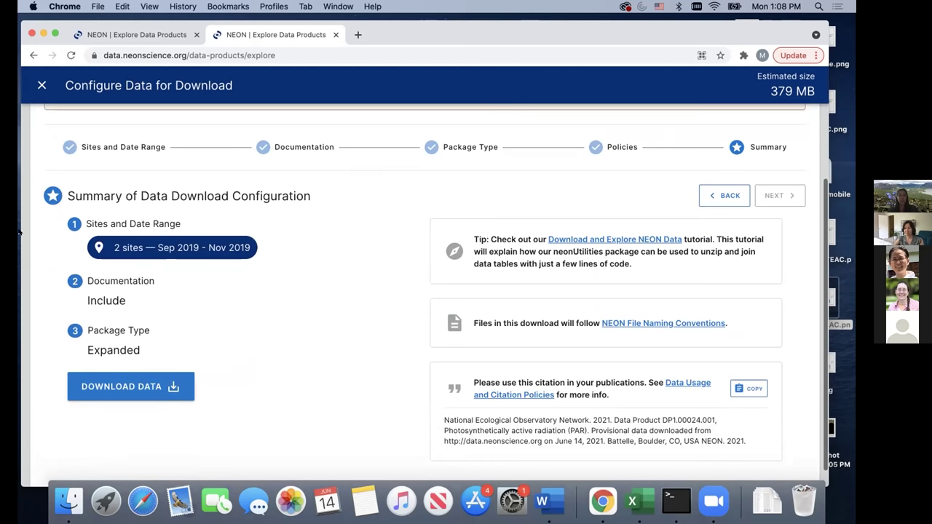
{"action": "scroll", "coordinate": [499, 408], "scroll_direction": "down", "scroll_amount": 1}
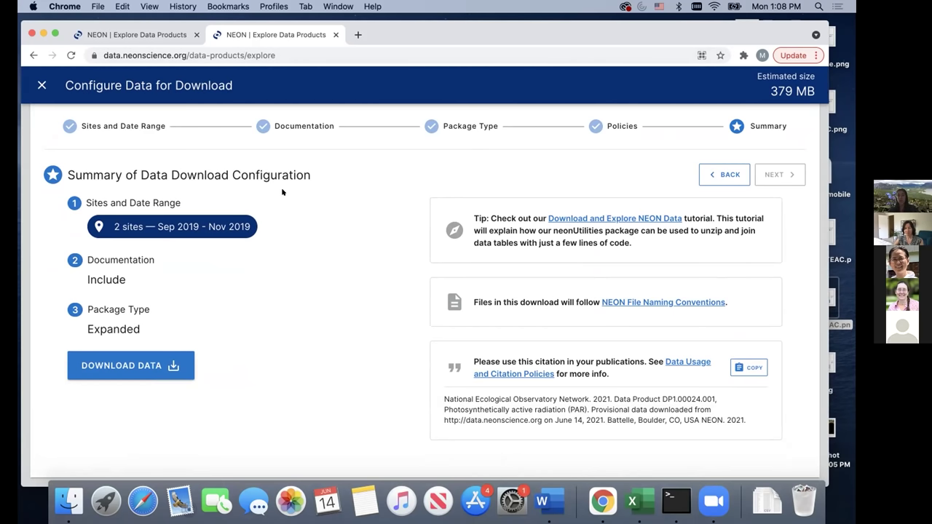
{"action": "scroll", "coordinate": [145, 345], "scroll_direction": "up", "scroll_amount": 4}
{"action": "scroll", "coordinate": [145, 344], "scroll_direction": "up", "scroll_amount": 2}
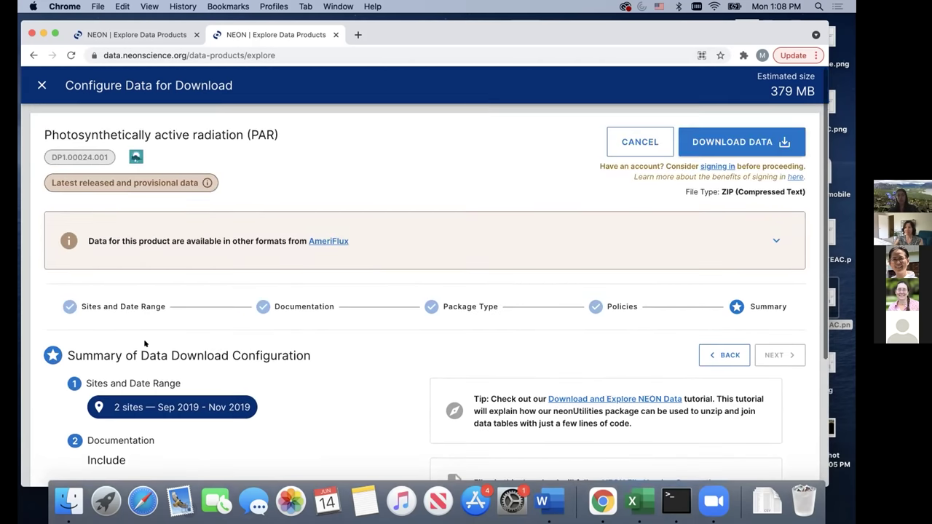
{"action": "scroll", "coordinate": [145, 343], "scroll_direction": "down", "scroll_amount": 5}
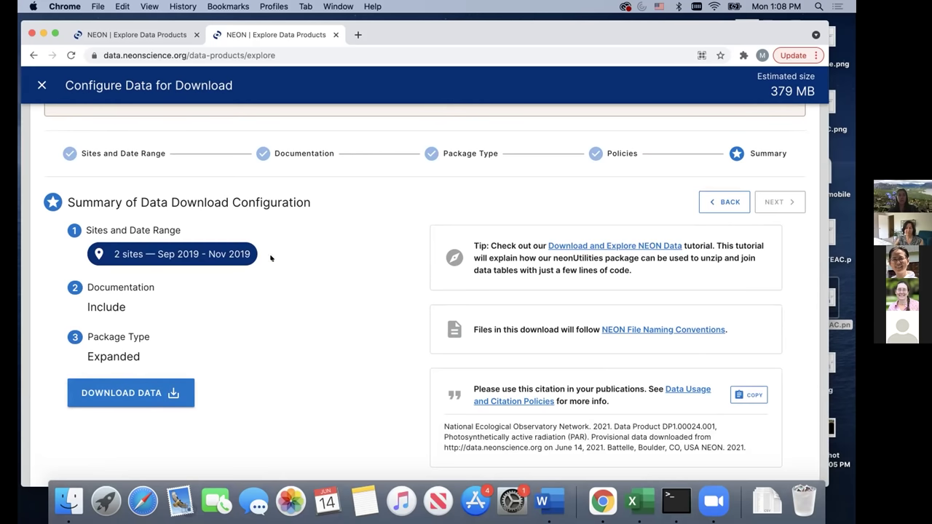
{"action": "scroll", "coordinate": [261, 328], "scroll_direction": "down", "scroll_amount": 1}
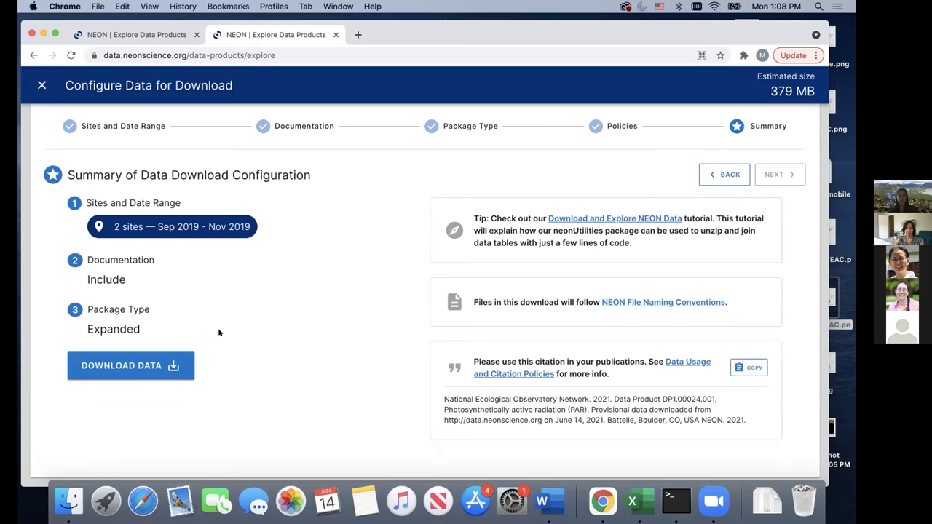
{"action": "left_click", "coordinate": [120, 366]}
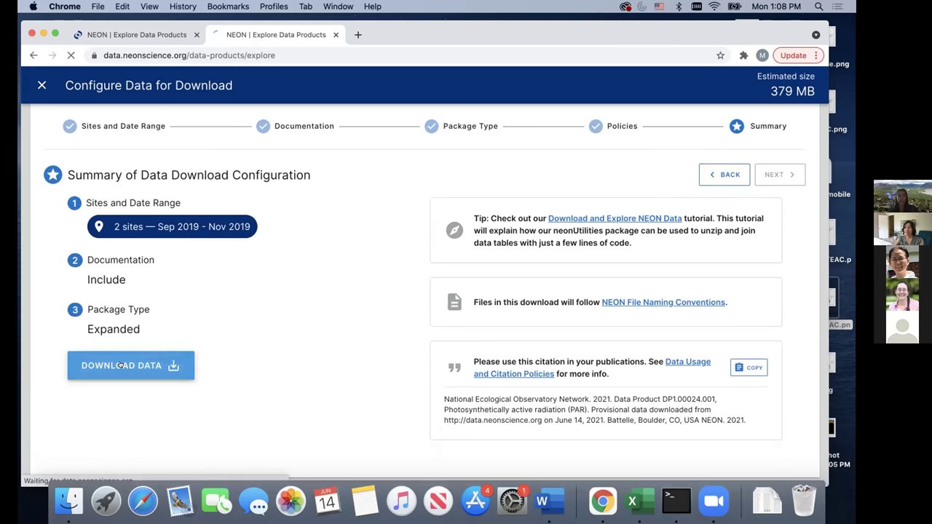
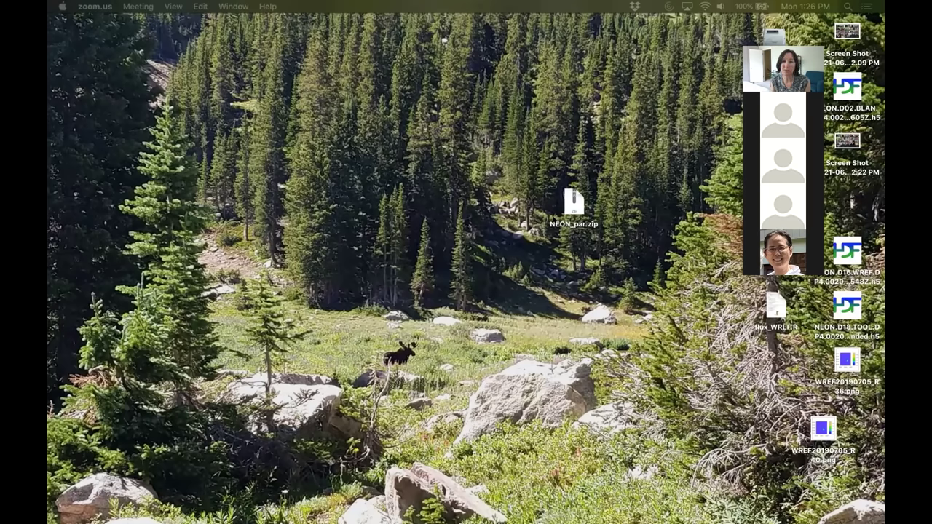
- Extract NEON_par.zip on the desktop and open the resulting NEON_par folder, widening its Name column to show the full names
{"action": "double_click", "coordinate": [575, 205]}
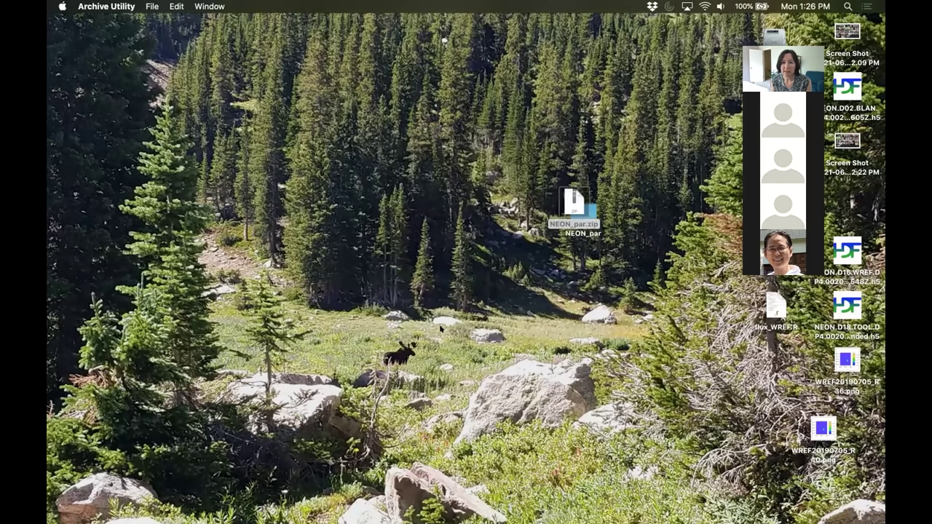
{"action": "left_click_drag", "start_coordinate": [582, 213], "coordinate": [529, 268]}
{"action": "double_click", "coordinate": [529, 269]}
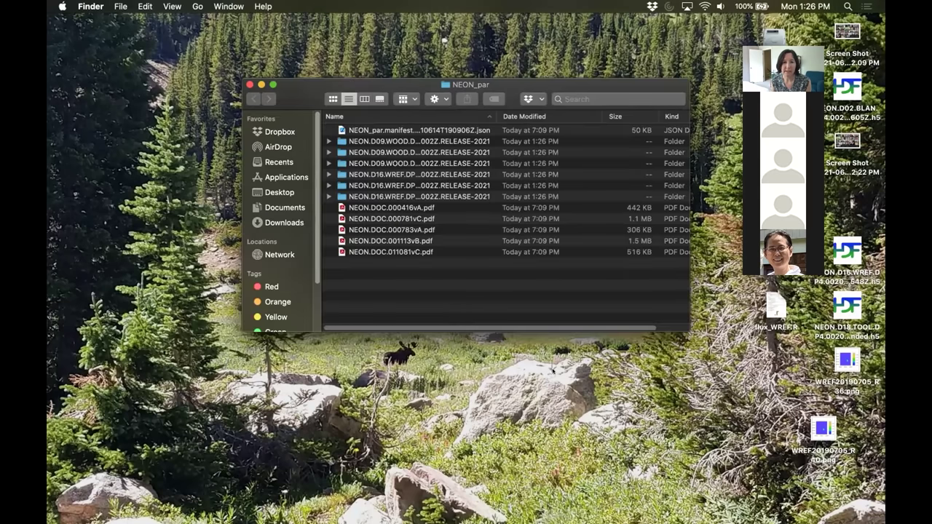
{"action": "left_click_drag", "start_coordinate": [499, 115], "coordinate": [657, 115]}
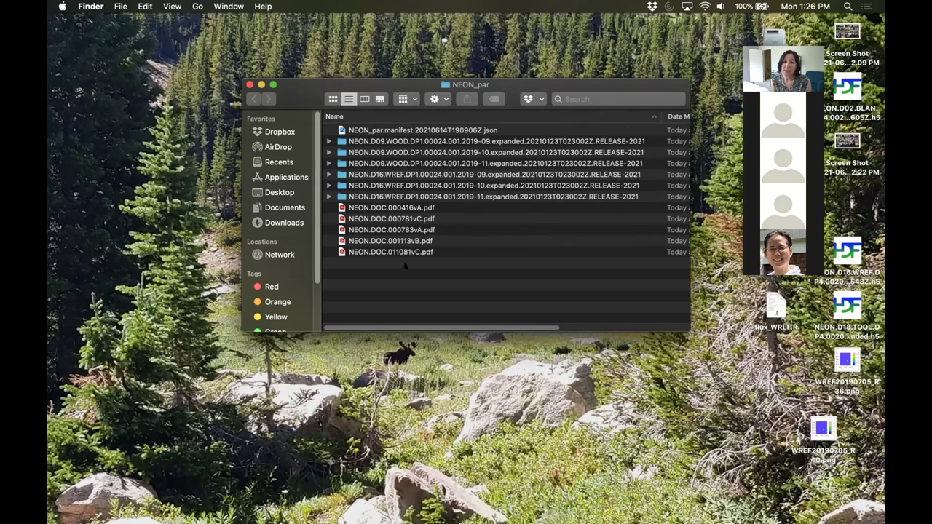
- Open NEON.DOC.001113vB.pdf to examine the quality flags and quality metrics document, and close it
{"action": "left_click", "coordinate": [377, 239]}
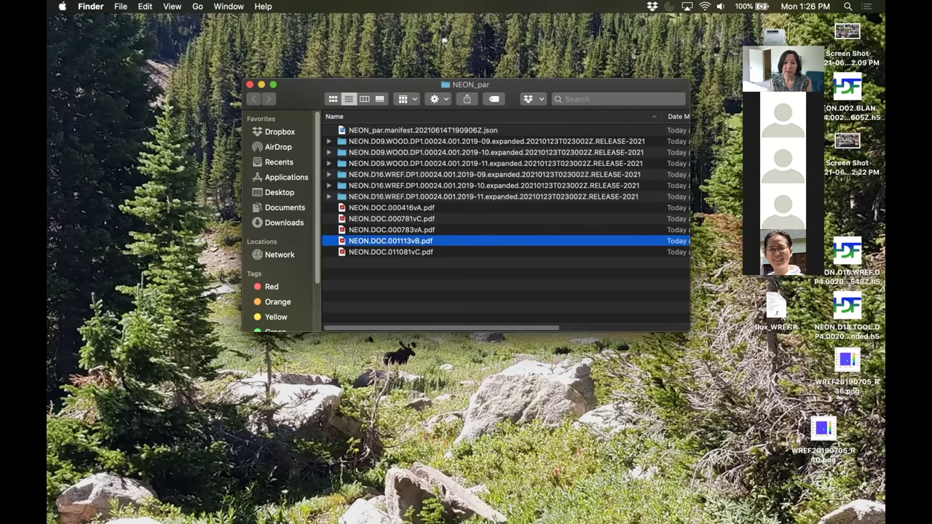
{"action": "key", "text": "space"}
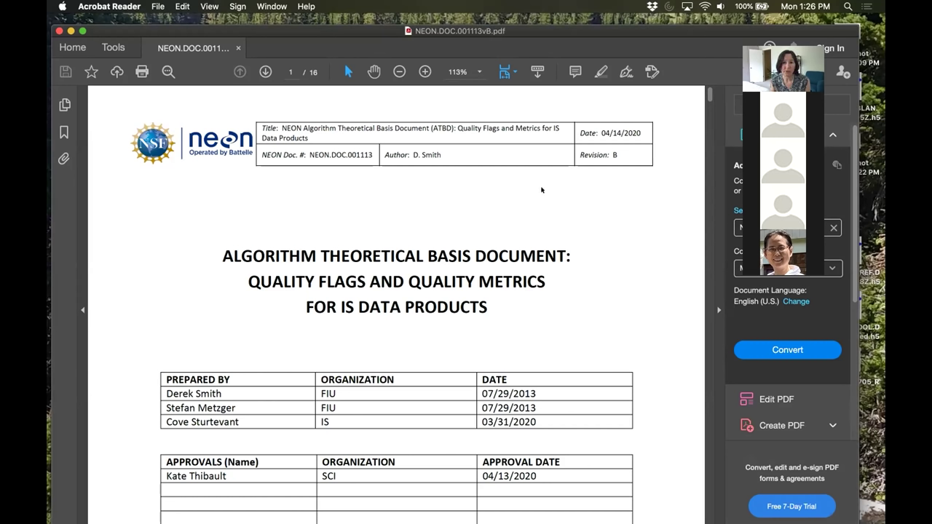
{"action": "key", "text": "super+w"}
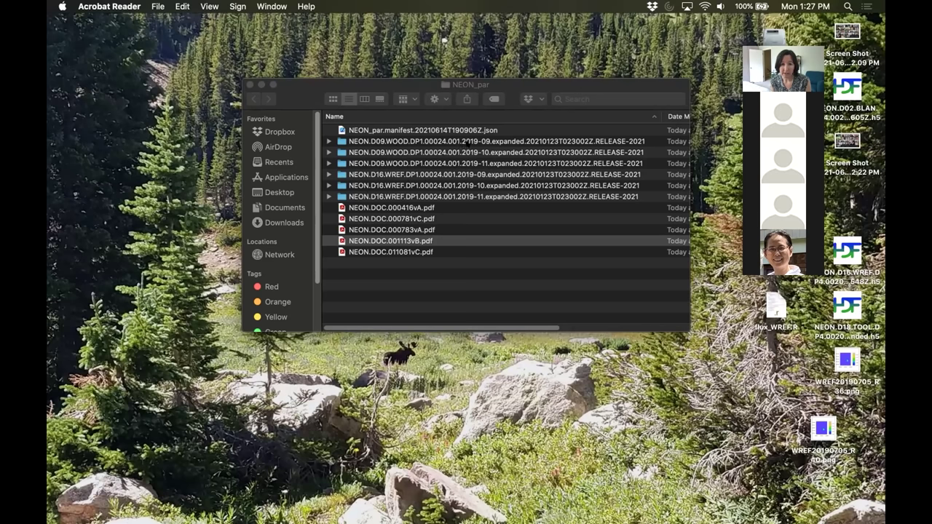
- Open the WOOD site's 2019-09 expanded data folder and widen its Name column to show the full file names
{"action": "left_click", "coordinate": [461, 146]}
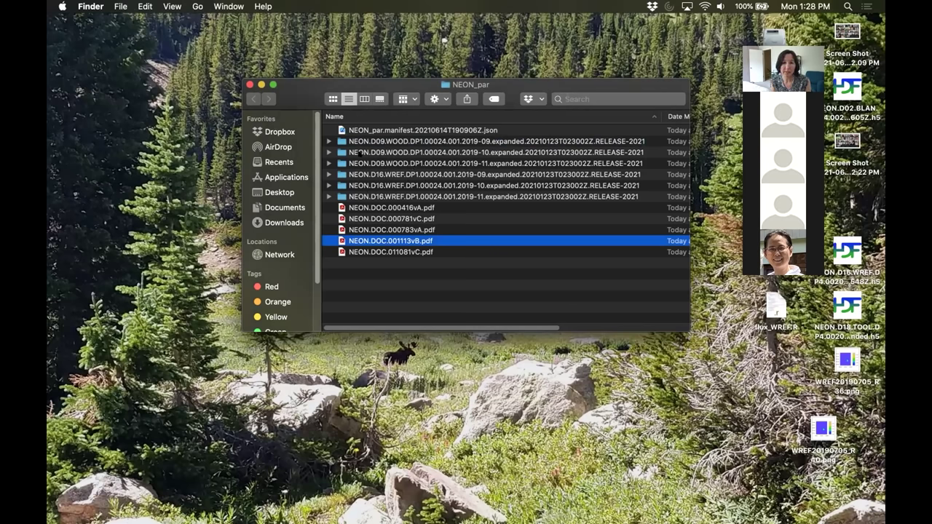
{"action": "double_click", "coordinate": [338, 143]}
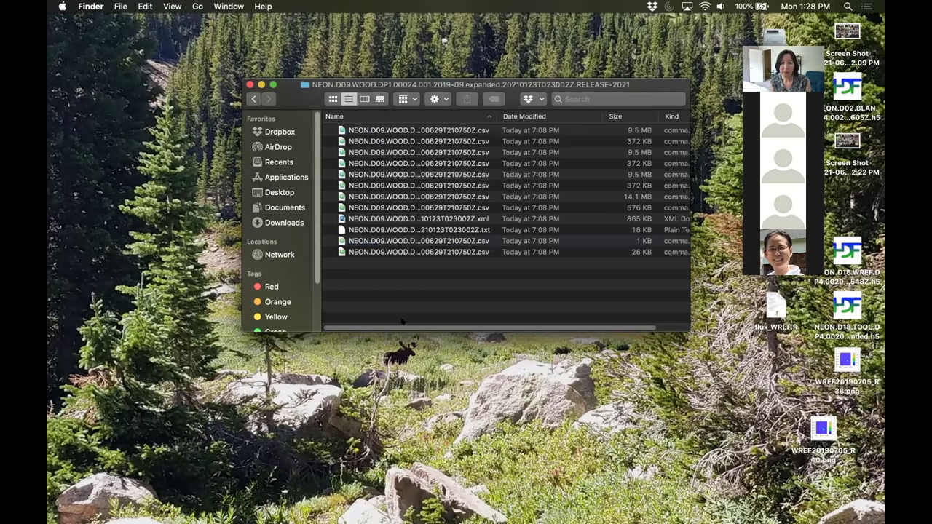
{"action": "left_click_drag", "start_coordinate": [492, 109], "coordinate": [717, 115]}
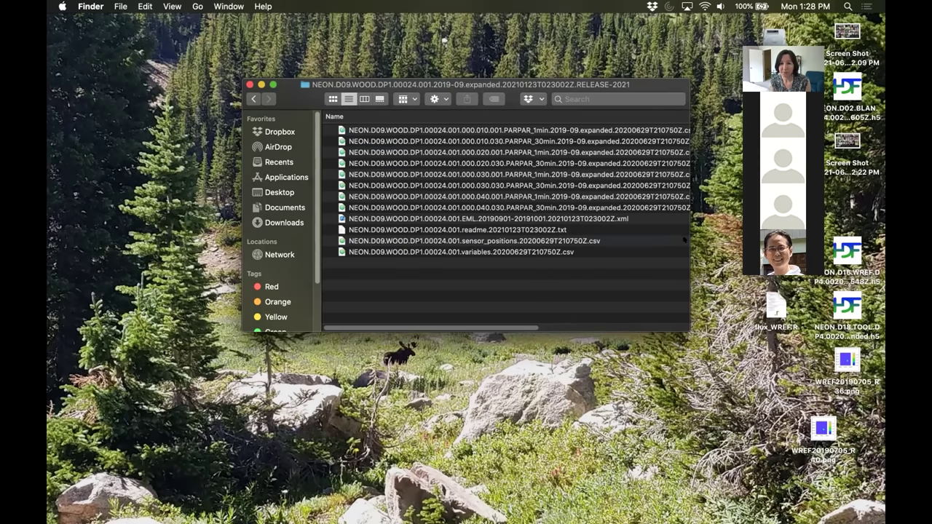
- Enlarge the WOOD 2019-09 folder window to fit the full file names and select the 000.010.001 PARPAR_1min CSV file
{"action": "left_click_drag", "start_coordinate": [689, 238], "coordinate": [740, 238]}
{"action": "left_click_drag", "start_coordinate": [666, 84], "coordinate": [626, 88]}
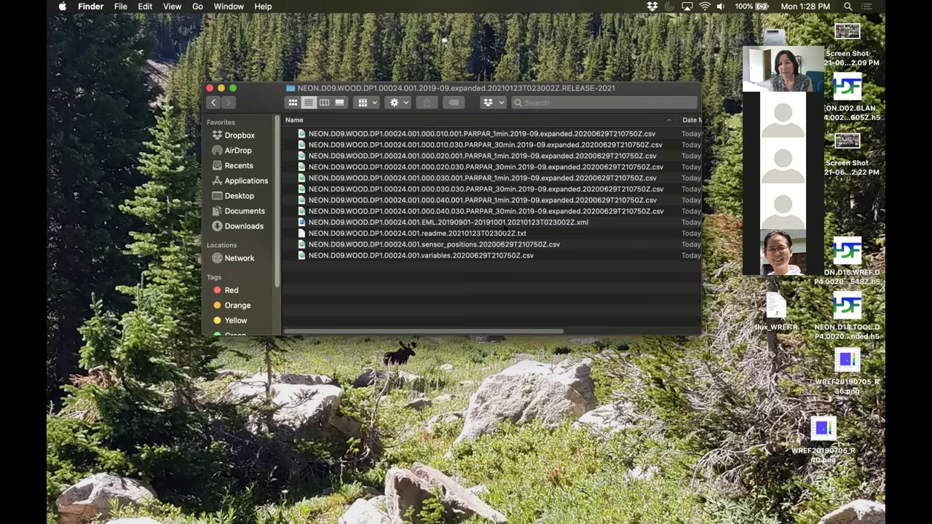
{"action": "left_click", "coordinate": [493, 135]}
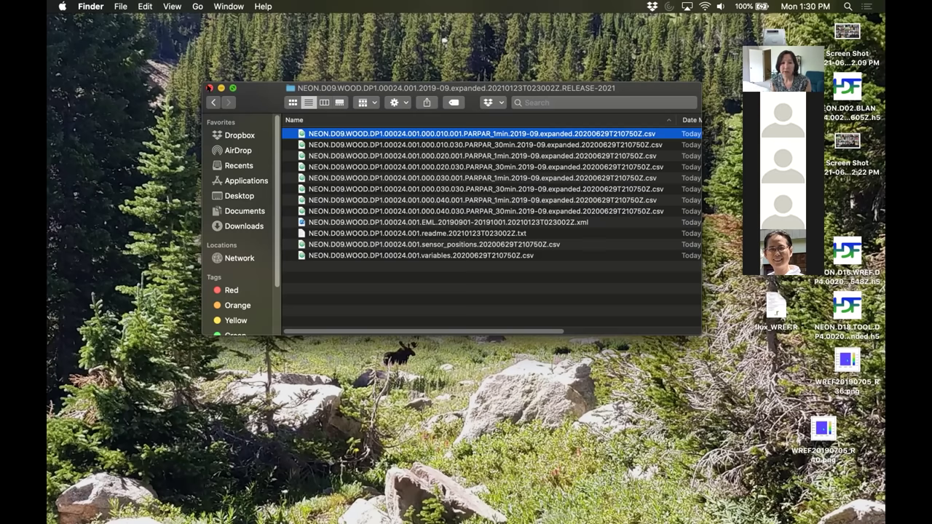
- Close the WOOD folder window and move the extracted NEON_par folder from the desktop to the Trash
{"action": "left_click", "coordinate": [209, 88]}
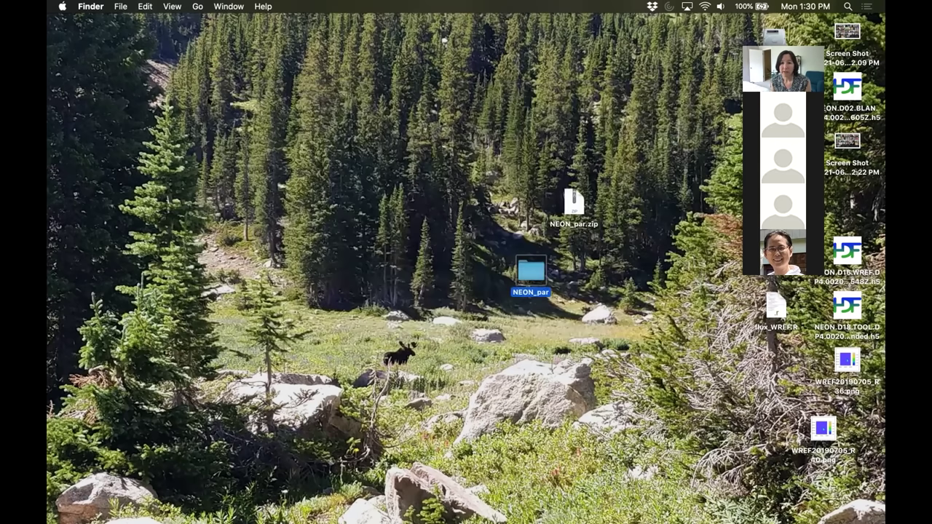
{"action": "right_click", "coordinate": [527, 273]}
{"action": "left_click", "coordinate": [572, 241]}
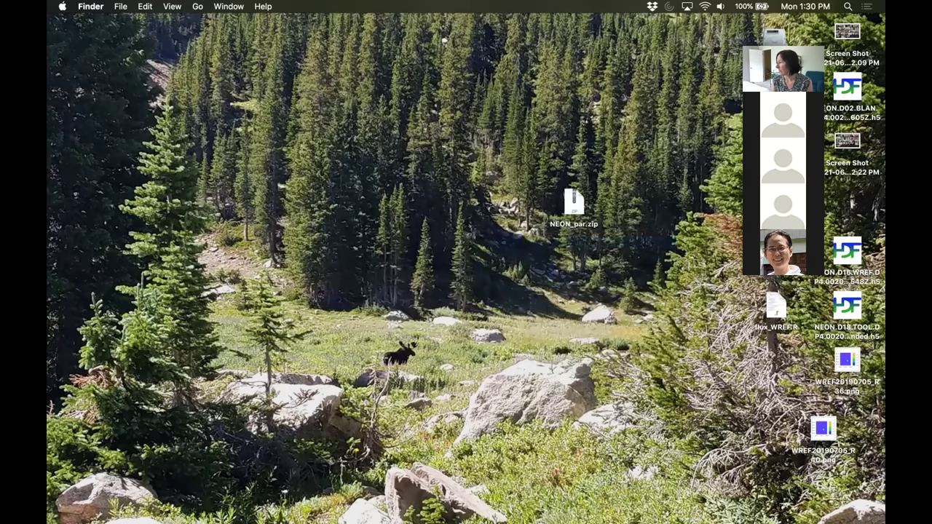
- Switch to RStudio and begin the explore_live.R script with the comment "# load packages"
{"action": "key", "text": "super+Tab"}
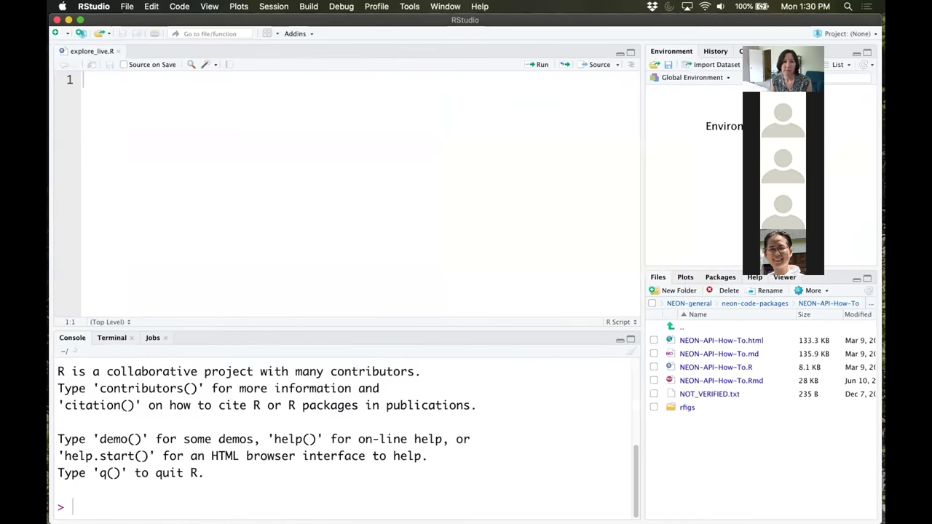
{"action": "left_click", "coordinate": [310, 180]}
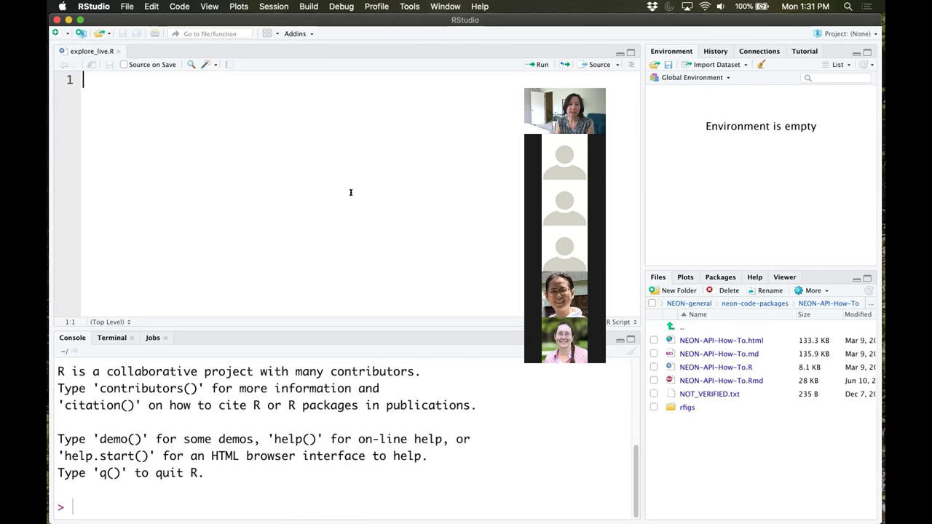
{"action": "type", "text": "#"}
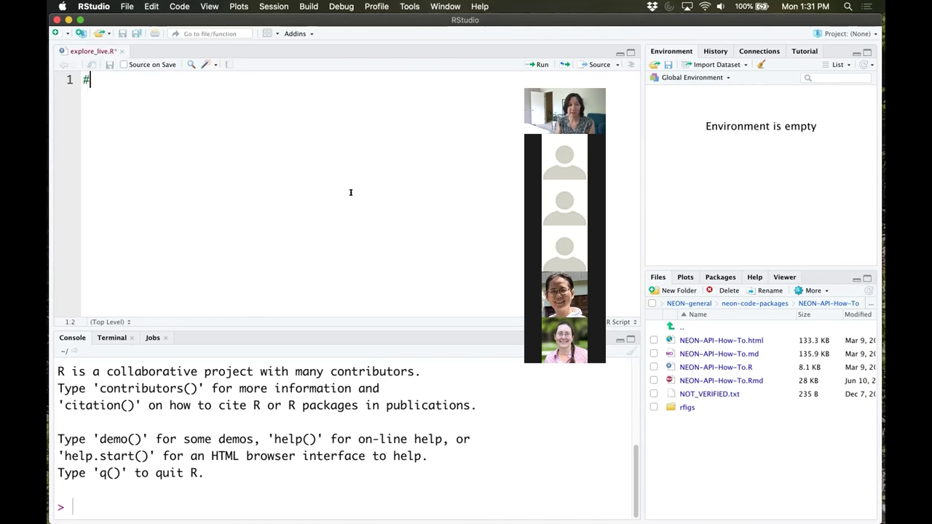
{"action": "type", "text": " load packages"}
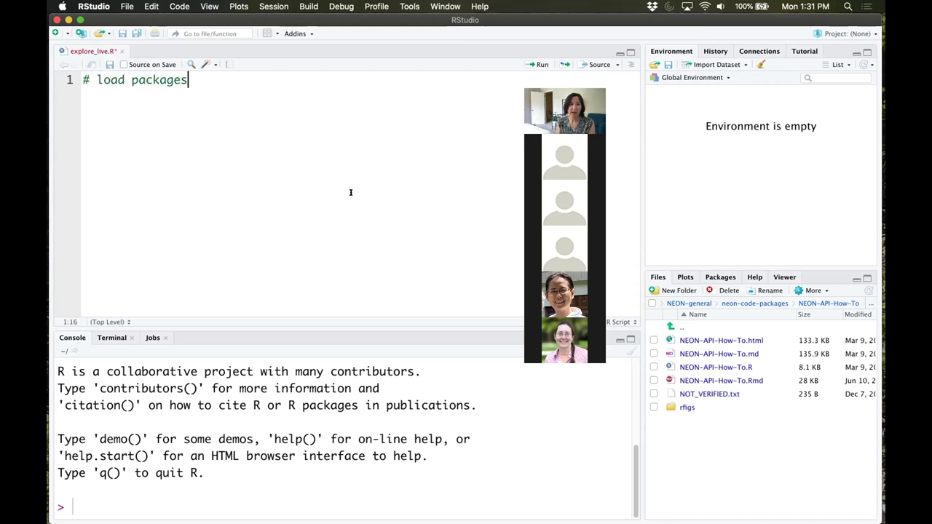
{"action": "key", "text": "Return"}
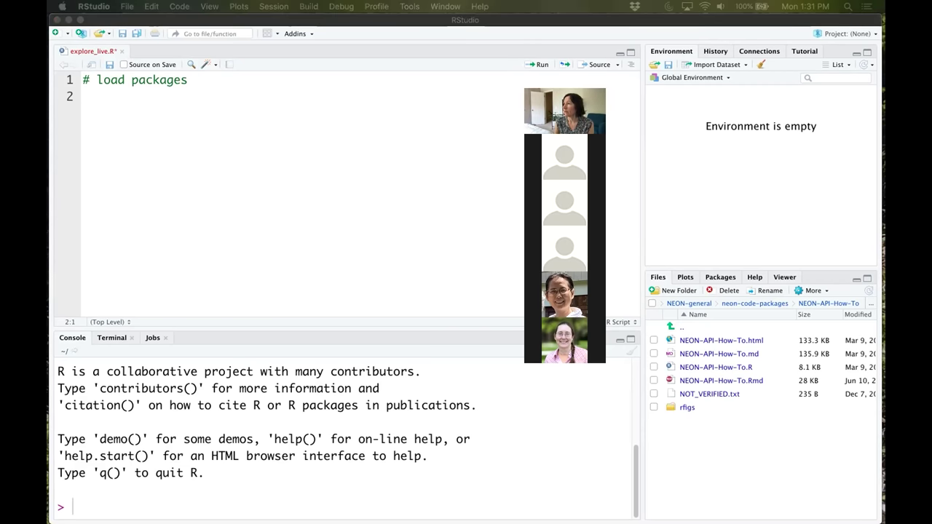
- Switch to Chrome, open the neonUtilities tutorial linked in the 13:30 schedule entry, review its introduction, and move the browser window aside
{"action": "key", "text": "super+Tab"}
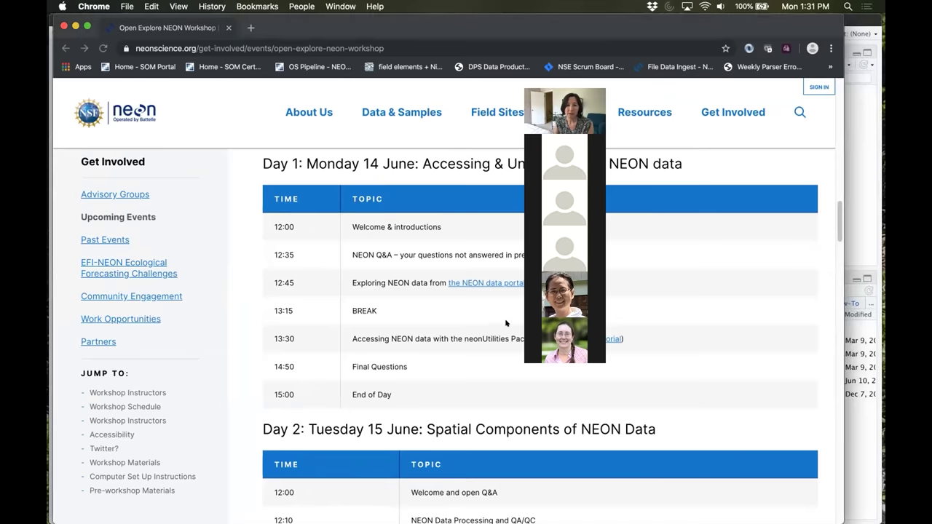
{"action": "left_click", "coordinate": [609, 339]}
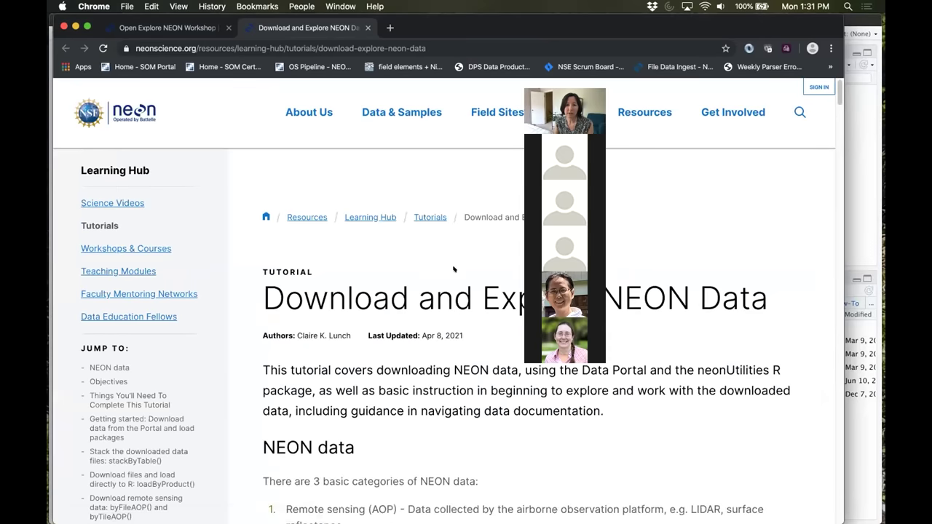
{"action": "scroll", "coordinate": [247, 324], "scroll_direction": "down", "scroll_amount": 3}
{"action": "scroll", "coordinate": [237, 323], "scroll_direction": "down", "scroll_amount": 4}
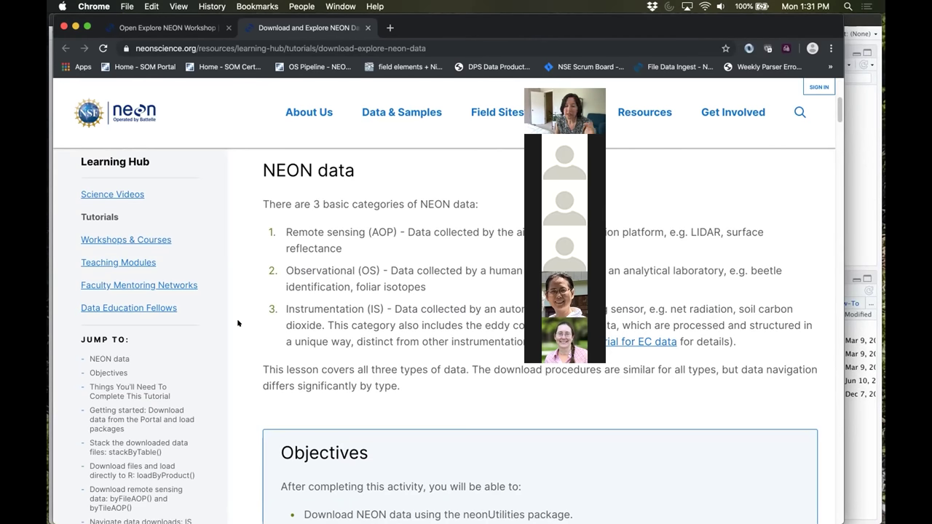
{"action": "scroll", "coordinate": [238, 324], "scroll_direction": "down", "scroll_amount": 1}
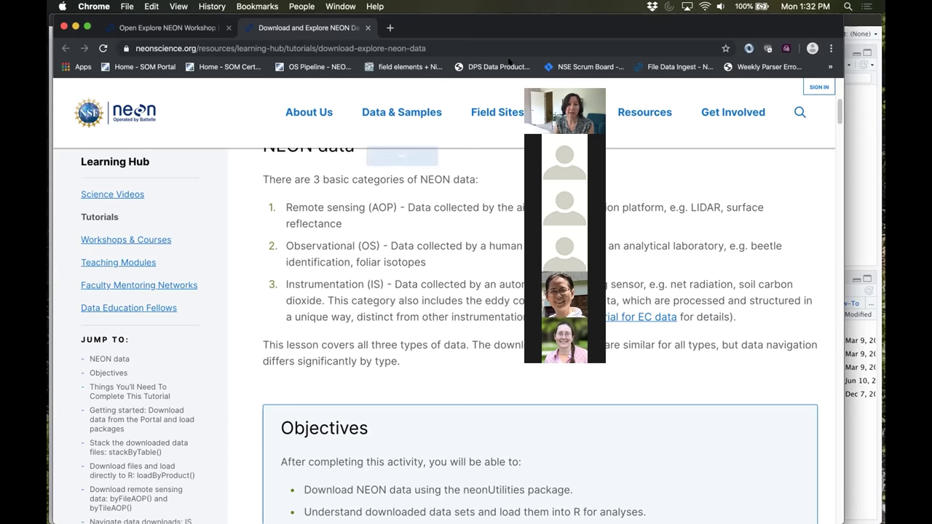
{"action": "double_click", "coordinate": [600, 23]}
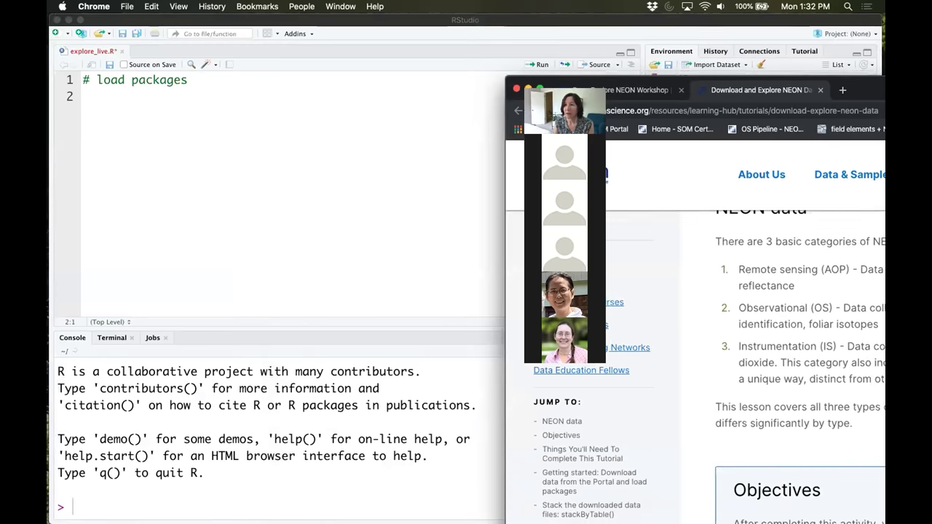
- Return to RStudio and add library(neonUtilities) and library(raster) on separate lines below the "# load packages" comment
{"action": "left_click", "coordinate": [198, 100]}
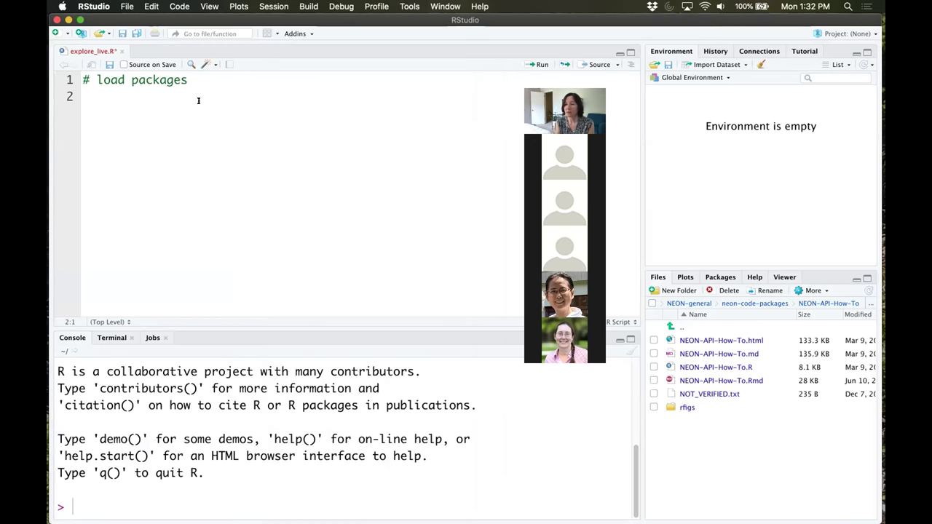
{"action": "type", "text": "library(neonU"}
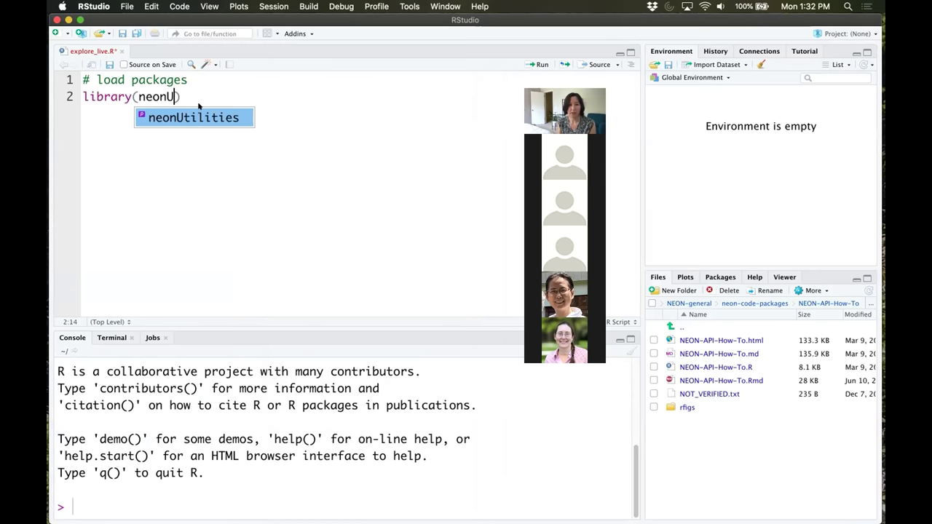
{"action": "key", "text": "Tab"}
{"action": "key", "text": "Right"}
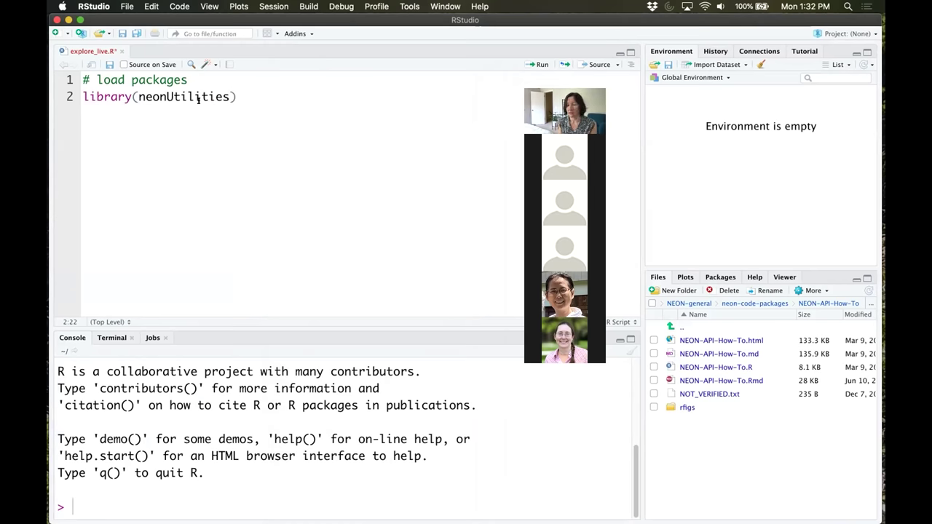
{"action": "key", "text": "Return"}
{"action": "type", "text": "l"}
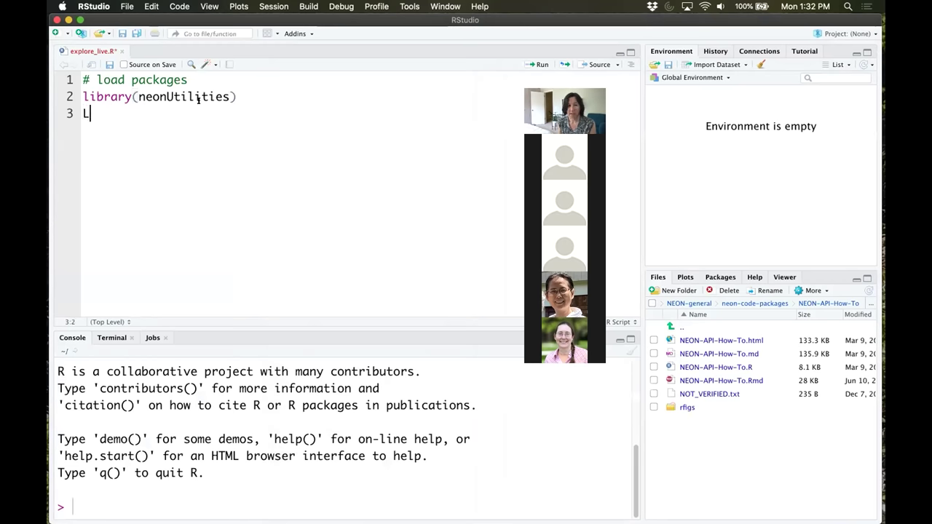
{"action": "type", "text": "ibrary"}
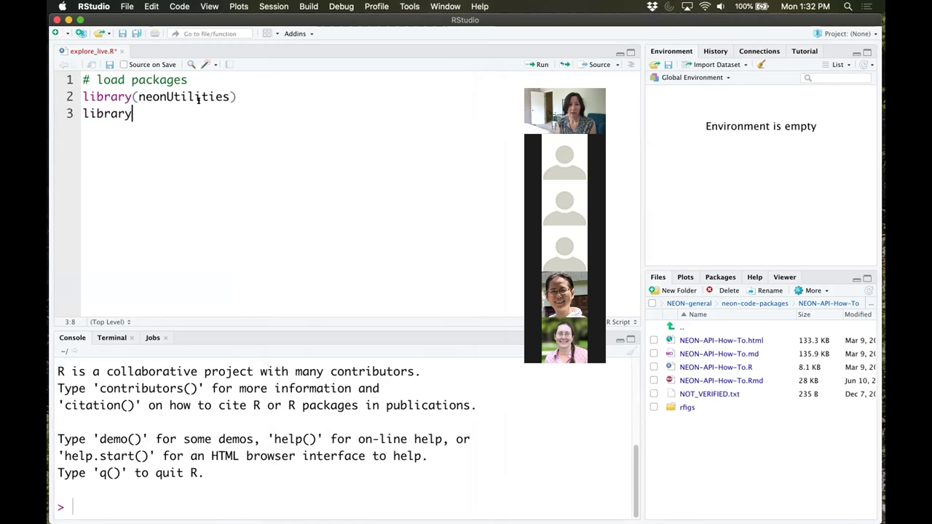
{"action": "key", "text": "Tab"}
{"action": "type", "text": "ras"}
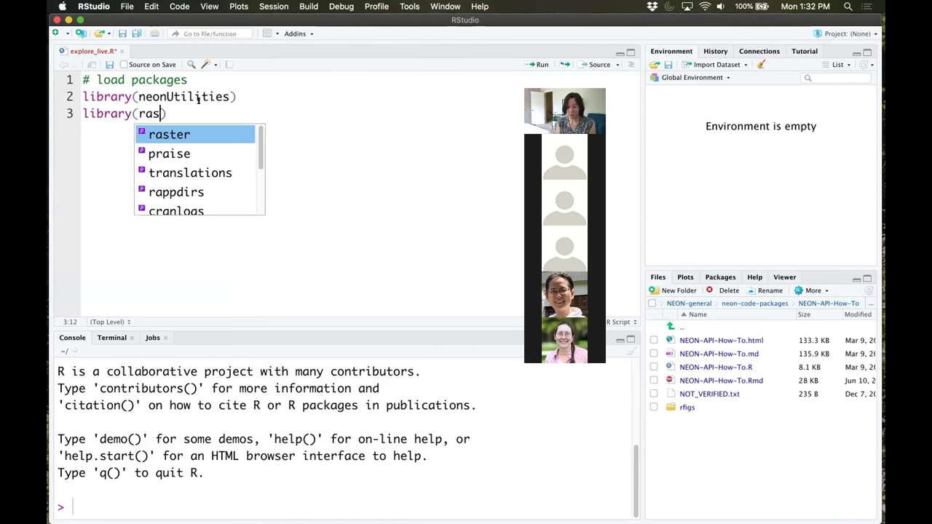
{"action": "type", "text": "t"}
{"action": "key", "text": "Tab"}
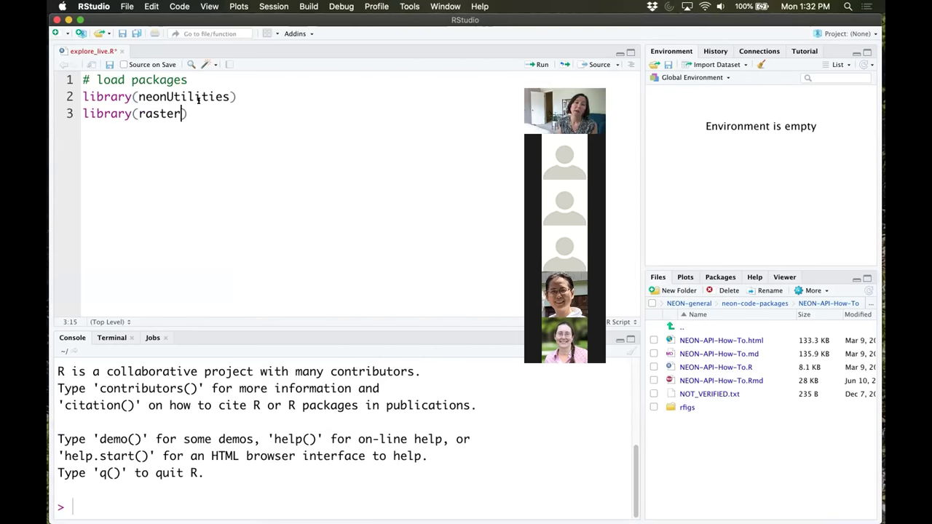
- Run the library(neonUtilities) and library(raster) lines from the script, and add a blank line below them
{"action": "left_click", "coordinate": [237, 95]}
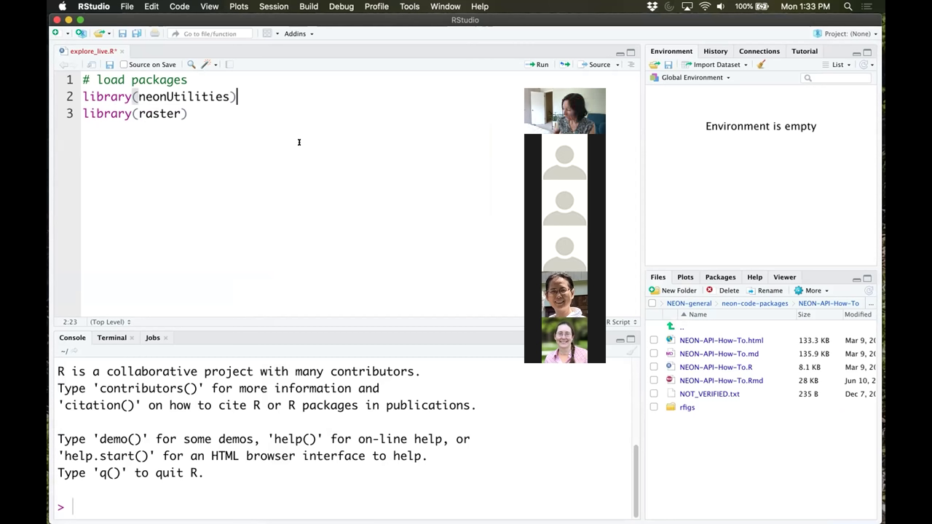
{"action": "key", "text": "Down"}
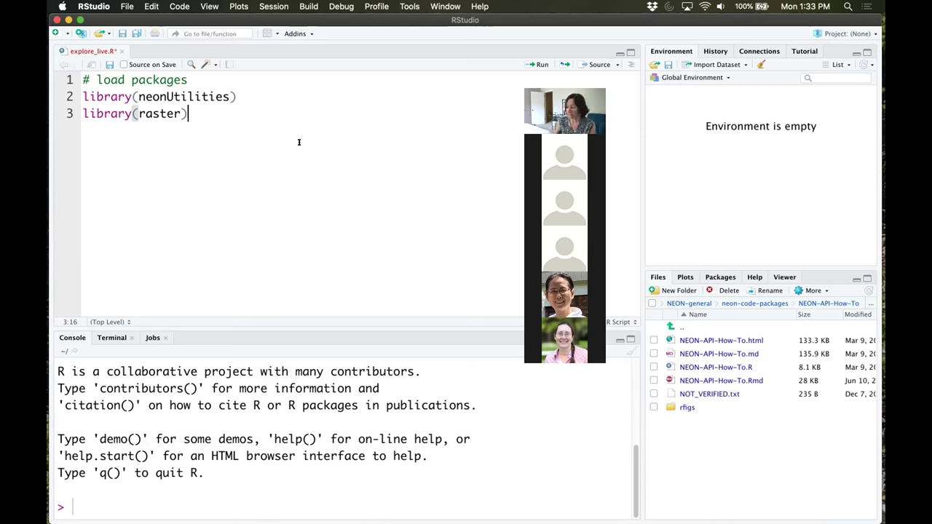
{"action": "key", "text": "Up"}
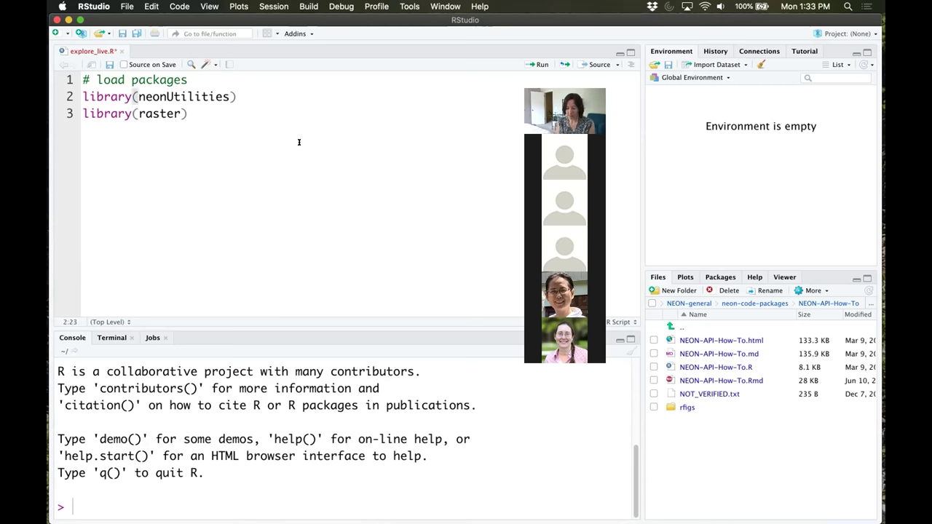
{"action": "key", "text": "super+Return"}
{"action": "key", "text": "super+Return"}
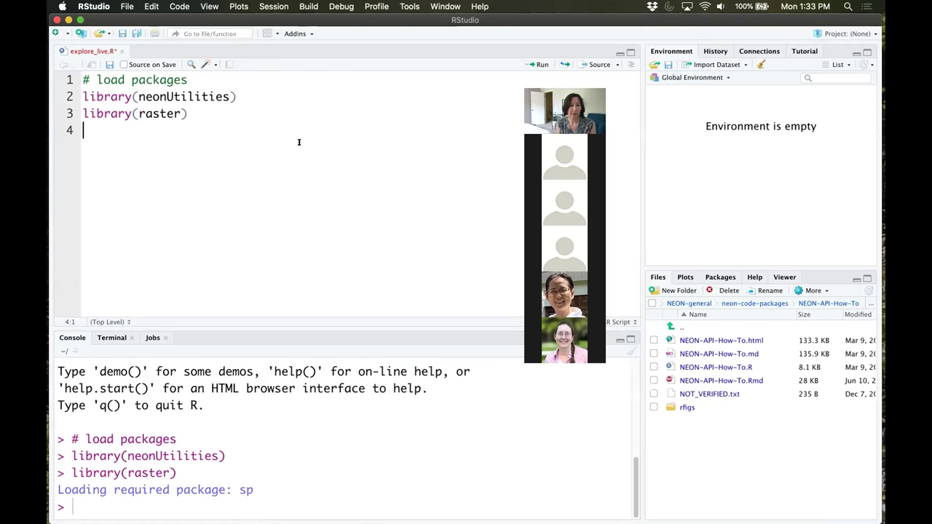
{"action": "key", "text": "Return"}
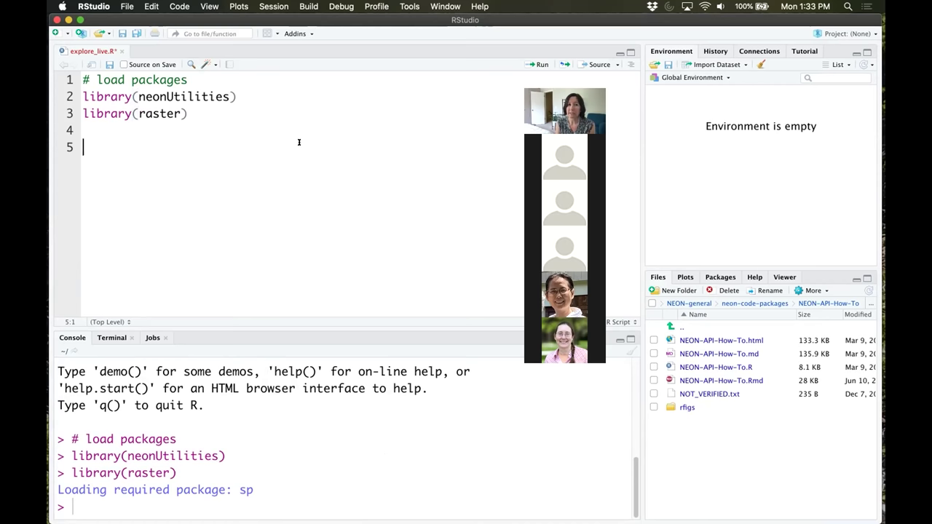
- Insert install.packages("neonUtilities") as the first line of the script, with a blank line separating it from the "# load packages" comment
{"action": "key", "text": "super+Up"}
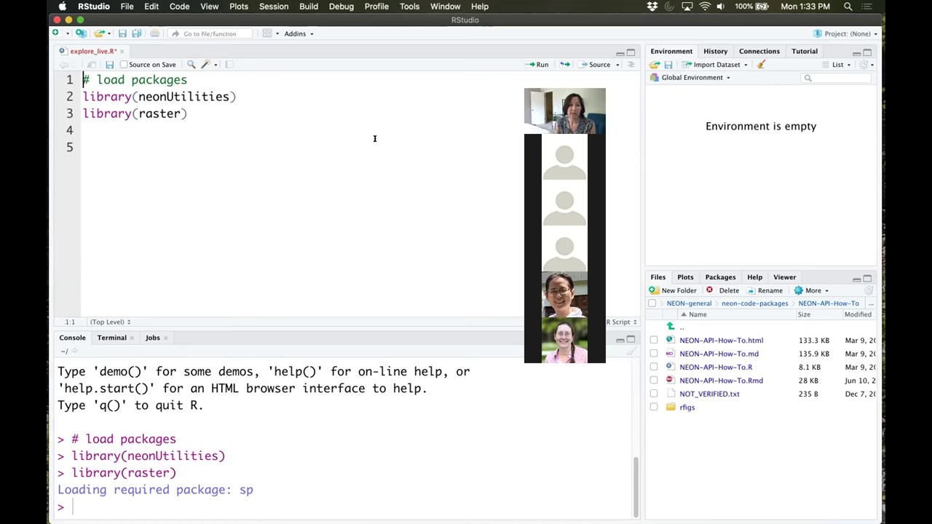
{"action": "key", "text": "Return"}
{"action": "key", "text": "Return"}
{"action": "key", "text": "Up"}
{"action": "key", "text": "Up"}
{"action": "type", "text": "insta"}
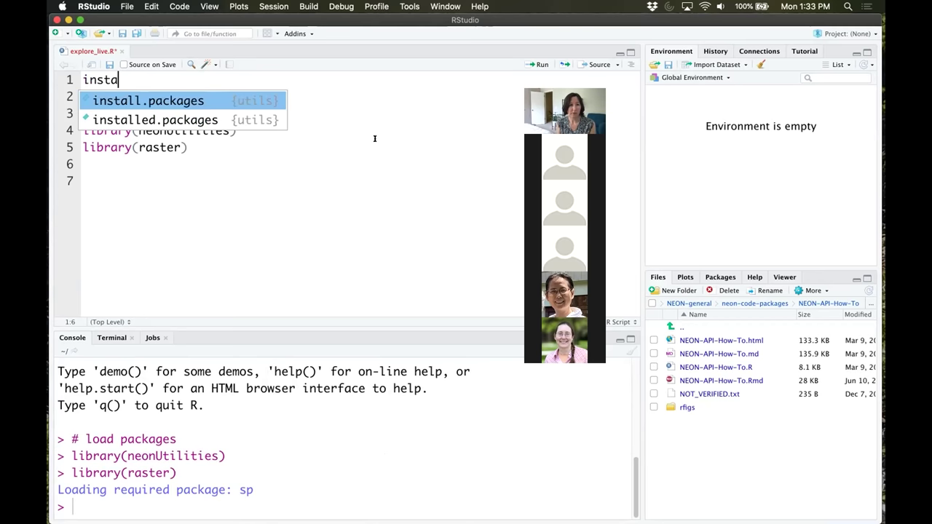
{"action": "key", "text": "Return"}
{"action": "type", "text": "\"neonUtilities"}
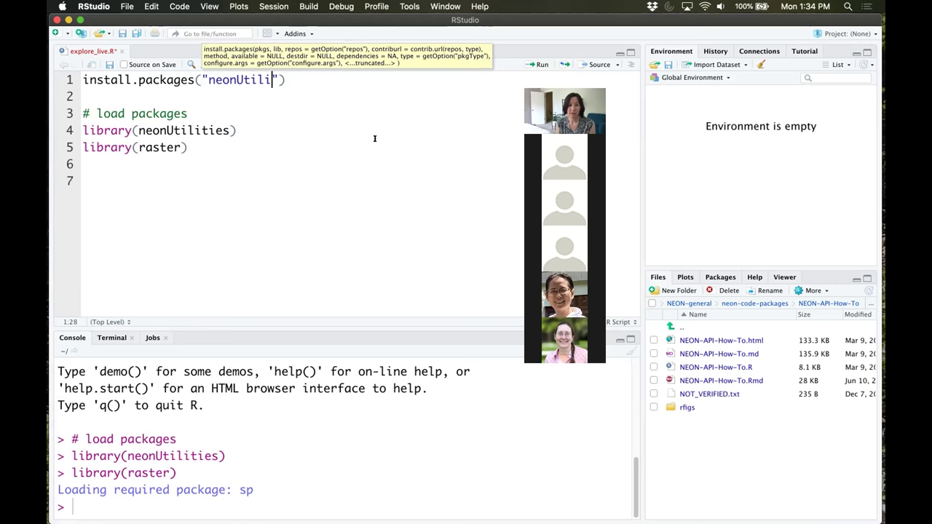
{"action": "key", "text": "Right"}
{"action": "key", "text": "Right"}
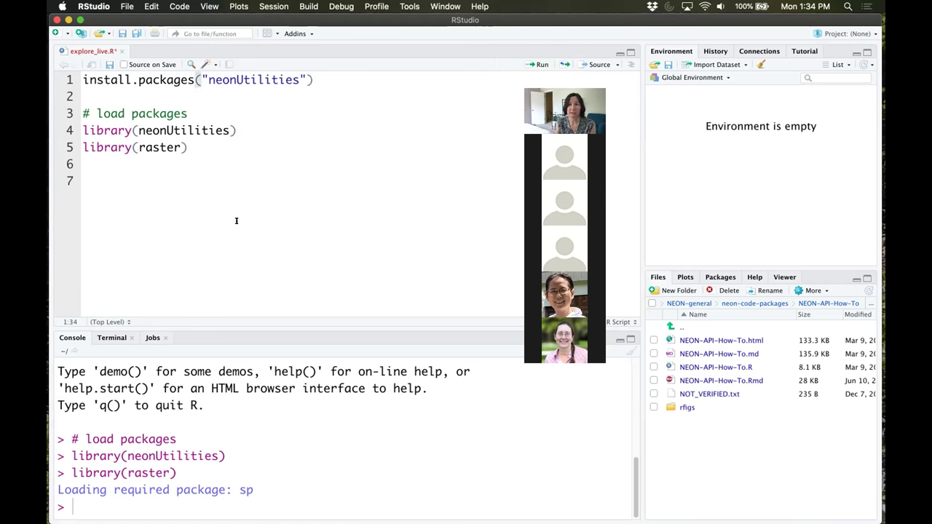
- Add the comment "# merge files from the PAR download" below the library lines in the script, followed by a new line
{"action": "left_click", "coordinate": [358, 246]}
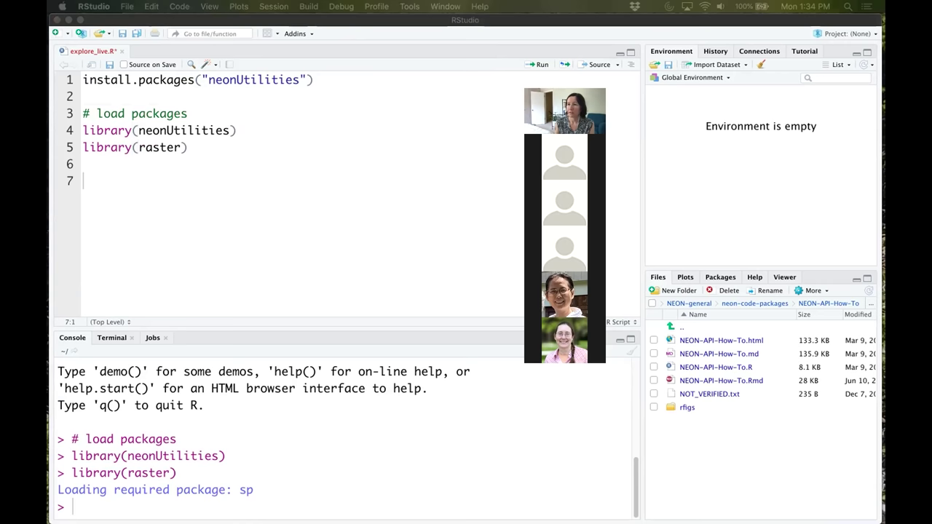
{"action": "left_click", "coordinate": [189, 181]}
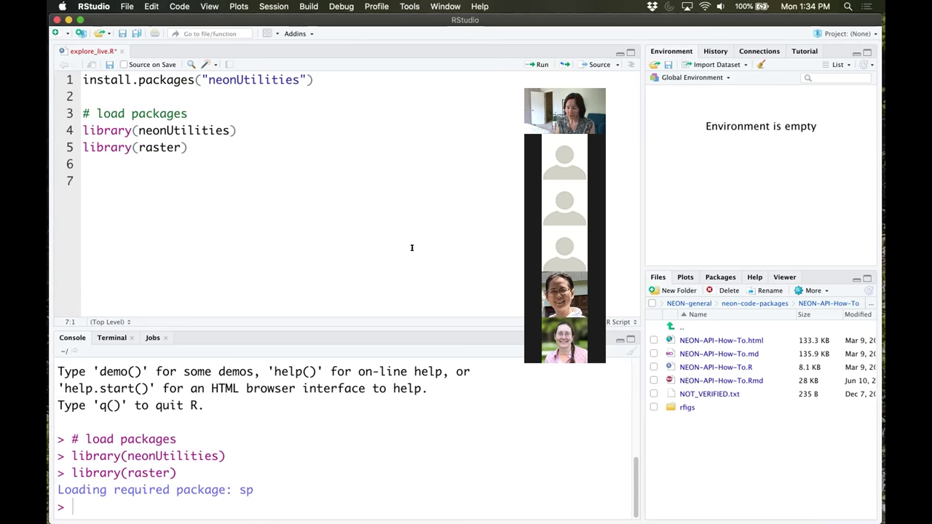
{"action": "type", "text": "#"}
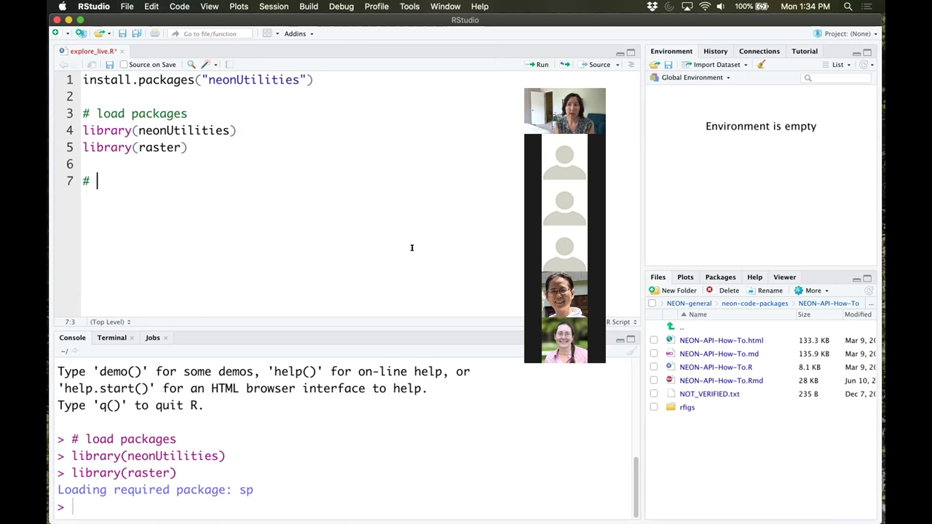
{"action": "type", "text": "mer"}
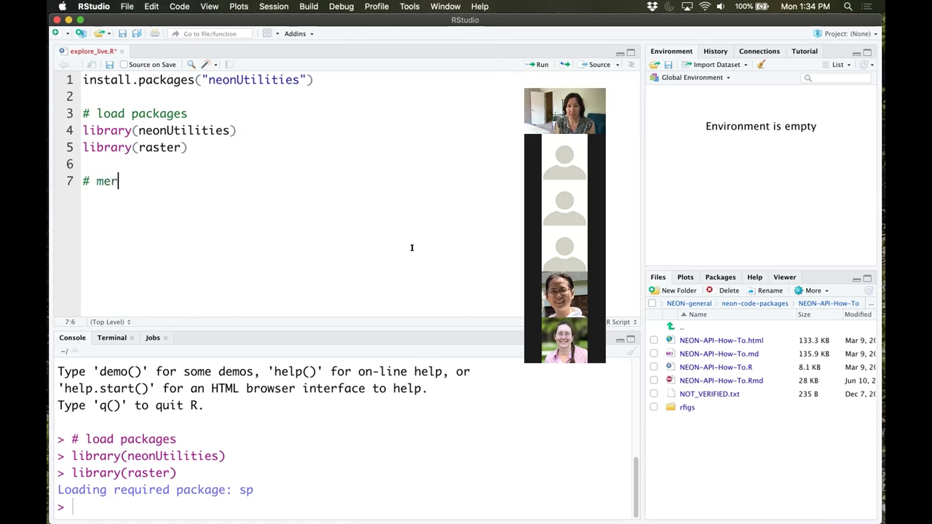
{"action": "type", "text": "ge files fr"}
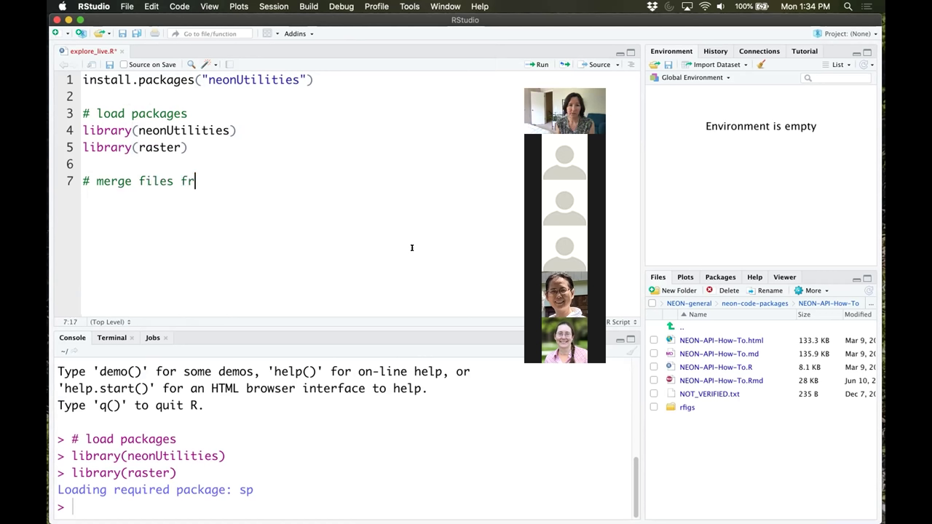
{"action": "type", "text": "om the PAR download"}
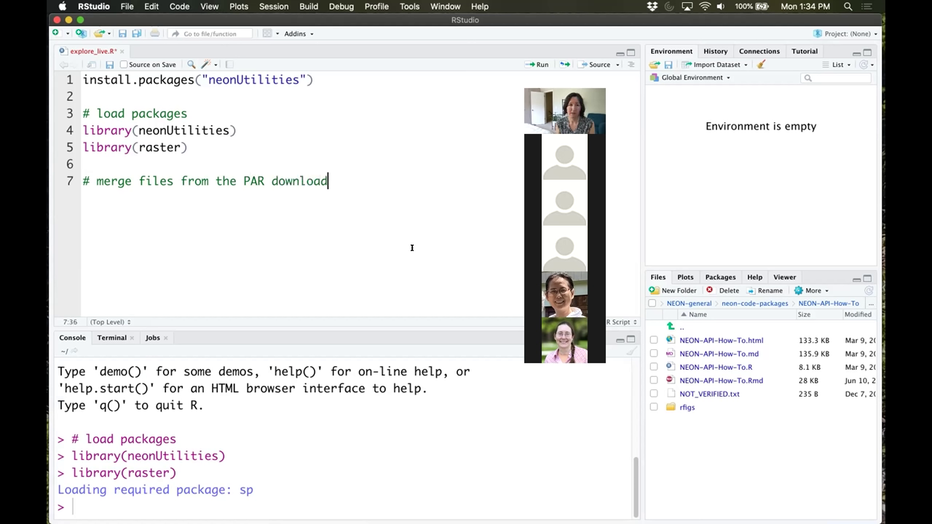
{"action": "key", "text": "Return"}
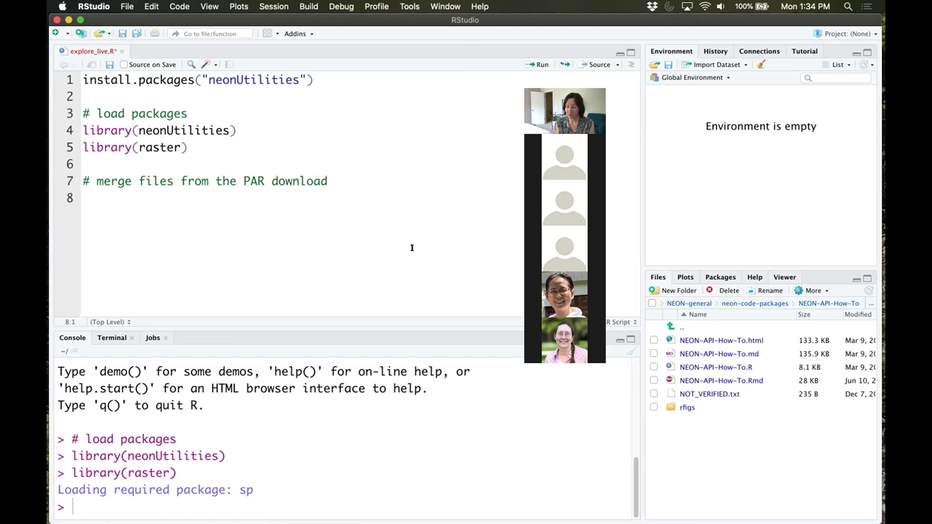
- Insert an empty stackByTable() call on the line below the merge comment
{"action": "type", "text": "stach"}
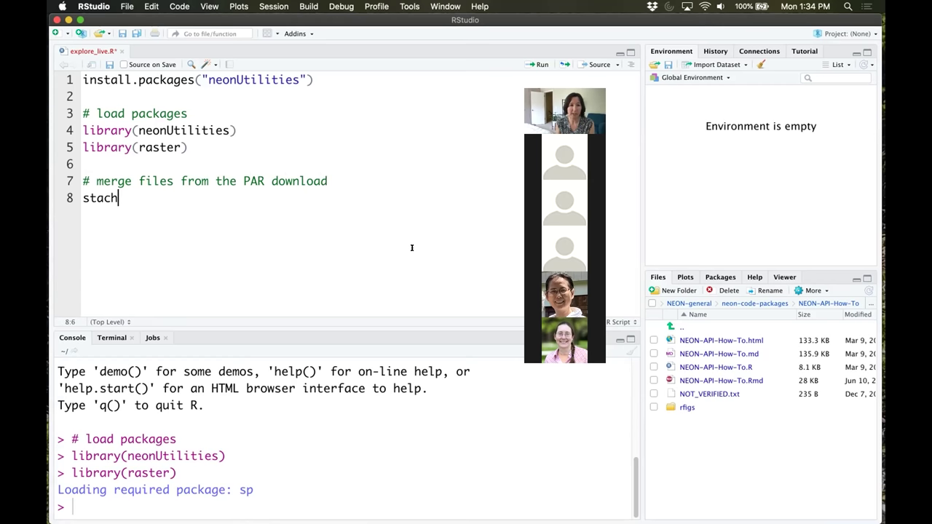
{"action": "key", "text": "BackSpace"}
{"action": "type", "text": "kB"}
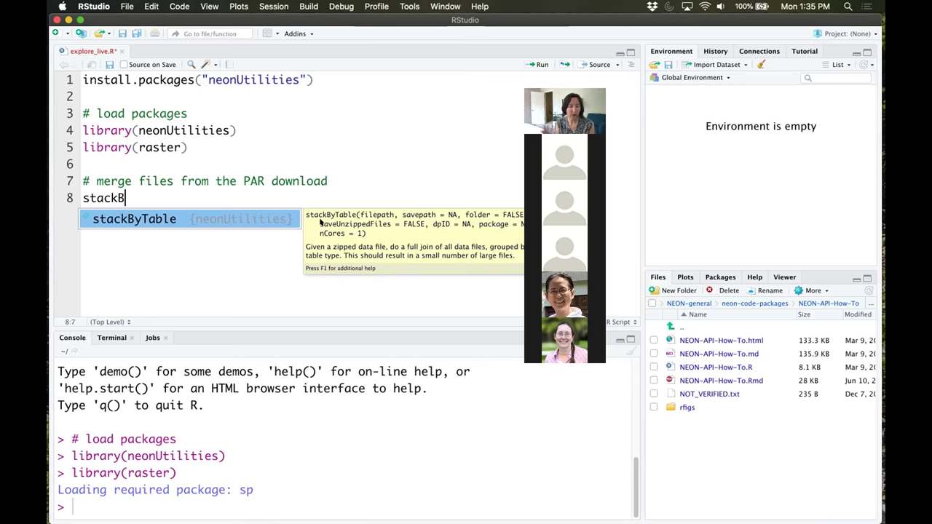
{"action": "key", "text": "Escape"}
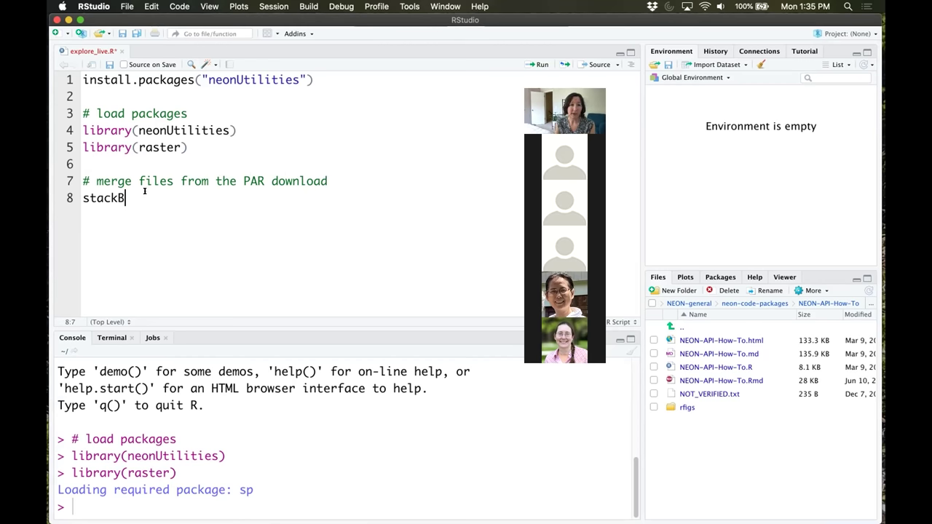
{"action": "type", "text": "y"}
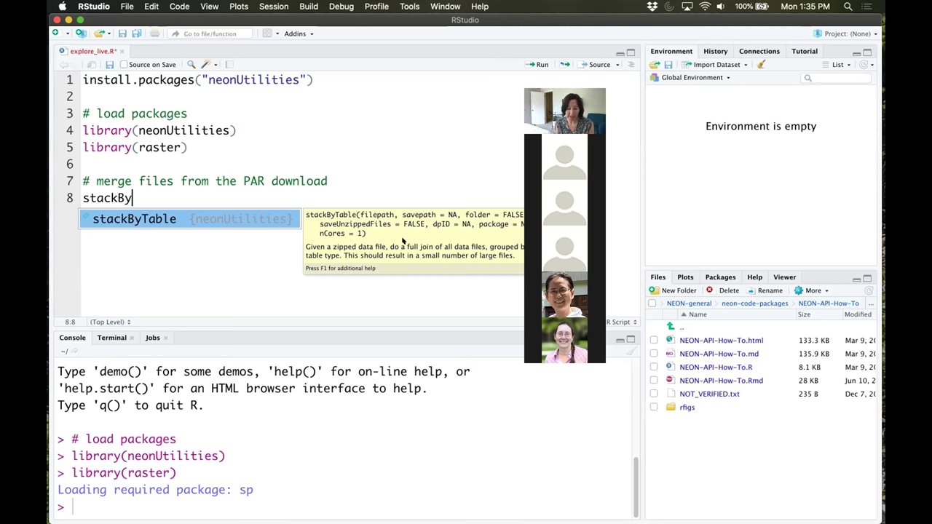
{"action": "key", "text": "Return"}
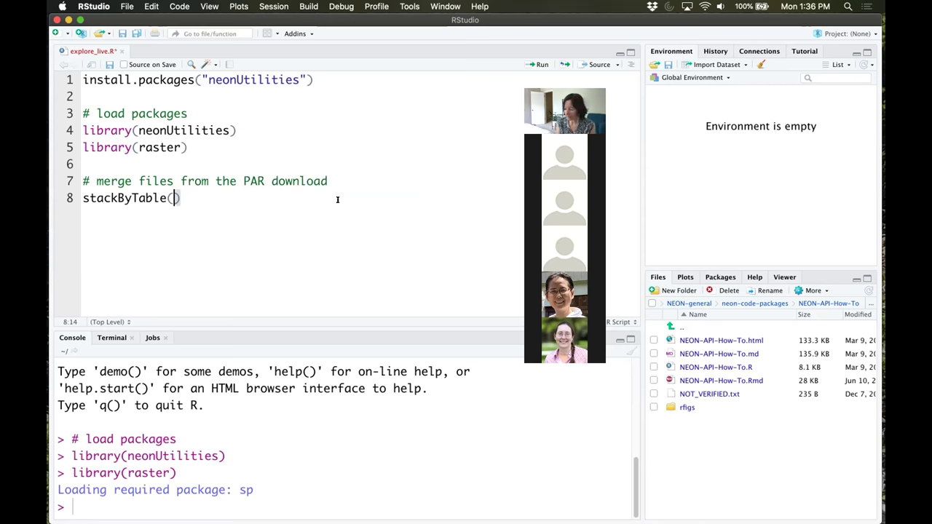
- Supply stackByTable() with the full double-quoted path to NEON_par.zip in the user's Desktop folder
{"action": "type", "text": "\""}
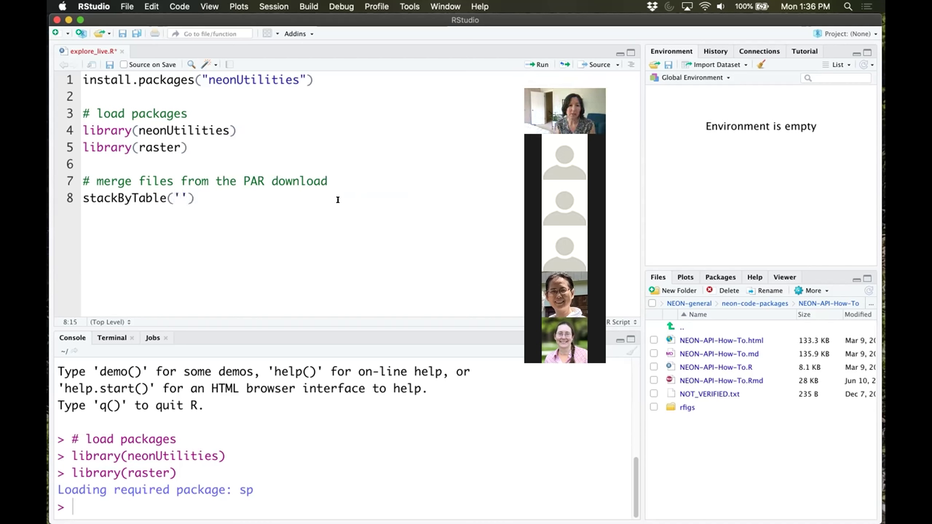
{"action": "key", "text": "BackSpace"}
{"action": "type", "text": "\""}
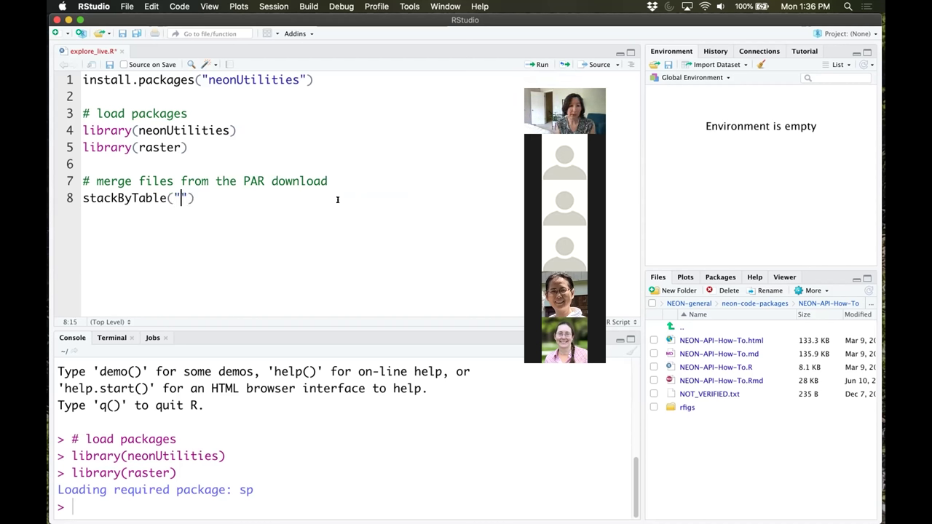
{"action": "type", "text": "/"}
{"action": "type", "text": "Users"}
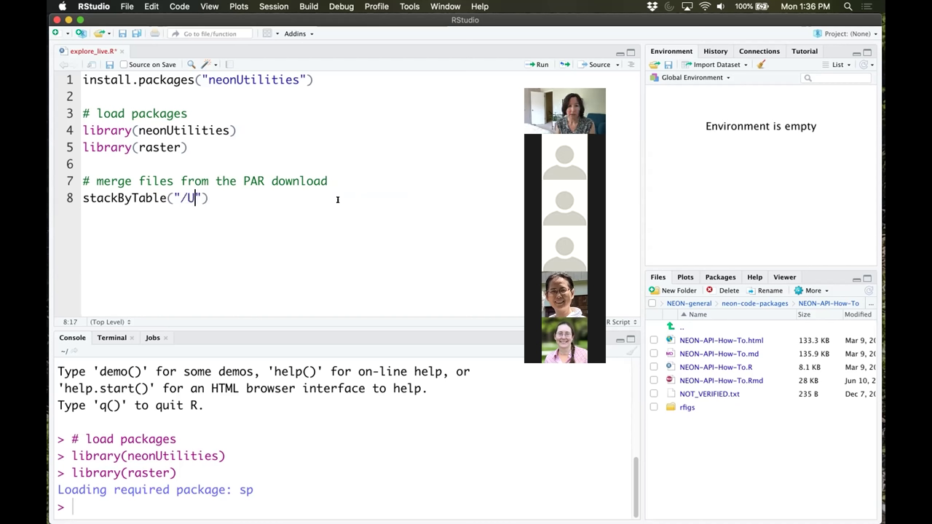
{"action": "type", "text": "/clunch"}
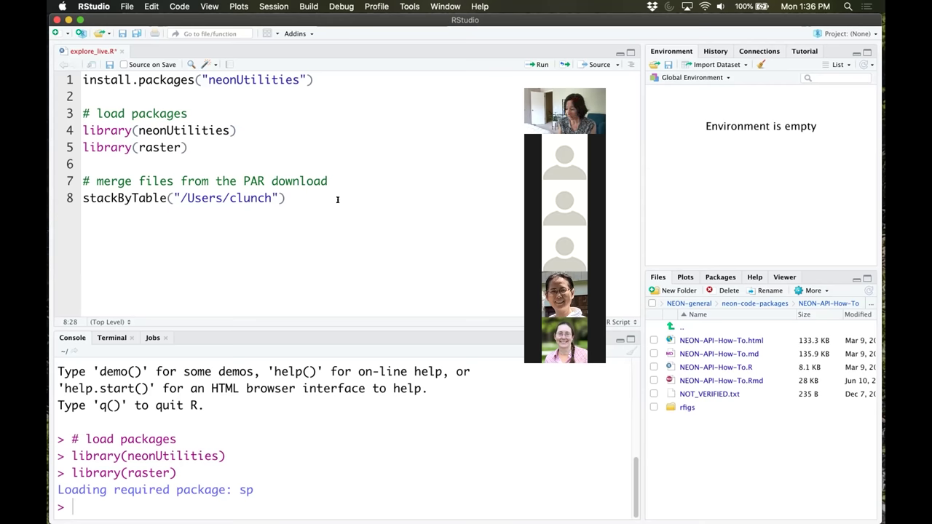
{"action": "type", "text": "/"}
{"action": "type", "text": "Desktop"}
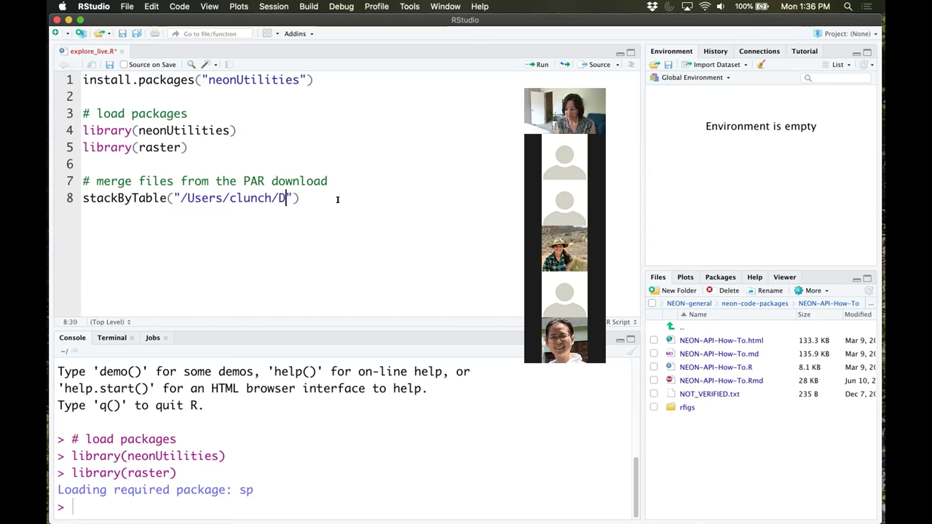
{"action": "type", "text": "/N"}
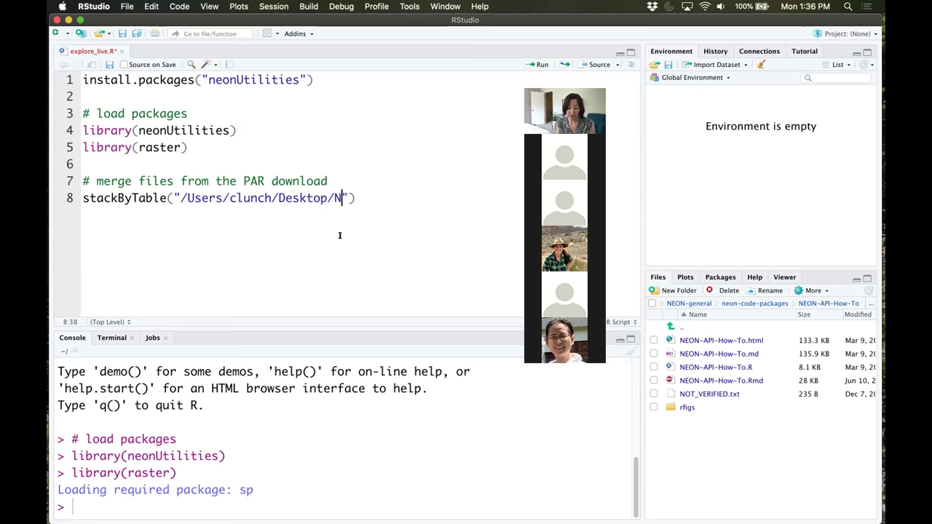
{"action": "key", "text": "Tab"}
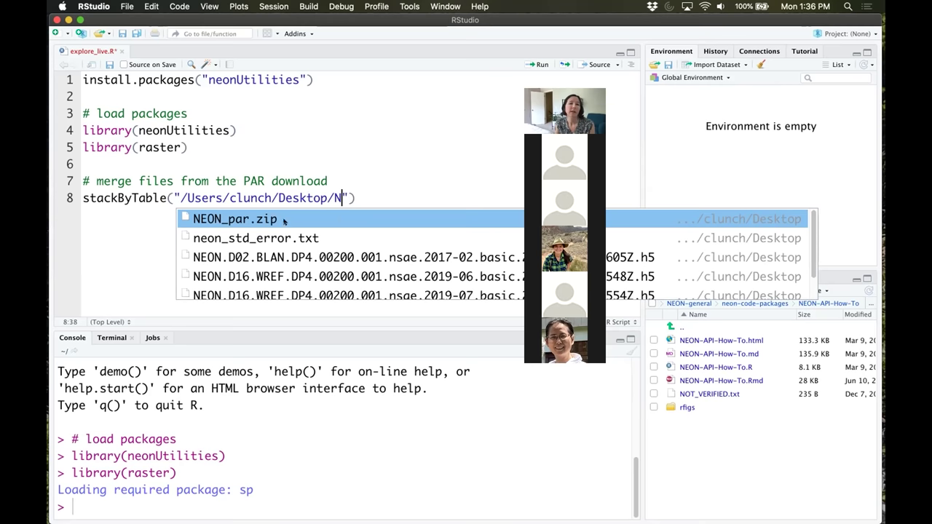
{"action": "left_click", "coordinate": [228, 218]}
{"action": "key", "text": "End"}
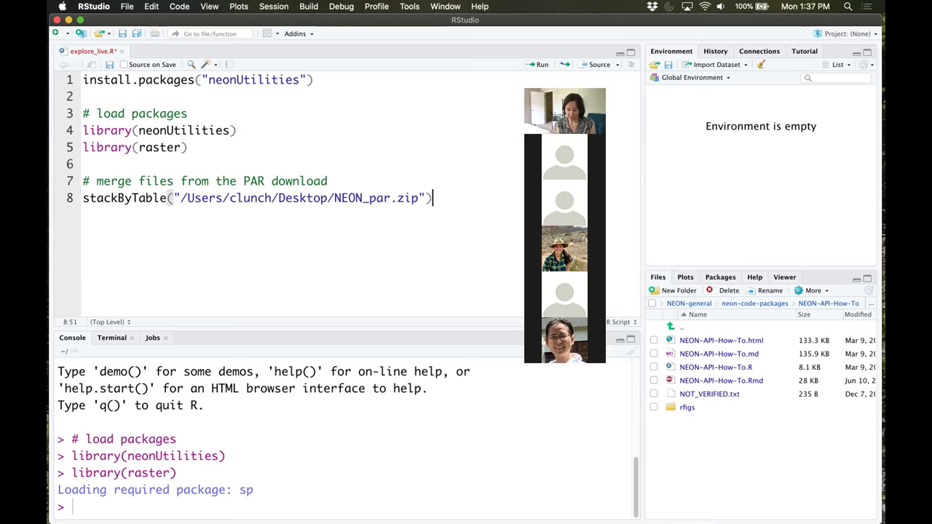
- Run the stackByTable line, enlarge the console to review its stacking output, and shrink the console again
{"action": "key", "text": "super+Return"}
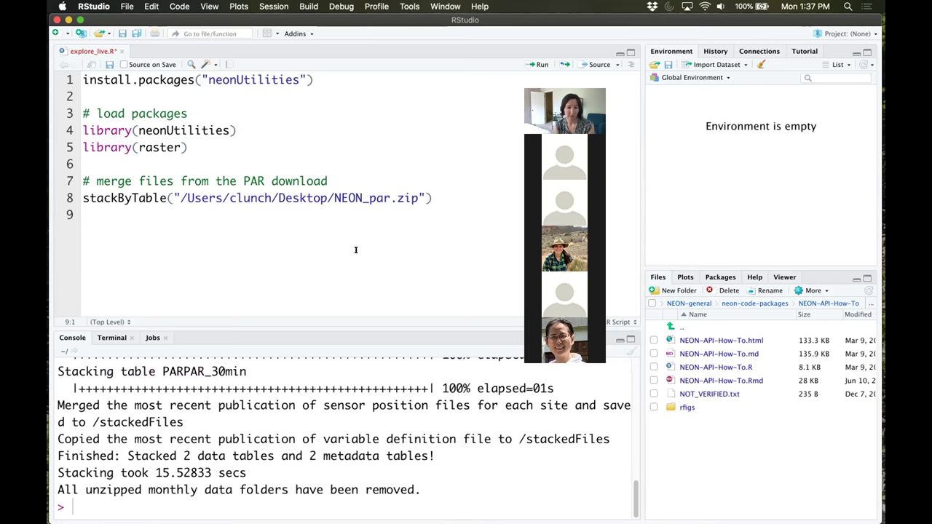
{"action": "left_click_drag", "start_coordinate": [388, 324], "coordinate": [392, 250]}
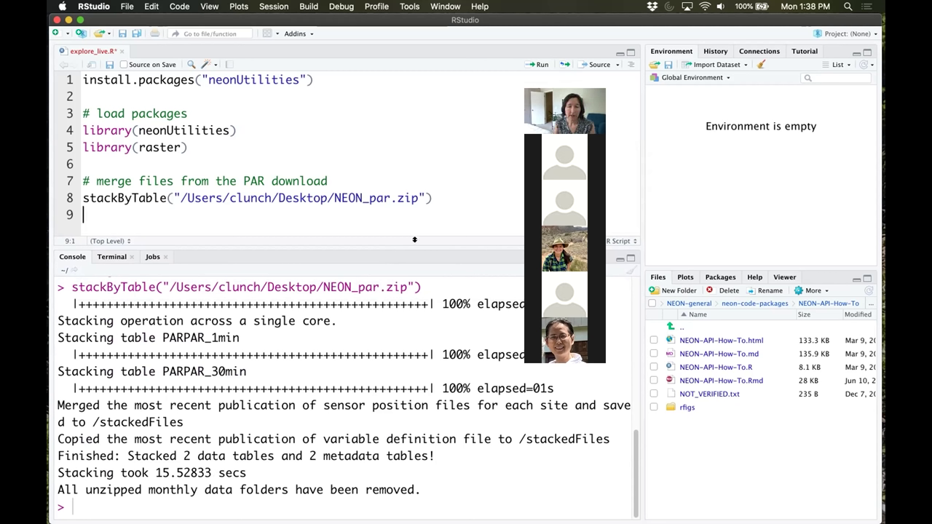
{"action": "left_click_drag", "start_coordinate": [434, 245], "coordinate": [433, 321]}
- Minimize RStudio, open the NEON_par folder on the desktop in Finder, and enter its stackedFiles subfolder
{"action": "key", "text": "super+m"}
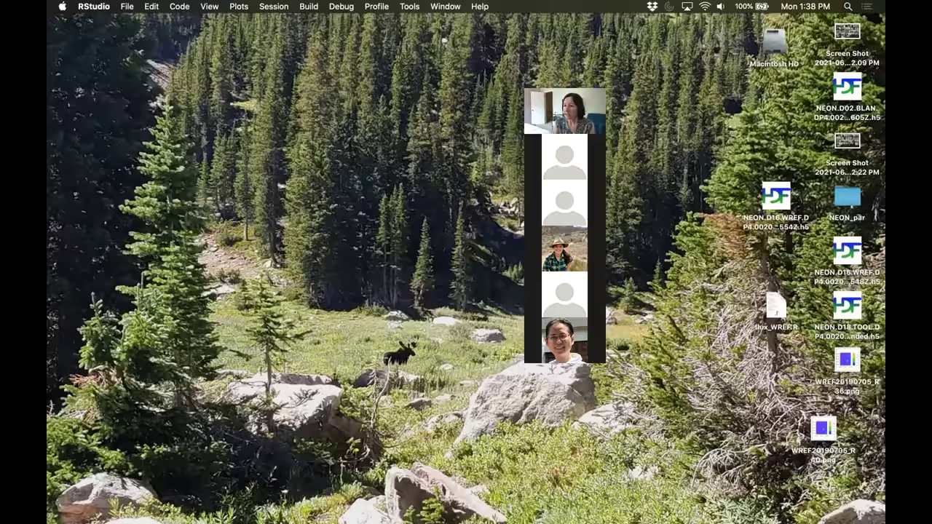
{"action": "key", "text": "super+Tab"}
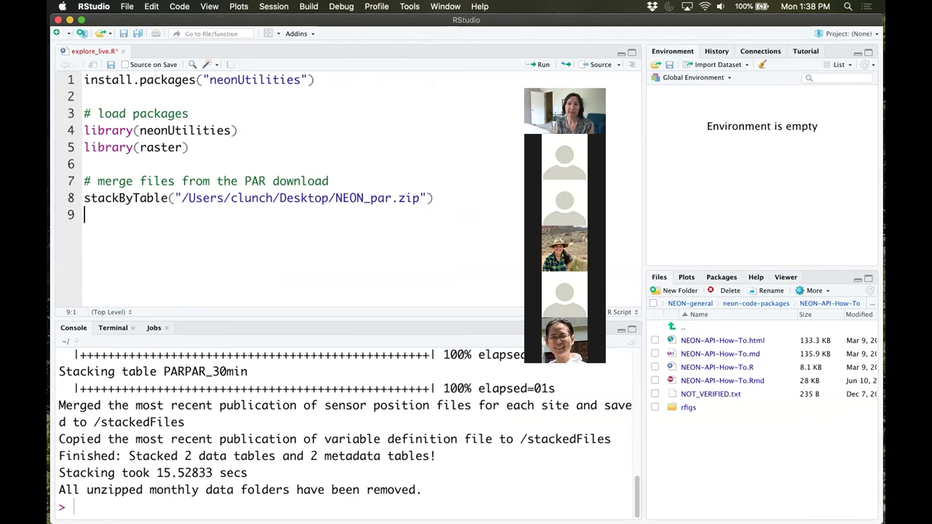
{"action": "key", "text": "super+m"}
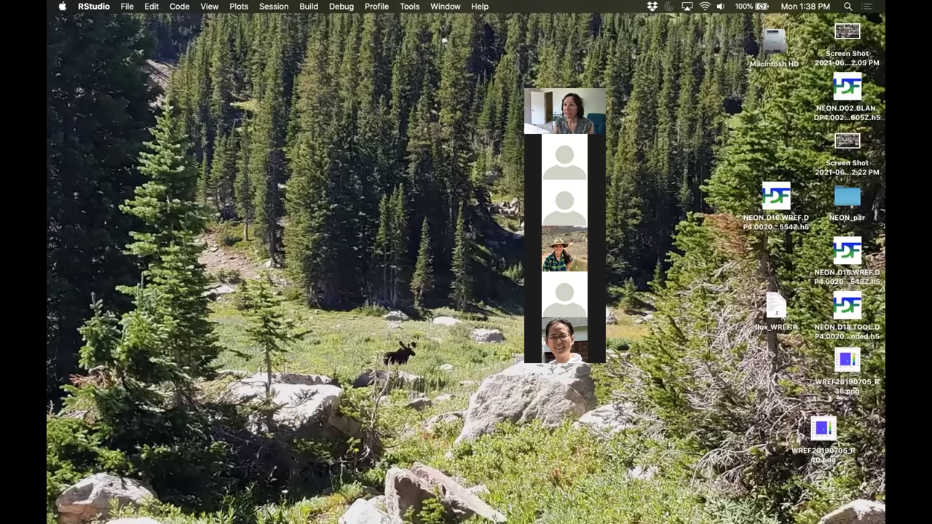
{"action": "double_click", "coordinate": [845, 197]}
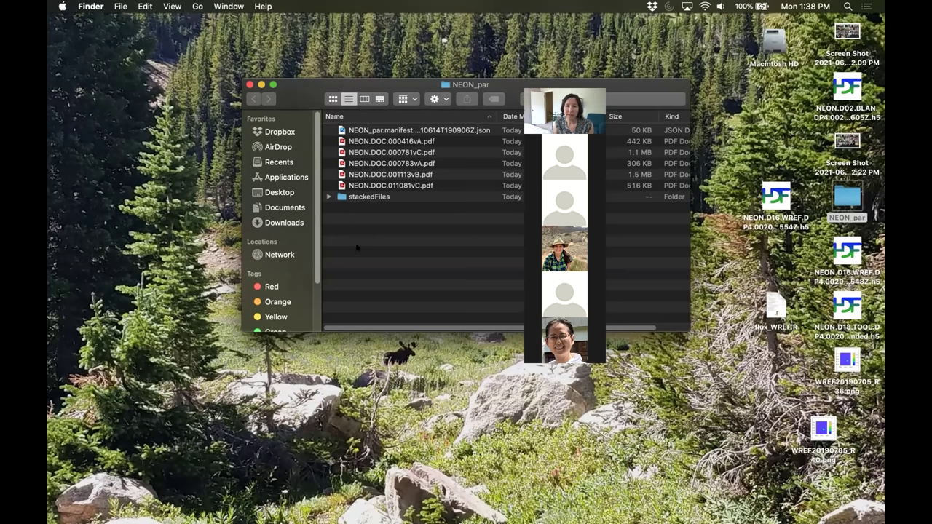
{"action": "double_click", "coordinate": [358, 197]}
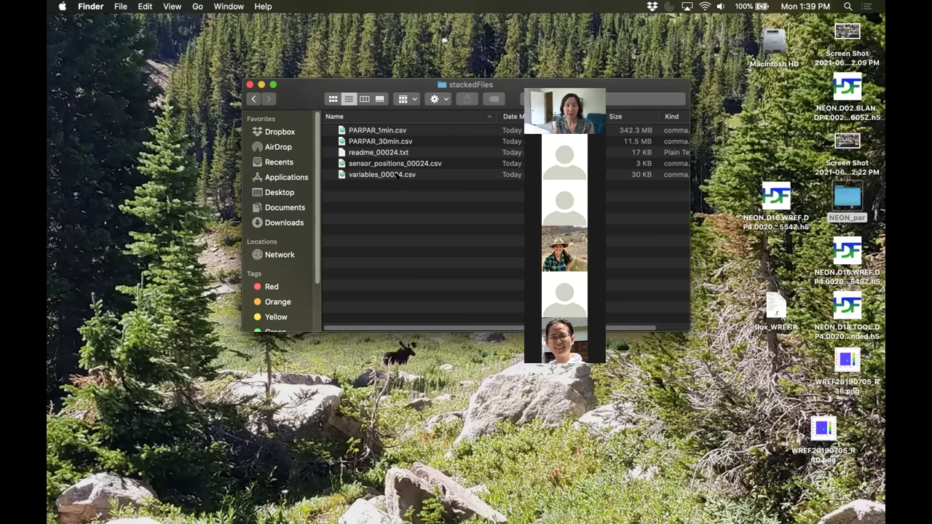
- Open PARPAR_30min.csv in Excel and widen the startDateTime and endDateTime columns to show their full timestamps
{"action": "right_click", "coordinate": [377, 141]}
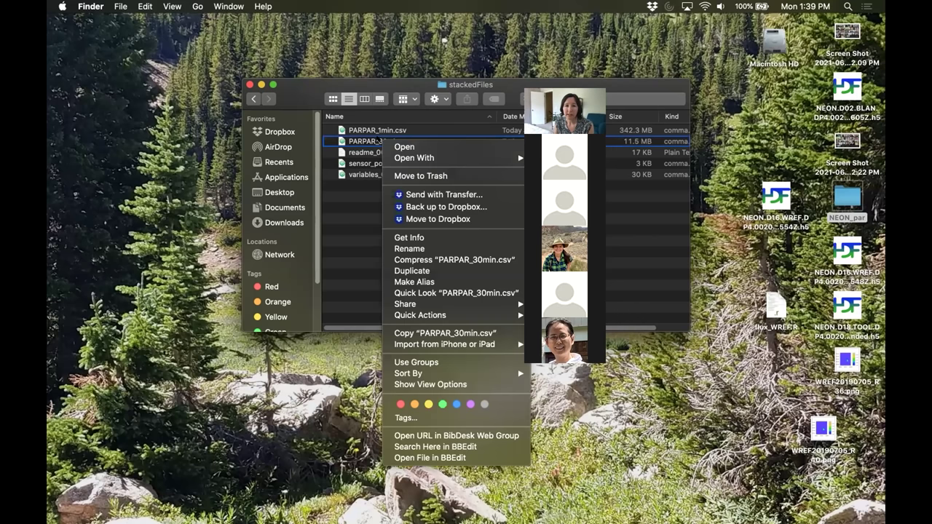
{"action": "mouse_move", "coordinate": [413, 157]}
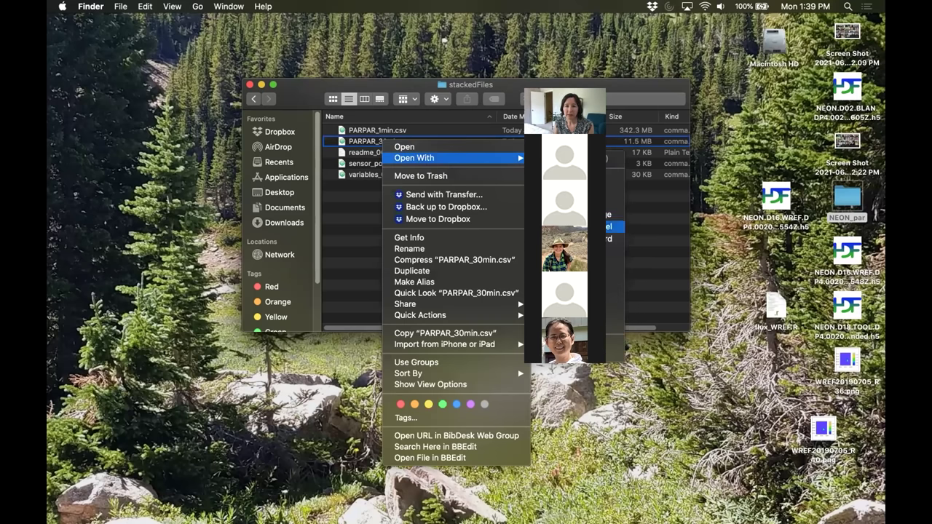
{"action": "left_click", "coordinate": [604, 226]}
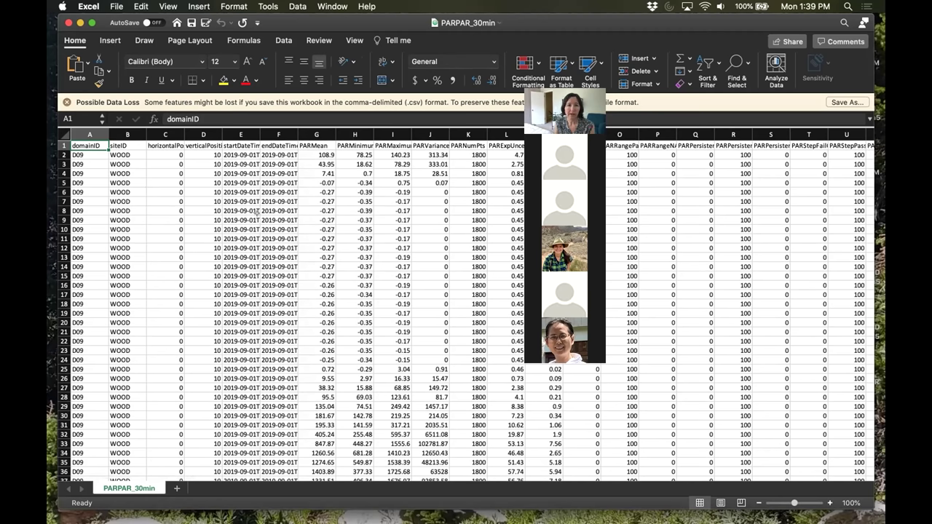
{"action": "left_click_drag", "start_coordinate": [234, 129], "coordinate": [281, 134]}
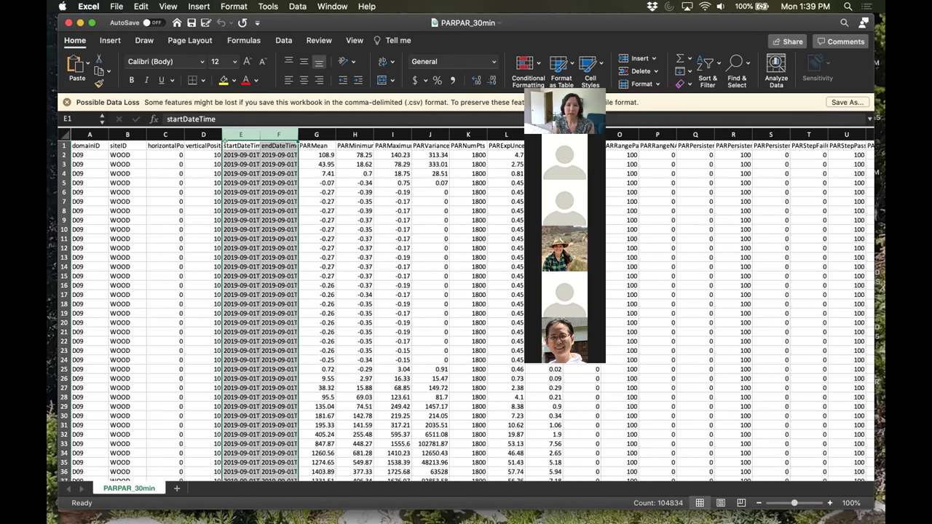
{"action": "left_click_drag", "start_coordinate": [259, 134], "coordinate": [297, 122]}
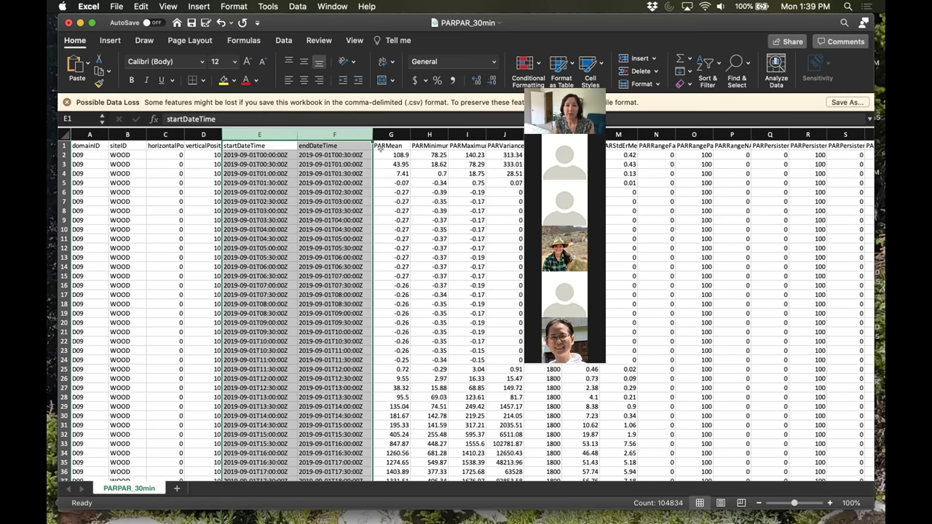
- Examine the PARMean, PARMinimum and PARMaximum columns by selecting their header cells in turn
{"action": "left_click", "coordinate": [379, 152]}
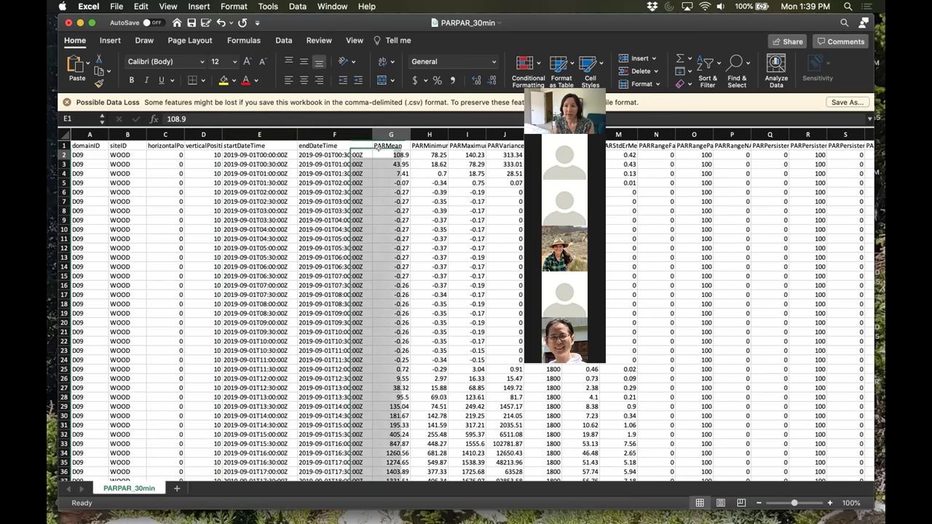
{"action": "left_click", "coordinate": [386, 145]}
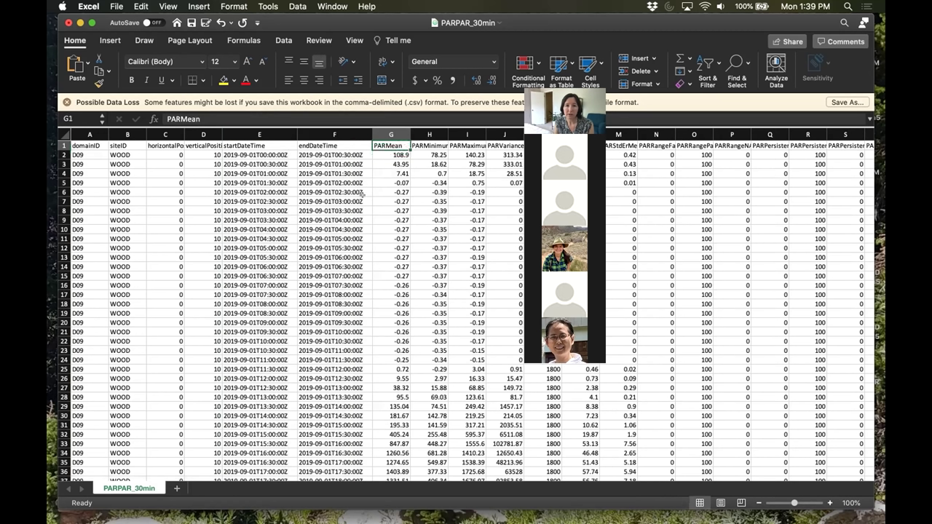
{"action": "left_click", "coordinate": [425, 144]}
{"action": "left_click", "coordinate": [471, 143]}
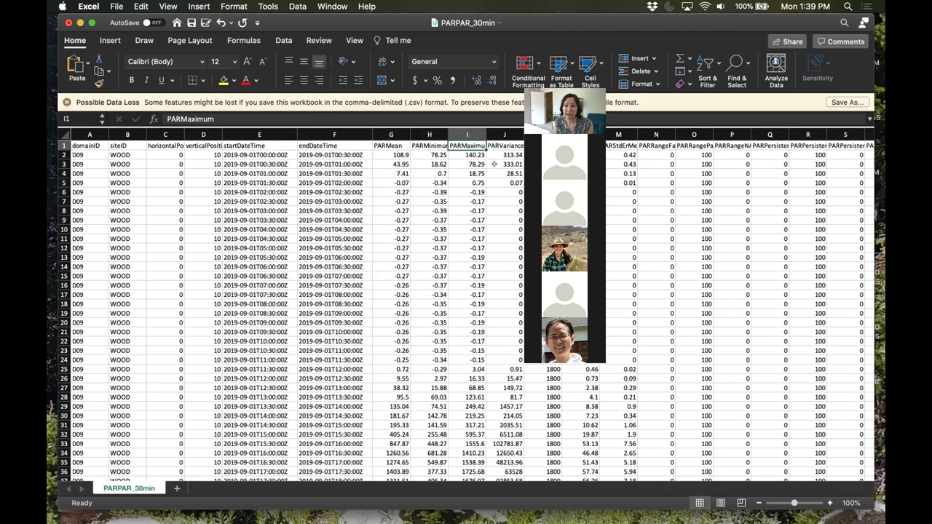
- Examine the PARVariance column and the quality metric columns beyond it, and return to the start of the table
{"action": "left_click", "coordinate": [501, 146]}
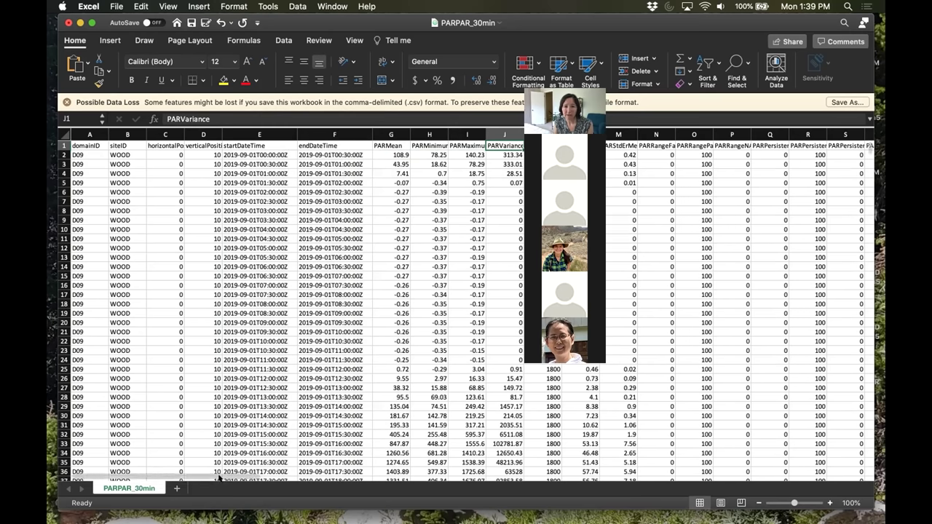
{"action": "scroll", "coordinate": [292, 476], "scroll_direction": "right", "scroll_amount": 3}
{"action": "left_click_drag", "start_coordinate": [293, 477], "coordinate": [321, 487]}
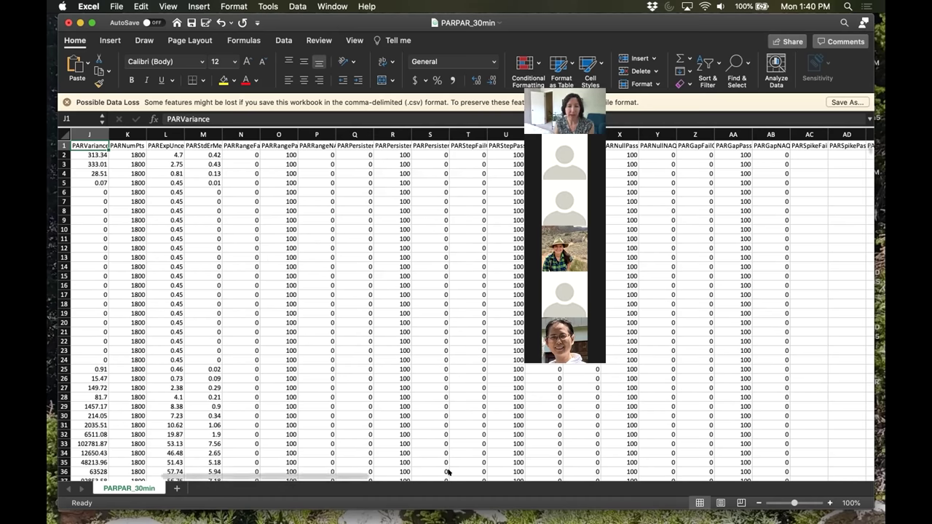
{"action": "scroll", "coordinate": [347, 473], "scroll_direction": "left", "scroll_amount": 5}
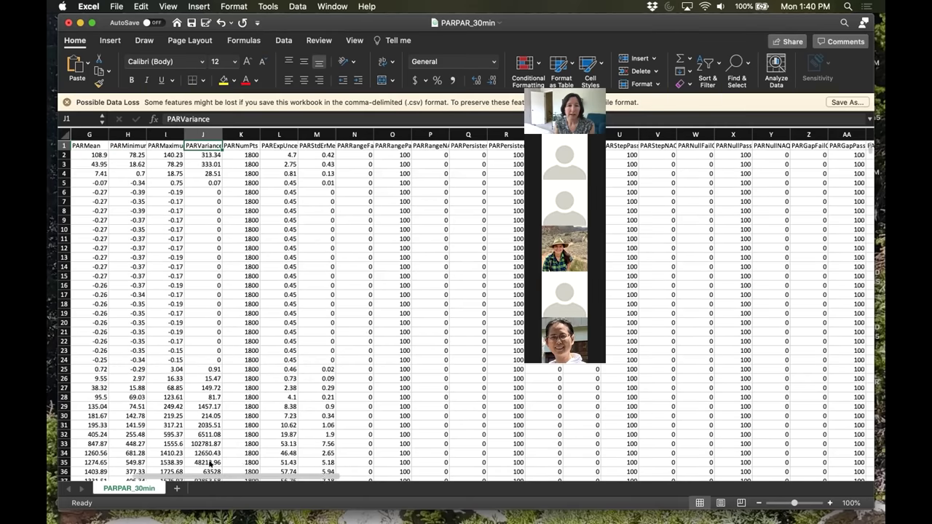
{"action": "scroll", "coordinate": [211, 466], "scroll_direction": "left", "scroll_amount": 10}
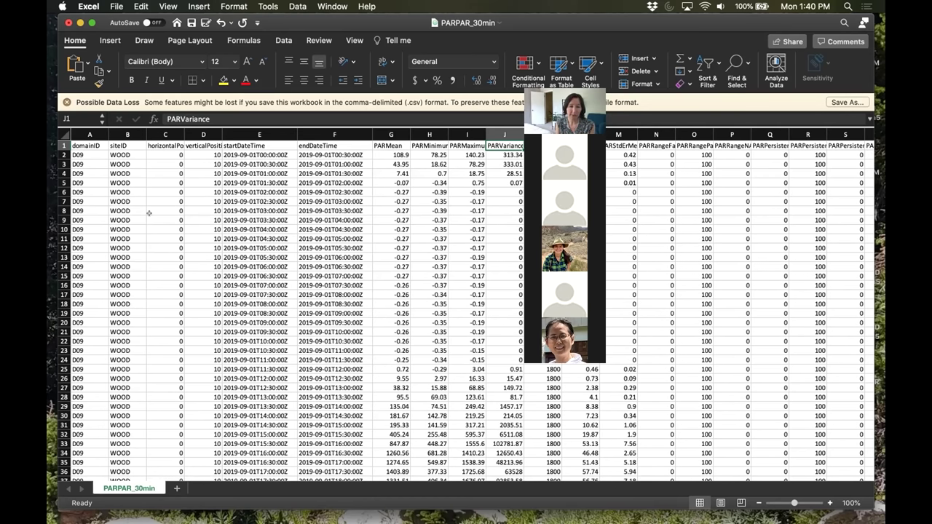
- Compare the siteID and verticalPosition values in the first rows with those far down the table, and return to the header row
{"action": "left_click", "coordinate": [121, 183]}
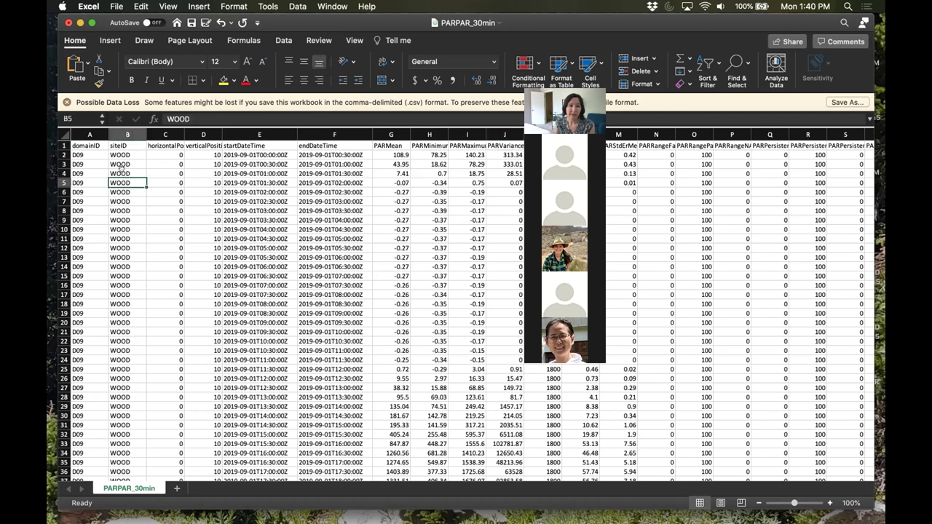
{"action": "left_click", "coordinate": [195, 182]}
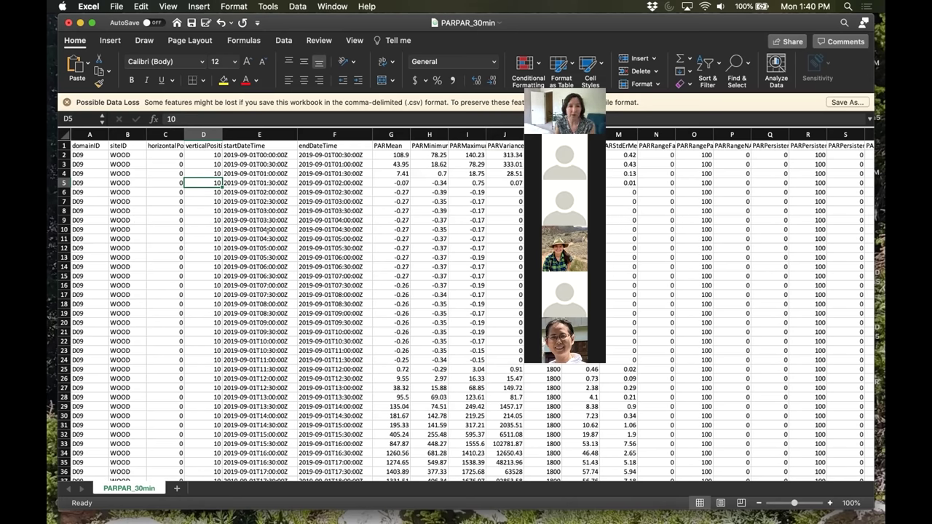
{"action": "left_click_drag", "start_coordinate": [861, 200], "coordinate": [860, 313]}
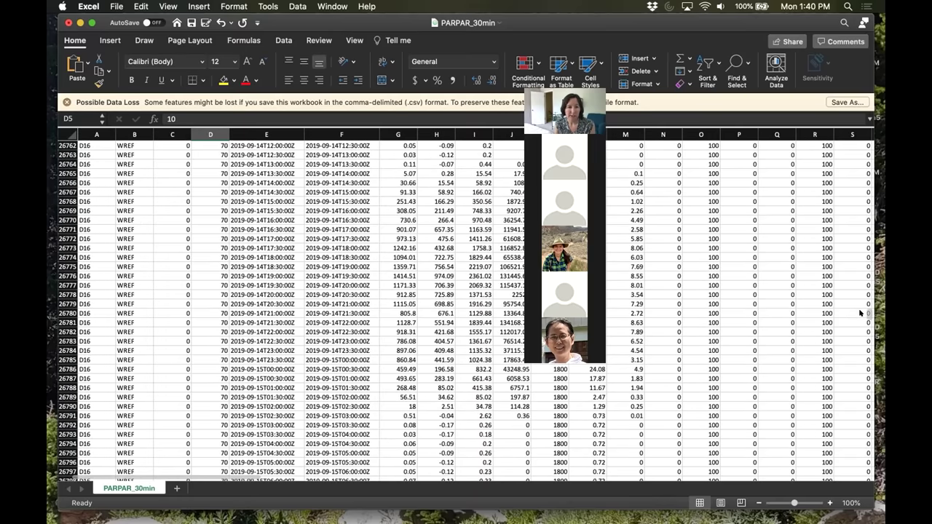
{"action": "left_click", "coordinate": [134, 340]}
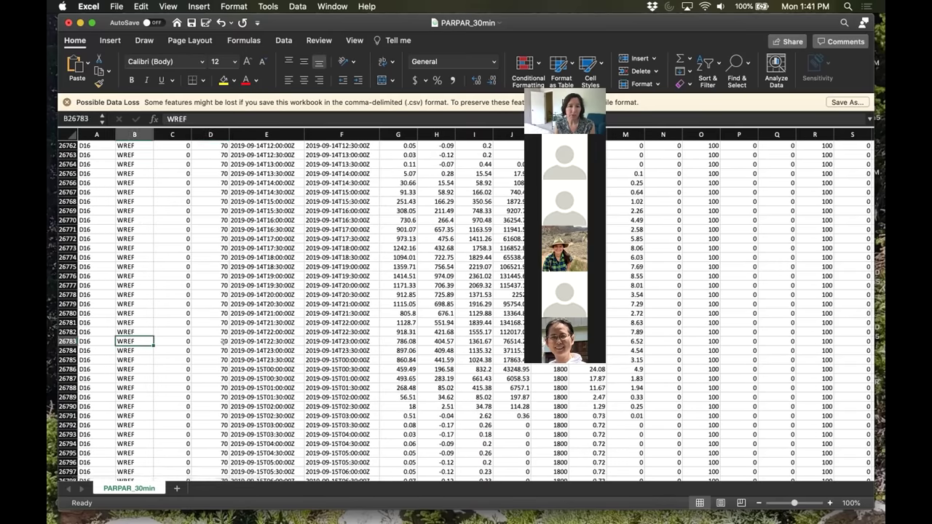
{"action": "left_click", "coordinate": [218, 341]}
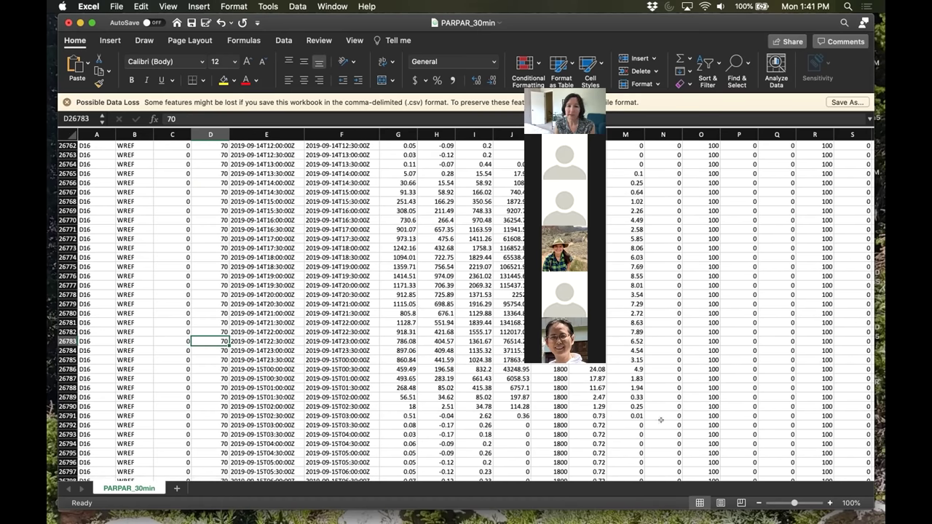
{"action": "left_click_drag", "start_coordinate": [868, 311], "coordinate": [862, 247]}
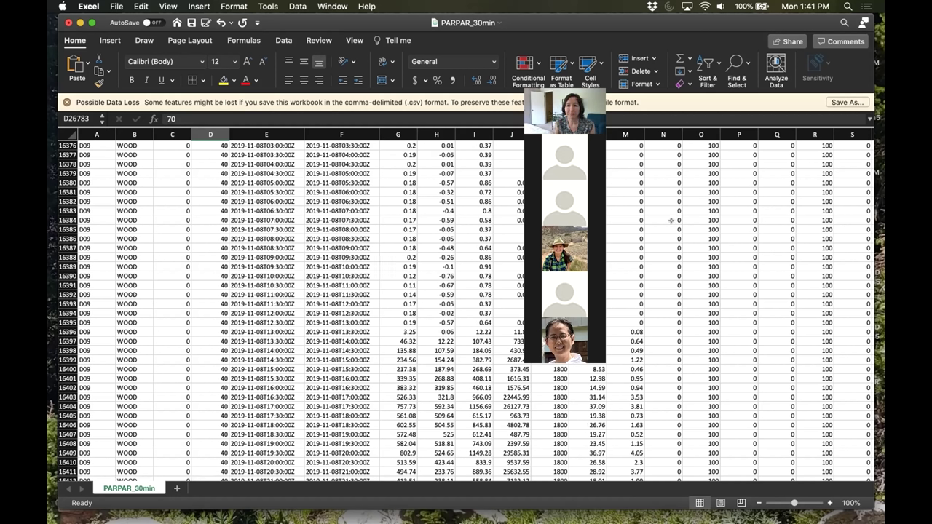
{"action": "left_click_drag", "start_coordinate": [869, 247], "coordinate": [865, 102]}
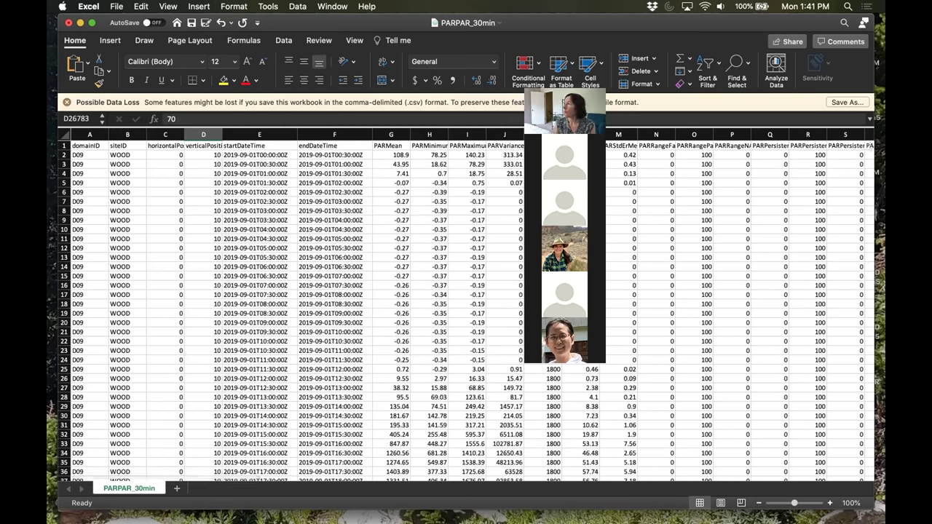
- Switch to the stackedFiles folder in Finder, move its window lower, and open variables_00024.csv with Microsoft Excel
{"action": "key", "text": "super+Tab"}
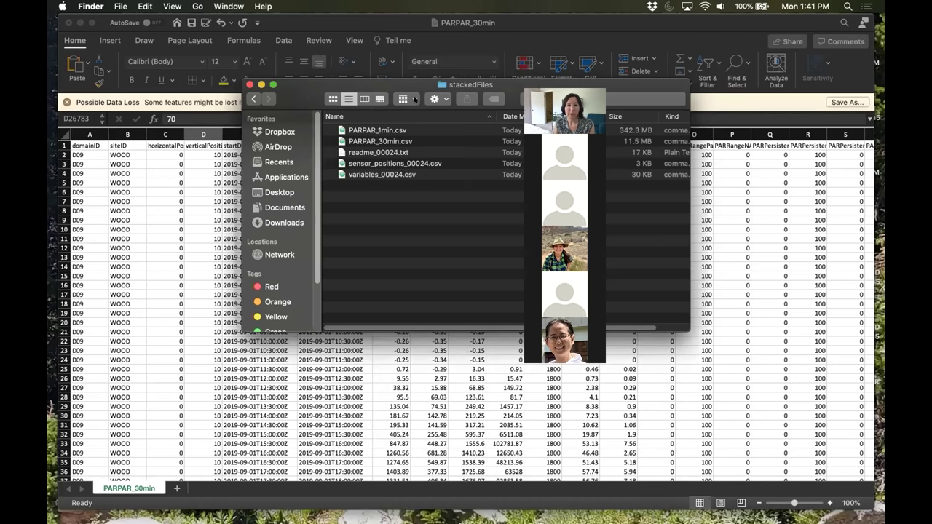
{"action": "left_click_drag", "start_coordinate": [302, 90], "coordinate": [197, 218]}
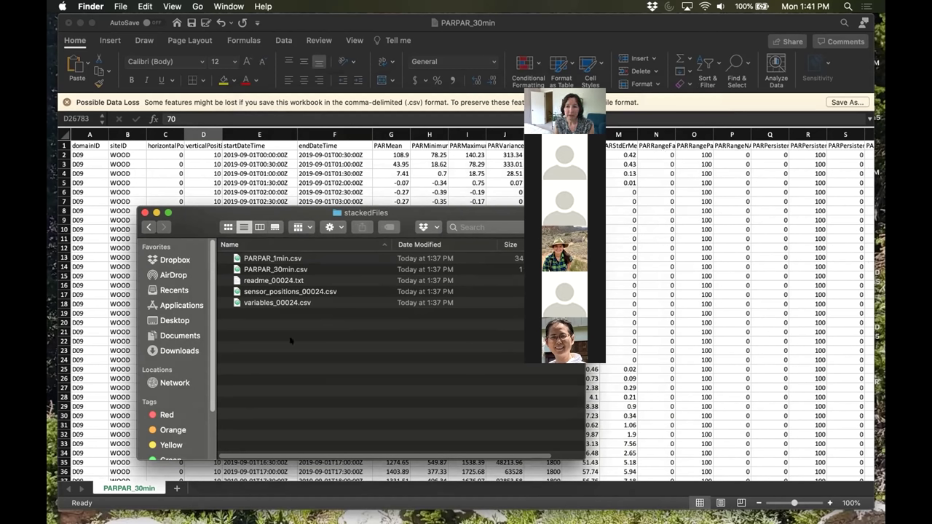
{"action": "left_click", "coordinate": [260, 304]}
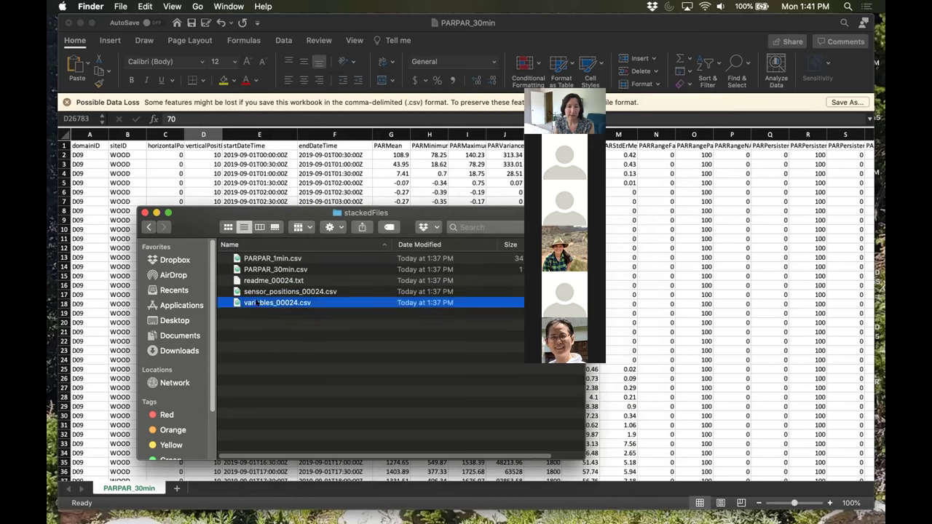
{"action": "right_click", "coordinate": [257, 303]}
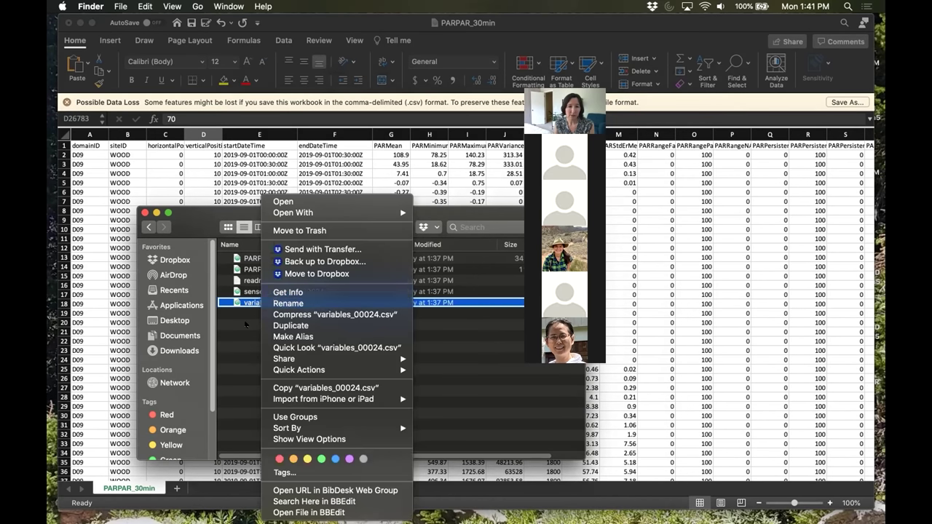
{"action": "left_click", "coordinate": [256, 315]}
{"action": "right_click", "coordinate": [254, 304]}
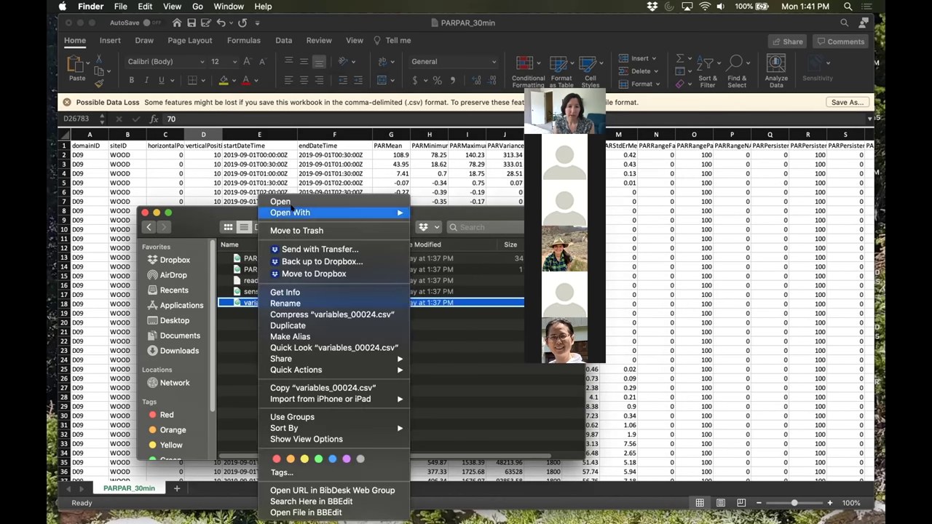
{"action": "mouse_move", "coordinate": [378, 213]}
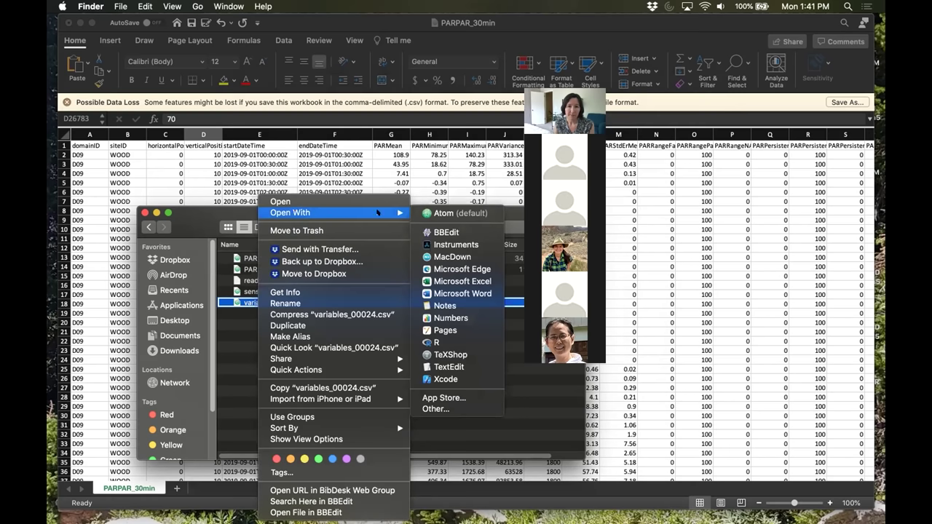
{"action": "left_click", "coordinate": [444, 282]}
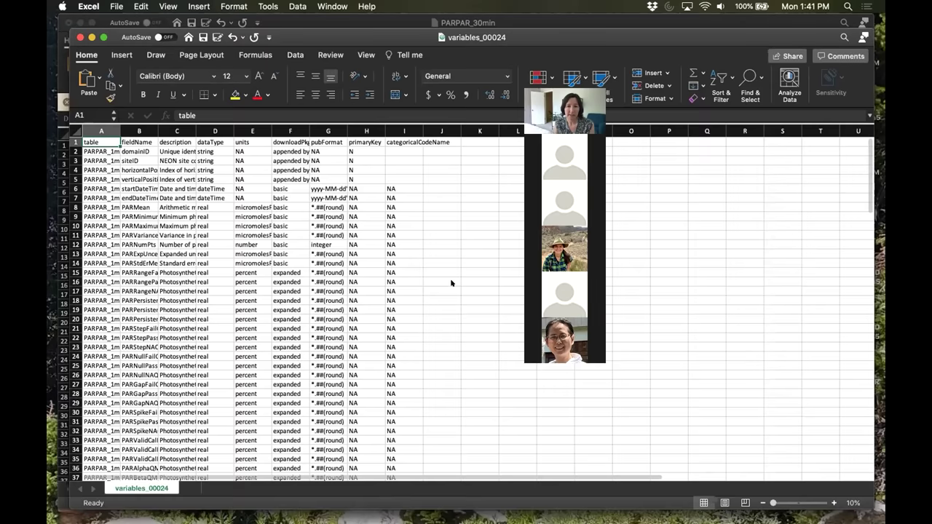
- Widen the table, fieldName, description and downloadPkg columns to show their text, and inspect the PARMean field and its description
{"action": "left_click_drag", "start_coordinate": [121, 148], "coordinate": [392, 149]}
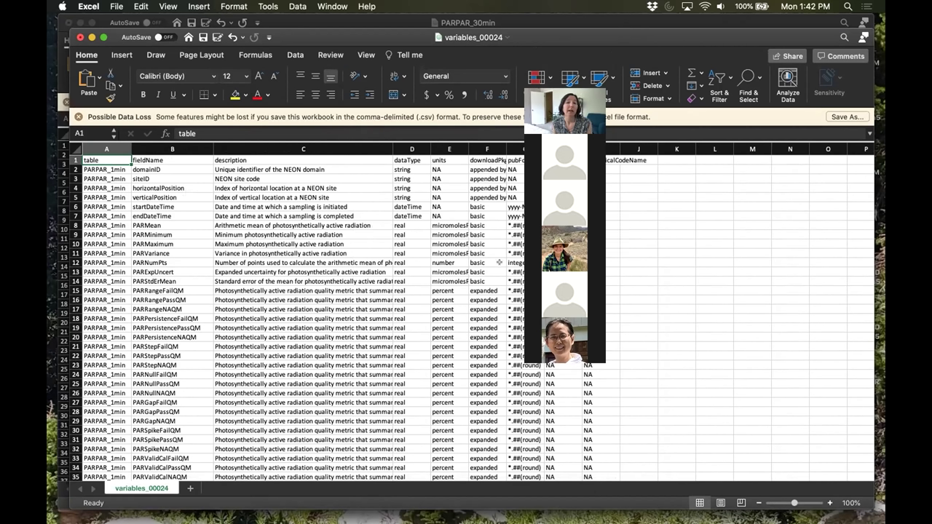
{"action": "left_click", "coordinate": [168, 223]}
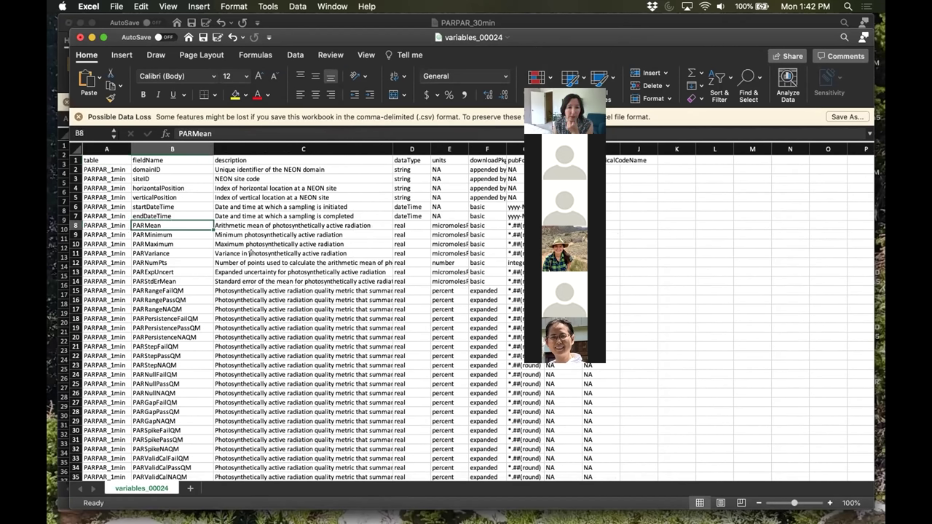
{"action": "left_click", "coordinate": [298, 223]}
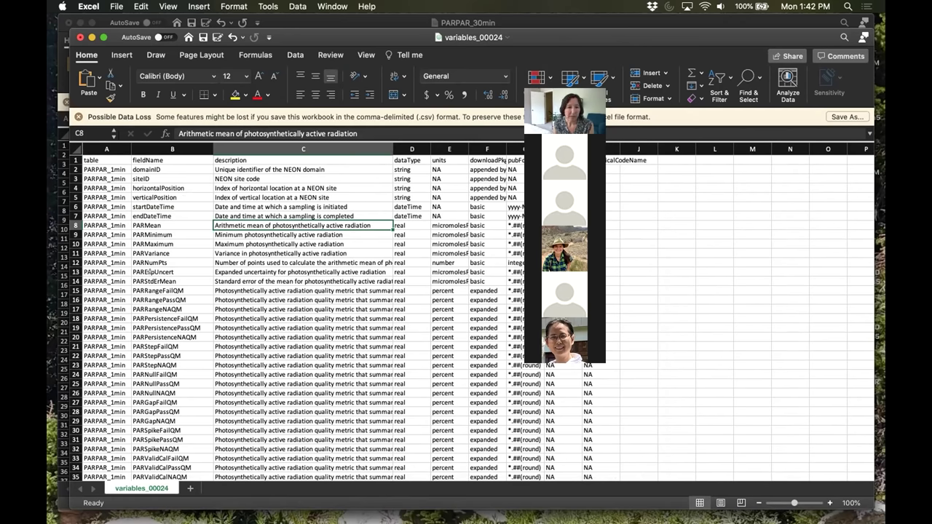
{"action": "left_click_drag", "start_coordinate": [394, 149], "coordinate": [615, 149]}
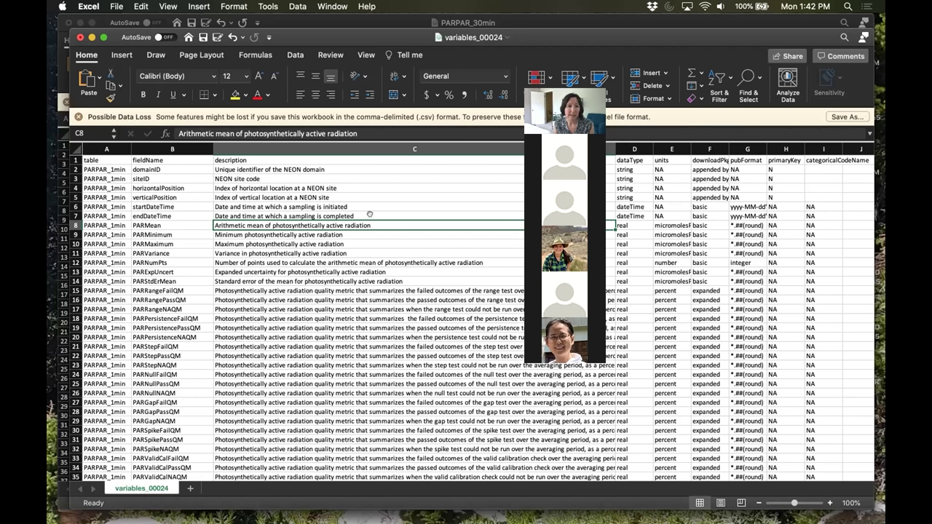
{"action": "left_click_drag", "start_coordinate": [727, 145], "coordinate": [775, 141]}
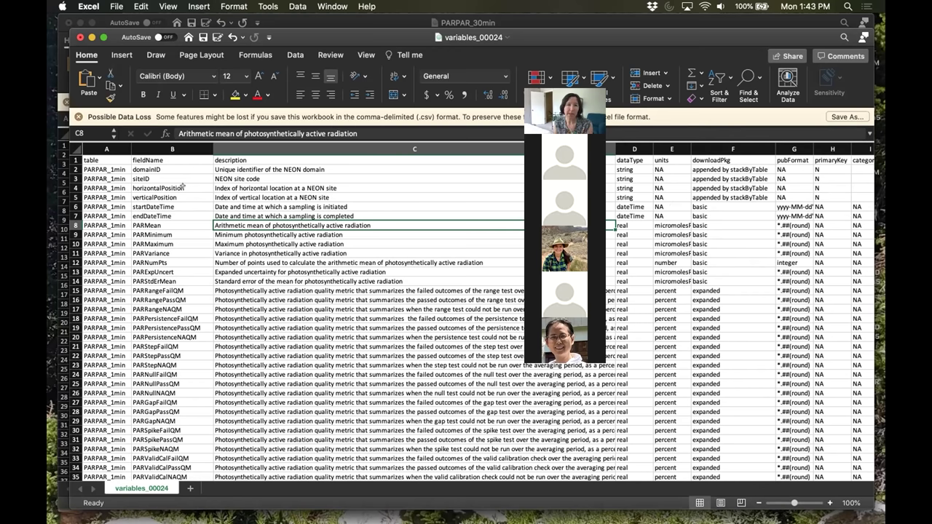
- Shift the PARPAR_30min window down and the variables_00024 window up so the two are offset
{"action": "left_click", "coordinate": [620, 21]}
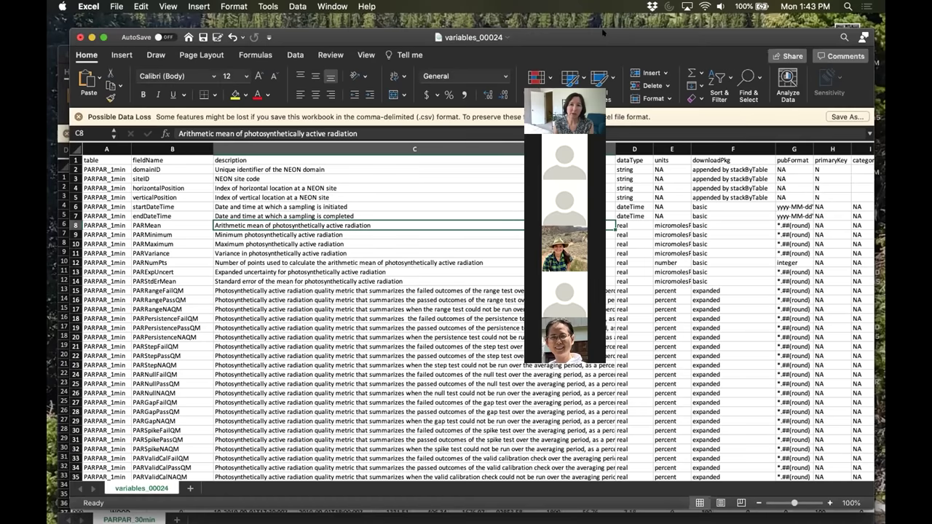
{"action": "left_click_drag", "start_coordinate": [603, 33], "coordinate": [603, 18]}
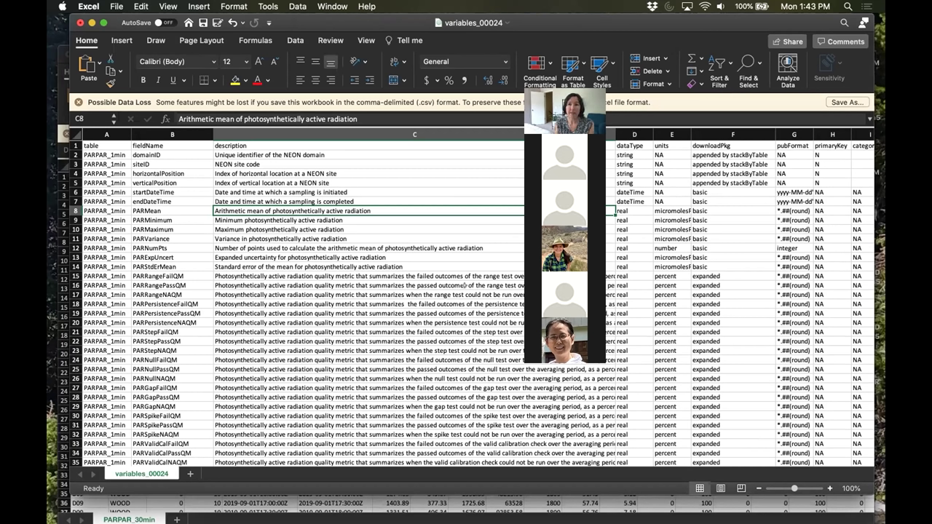
{"action": "scroll", "coordinate": [448, 287], "scroll_direction": "down", "scroll_amount": 1}
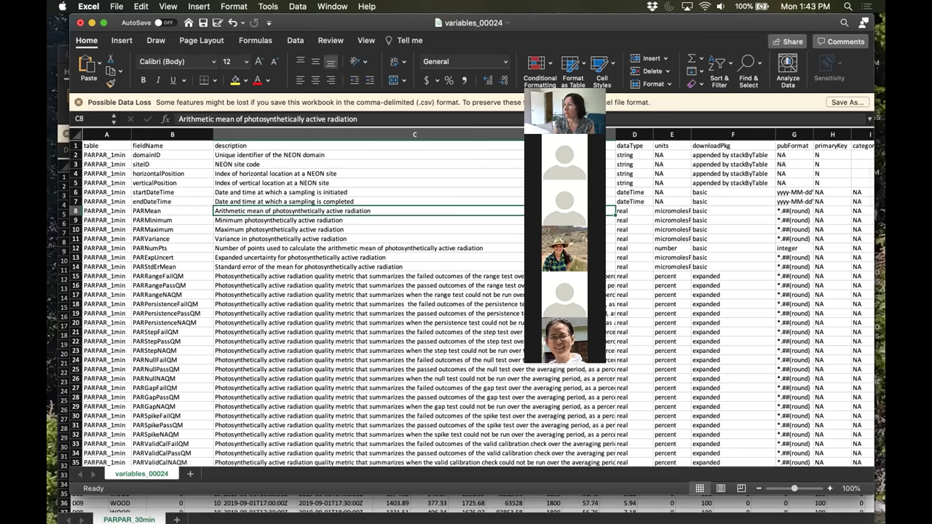
- Switch to RStudio and add the comment "# read PAR data into R" below the stackByTable line
{"action": "key", "text": "super+Tab"}
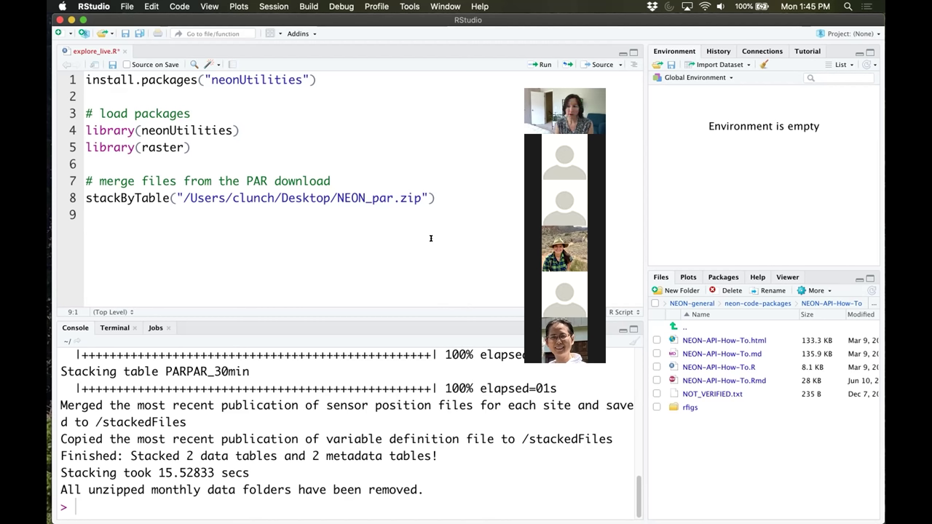
{"action": "key", "text": "Return"}
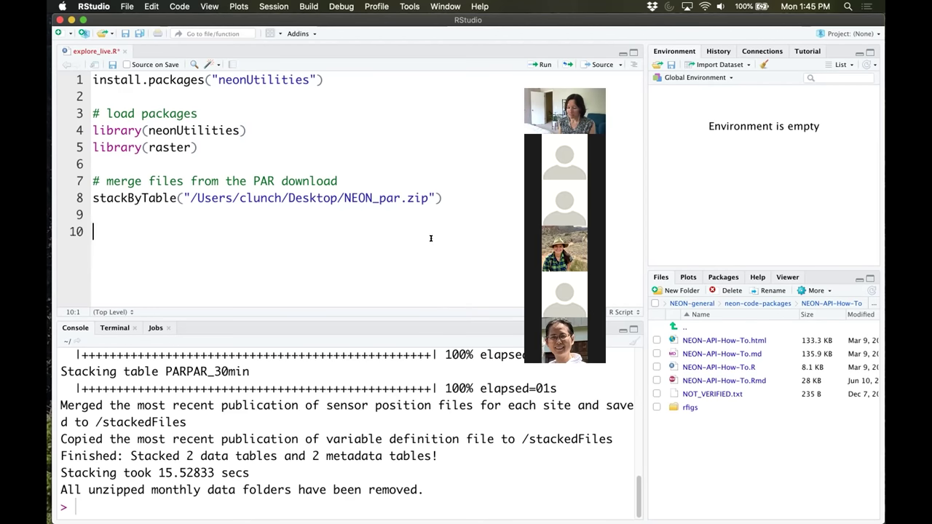
{"action": "type", "text": "# read "}
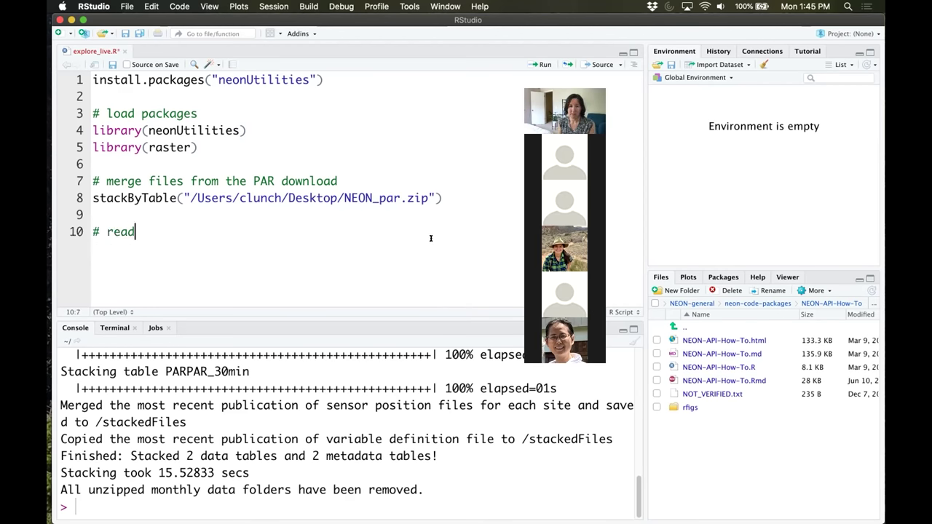
{"action": "type", "text": "PAR data "}
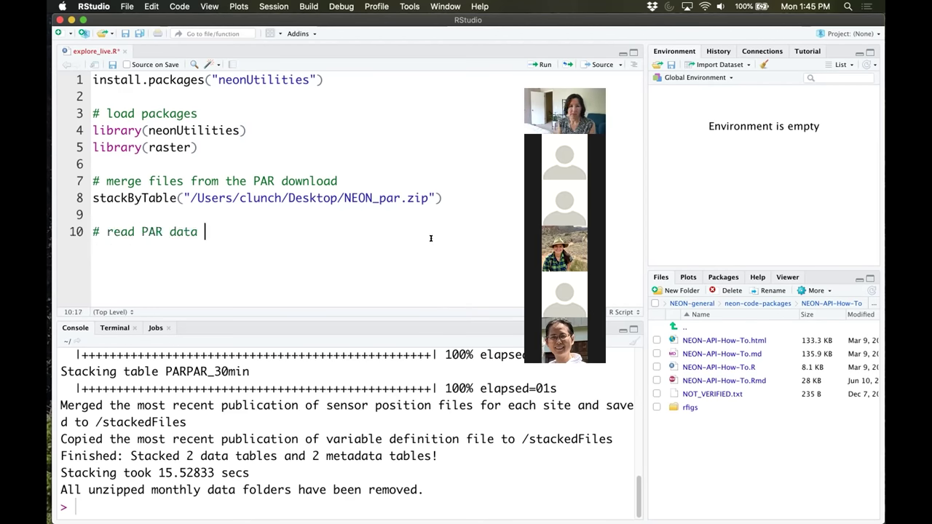
{"action": "type", "text": "into R"}
{"action": "key", "text": "Return"}
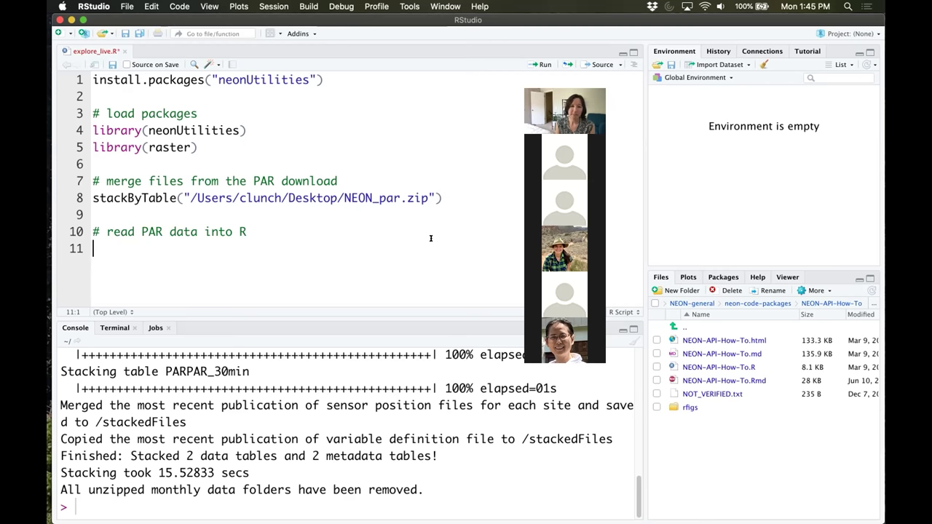
- Switch to Excel and highlight the startDateTime and endDateTime rows of variables_00024 to inspect their data type
{"action": "key", "text": "super+Tab"}
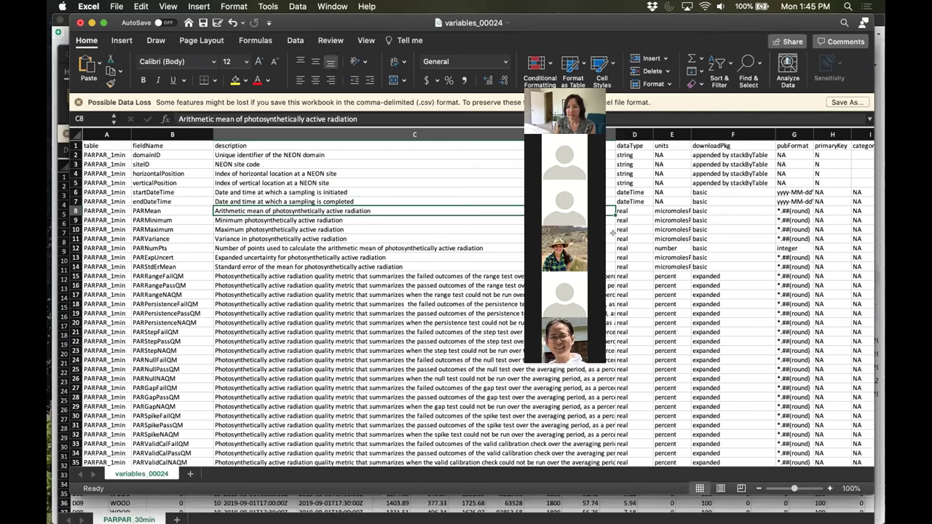
{"action": "left_click_drag", "start_coordinate": [75, 192], "coordinate": [75, 202]}
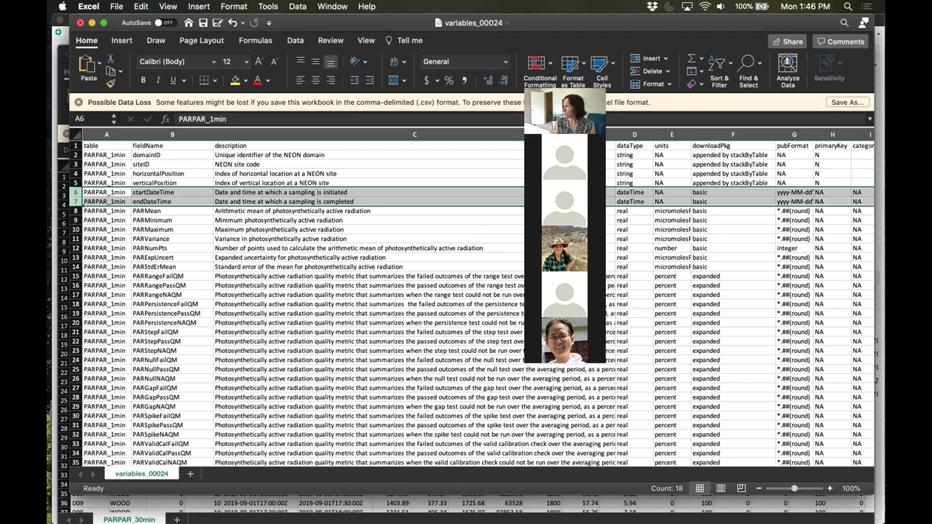
- Switch to RStudio and begin a readTableNEON() call on line 11 with the path to the desktop's NEON_par folder
{"action": "key", "text": "super+Tab"}
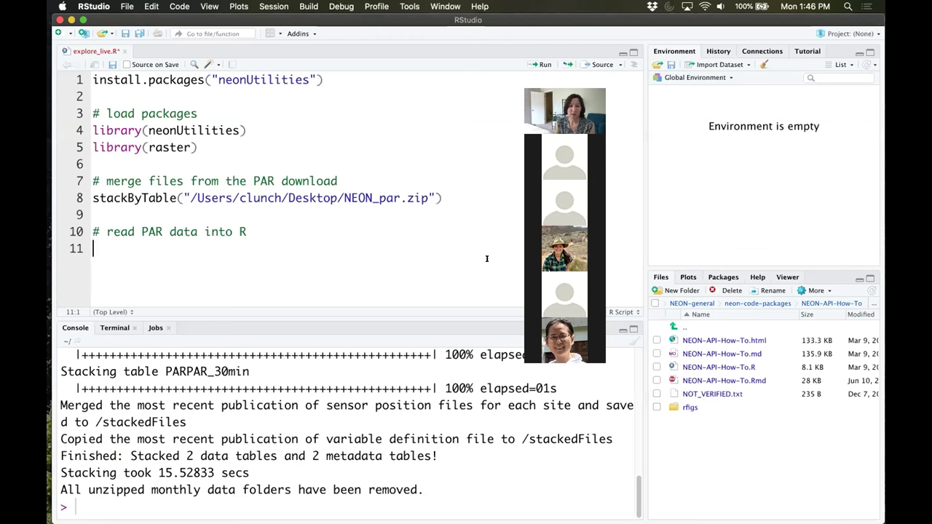
{"action": "type", "text": "readT"}
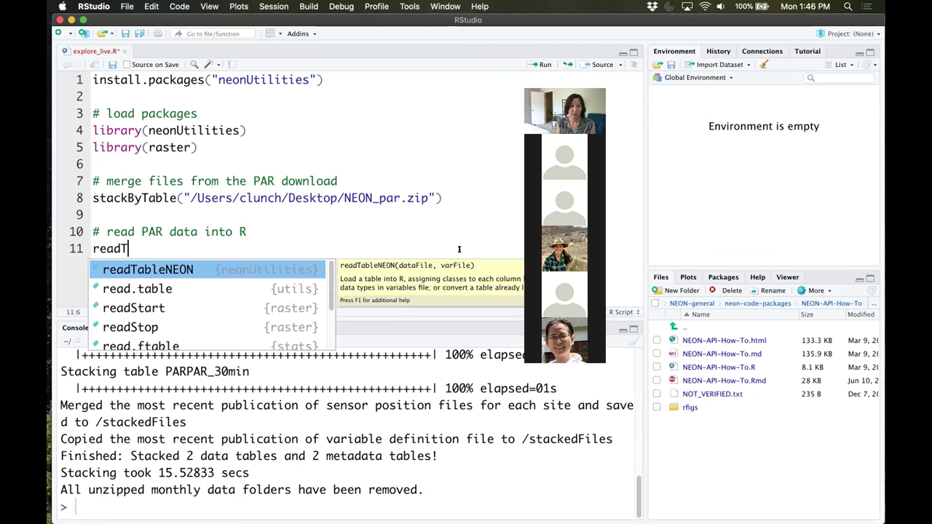
{"action": "key", "text": "Return"}
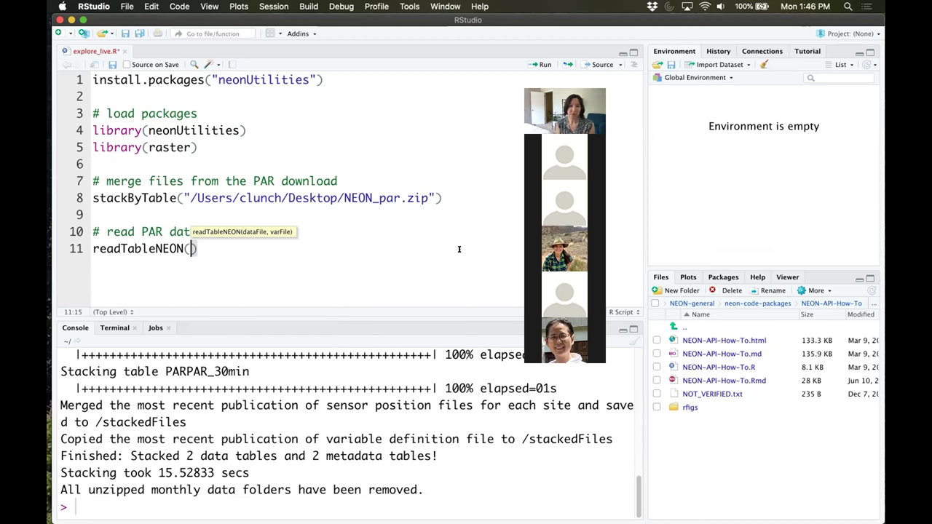
{"action": "type", "text": "\"/"}
{"action": "type", "text": "Users"}
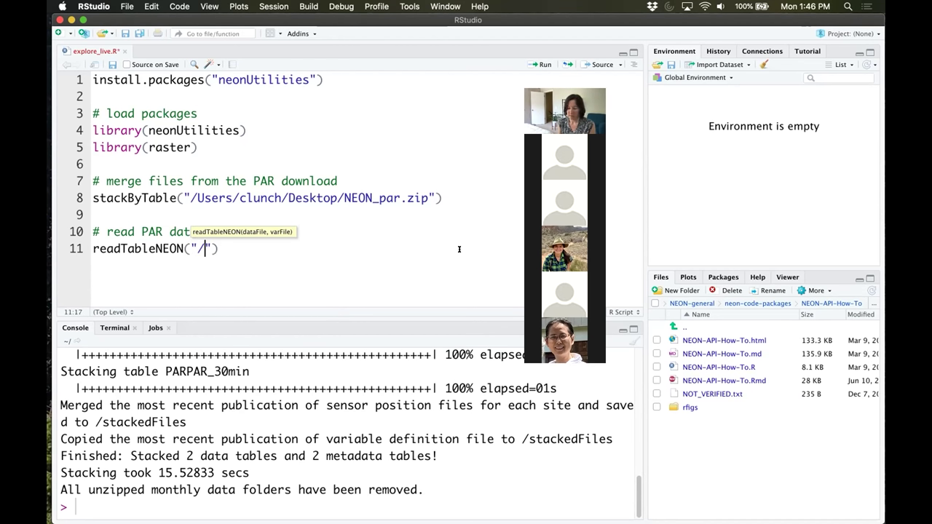
{"action": "type", "text": "/D"}
{"action": "key", "text": "BackSpace"}
{"action": "type", "text": "clunch/Desktop/"}
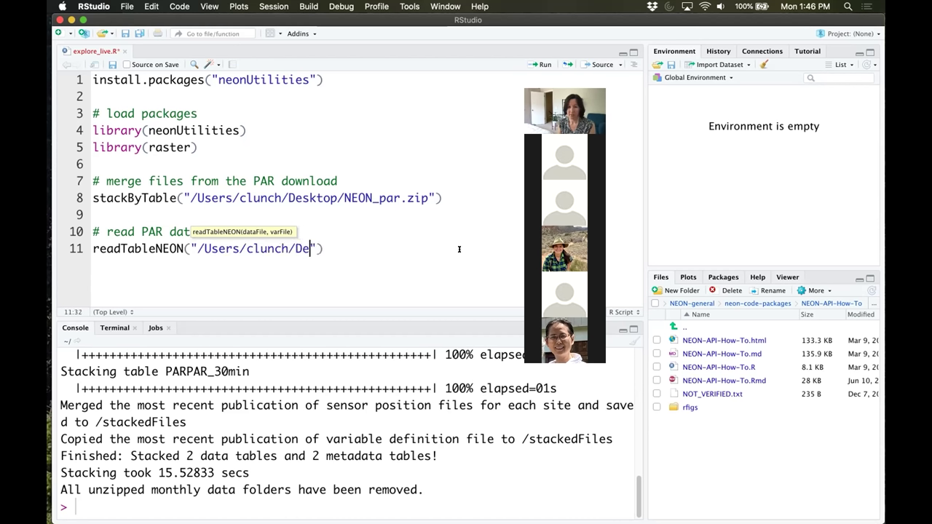
{"action": "type", "text": "N"}
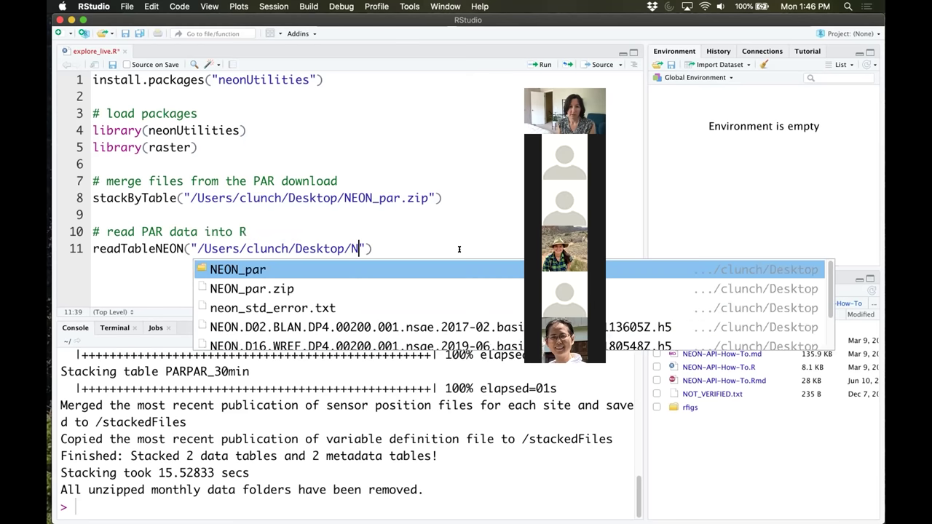
{"action": "key", "text": "Return"}
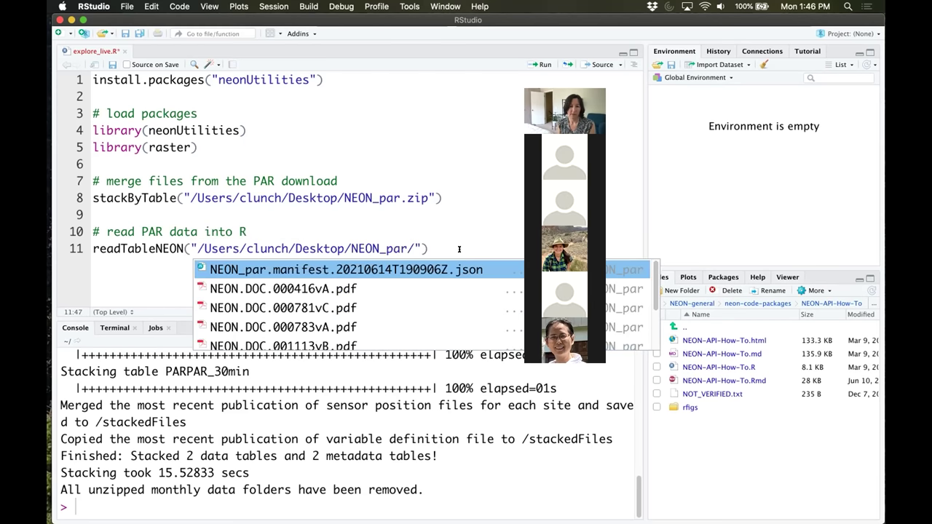
- Extend the path to stackedFiles/PARPAR_30min.csv as the data file argument
{"action": "key", "text": "Down"}
{"action": "key", "text": "Down"}
{"action": "key", "text": "Down"}
{"action": "key", "text": "Down"}
{"action": "key", "text": "Down"}
{"action": "key", "text": "Down"}
{"action": "key", "text": "Down"}
{"action": "key", "text": "Down"}
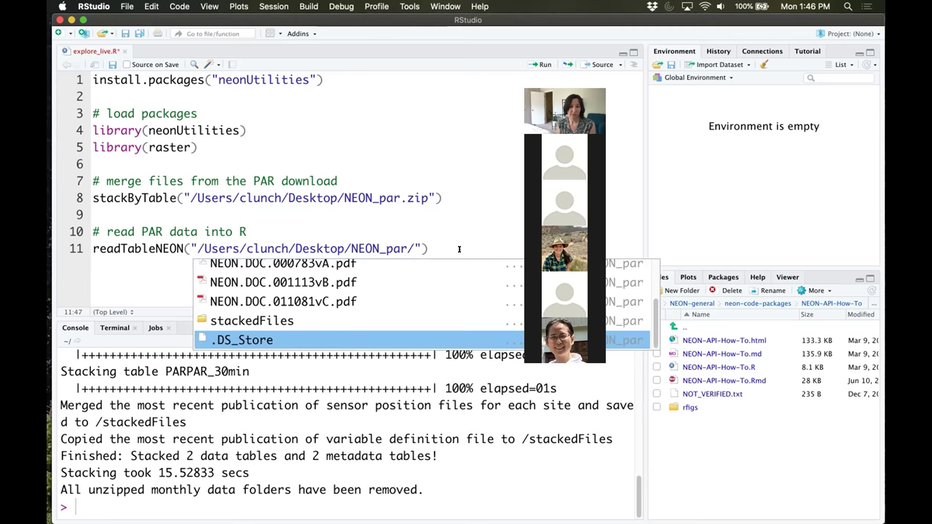
{"action": "key", "text": "Up"}
{"action": "key", "text": "Up"}
{"action": "key", "text": "Return"}
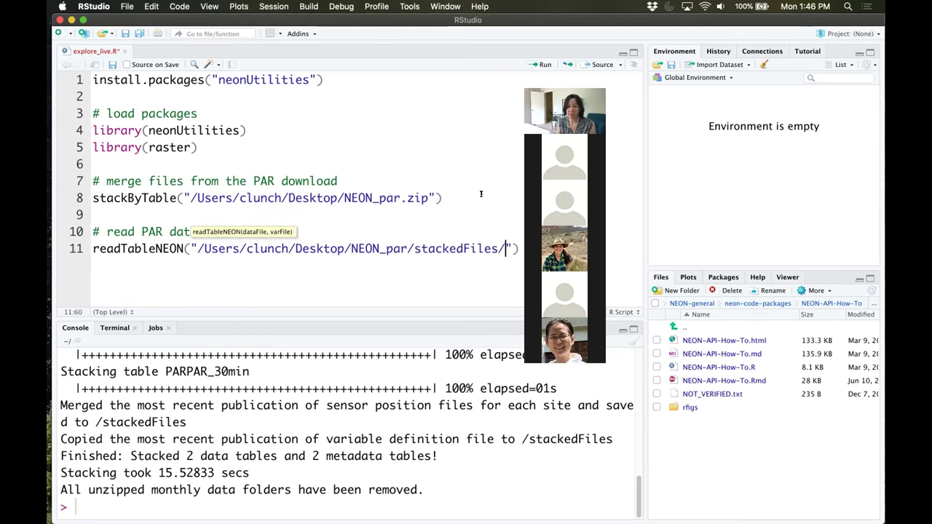
{"action": "key", "text": "Tab"}
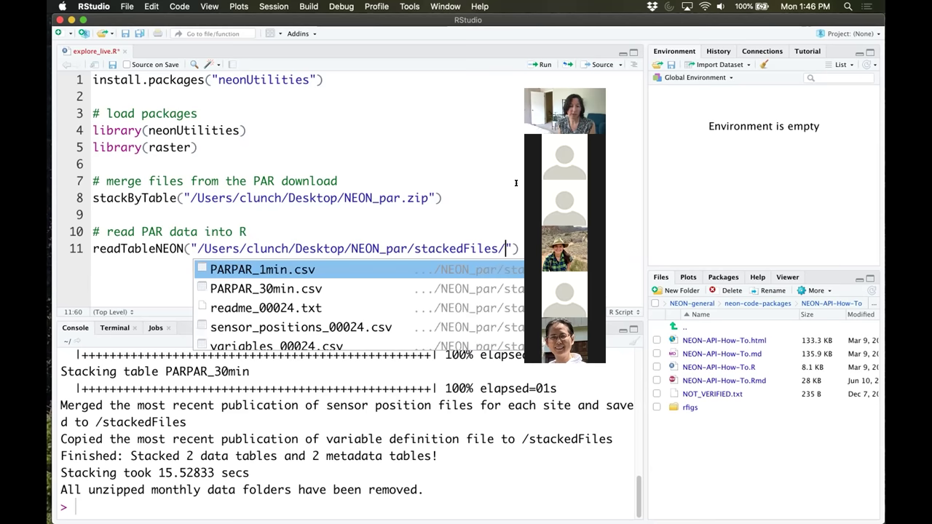
{"action": "key", "text": "Down"}
{"action": "key", "text": "Return"}
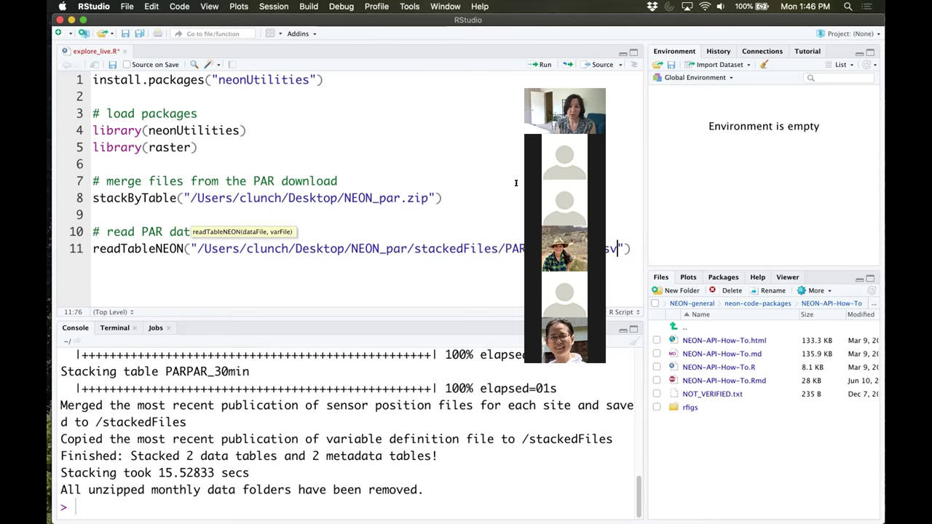
- Add a second path argument on a new line, copying the path up to stackedFiles/ from the first argument into it
{"action": "type", "text": ","}
{"action": "key", "text": "Return"}
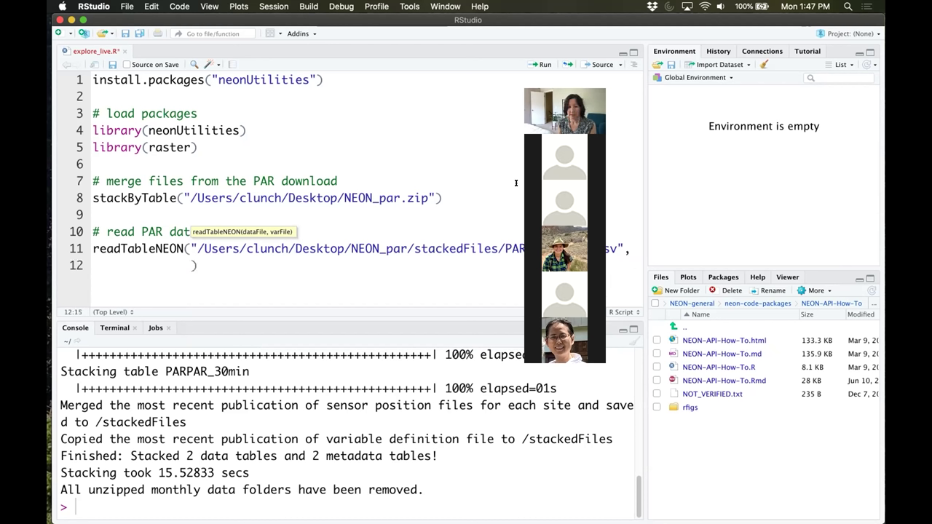
{"action": "type", "text": "\"/"}
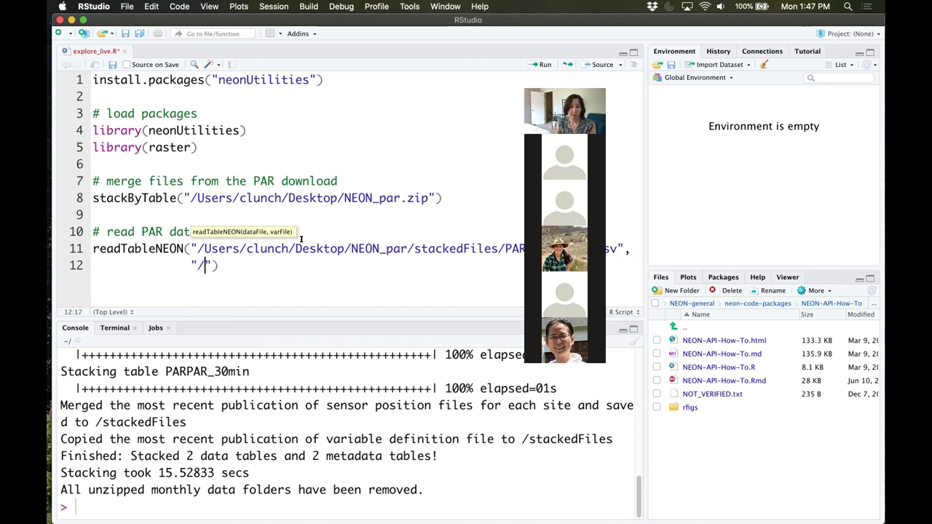
{"action": "left_click_drag", "start_coordinate": [196, 249], "coordinate": [505, 248]}
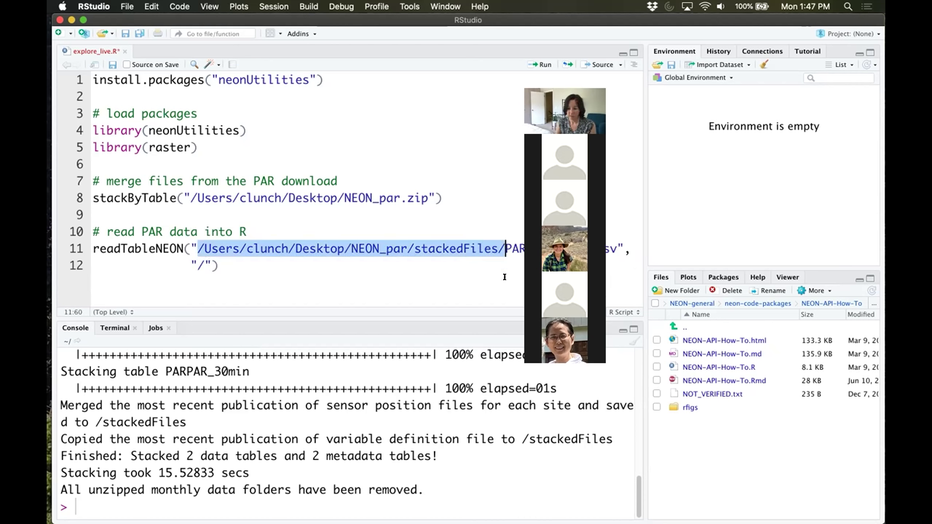
{"action": "key", "text": "super+c"}
{"action": "double_click", "coordinate": [198, 265]}
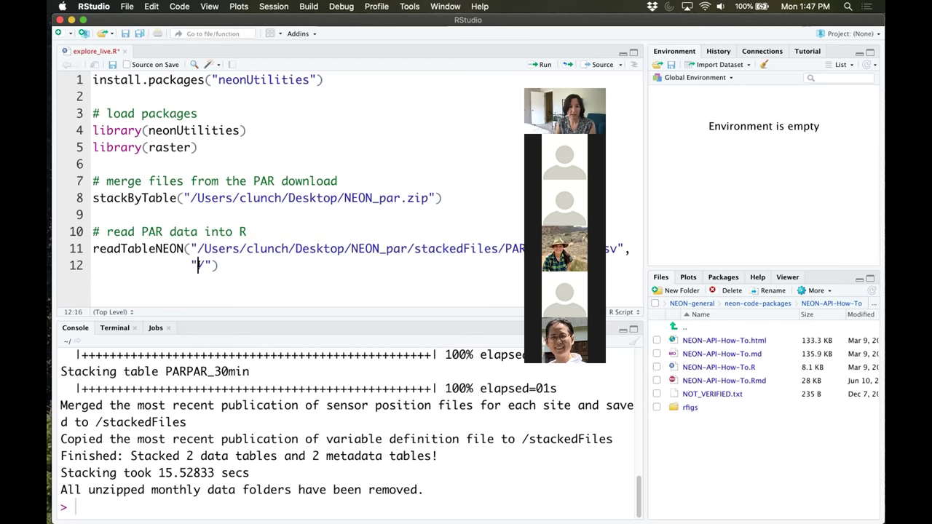
{"action": "key", "text": "super+v"}
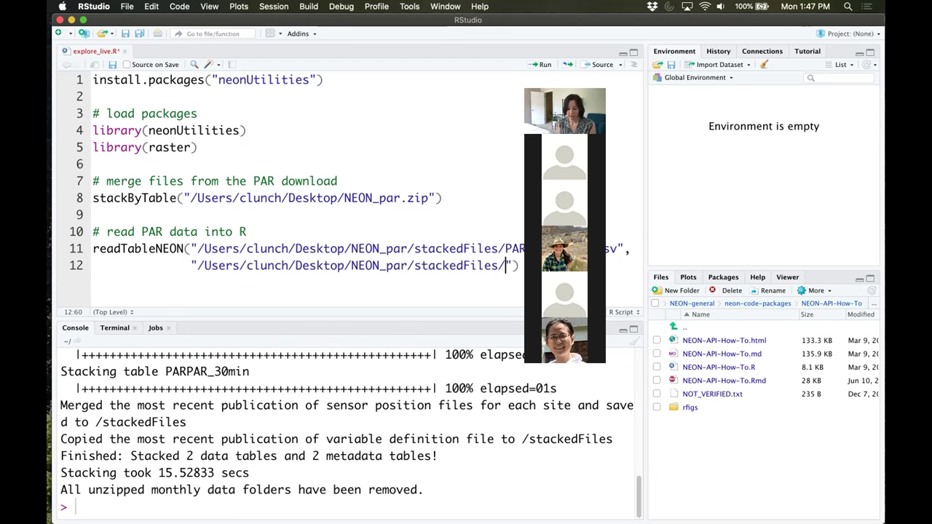
- Complete the second path with variables_00024.csv as the variables file and widen the script pane to show the line's end
{"action": "key", "text": "Tab"}
{"action": "key", "text": "Down"}
{"action": "key", "text": "Down"}
{"action": "key", "text": "Down"}
{"action": "key", "text": "Down"}
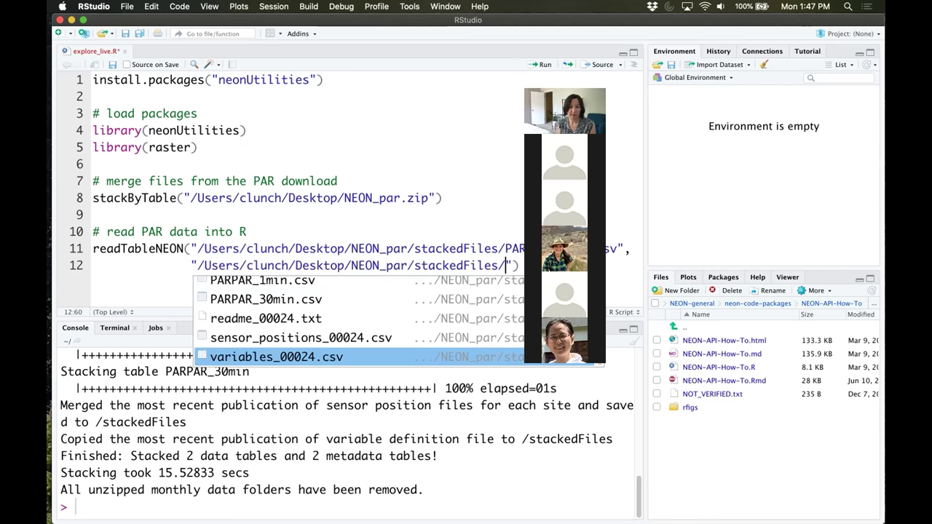
{"action": "key", "text": "Return"}
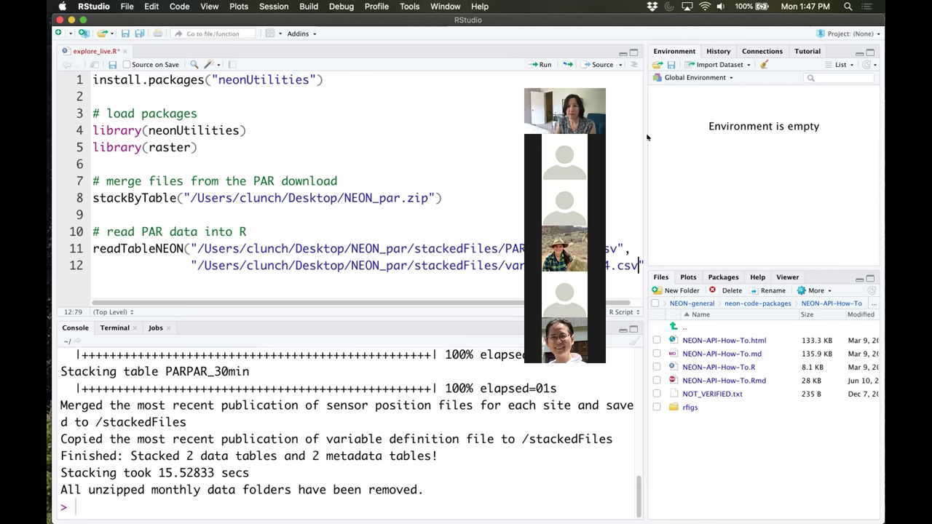
{"action": "left_click_drag", "start_coordinate": [647, 137], "coordinate": [660, 136]}
{"action": "left_click", "coordinate": [654, 266]}
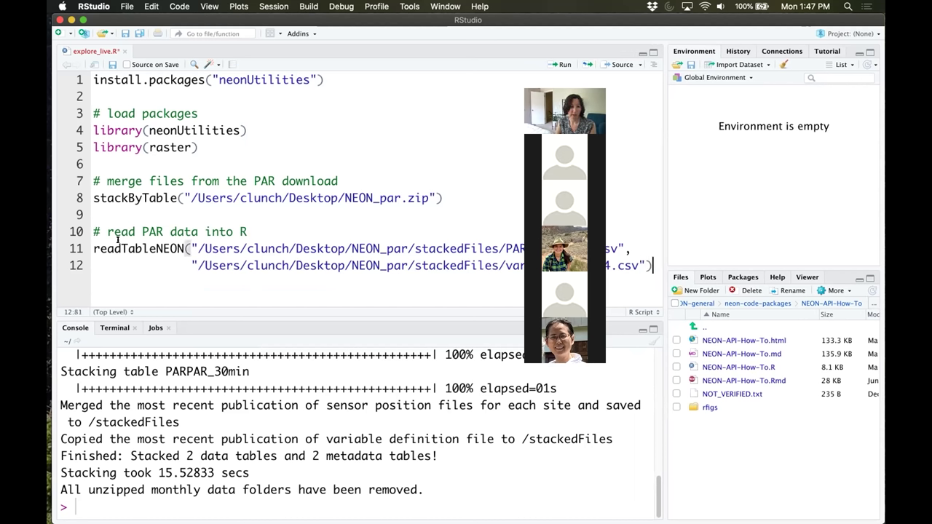
- Assign the readTableNEON() result to par30 and widen the script pane further to show the full first line
{"action": "left_click", "coordinate": [93, 248]}
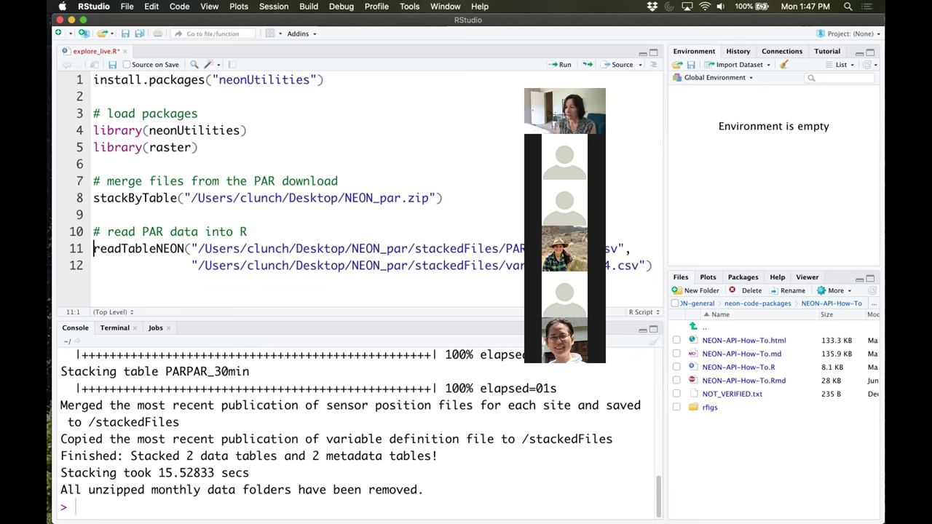
{"action": "type", "text": "par30 "}
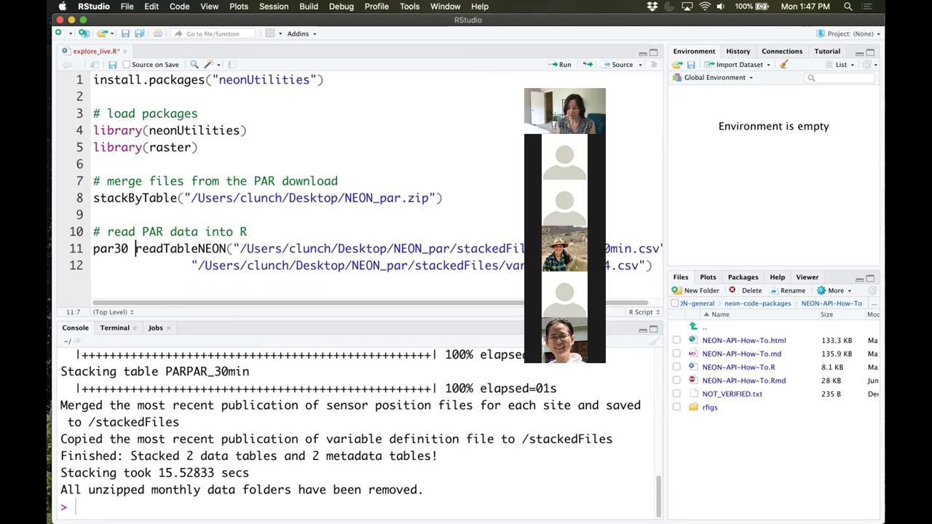
{"action": "type", "text": "<-"}
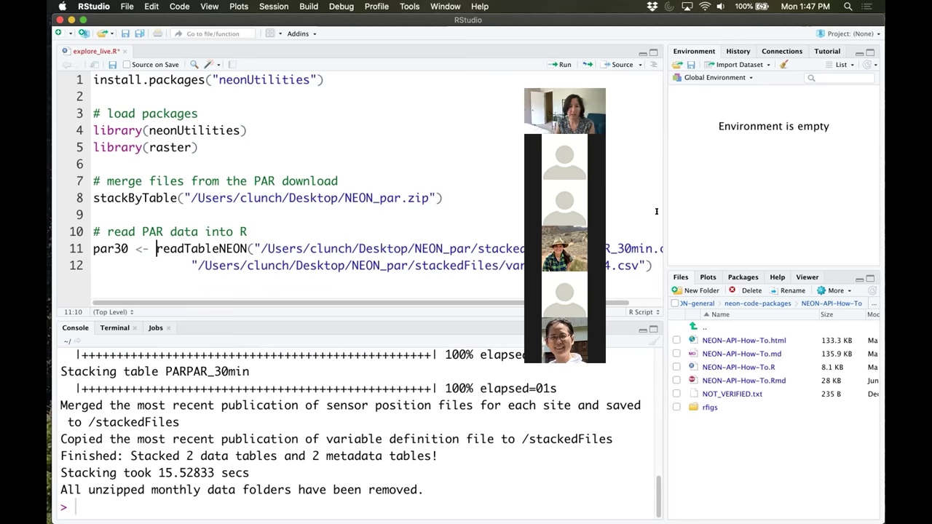
{"action": "left_click_drag", "start_coordinate": [663, 204], "coordinate": [700, 202]}
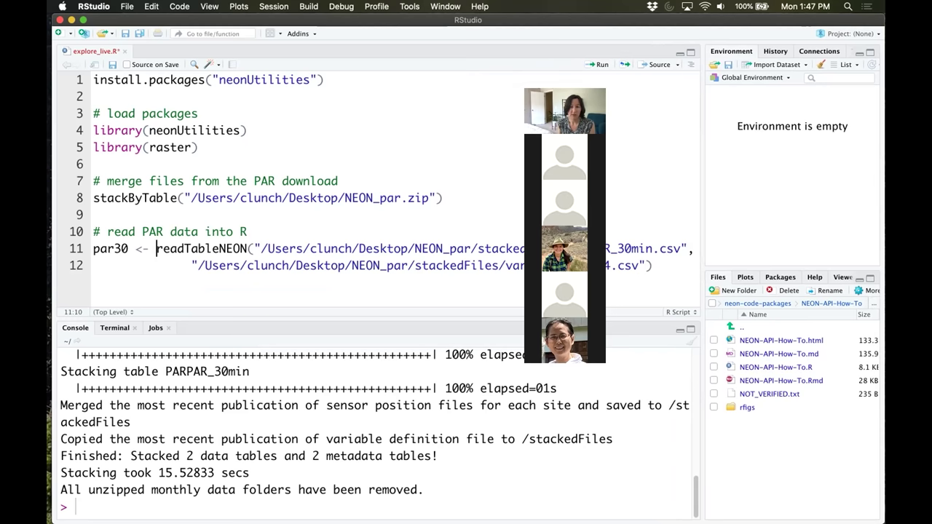
- Run the par30 assignment, add View(par30) on line 13 and run it to open the table in the data viewer
{"action": "key", "text": "super+Return"}
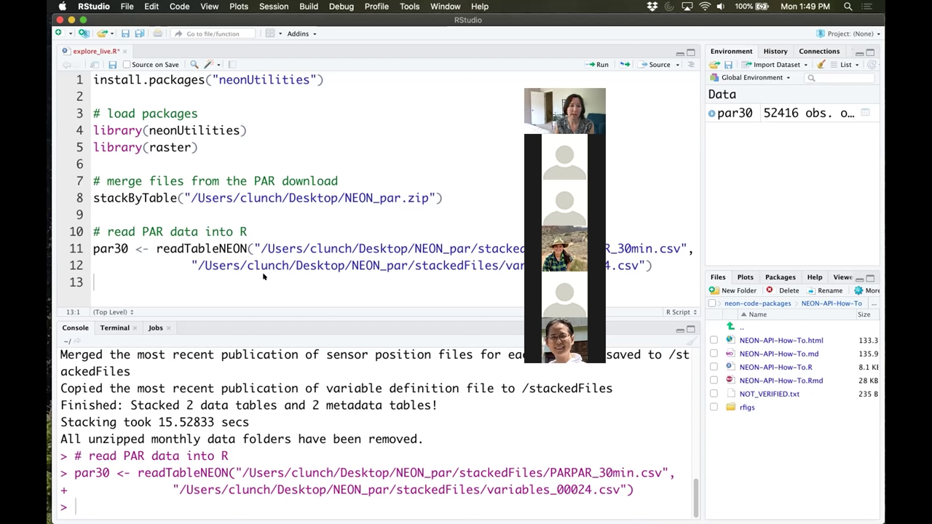
{"action": "type", "text": "View(par30"}
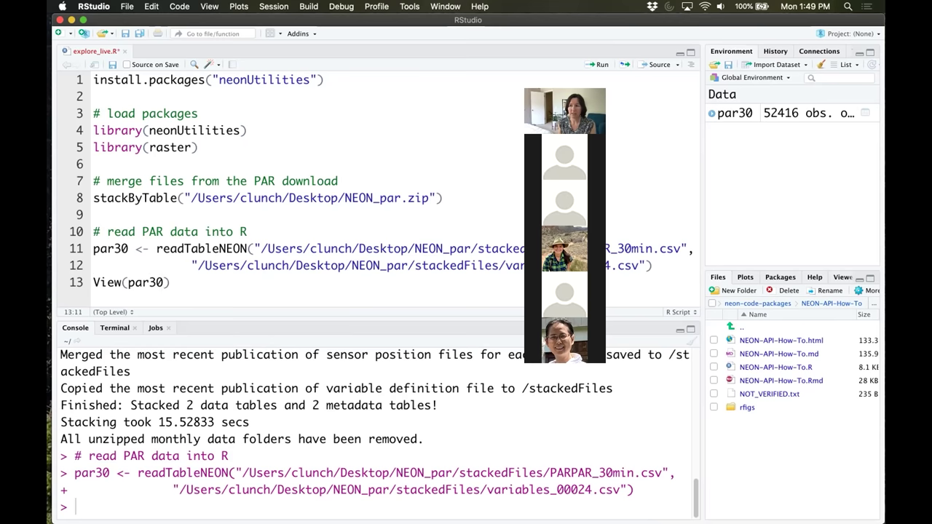
{"action": "key", "text": "super+Return"}
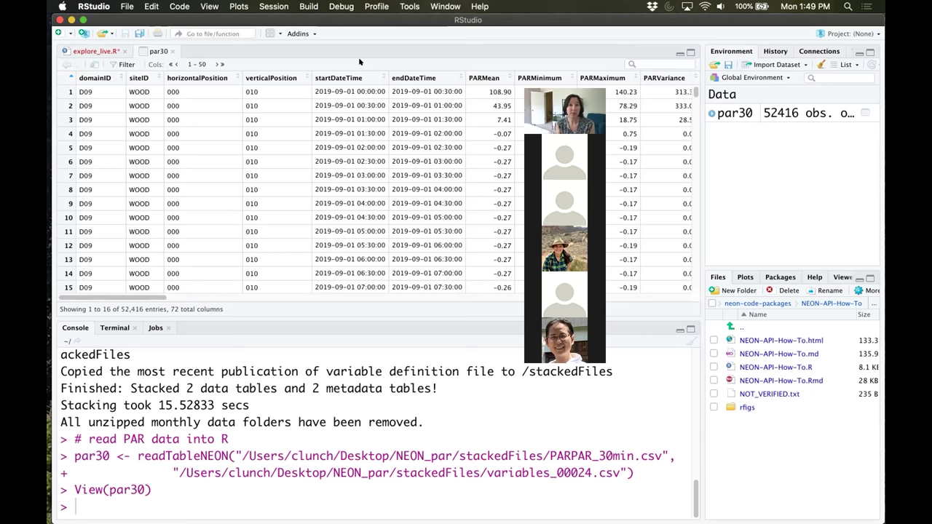
- Return to the explore_live.R script and begin a plot call on line 15, leaving a blank line after View(par30)
{"action": "left_click", "coordinate": [91, 51]}
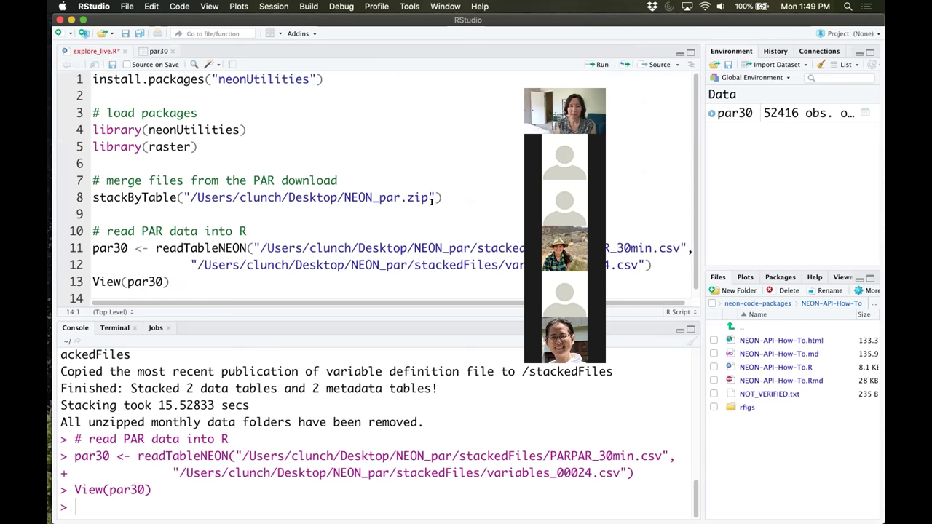
{"action": "scroll", "coordinate": [432, 202], "scroll_direction": "down", "scroll_amount": 2}
{"action": "key", "text": "Return"}
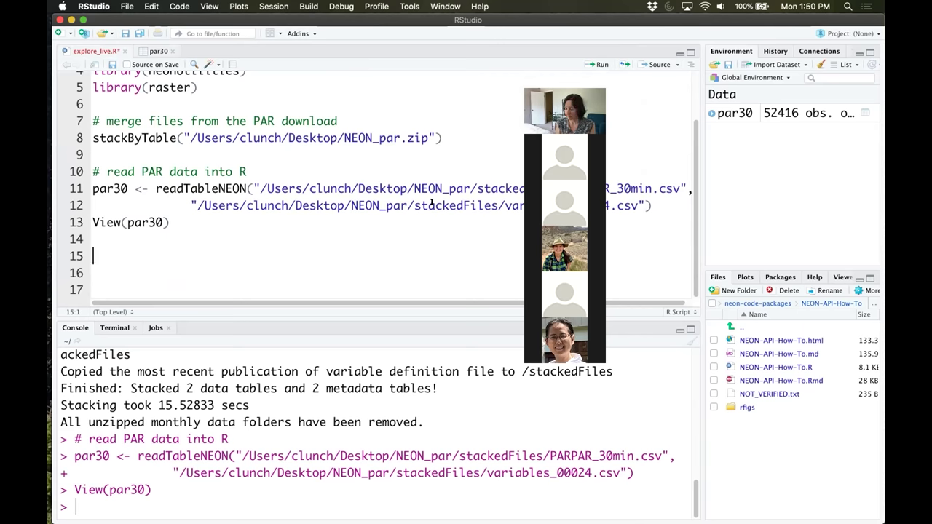
{"action": "type", "text": "plot"}
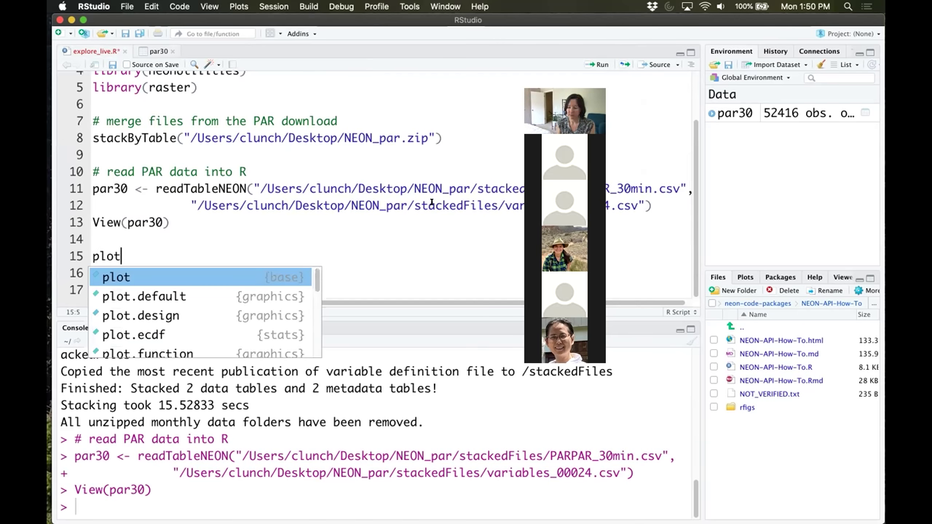
{"action": "type", "text": "(par"}
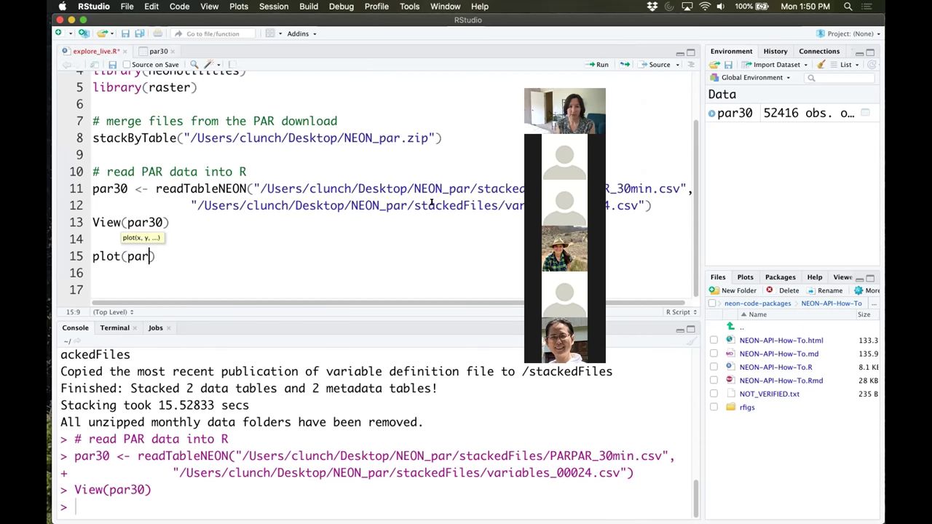
{"action": "type", "text": "30"}
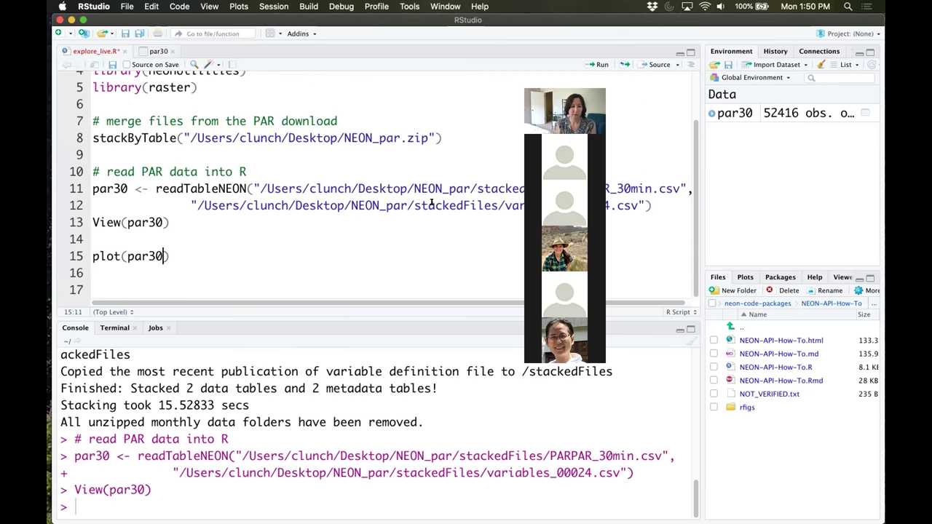
{"action": "key", "text": "BackSpace"}
{"action": "key", "text": "BackSpace"}
{"action": "key", "text": "BackSpace"}
{"action": "key", "text": "BackSpace"}
{"action": "key", "text": "BackSpace"}
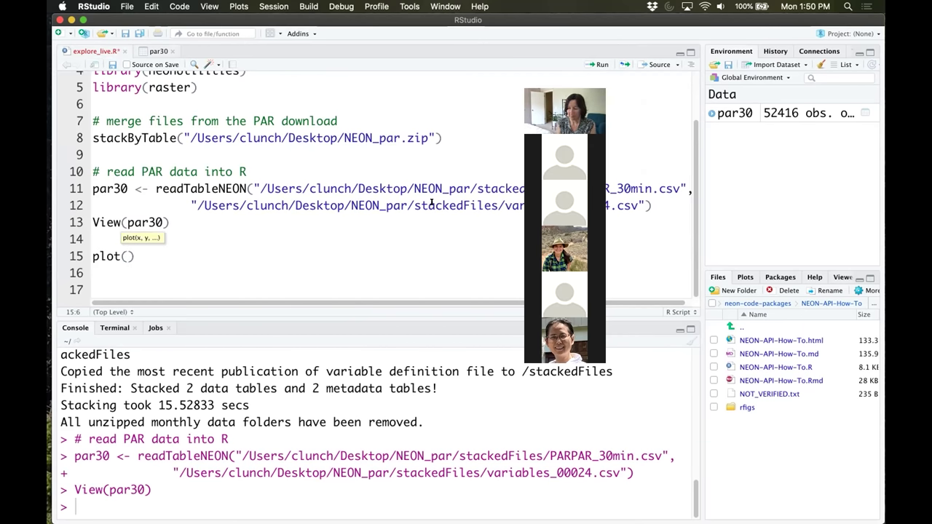
- Fill the plot call with the formula PARMean~startDateTime and begin a data=par30[] subset argument on line 16
{"action": "type", "text": "PARMea"}
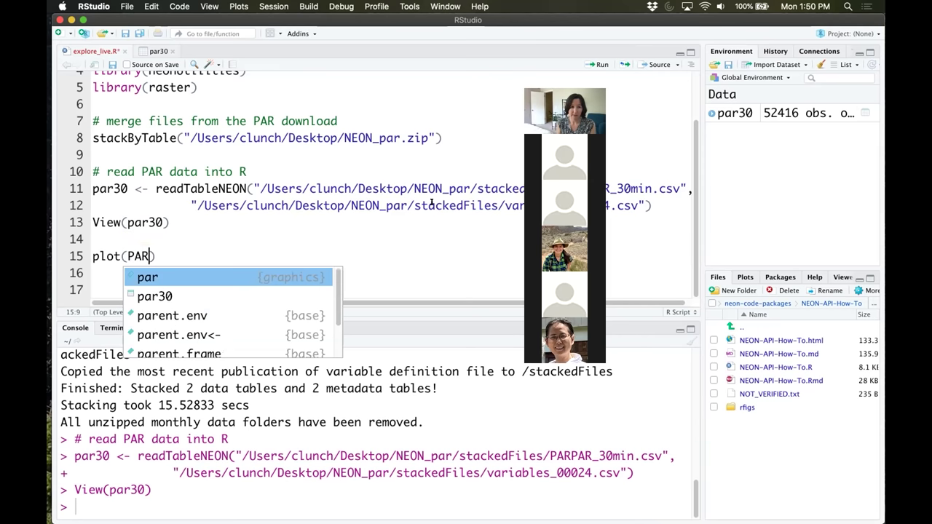
{"action": "type", "text": "n"}
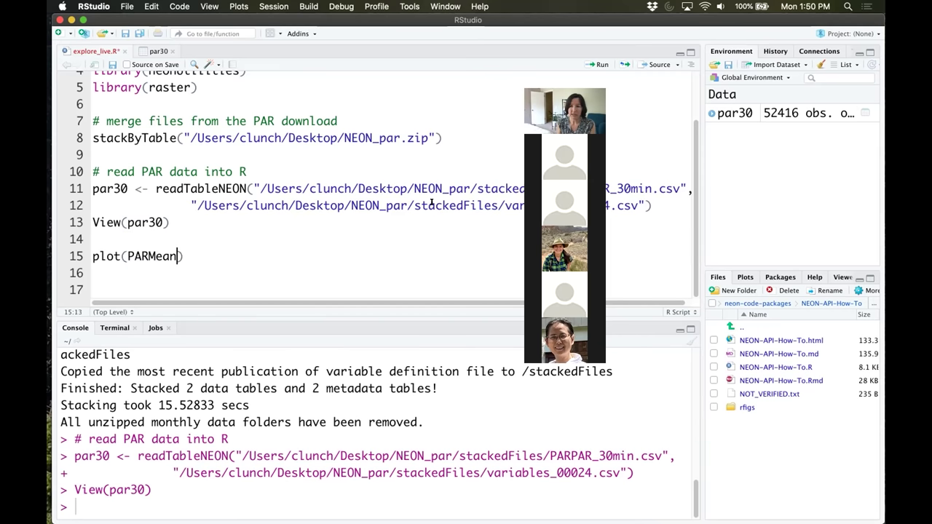
{"action": "type", "text": "~start"}
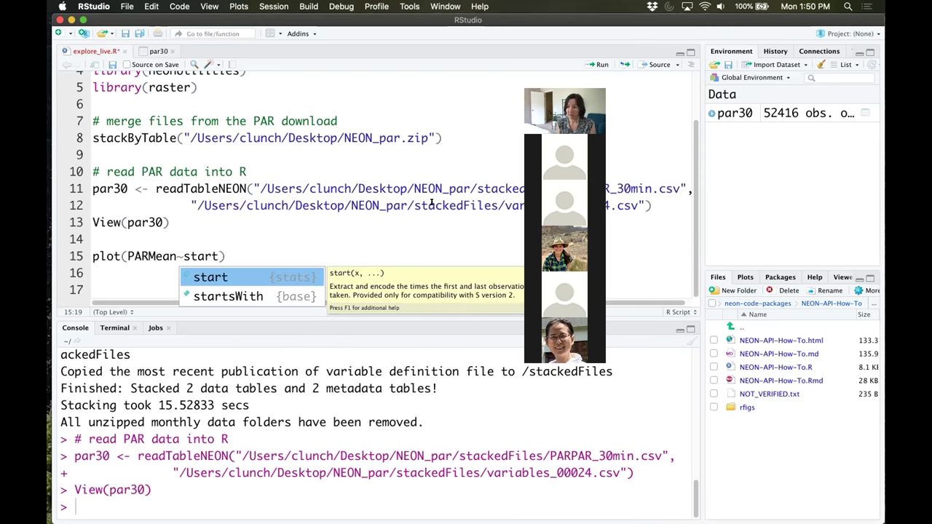
{"action": "type", "text": "DateTime,"}
{"action": "key", "text": "Return"}
{"action": "type", "text": "data=par30["}
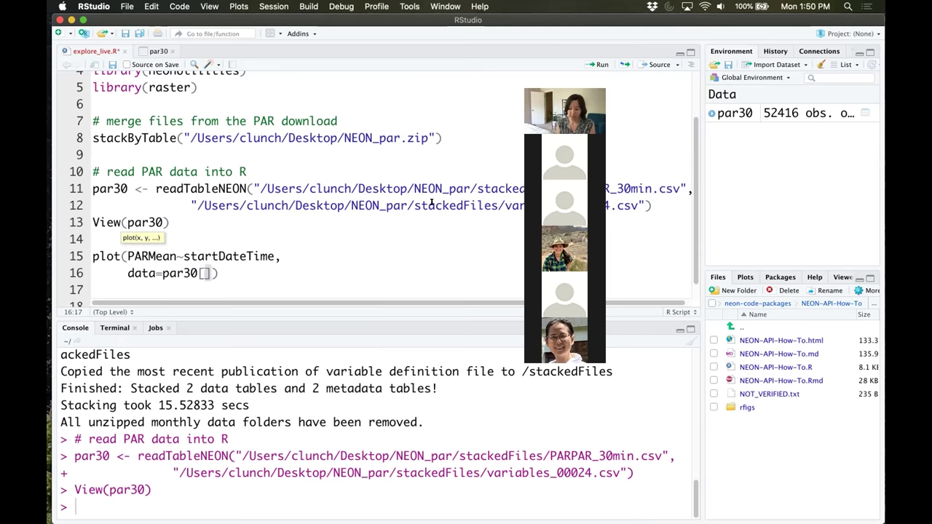
- Restrict the plotted rows to which(par30$verticalPosition=="080"), leaving the column index empty, and glance at the par30 table
{"action": "type", "text": "which"}
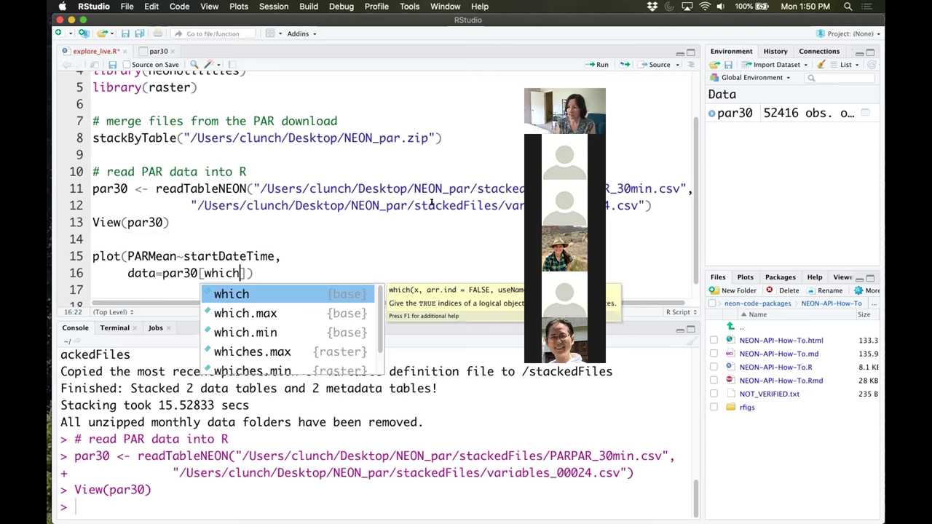
{"action": "type", "text": "("}
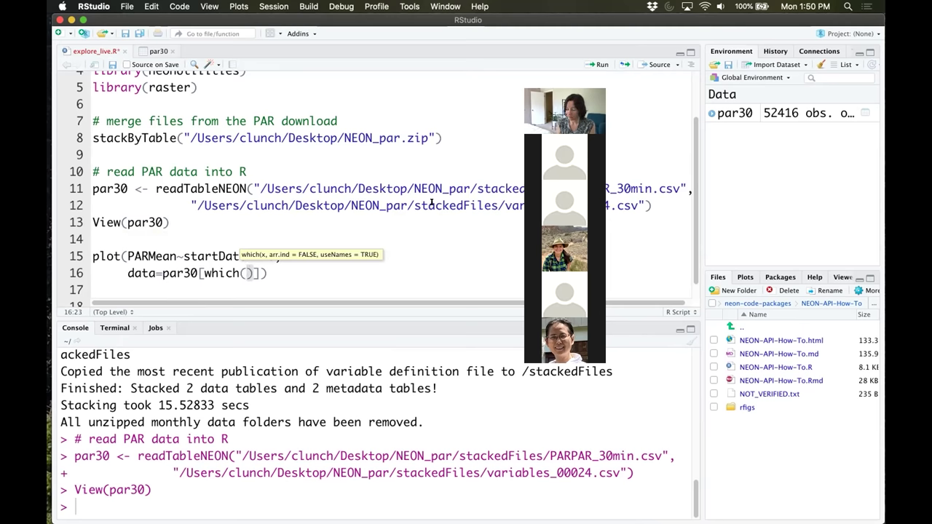
{"action": "type", "text": "par30"}
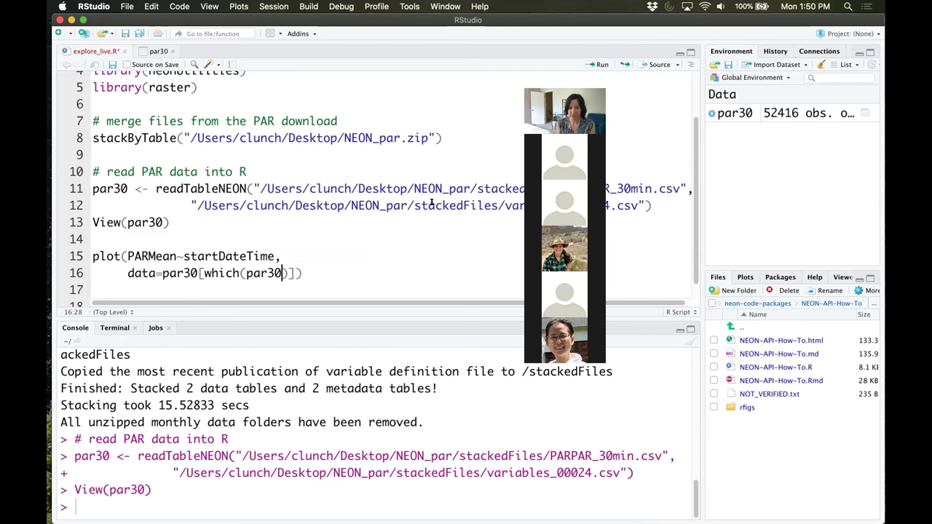
{"action": "type", "text": "$"}
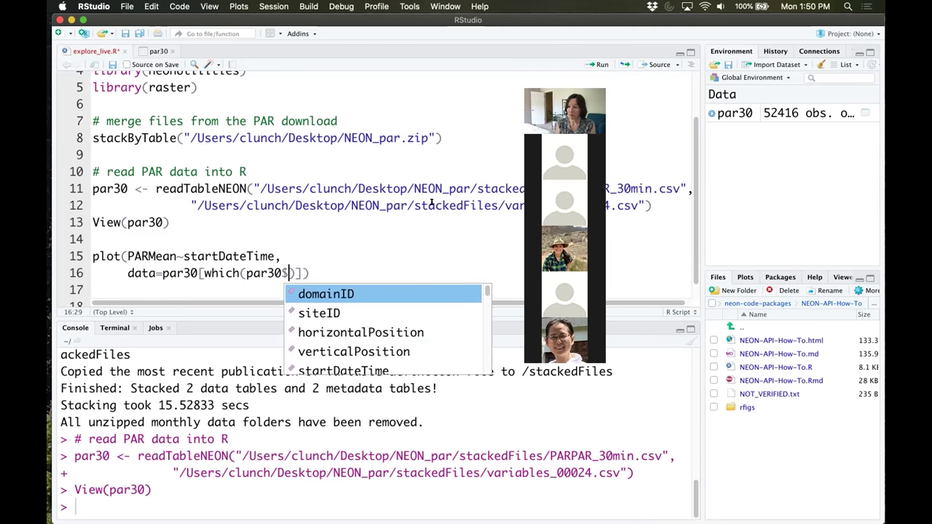
{"action": "type", "text": "verticalPosition"}
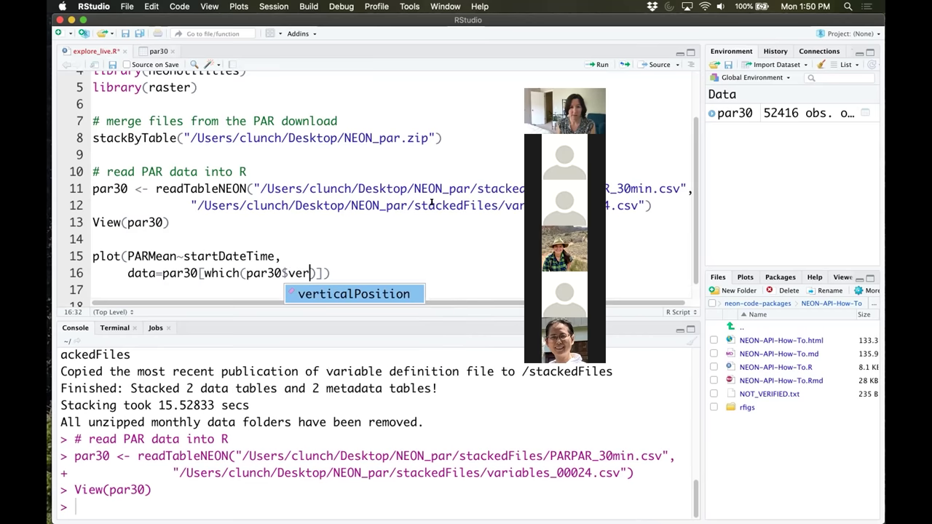
{"action": "type", "text": "=="}
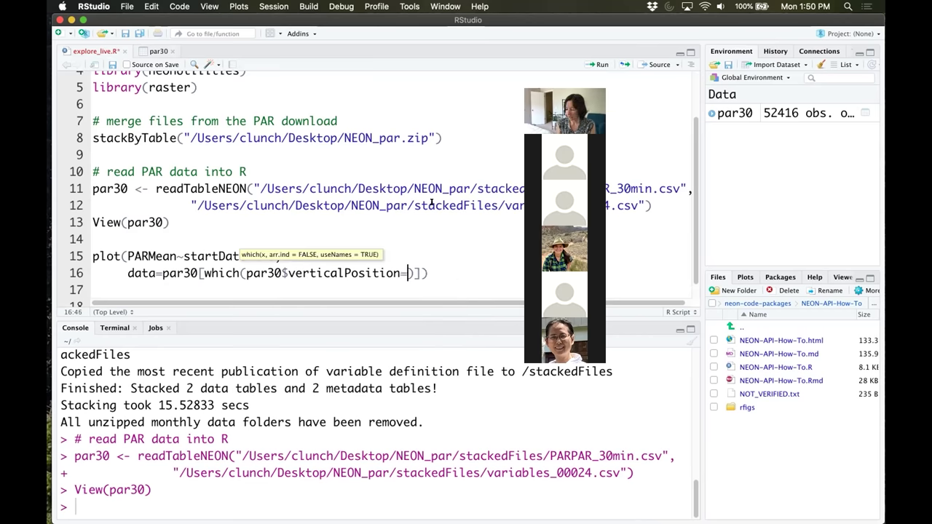
{"action": "type", "text": "\"080"}
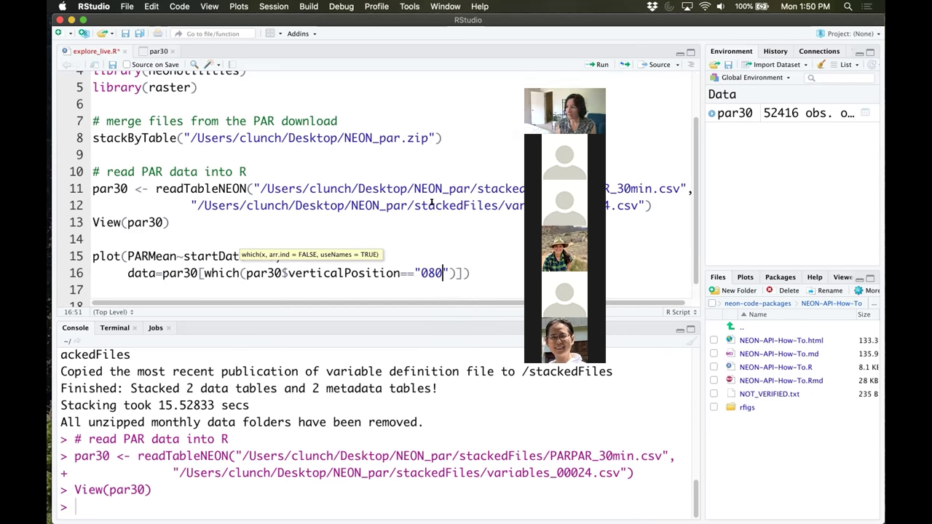
{"action": "type", "text": "\")"}
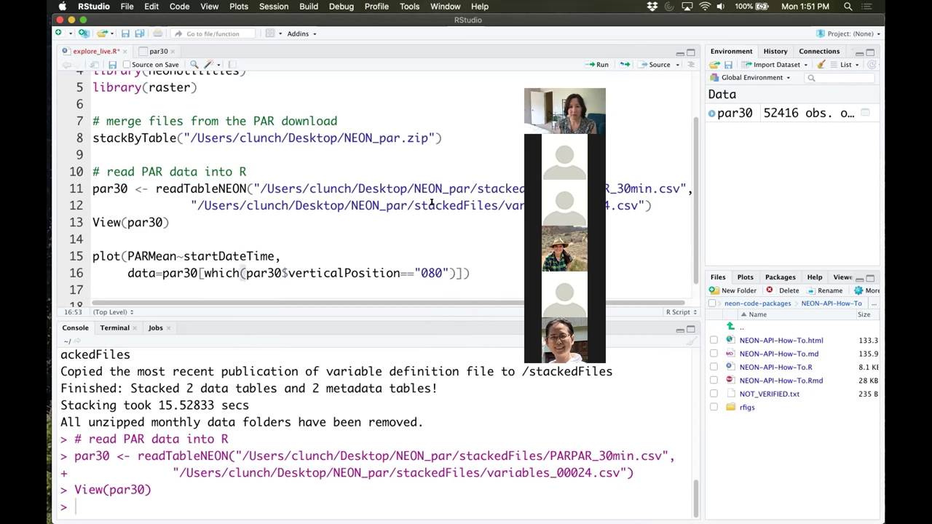
{"action": "type", "text": ","}
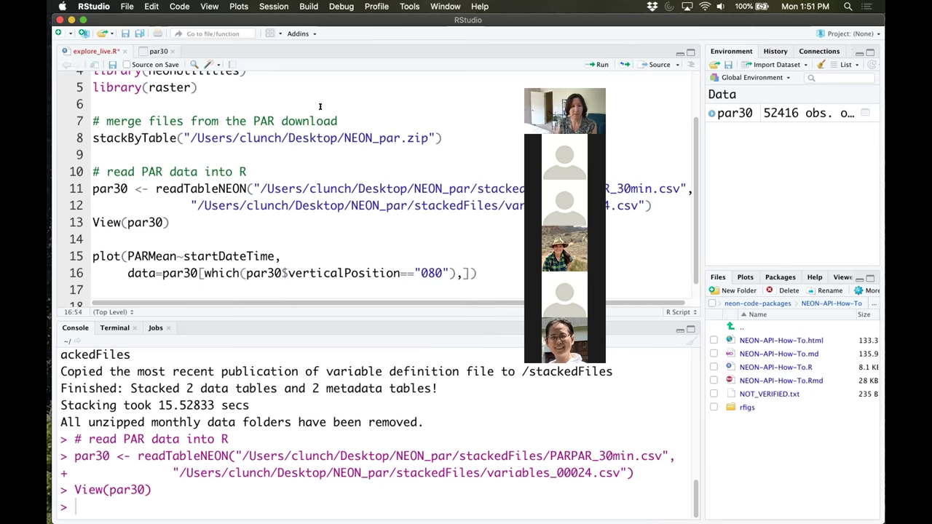
{"action": "left_click", "coordinate": [145, 50]}
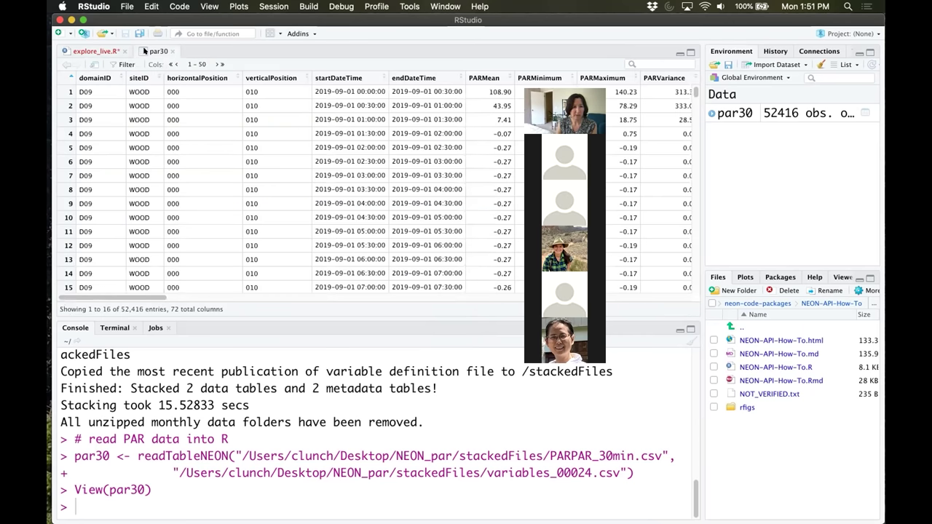
{"action": "left_click", "coordinate": [96, 48]}
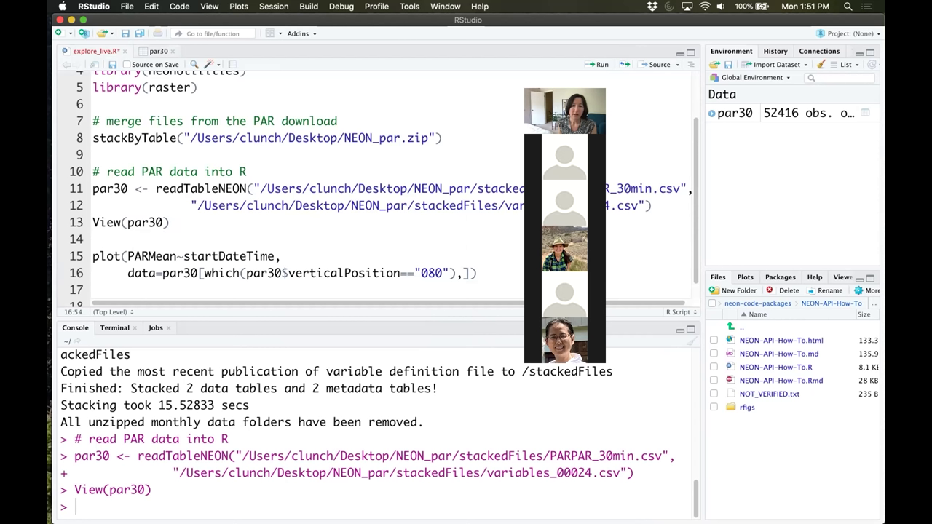
- Complete the plot call with type="l" on line 17 and run it, narrowing the script pane to give the plot more room
{"action": "type", "text": "],"}
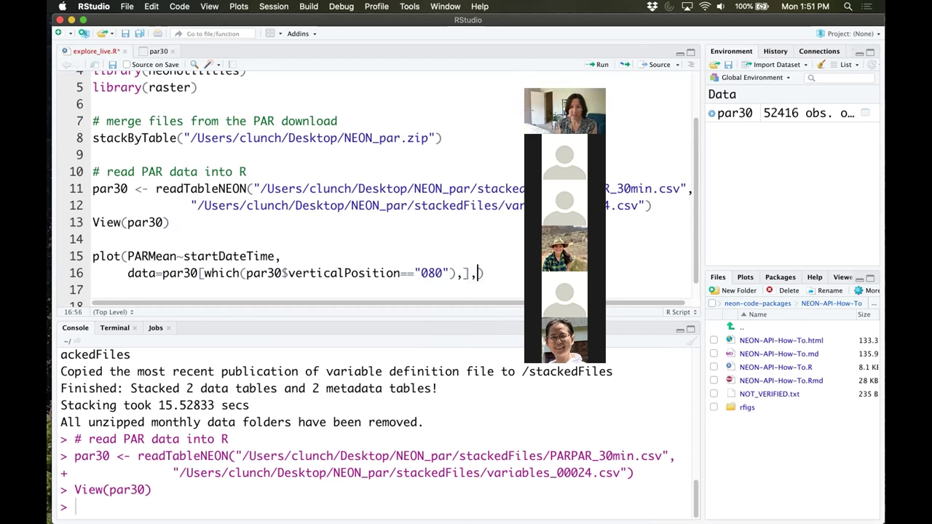
{"action": "key", "text": "Return"}
{"action": "type", "text": "type=\"l"}
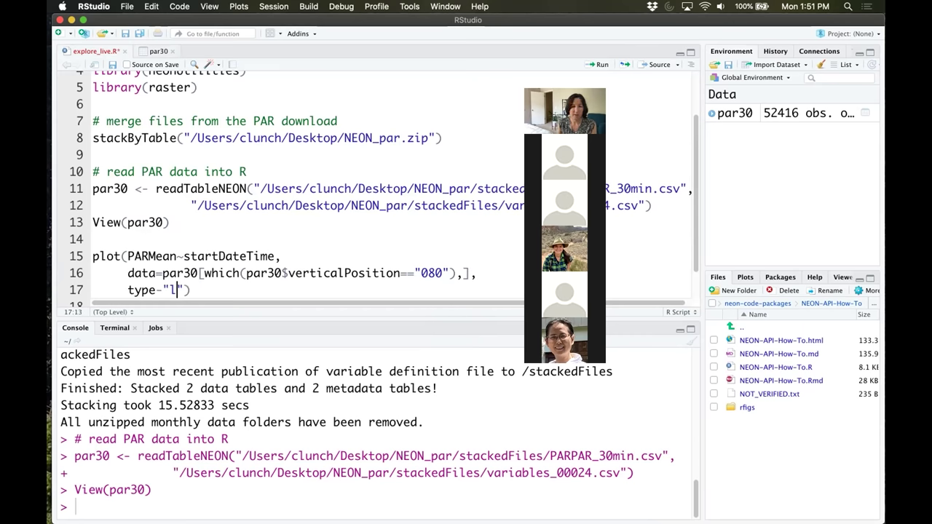
{"action": "scroll", "coordinate": [411, 237], "scroll_direction": "down", "scroll_amount": 2}
{"action": "left_click", "coordinate": [163, 256]}
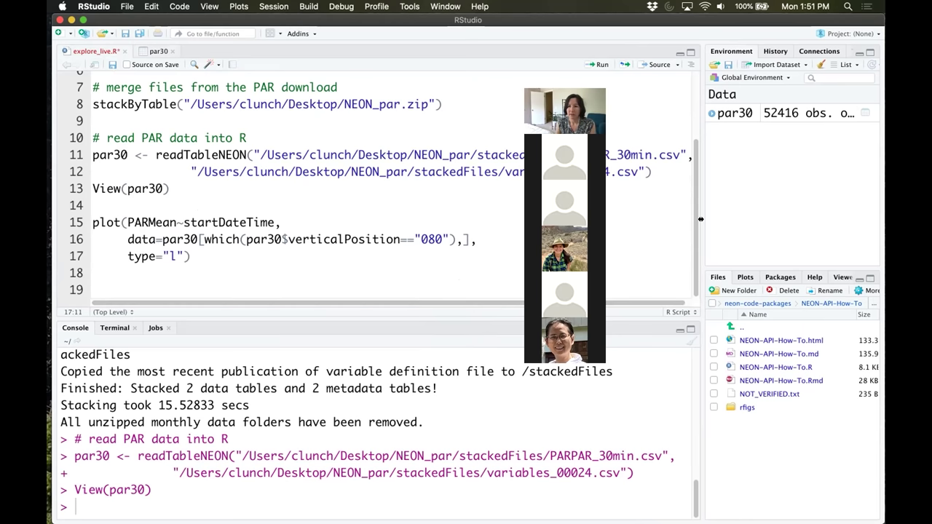
{"action": "left_click_drag", "start_coordinate": [701, 228], "coordinate": [619, 231]}
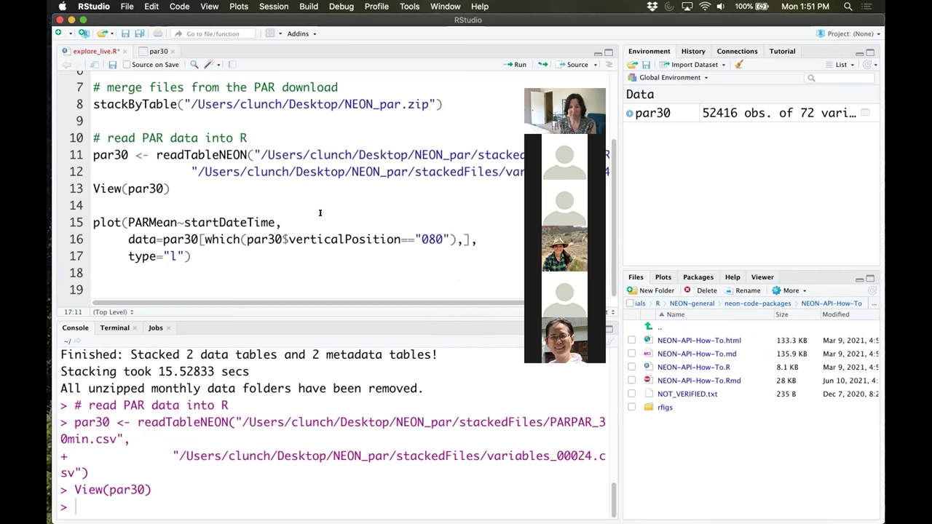
{"action": "key", "text": "super+Return"}
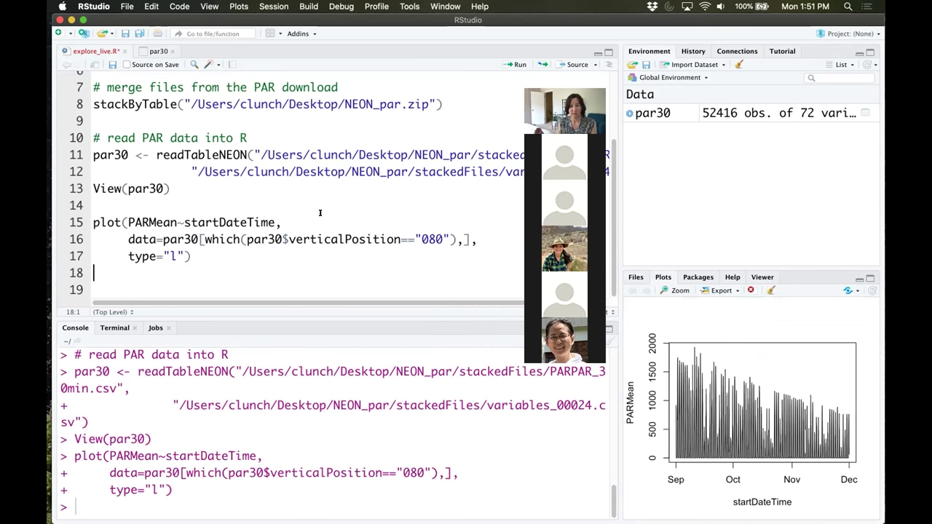
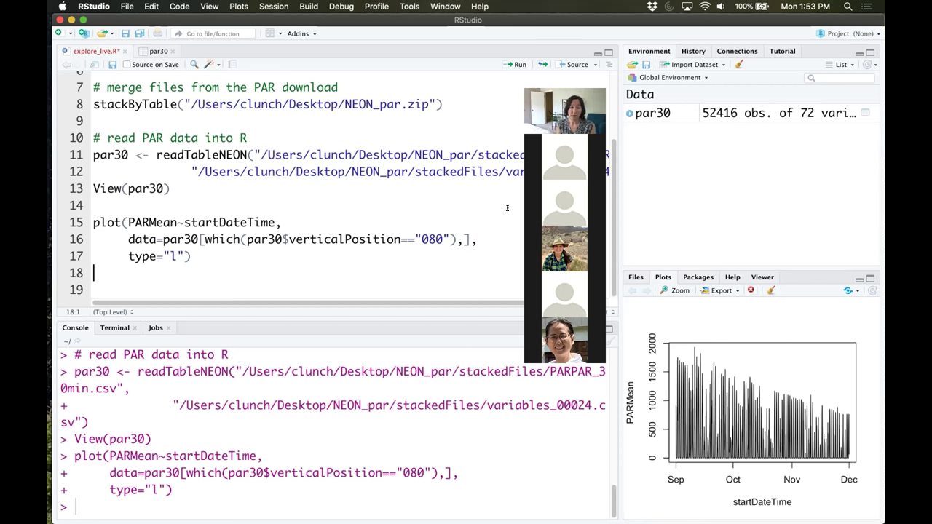
- Add the comment "# download data, stack, and read into R in one step!" on line 19, leaving a blank line after the plot call
{"action": "key", "text": "Return"}
{"action": "key", "text": "Return"}
{"action": "key", "text": "Return"}
{"action": "key", "text": "Up"}
{"action": "key", "text": "Up"}
{"action": "type", "text": "# "}
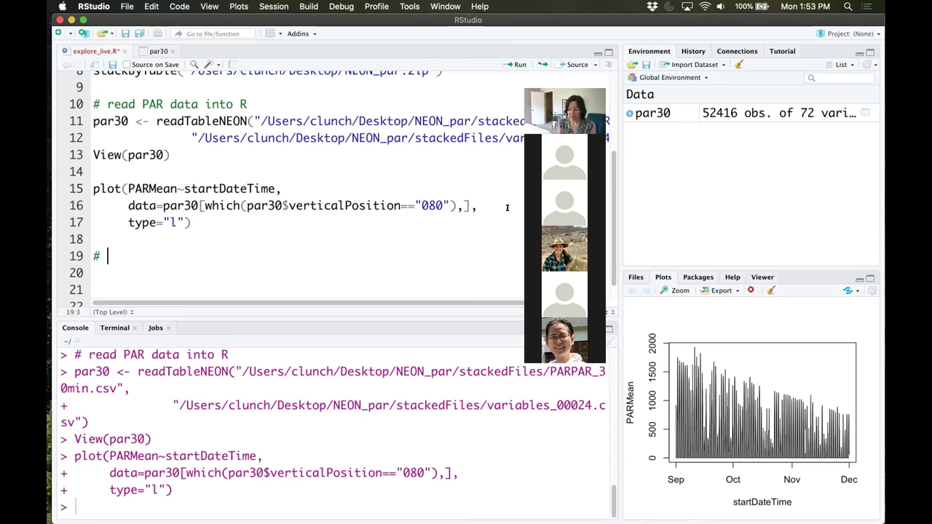
{"action": "type", "text": "download"}
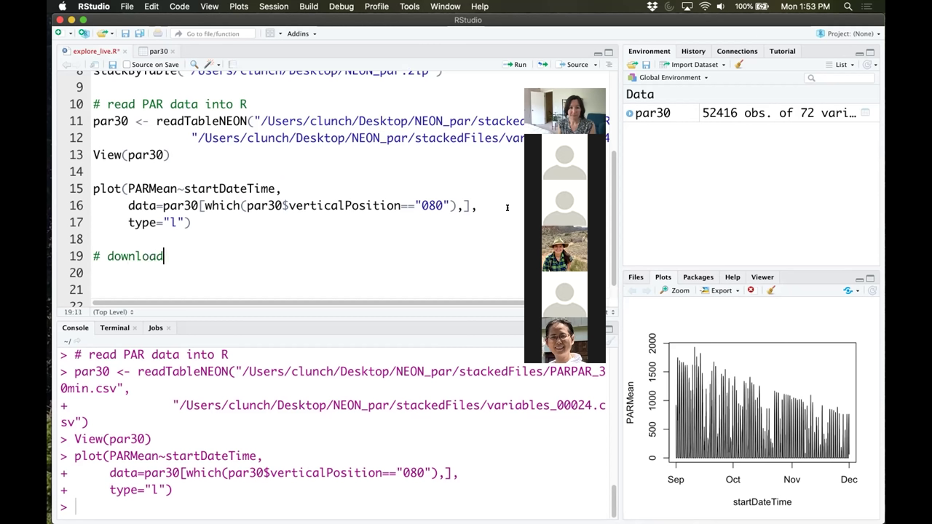
{"action": "type", "text": " data, stack, ne"}
{"action": "key", "text": "BackSpace"}
{"action": "key", "text": "BackSpace"}
{"action": "type", "text": "and read"}
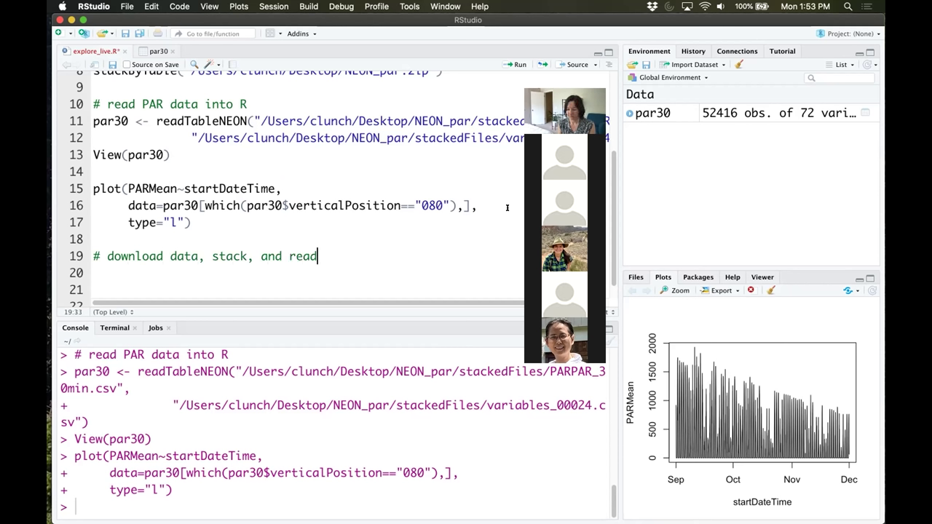
{"action": "type", "text": " into R in on"}
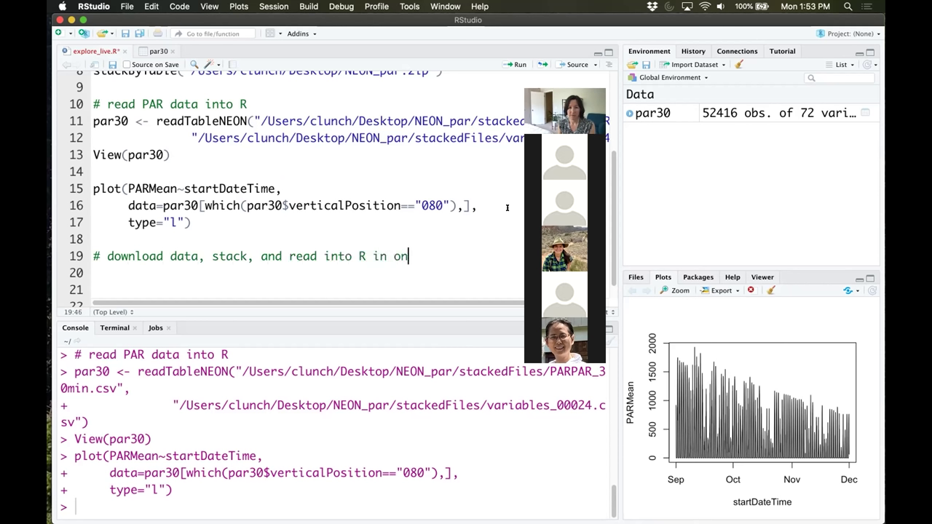
{"action": "type", "text": "e step!"}
{"action": "key", "text": "Return"}
{"action": "scroll", "coordinate": [507, 208], "scroll_direction": "down", "scroll_amount": 1}
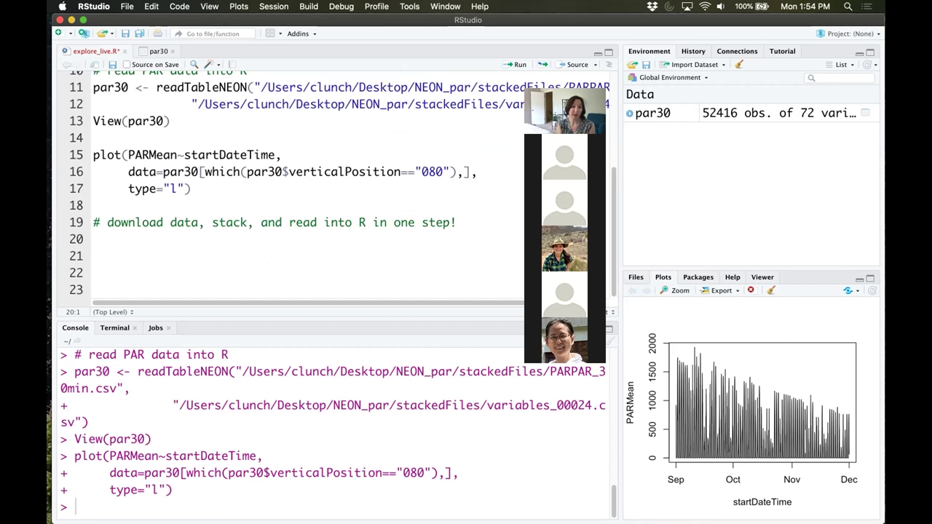
- Assign a loadByProduct() call from neonUtilities to p on line 20, below the comment
{"action": "type", "text": "p <- "}
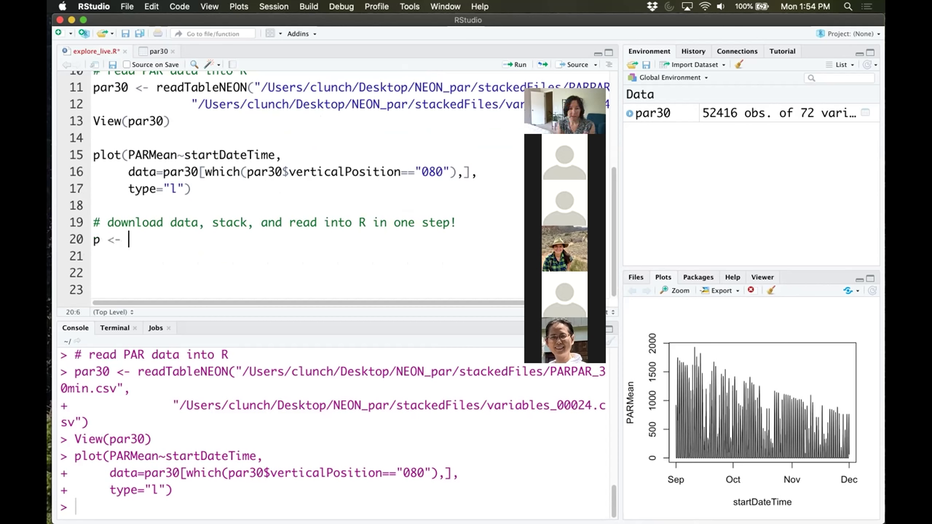
{"action": "type", "text": "load"}
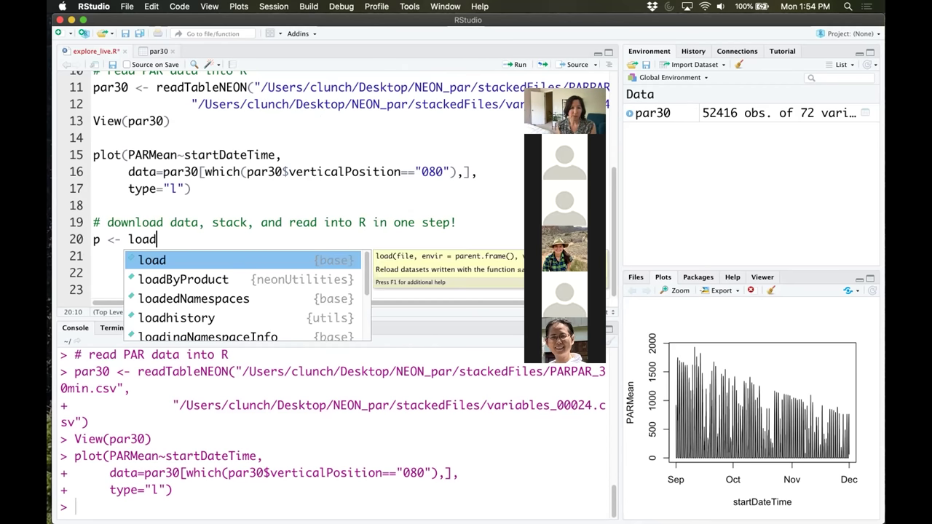
{"action": "key", "text": "Left"}
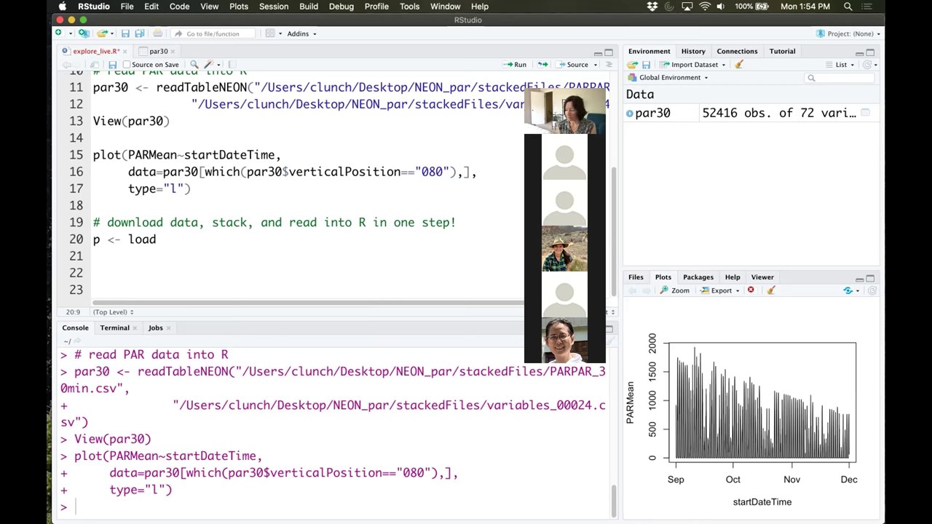
{"action": "left_click", "coordinate": [157, 239]}
{"action": "key", "text": "Tab"}
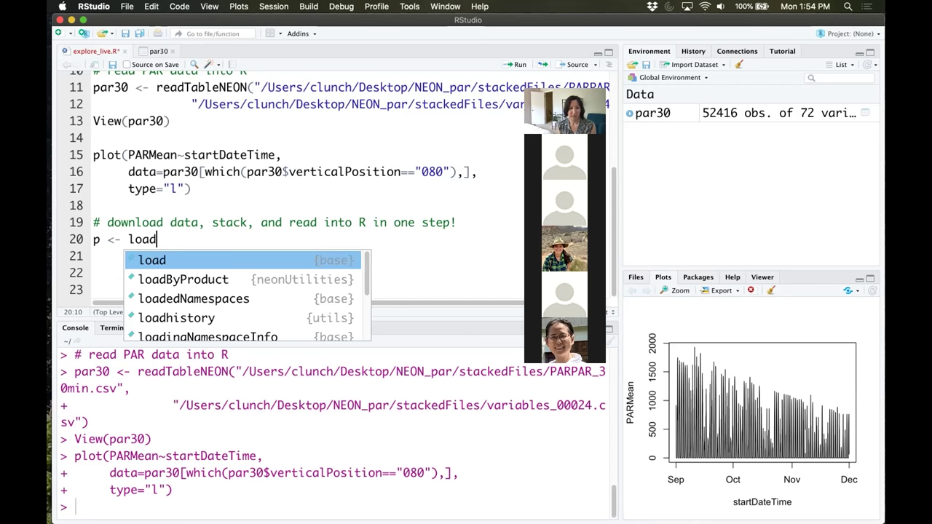
{"action": "key", "text": "Down"}
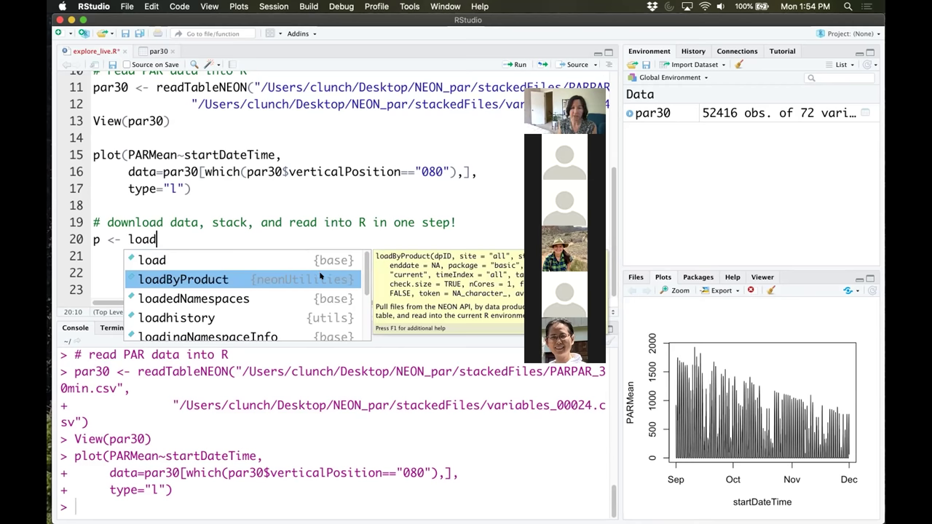
{"action": "key", "text": "Return"}
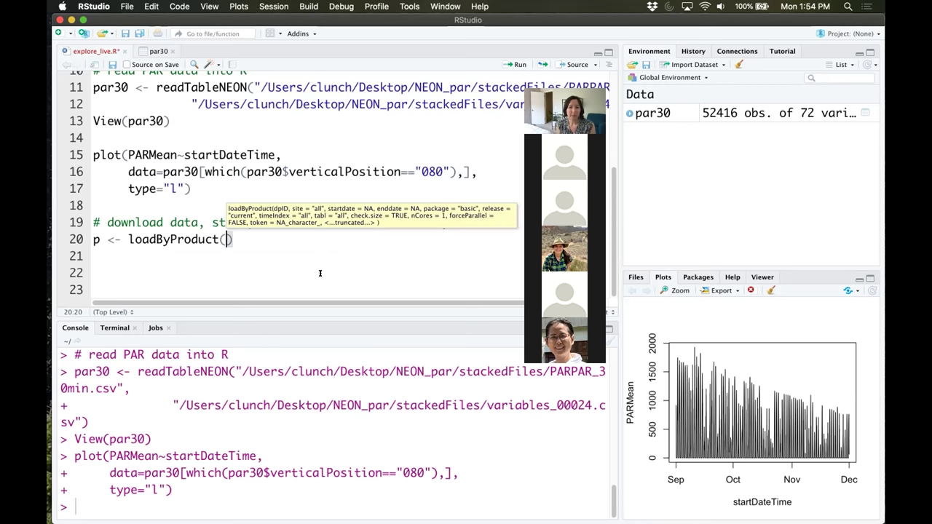
- Enter dpID="DP1.00024.001" as the first loadByProduct() argument on line 20, checking the PAR product ID on the NEON page in Chrome
{"action": "type", "text": "dpID"}
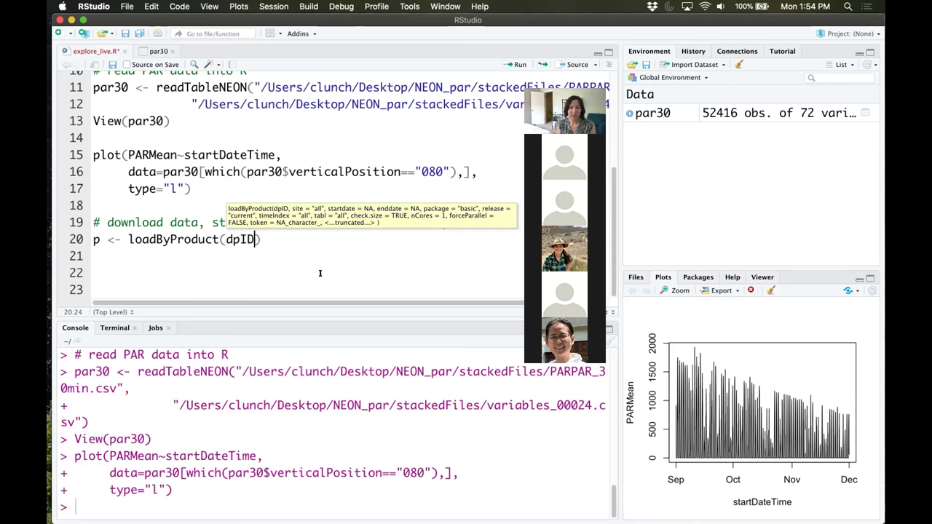
{"action": "type", "text": "="}
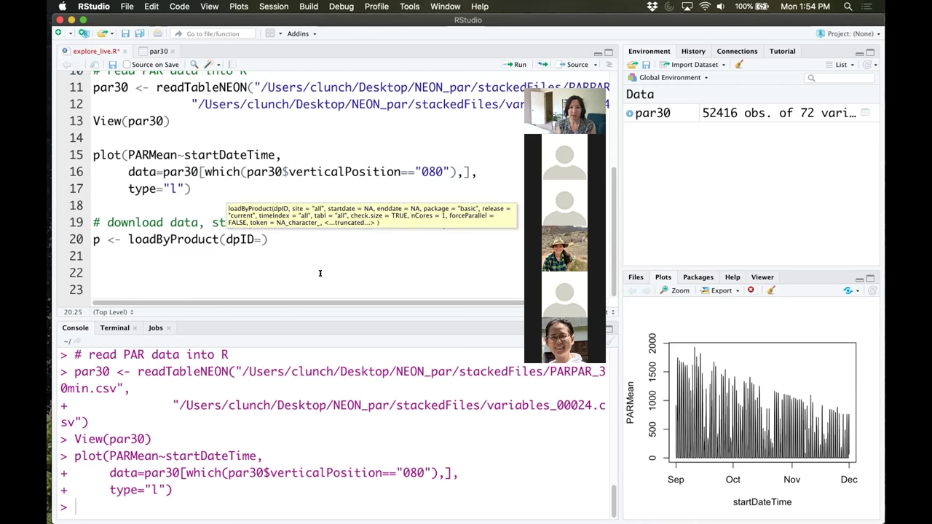
{"action": "type", "text": "\""}
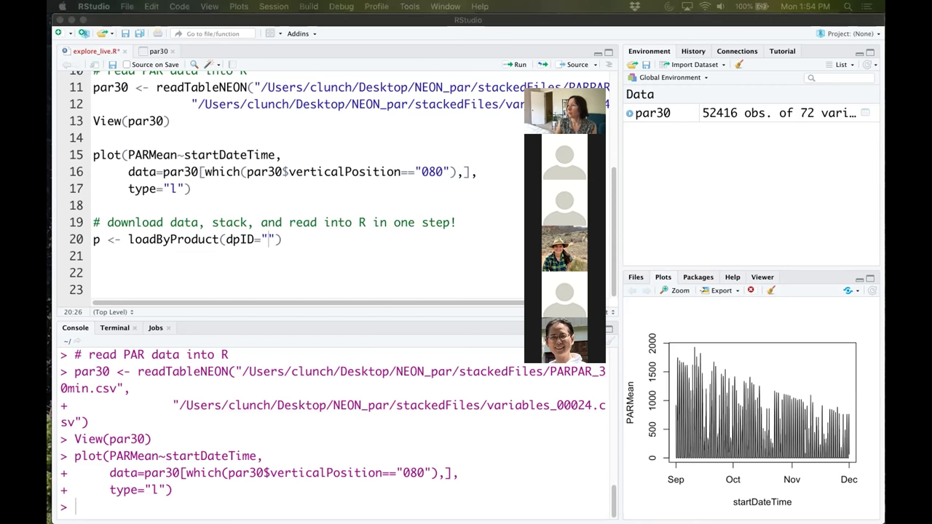
{"action": "key", "text": "super+Tab"}
{"action": "left_click_drag", "start_coordinate": [452, 6], "coordinate": [421, 4]}
{"action": "mouse_move", "coordinate": [91, 178]}
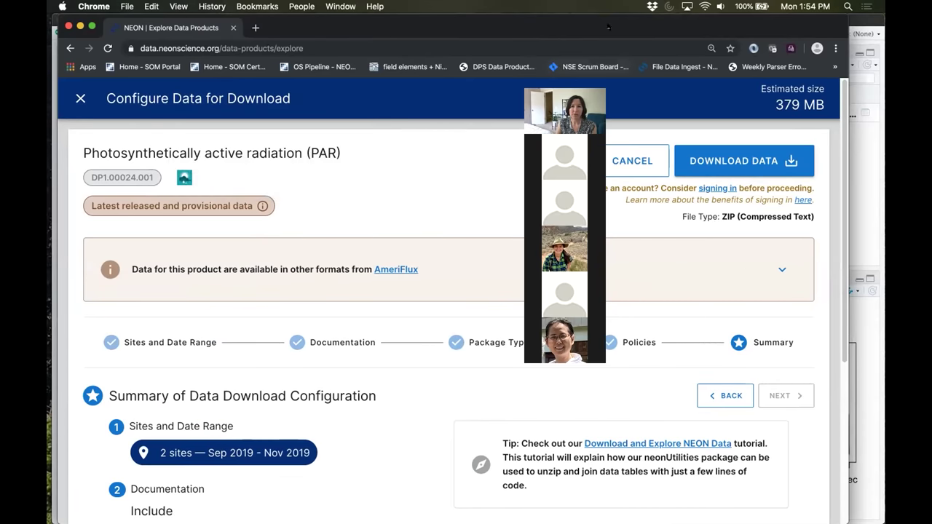
{"action": "key", "text": "super+m"}
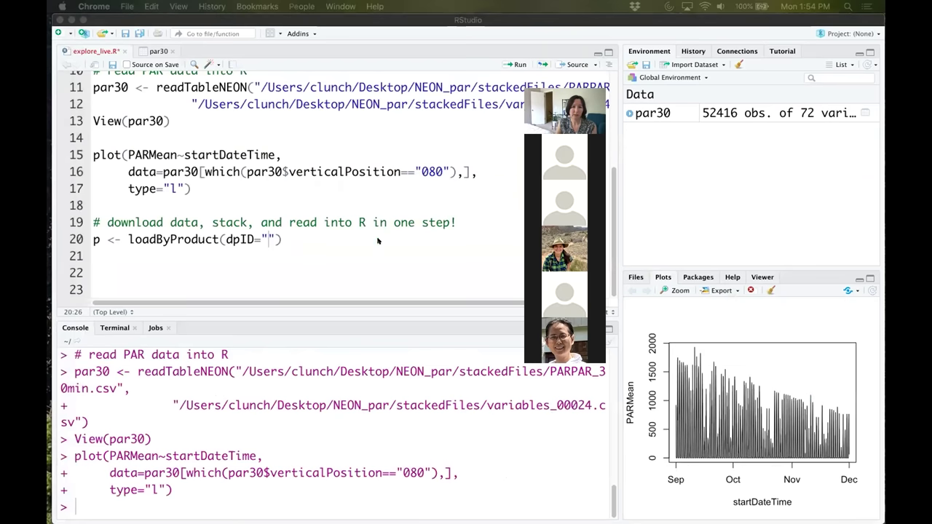
{"action": "left_click", "coordinate": [266, 239]}
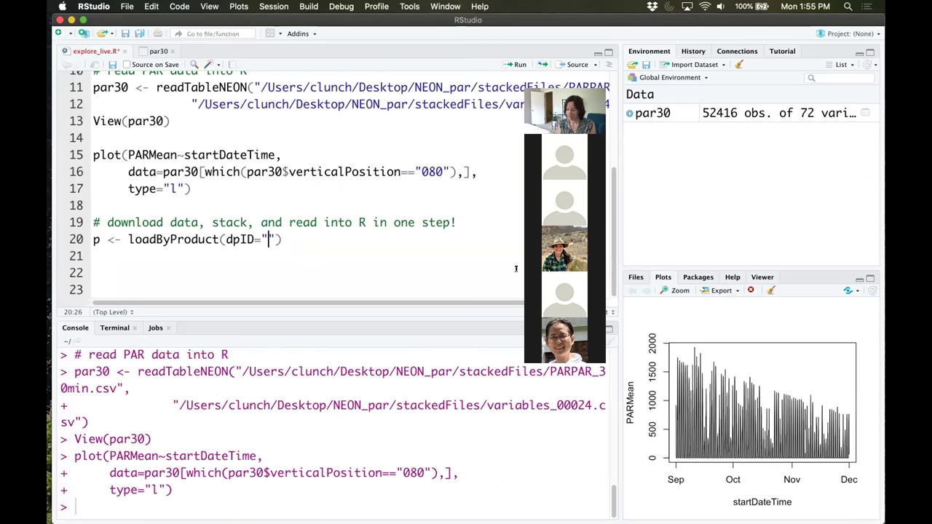
{"action": "type", "text": "DP1.00024.001\""}
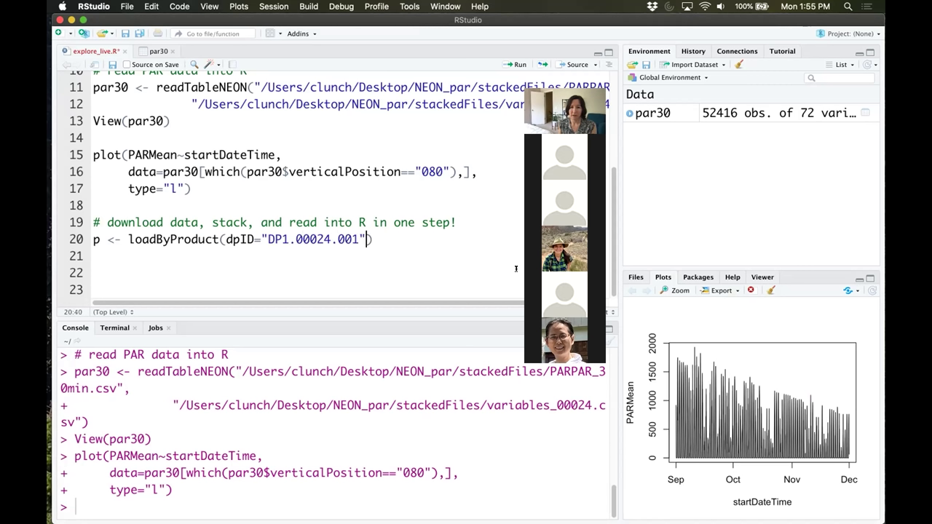
{"action": "type", "text": ","}
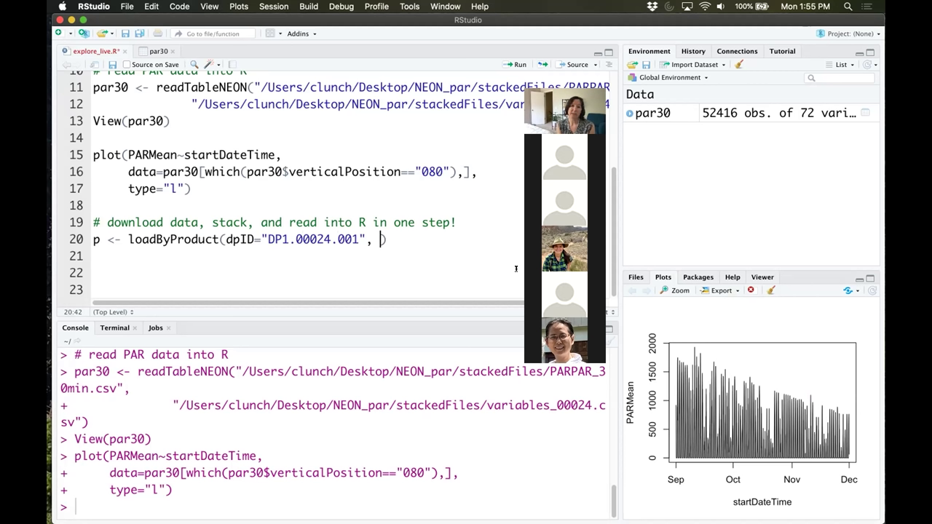
- Add the argument site=c("WOOD","WREF") on line 21 of the loadByProduct() call, followed by a comma
{"action": "key", "text": "Return"}
{"action": "type", "text": "site"}
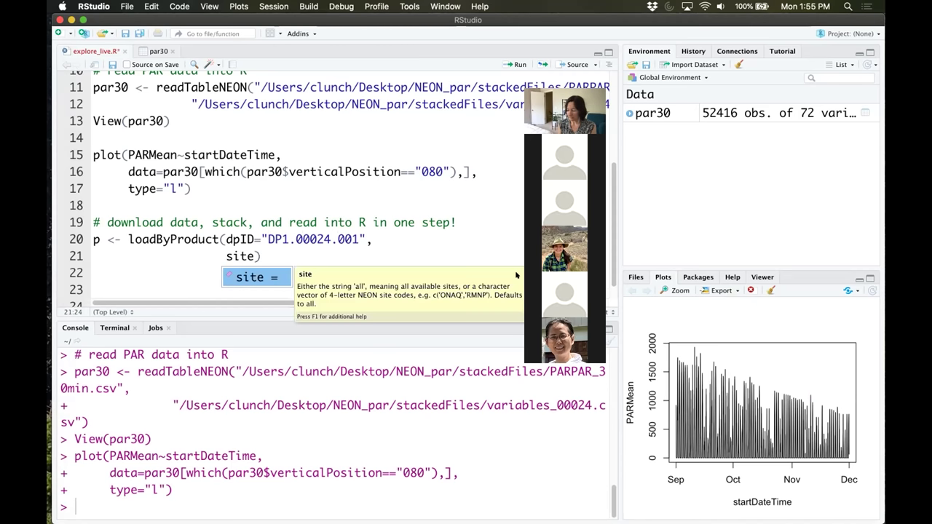
{"action": "type", "text": "=c"}
{"action": "type", "text": "(\""}
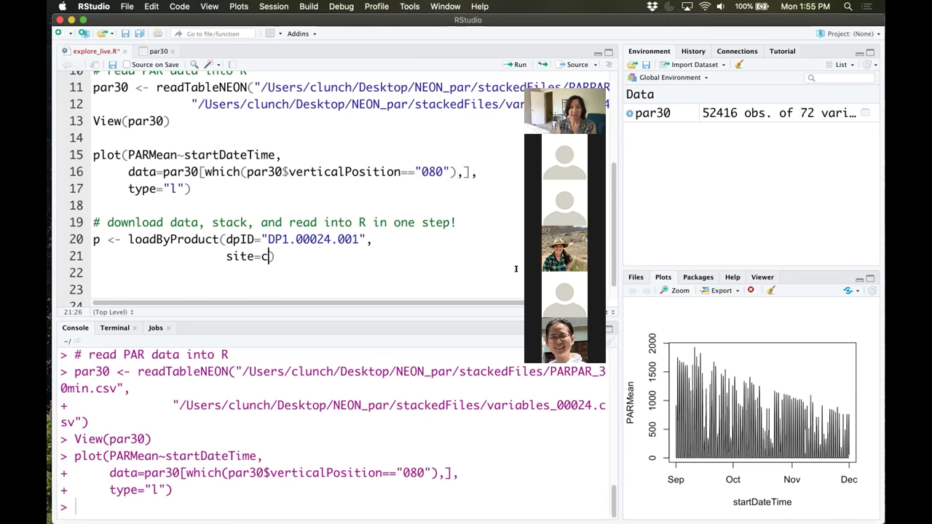
{"action": "type", "text": "WOOD\""}
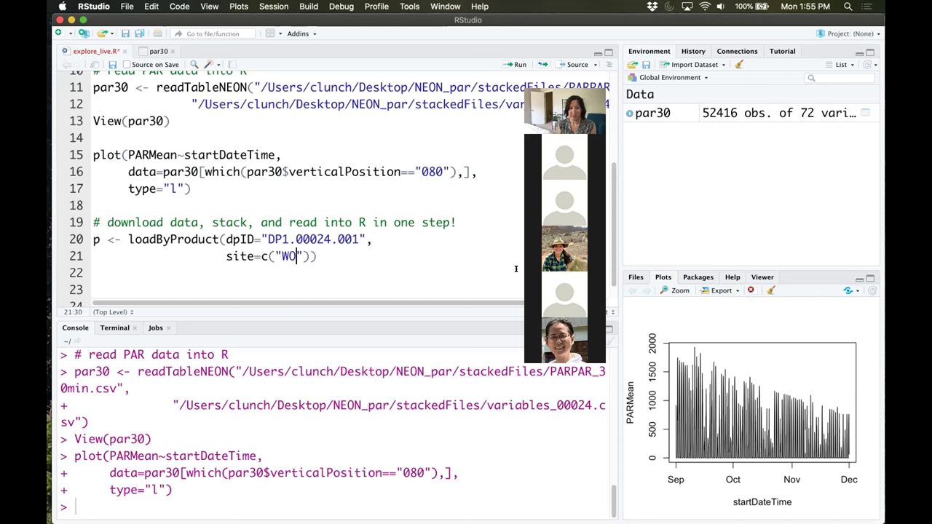
{"action": "type", "text": ",\"WREF"}
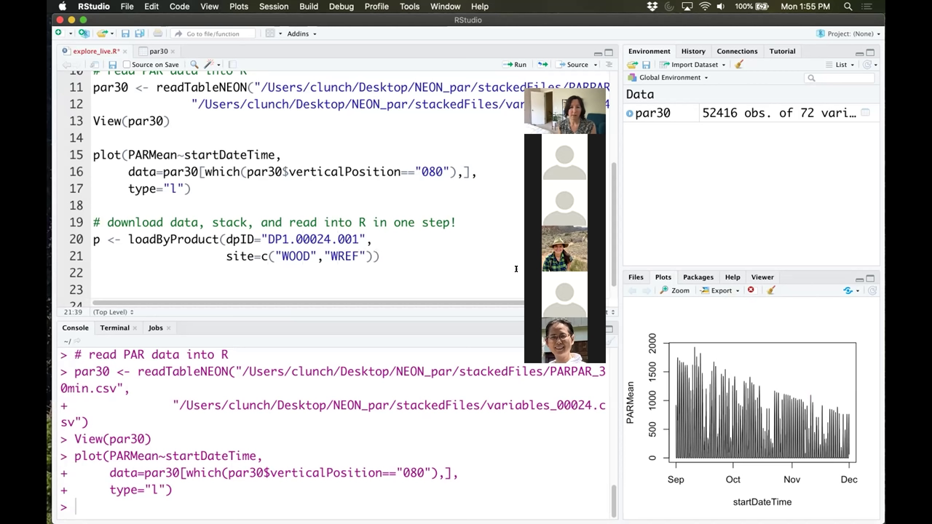
{"action": "type", "text": "\")"}
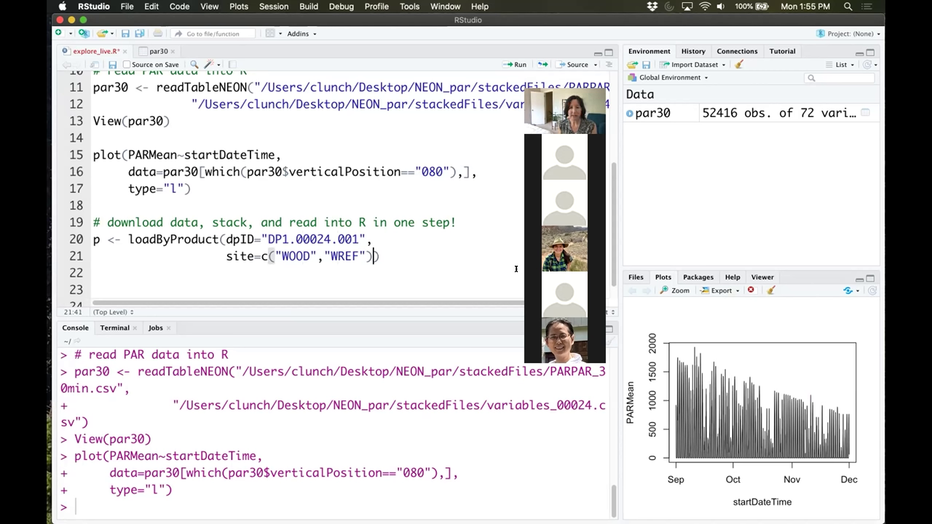
{"action": "type", "text": ","}
- Add the argument startdate="2019-09" on line 22 of the loadByProduct() call, followed by a comma
{"action": "key", "text": "Return"}
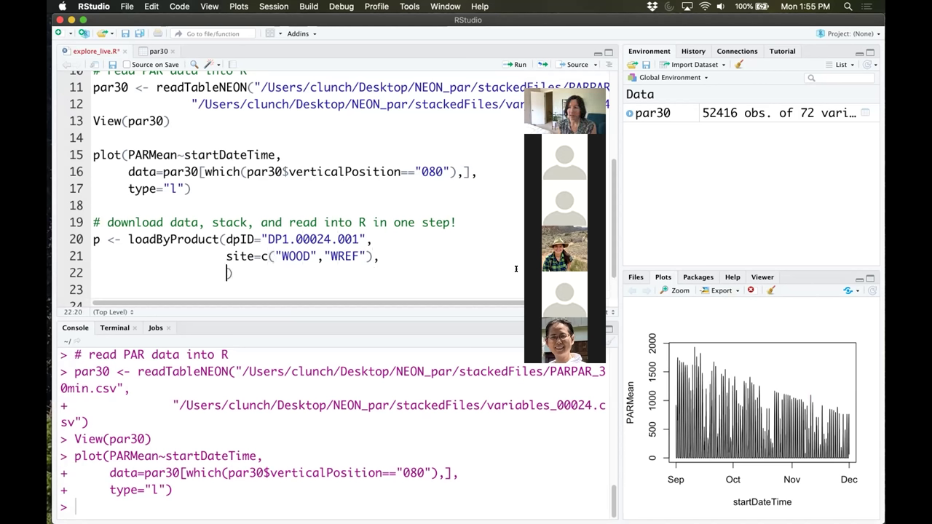
{"action": "type", "text": "startdat"}
{"action": "type", "text": "e="}
{"action": "type", "text": "2019"}
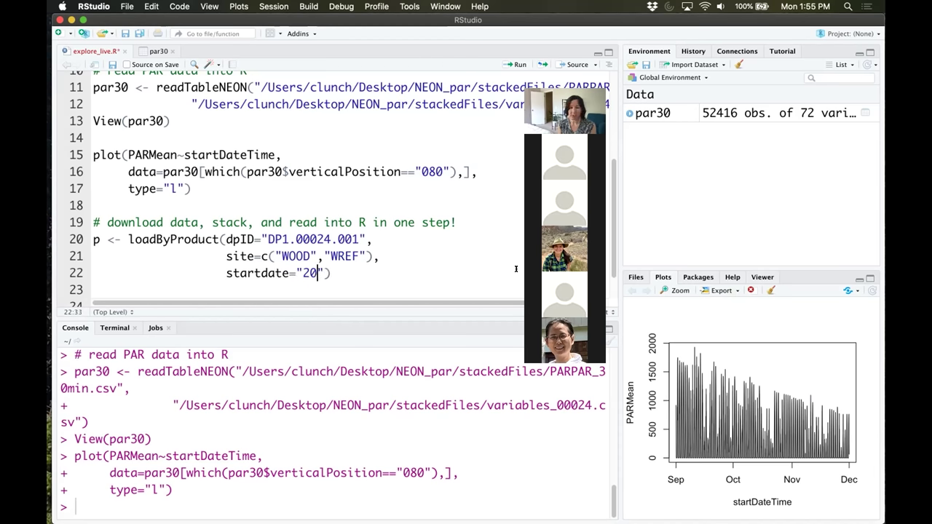
{"action": "type", "text": "-09"}
{"action": "key", "text": "Right"}
{"action": "type", "text": ","}
- Add the closing argument enddate="2019-11" on line 23 of the loadByProduct() call
{"action": "key", "text": "Return"}
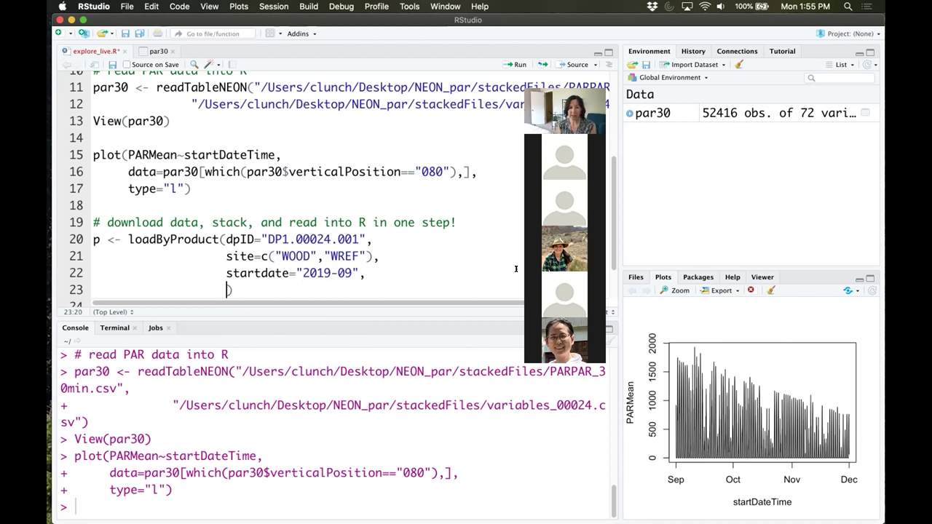
{"action": "type", "text": "enddate"}
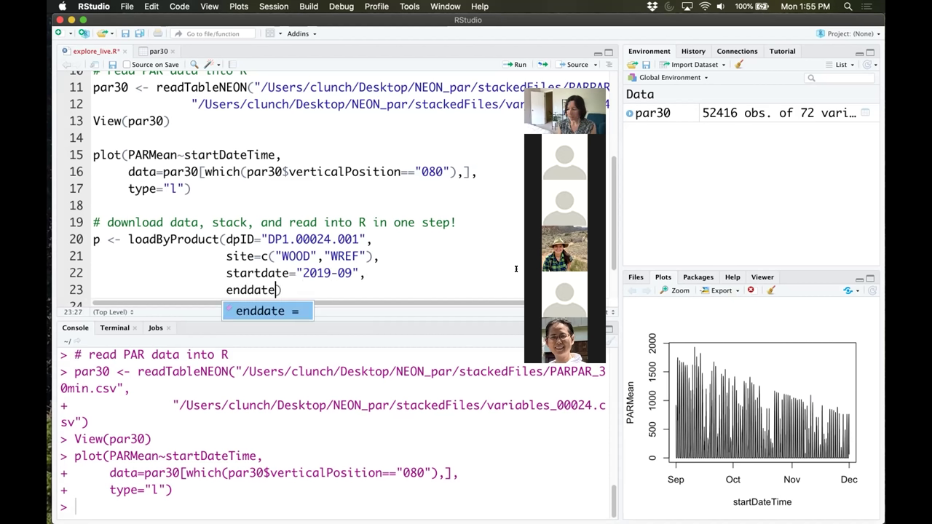
{"action": "type", "text": "=\"2"}
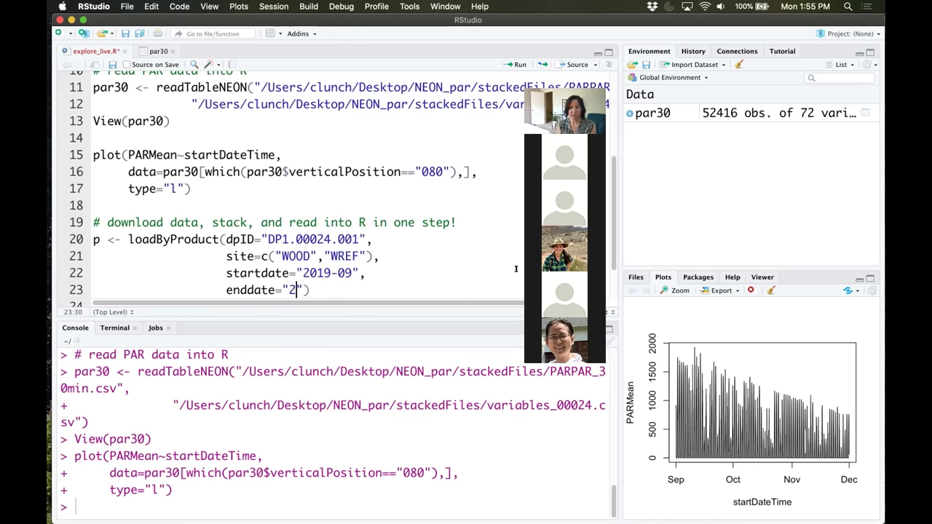
{"action": "type", "text": "019-11"}
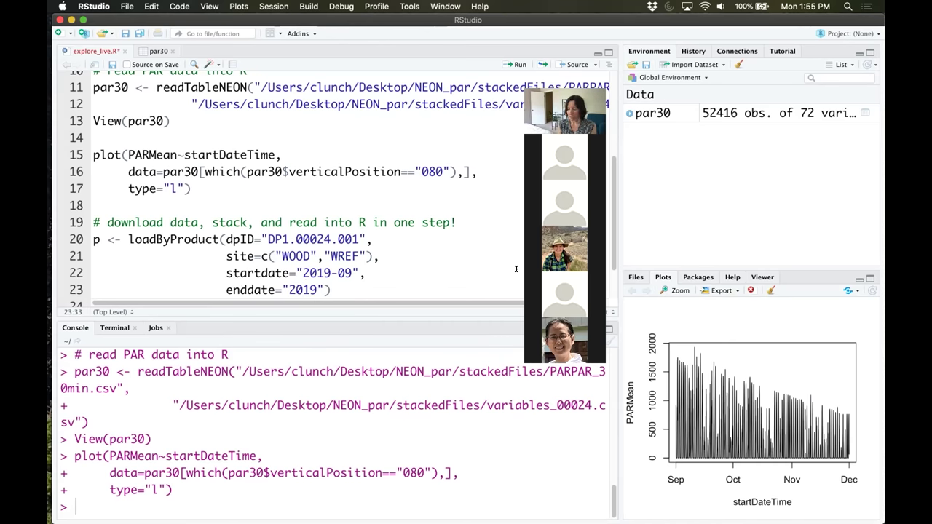
{"action": "scroll", "coordinate": [415, 218], "scroll_direction": "down", "scroll_amount": 3}
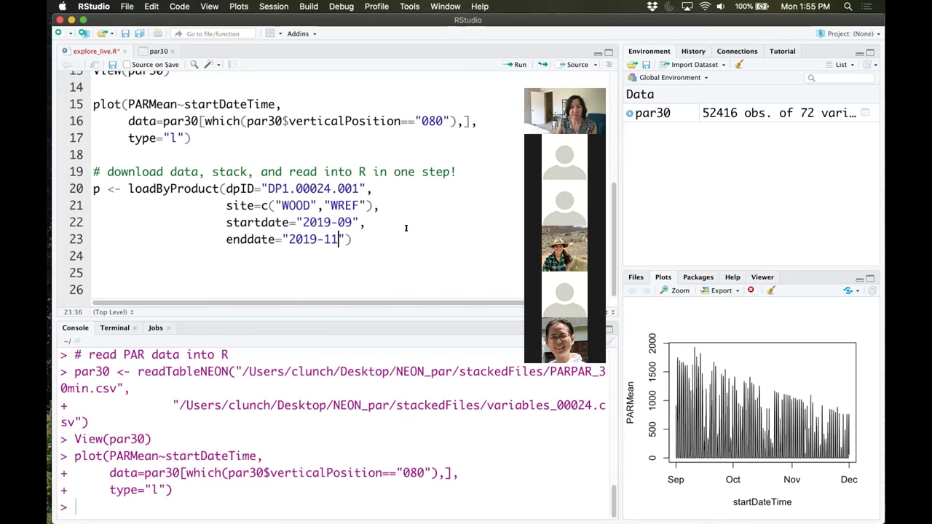
- Add the comment "# download aquatic plant chemistry data" on line 25, leaving a blank line after the loadByProduct() call
{"action": "left_click", "coordinate": [488, 235]}
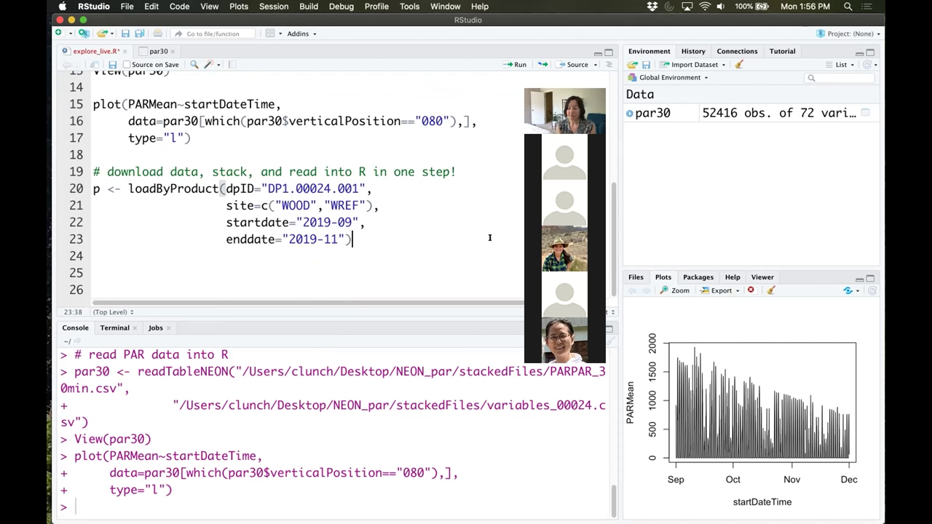
{"action": "key", "text": "Down"}
{"action": "key", "text": "Down"}
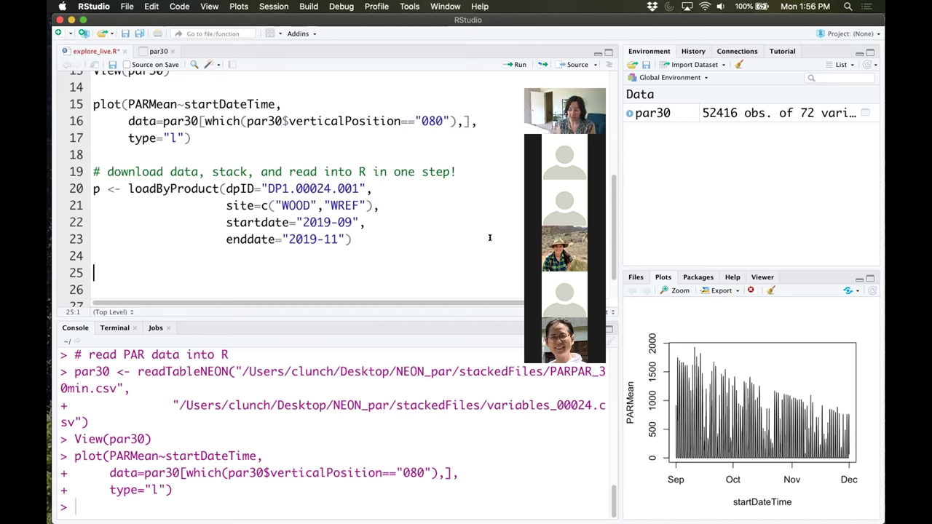
{"action": "type", "text": "# d"}
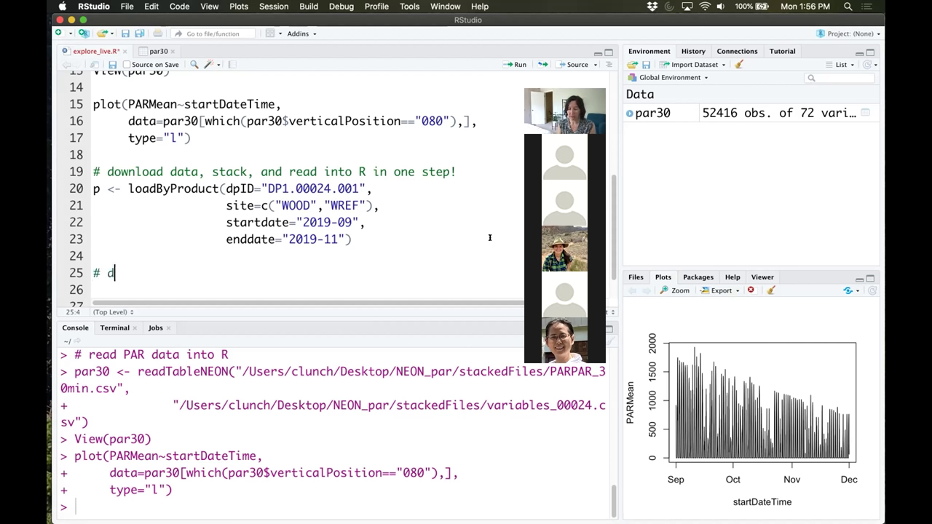
{"action": "type", "text": "ownload a"}
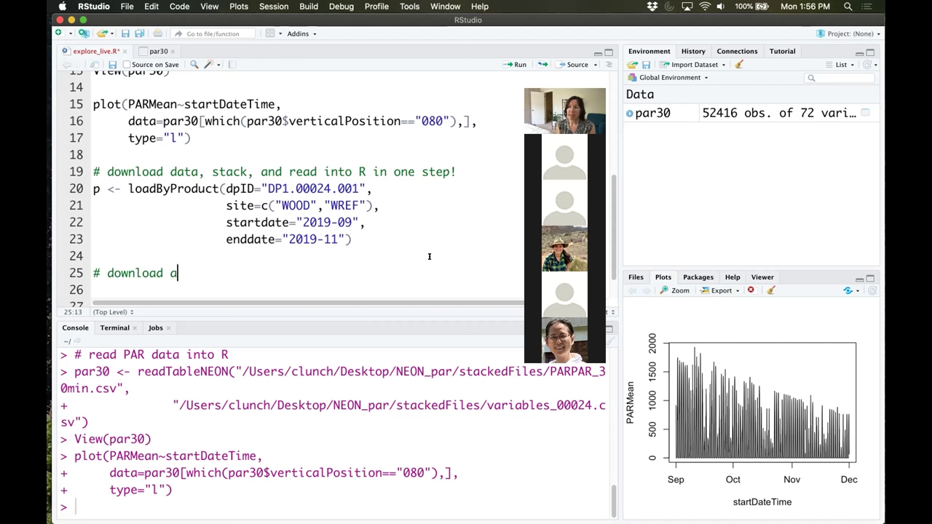
{"action": "type", "text": "quatic p"}
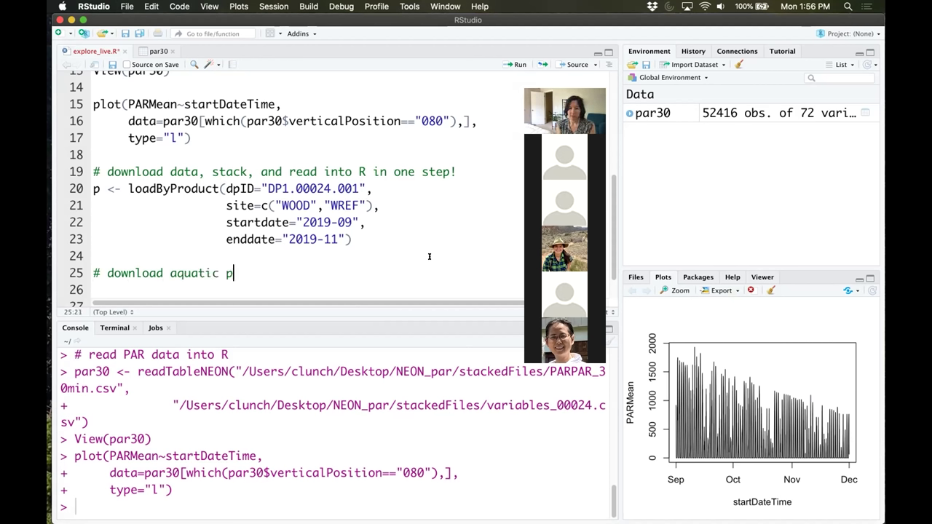
{"action": "type", "text": "lant chemis"}
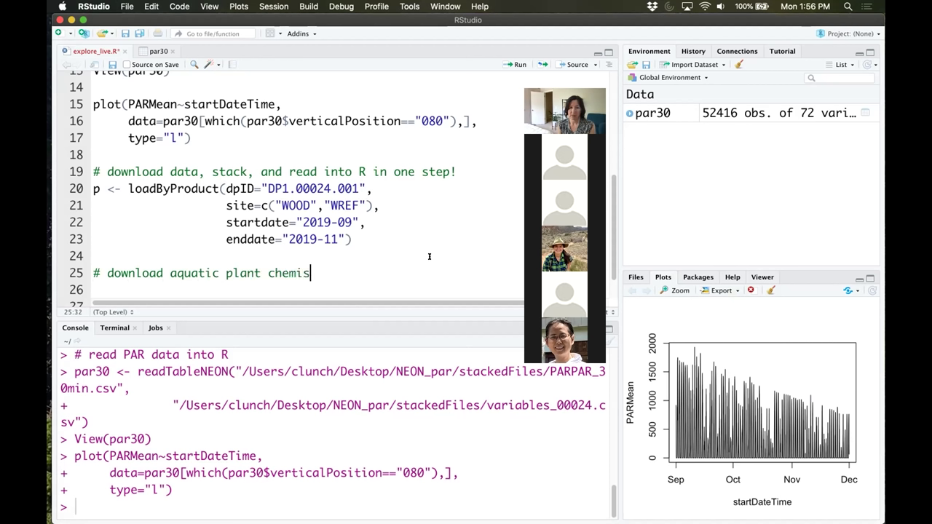
{"action": "type", "text": "try data"}
{"action": "key", "text": "Return"}
- Assign a loadByProduct() call to apchem on line 26 and start its dpID= argument with an opening quote
{"action": "scroll", "coordinate": [453, 238], "scroll_direction": "down", "scroll_amount": 2}
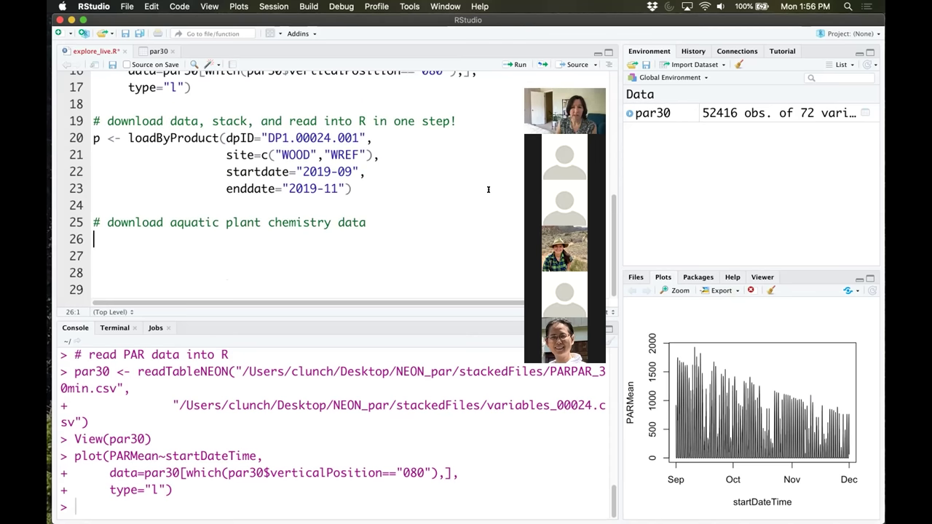
{"action": "type", "text": "apche"}
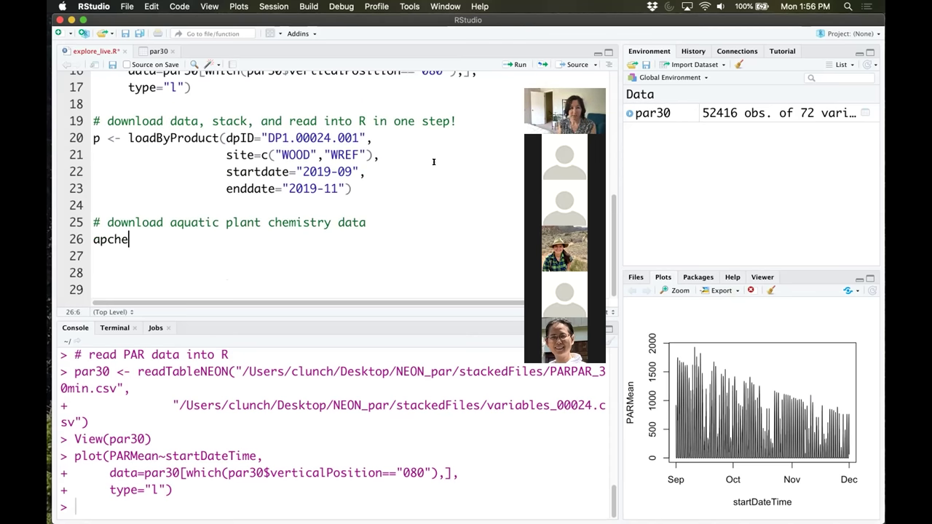
{"action": "type", "text": "m <-"}
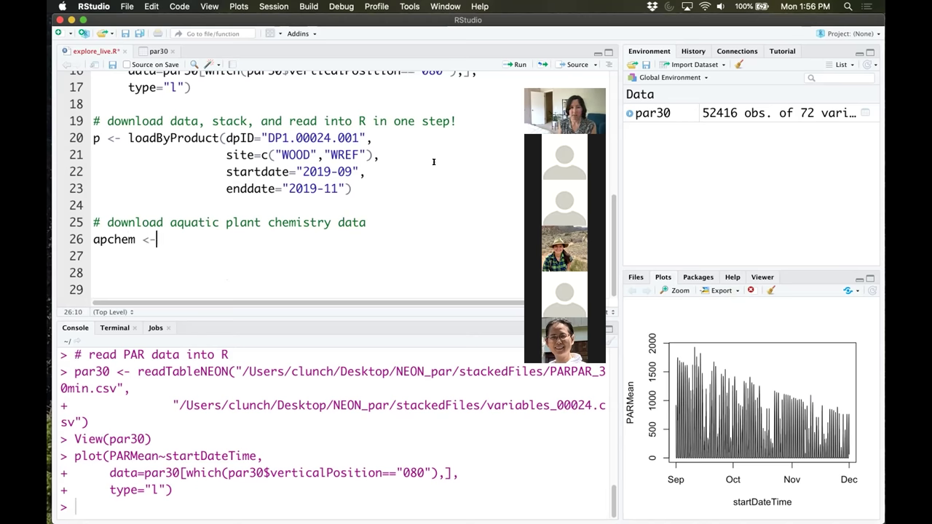
{"action": "type", "text": " load"}
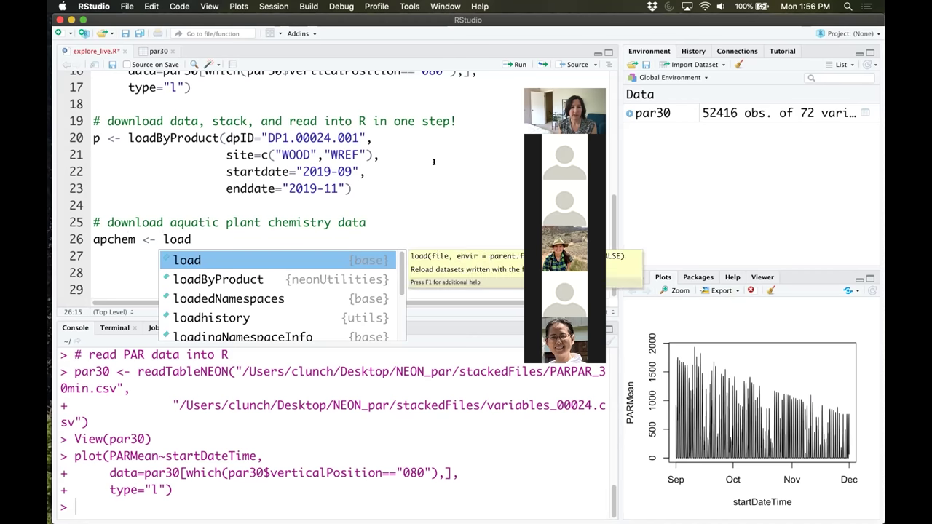
{"action": "key", "text": "Down"}
{"action": "key", "text": "Return"}
{"action": "type", "text": "dpID"}
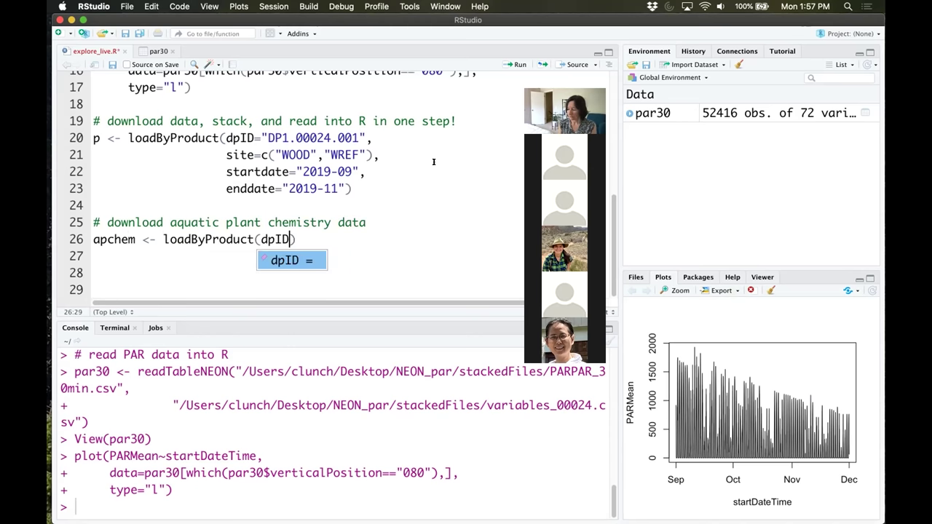
{"action": "type", "text": "=\""}
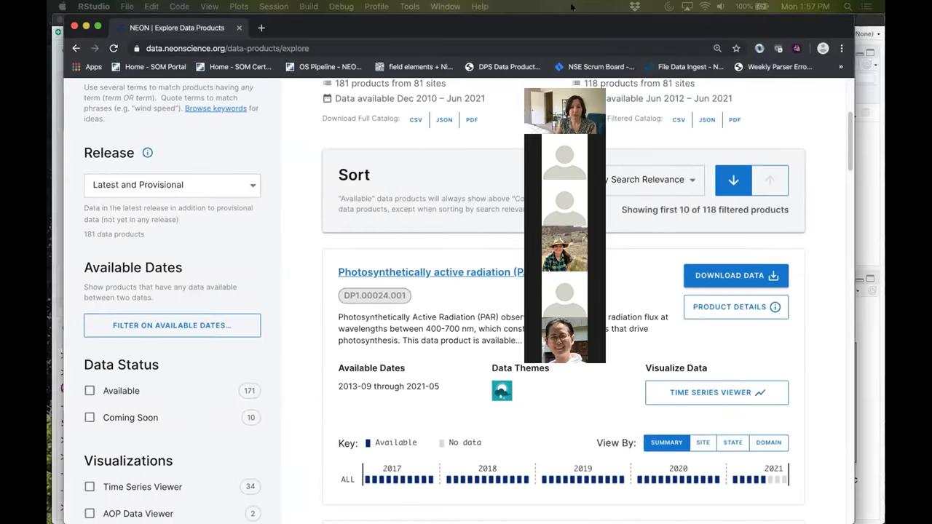
- Switch to Chrome, clear the search filter on NEON's Explore Data Products page and search for "aqua"
{"action": "scroll", "coordinate": [318, 210], "scroll_direction": "up", "scroll_amount": 5}
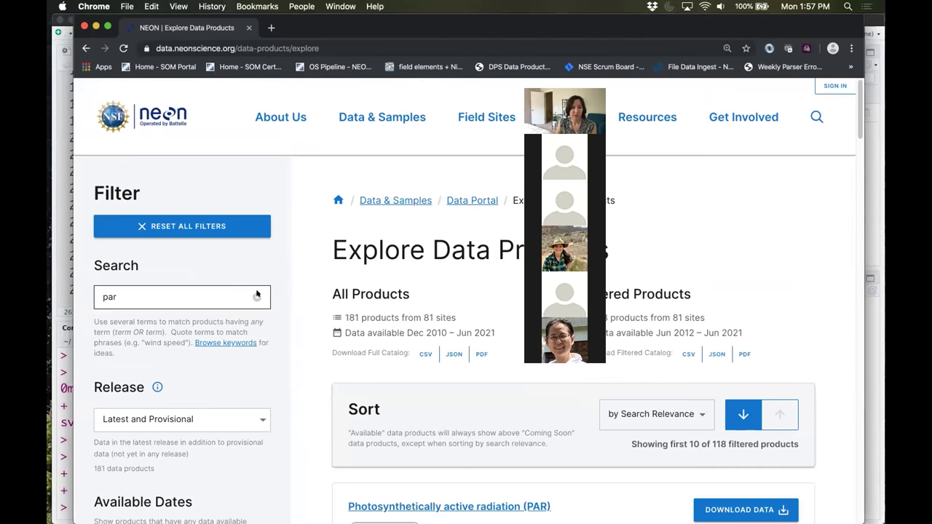
{"action": "left_click", "coordinate": [257, 296]}
{"action": "scroll", "coordinate": [305, 284], "scroll_direction": "down", "scroll_amount": 3}
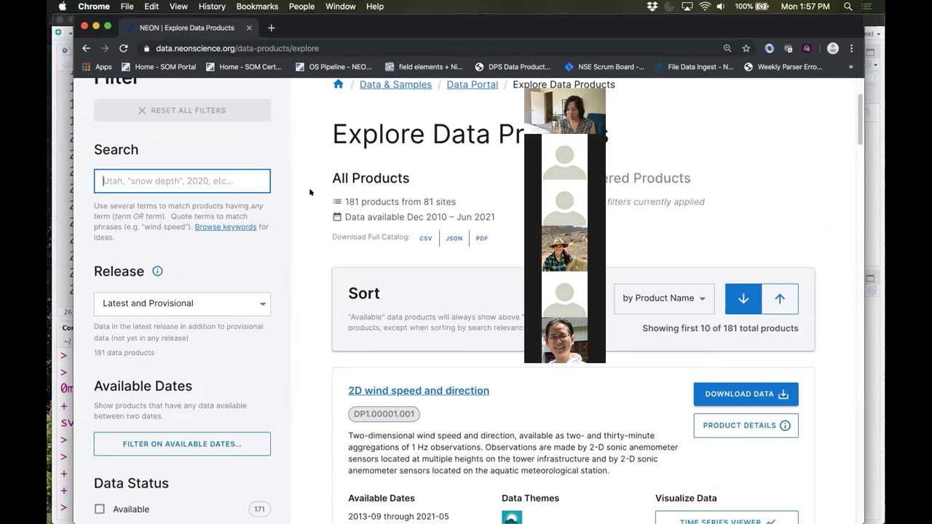
{"action": "type", "text": "aqua"}
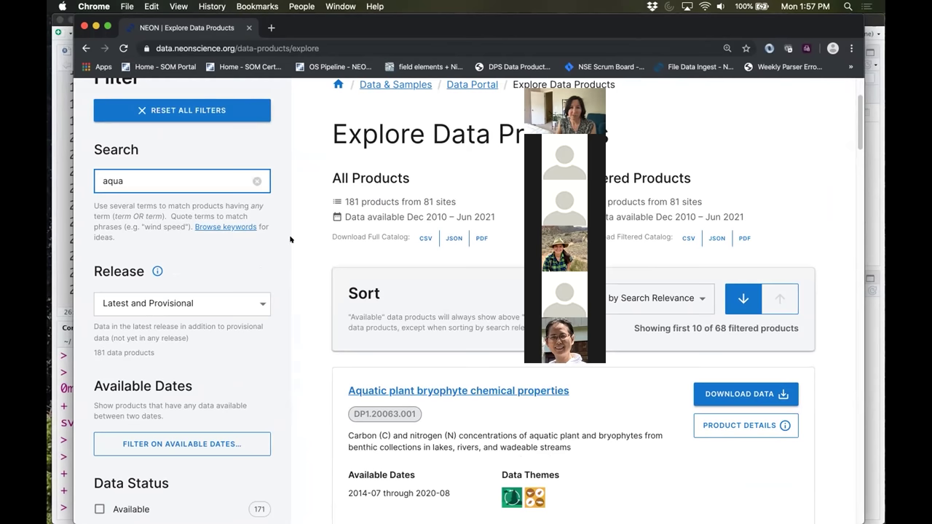
- Look up the aquatic plant chemistry product ID, return to RStudio and complete the apchem call's argument as dpID="DP1.20063.001", followed by a new line
{"action": "scroll", "coordinate": [302, 349], "scroll_direction": "down", "scroll_amount": 1}
{"action": "scroll", "coordinate": [302, 348], "scroll_direction": "down", "scroll_amount": 2}
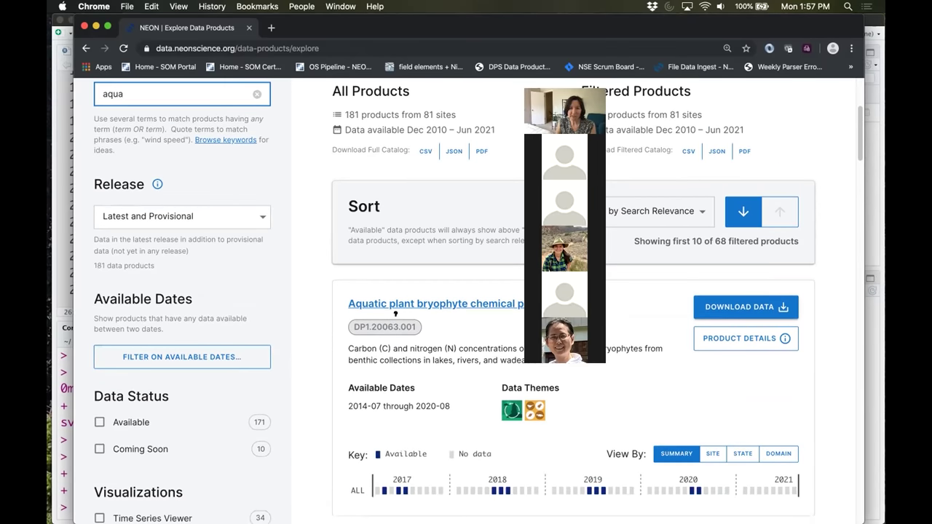
{"action": "mouse_move", "coordinate": [393, 325]}
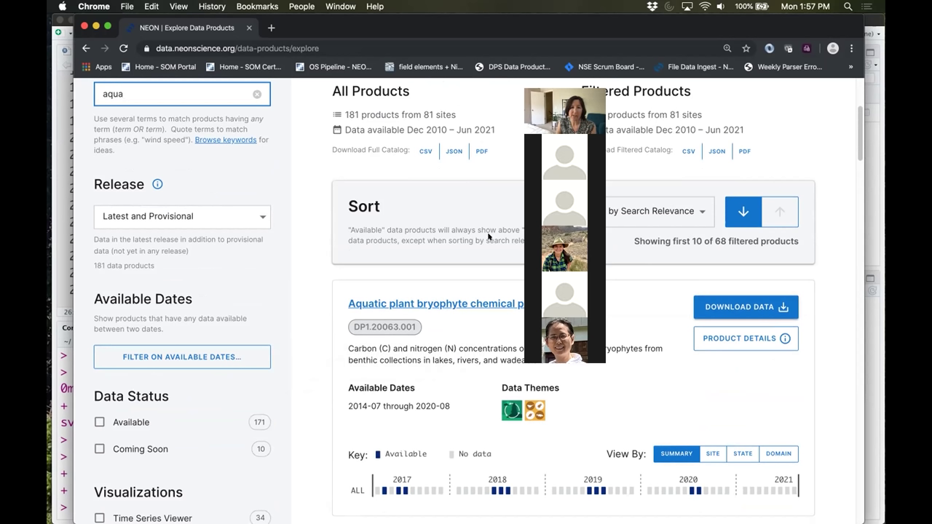
{"action": "left_click_drag", "start_coordinate": [322, 25], "coordinate": [510, 69]}
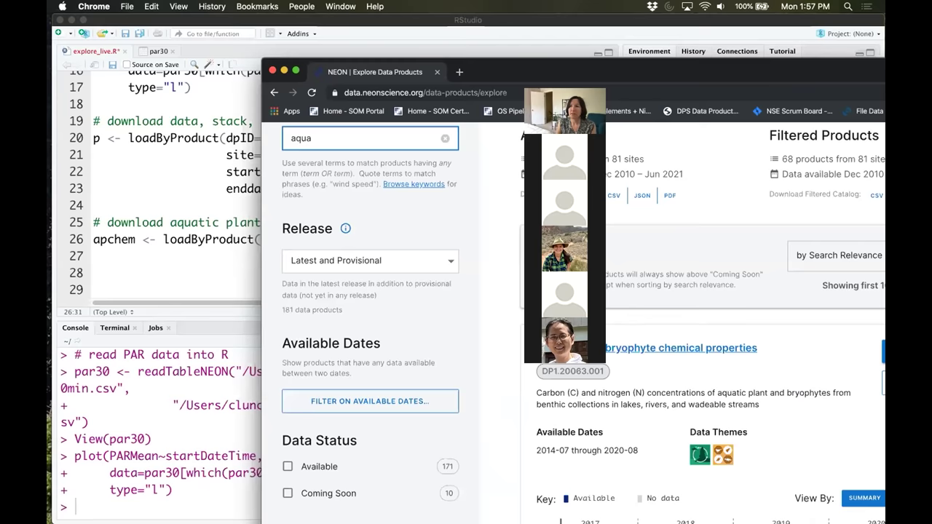
{"action": "key", "text": "super+m"}
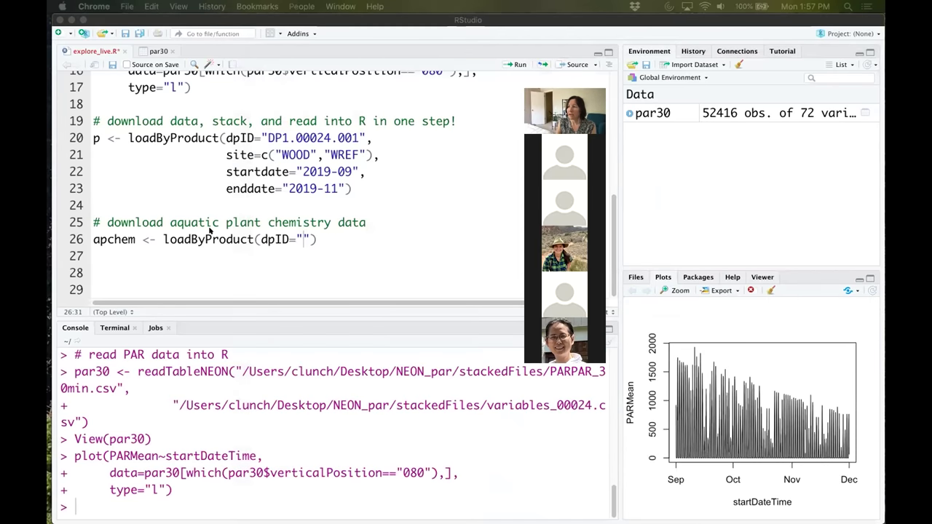
{"action": "left_click", "coordinate": [301, 245]}
{"action": "type", "text": "DP1.20063.001\""}
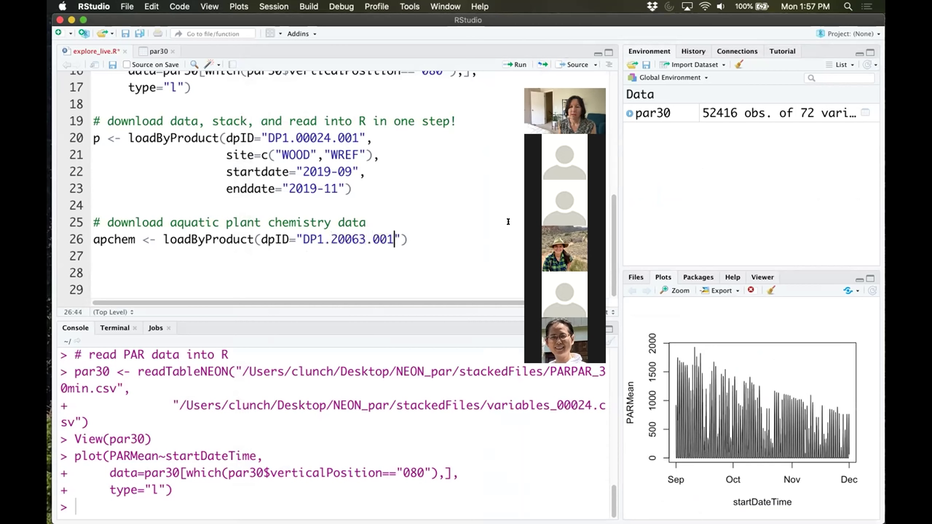
{"action": "type", "text": ","}
{"action": "key", "text": "Return"}
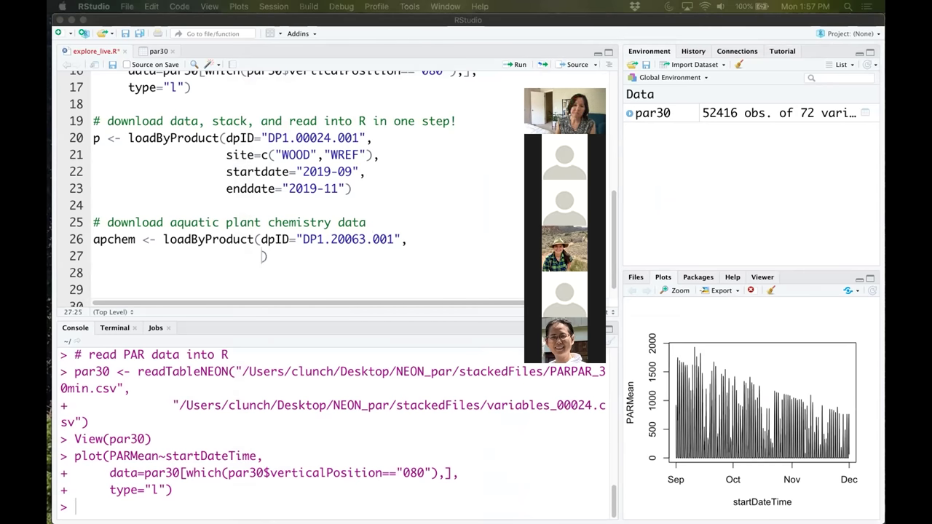
- Add a site= argument on line 27 of the apchem call, starting a c() vector with "PRLA"
{"action": "left_click", "coordinate": [496, 247]}
{"action": "type", "text": "site="}
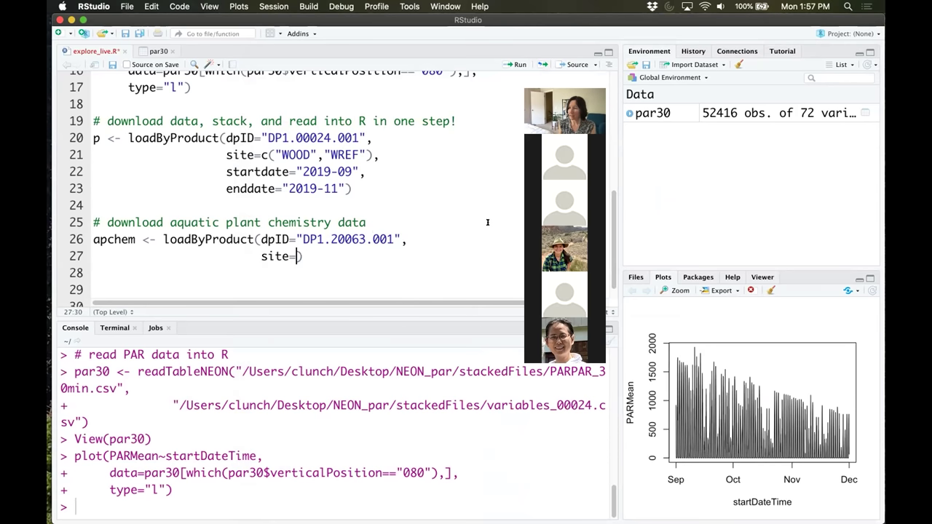
{"action": "type", "text": "c(\""}
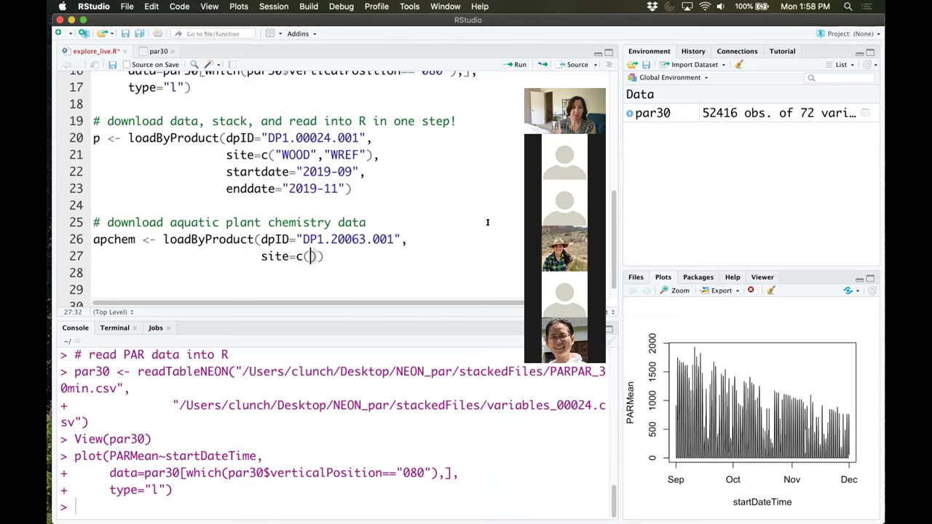
{"action": "type", "text": "PLRA"}
{"action": "key", "text": "BackSpace"}
{"action": "key", "text": "BackSpace"}
{"action": "key", "text": "BackSpace"}
{"action": "type", "text": "RLA"}
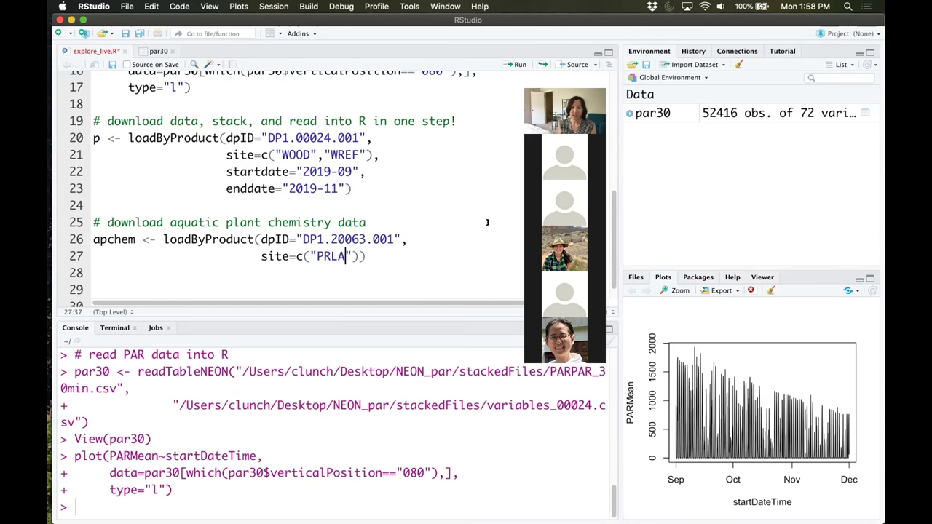
- Add "SUGG" and "TOOK" to the site vector of the apchem call
{"action": "type", "text": "\",\""}
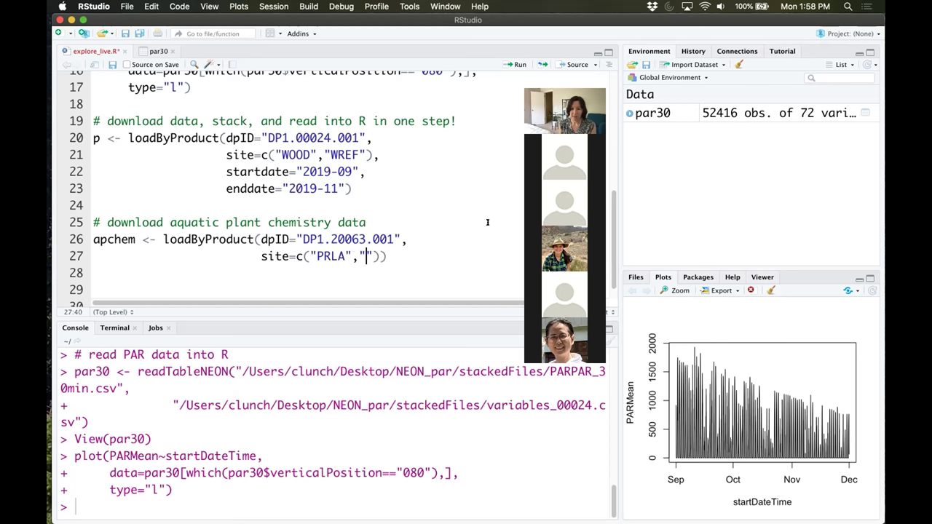
{"action": "type", "text": "SUGGS"}
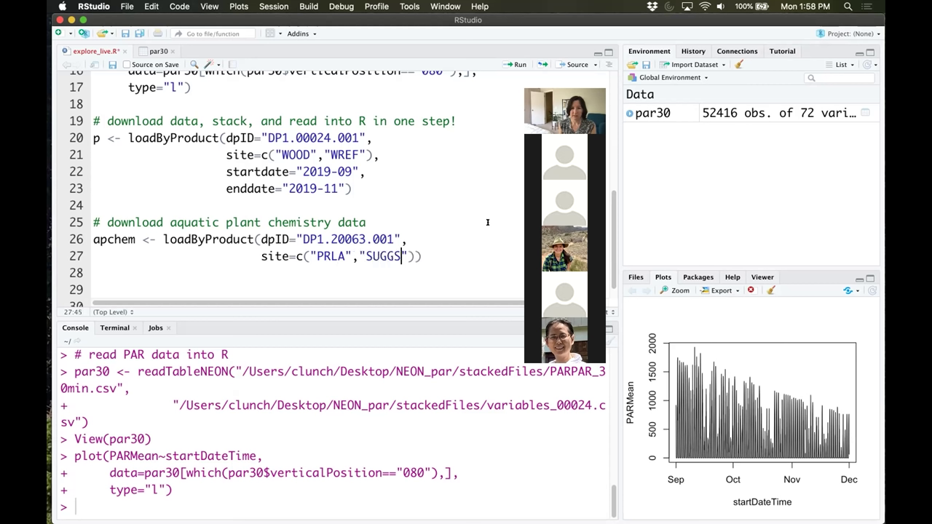
{"action": "key", "text": "BackSpace"}
{"action": "key", "text": "Right"}
{"action": "type", "text": ",\""}
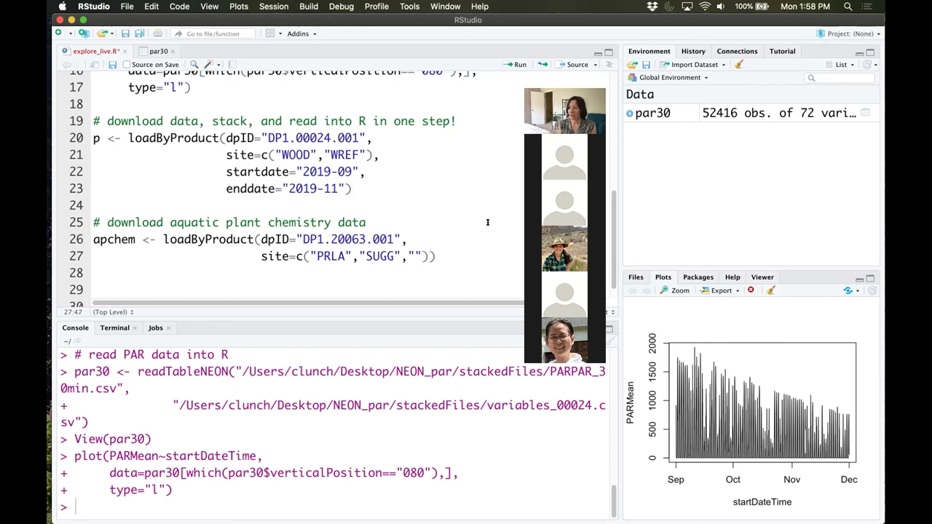
{"action": "type", "text": "TOOK"}
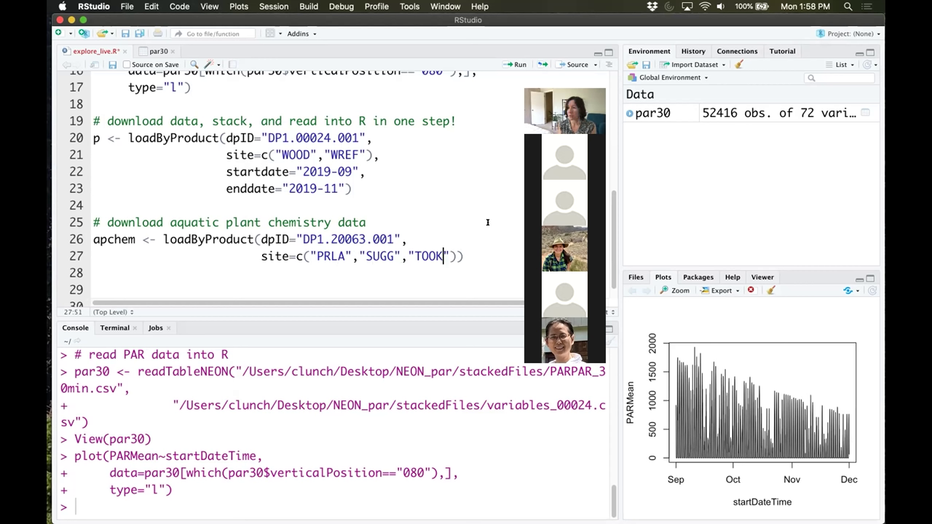
{"action": "key", "text": "Down"}
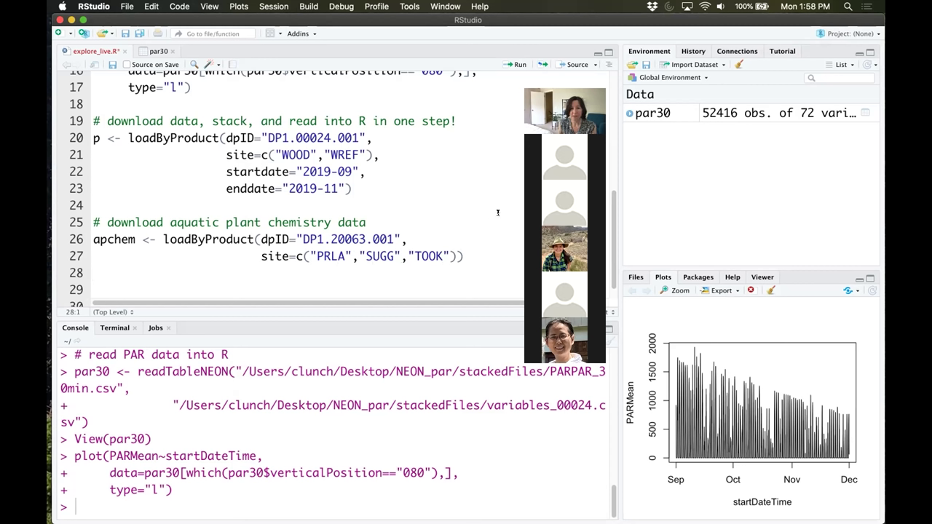
- Add package="expanded" as the closing argument of the apchem call, on line 28 below the site vector
{"action": "left_click", "coordinate": [457, 257]}
{"action": "type", "text": ","}
{"action": "key", "text": "Return"}
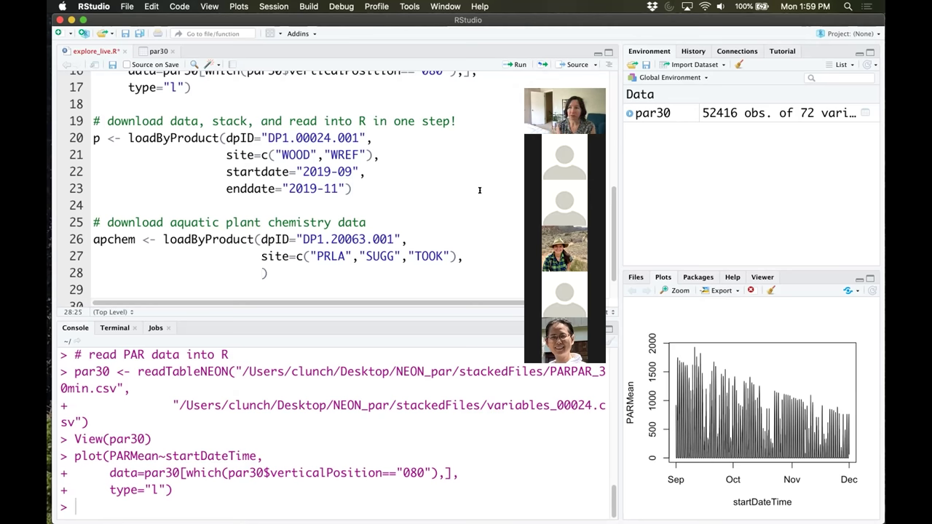
{"action": "type", "text": "package=\"expanded"}
- Add package="expanded" on line 24 as the closing argument of the PAR loadByProduct() call, after enddate
{"action": "left_click", "coordinate": [346, 189]}
{"action": "type", "text": ","}
{"action": "key", "text": "Return"}
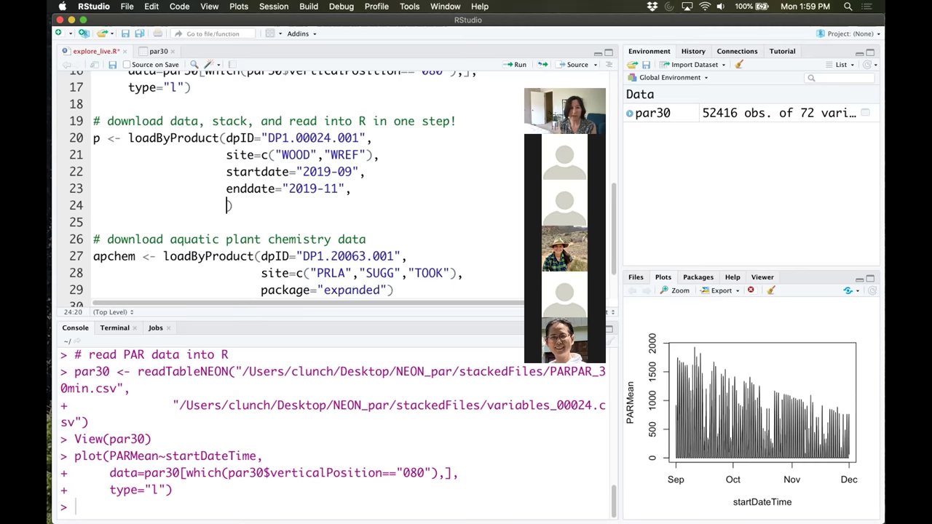
{"action": "type", "text": "package="}
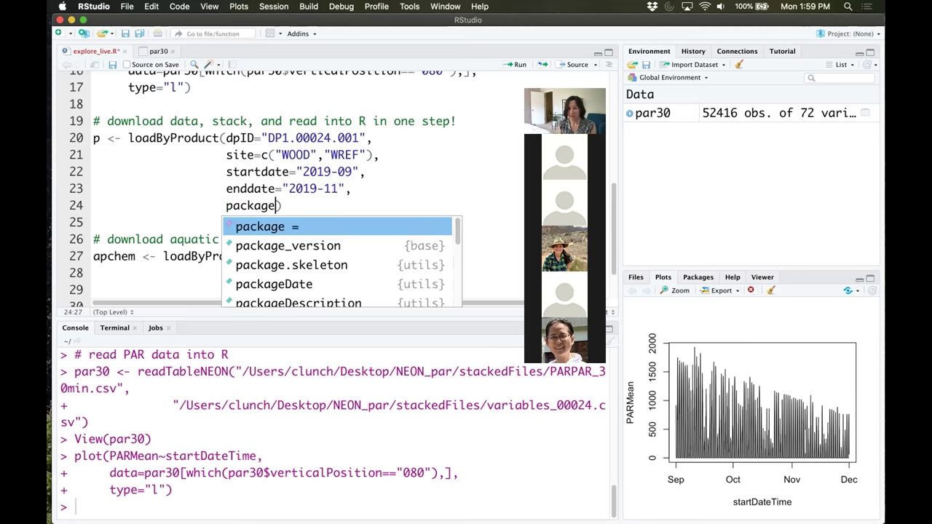
{"action": "type", "text": "\"expanded"}
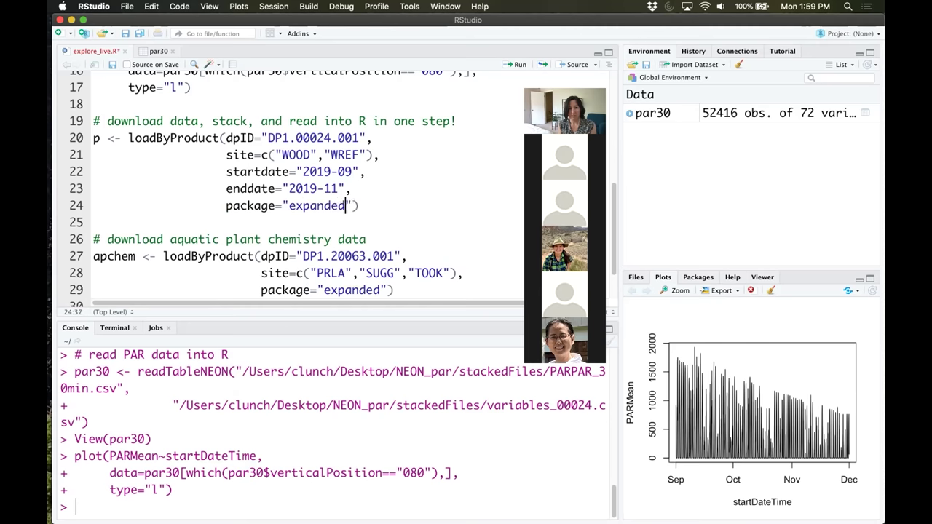
- Run the apchem loadByProduct() call, widen the console and answer y to proceed with the download
{"action": "scroll", "coordinate": [306, 190], "scroll_direction": "down", "scroll_amount": 1}
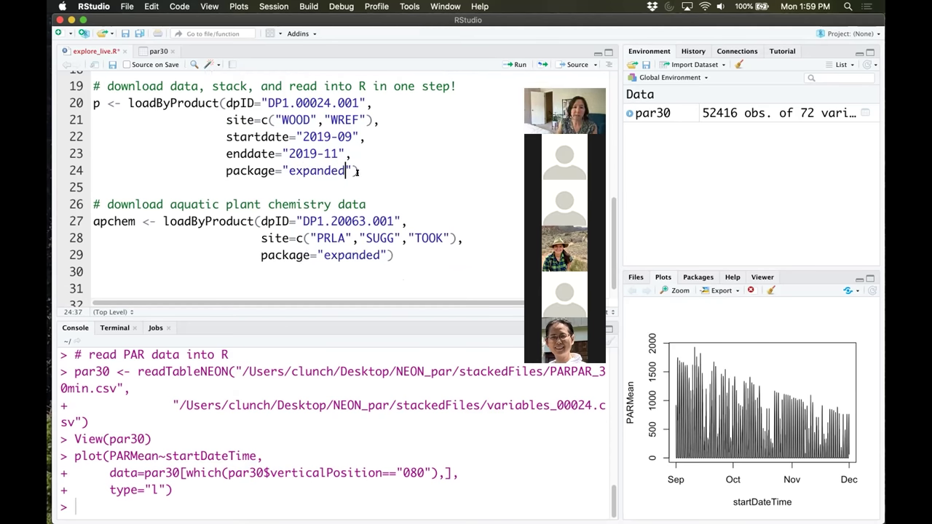
{"action": "left_click", "coordinate": [413, 255]}
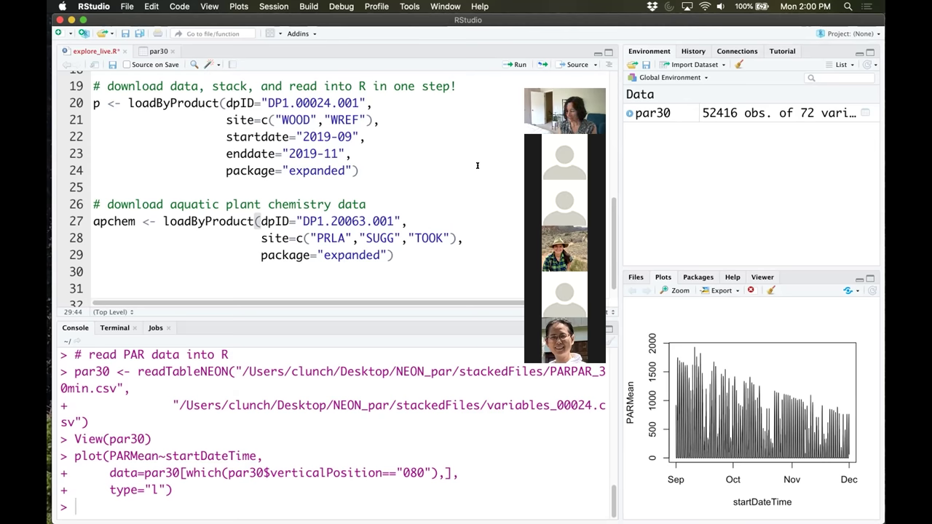
{"action": "key", "text": "super+Return"}
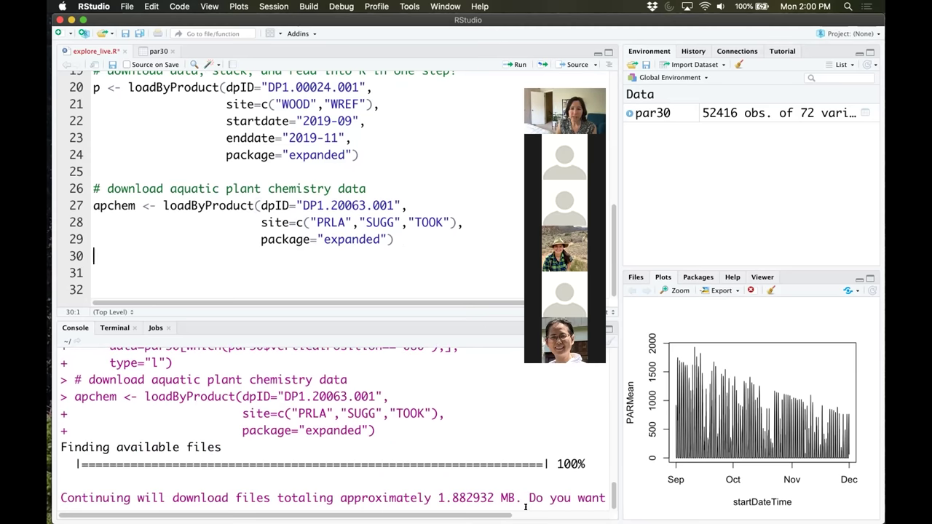
{"action": "left_click_drag", "start_coordinate": [619, 238], "coordinate": [743, 237]}
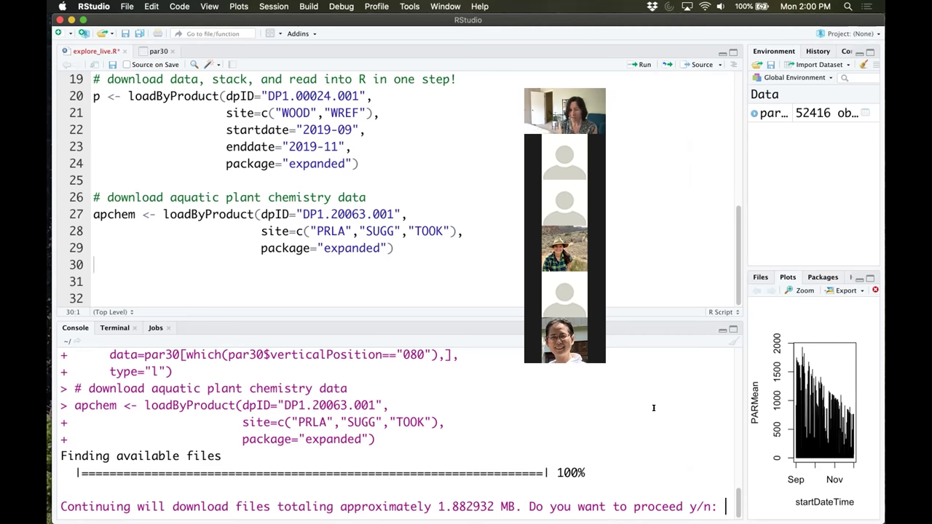
{"action": "type", "text": "y"}
{"action": "key", "text": "Return"}
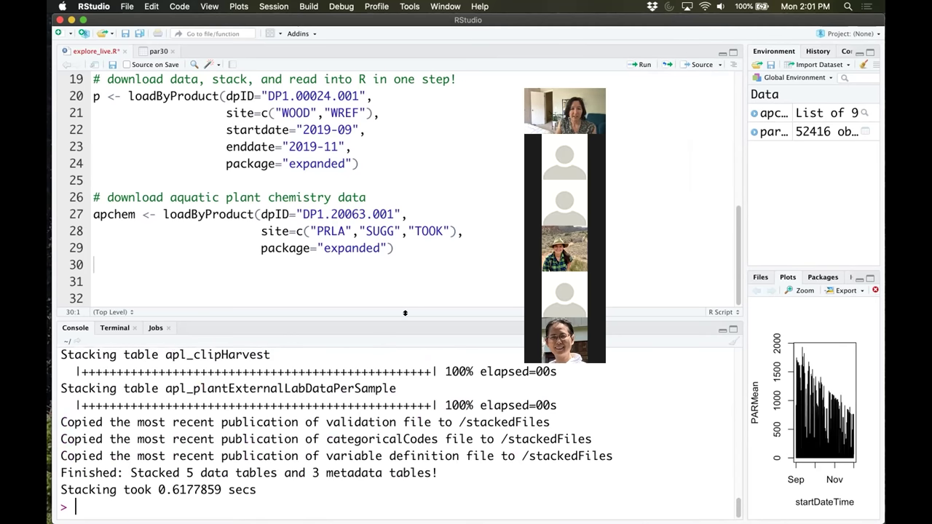
- Enlarge the console and examine the table stacking messages from the apchem download
{"action": "left_click_drag", "start_coordinate": [405, 313], "coordinate": [415, 185]}
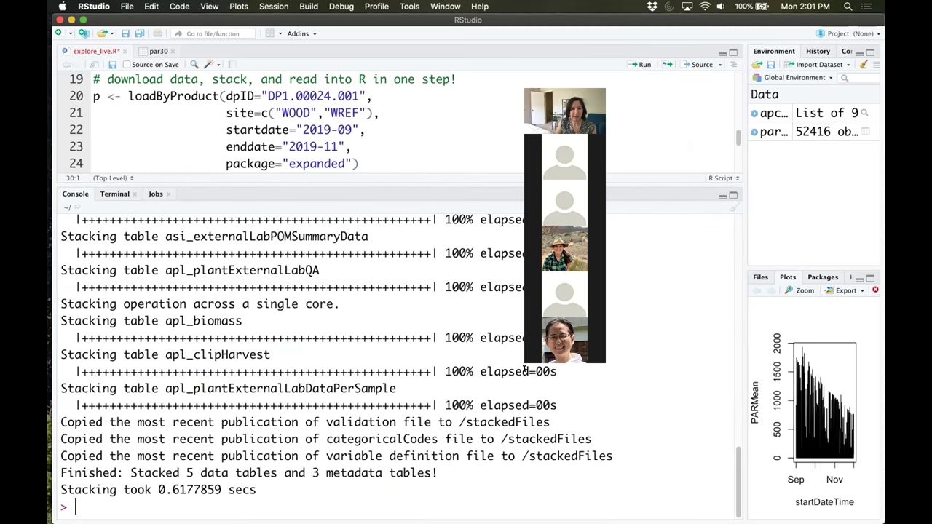
{"action": "scroll", "coordinate": [523, 369], "scroll_direction": "up", "scroll_amount": 2}
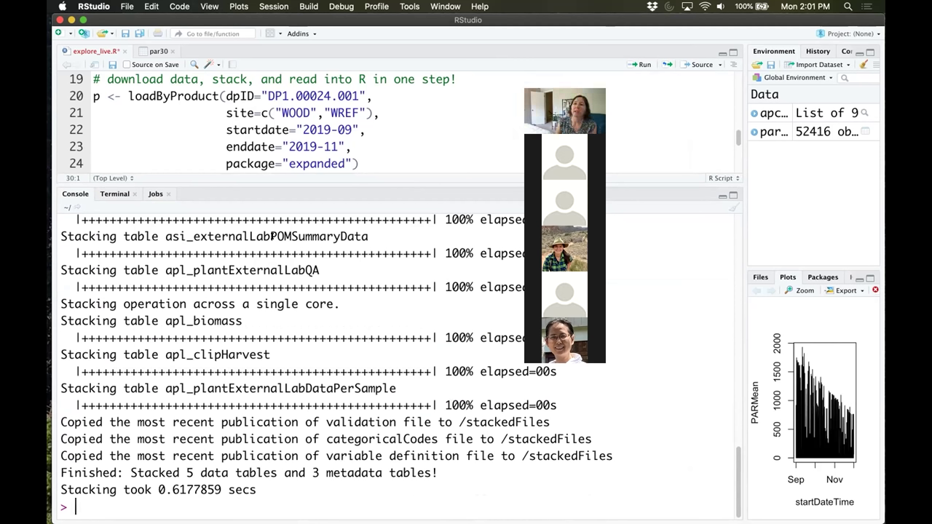
{"action": "left_click_drag", "start_coordinate": [155, 489], "coordinate": [221, 490]}
{"action": "left_click", "coordinate": [313, 506]}
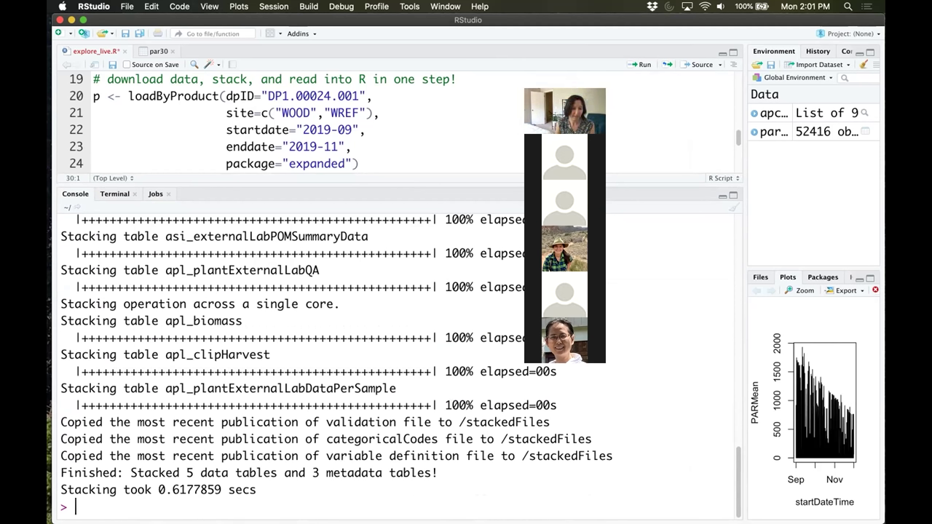
- Resize the panes so the script has more height than in the enlarged-console view and the environment's object names show in full
{"action": "left_click_drag", "start_coordinate": [423, 179], "coordinate": [439, 296]}
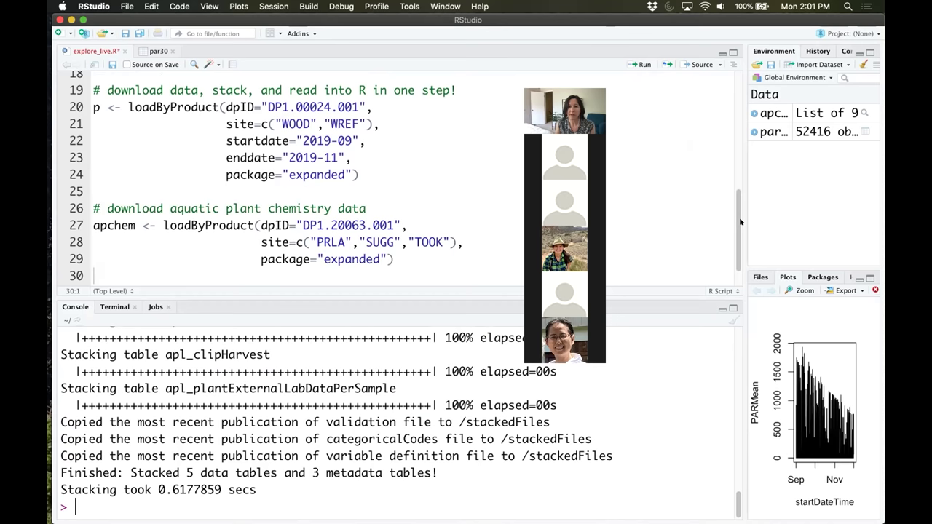
{"action": "left_click_drag", "start_coordinate": [741, 208], "coordinate": [643, 258]}
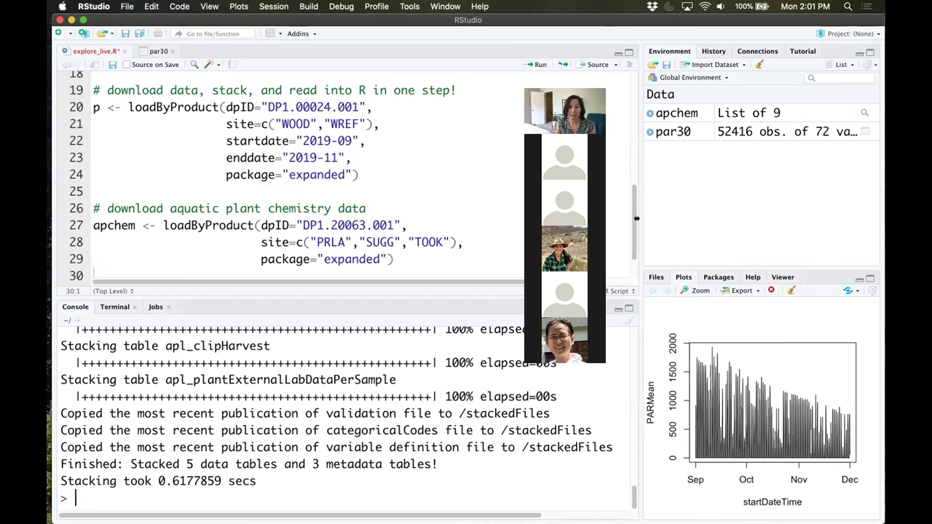
{"action": "left_click_drag", "start_coordinate": [638, 218], "coordinate": [647, 219]}
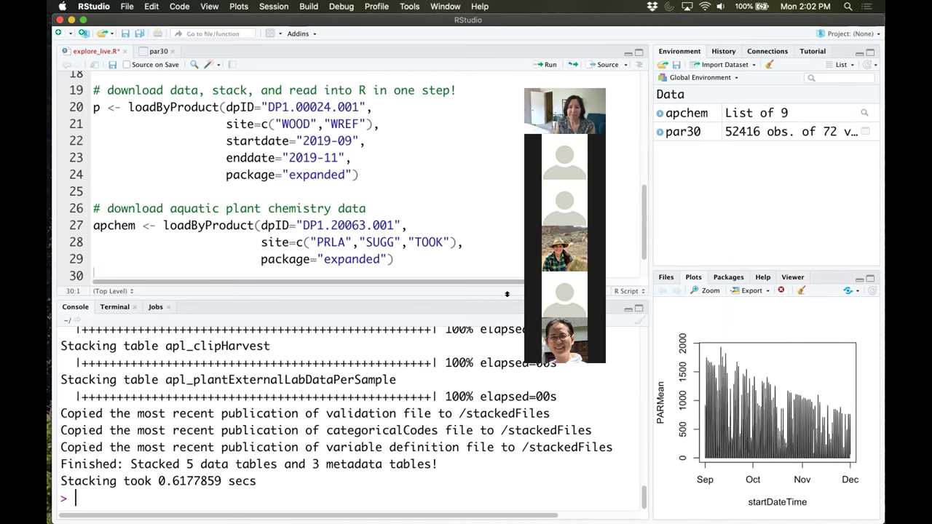
{"action": "left_click_drag", "start_coordinate": [508, 297], "coordinate": [508, 308]}
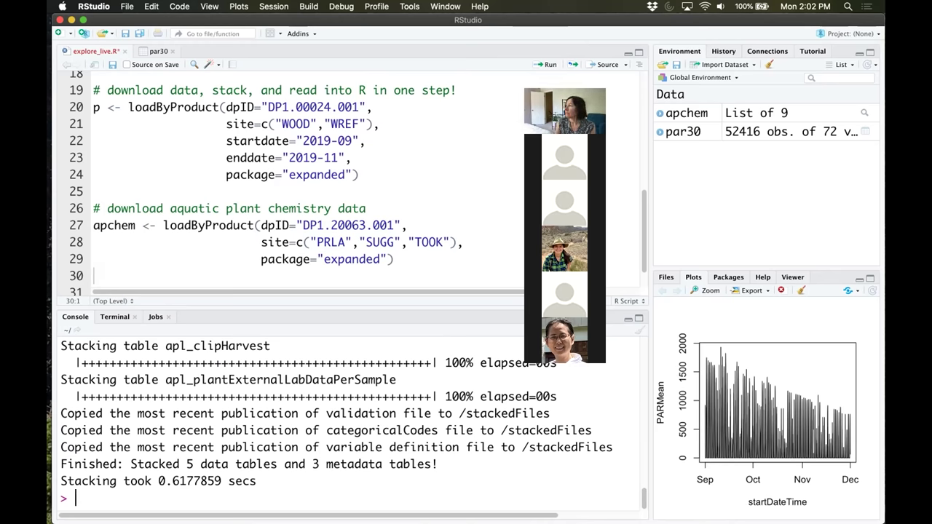
- Switch to Finder and move the stackedFiles window to review the previously stacked PAR files
{"action": "key", "text": "super+Tab"}
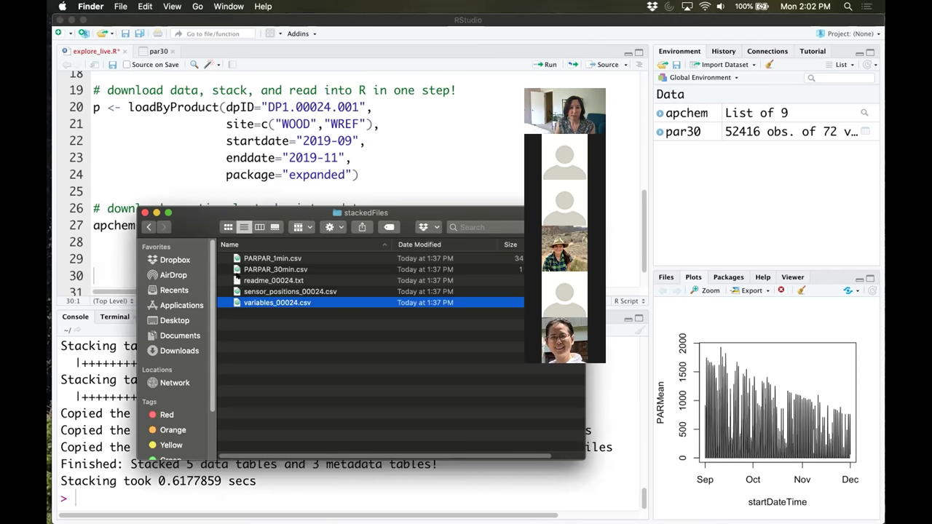
{"action": "left_click_drag", "start_coordinate": [196, 219], "coordinate": [303, 147]}
{"action": "left_click_drag", "start_coordinate": [292, 144], "coordinate": [288, 143]}
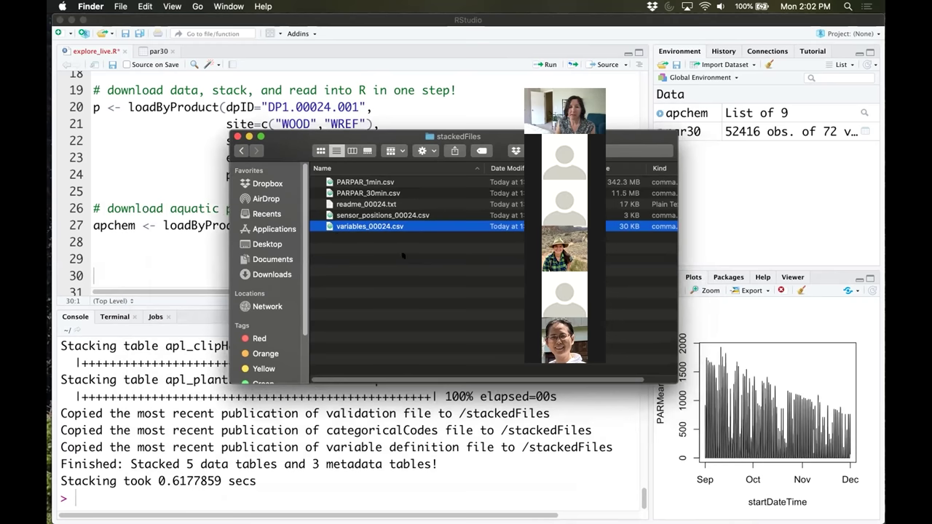
- Return to RStudio, add names(apchem) below the aquatic plant chemistry download, run it and examine the listed table names
{"action": "key", "text": "super+Tab"}
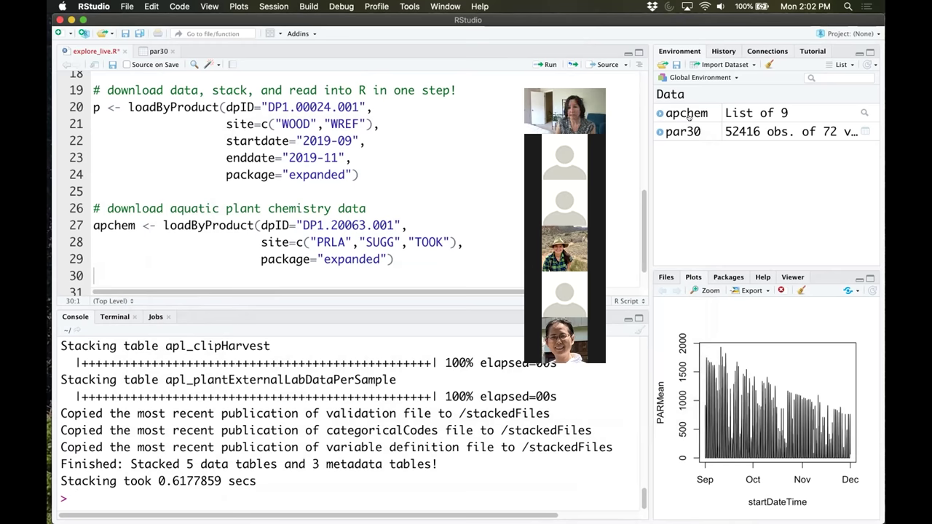
{"action": "scroll", "coordinate": [640, 240], "scroll_direction": "down", "scroll_amount": 2}
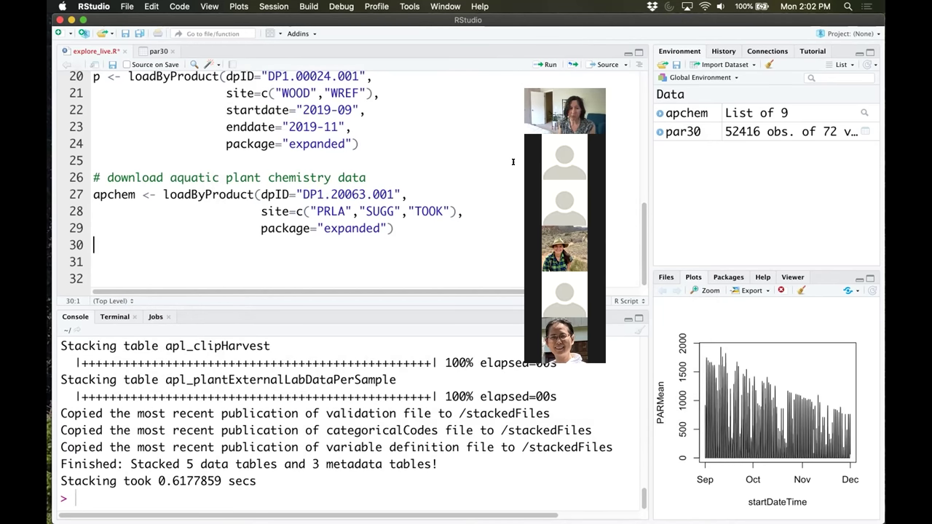
{"action": "type", "text": "names"}
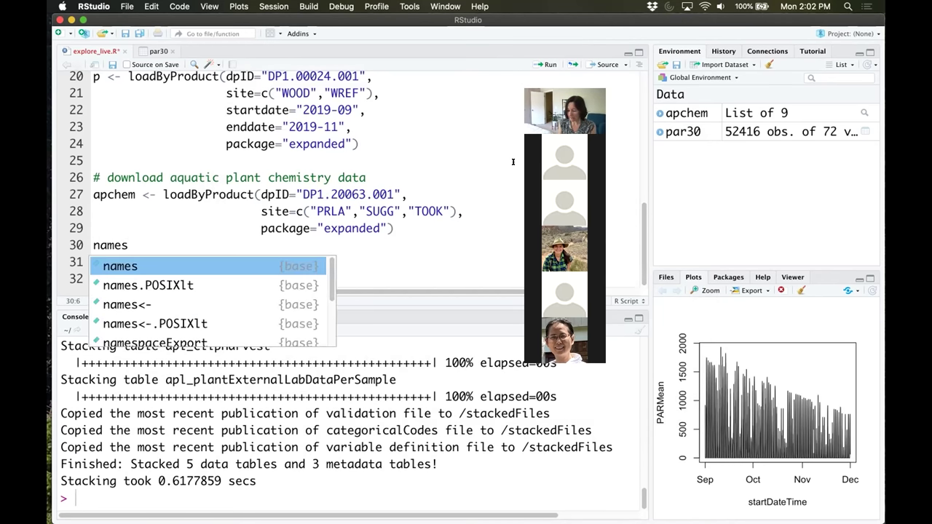
{"action": "type", "text": "(apchem"}
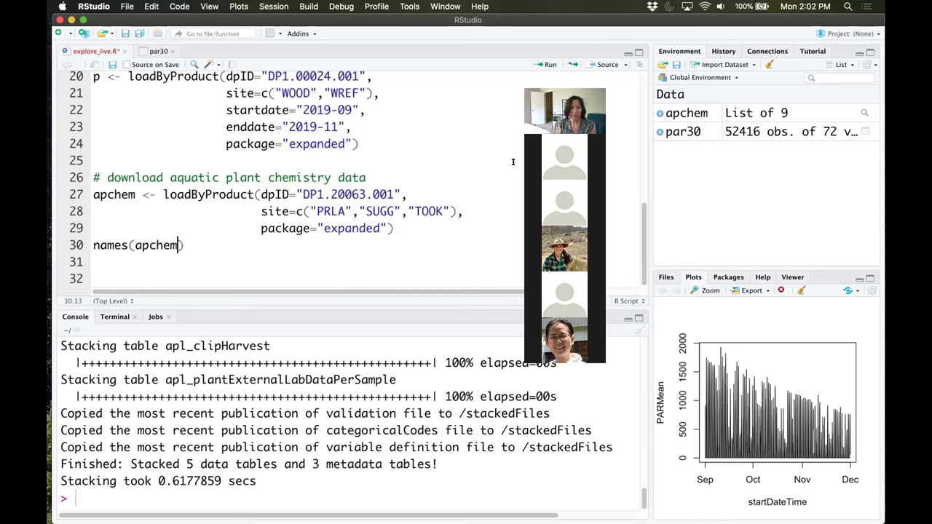
{"action": "key", "text": "ctrl+Return"}
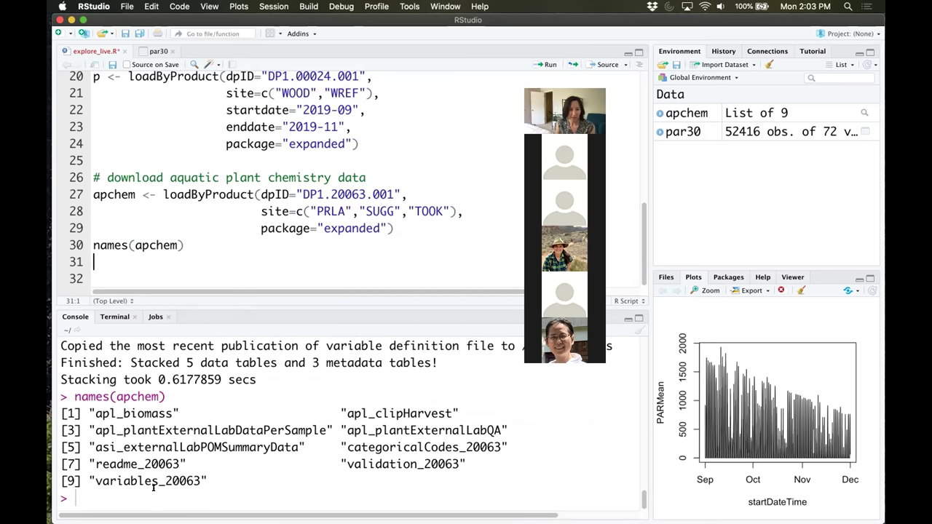
{"action": "left_click_drag", "start_coordinate": [95, 481], "coordinate": [200, 480]}
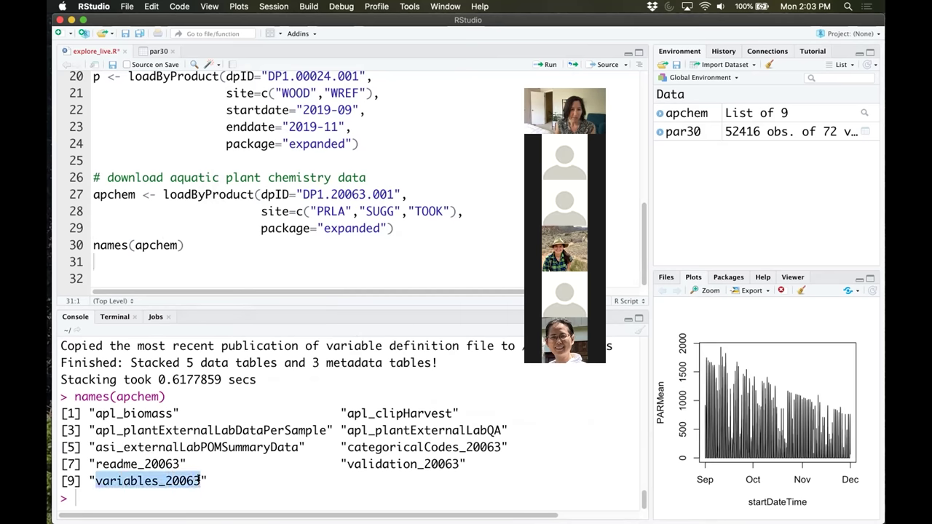
{"action": "left_click", "coordinate": [293, 480]}
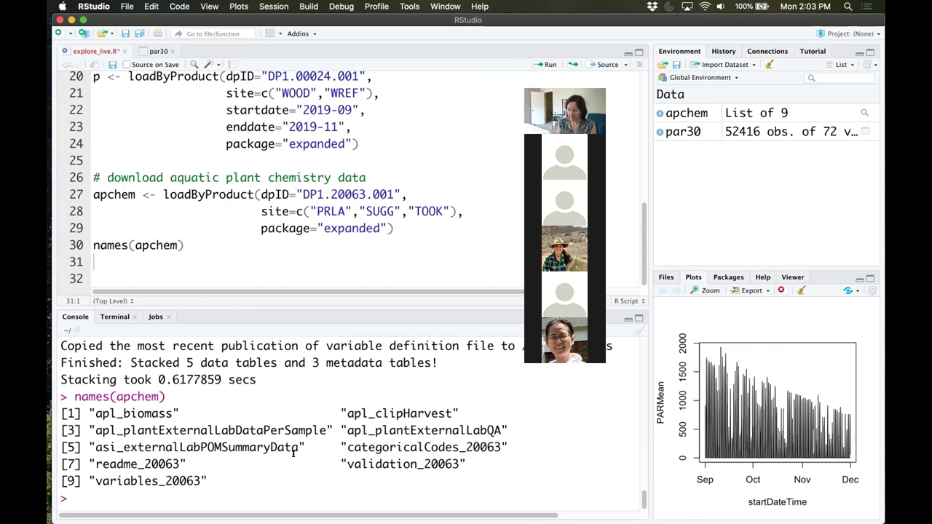
{"action": "type", "text": "View("}
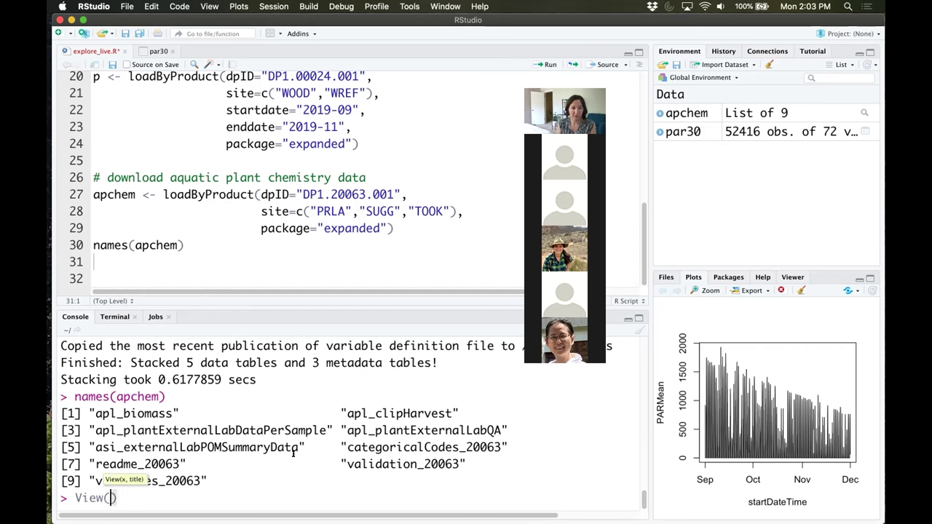
{"action": "key", "text": "BackSpace"}
{"action": "key", "text": "BackSpace"}
{"action": "key", "text": "BackSpace"}
{"action": "key", "text": "BackSpace"}
{"action": "key", "text": "BackSpace"}
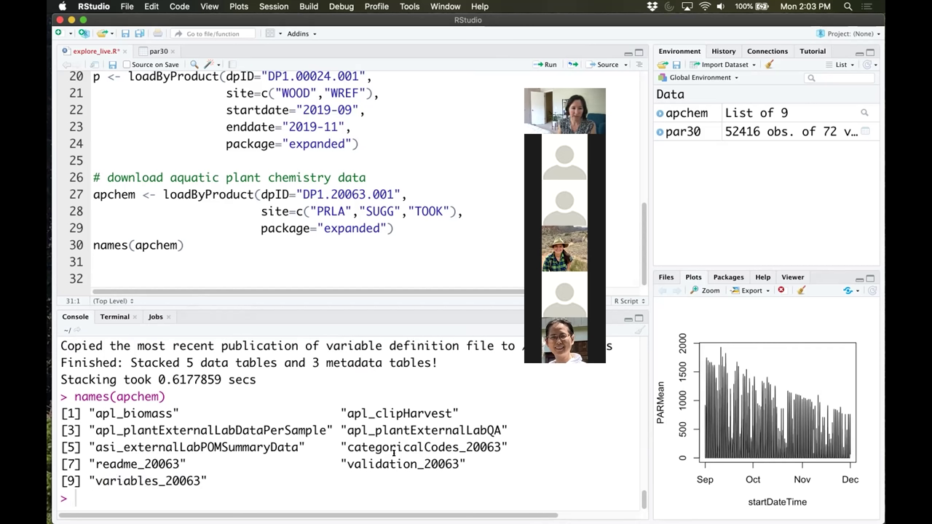
{"action": "type", "text": "apl"}
{"action": "key", "text": "BackSpace"}
{"action": "key", "text": "BackSpace"}
{"action": "key", "text": "BackSpace"}
- Add View(apchem$apl_plantExternalLabDataPerSample) on line 31 of the script and run it to display the table
{"action": "type", "text": "V"}
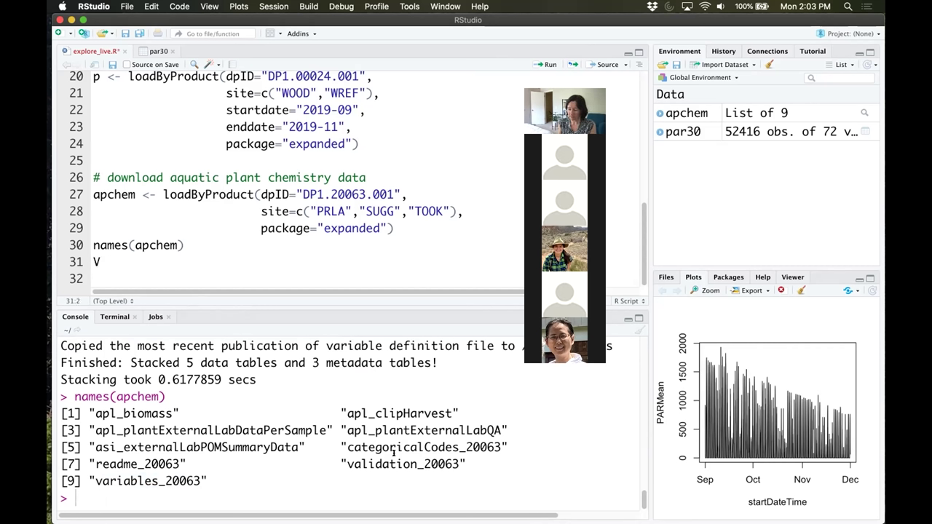
{"action": "type", "text": "iew(apl"}
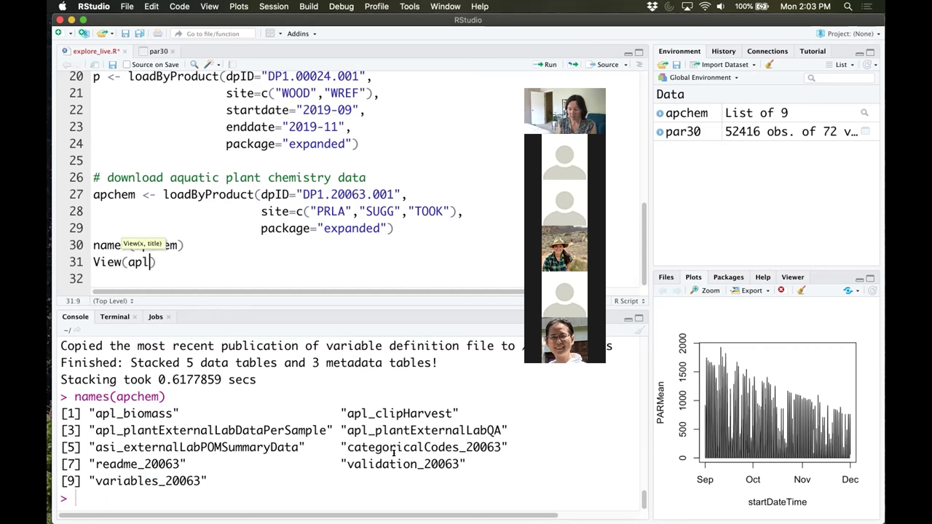
{"action": "key", "text": "BackSpace"}
{"action": "type", "text": "chem$"}
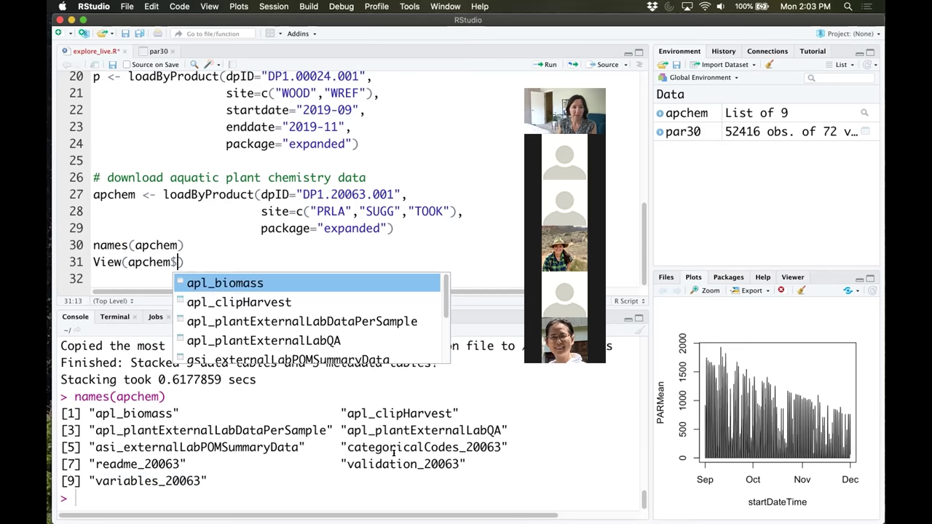
{"action": "left_click", "coordinate": [279, 322]}
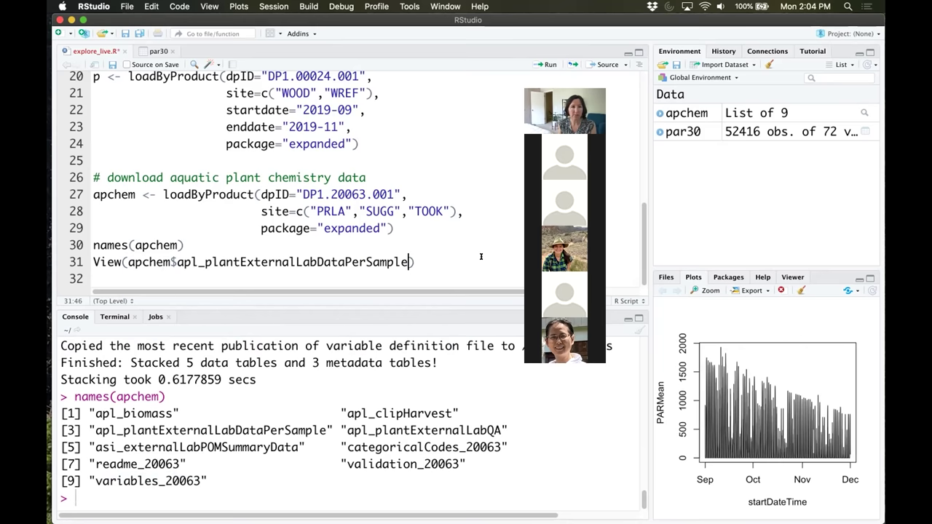
{"action": "key", "text": "super+Return"}
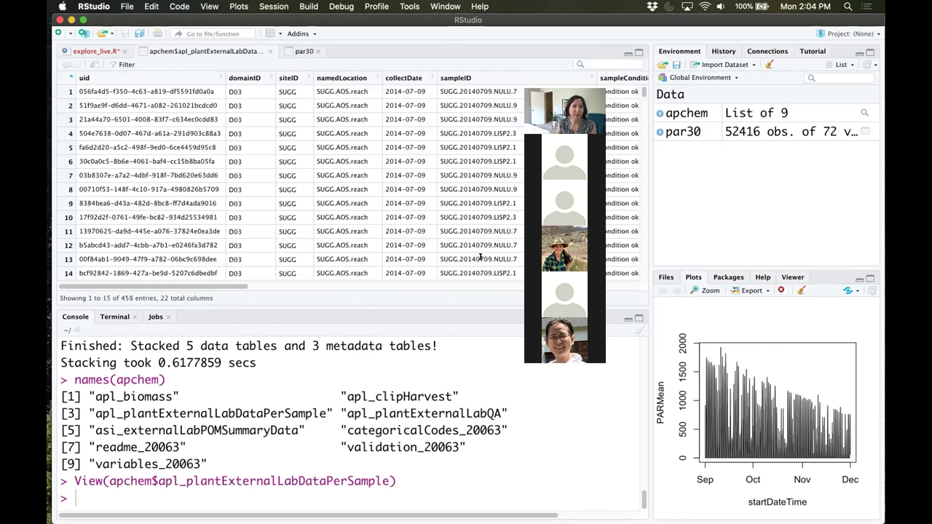
{"action": "left_click_drag", "start_coordinate": [219, 285], "coordinate": [174, 278]}
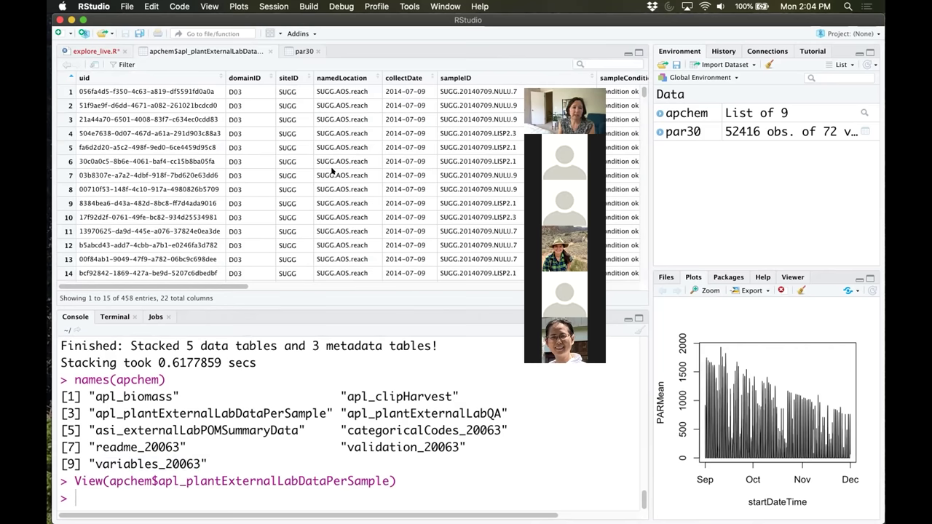
- Return to the script and highlight apl_clipHarvest, apl_biomass and apl_plantExternalLabDataPerSample in the names(apchem) output to compare the tables
{"action": "left_click", "coordinate": [96, 51]}
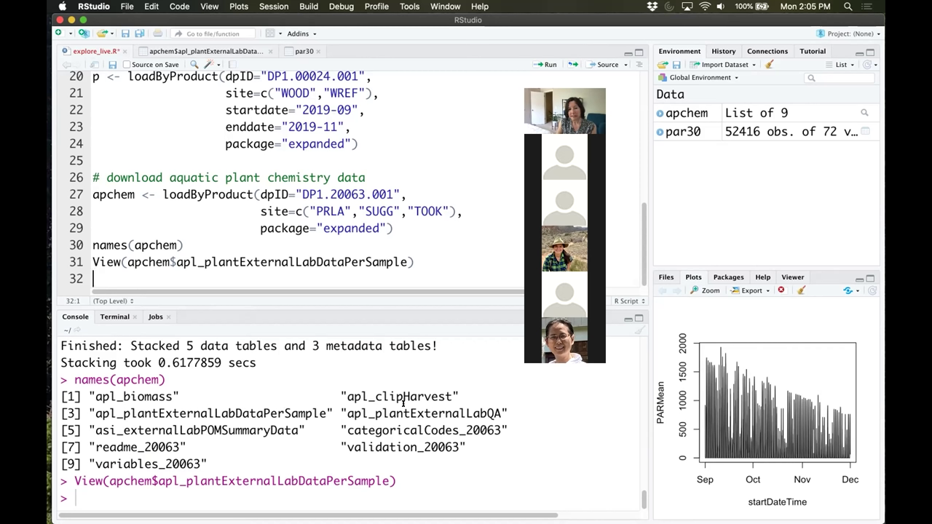
{"action": "left_click_drag", "start_coordinate": [346, 395], "coordinate": [448, 389]}
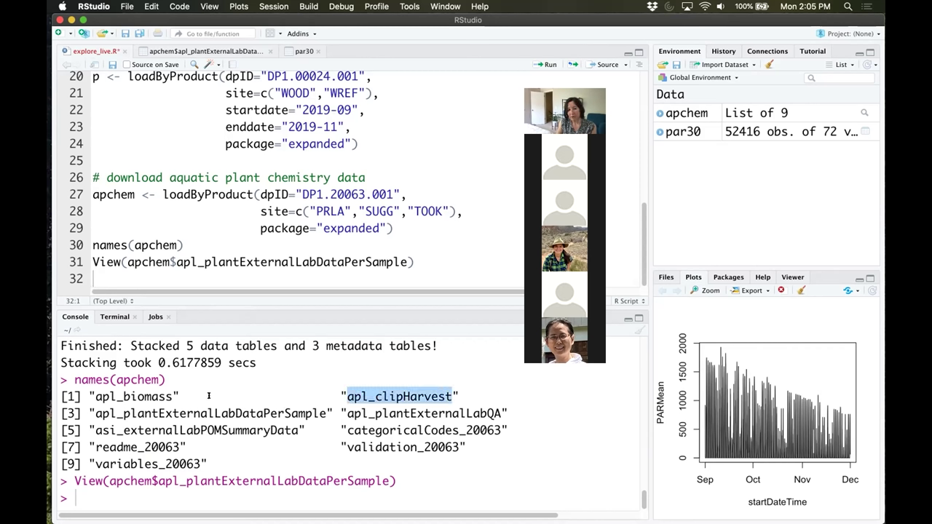
{"action": "left_click", "coordinate": [209, 395]}
{"action": "left_click_drag", "start_coordinate": [94, 396], "coordinate": [173, 394]}
{"action": "left_click", "coordinate": [172, 397]}
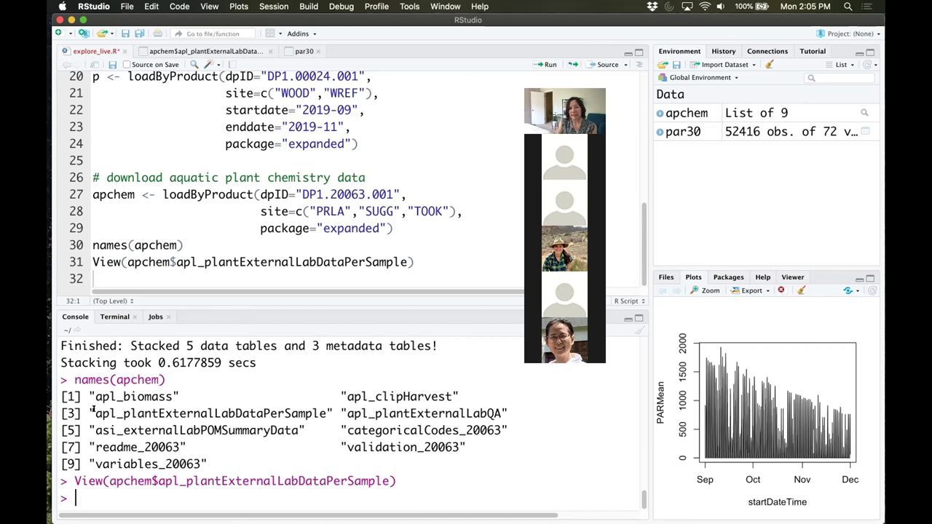
{"action": "left_click_drag", "start_coordinate": [94, 412], "coordinate": [320, 410]}
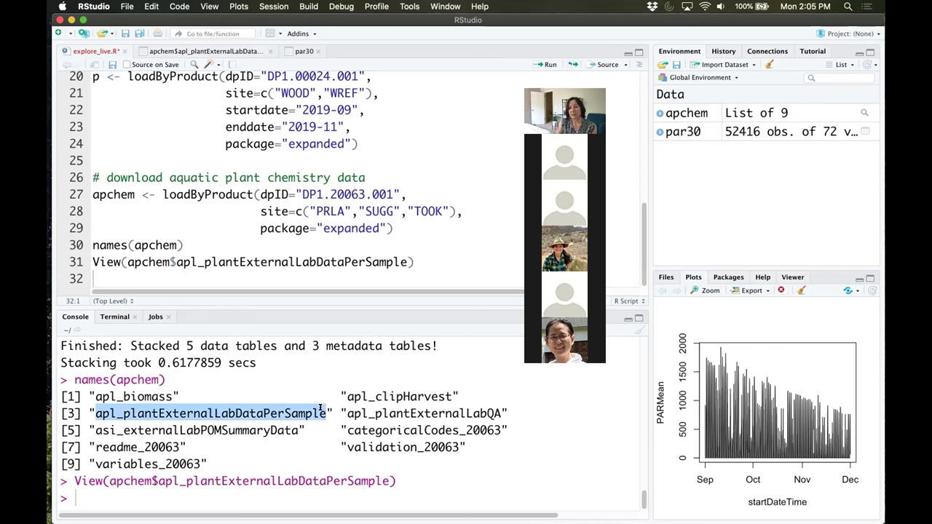
{"action": "left_click", "coordinate": [545, 408]}
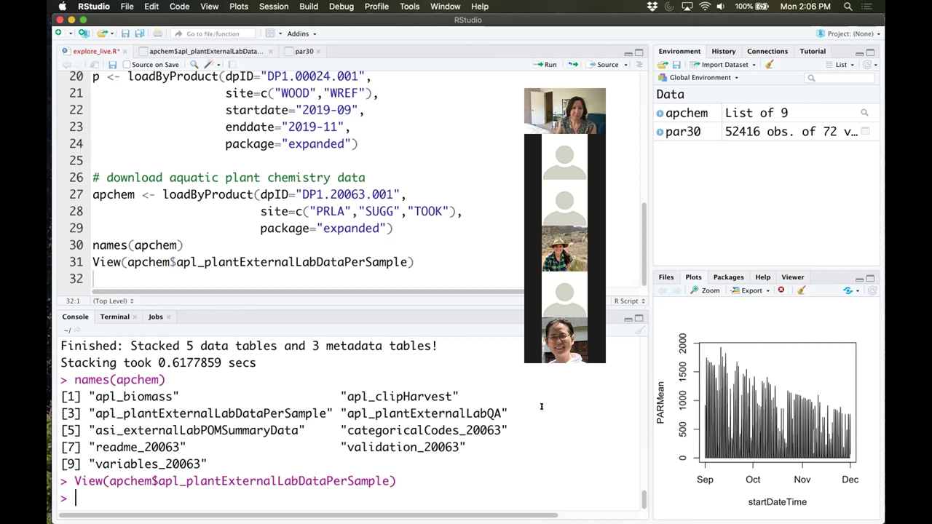
- Examine the apl_plantExternalLabDataPerSample table's columns, from sampleID and laboratoryName through analyte, analyteConcentration and release
{"action": "left_click", "coordinate": [197, 51]}
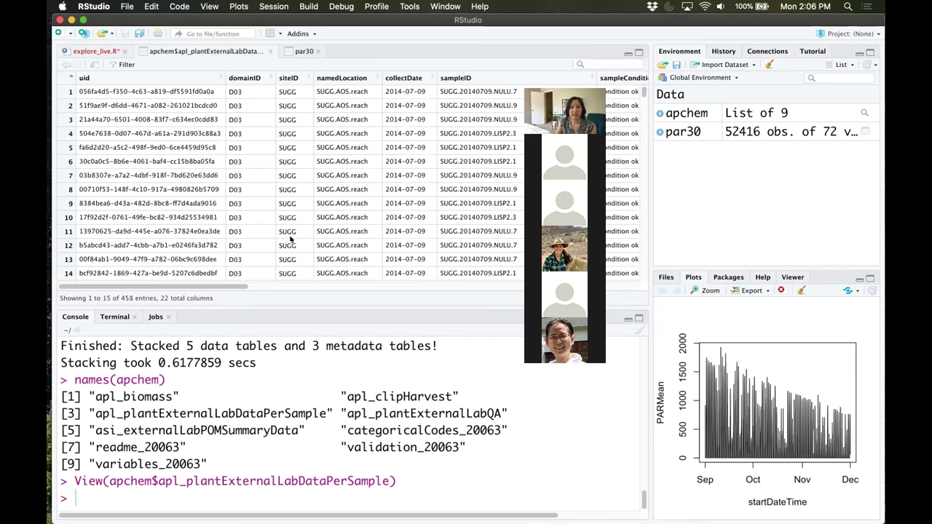
{"action": "left_click_drag", "start_coordinate": [198, 286], "coordinate": [232, 286]}
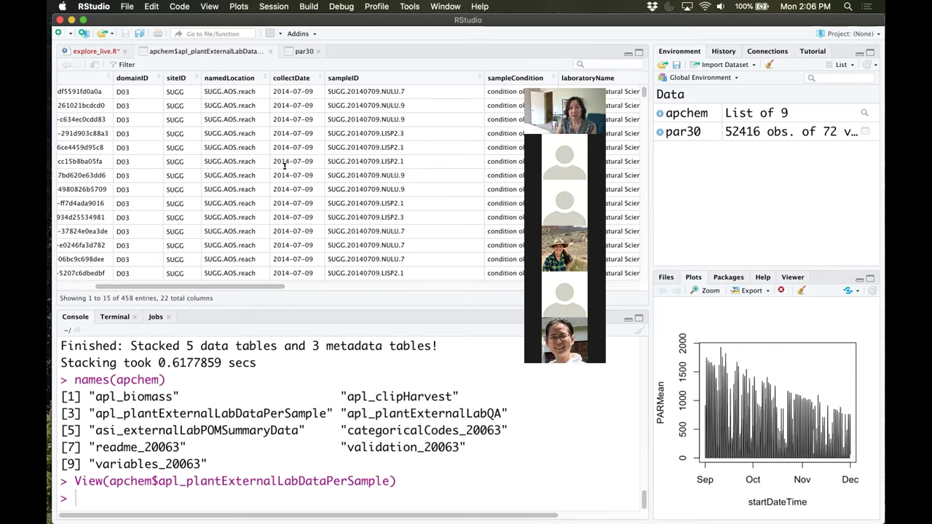
{"action": "scroll", "coordinate": [277, 146], "scroll_direction": "right", "scroll_amount": 5}
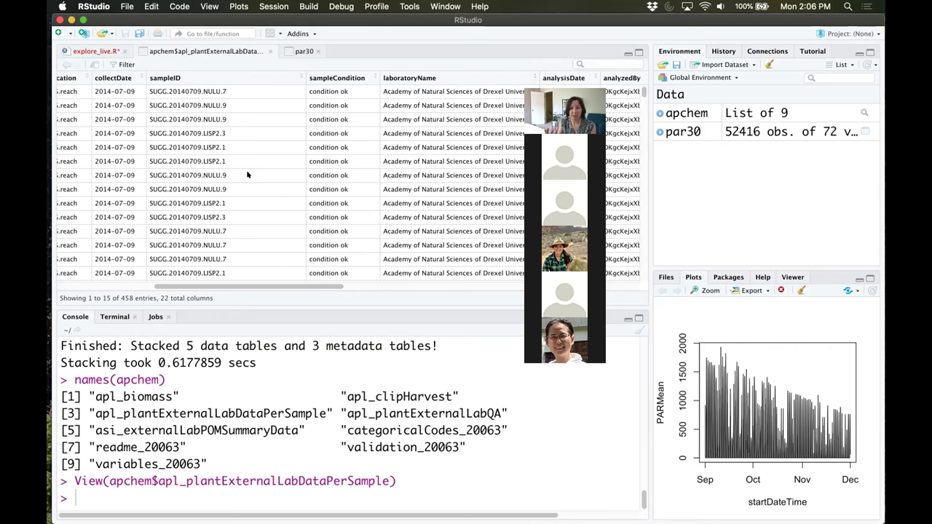
{"action": "left_click_drag", "start_coordinate": [275, 286], "coordinate": [341, 286]}
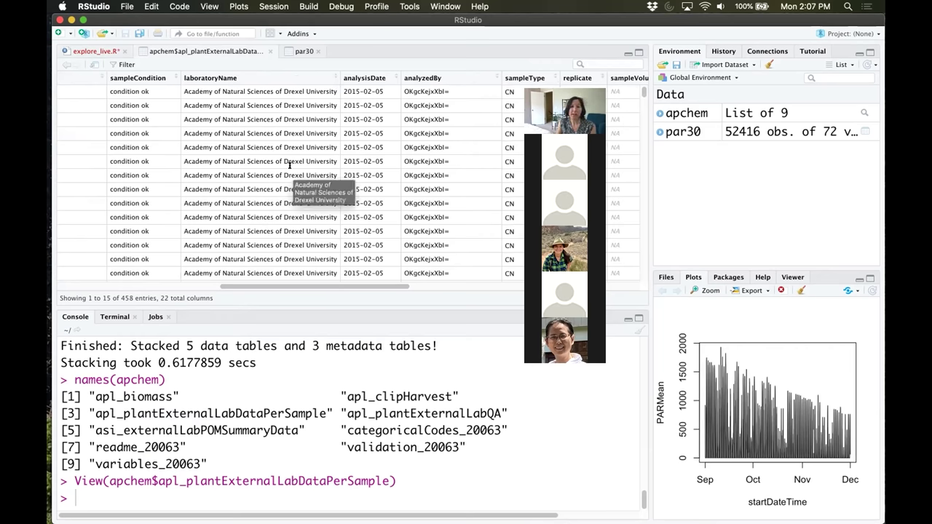
{"action": "left_click_drag", "start_coordinate": [312, 285], "coordinate": [485, 284]}
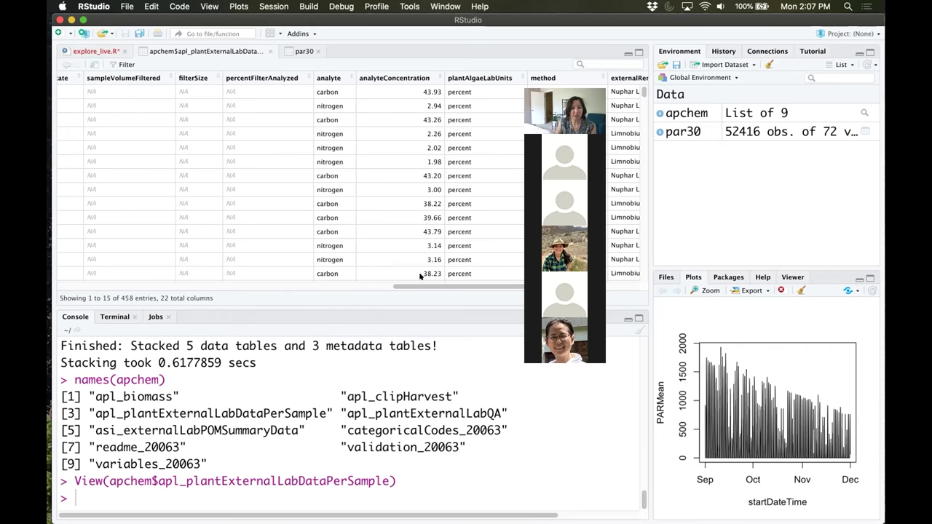
{"action": "left_click_drag", "start_coordinate": [423, 284], "coordinate": [477, 279]}
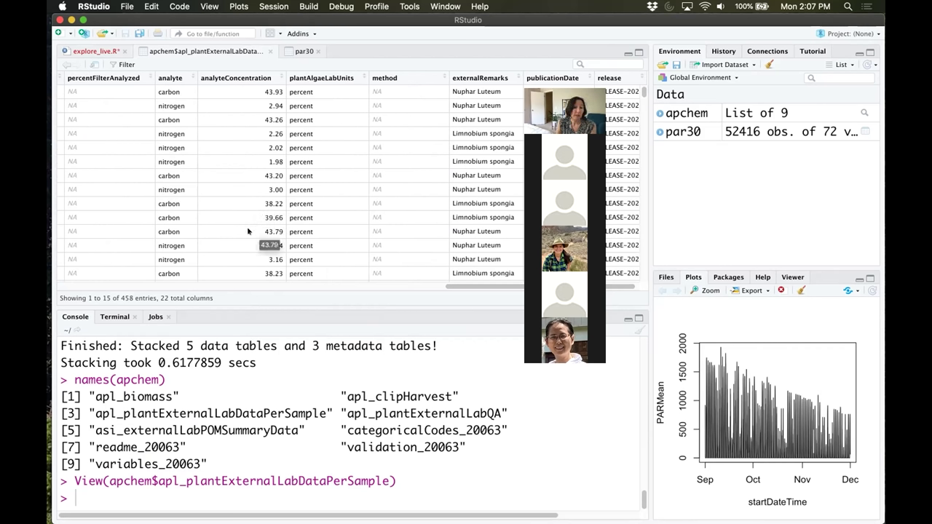
{"action": "left_click_drag", "start_coordinate": [486, 284], "coordinate": [180, 286]}
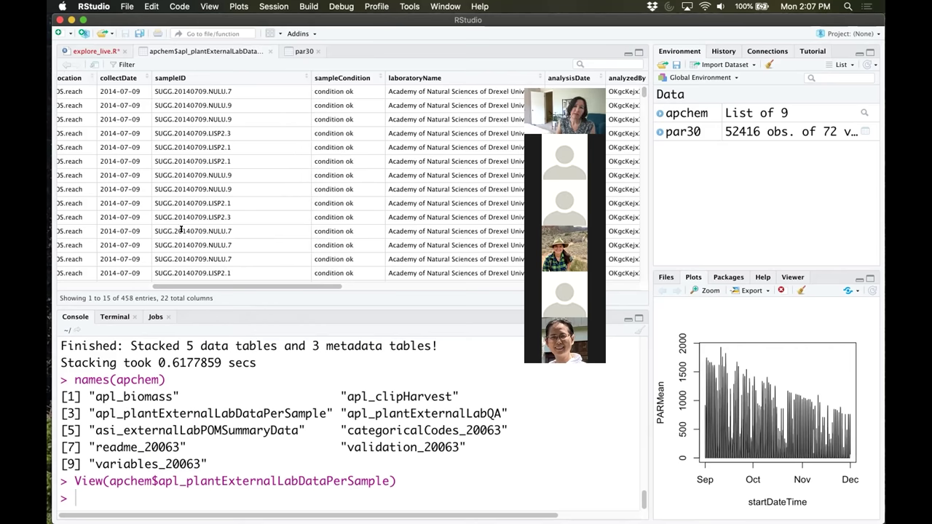
{"action": "left_click_drag", "start_coordinate": [302, 287], "coordinate": [510, 274]}
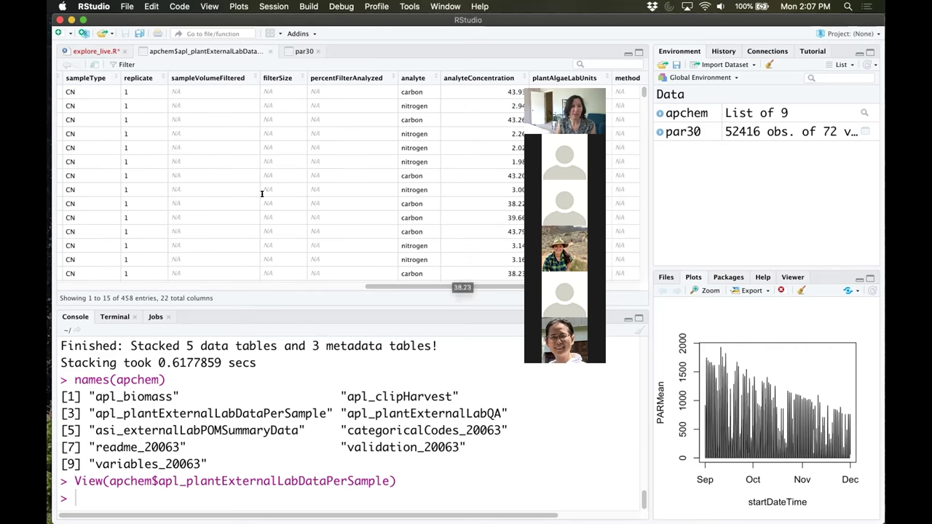
- Add View(apchem$variables_20063) on line 32 of the script, run it and enlarge the data viewer to show more rows
{"action": "left_click", "coordinate": [106, 51]}
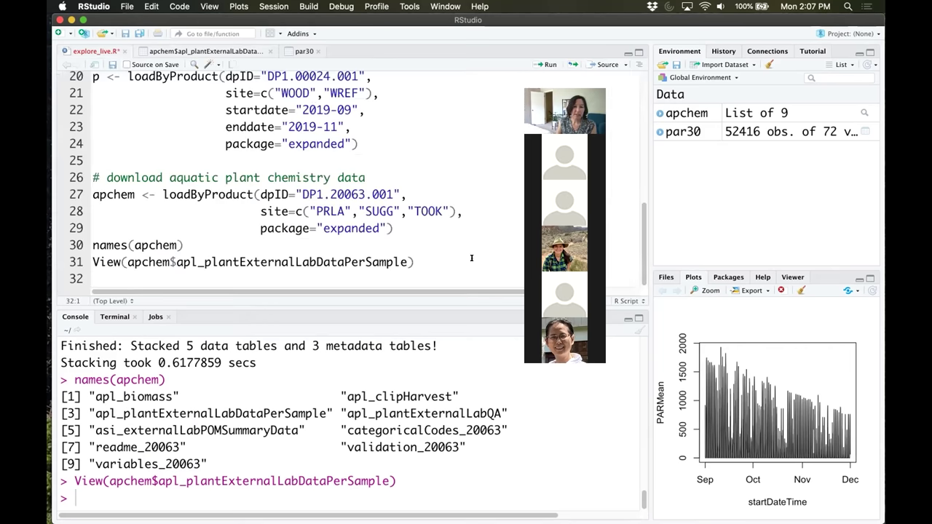
{"action": "type", "text": "View"}
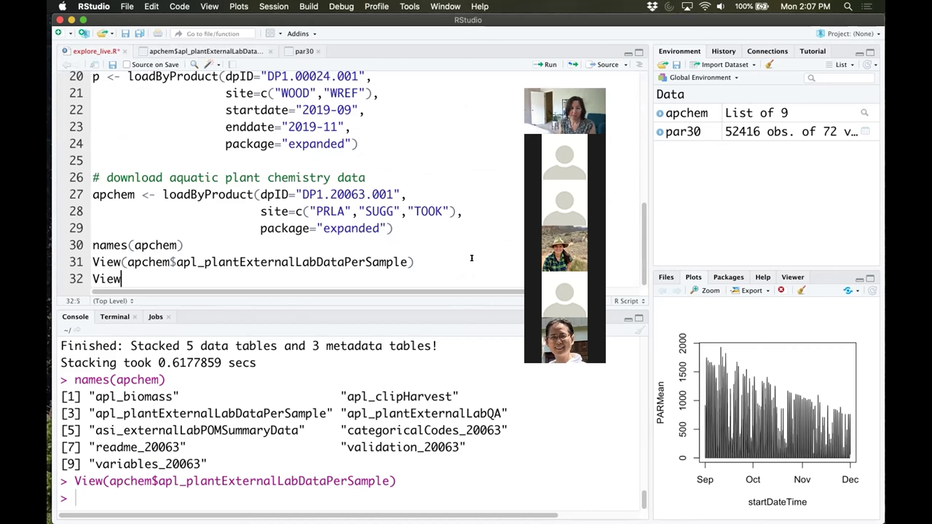
{"action": "type", "text": "(apchem"}
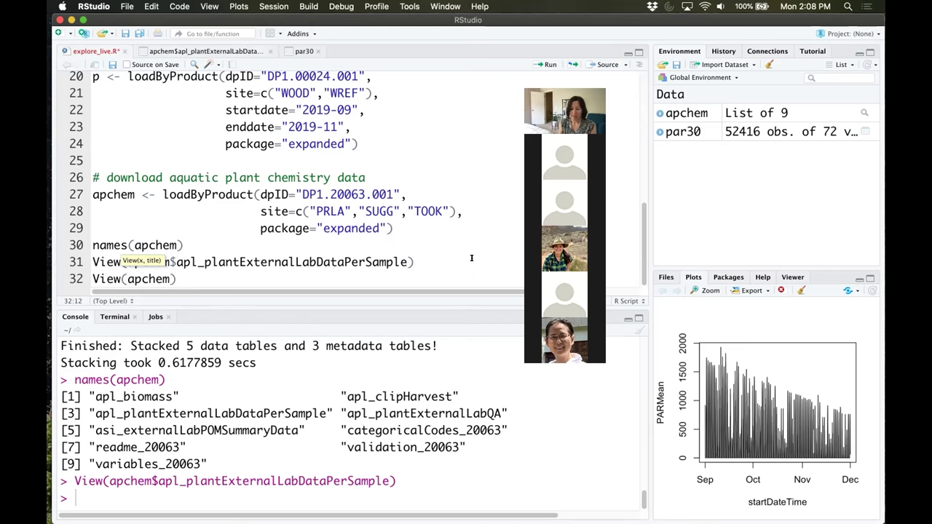
{"action": "type", "text": "$"}
{"action": "key", "text": "Up"}
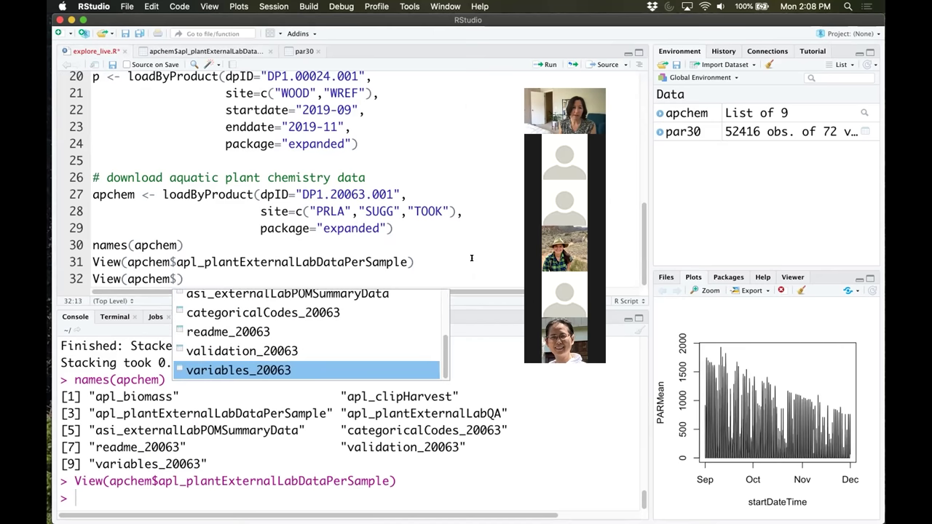
{"action": "key", "text": "Return"}
{"action": "key", "text": "super+Return"}
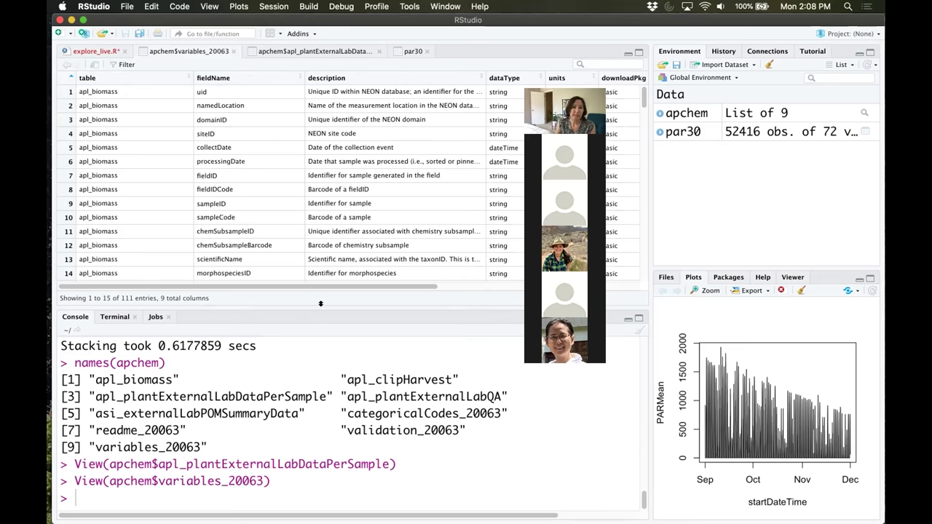
{"action": "left_click_drag", "start_coordinate": [320, 306], "coordinate": [318, 443]}
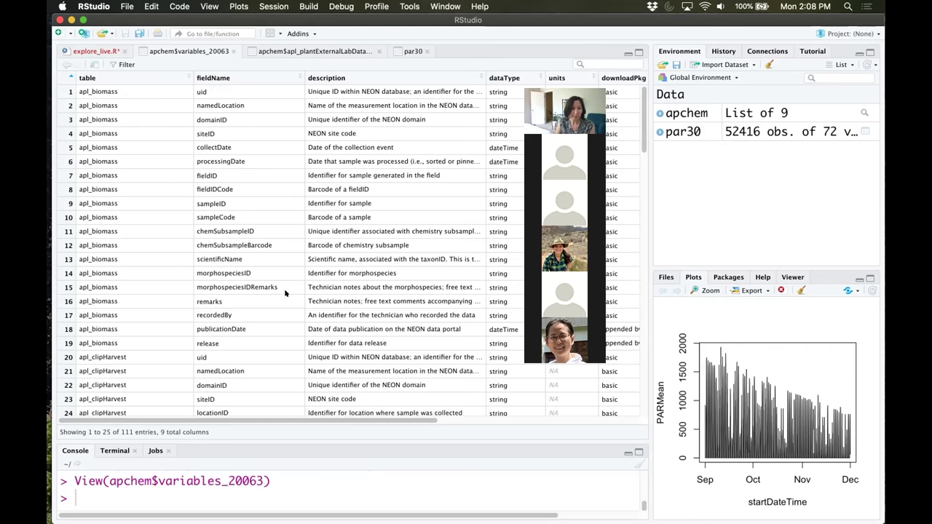
- Examine the apl_clipHarvest field names and descriptions in the variables_20063 table
{"action": "scroll", "coordinate": [285, 293], "scroll_direction": "down", "scroll_amount": 3}
{"action": "scroll", "coordinate": [285, 293], "scroll_direction": "down", "scroll_amount": 4}
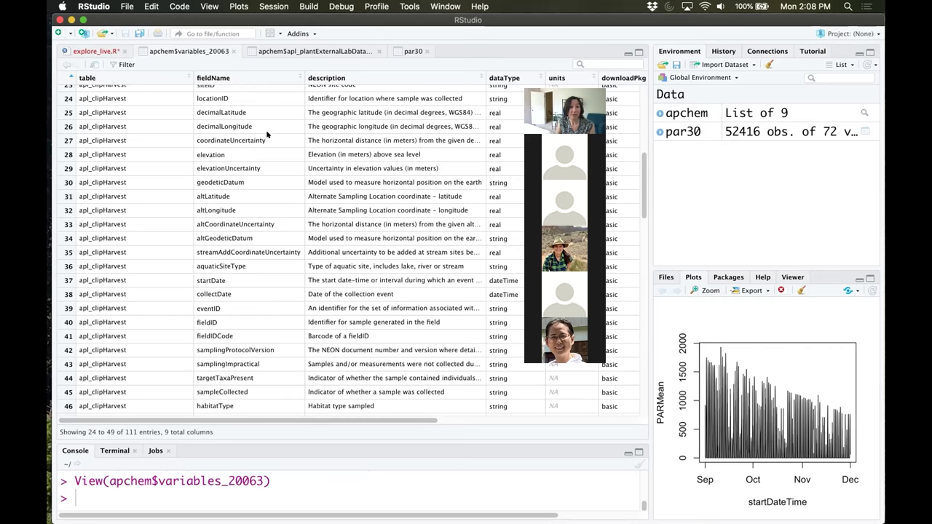
{"action": "scroll", "coordinate": [256, 267], "scroll_direction": "down", "scroll_amount": 4}
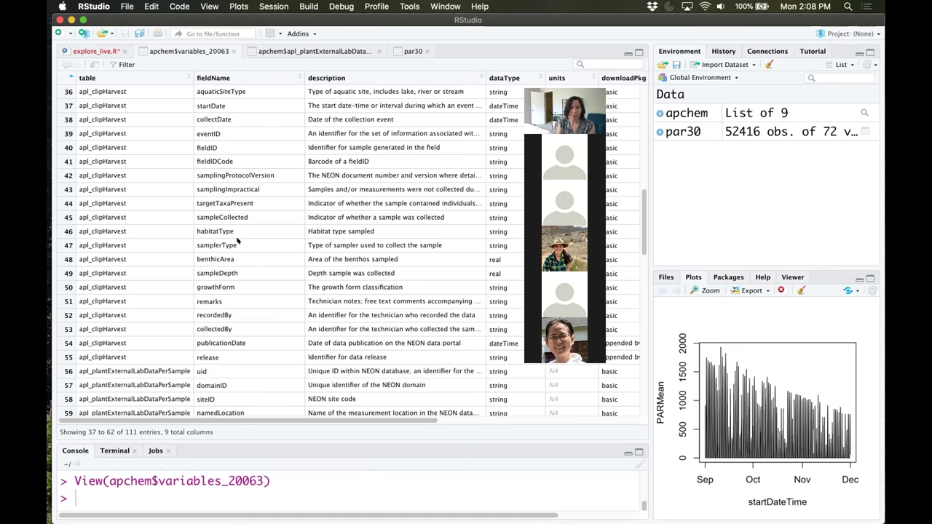
- Return to the explore_live.R script and rebalance the heights of the editor and console, ready to continue on the last empty line
{"action": "left_click_drag", "start_coordinate": [371, 436], "coordinate": [384, 274]}
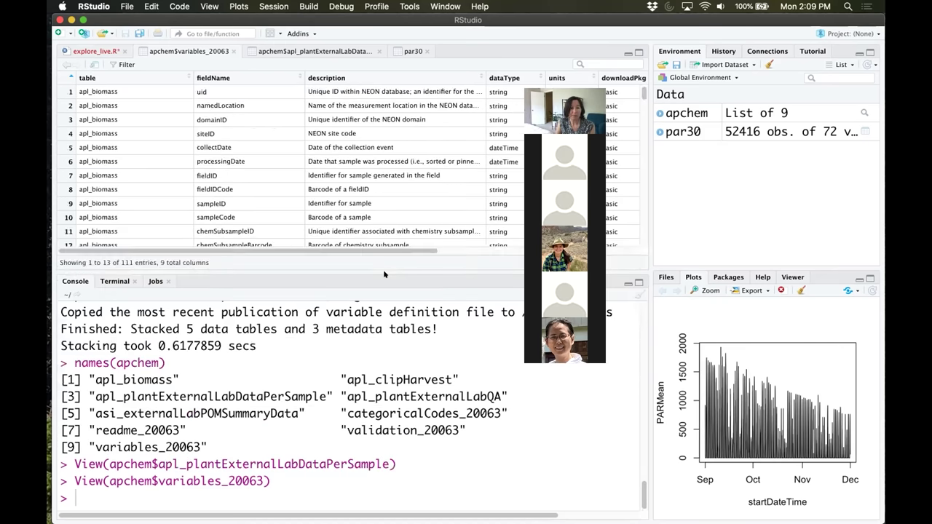
{"action": "left_click", "coordinate": [97, 51]}
{"action": "left_click_drag", "start_coordinate": [348, 271], "coordinate": [353, 329]}
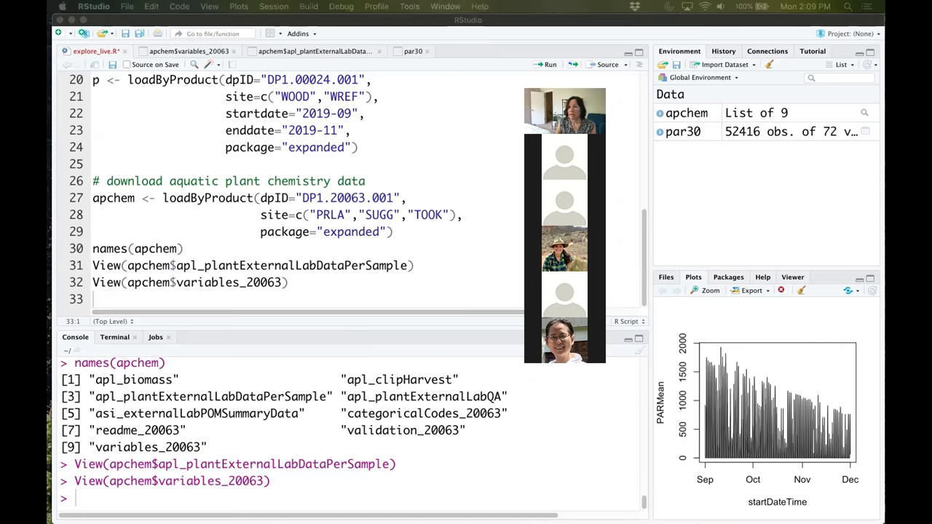
{"action": "left_click", "coordinate": [324, 293]}
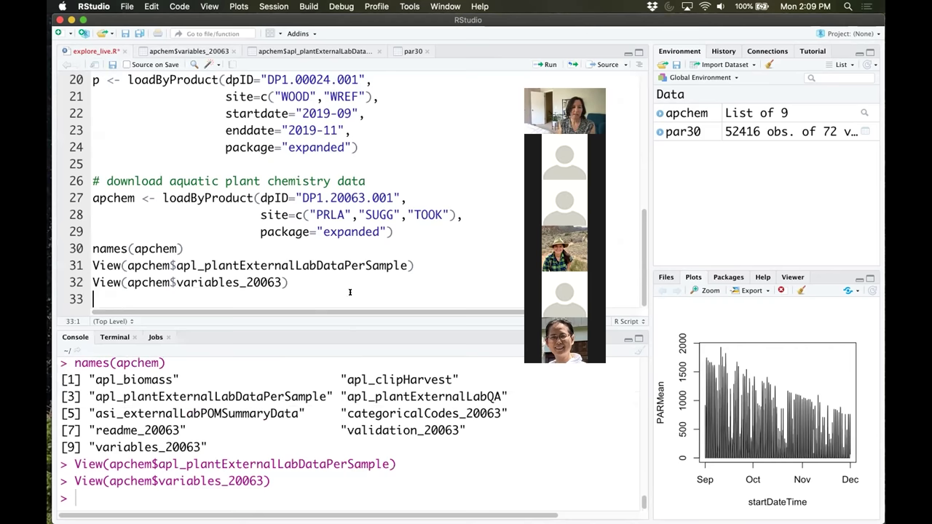
- Add several blank lines at the end of the script, leaving one empty line below View(apchem$variables_20063)
{"action": "key", "text": "Return"}
{"action": "key", "text": "Return"}
{"action": "key", "text": "Return"}
{"action": "key", "text": "Up"}
{"action": "key", "text": "Up"}
{"action": "key", "text": "Up"}
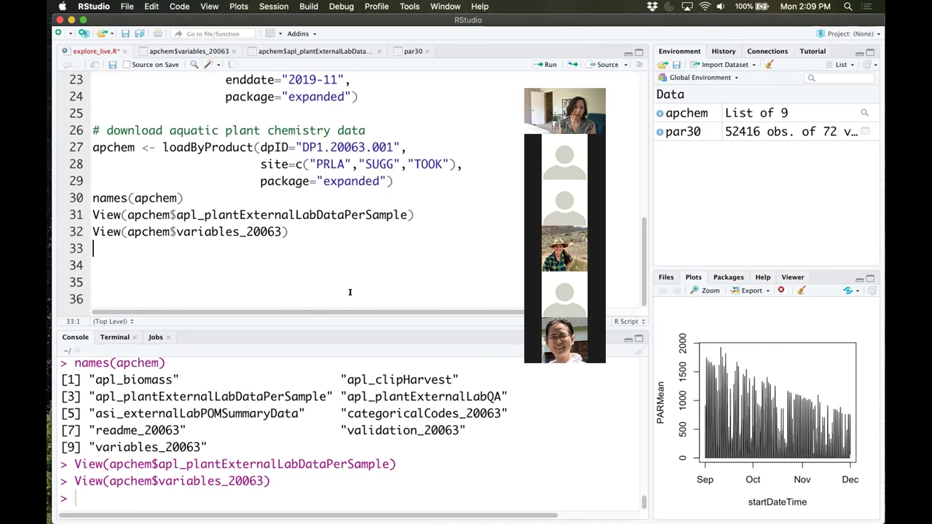
{"action": "key", "text": "Return"}
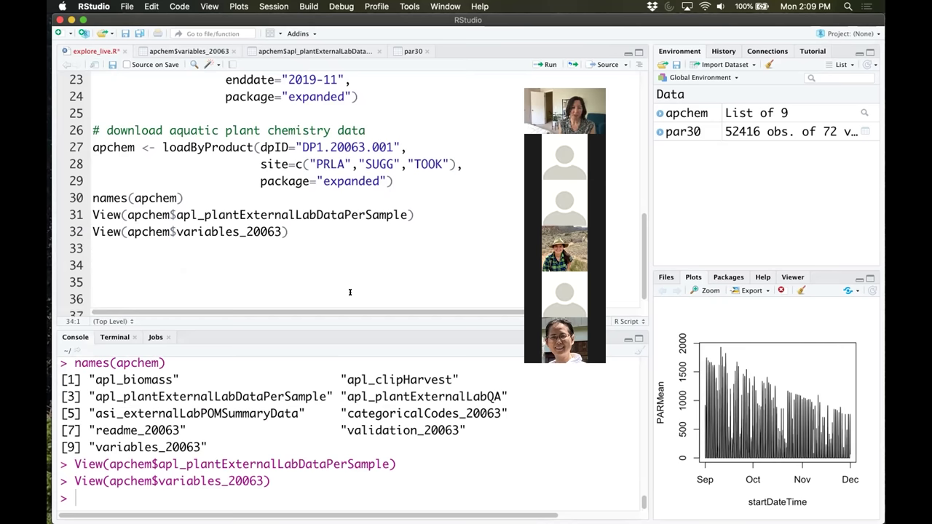
- Write and run list2env(apchem, .GlobalEnv) to unpack the downloaded tables into the global environment
{"action": "type", "text": "list"}
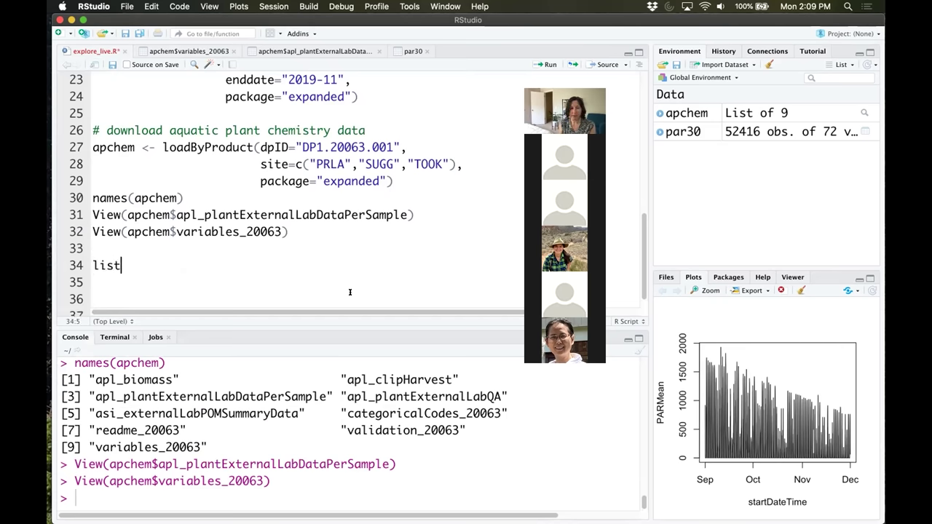
{"action": "type", "text": "2"}
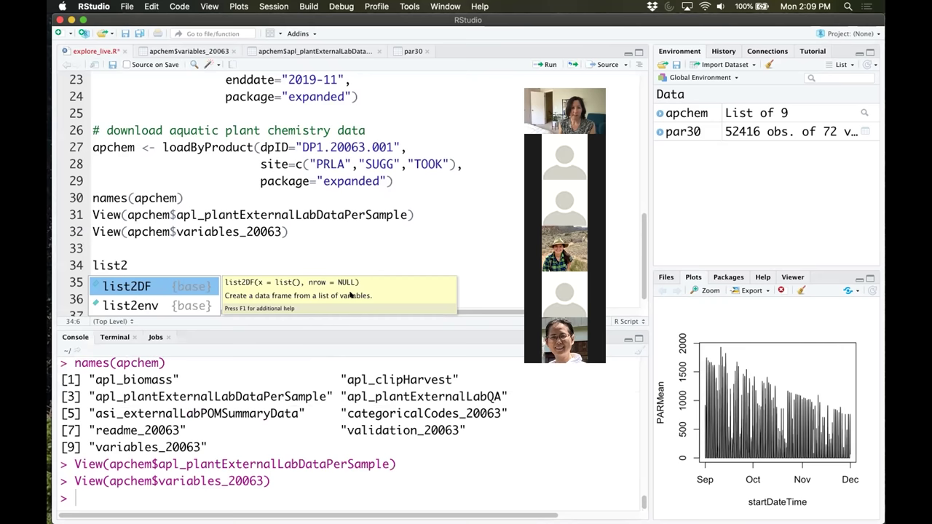
{"action": "key", "text": "Down"}
{"action": "key", "text": "Return"}
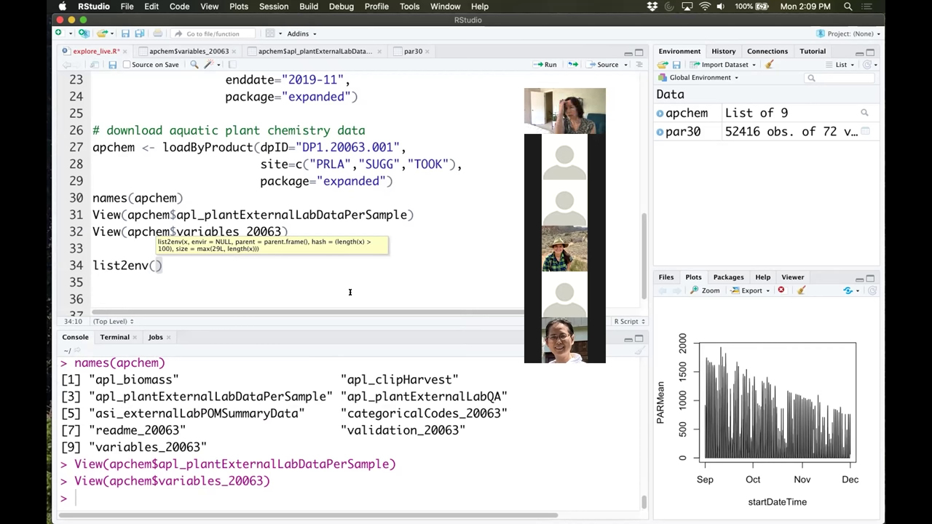
{"action": "type", "text": "apchem"}
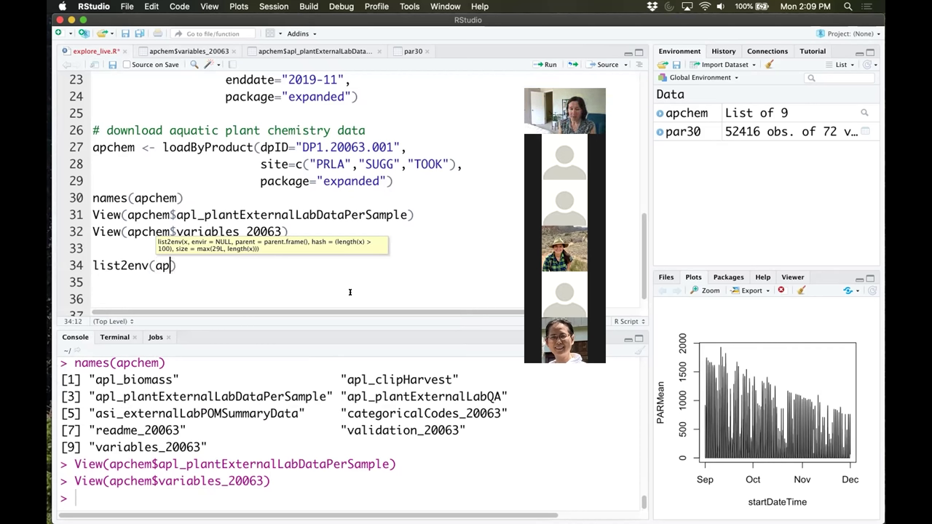
{"action": "type", "text": ", "}
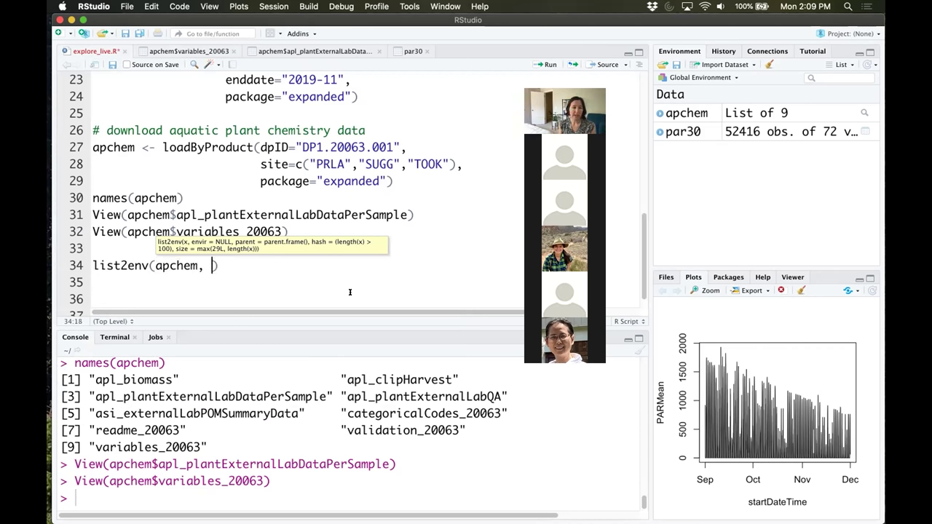
{"action": "type", "text": ".Global"}
{"action": "key", "text": "Tab"}
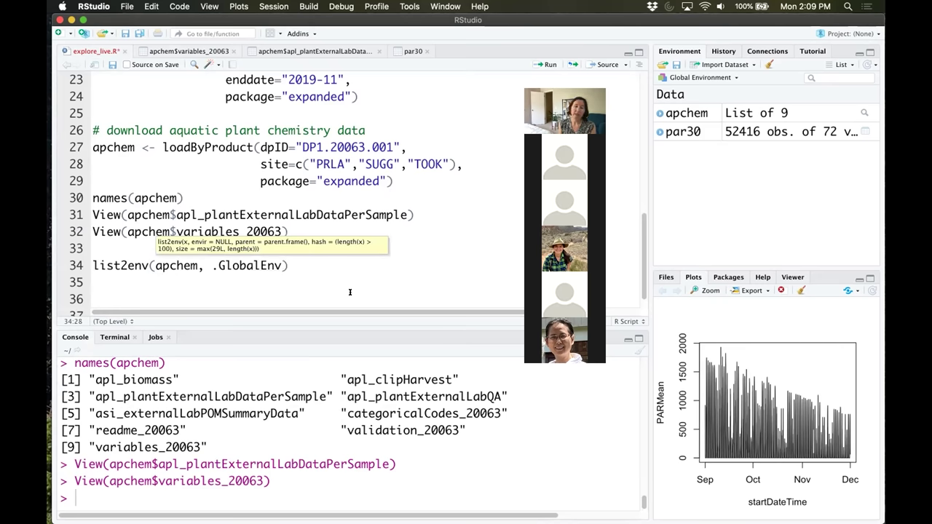
{"action": "key", "text": "Right"}
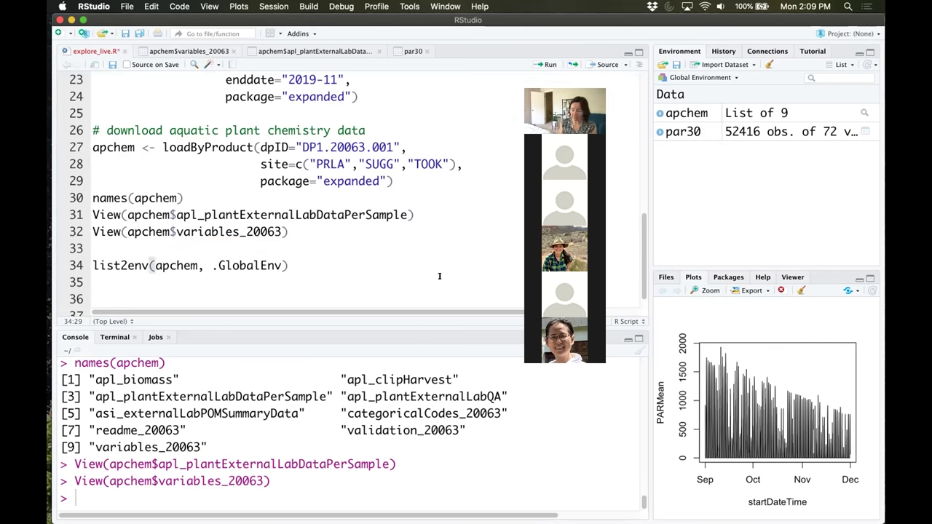
{"action": "key", "text": "super+Return"}
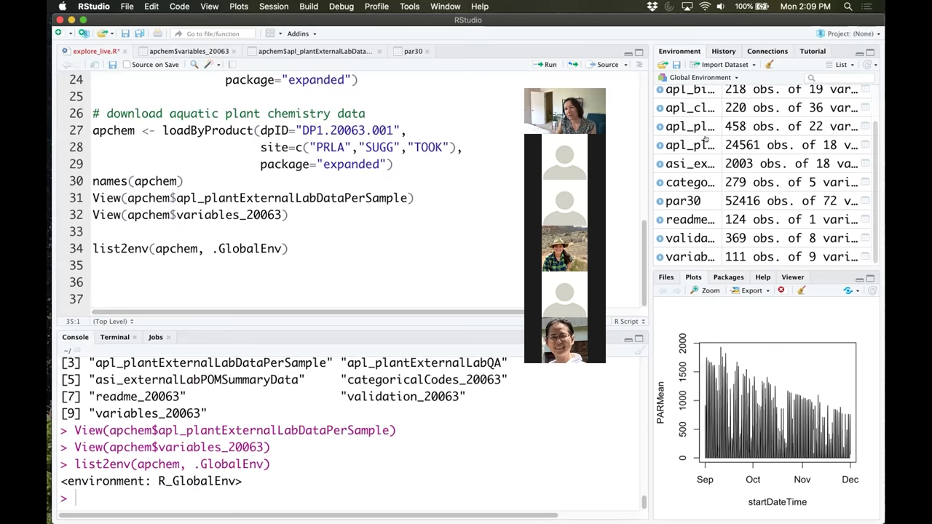
- Widen the name column in the environment's object list so the unpacked table names are easier to read
{"action": "left_click_drag", "start_coordinate": [719, 143], "coordinate": [780, 140]}
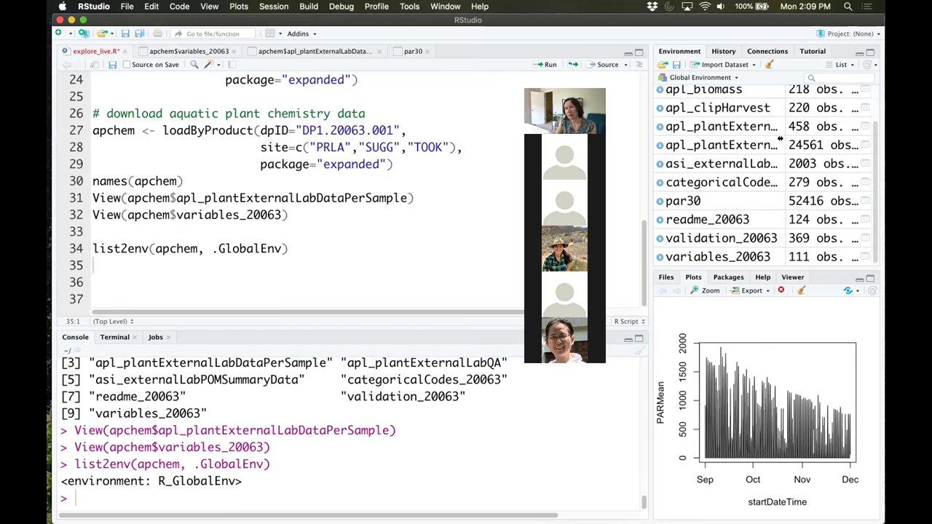
{"action": "scroll", "coordinate": [760, 176], "scroll_direction": "up", "scroll_amount": 3}
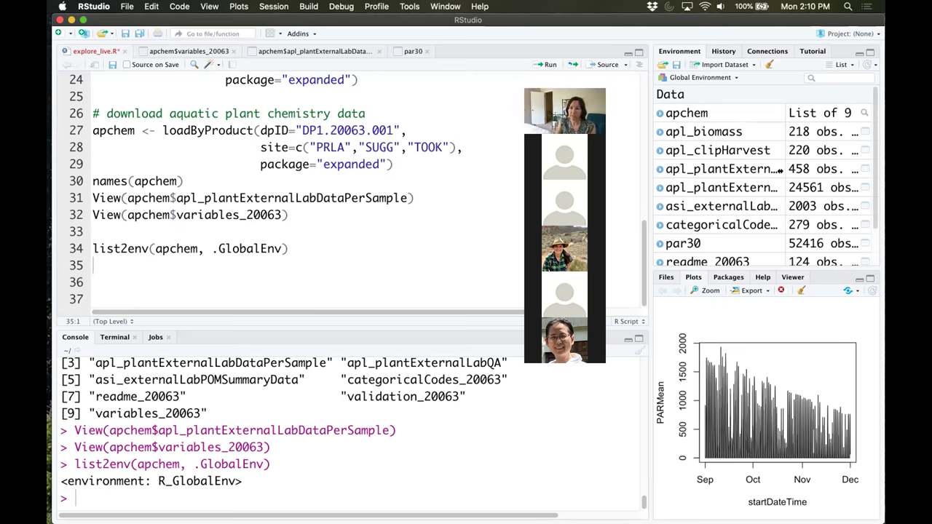
{"action": "mouse_move", "coordinate": [779, 169]}
{"action": "left_mouse_down"}
{"action": "mouse_move", "coordinate": [792, 169]}
{"action": "mouse_move", "coordinate": [780, 168]}
{"action": "left_mouse_up"}
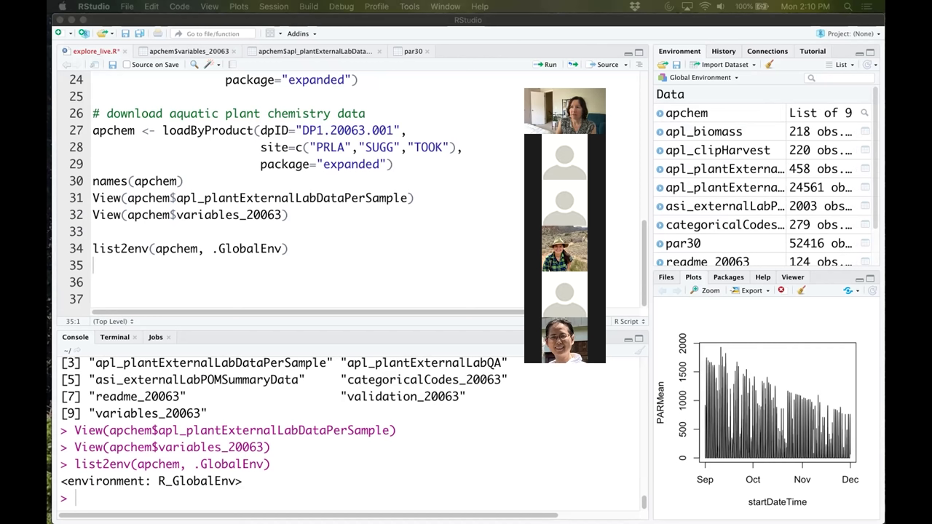
- Start a boxplot call in the script, leaving one blank line below the list2env line
{"action": "left_click", "coordinate": [157, 266]}
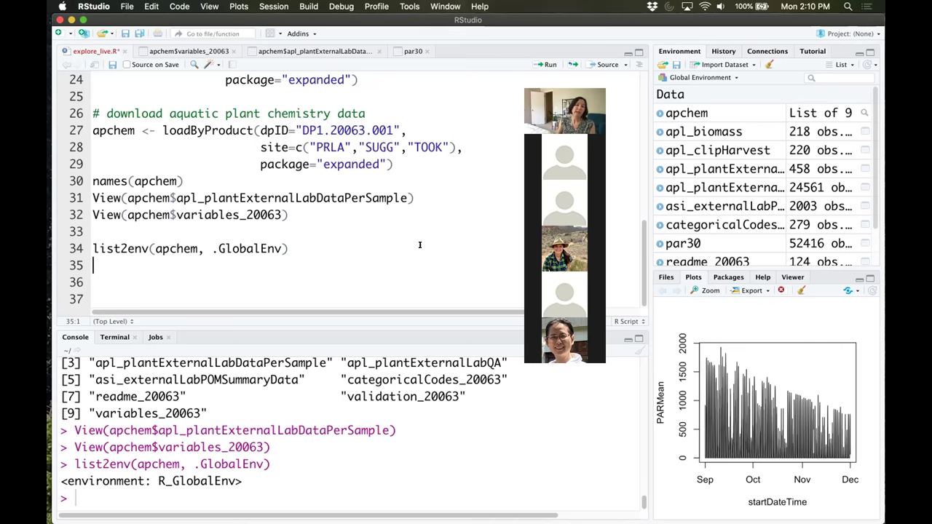
{"action": "key", "text": "Return"}
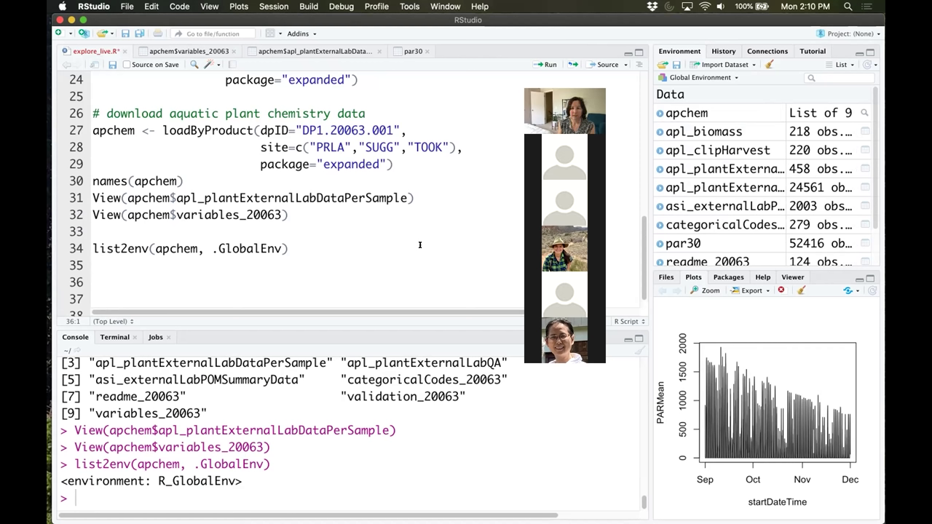
{"action": "type", "text": "bow"}
{"action": "key", "text": "BackSpace"}
{"action": "type", "text": "xplot"}
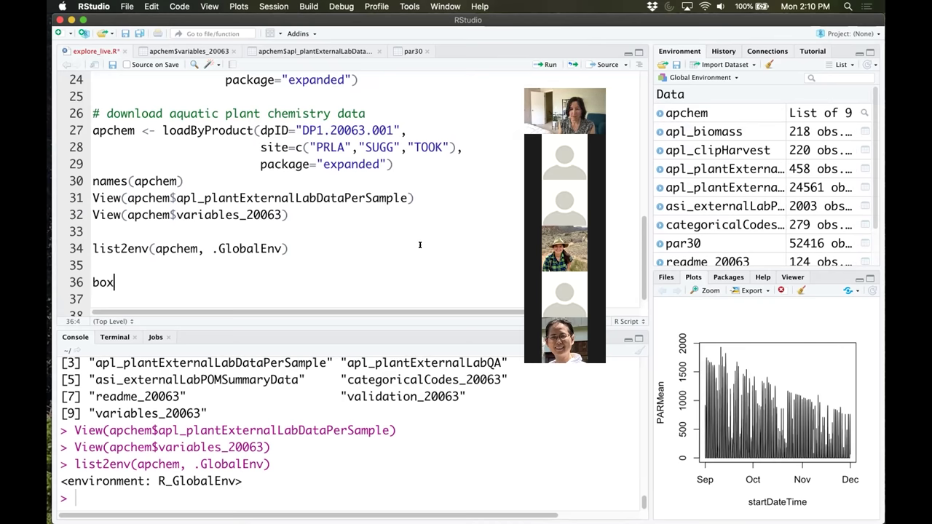
{"action": "key", "text": "Down"}
{"action": "key", "text": "Down"}
{"action": "key", "text": "Down"}
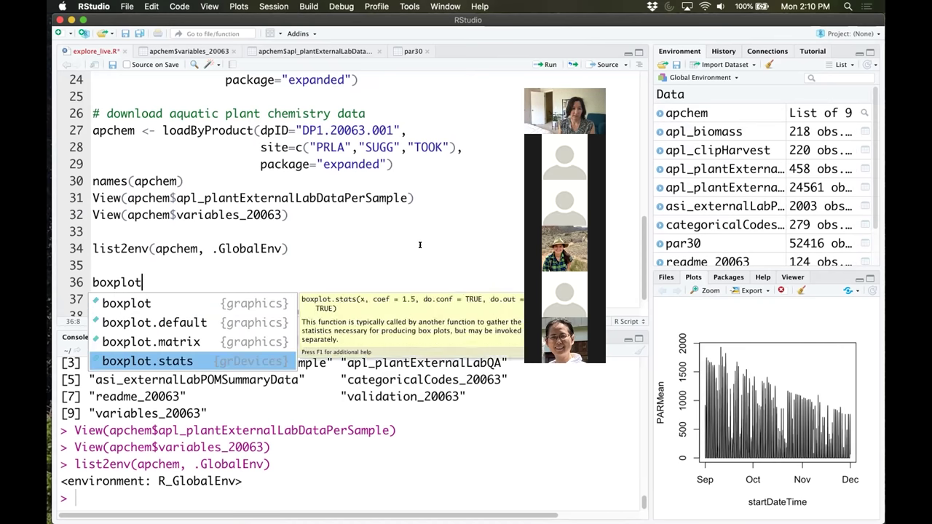
- Insert the comment "# plot chemistry from downloaded data" directly above the boxplot line
{"action": "left_click", "coordinate": [172, 264]}
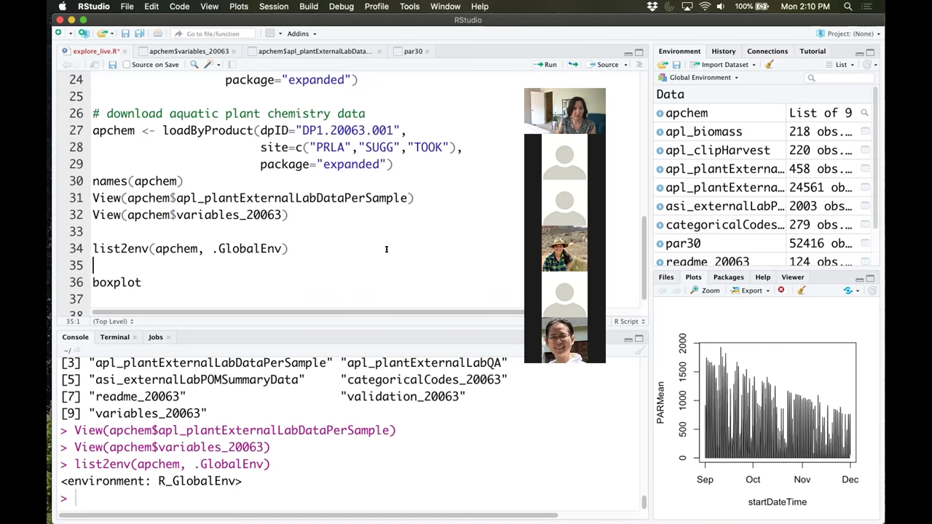
{"action": "key", "text": "Return"}
{"action": "type", "text": "#"}
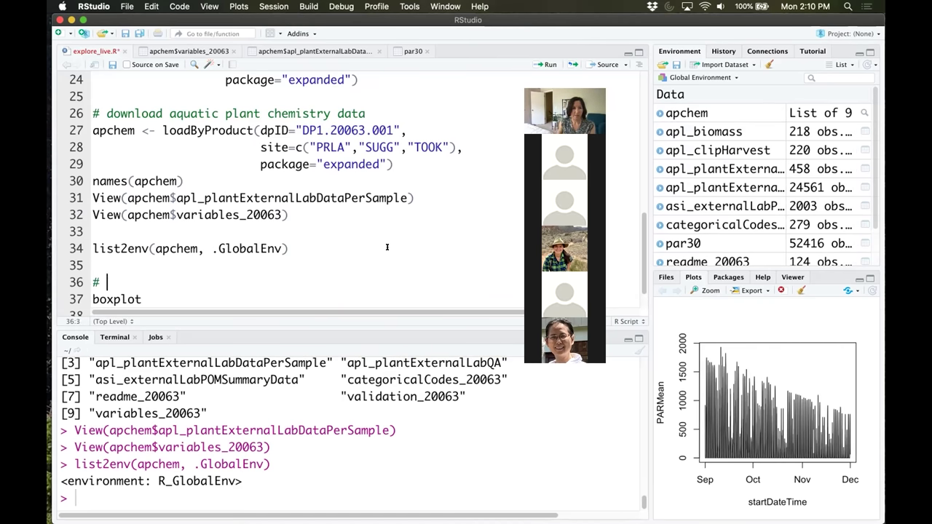
{"action": "scroll", "coordinate": [393, 238], "scroll_direction": "down", "scroll_amount": 1}
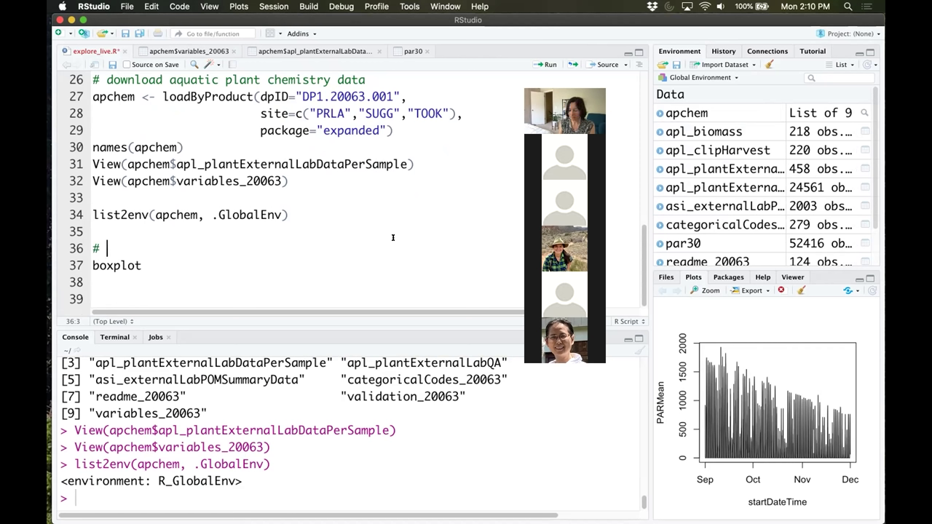
{"action": "type", "text": "plot "}
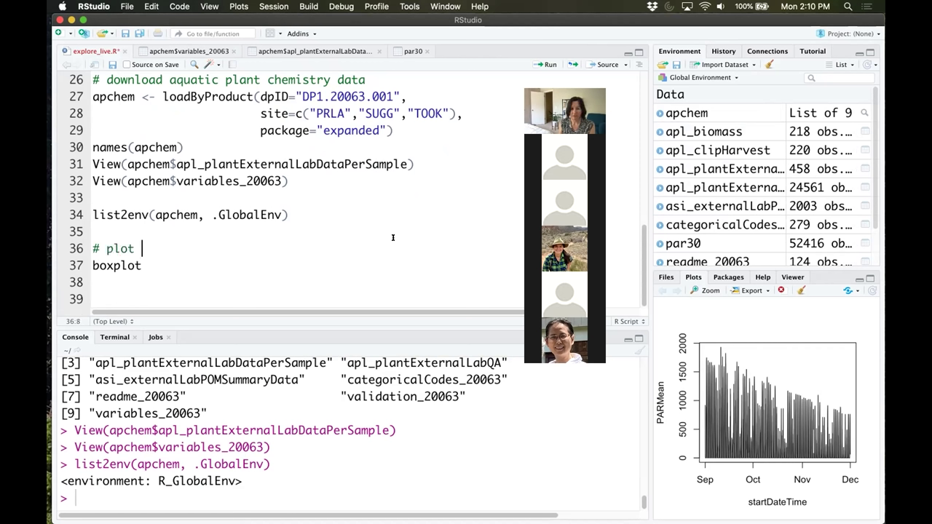
{"action": "type", "text": "chemistry fro"}
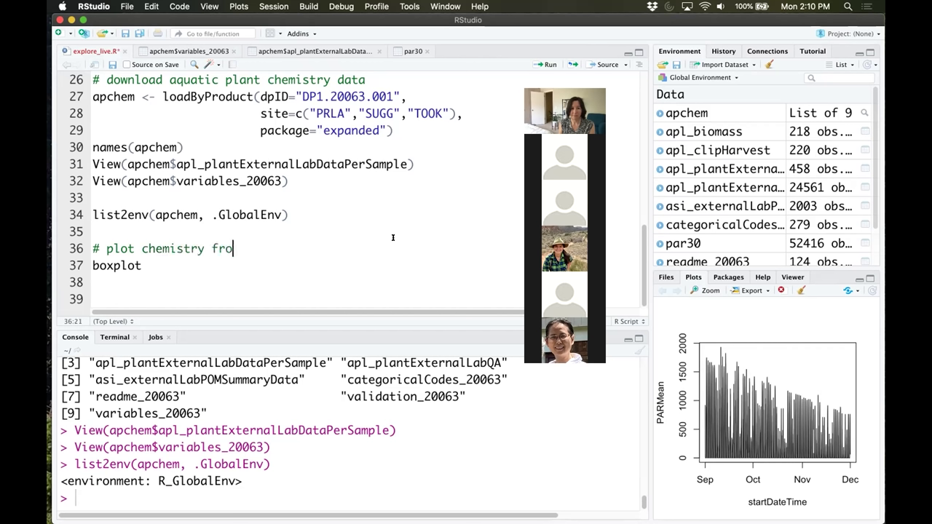
{"action": "type", "text": "m downloaded data"}
- Enter analyteConcentration as the boxplot's first argument and check the column name in the apl_plantExternalLabDataPerSample table
{"action": "key", "text": "Down"}
{"action": "type", "text": "(anay"}
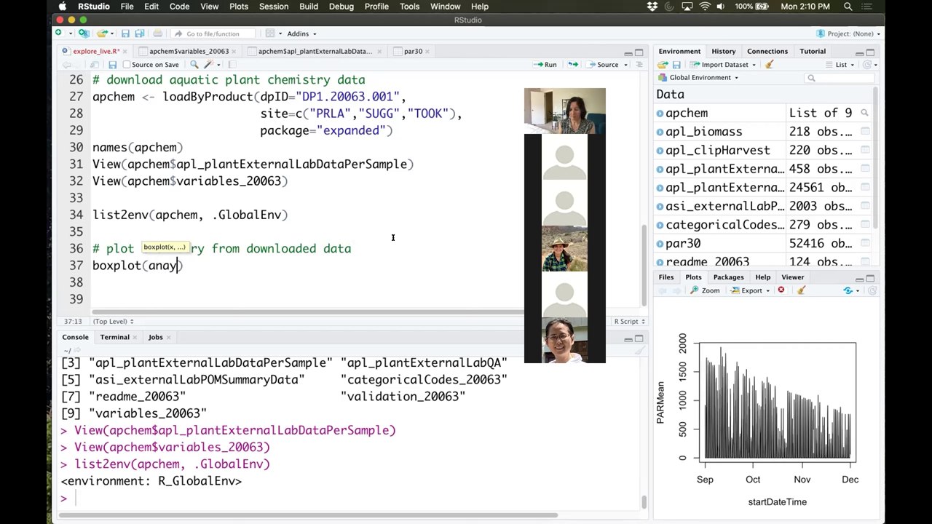
{"action": "key", "text": "BackSpace"}
{"action": "type", "text": "lyte"}
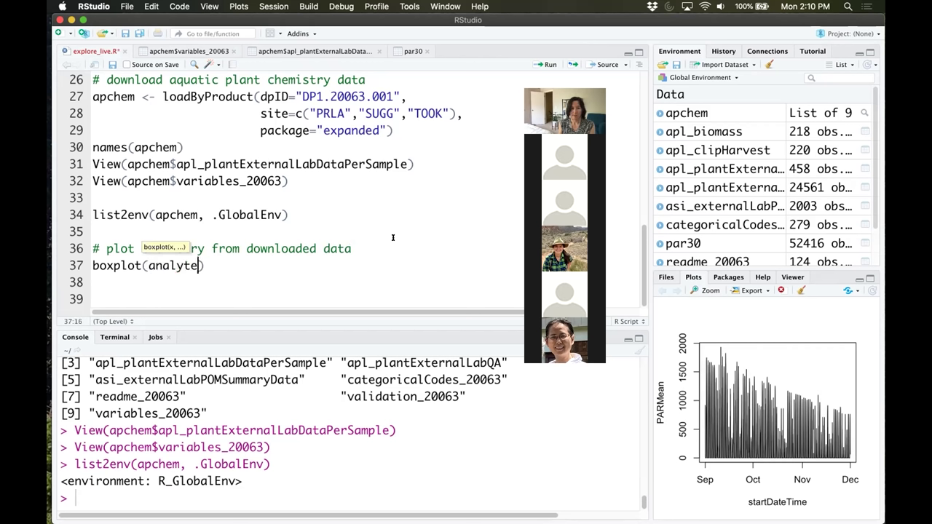
{"action": "type", "text": "Concentration"}
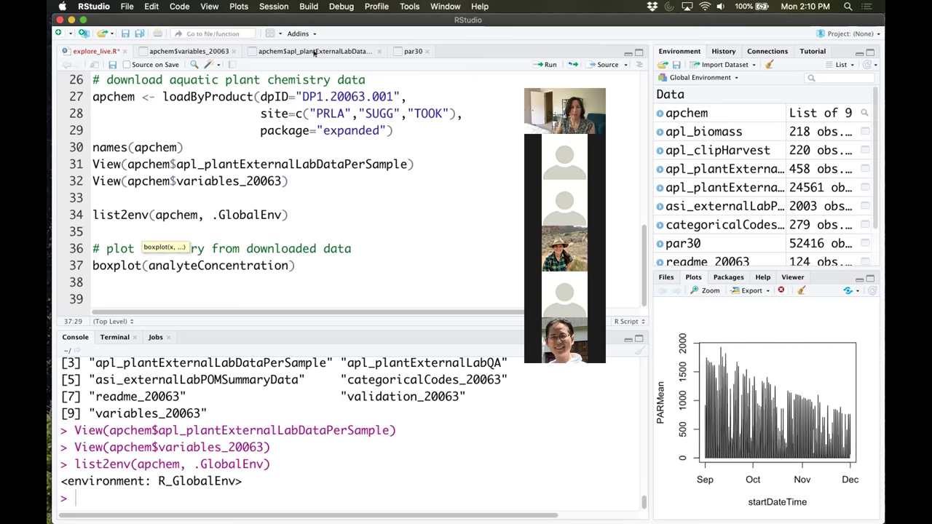
{"action": "left_click", "coordinate": [313, 50]}
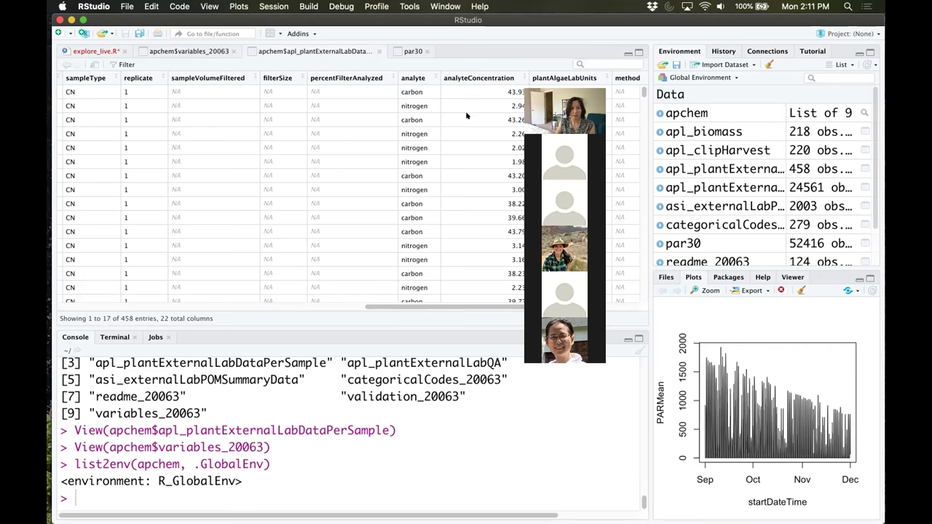
{"action": "left_click", "coordinate": [93, 50]}
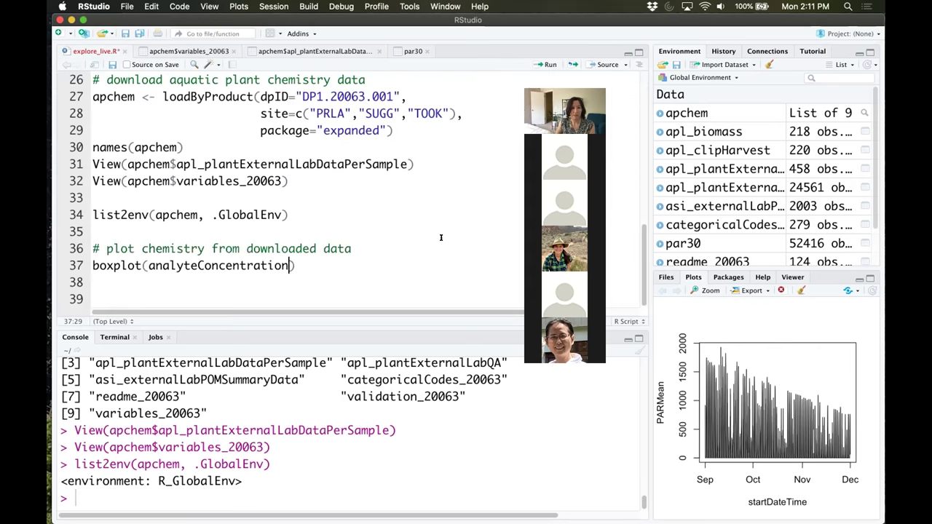
- Complete the boxplot formula by grouping analyteConcentration by siteID, ending it with a comma
{"action": "type", "text": "~sit"}
{"action": "key", "text": "BackSpace"}
{"action": "key", "text": "BackSpace"}
{"action": "key", "text": "BackSpace"}
{"action": "key", "text": "BackSpace"}
{"action": "type", "text": "~siteI"}
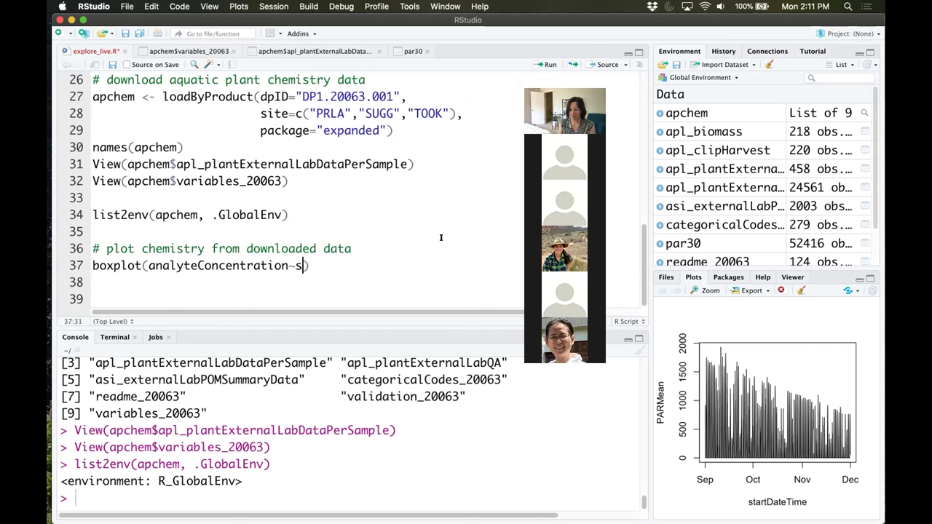
{"action": "type", "text": "D,"}
- Add data=apl_plantExternalLabDataPerSample on a new line of the boxplot call, ending it with a comma
{"action": "key", "text": "Return"}
{"action": "type", "text": "data="}
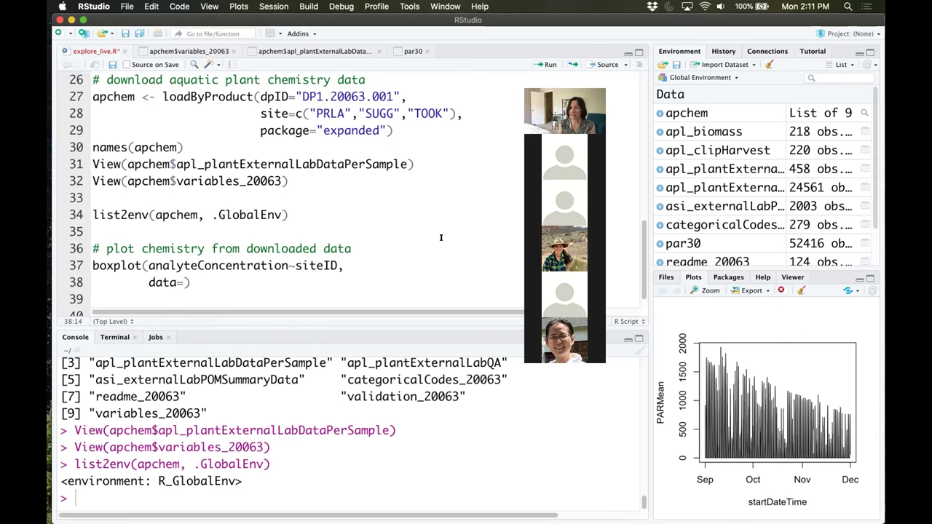
{"action": "type", "text": "apl"}
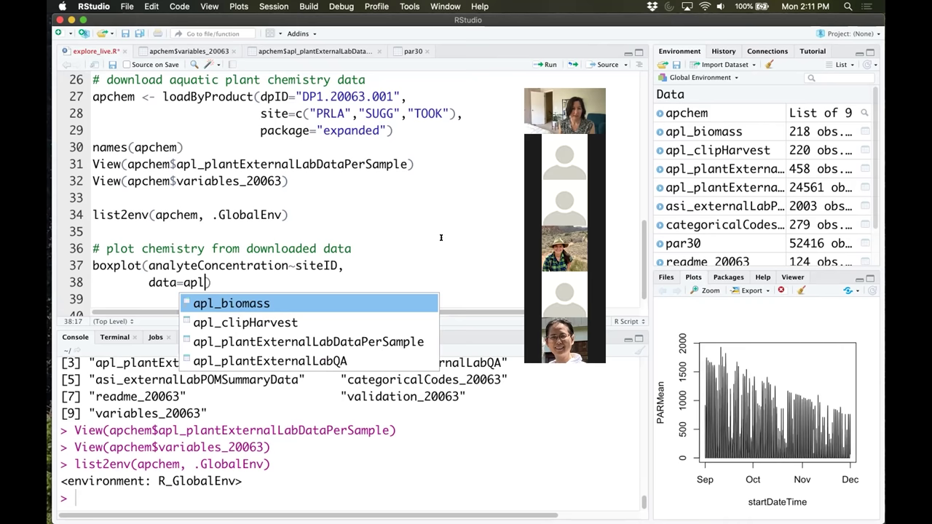
{"action": "key", "text": "Down"}
{"action": "key", "text": "Down"}
{"action": "key", "text": "Return"}
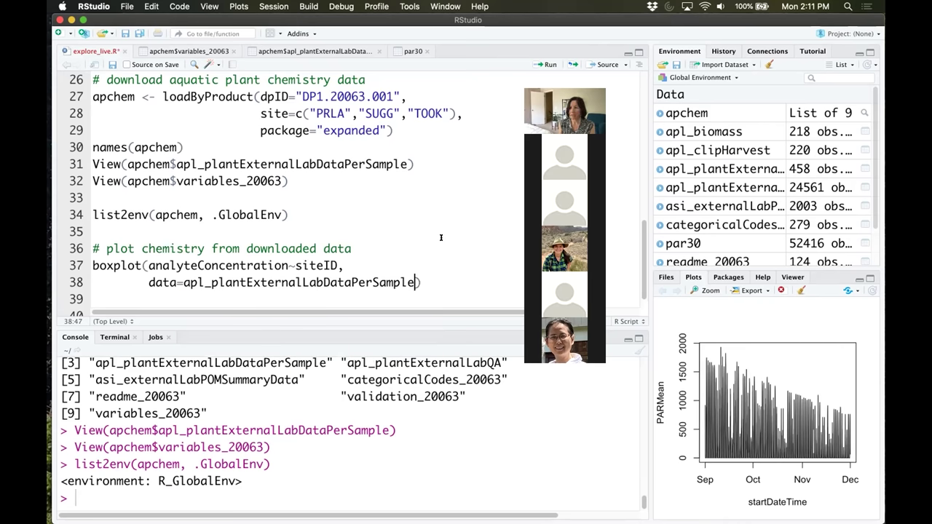
{"action": "type", "text": ","}
- Add the argument subset=analyte=="d13C" on its own line of the boxplot call, followed by a comma
{"action": "key", "text": "Return"}
{"action": "scroll", "coordinate": [449, 237], "scroll_direction": "down", "scroll_amount": 1}
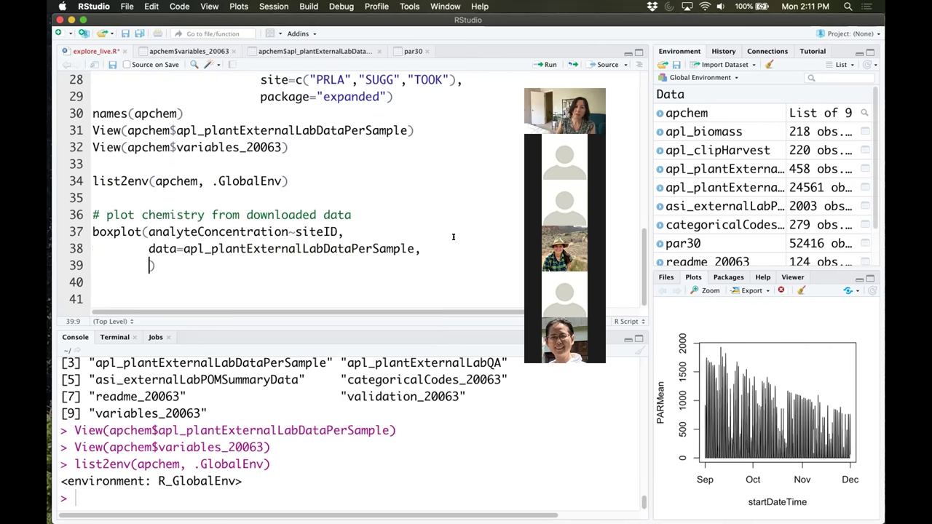
{"action": "type", "text": "subset="}
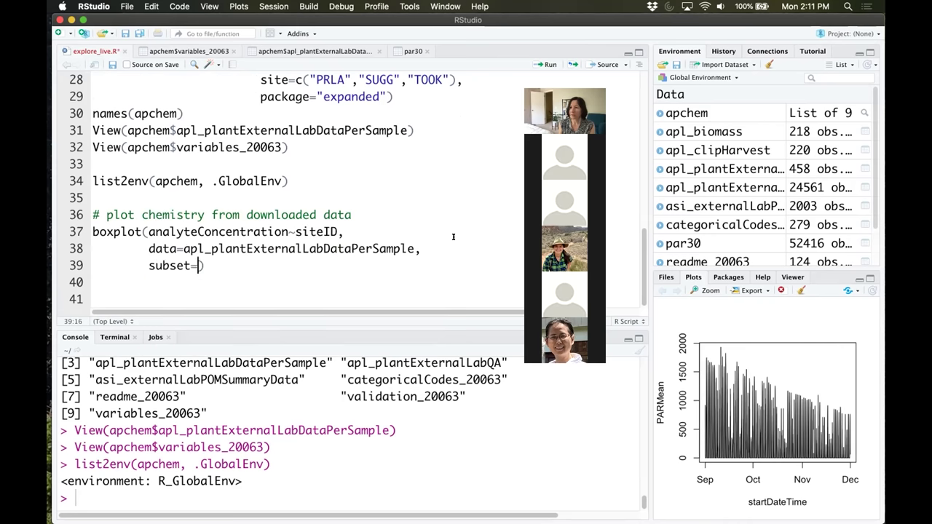
{"action": "type", "text": "analyte"}
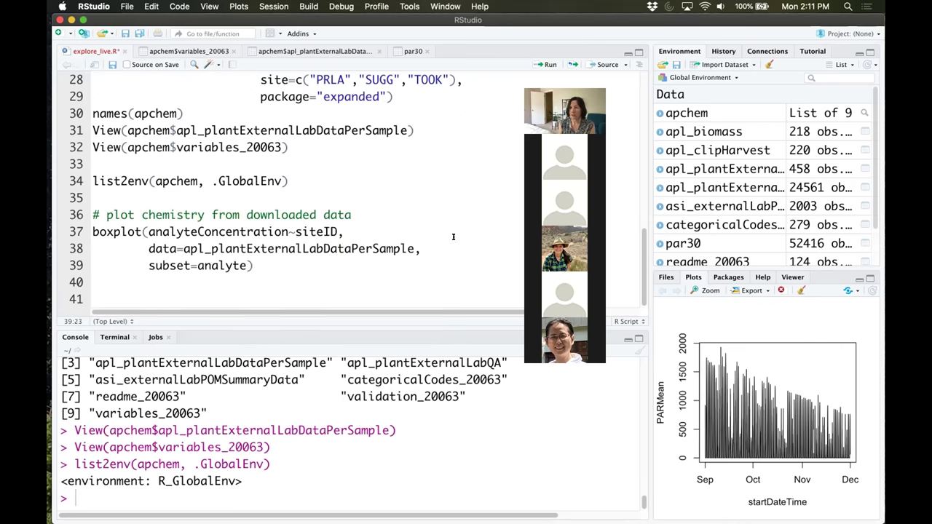
{"action": "type", "text": "==\"d13C"}
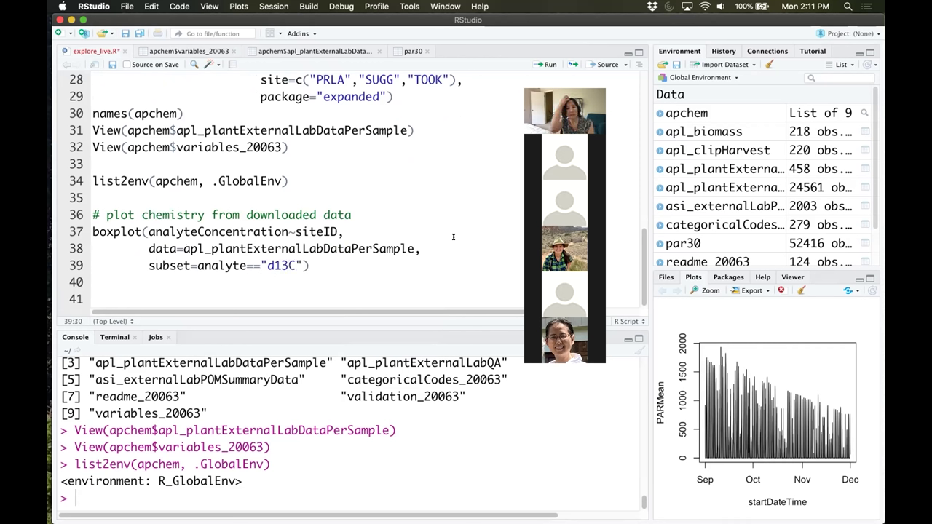
{"action": "type", "text": "\","}
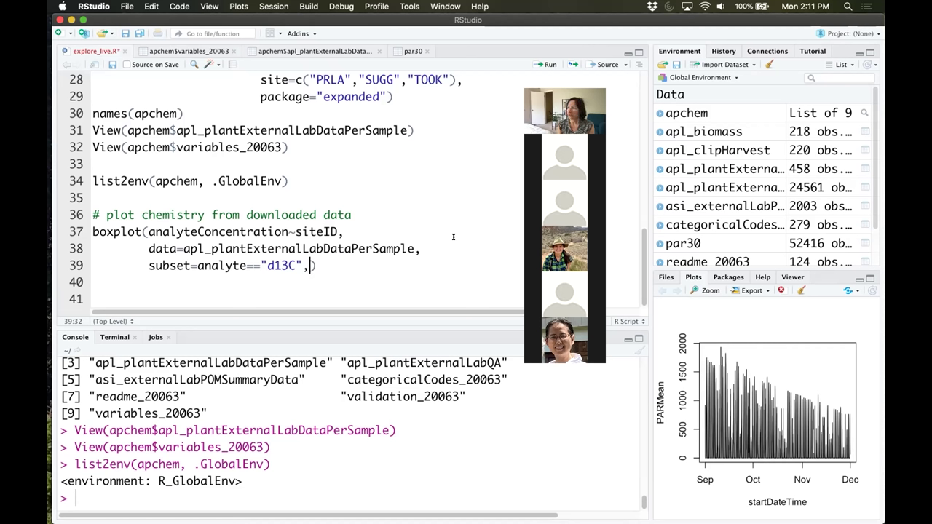
- Label the boxplot axes with xlab="Site" and ylab="d13C" on a new line, and run the boxplot code
{"action": "key", "text": "Return"}
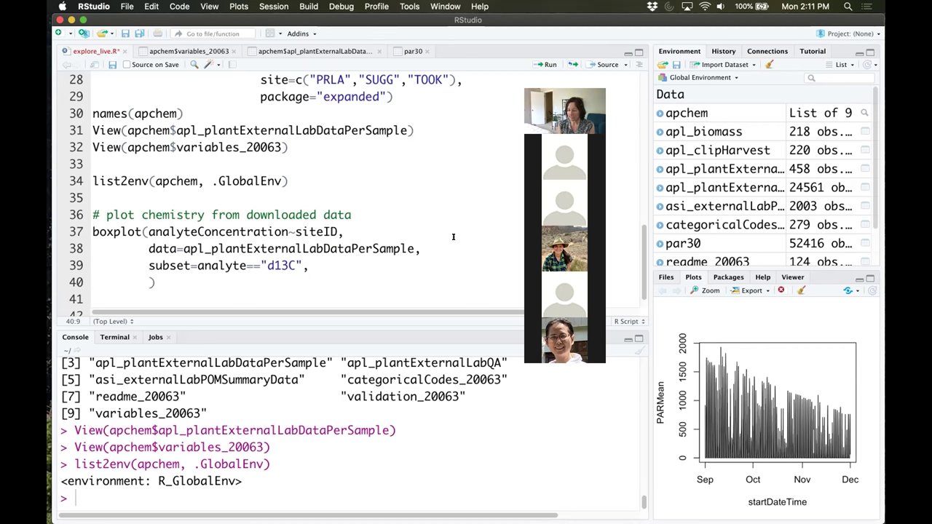
{"action": "type", "text": "xlab=\""}
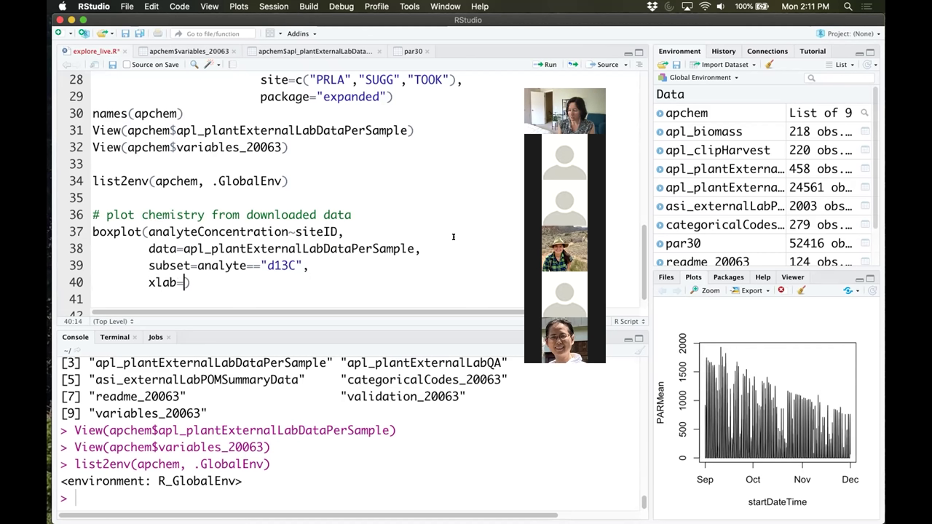
{"action": "type", "text": "Site"}
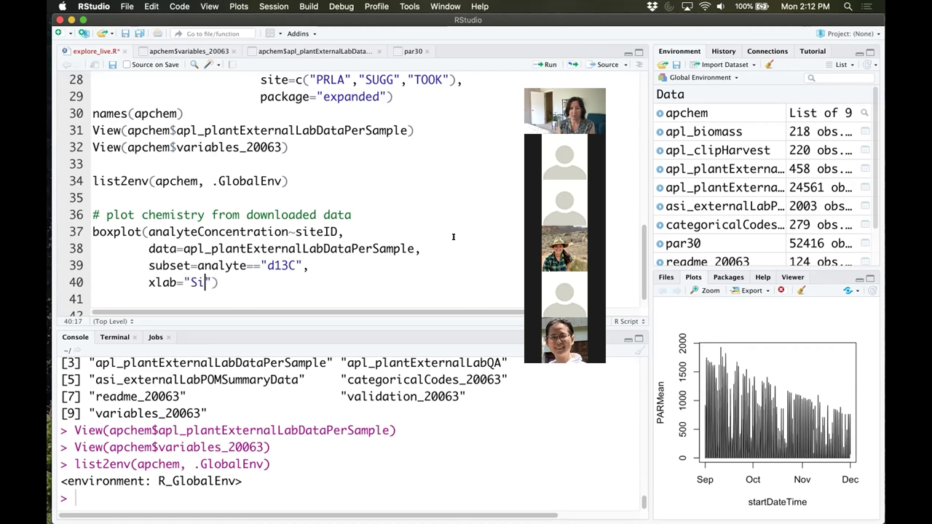
{"action": "type", "text": "\", "}
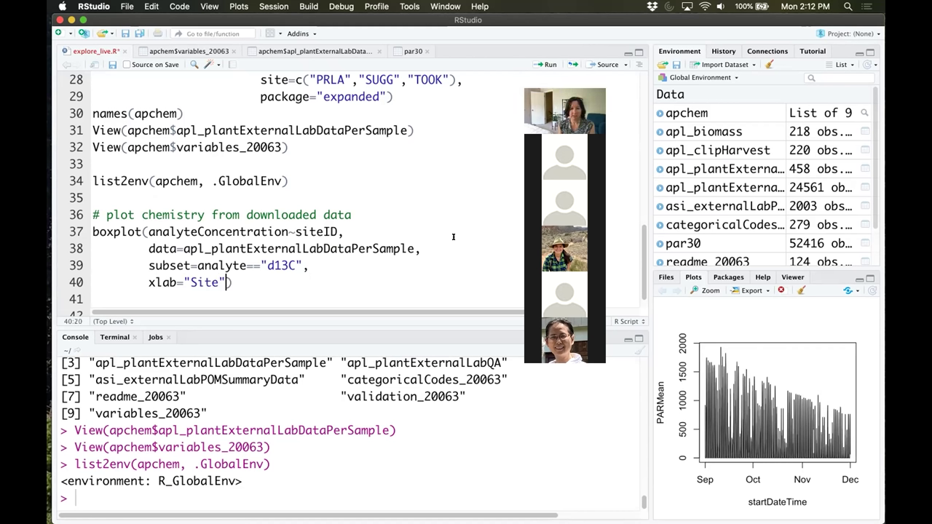
{"action": "type", "text": "ylab"}
{"action": "type", "text": "=\"d1"}
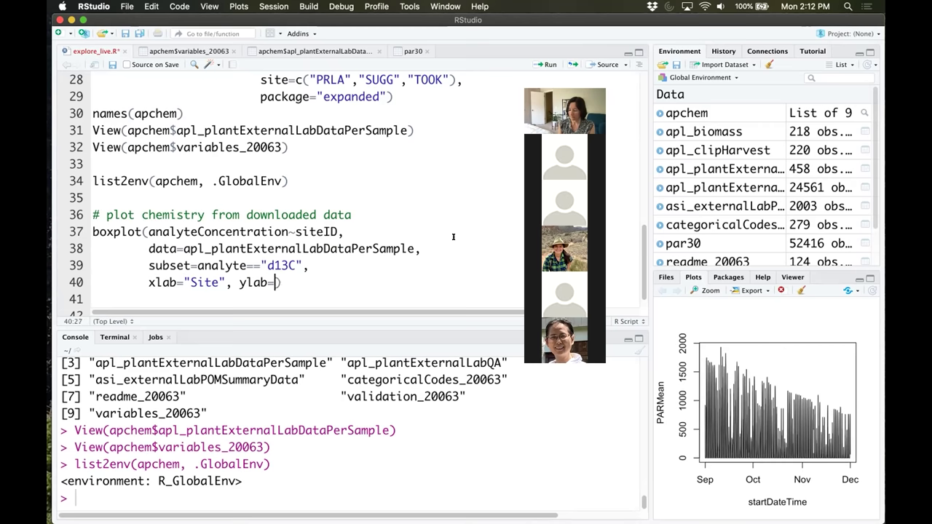
{"action": "type", "text": "3C"}
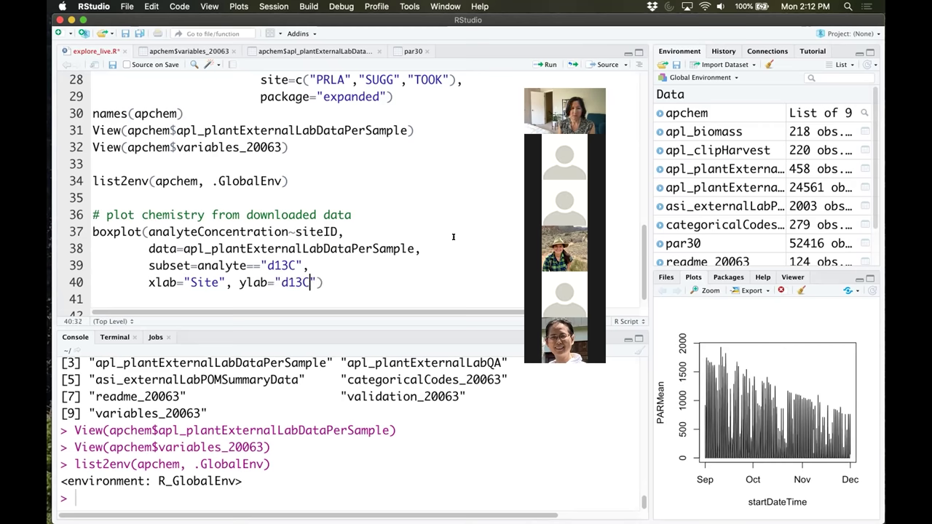
{"action": "key", "text": "super+Return"}
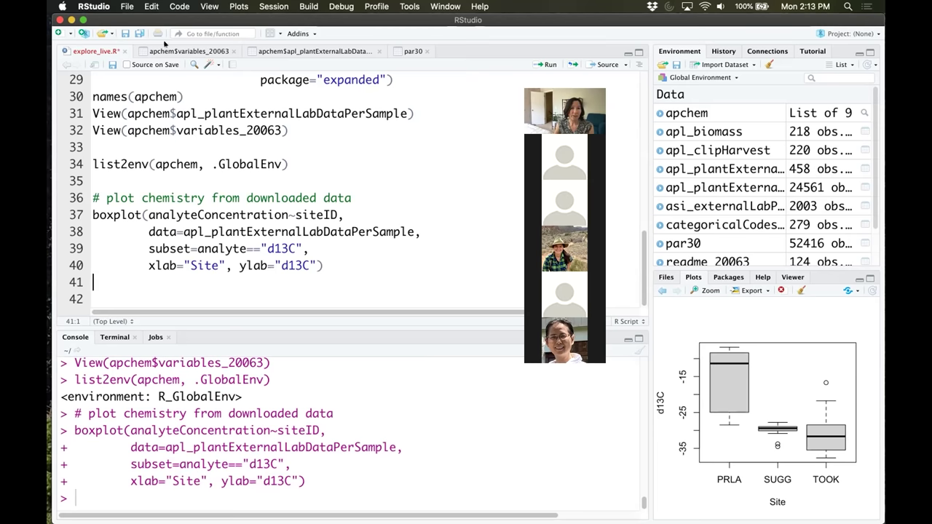
- Examine the variables_20063 table, comparing the fields of apl_plantExternalLabDataPerSample with those of apl_biomass
{"action": "left_click", "coordinate": [184, 51]}
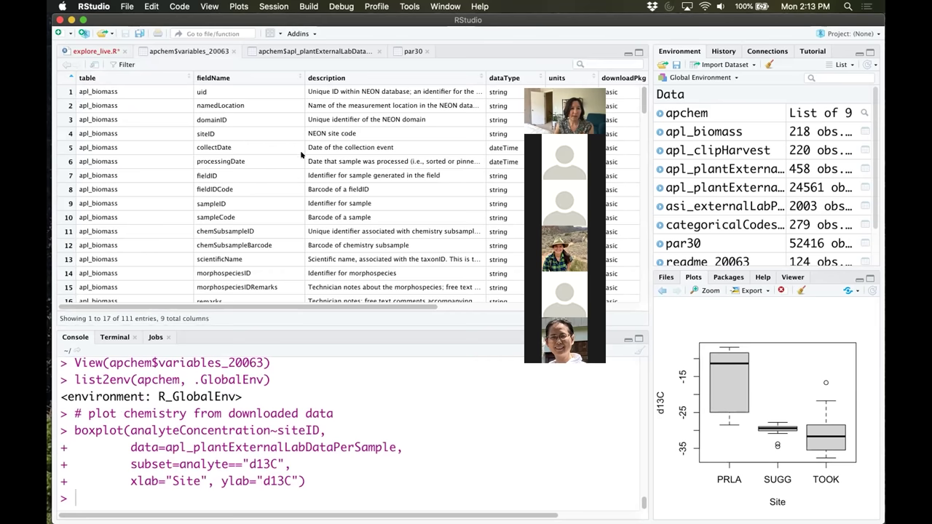
{"action": "scroll", "coordinate": [288, 151], "scroll_direction": "down", "scroll_amount": 5}
{"action": "scroll", "coordinate": [288, 151], "scroll_direction": "down", "scroll_amount": 10}
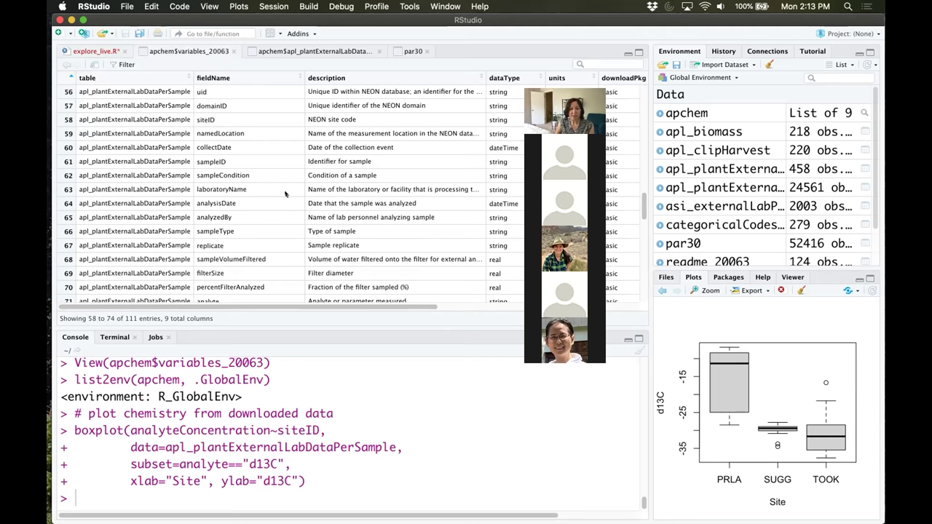
{"action": "scroll", "coordinate": [286, 194], "scroll_direction": "down", "scroll_amount": 1}
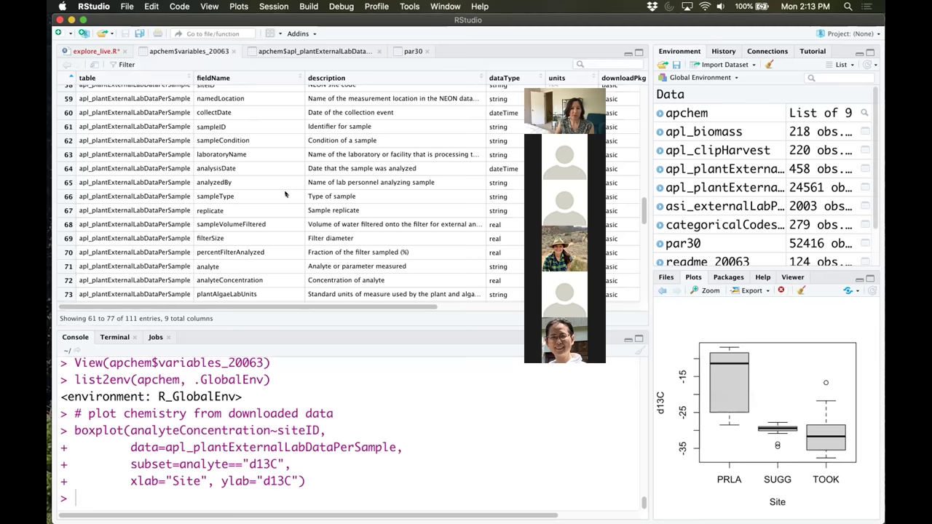
{"action": "scroll", "coordinate": [286, 194], "scroll_direction": "down", "scroll_amount": 1}
{"action": "scroll", "coordinate": [285, 185], "scroll_direction": "up", "scroll_amount": 2}
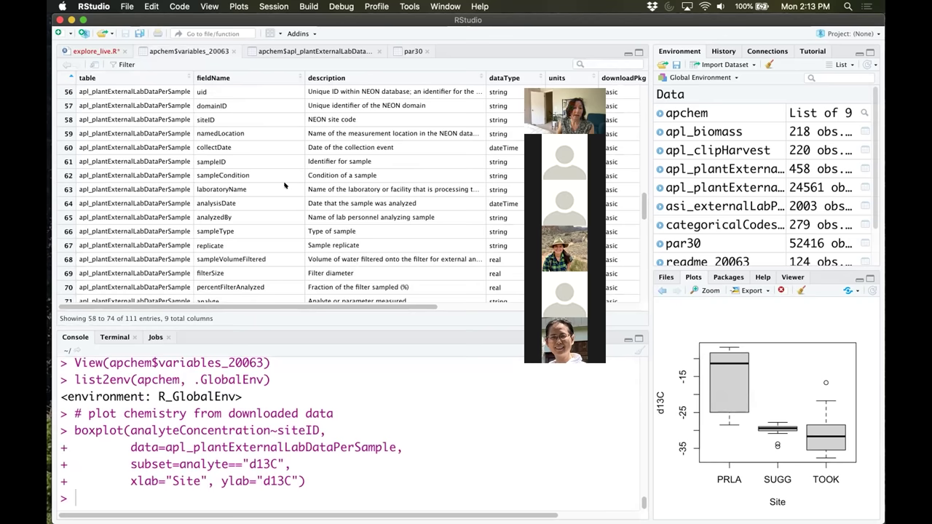
{"action": "scroll", "coordinate": [276, 182], "scroll_direction": "up", "scroll_amount": 15}
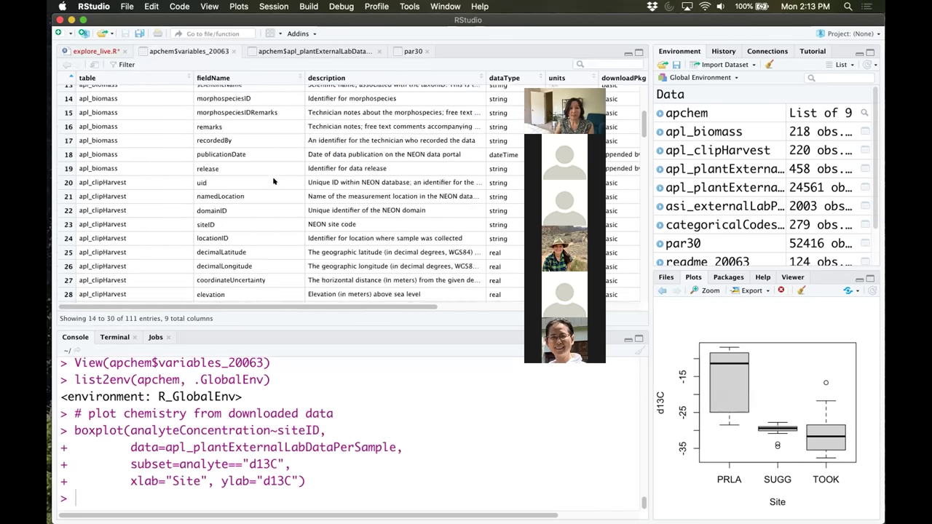
{"action": "scroll", "coordinate": [274, 181], "scroll_direction": "up", "scroll_amount": 5}
{"action": "scroll", "coordinate": [273, 181], "scroll_direction": "down", "scroll_amount": 2}
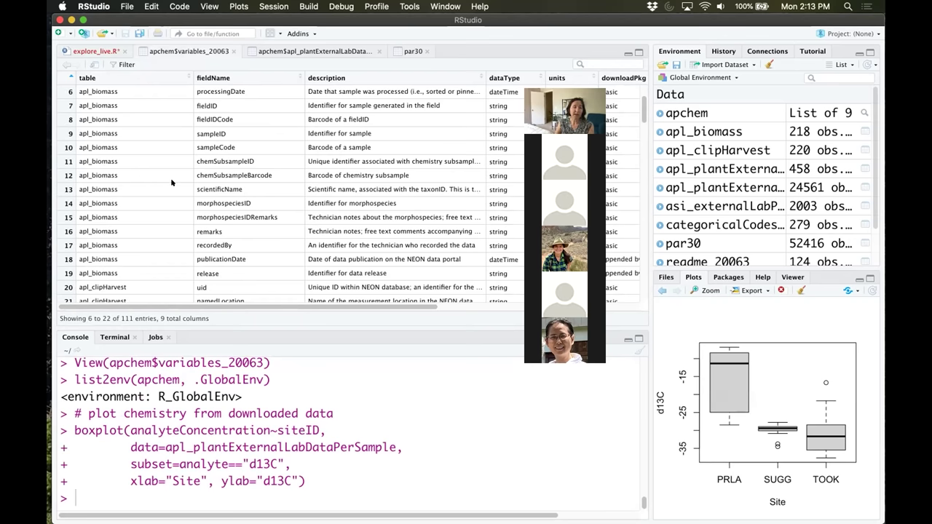
{"action": "scroll", "coordinate": [167, 171], "scroll_direction": "down", "scroll_amount": 5}
- Return to the explore_live.R script and add the comment "# to get species ID and 13C together, join tables:" one blank line below the boxplot
{"action": "left_click", "coordinate": [91, 51]}
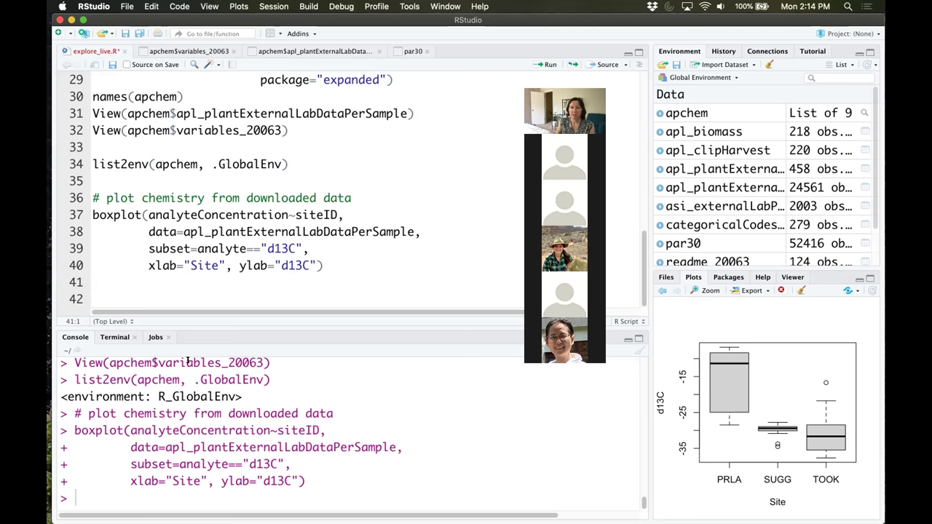
{"action": "key", "text": "Return"}
{"action": "type", "text": "# to"}
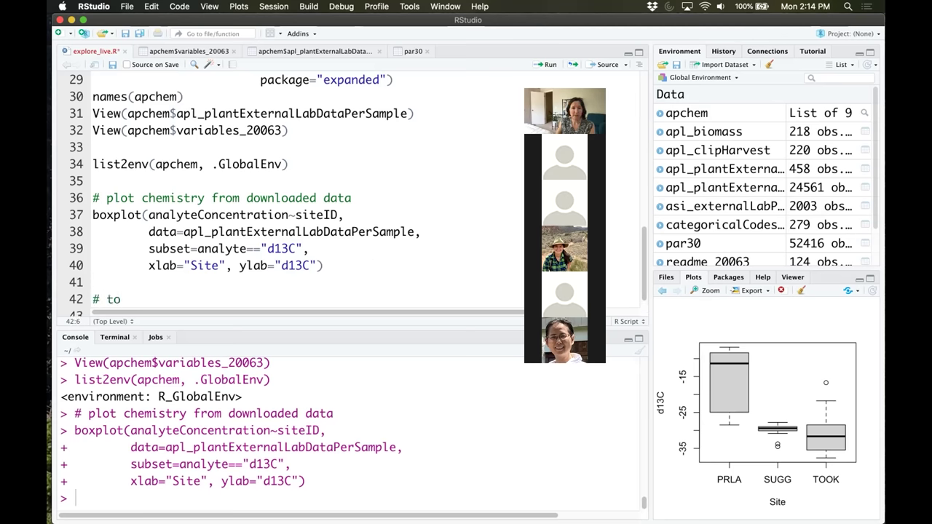
{"action": "scroll", "coordinate": [437, 251], "scroll_direction": "down", "scroll_amount": 1}
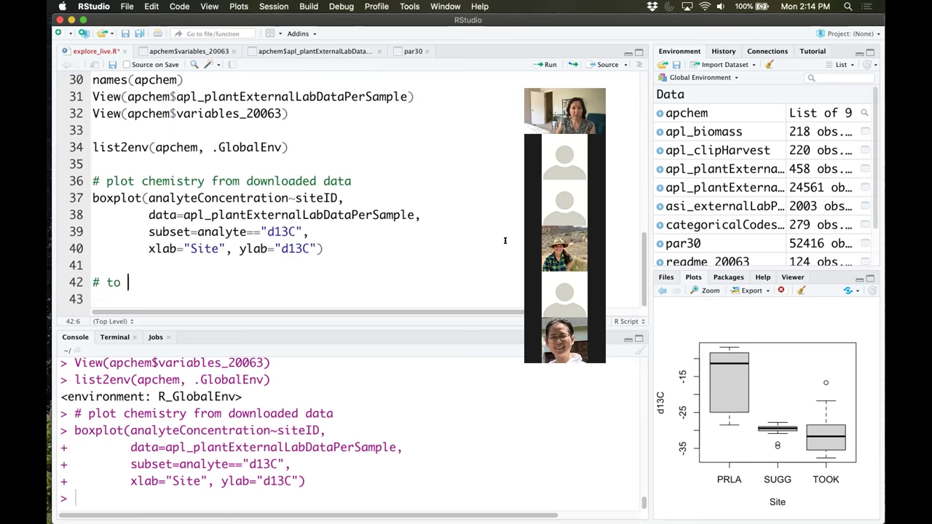
{"action": "type", "text": "get species ID and 13"}
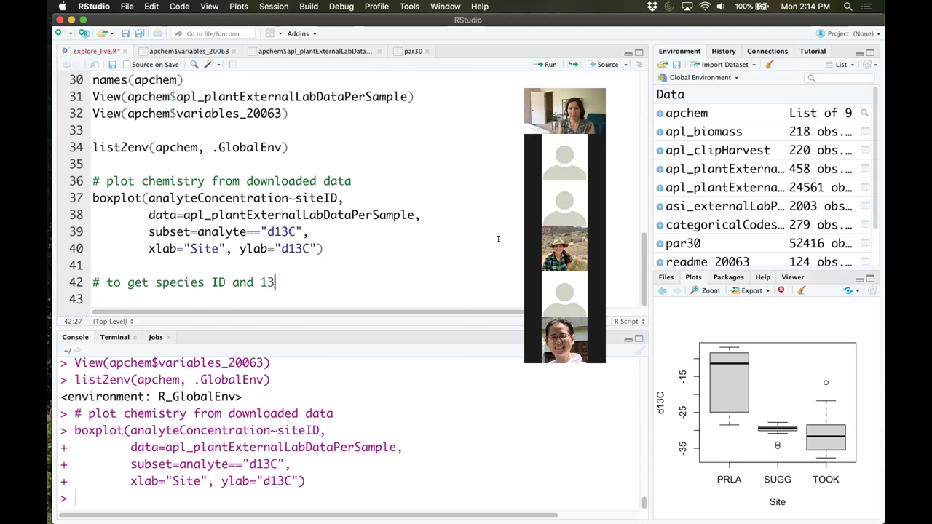
{"action": "type", "text": "C together, "}
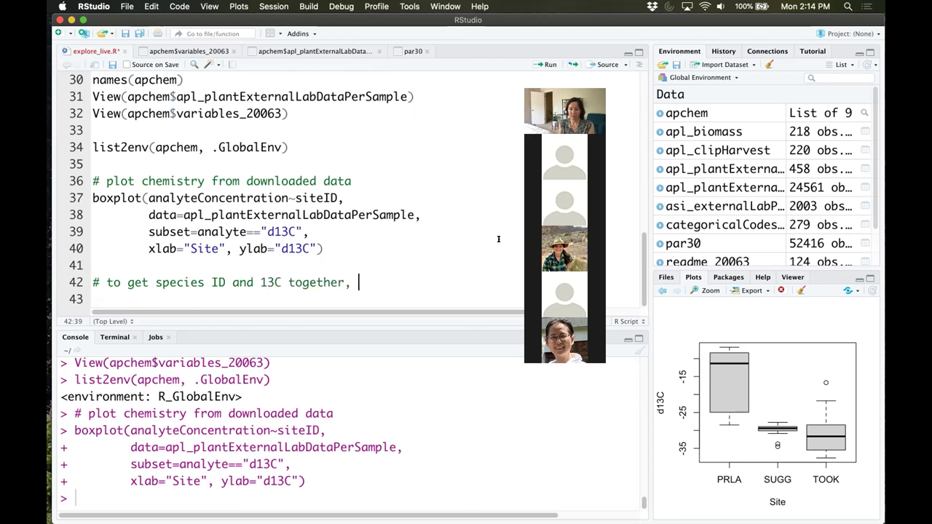
{"action": "type", "text": "join tables"}
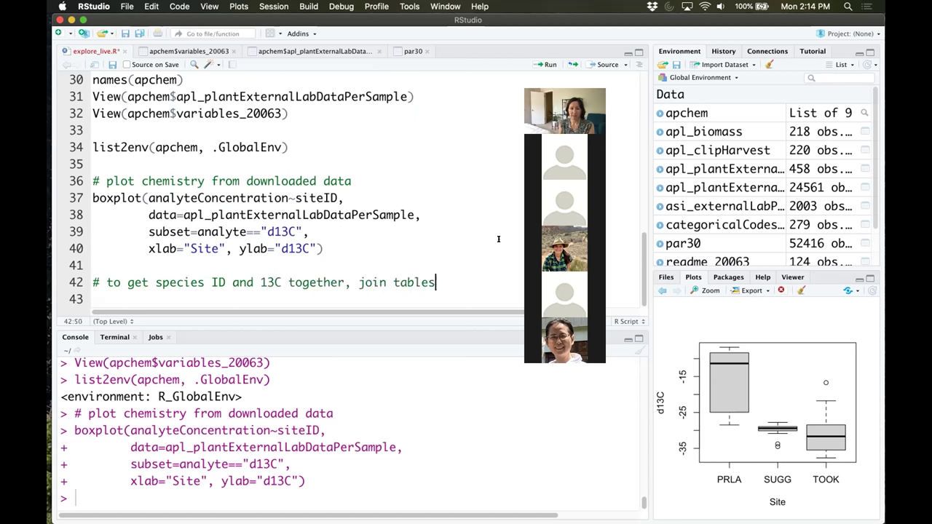
{"action": "type", "text": ":"}
- Below the join comment, start assigning a merge call to apct with apl_biomass as its first table, followed by a comma
{"action": "key", "text": "Return"}
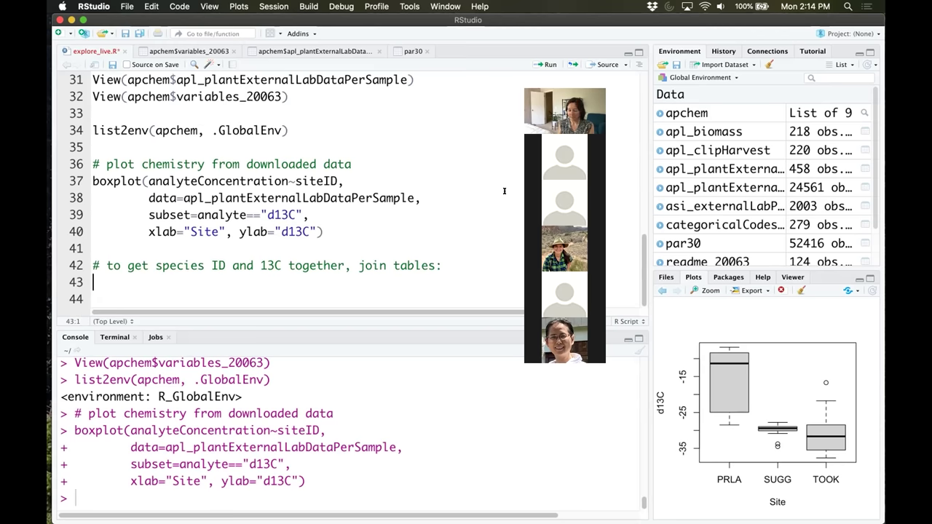
{"action": "type", "text": "apct"}
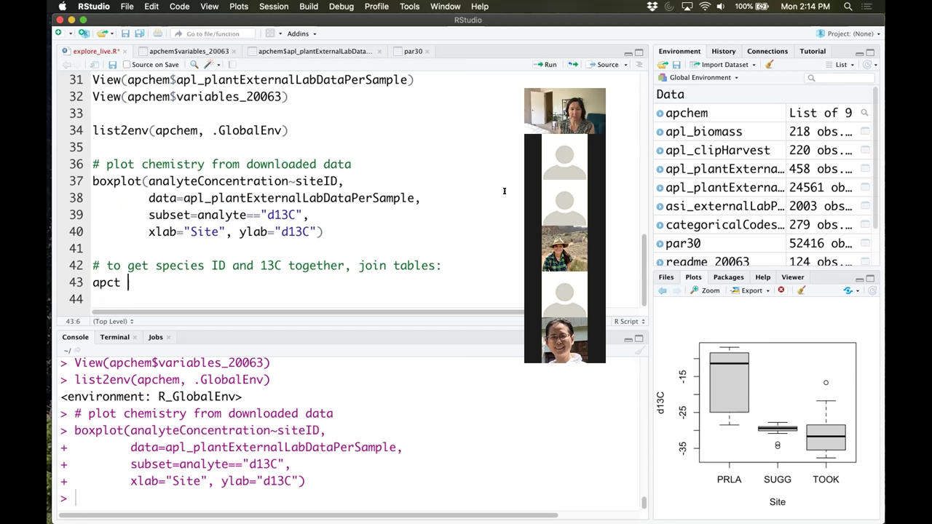
{"action": "type", "text": "<- "}
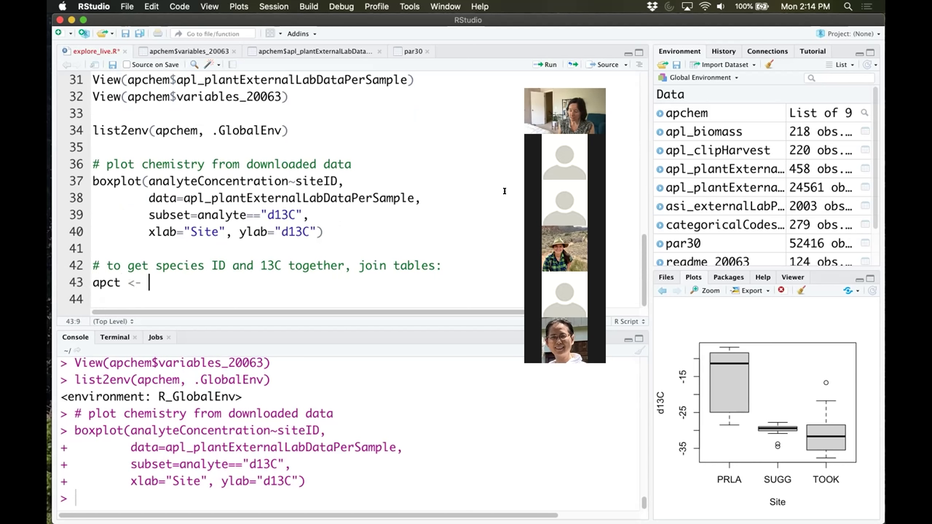
{"action": "type", "text": "merge"}
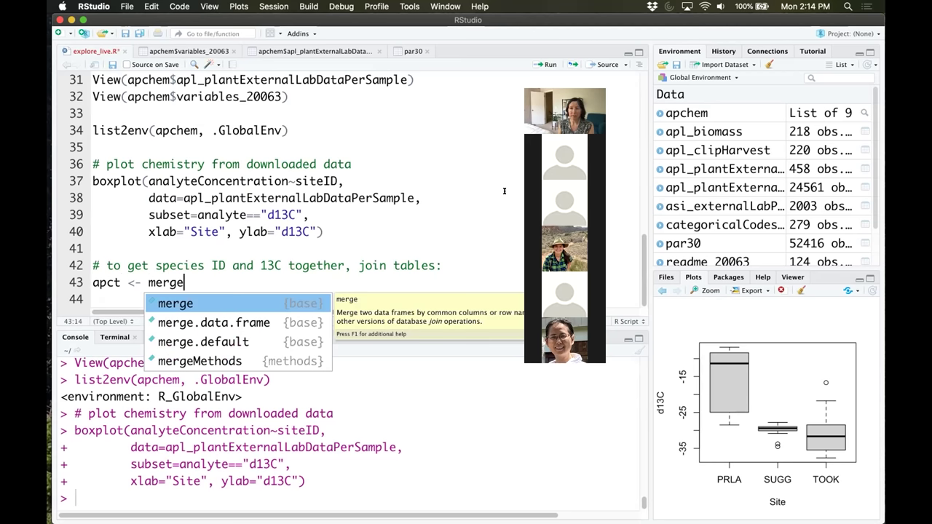
{"action": "type", "text": "("}
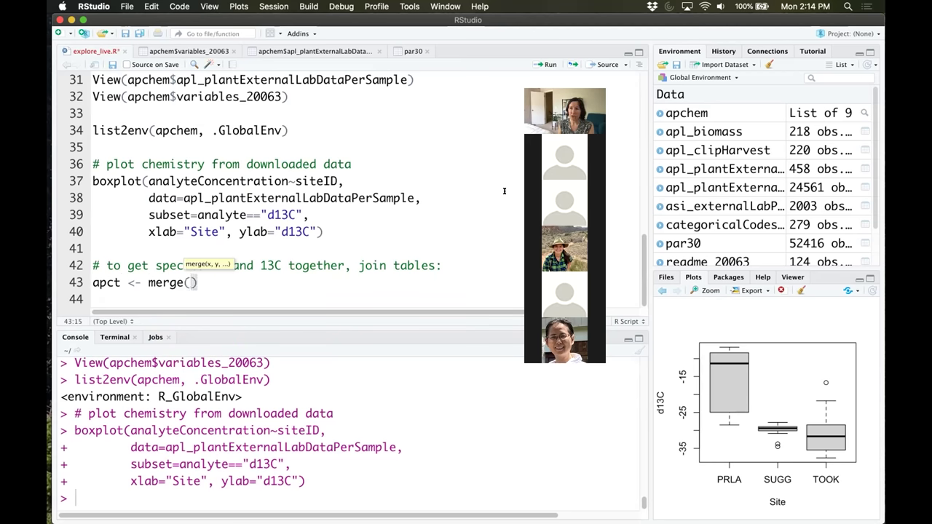
{"action": "type", "text": "apl"}
{"action": "key", "text": "BackSpace"}
{"action": "type", "text": "pl"}
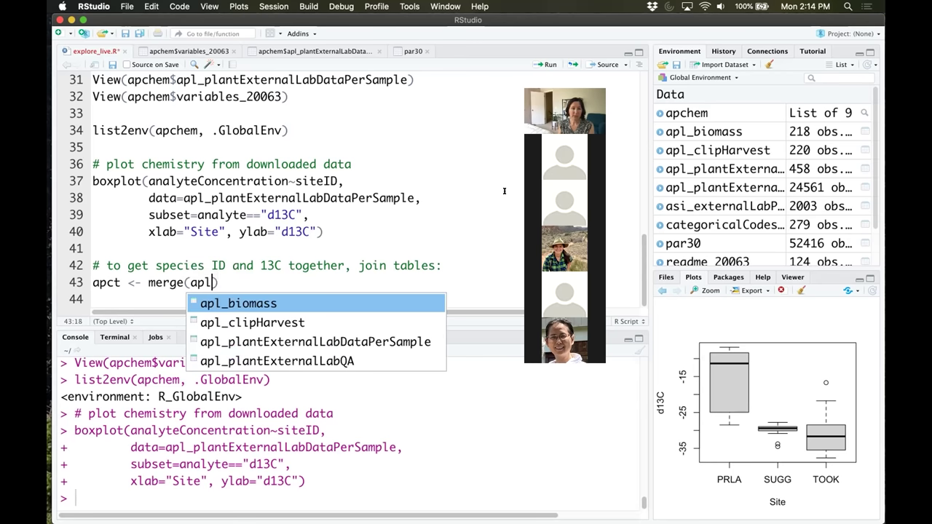
{"action": "key", "text": "Return"}
{"action": "type", "text": ","}
- Add apl_plantExternalLabDataPerSample as the second table of the merge call on a new line
{"action": "key", "text": "Return"}
{"action": "type", "text": "apl_"}
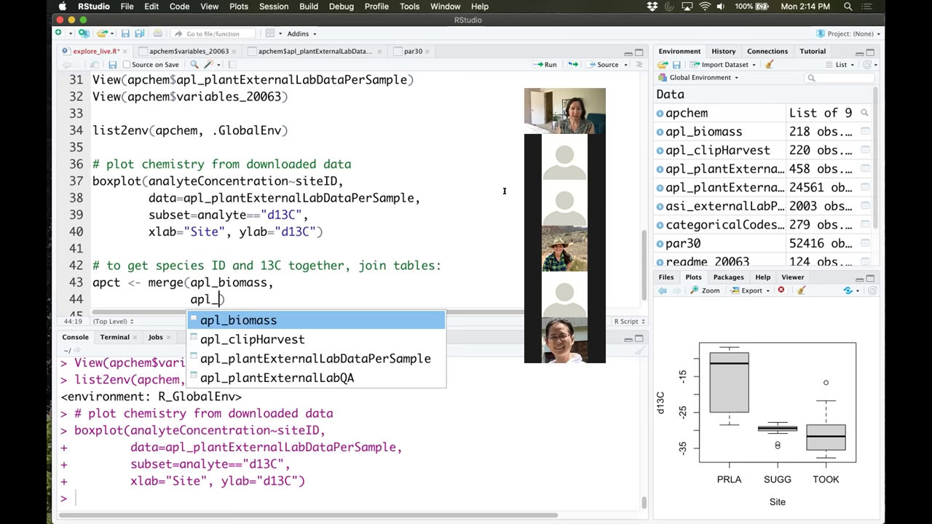
{"action": "key", "text": "Down"}
{"action": "key", "text": "Down"}
{"action": "key", "text": "Return"}
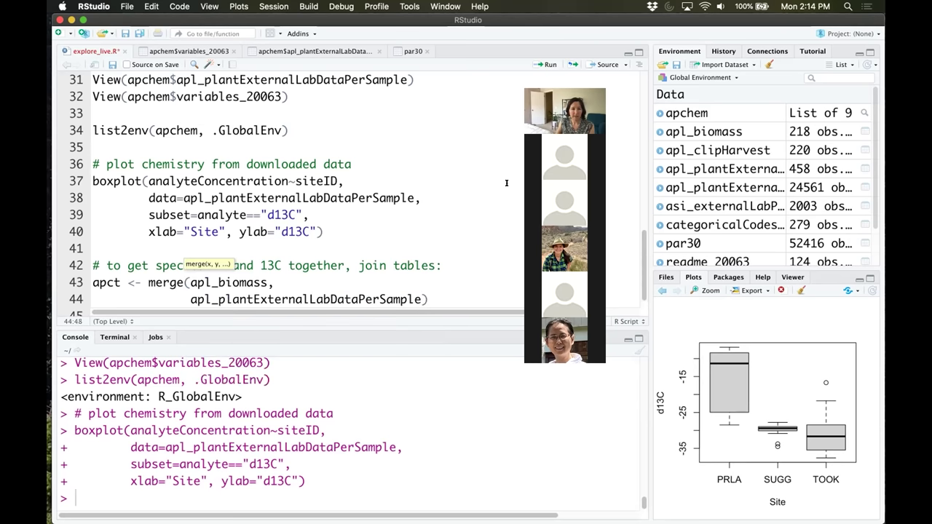
- Continue the merge call with a by= argument on a new line after the second table
{"action": "scroll", "coordinate": [506, 183], "scroll_direction": "down", "scroll_amount": 1}
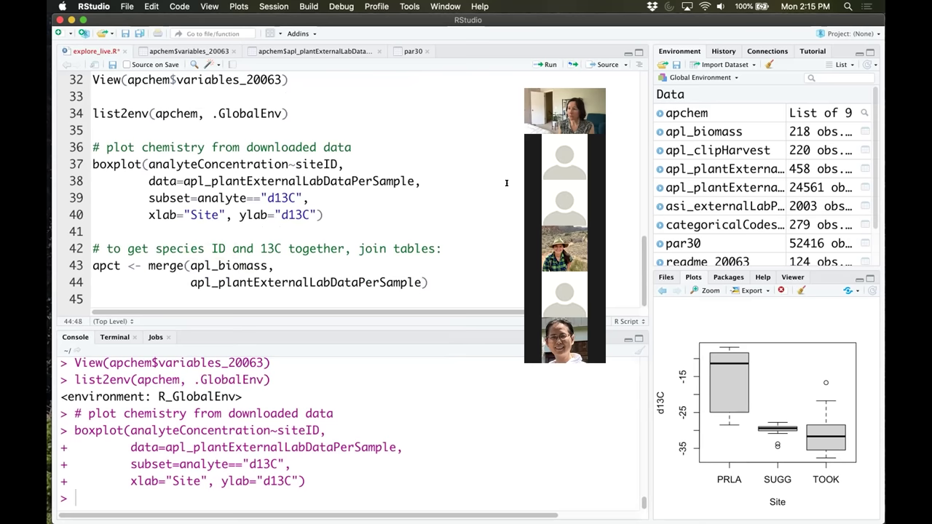
{"action": "type", "text": ","}
{"action": "key", "text": "Return"}
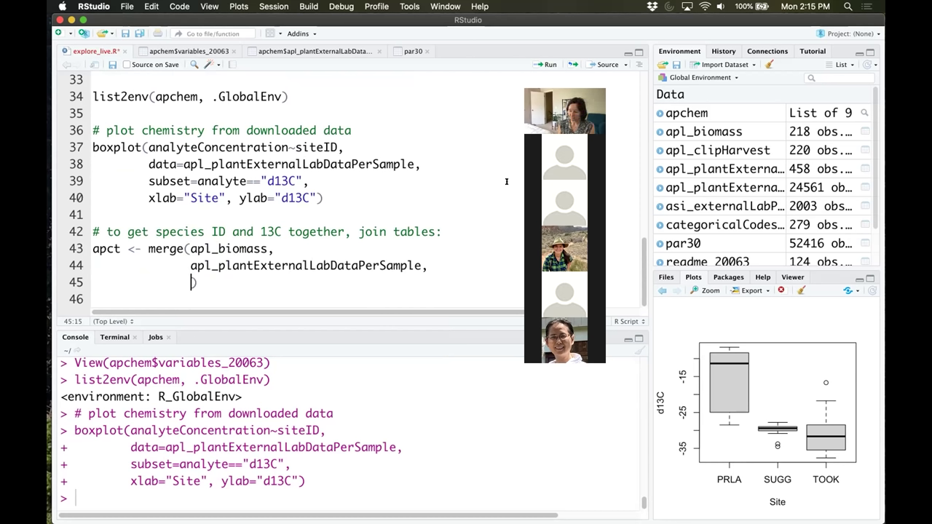
{"action": "type", "text": "by="}
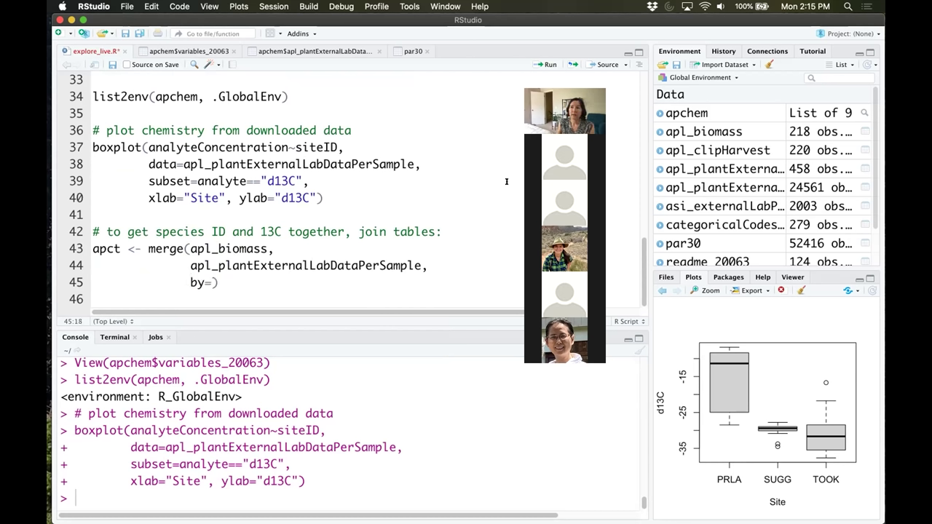
- Check the fields shared by both tables in variables_20063, and start the merge's by vector in explore_live.R with "sampleID"
{"action": "left_click", "coordinate": [189, 50]}
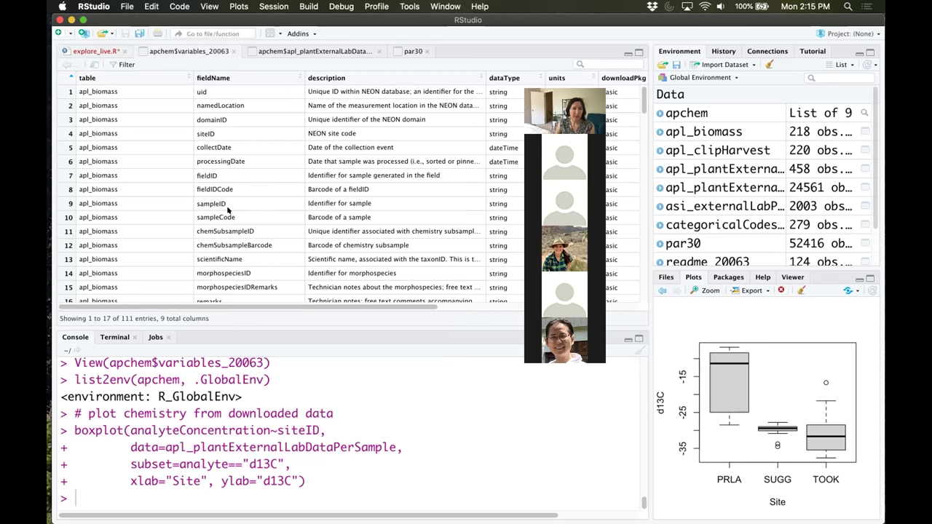
{"action": "scroll", "coordinate": [266, 202], "scroll_direction": "down", "scroll_amount": 15}
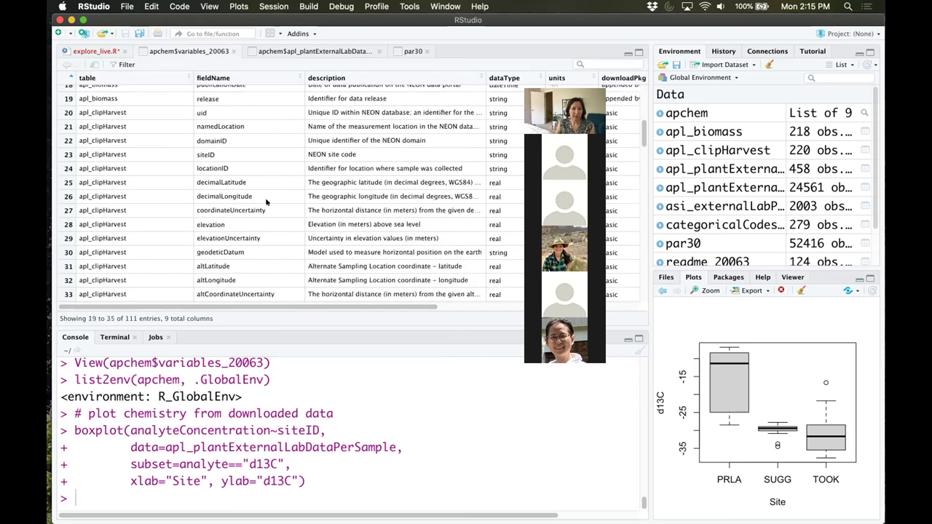
{"action": "scroll", "coordinate": [266, 203], "scroll_direction": "down", "scroll_amount": 2}
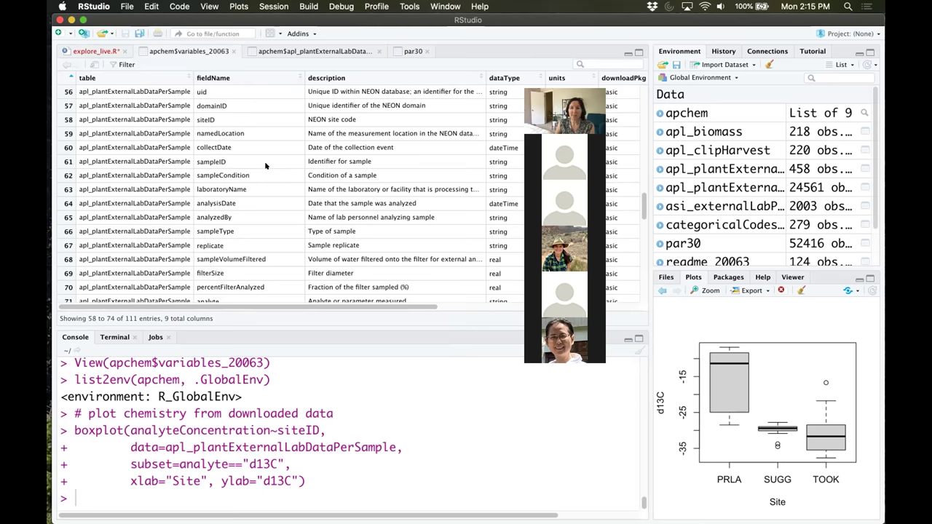
{"action": "scroll", "coordinate": [266, 166], "scroll_direction": "up", "scroll_amount": 15}
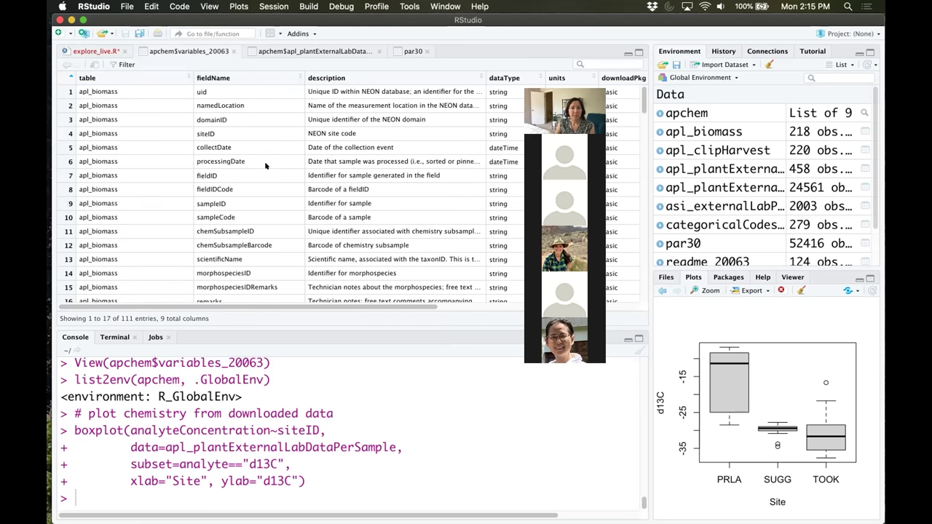
{"action": "left_click", "coordinate": [92, 51]}
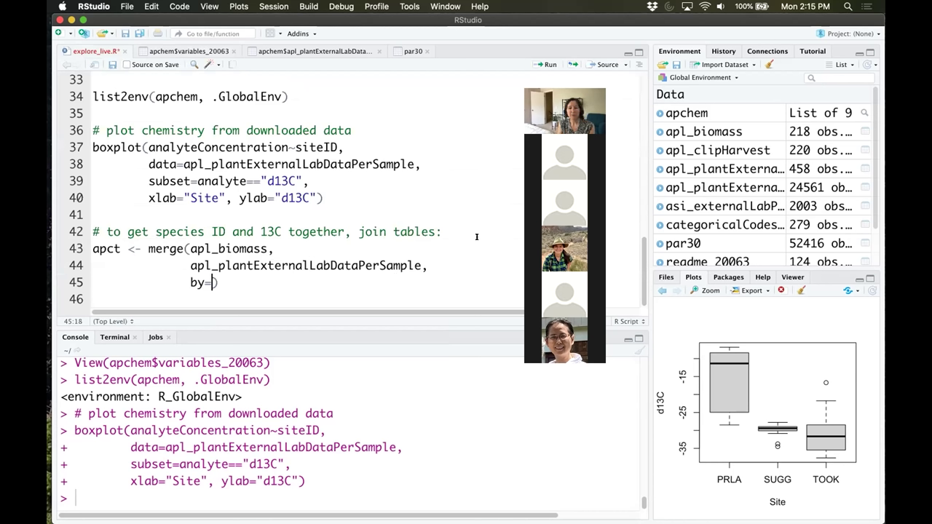
{"action": "type", "text": "c("}
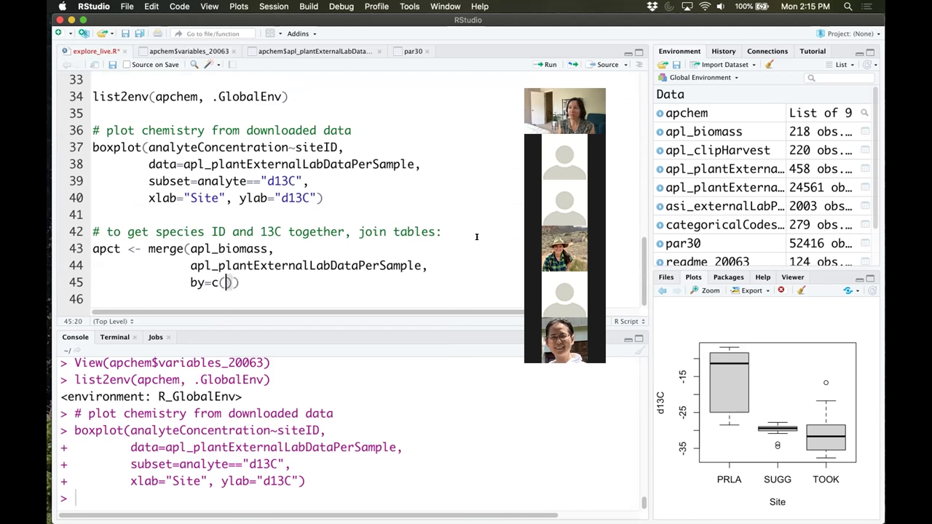
{"action": "type", "text": "\"sample"}
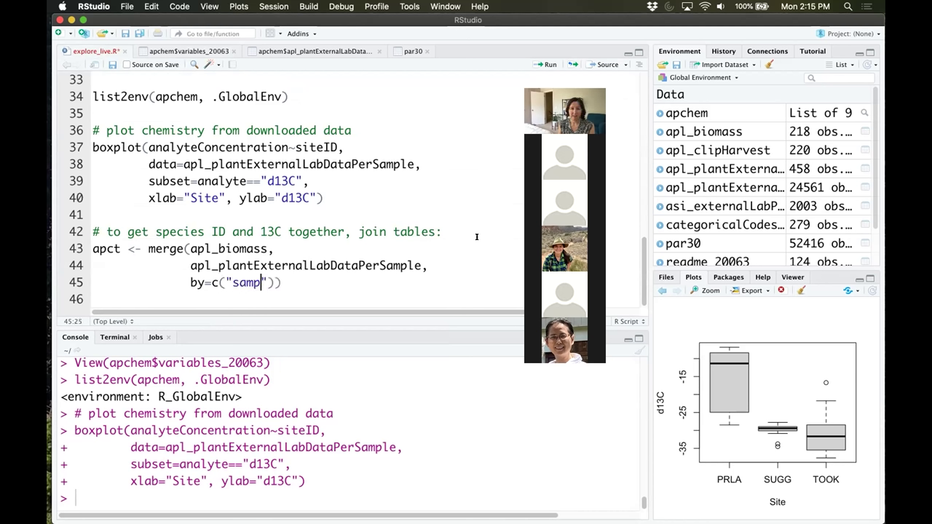
{"action": "type", "text": "ID"}
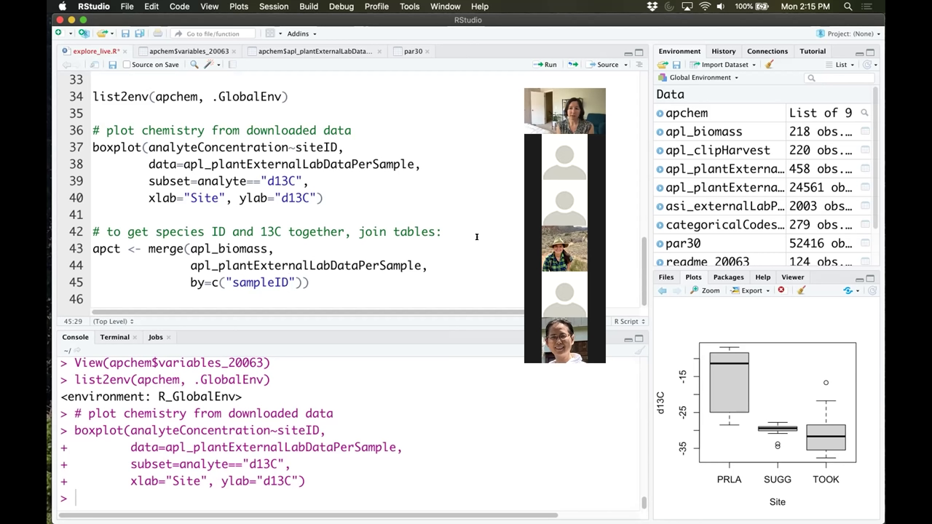
- Add "namedLocation" and, on a new line, "domainID" to the merge's by vector
{"action": "key", "text": "Right"}
{"action": "type", "text": ",\"namedL"}
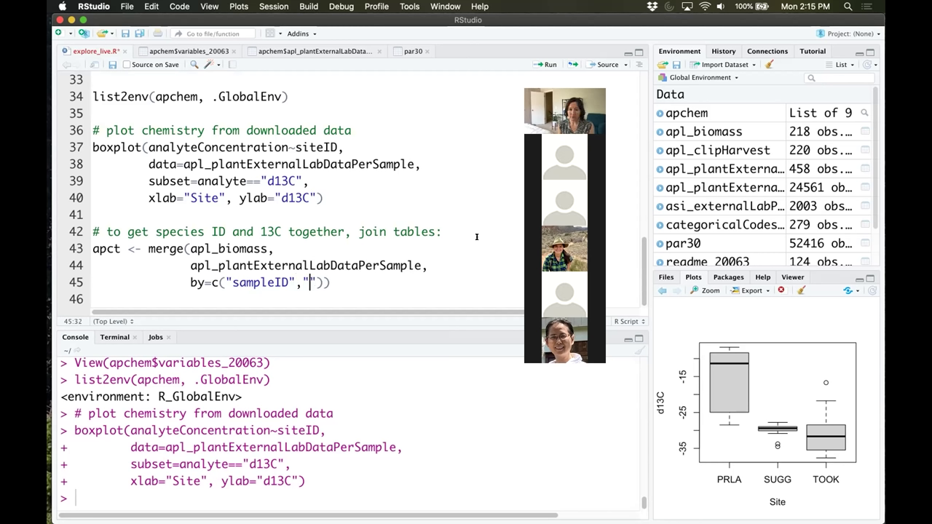
{"action": "type", "text": "ocation"}
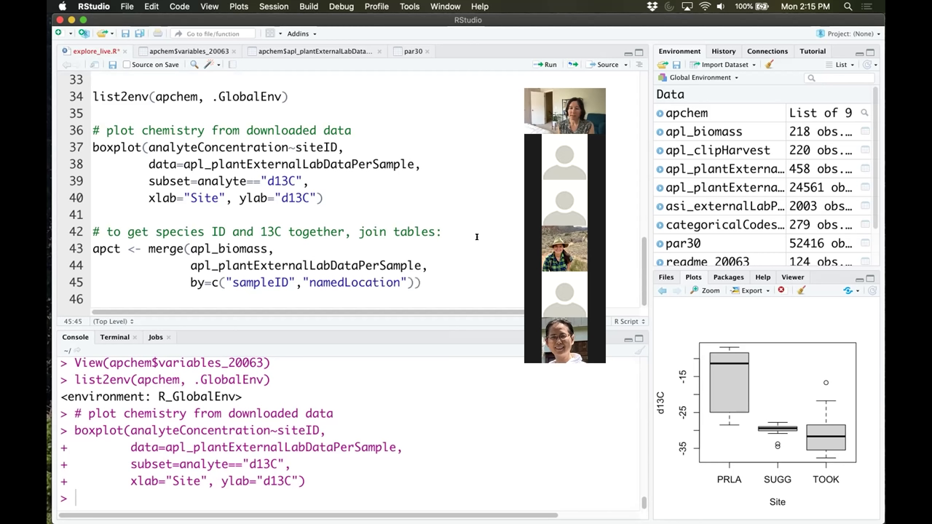
{"action": "type", "text": "\","}
{"action": "key", "text": "Return"}
{"action": "type", "text": "\""}
{"action": "type", "text": "domainID\""}
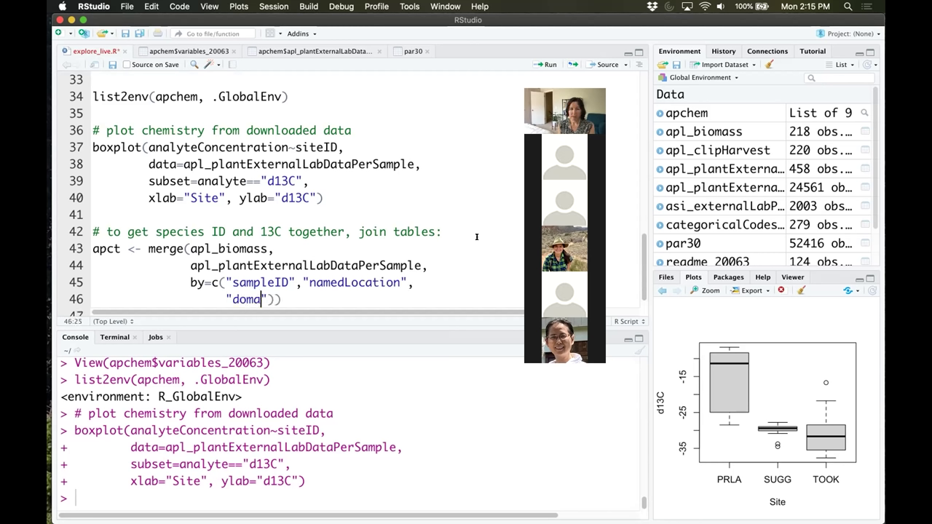
- Add "siteID" as the last join key and run the completed merge call
{"action": "type", "text": ",\"siteID"}
{"action": "scroll", "coordinate": [477, 236], "scroll_direction": "down", "scroll_amount": 1}
{"action": "type", "text": "\"))"}
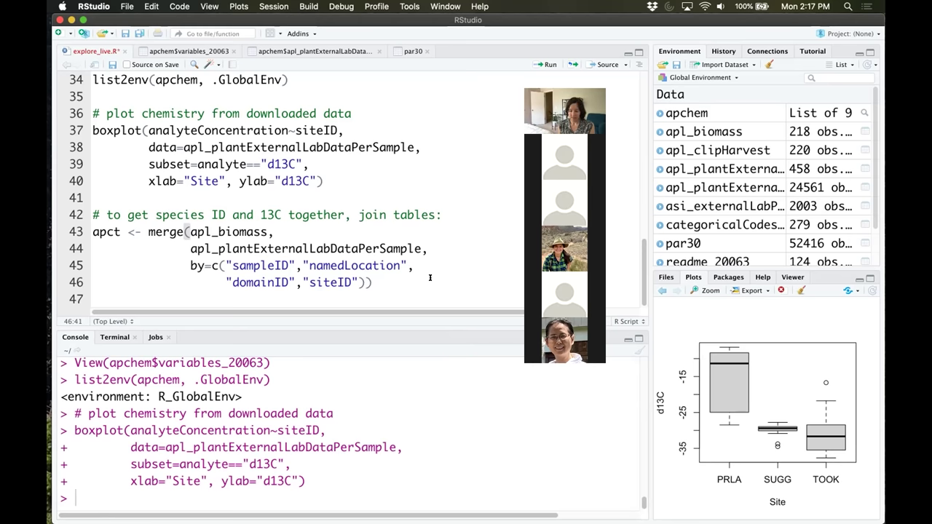
{"action": "key", "text": "super+Return"}
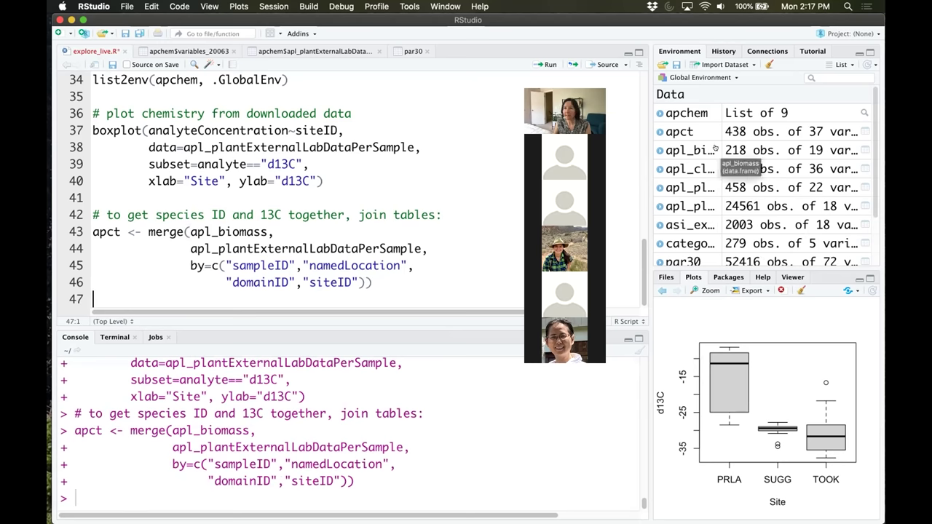
- Widen the environment listing to compare the dimensions of apct with its source tables, and narrow it again
{"action": "left_click_drag", "start_coordinate": [723, 146], "coordinate": [741, 146]}
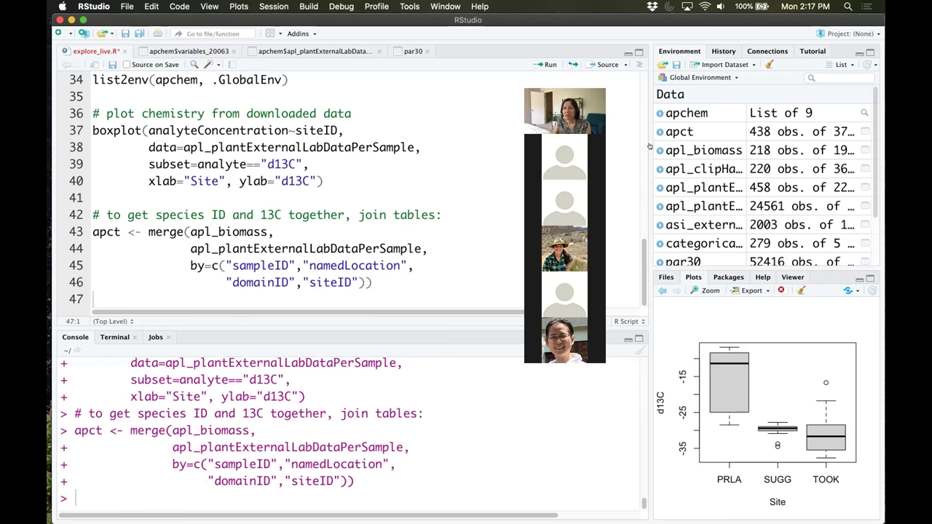
{"action": "left_click_drag", "start_coordinate": [650, 146], "coordinate": [521, 148]}
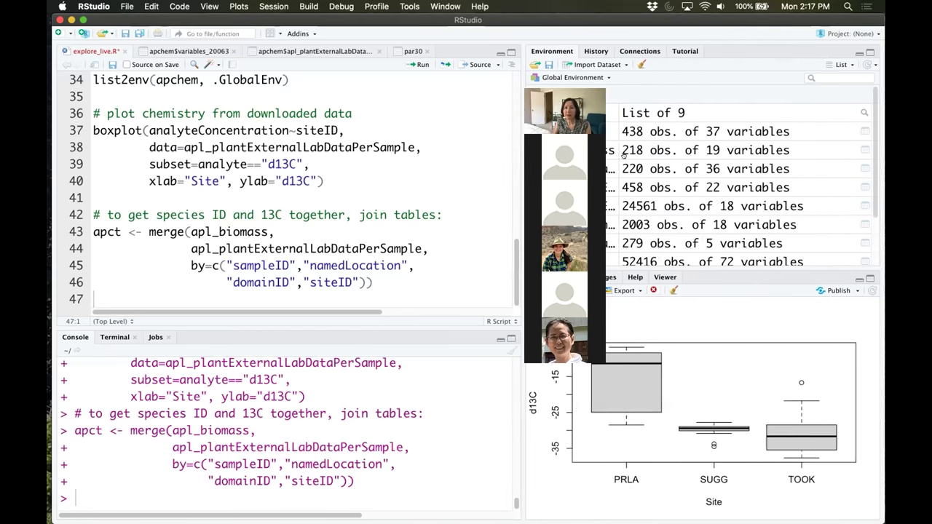
{"action": "left_click_drag", "start_coordinate": [616, 150], "coordinate": [691, 154]}
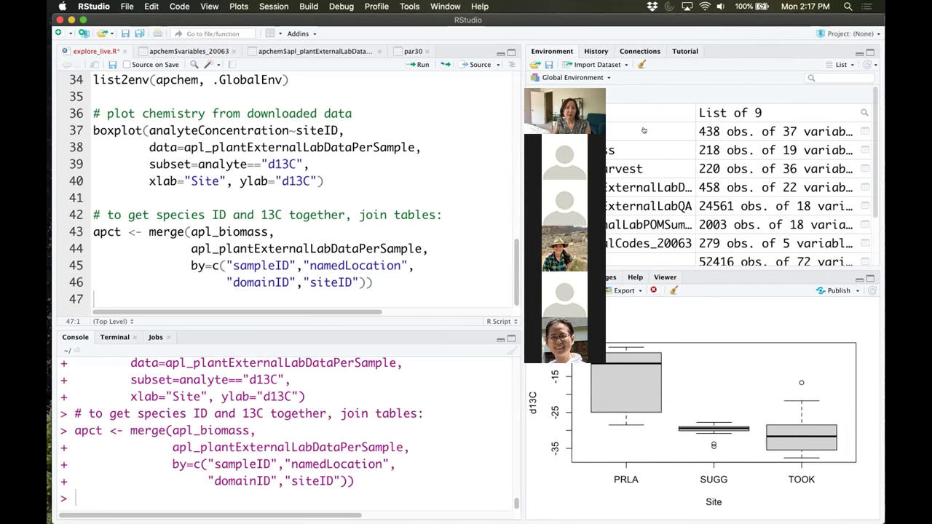
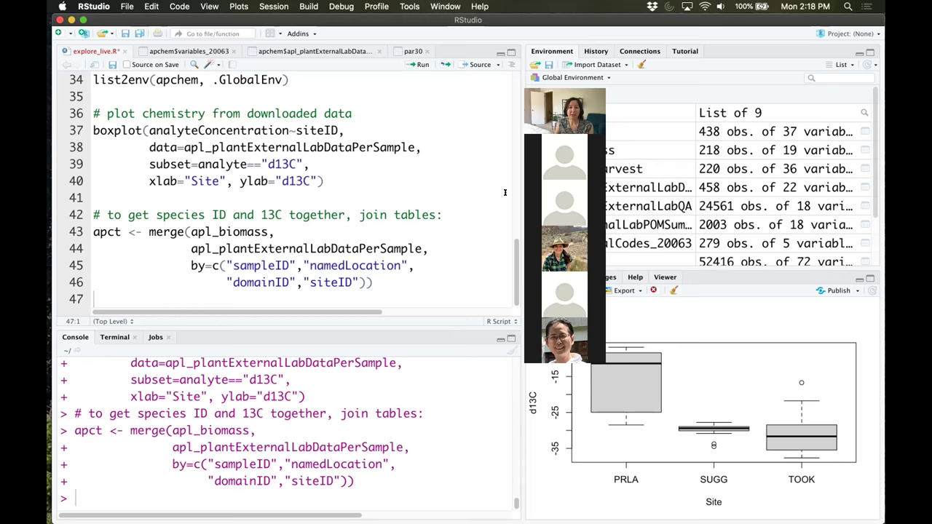
{"action": "left_click_drag", "start_coordinate": [522, 193], "coordinate": [630, 200]}
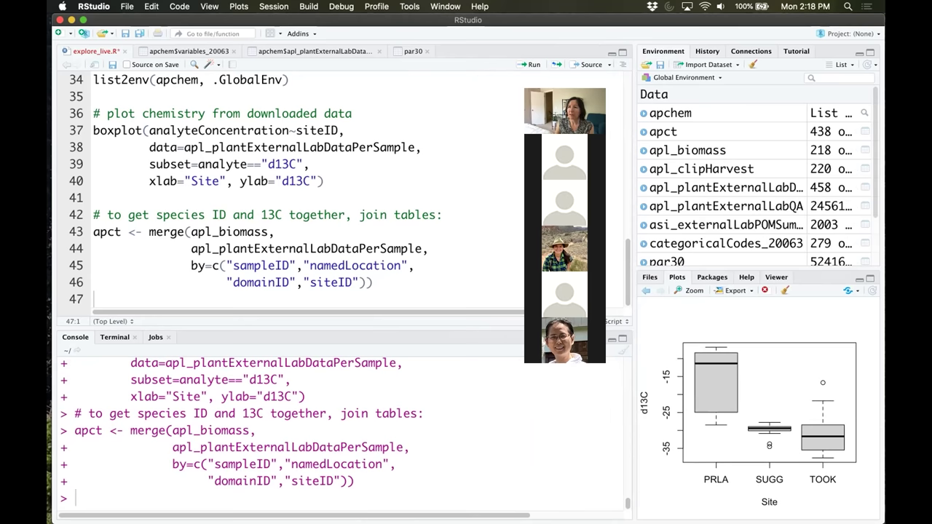
- Add the comment "# plot 13C as a function of species" one blank line below the merge call
{"action": "left_click", "coordinate": [430, 281]}
{"action": "key", "text": "Return"}
{"action": "key", "text": "Return"}
{"action": "type", "text": "# plot"}
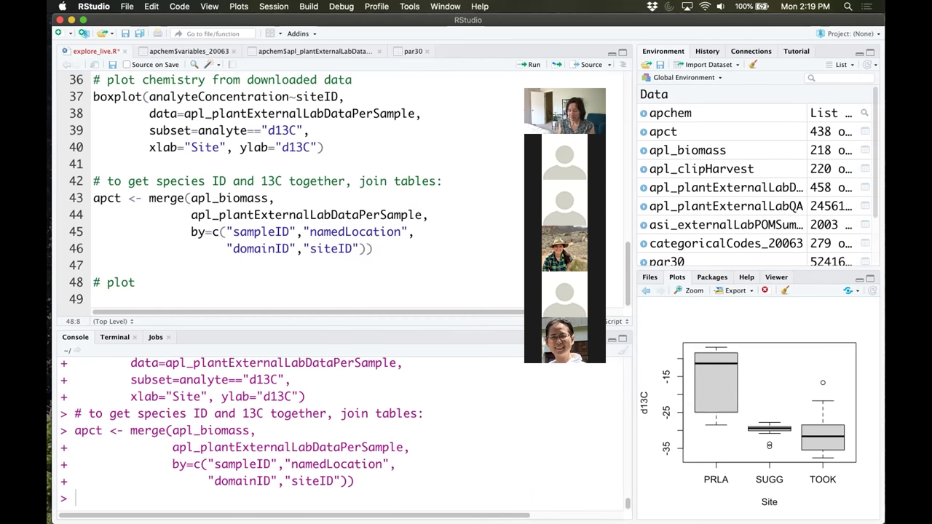
{"action": "type", "text": "13C as a "}
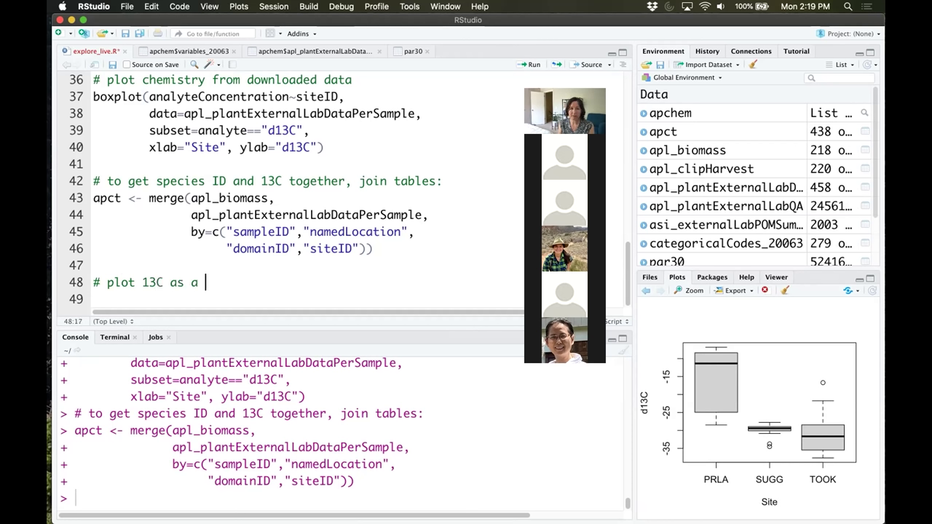
{"action": "type", "text": "function of "}
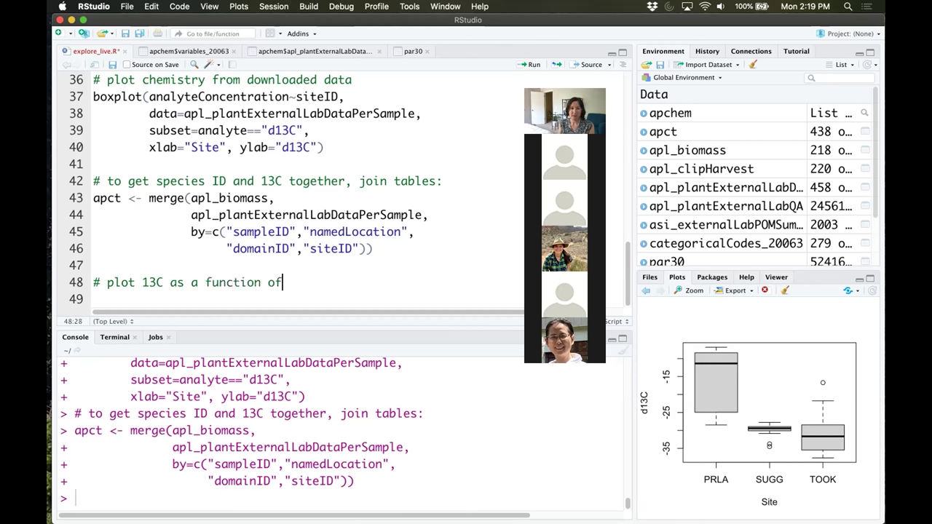
{"action": "type", "text": "sca"}
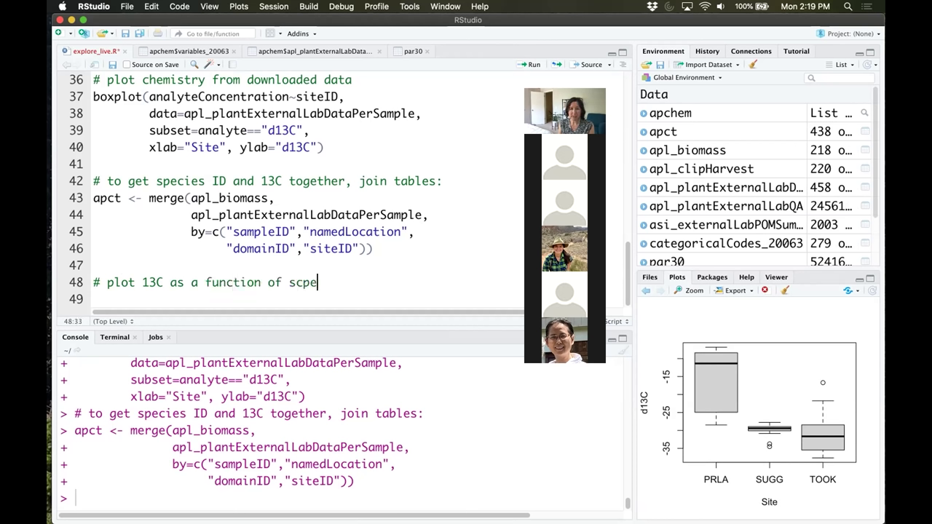
{"action": "key", "text": "BackSpace"}
{"action": "key", "text": "BackSpace"}
{"action": "type", "text": "pecies"}
{"action": "key", "text": "Return"}
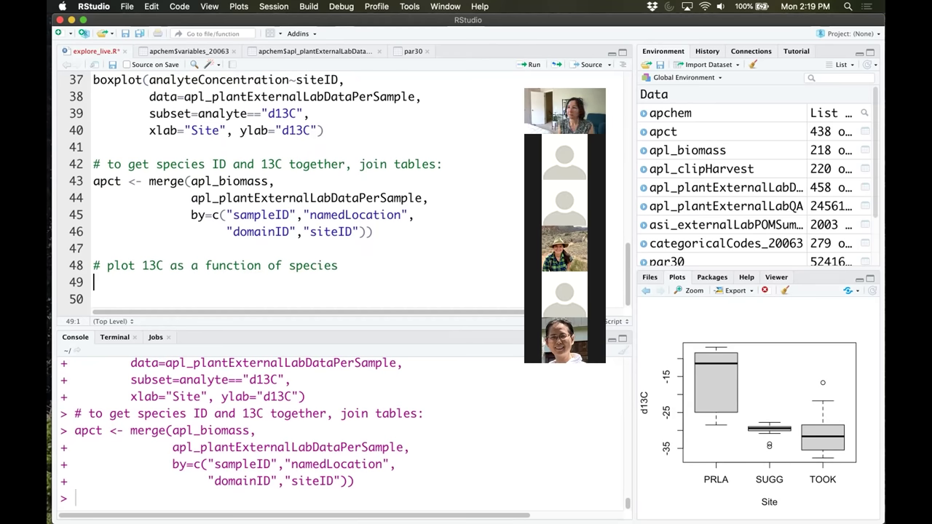
- Below the species comment, start a boxplot call with the formula analyteConcentration~scientificName
{"action": "type", "text": "boxplot"}
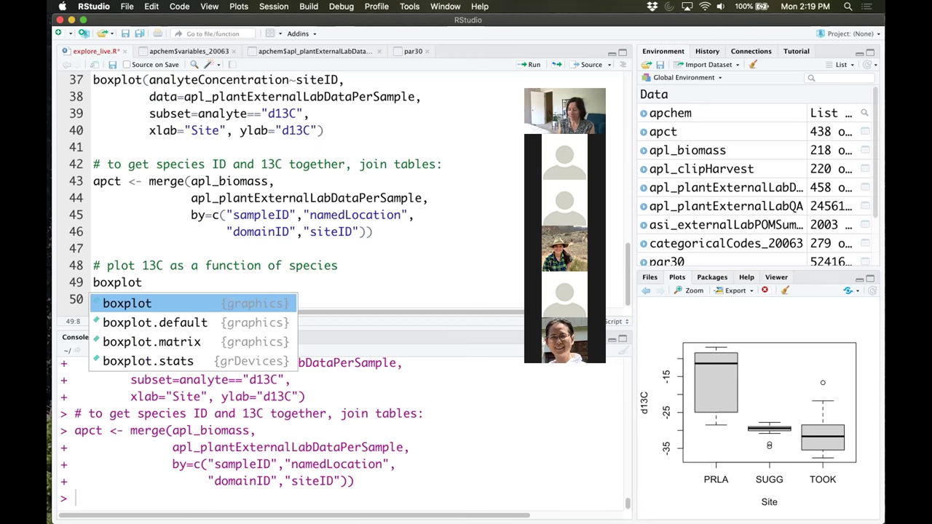
{"action": "type", "text": "("}
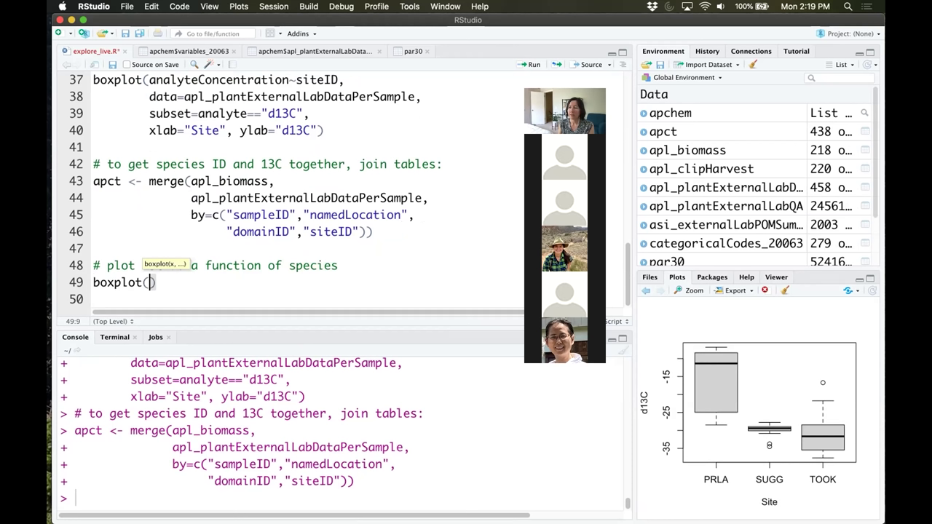
{"action": "type", "text": "analyte"}
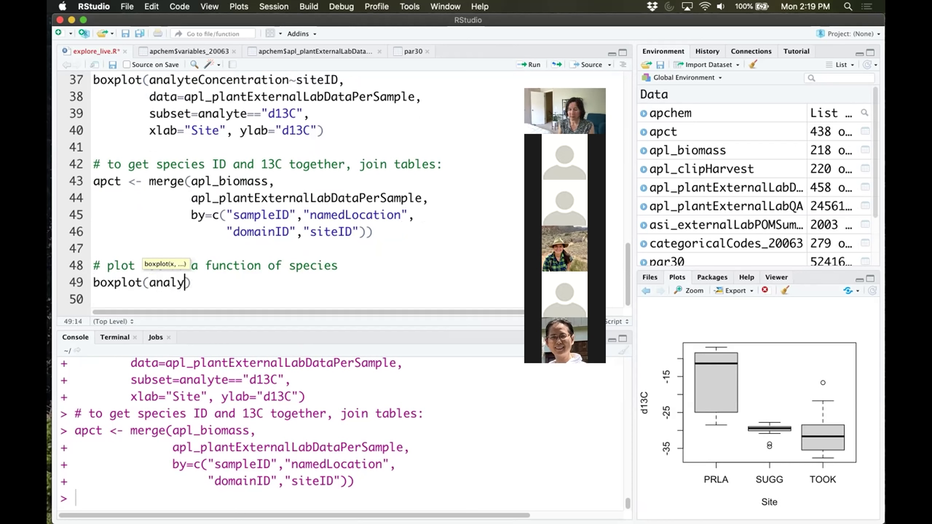
{"action": "type", "text": "Concentration"}
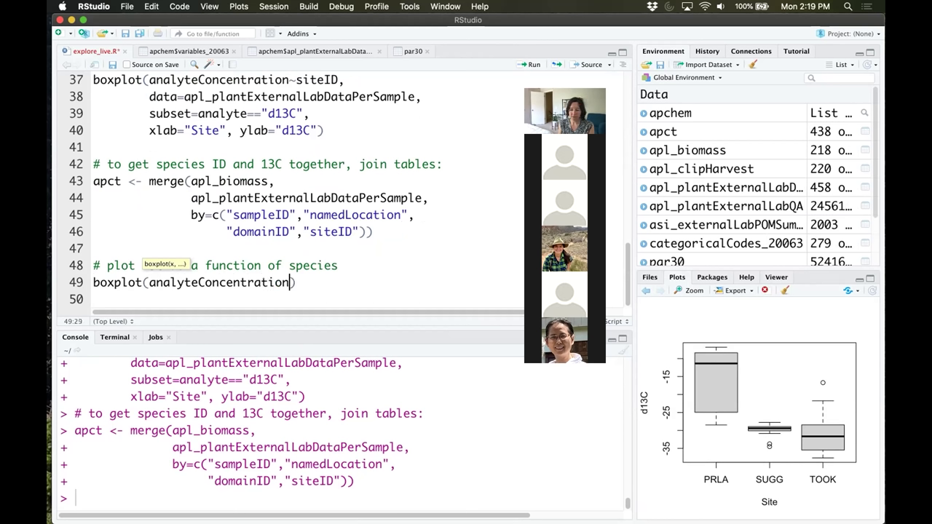
{"action": "type", "text": "~scientific"}
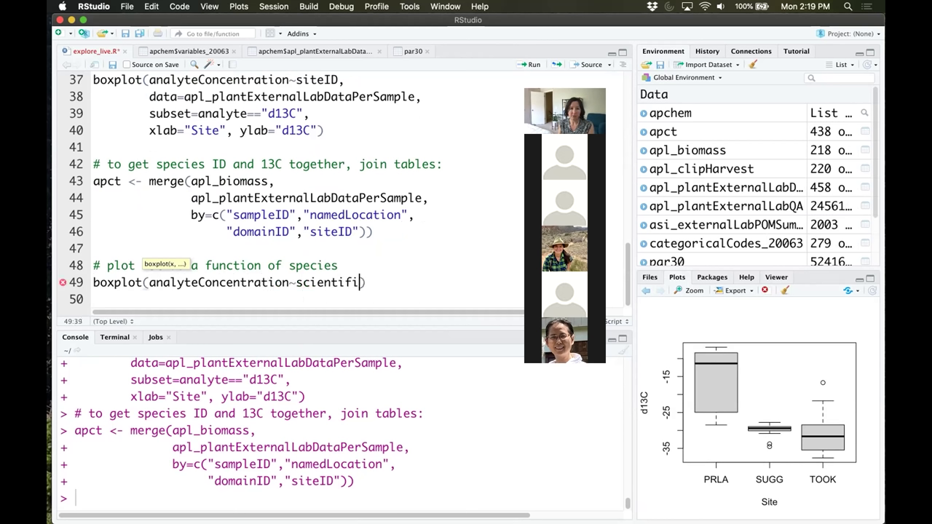
{"action": "type", "text": "Name"}
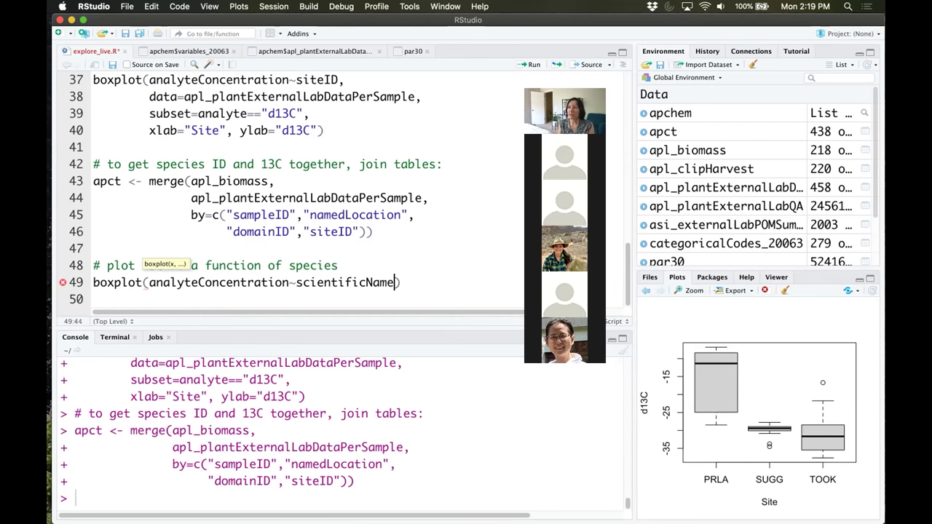
- Add the arguments data=apct and subset=analyte=="d13C" on a new line of the species boxplot call
{"action": "type", "text": ","}
{"action": "key", "text": "Return"}
{"action": "type", "text": "data"}
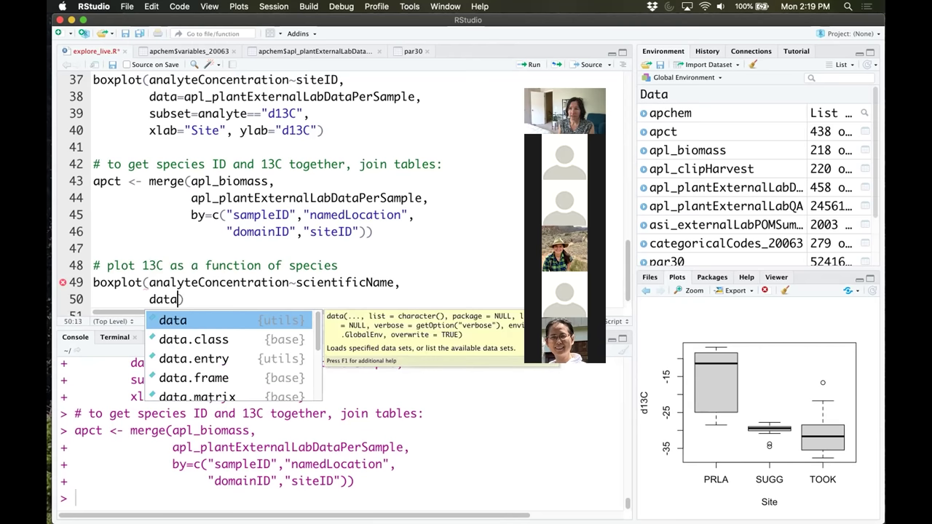
{"action": "type", "text": "=apct"}
{"action": "scroll", "coordinate": [344, 196], "scroll_direction": "down", "scroll_amount": 1}
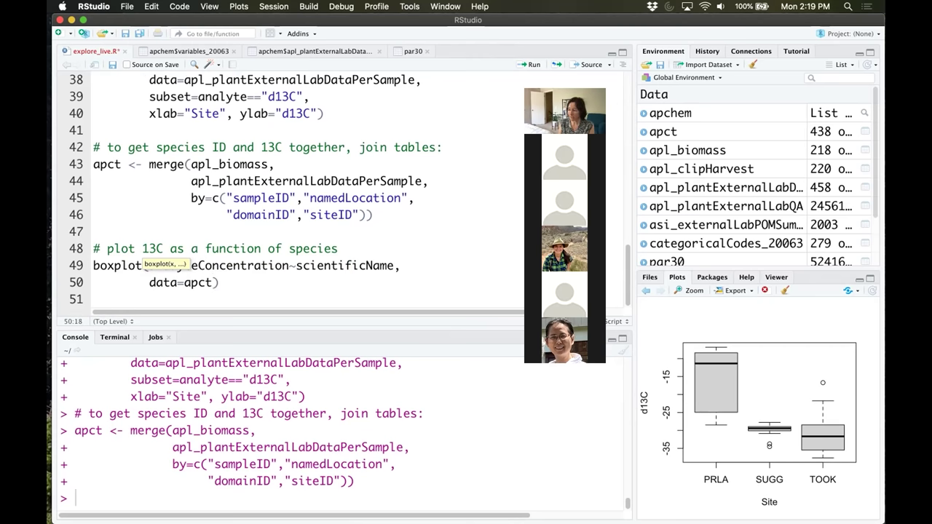
{"action": "type", "text": ", subset"}
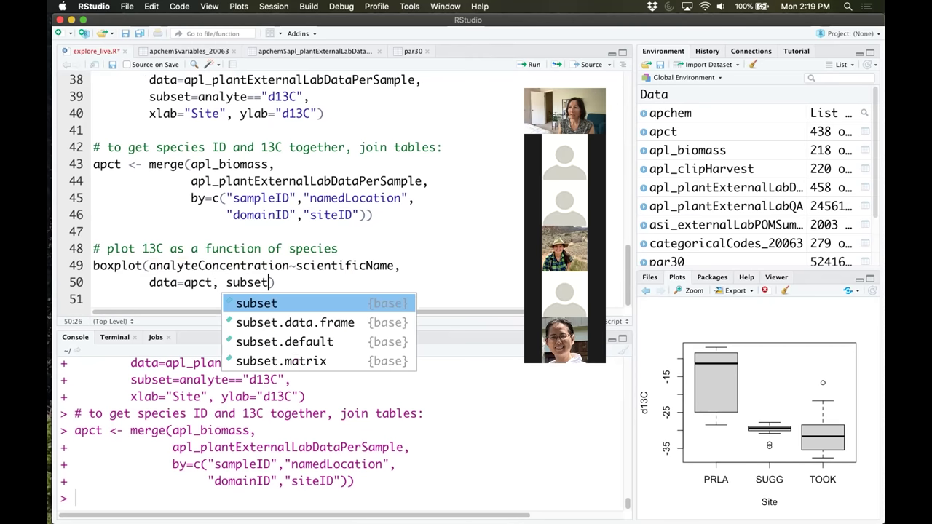
{"action": "type", "text": "=analyte"}
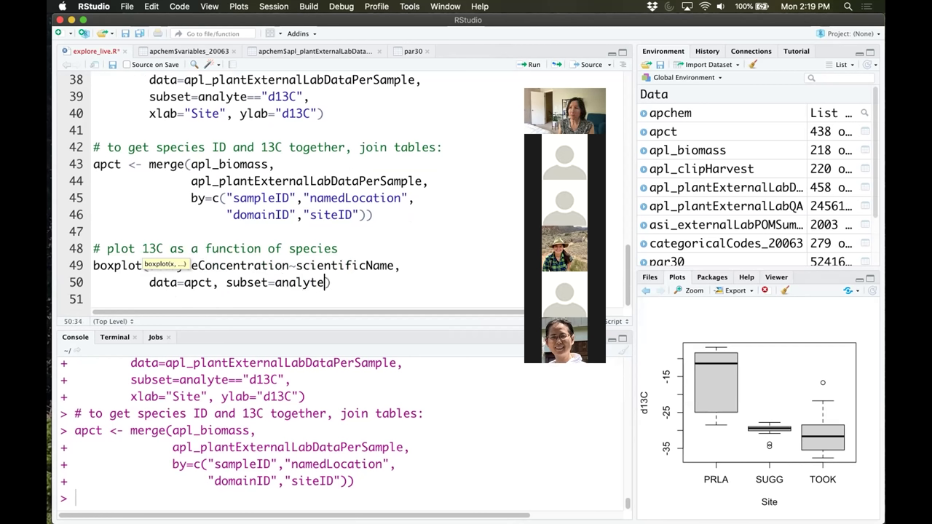
{"action": "type", "text": "=="}
{"action": "type", "text": "\""}
{"action": "type", "text": "d13C"}
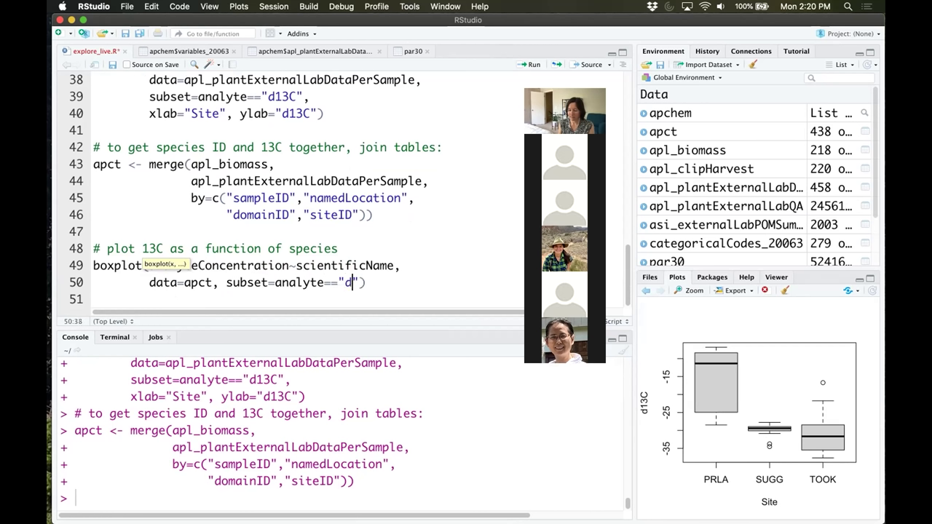
{"action": "type", "text": "\""}
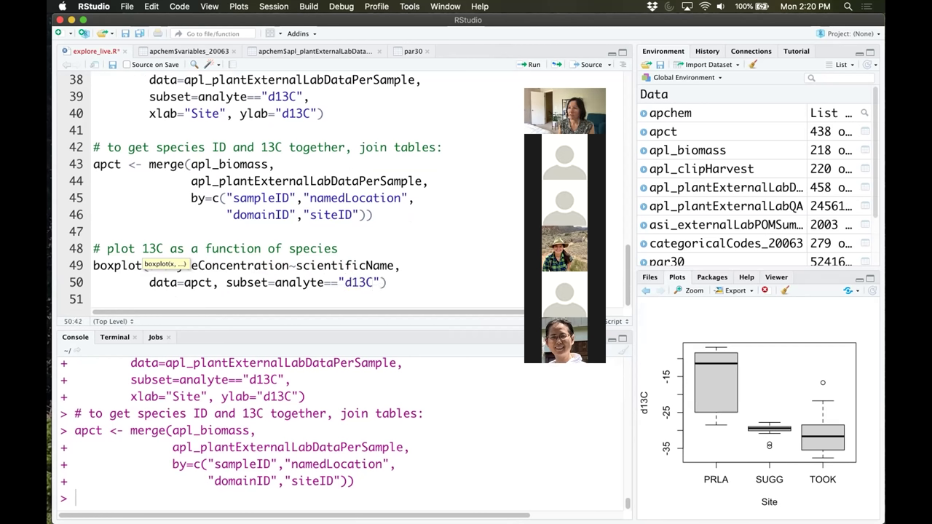
- Add ylab="d13C" on the last line of the species boxplot call and run it
{"action": "type", "text": ","}
{"action": "key", "text": "Return"}
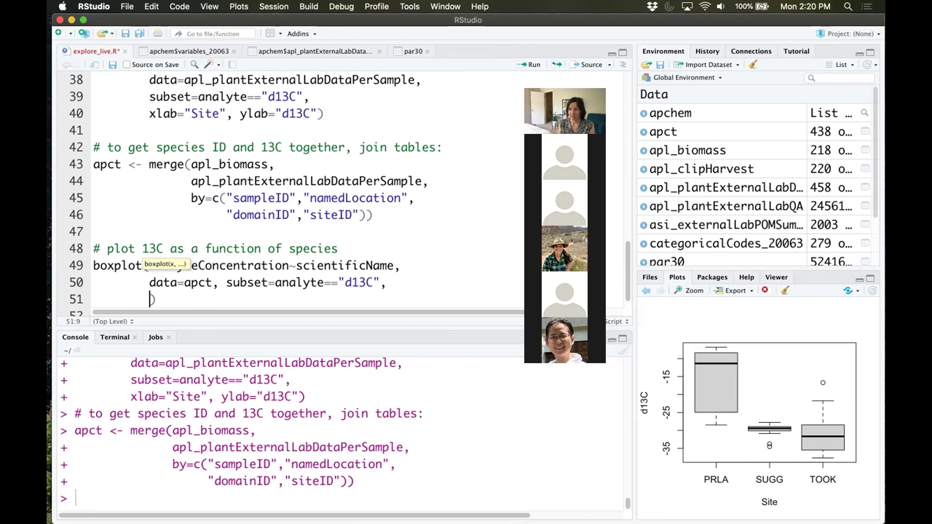
{"action": "type", "text": "ylab"}
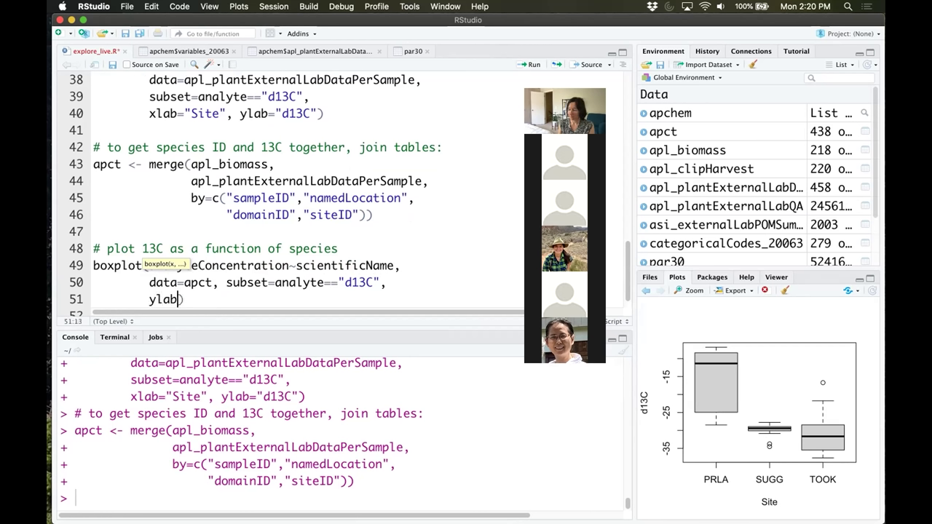
{"action": "type", "text": "=\""}
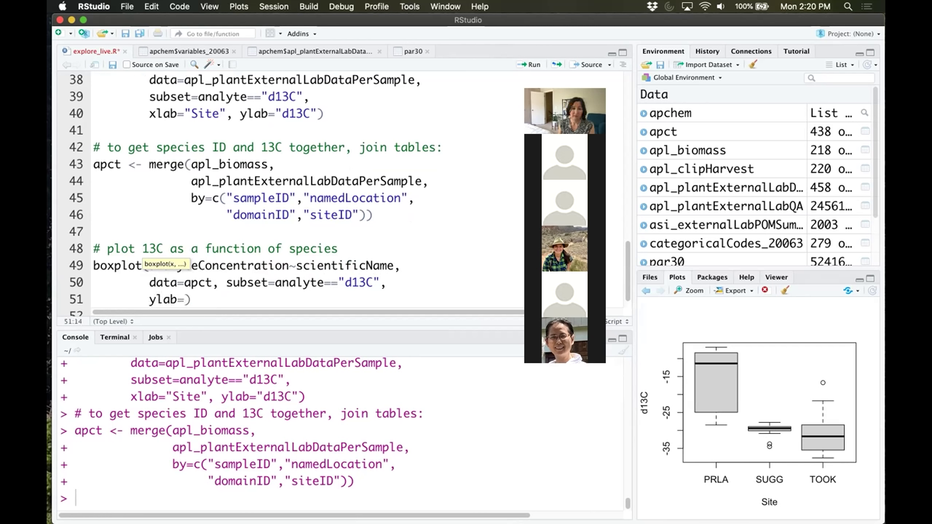
{"action": "type", "text": "d13C"}
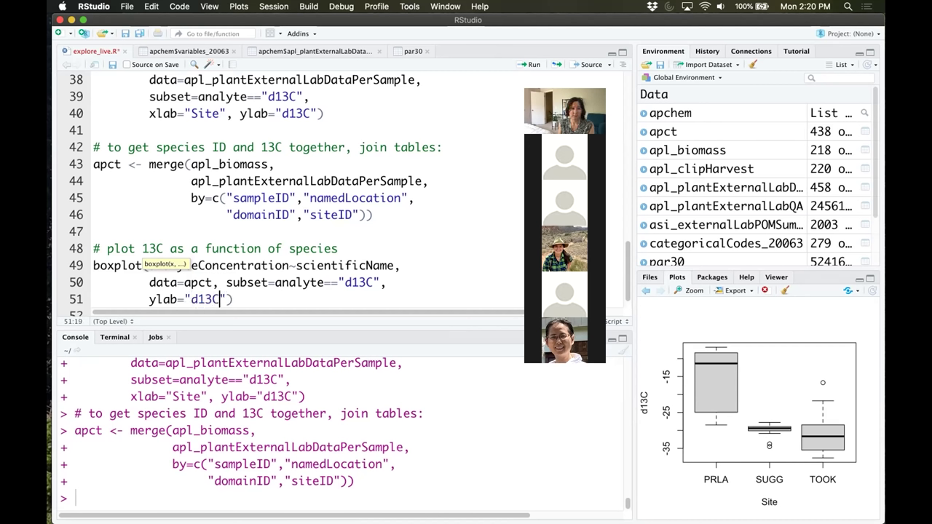
{"action": "key", "text": "super+Return"}
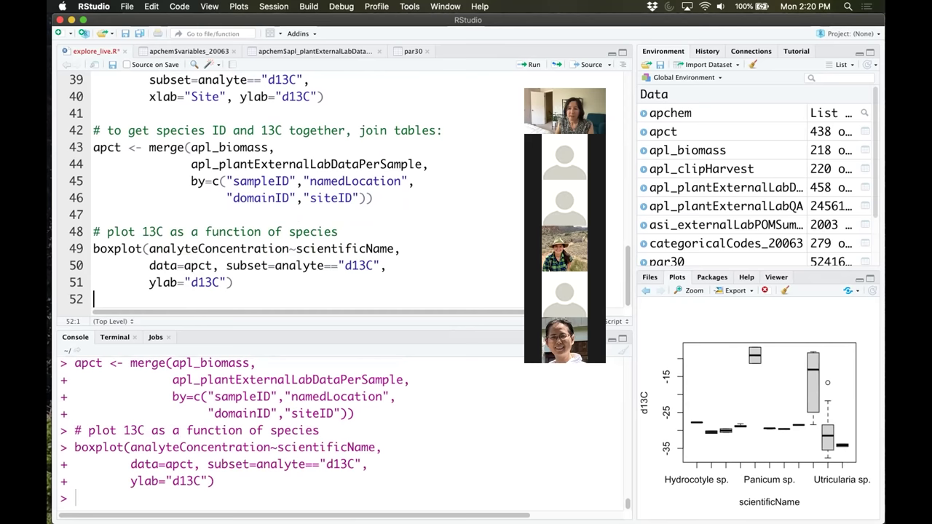
- Enlarge the plot area in width and height to examine the species boxplot and its axis labels
{"action": "left_click_drag", "start_coordinate": [630, 256], "coordinate": [338, 239]}
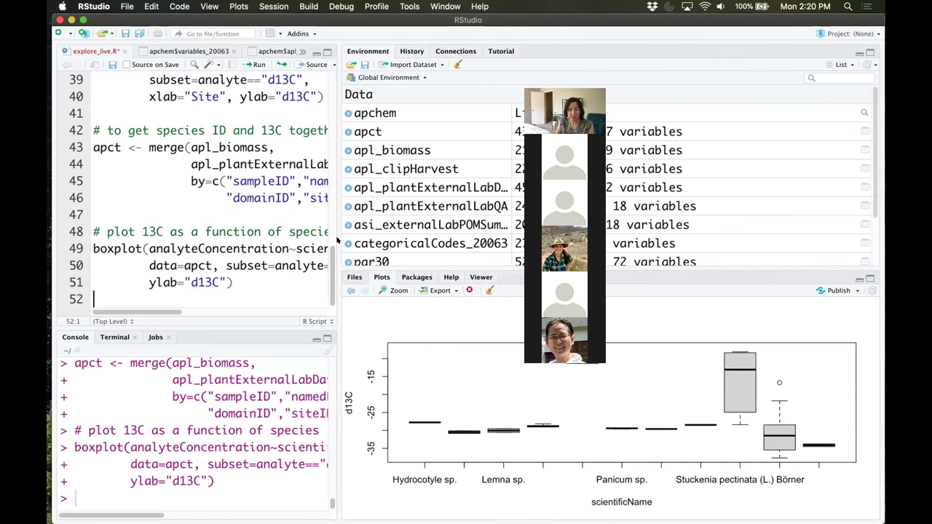
{"action": "left_click_drag", "start_coordinate": [703, 271], "coordinate": [710, 200]}
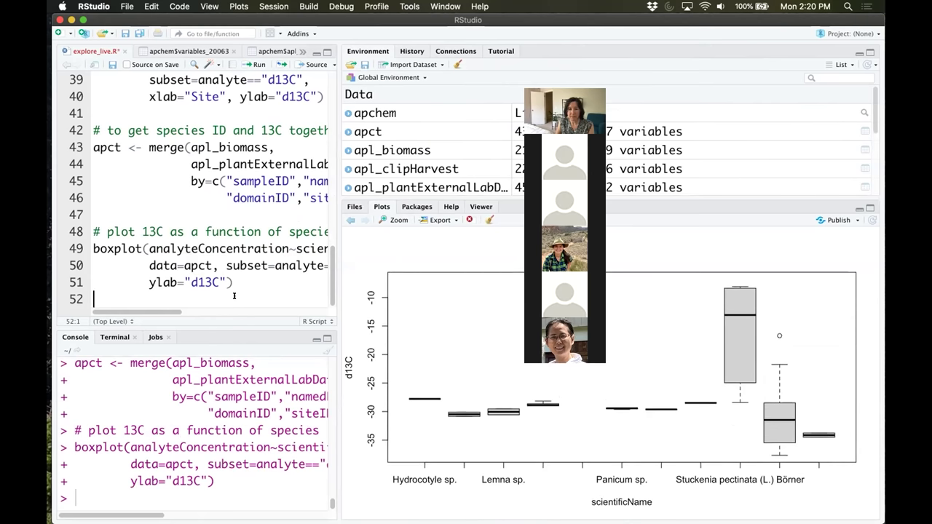
- Widen the script editor again, add las=2 and cex.axis=0.7 after ylab in the species boxplot call, and rerun it
{"action": "left_click", "coordinate": [266, 276]}
{"action": "key", "text": "Left"}
{"action": "left_click_drag", "start_coordinate": [329, 248], "coordinate": [601, 248]}
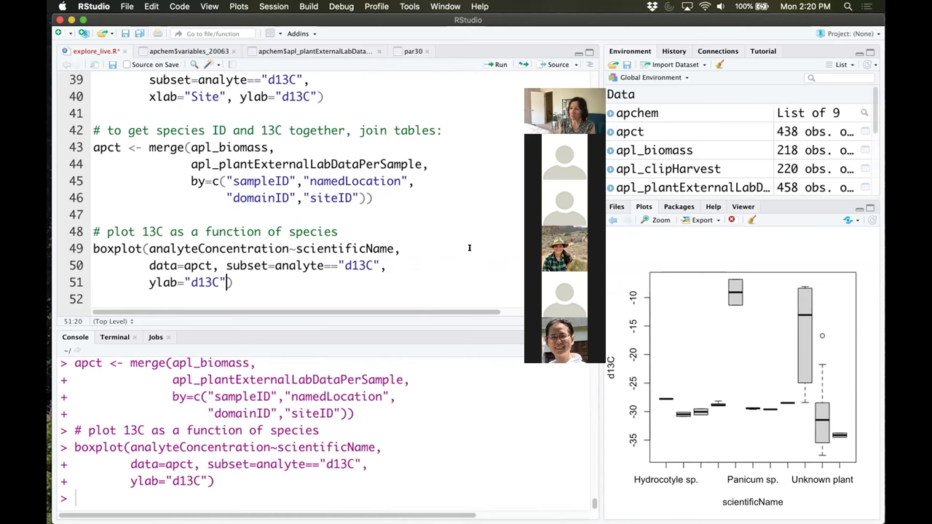
{"action": "type", "text": ", "}
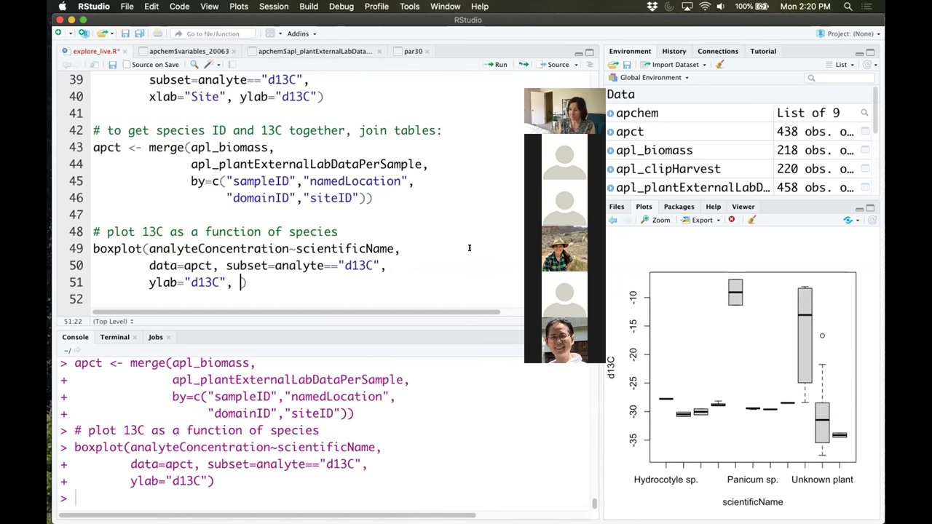
{"action": "type", "text": "las=2, "}
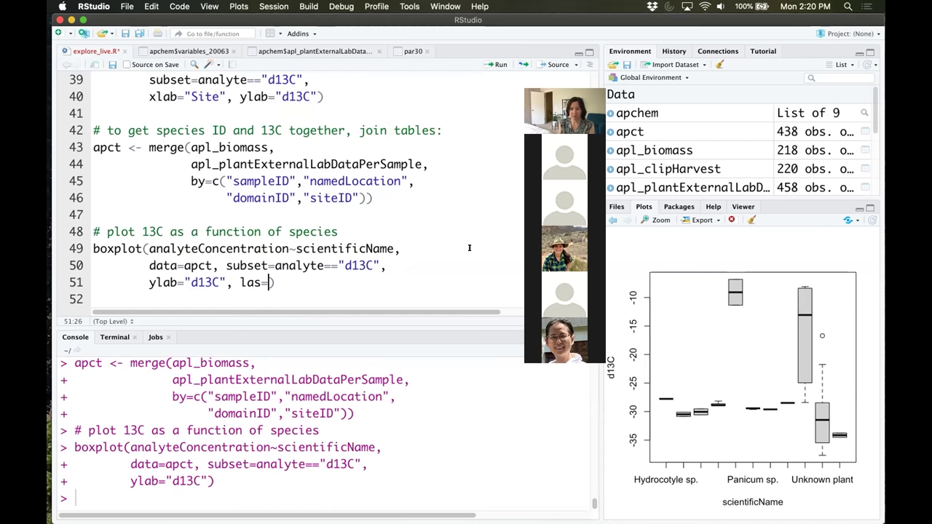
{"action": "type", "text": "cex.axis=0.7"}
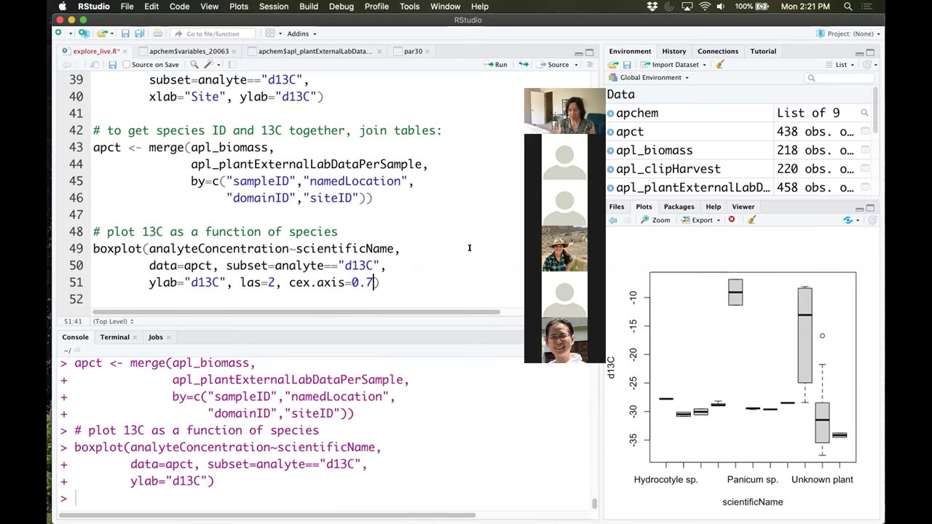
{"action": "key", "text": "super+Return"}
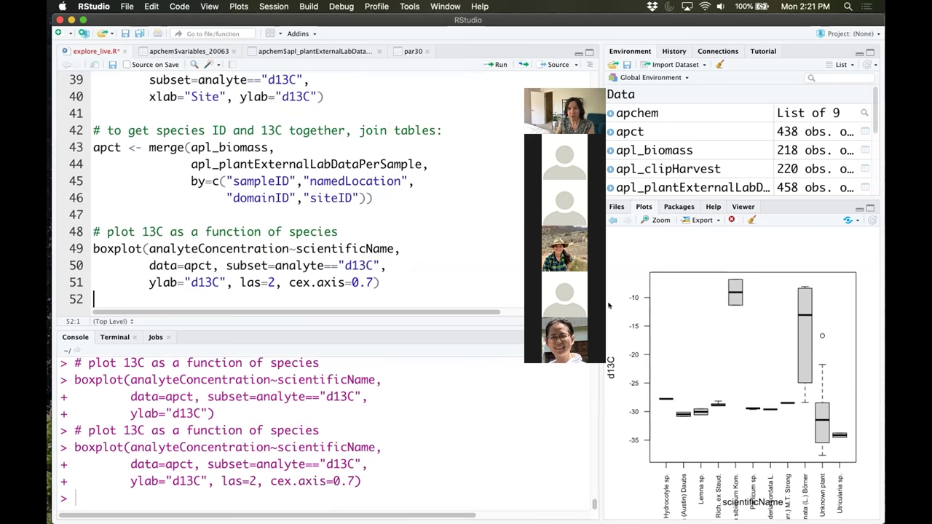
- Enlarge the plot area to examine 13C by species with the rotated labels, and restore the pane layout
{"action": "left_click_drag", "start_coordinate": [600, 258], "coordinate": [359, 256]}
{"action": "left_click_drag", "start_coordinate": [672, 209], "coordinate": [667, 163]}
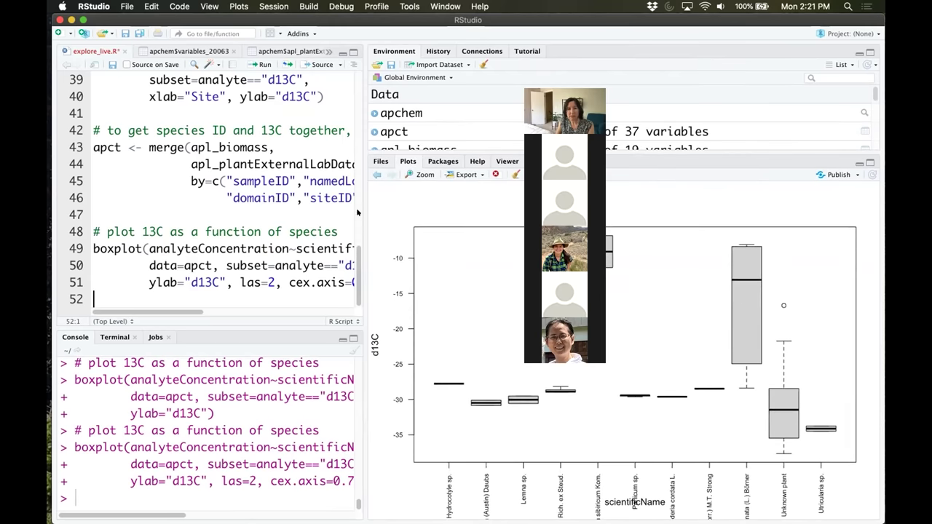
{"action": "left_click_drag", "start_coordinate": [360, 212], "coordinate": [417, 209]}
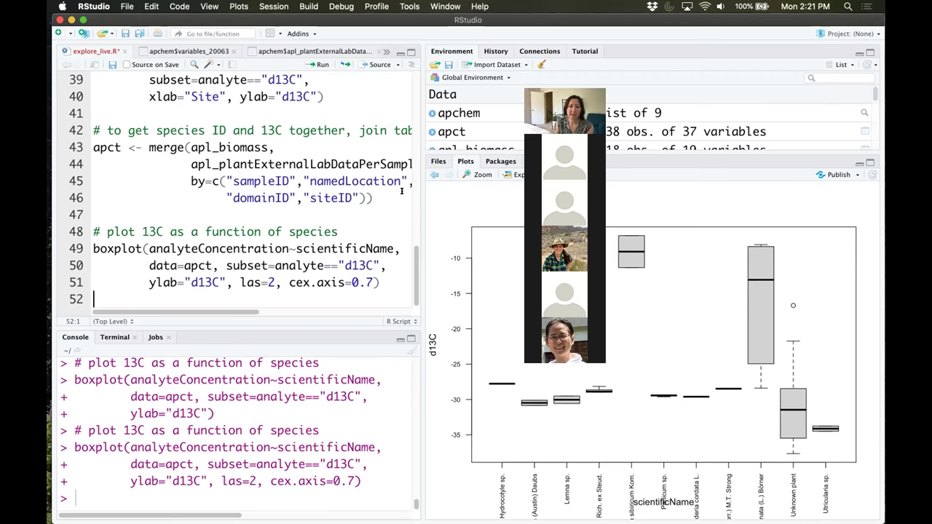
{"action": "left_click_drag", "start_coordinate": [422, 212], "coordinate": [597, 219]}
{"action": "left_click_drag", "start_coordinate": [790, 147], "coordinate": [800, 267]}
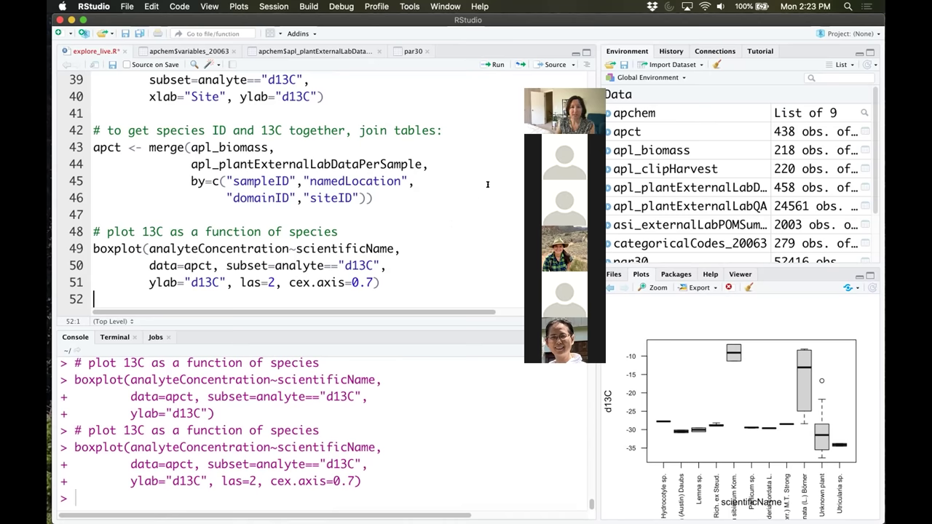
- Add the comment "# download remote sensing data" two blank lines below the species boxplot call
{"action": "key", "text": "Return"}
{"action": "key", "text": "Return"}
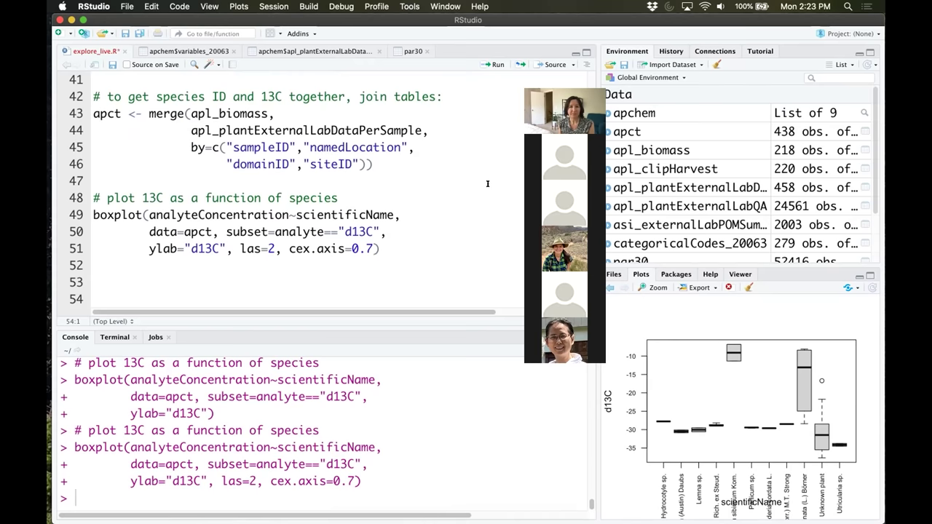
{"action": "scroll", "coordinate": [488, 183], "scroll_direction": "down", "scroll_amount": 1}
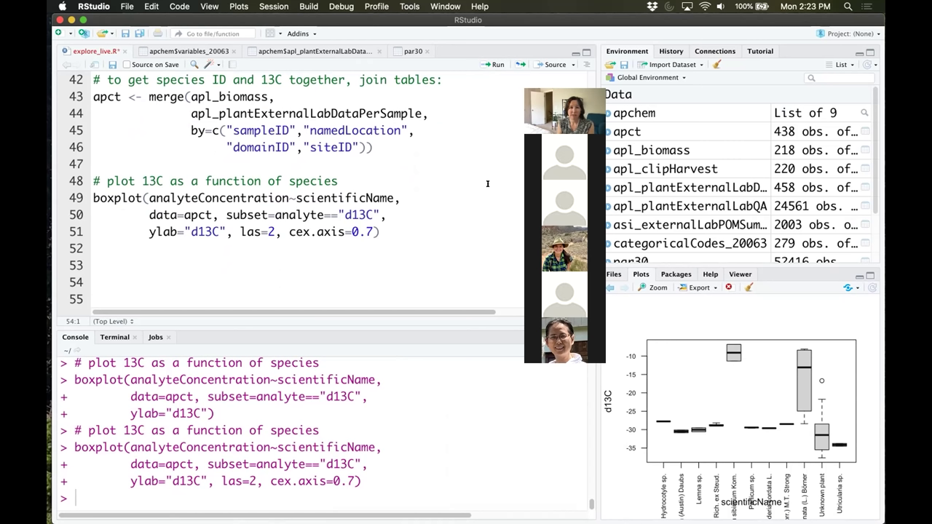
{"action": "type", "text": "# "}
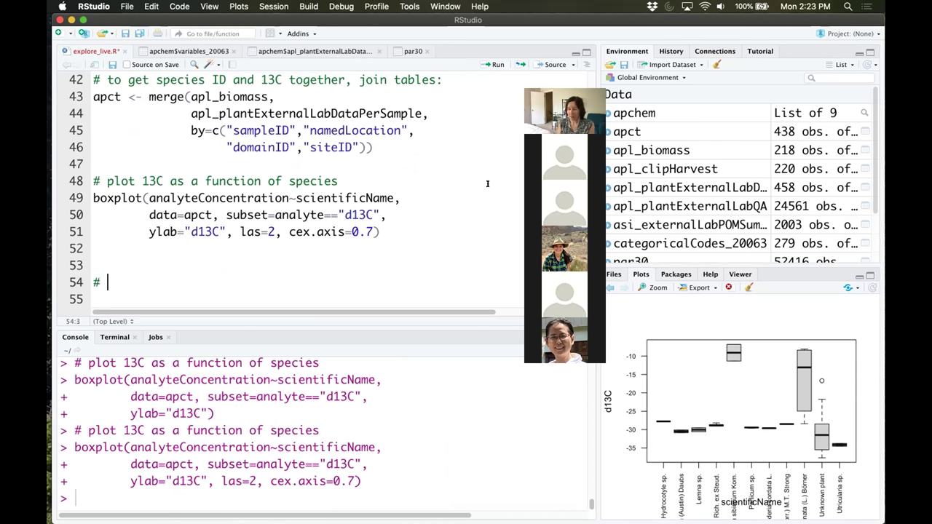
{"action": "type", "text": "download remote sensing data"}
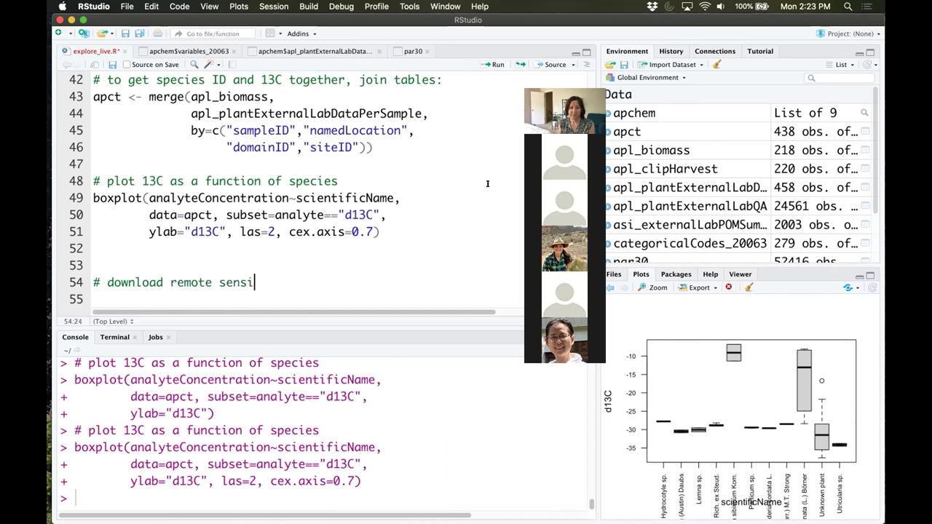
{"action": "key", "text": "Return"}
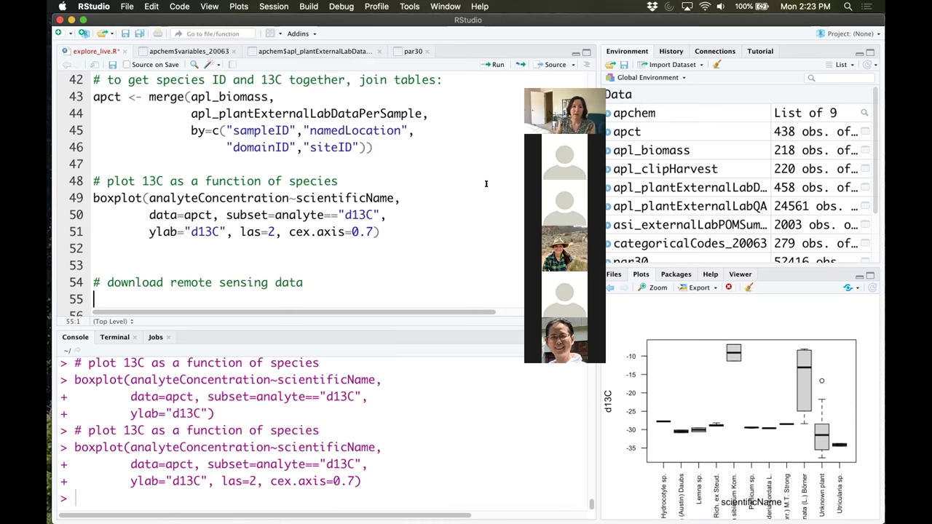
- Below the remote sensing comment, add empty byFileAOP() and byTileAOP() calls on separate lines
{"action": "scroll", "coordinate": [486, 184], "scroll_direction": "down", "scroll_amount": 1}
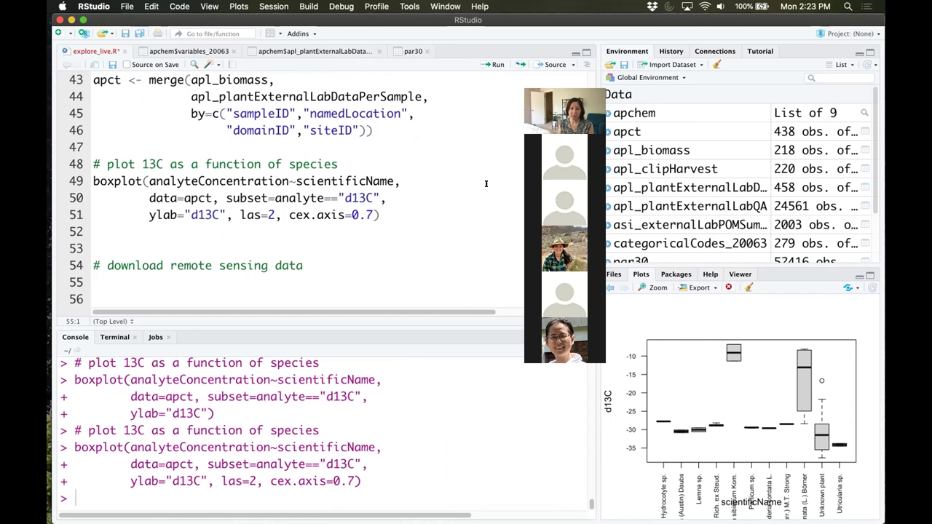
{"action": "type", "text": "B"}
{"action": "key", "text": "BackSpace"}
{"action": "type", "text": "by"}
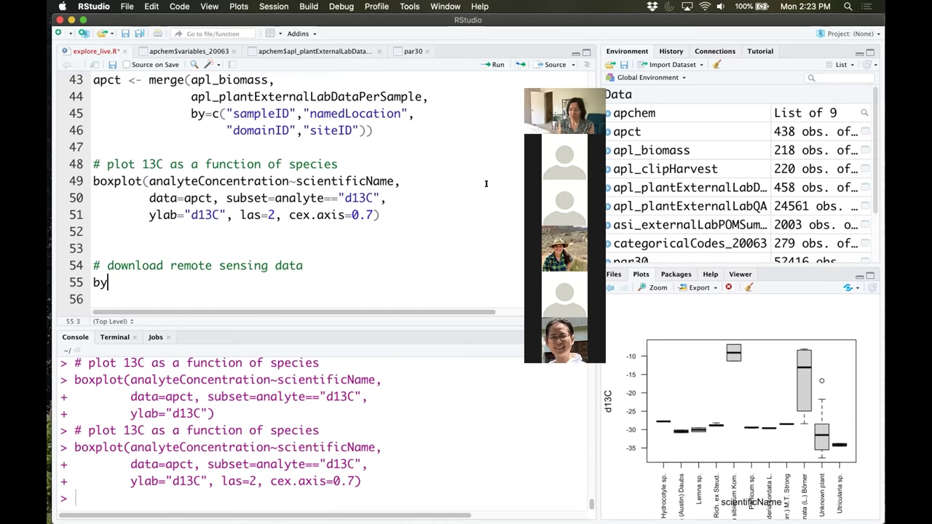
{"action": "type", "text": "FileAOP"}
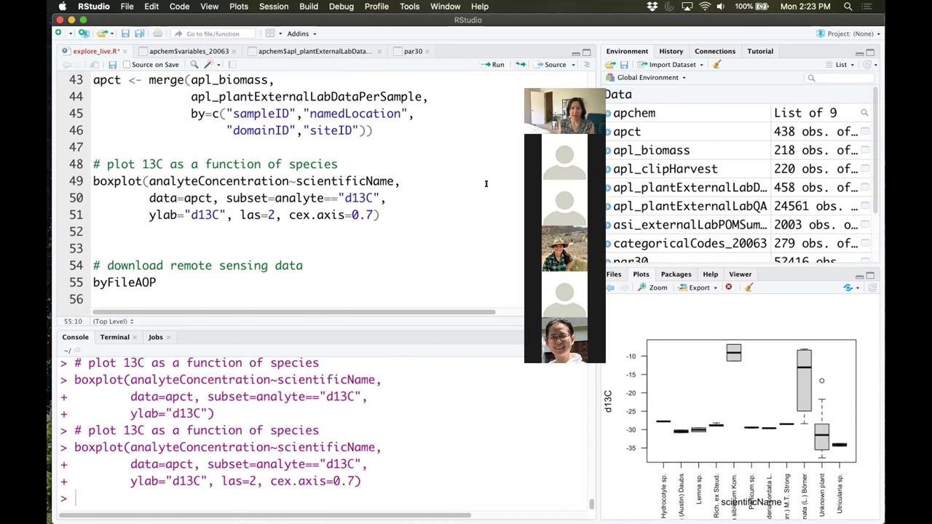
{"action": "type", "text": "("}
{"action": "key", "text": "Right"}
{"action": "key", "text": "Return"}
{"action": "type", "text": "byTil"}
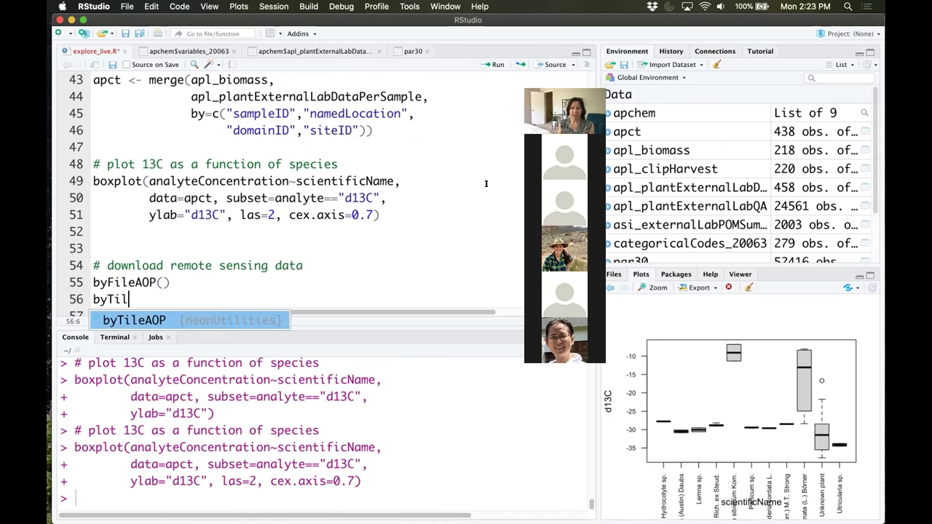
{"action": "key", "text": "Tab"}
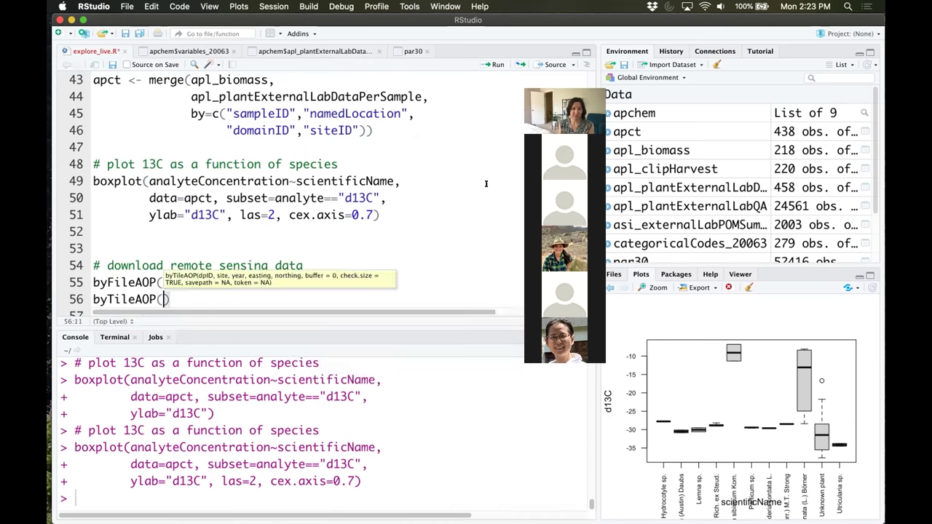
{"action": "scroll", "coordinate": [450, 211], "scroll_direction": "down", "scroll_amount": 1}
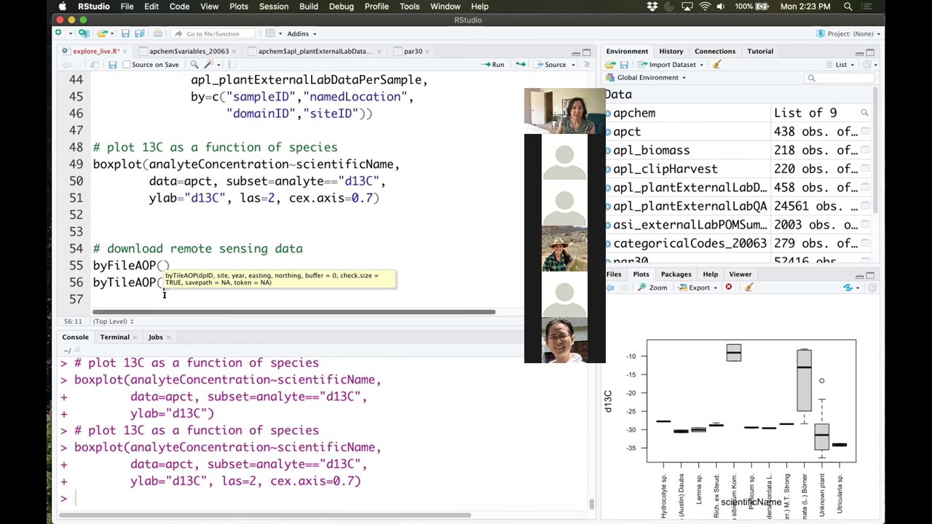
{"action": "key", "text": "Right"}
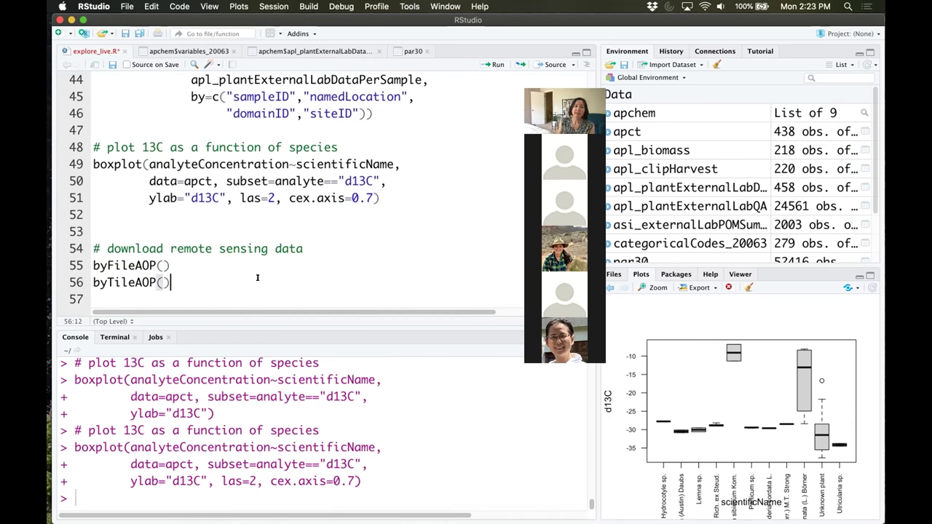
- Add the comment "# don't run those" on the line below the empty byFileAOP() and byTileAOP() calls
{"action": "key", "text": "Return"}
{"action": "key", "text": "Return"}
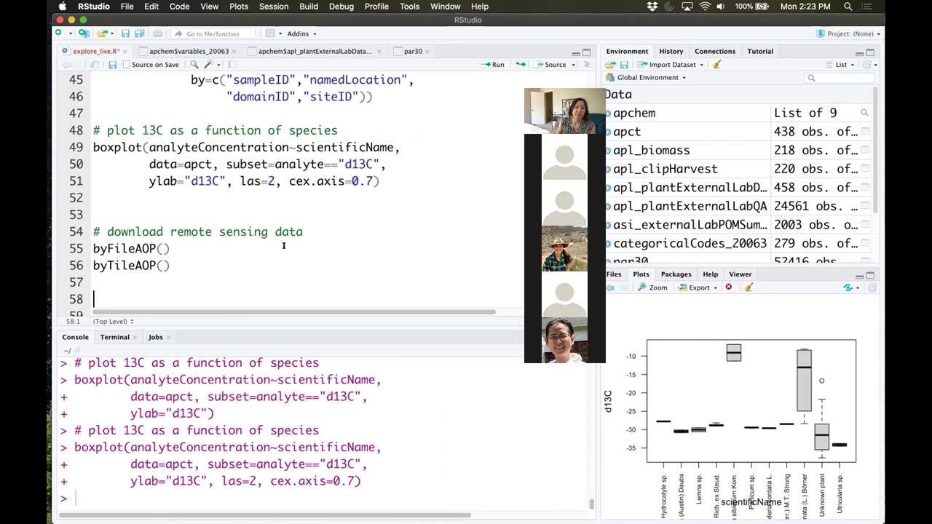
{"action": "key", "text": "Up"}
{"action": "type", "text": "# don't ful"}
{"action": "key", "text": "BackSpace"}
{"action": "key", "text": "BackSpace"}
{"action": "key", "text": "BackSpace"}
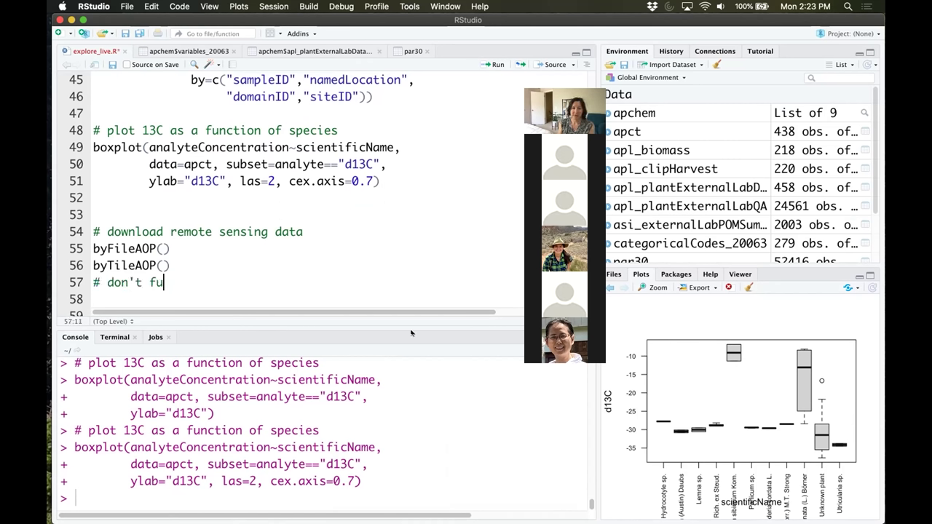
{"action": "type", "text": "run those"}
{"action": "key", "text": "Return"}
{"action": "scroll", "coordinate": [450, 249], "scroll_direction": "down", "scroll_amount": 1}
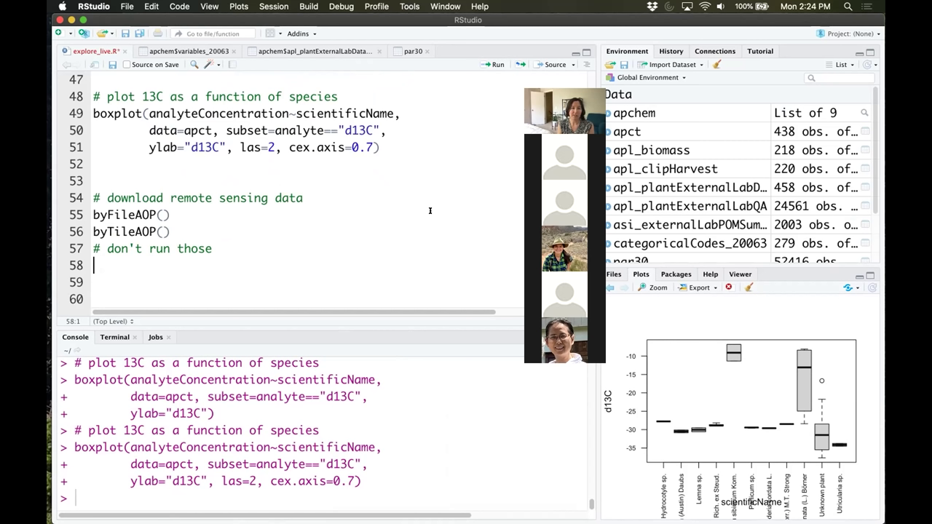
{"action": "left_click", "coordinate": [178, 212]}
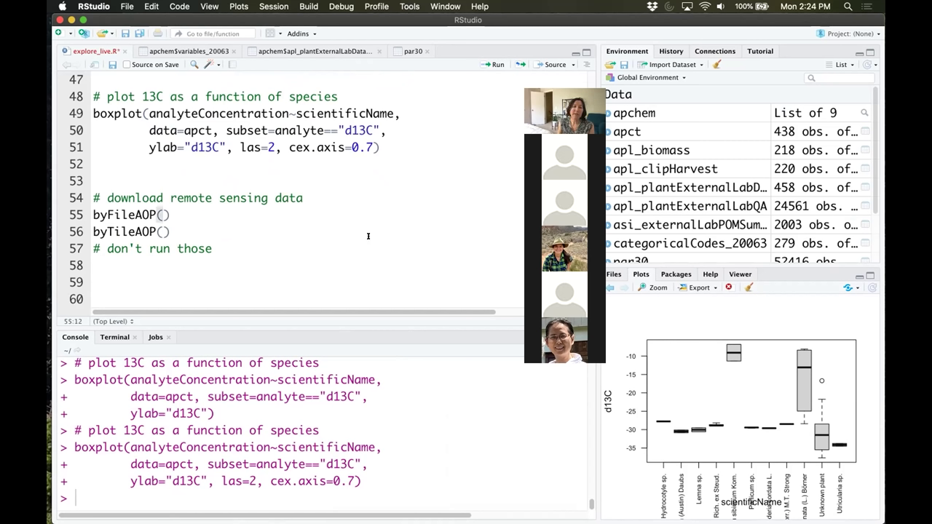
- Leave a blank line below that note and add the comment "# download a specific tile"
{"action": "left_click", "coordinate": [284, 259]}
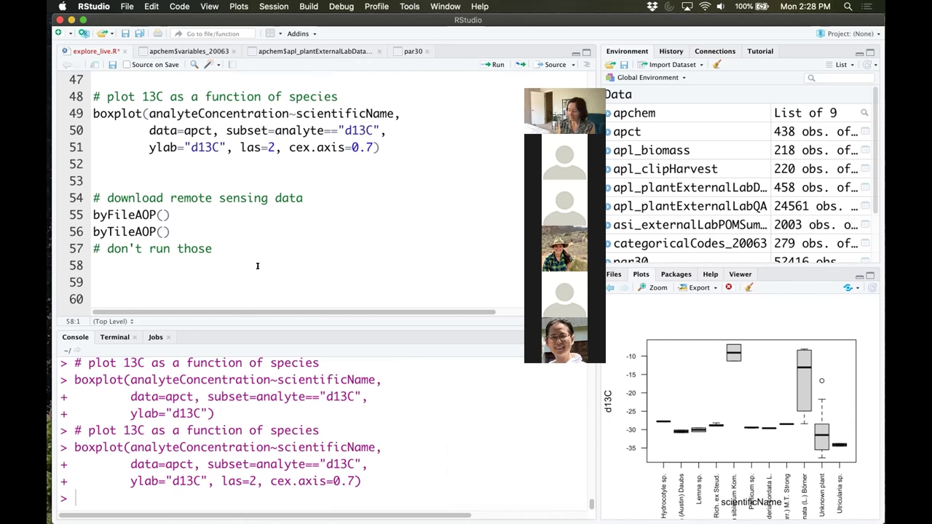
{"action": "key", "text": "Return"}
{"action": "type", "text": "#"}
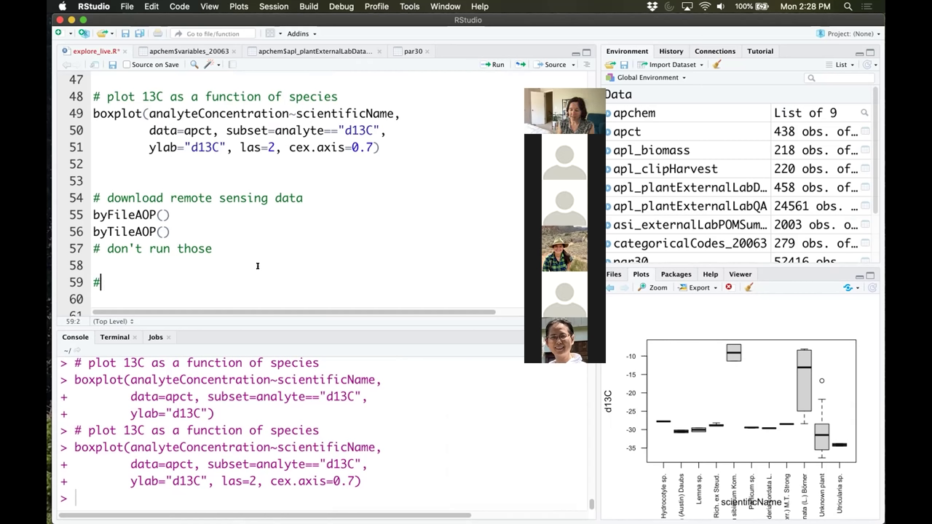
{"action": "type", "text": " download a specific tile"}
{"action": "key", "text": "Return"}
{"action": "scroll", "coordinate": [383, 219], "scroll_direction": "down", "scroll_amount": 2}
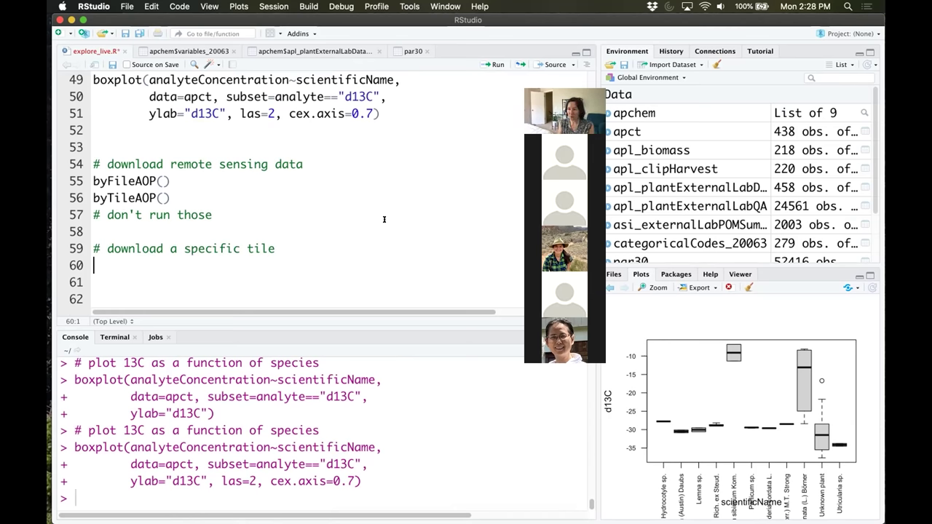
- Begin a byTileAOP() call under the specific tile comment with the argument name dpID=
{"action": "type", "text": "byT"}
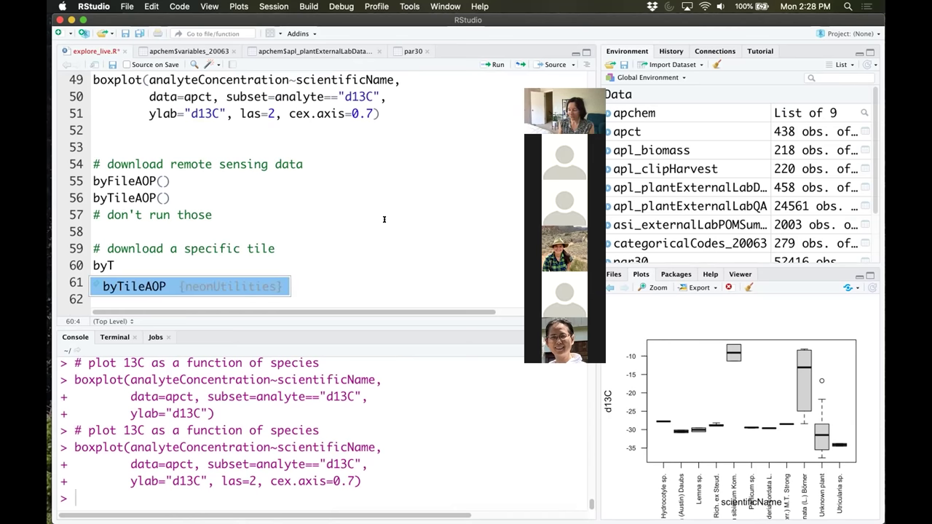
{"action": "key", "text": "Return"}
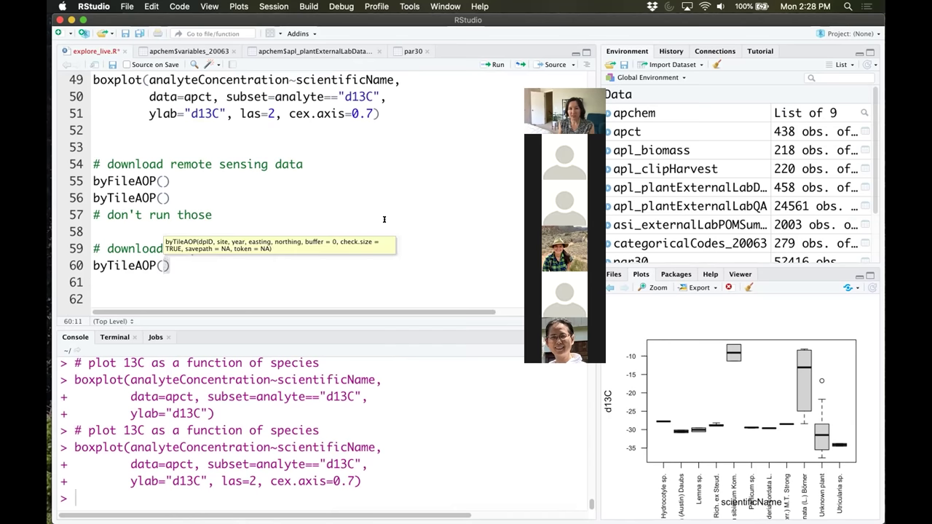
{"action": "type", "text": "dpID"}
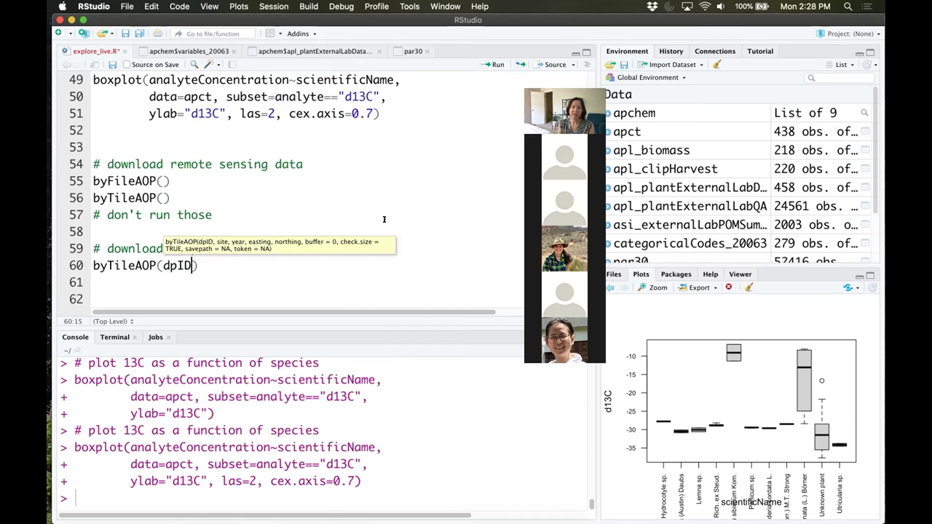
{"action": "type", "text": "="}
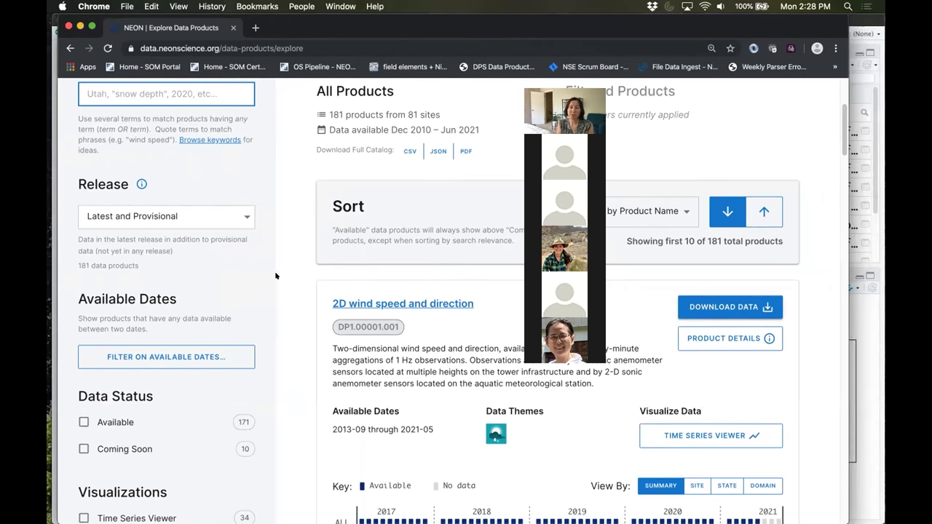
- In Chrome, search NEON's Explore Data Products page for "ecosystem structure" and look up that product's ID
{"action": "scroll", "coordinate": [275, 264], "scroll_direction": "up", "scroll_amount": 1}
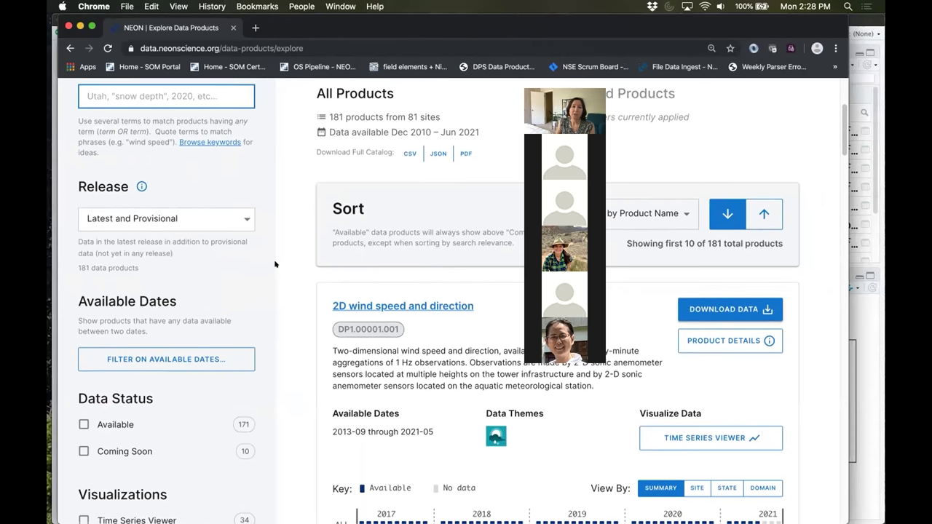
{"action": "scroll", "coordinate": [275, 263], "scroll_direction": "up", "scroll_amount": 3}
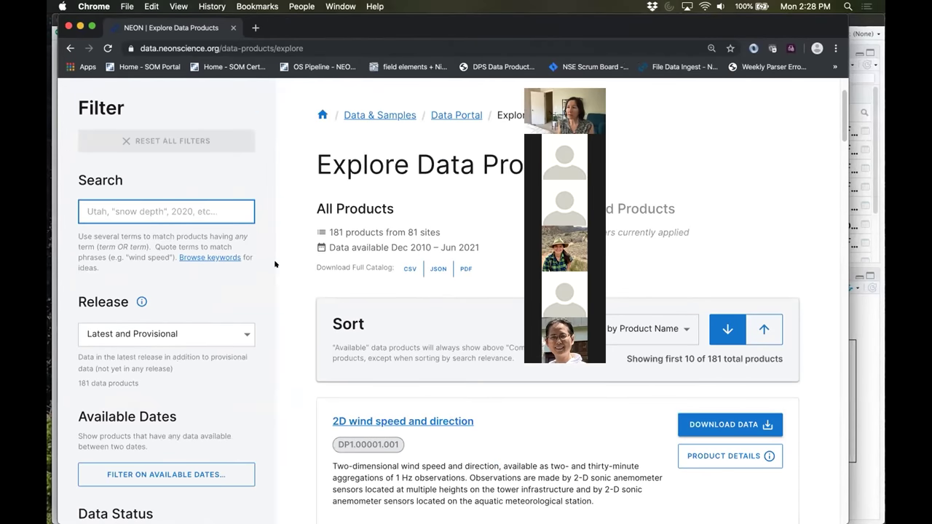
{"action": "type", "text": "eco"}
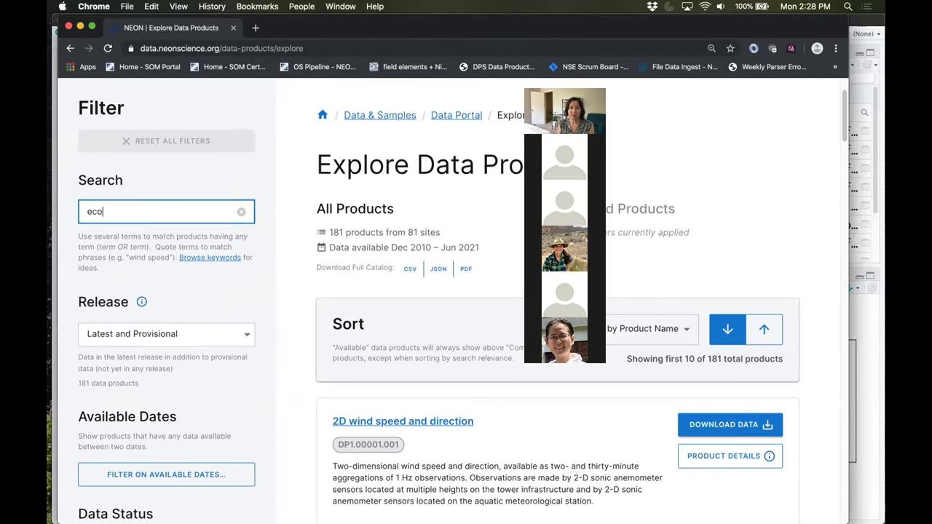
{"action": "type", "text": "system s"}
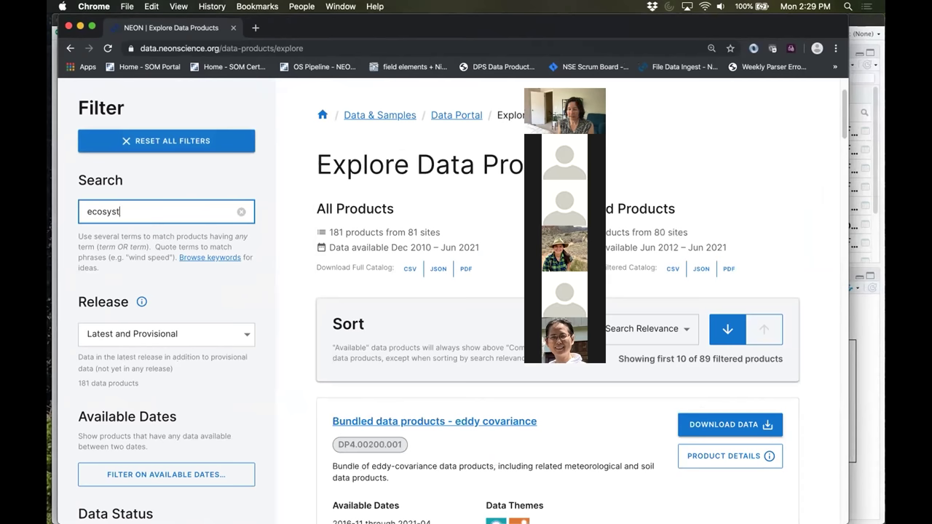
{"action": "type", "text": "uctre"}
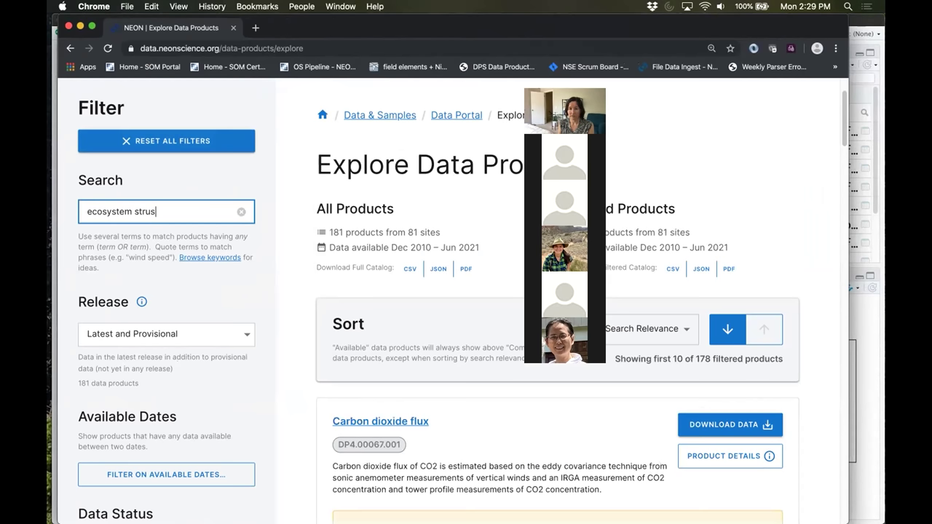
{"action": "key", "text": "BackSpace"}
{"action": "key", "text": "BackSpace"}
{"action": "type", "text": "ure"}
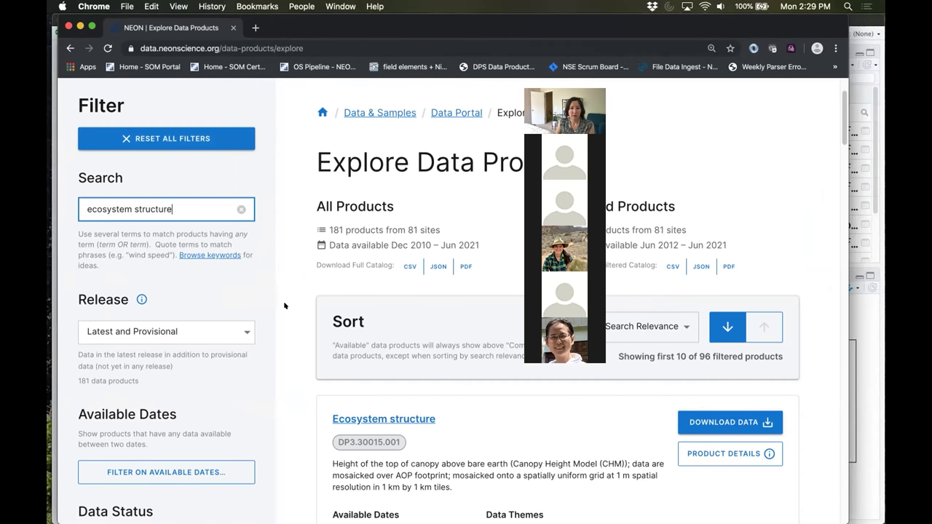
{"action": "scroll", "coordinate": [280, 263], "scroll_direction": "down", "scroll_amount": 4}
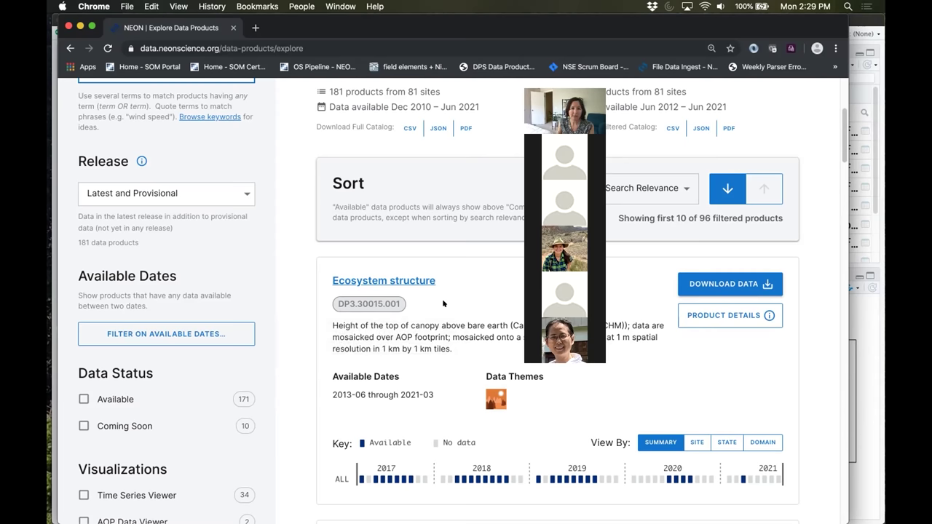
- Return to RStudio and set dpID to "DP3.30015.001" in the new byTileAOP call, followed by a comma
{"action": "key", "text": "super+Tab"}
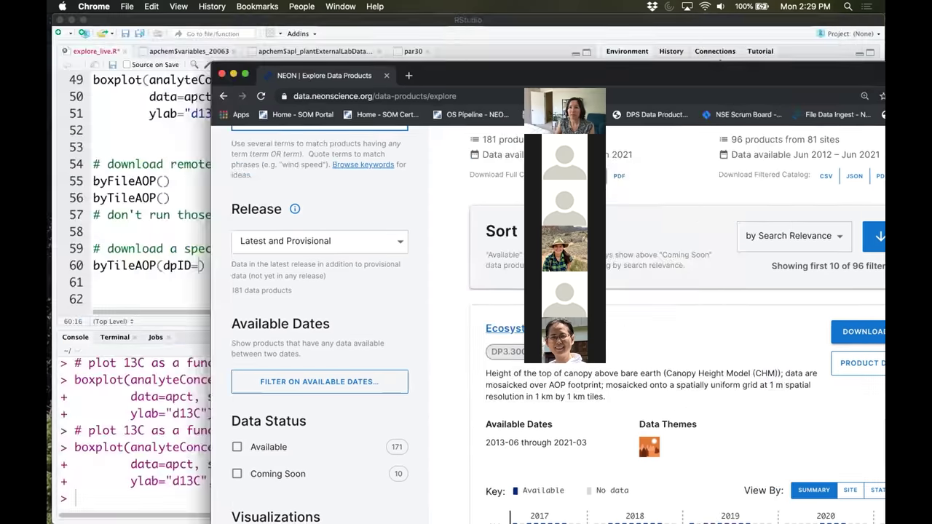
{"action": "left_click", "coordinate": [193, 261]}
{"action": "type", "text": "\"DP3."}
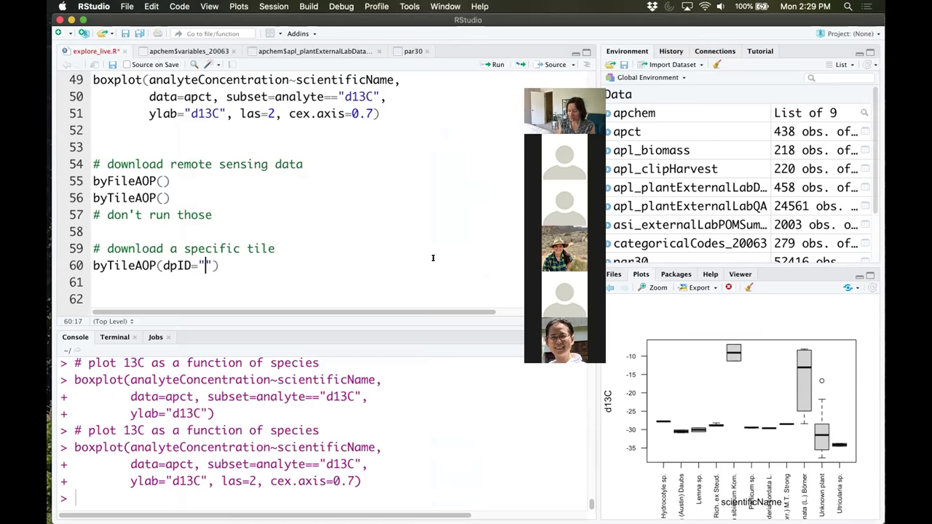
{"action": "type", "text": "30015"}
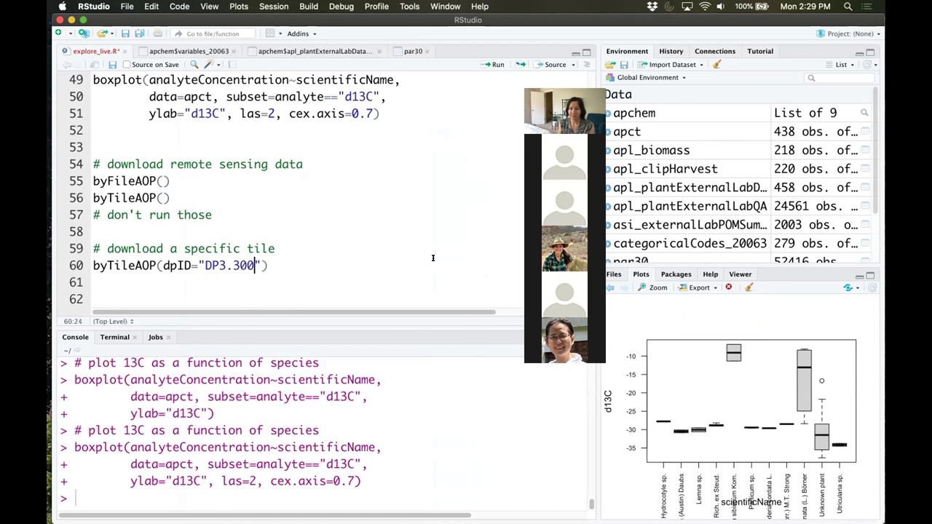
{"action": "type", "text": ".001"}
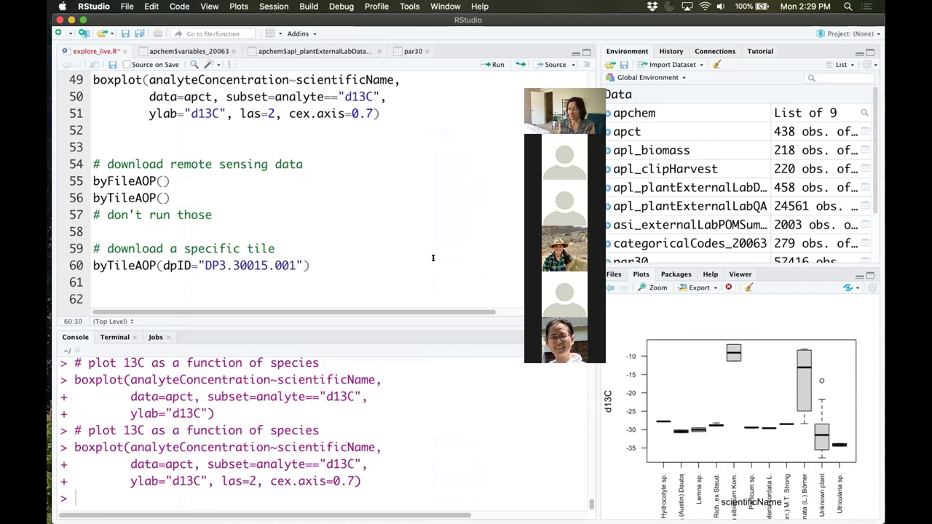
{"action": "type", "text": "\","}
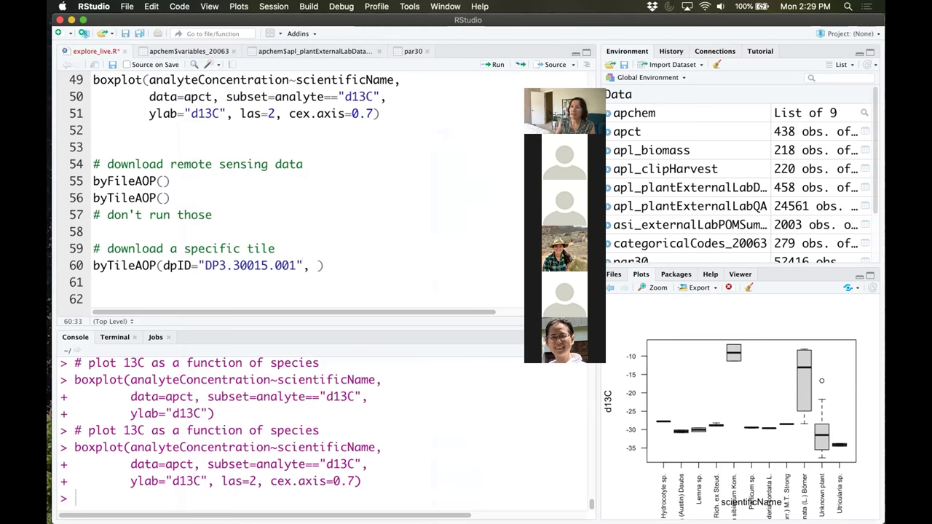
- Add the argument site="WREF" after the product ID in the byTileAOP call, followed by a comma
{"action": "left_click", "coordinate": [318, 266]}
{"action": "type", "text": "site=\"WREF"}
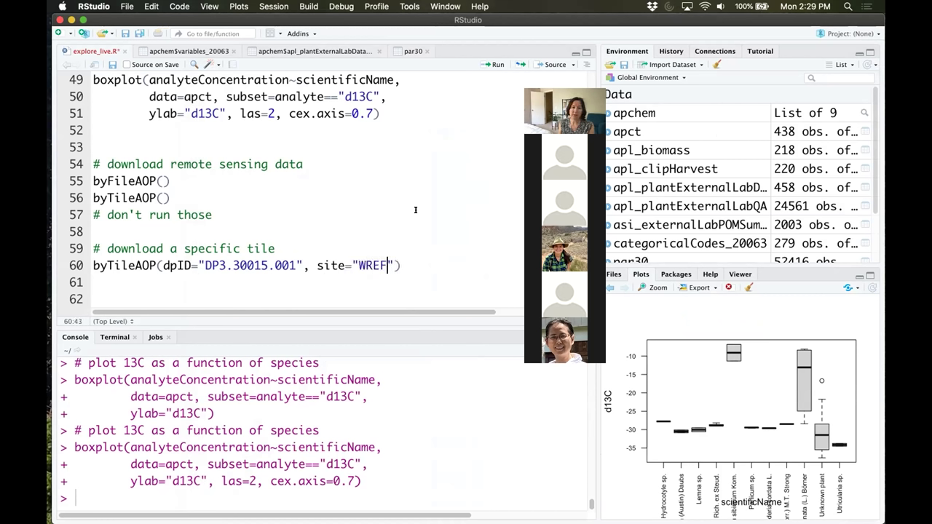
{"action": "type", "text": "\""}
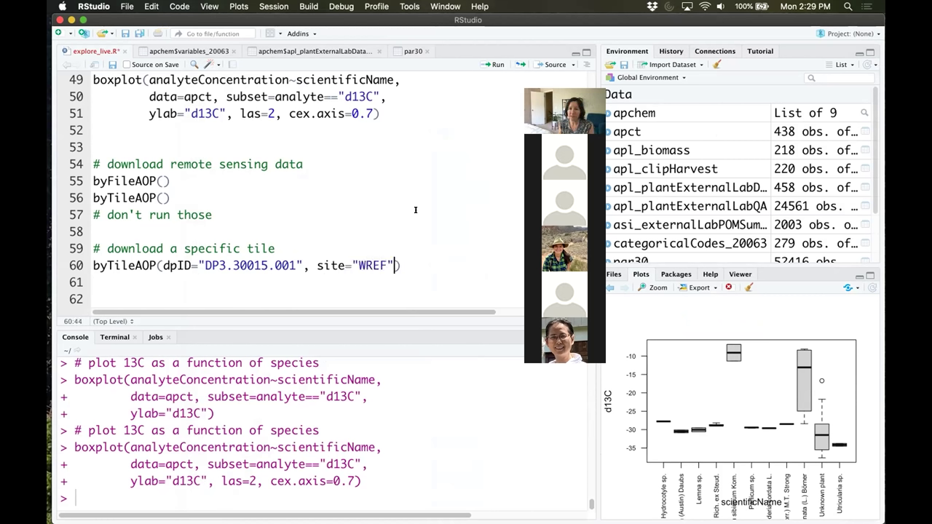
{"action": "type", "text": ","}
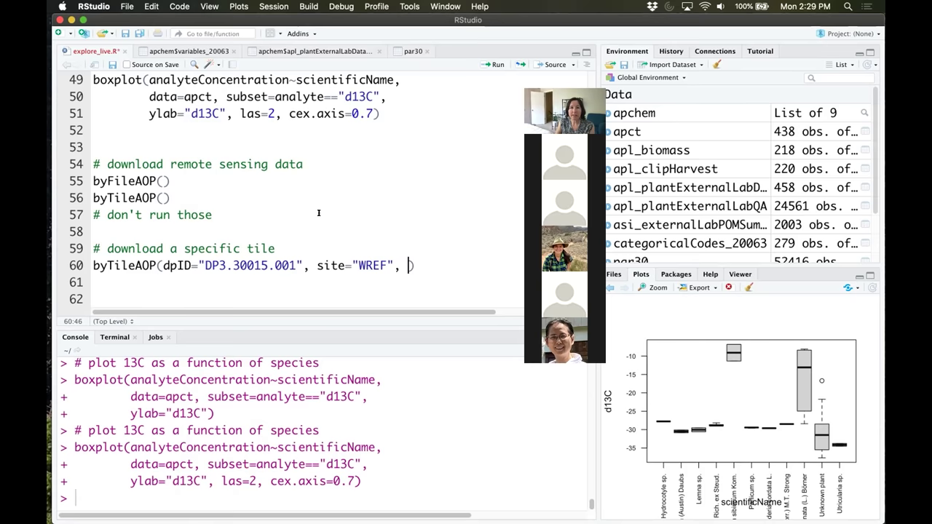
- Check the earlier loadByProduct calls, add year=2017 after the site argument, and continue the byTileAOP call on a new line
{"action": "scroll", "coordinate": [318, 212], "scroll_direction": "up", "scroll_amount": 10}
{"action": "scroll", "coordinate": [266, 216], "scroll_direction": "up", "scroll_amount": 2}
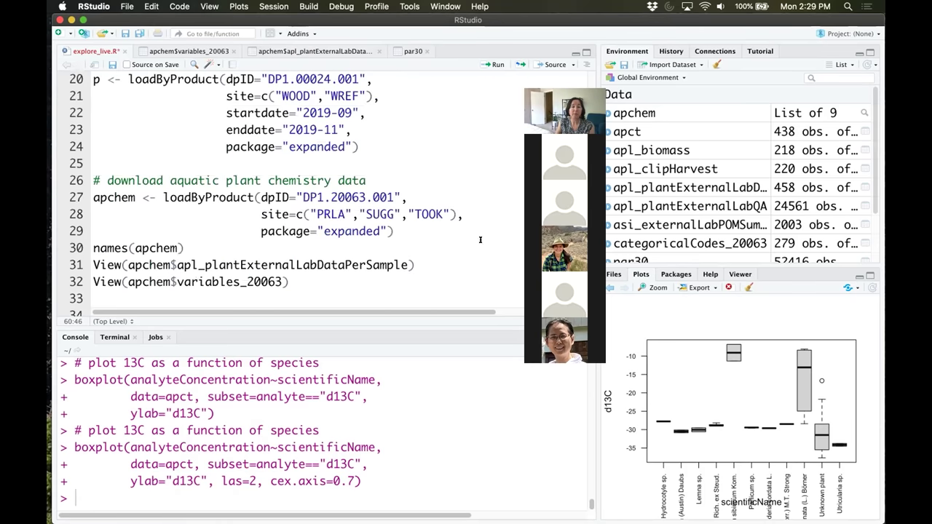
{"action": "scroll", "coordinate": [480, 240], "scroll_direction": "down", "scroll_amount": 12}
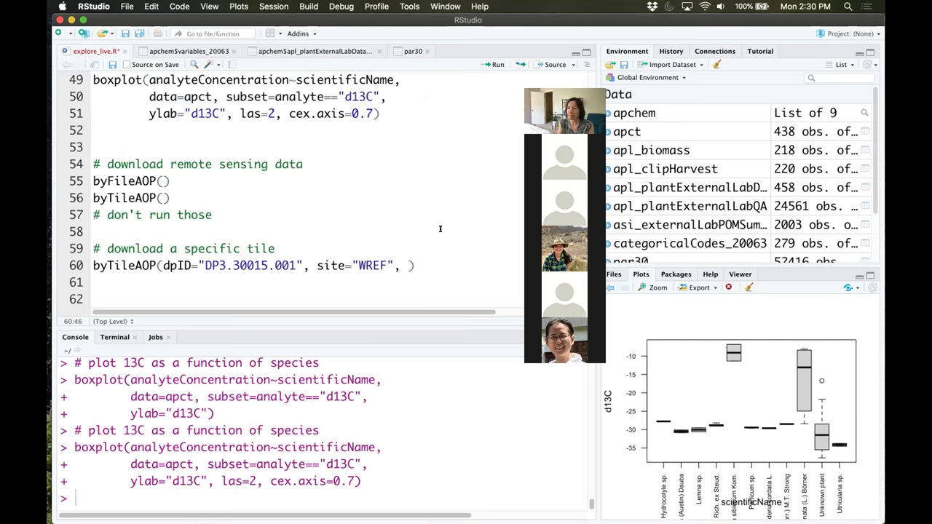
{"action": "type", "text": "year="}
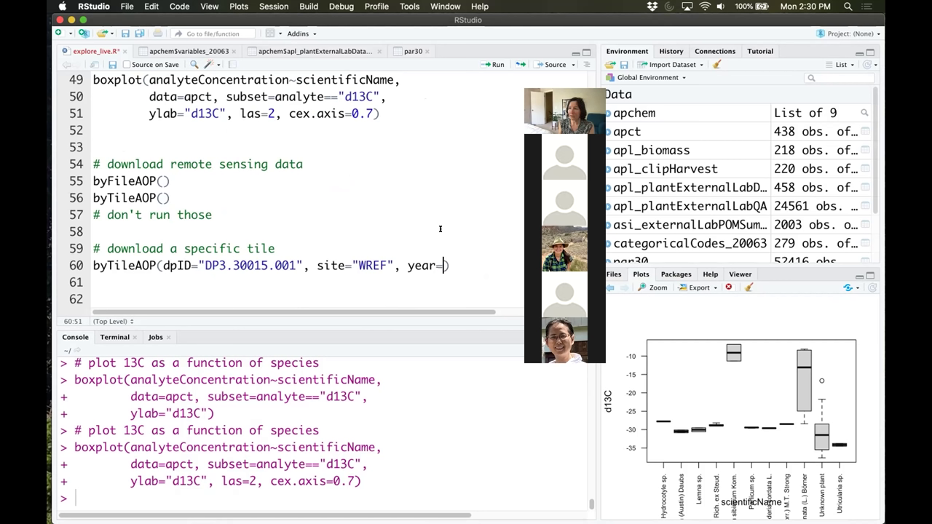
{"action": "type", "text": "2017"}
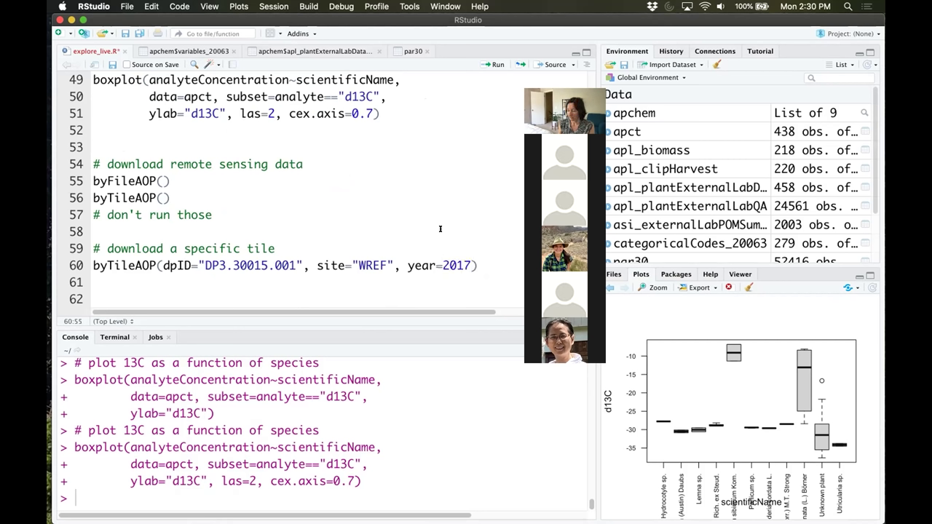
{"action": "type", "text": ","}
{"action": "key", "text": "Return"}
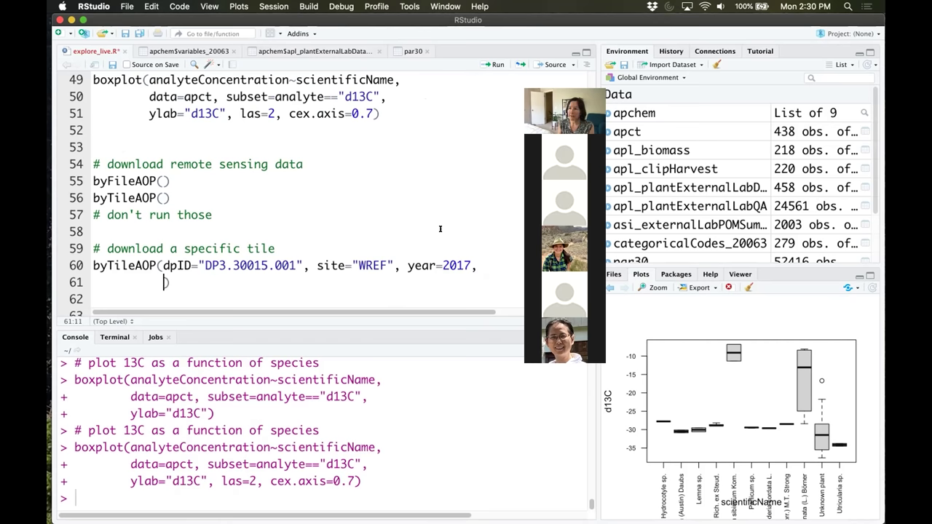
- Add the arguments easting=580000 and northing=5075000 to the second line of the byTileAOP call, followed by a comma
{"action": "type", "text": "easting"}
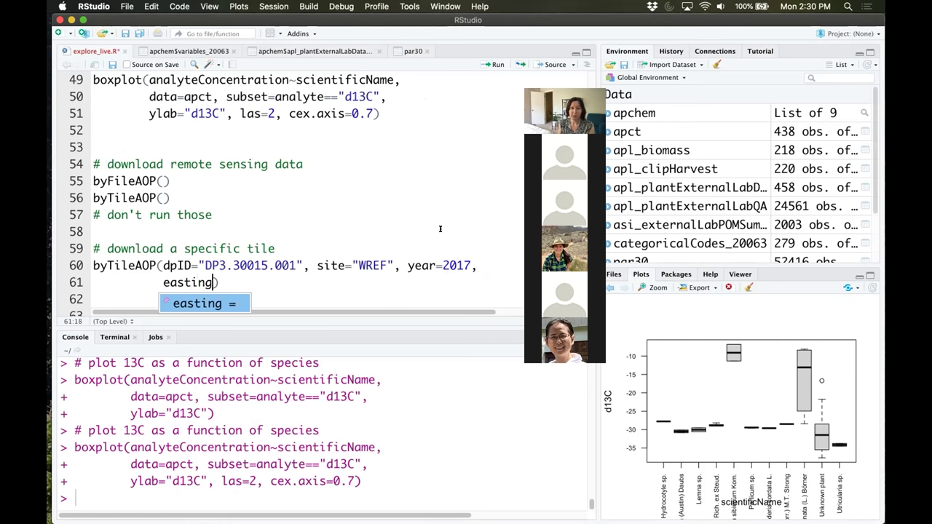
{"action": "type", "text": "="}
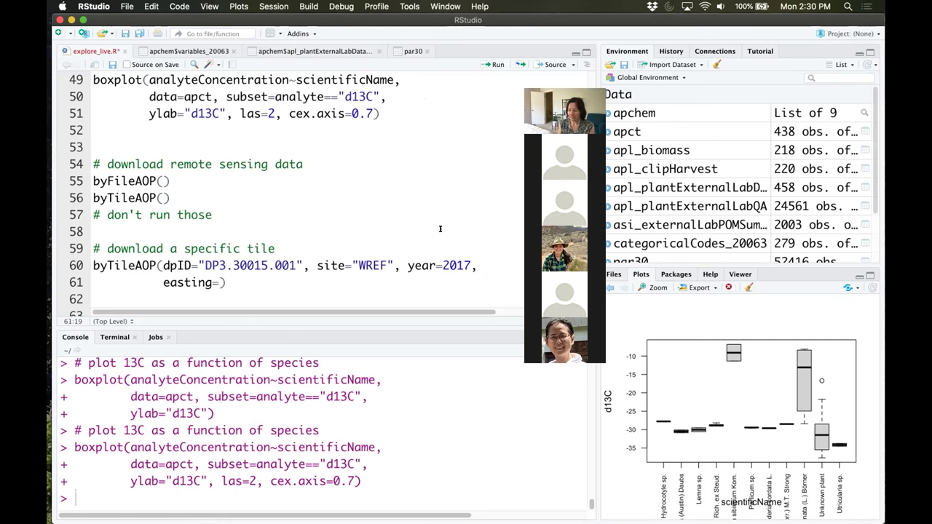
{"action": "type", "text": "580"}
{"action": "type", "text": "000"}
{"action": "type", "text": ", "}
{"action": "type", "text": "northing"}
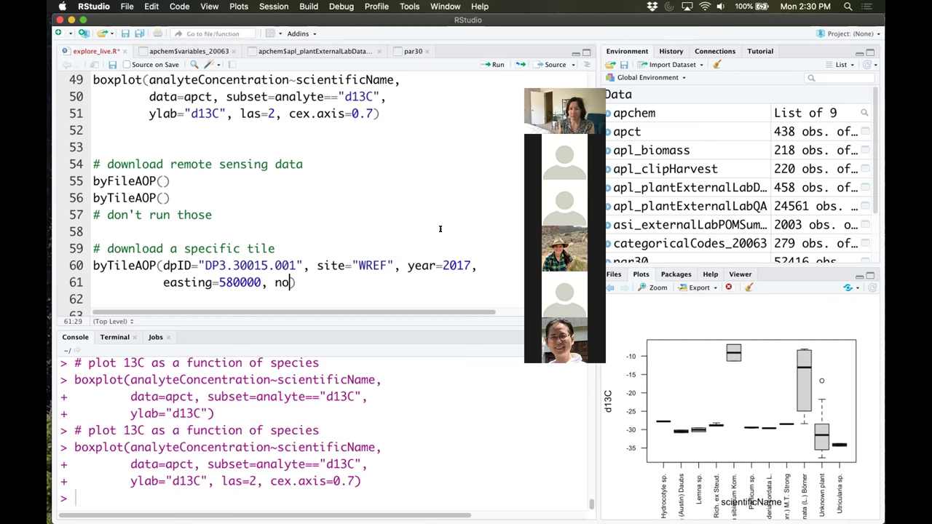
{"action": "type", "text": "=507"}
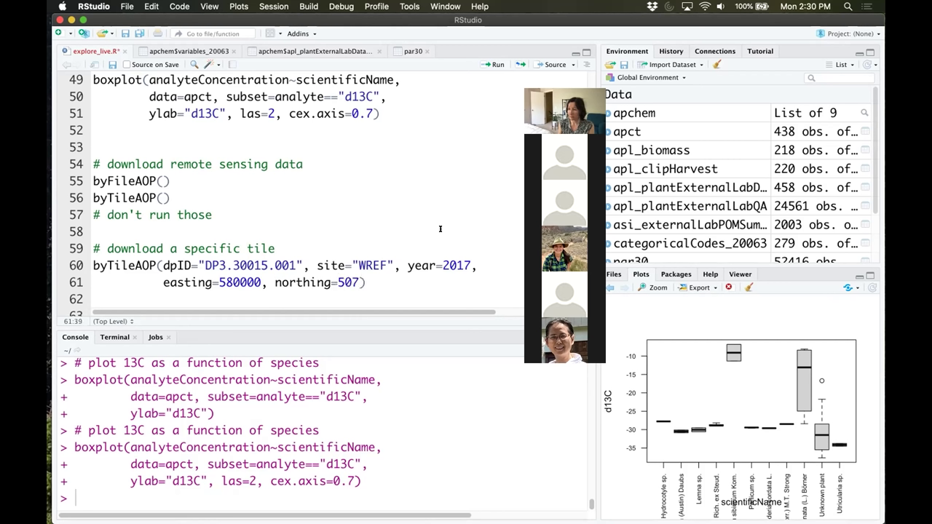
{"action": "type", "text": "5000,"}
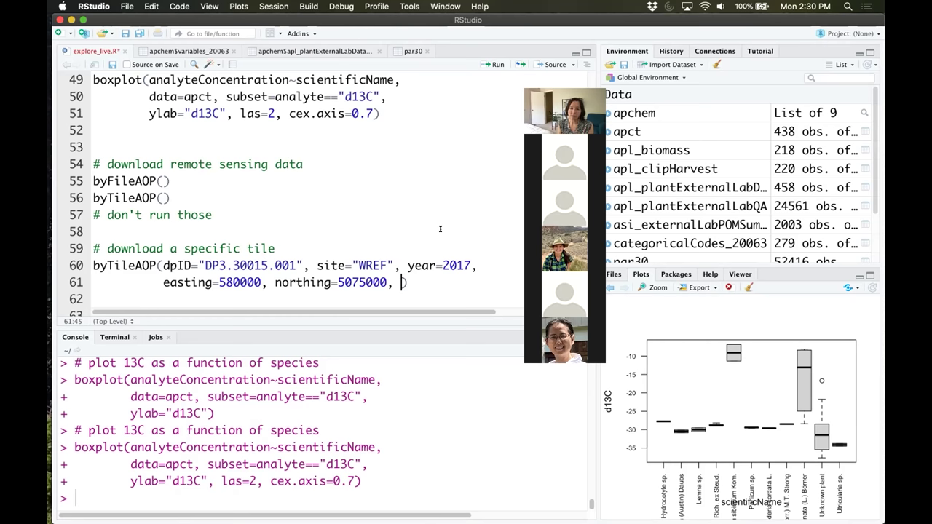
- Add an empty savepath= argument after the northing value and move it onto its own line of the byTileAOP call
{"action": "type", "text": "savepath"}
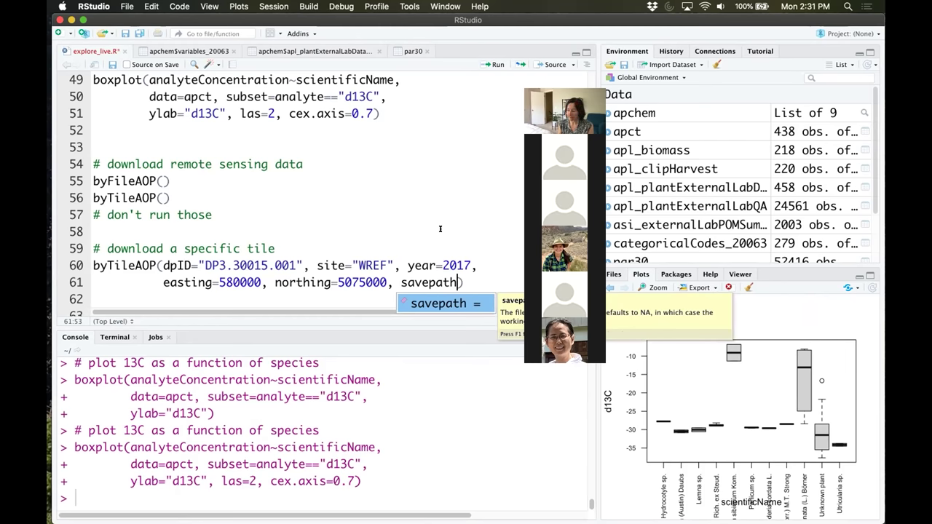
{"action": "type", "text": "="}
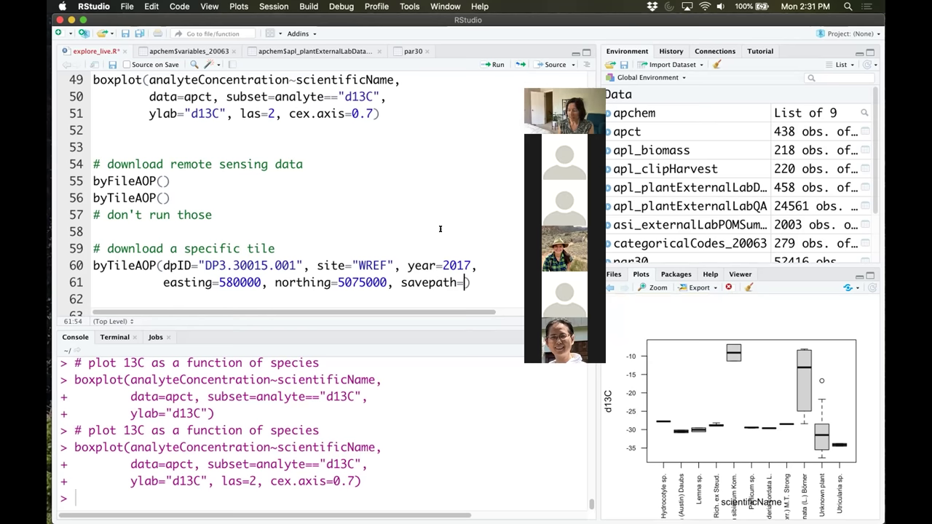
{"action": "key", "text": "Left"}
{"action": "key", "text": "Left"}
{"action": "key", "text": "Left"}
{"action": "key", "text": "Left"}
{"action": "key", "text": "Left"}
{"action": "key", "text": "Left"}
{"action": "key", "text": "Left"}
{"action": "key", "text": "Left"}
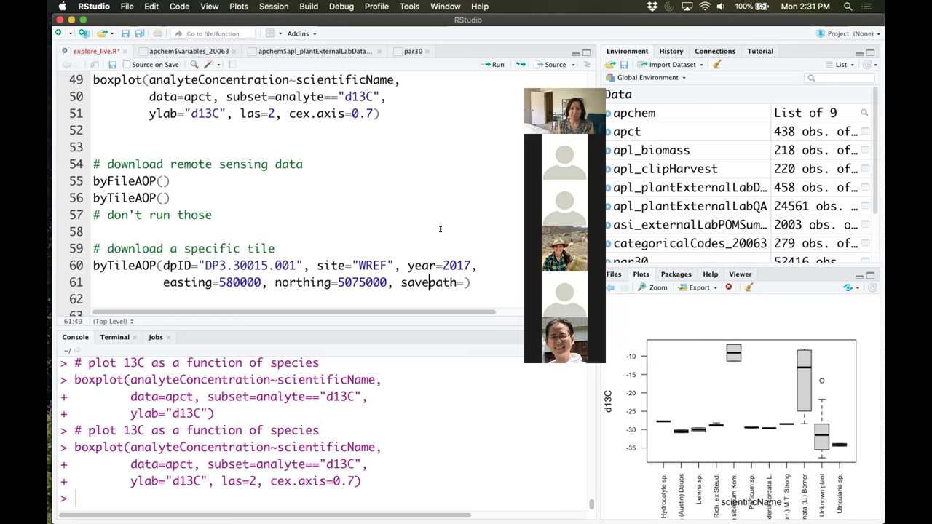
{"action": "key", "text": "Left"}
{"action": "key", "text": "Return"}
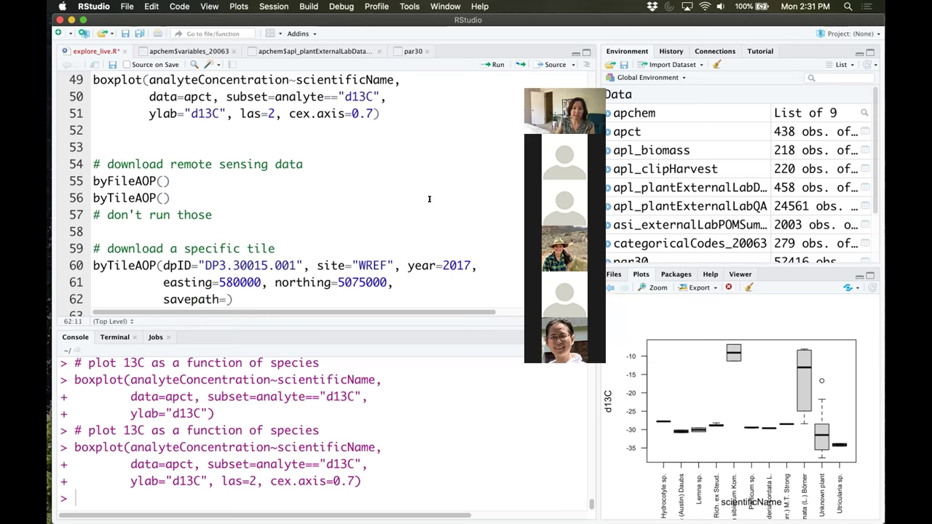
- Set savepath to the quoted path of the user's Desktop folder, under /Users
{"action": "key", "text": "End"}
{"action": "key", "text": "Left"}
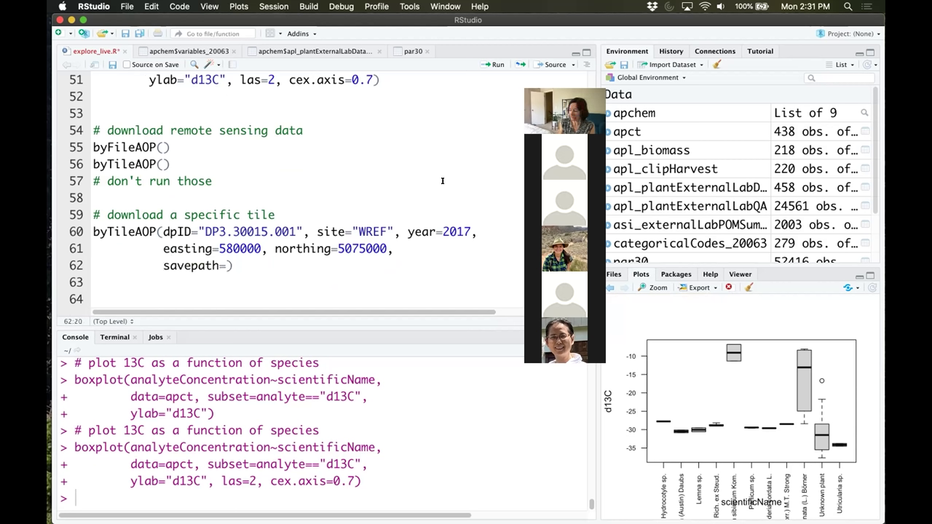
{"action": "type", "text": "\""}
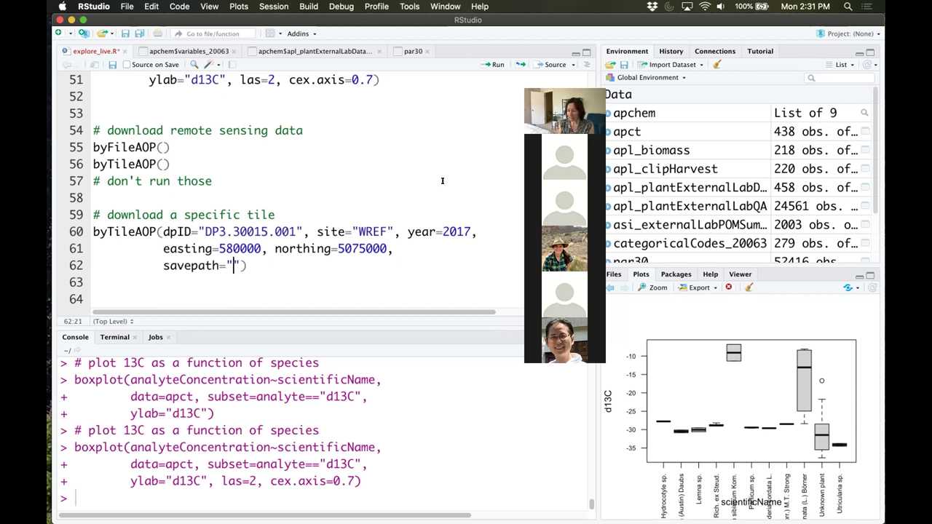
{"action": "type", "text": "/User"}
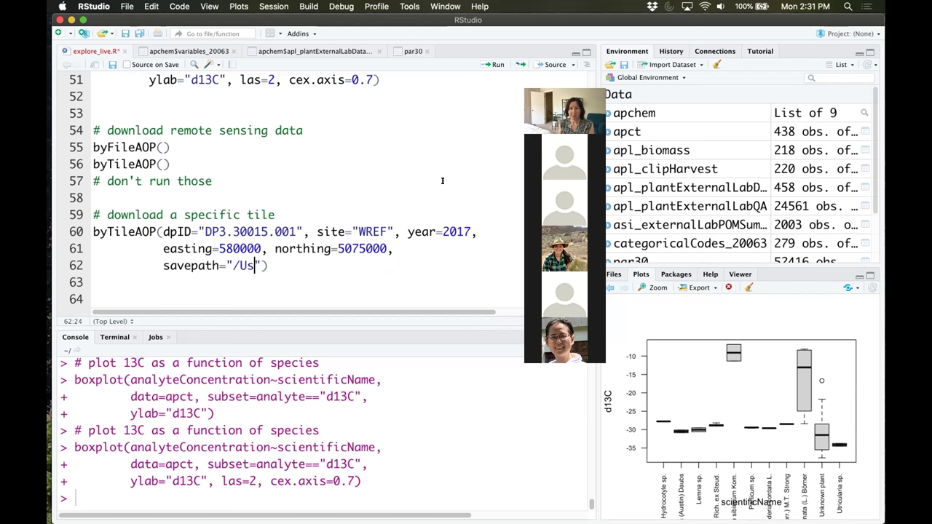
{"action": "type", "text": "s/clunch/"}
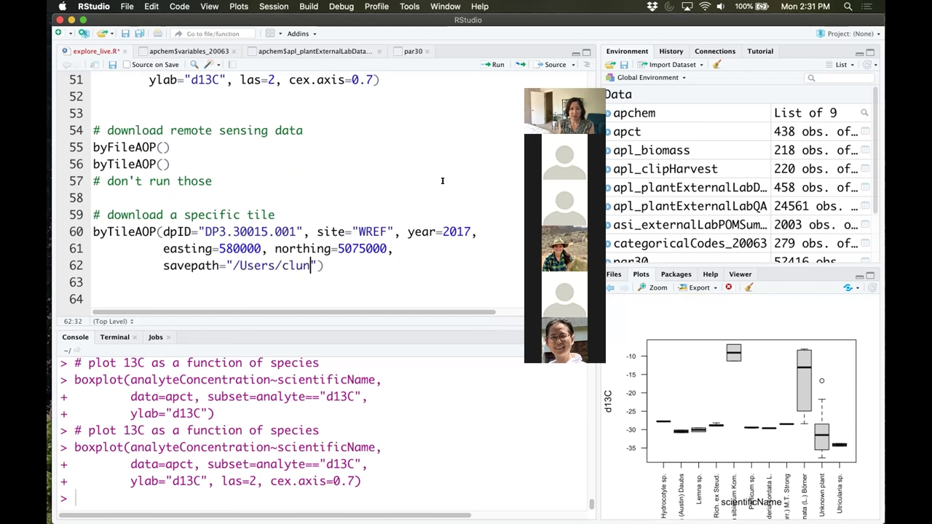
{"action": "type", "text": "Desktop"}
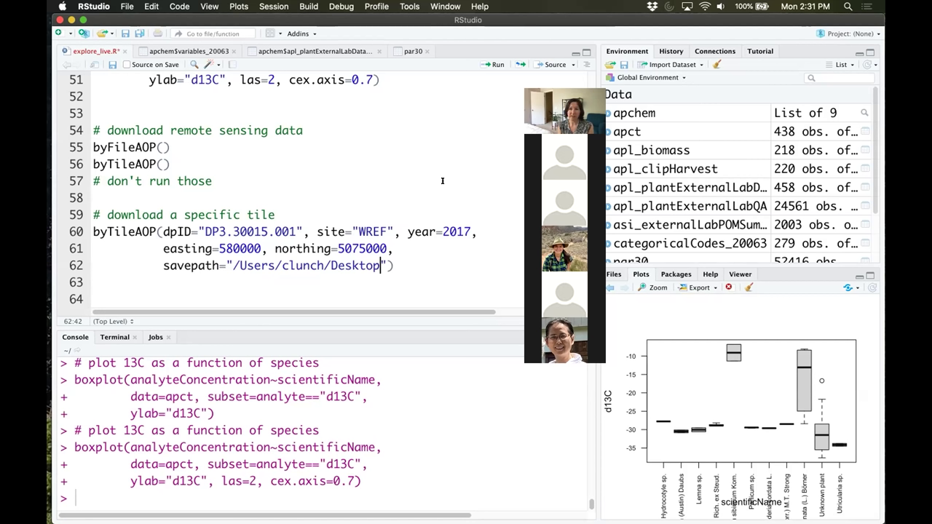
- Run the byTileAOP call, widen the console to read the whole prompt, and answer y to proceed with the download
{"action": "key", "text": "super+Return"}
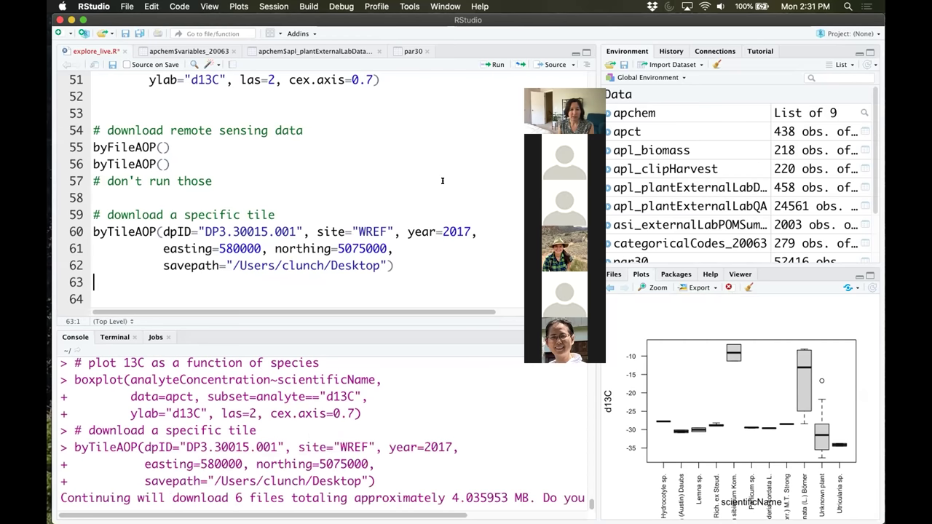
{"action": "left_click_drag", "start_coordinate": [606, 234], "coordinate": [761, 230]}
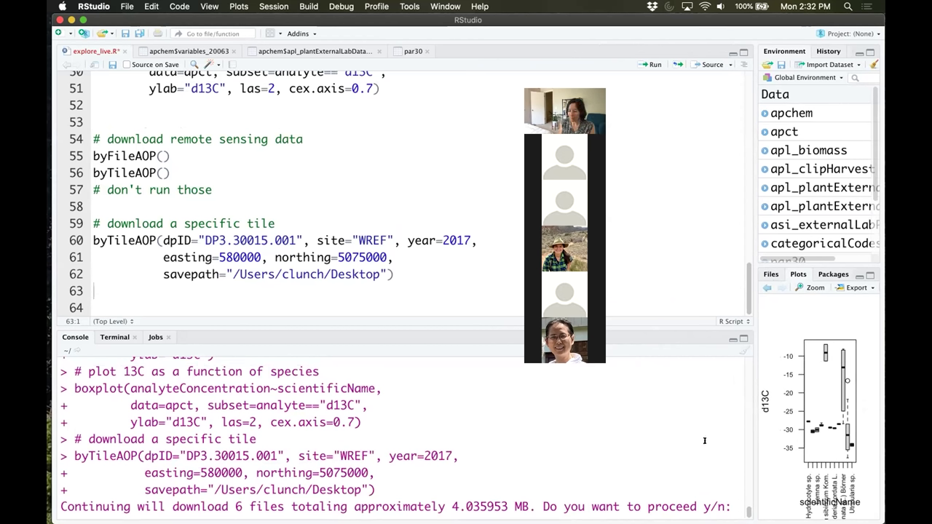
{"action": "type", "text": "y"}
{"action": "key", "text": "Return"}
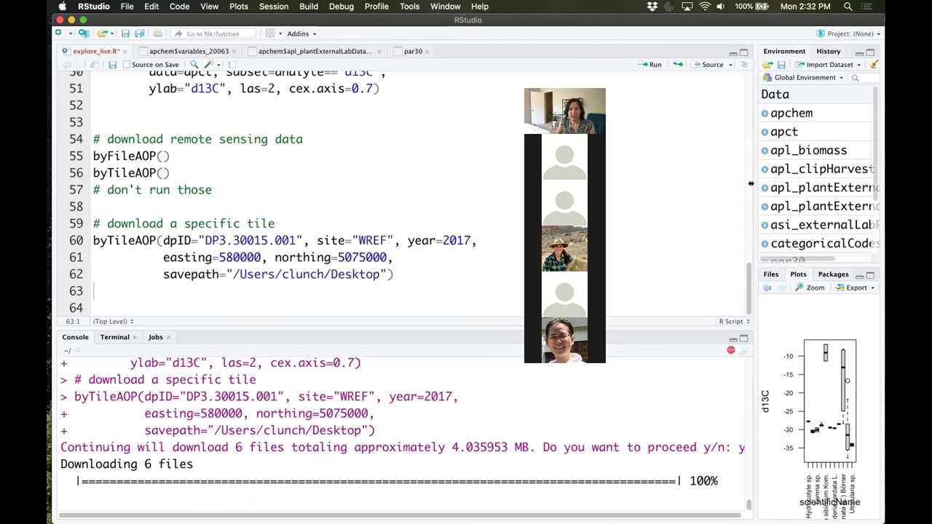
- Enlarge the console and review the list of downloaded files and their save locations
{"action": "left_click_drag", "start_coordinate": [747, 186], "coordinate": [759, 186]}
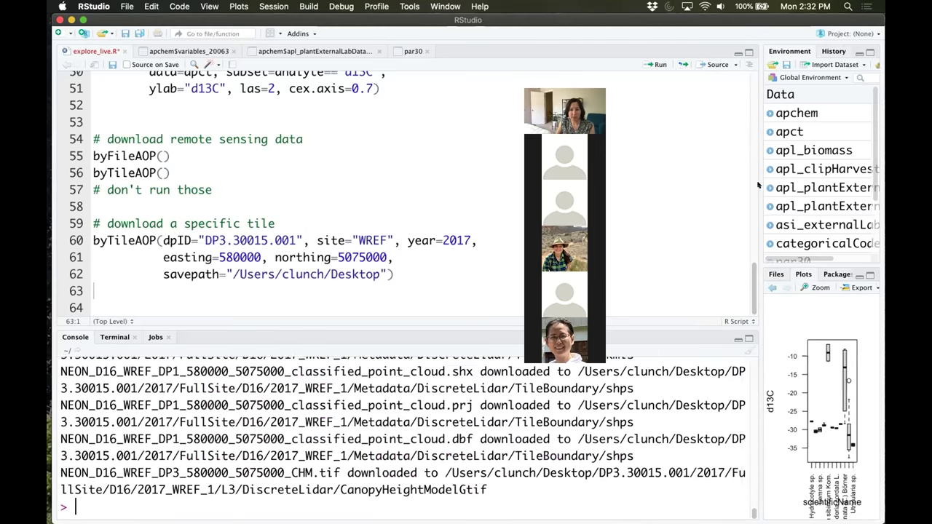
{"action": "scroll", "coordinate": [469, 434], "scroll_direction": "up", "scroll_amount": 4}
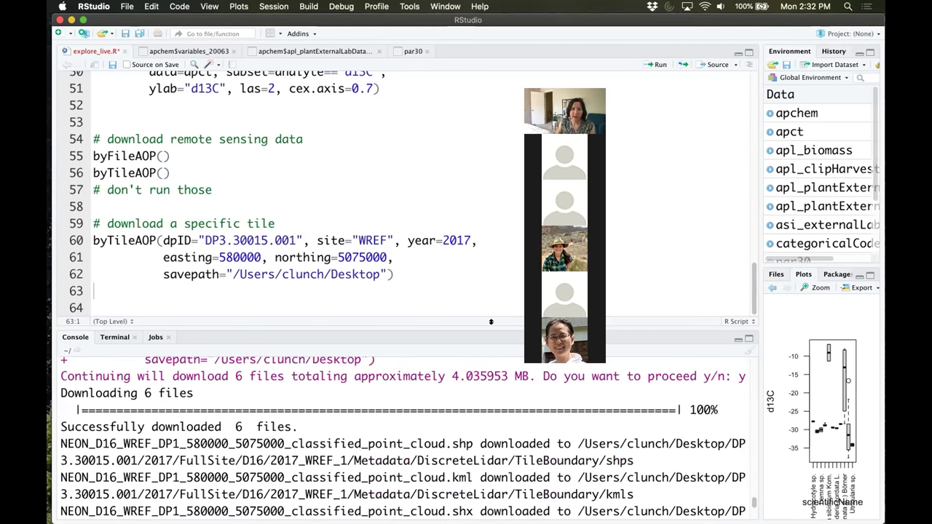
{"action": "left_click_drag", "start_coordinate": [488, 322], "coordinate": [497, 272]}
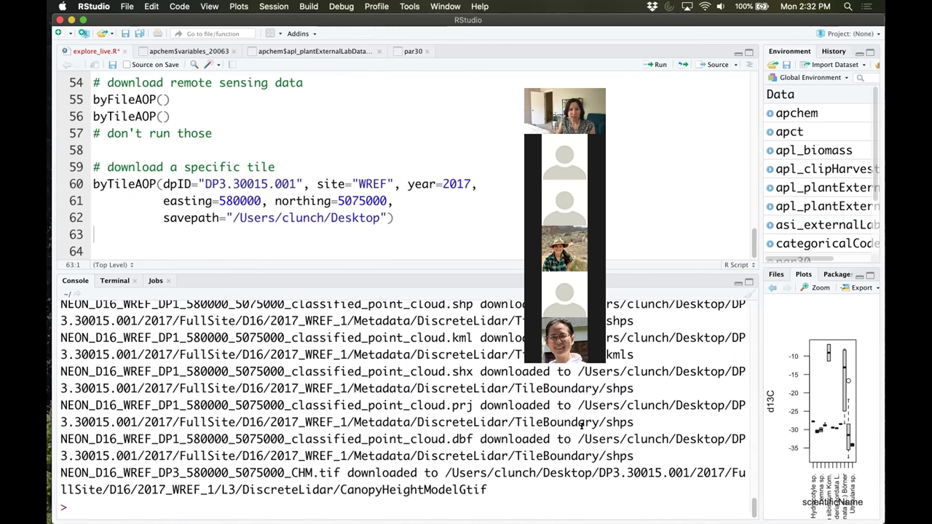
{"action": "scroll", "coordinate": [581, 426], "scroll_direction": "up", "scroll_amount": 3}
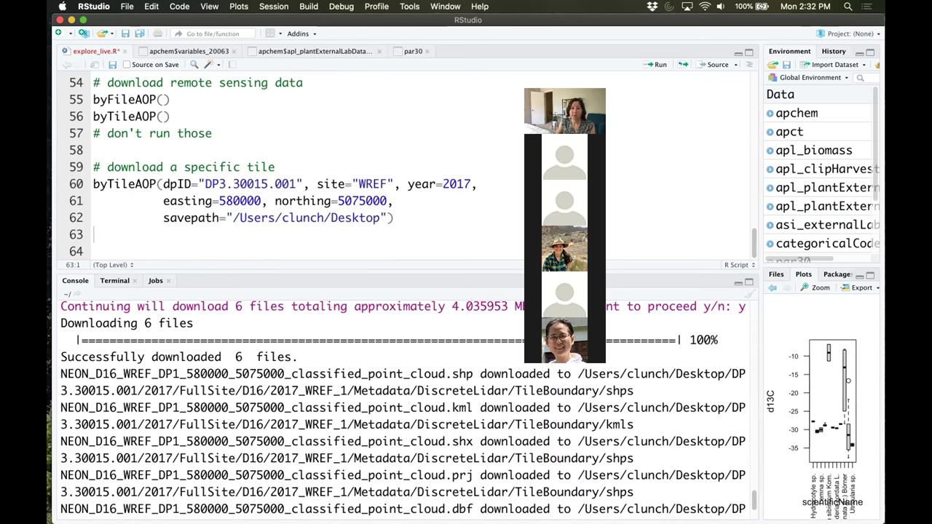
- Switch to Finder and open the downloaded DP3.30015.001 folder on the Desktop
{"action": "key", "text": "super+Tab"}
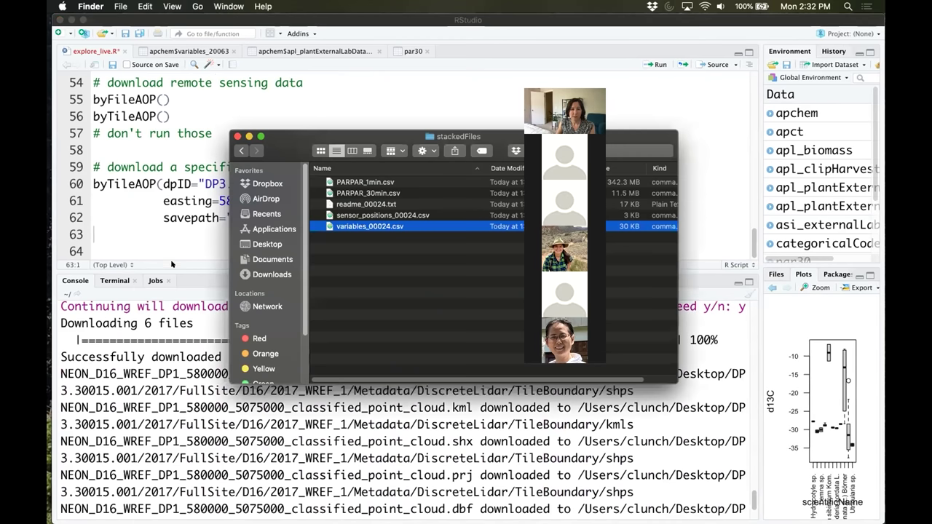
{"action": "left_click", "coordinate": [255, 242]}
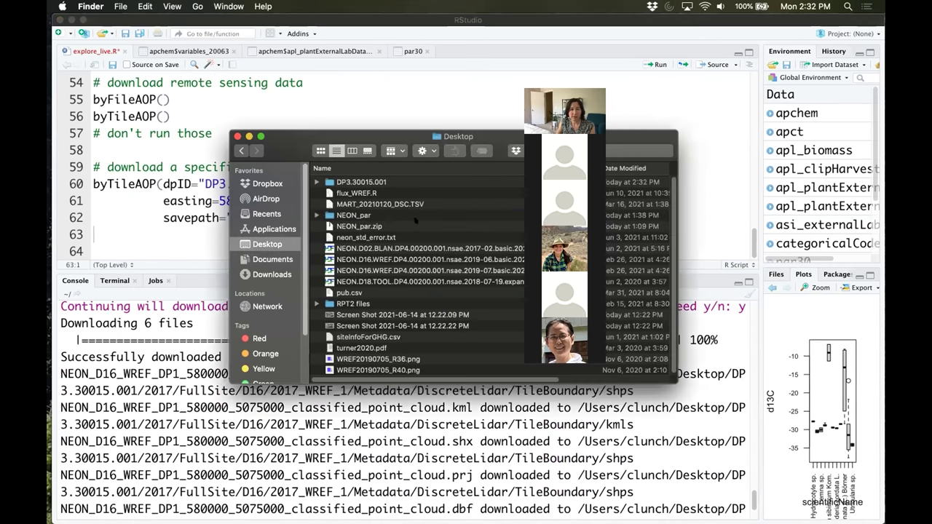
{"action": "left_click", "coordinate": [350, 183]}
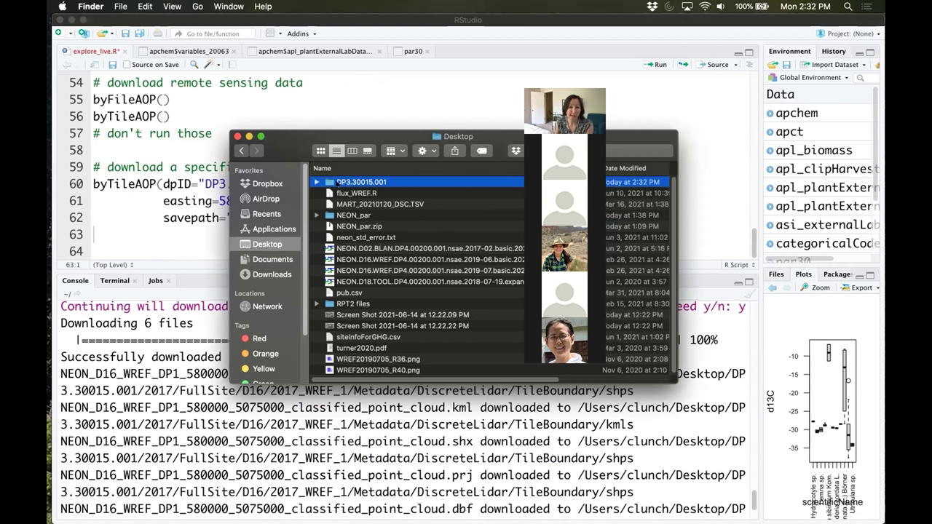
{"action": "double_click", "coordinate": [360, 183]}
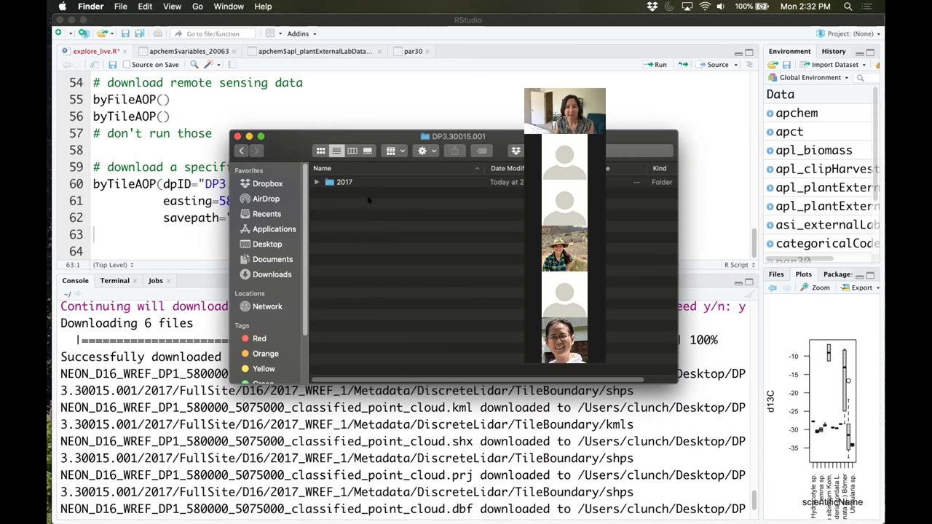
- Browse through 2017, FullSite, D16, 2017_WREF_1, L3 and DiscreteLidar to CanopyHeightModelGtif, and select the CHM .tif file there
{"action": "double_click", "coordinate": [349, 187]}
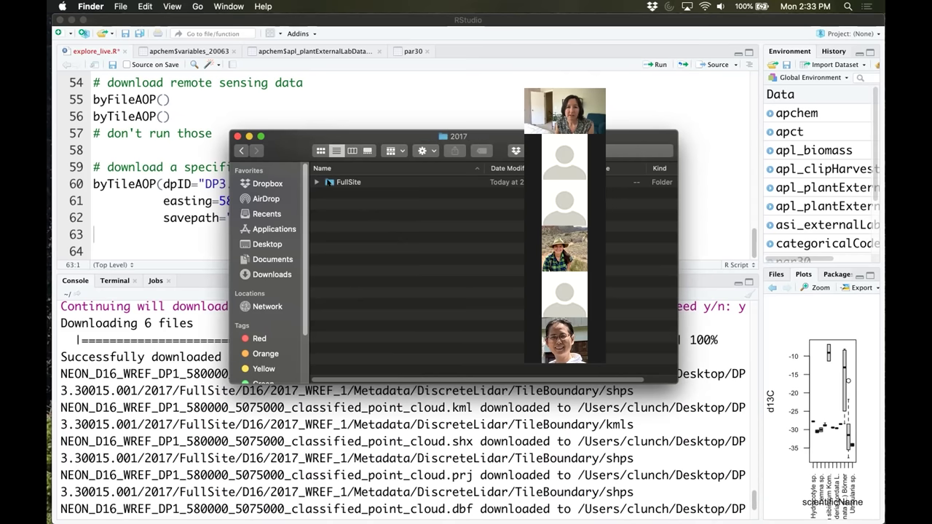
{"action": "double_click", "coordinate": [348, 183]}
{"action": "double_click", "coordinate": [342, 182]}
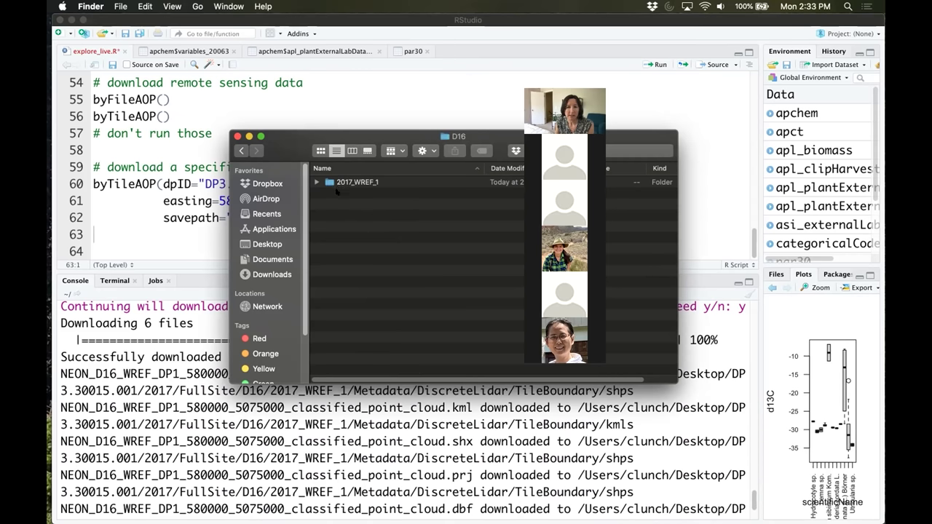
{"action": "double_click", "coordinate": [350, 182]}
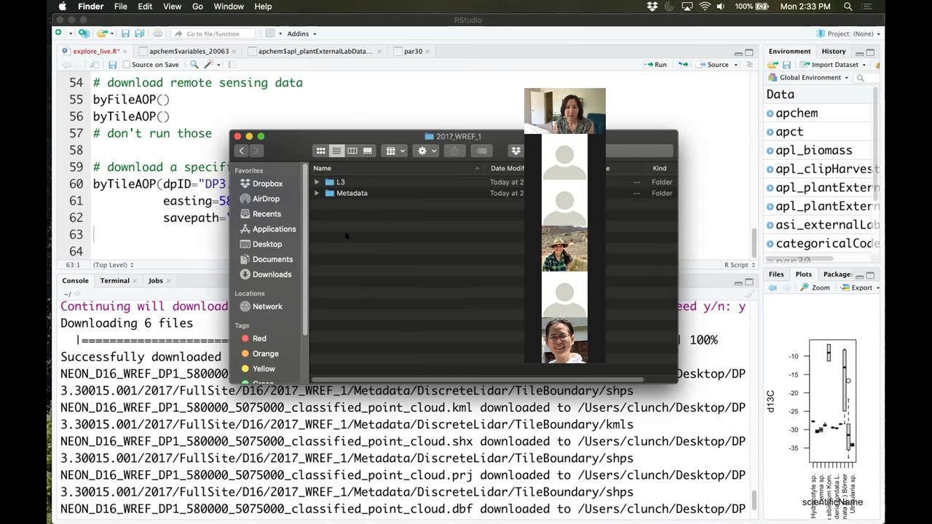
{"action": "double_click", "coordinate": [343, 182]}
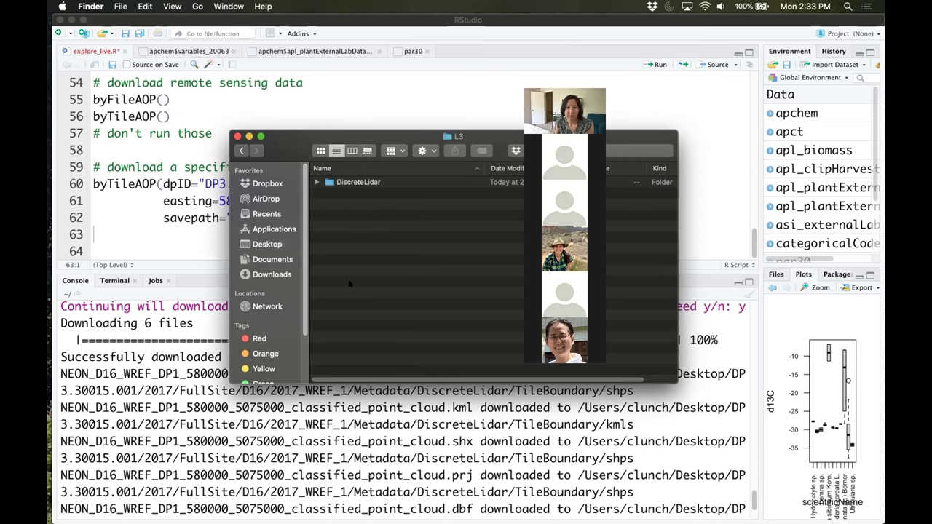
{"action": "double_click", "coordinate": [329, 182]}
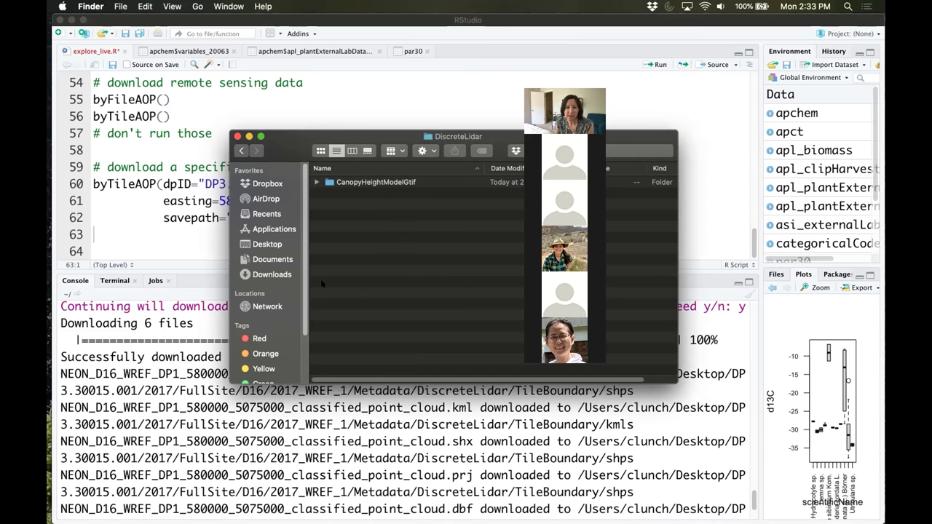
{"action": "double_click", "coordinate": [335, 182]}
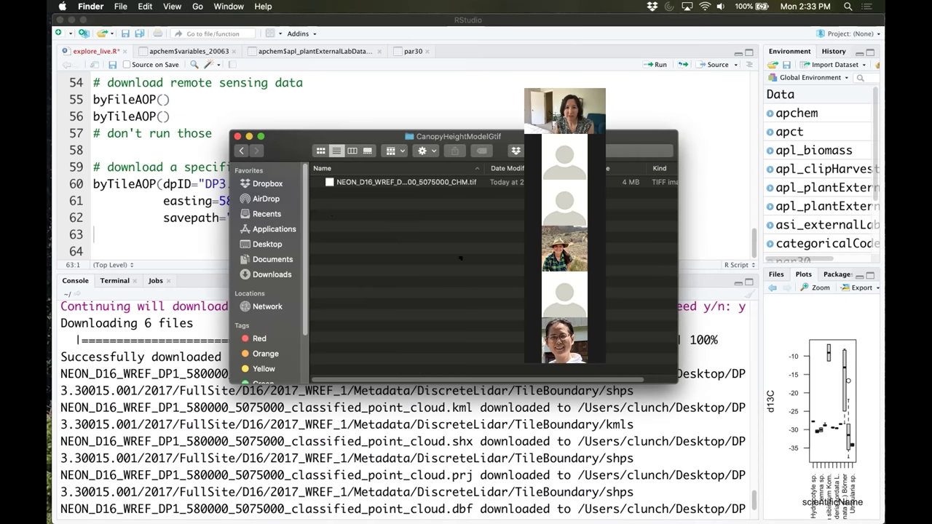
{"action": "left_click", "coordinate": [402, 182]}
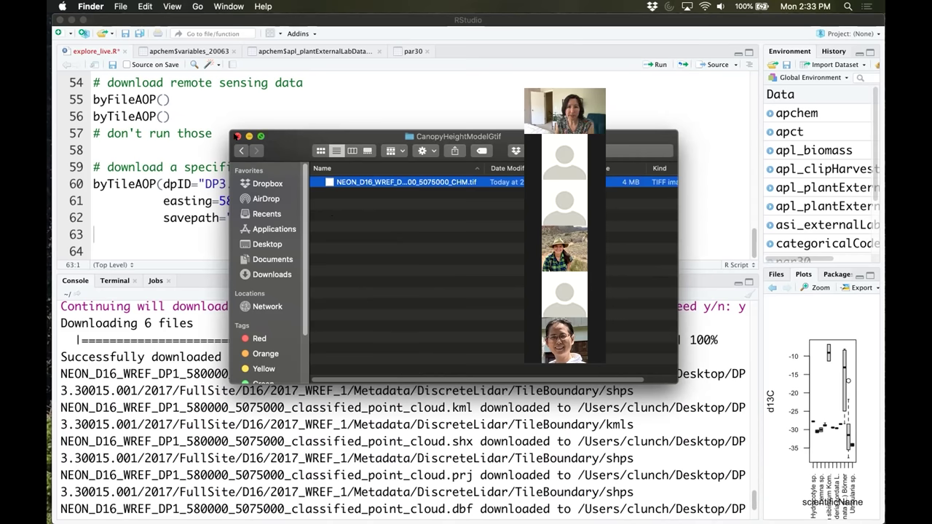
- Close the Finder window, return to RStudio and place the cursor on empty line 63 of the script
{"action": "left_click", "coordinate": [237, 136]}
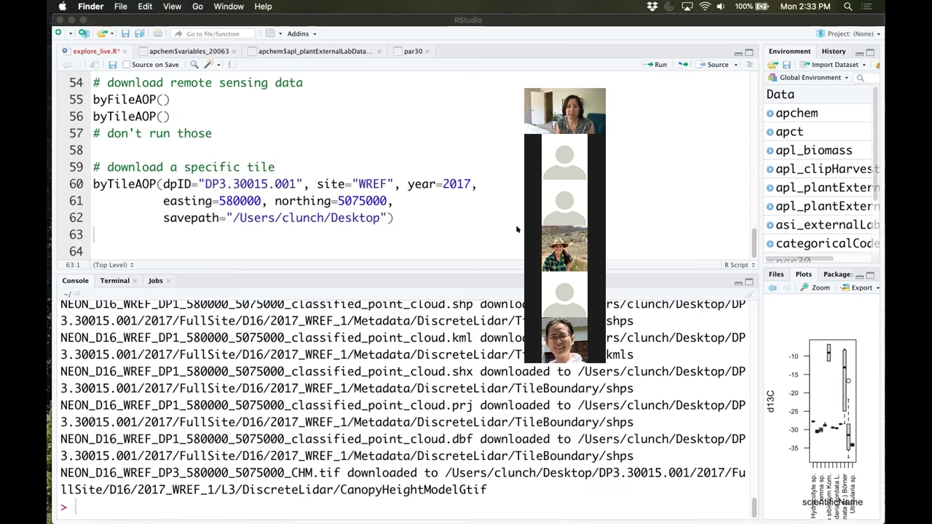
{"action": "left_click", "coordinate": [496, 498]}
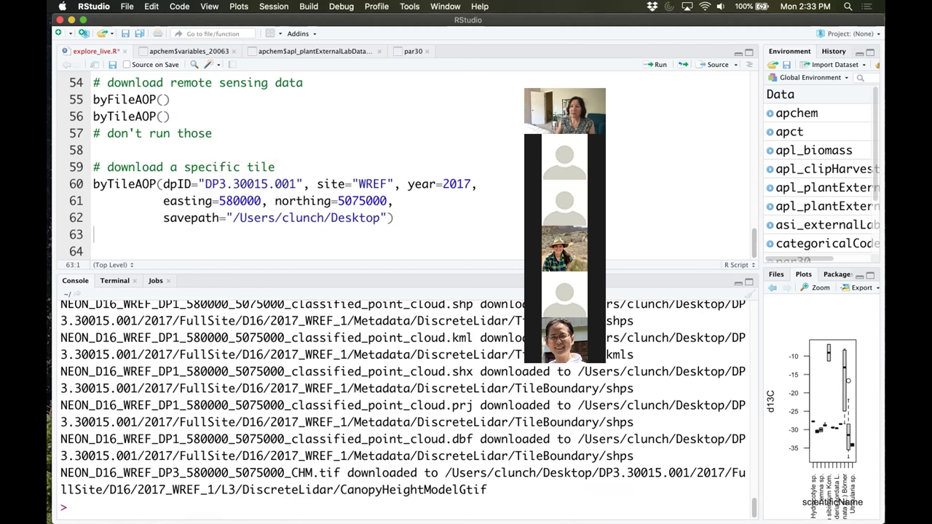
{"action": "left_click", "coordinate": [320, 234]}
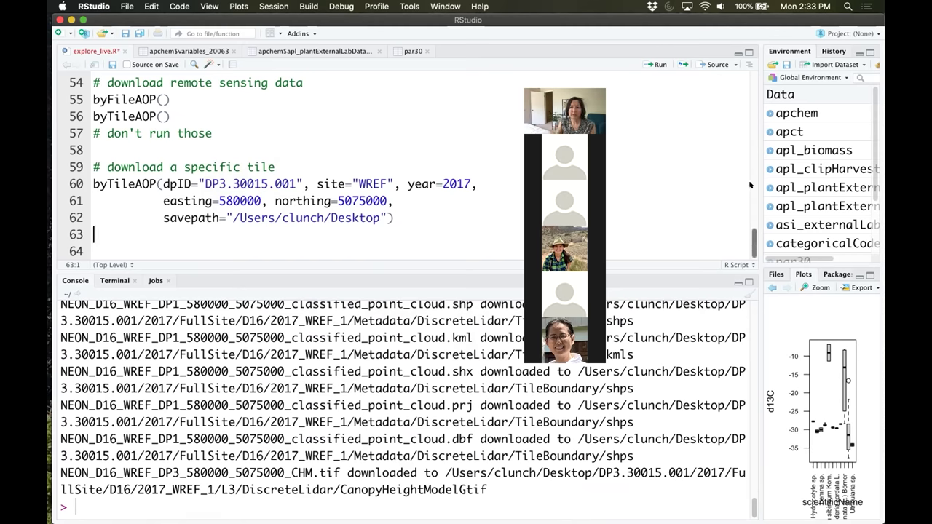
- Add the comment "# load downloaded tile into R" on line 63 of the script, leaving blank lines below it
{"action": "scroll", "coordinate": [751, 186], "scroll_direction": "up", "scroll_amount": 15}
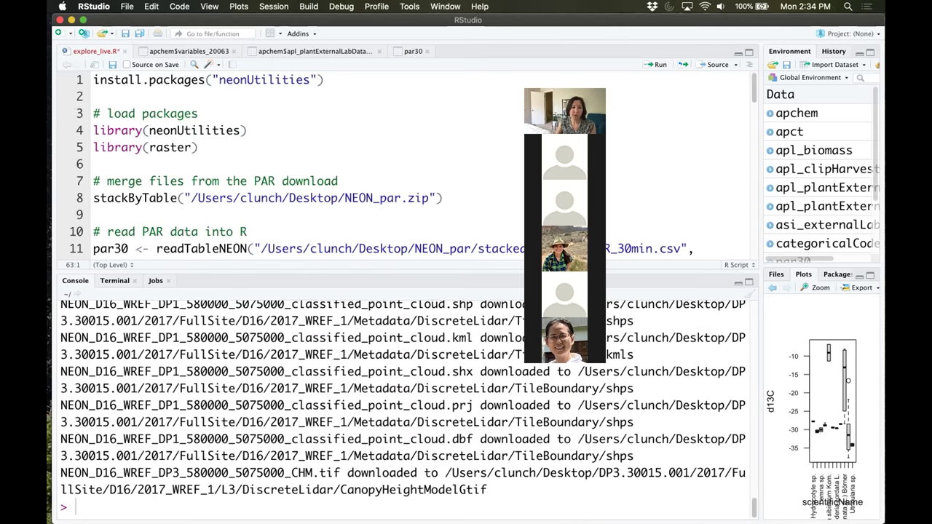
{"action": "left_click_drag", "start_coordinate": [755, 88], "coordinate": [754, 244]}
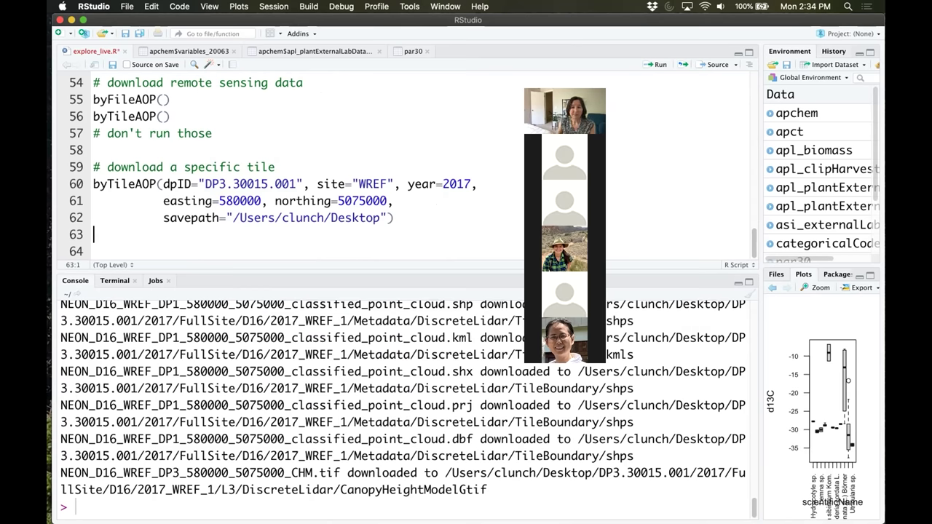
{"action": "key", "text": "Return"}
{"action": "key", "text": "Return"}
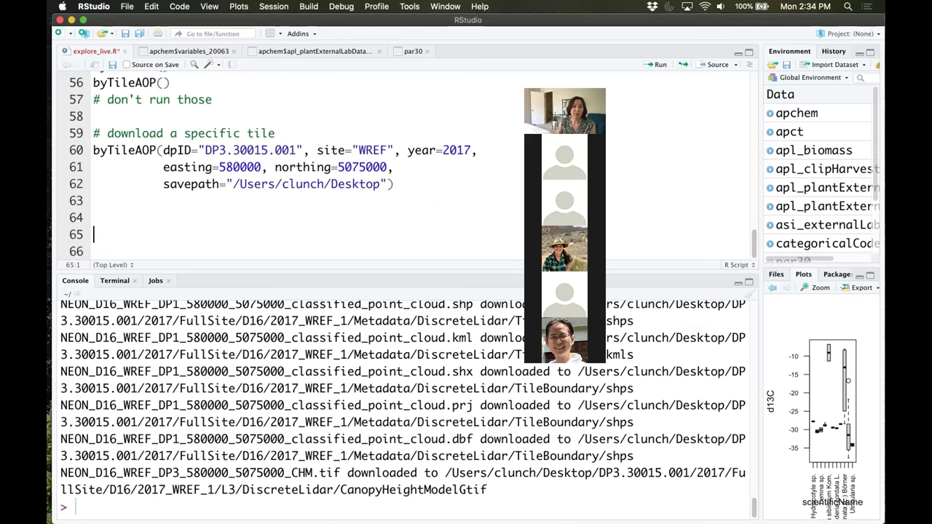
{"action": "left_click", "coordinate": [93, 201]}
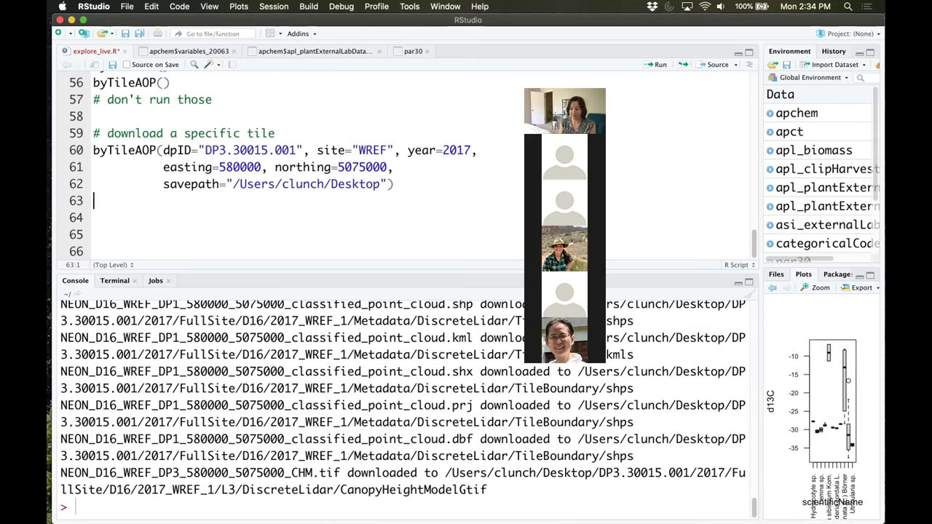
{"action": "type", "text": "# "}
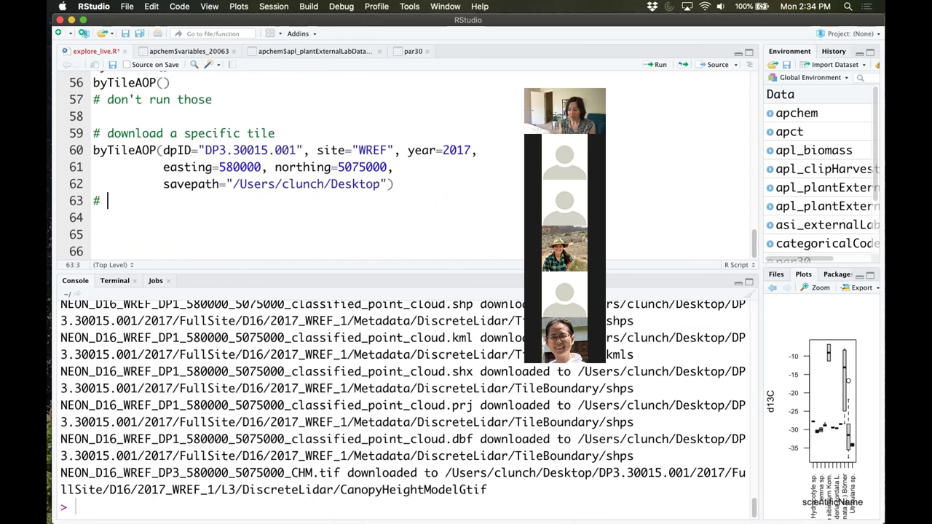
{"action": "type", "text": "read"}
{"action": "key", "text": "BackSpace"}
{"action": "key", "text": "BackSpace"}
{"action": "key", "text": "BackSpace"}
{"action": "key", "text": "BackSpace"}
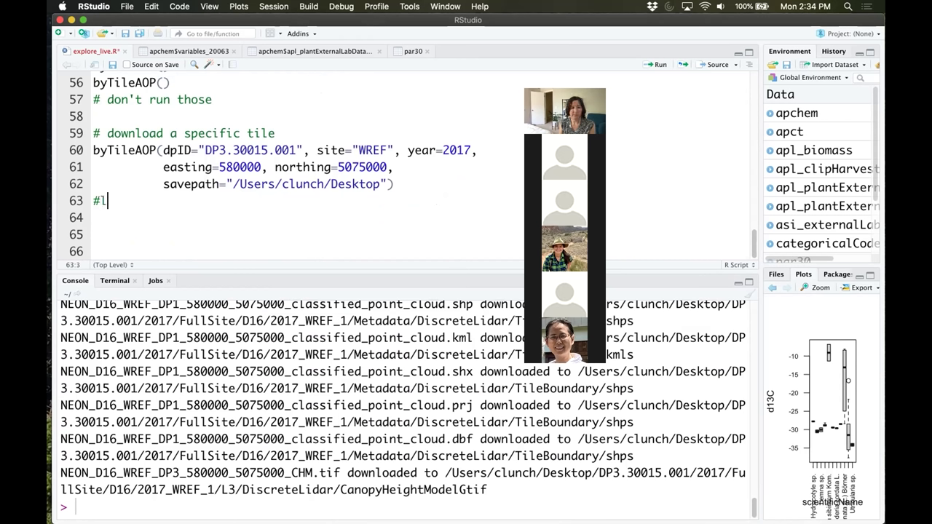
{"action": "type", "text": "load downloaded tile into R"}
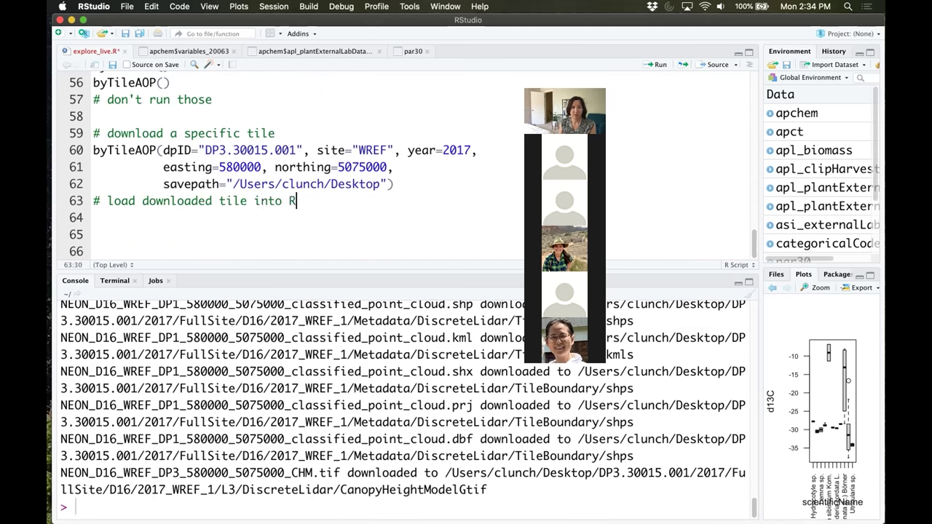
- Start line 64 with a raster() call assigned to chm, with an empty quoted string as its argument
{"action": "key", "text": "Return"}
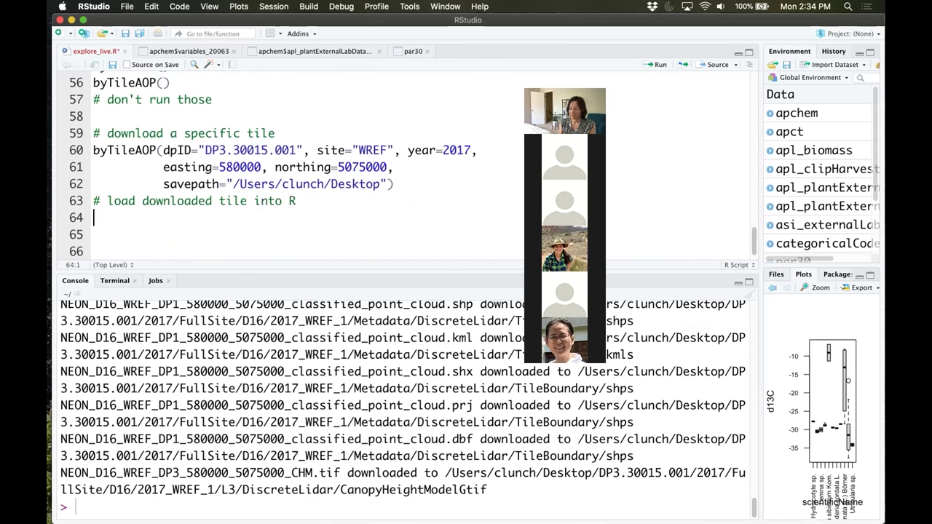
{"action": "type", "text": "chm"}
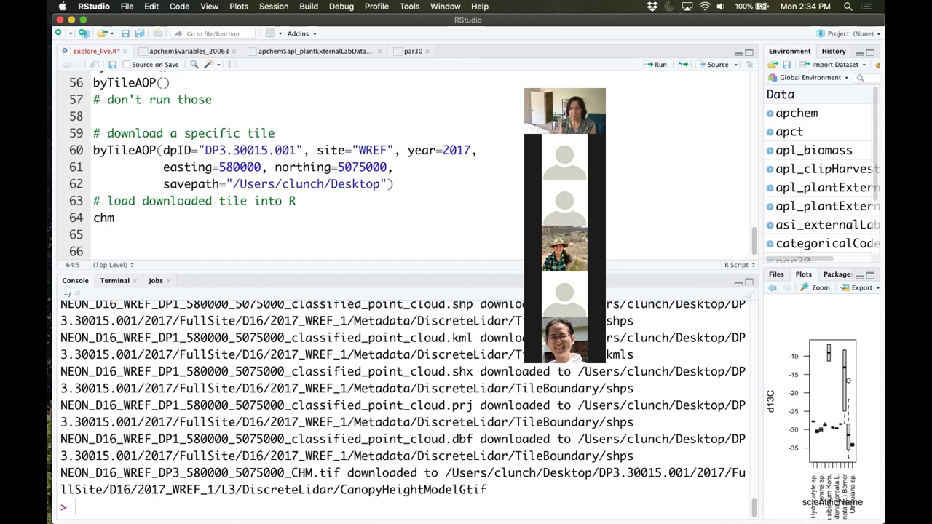
{"action": "type", "text": " <- ras"}
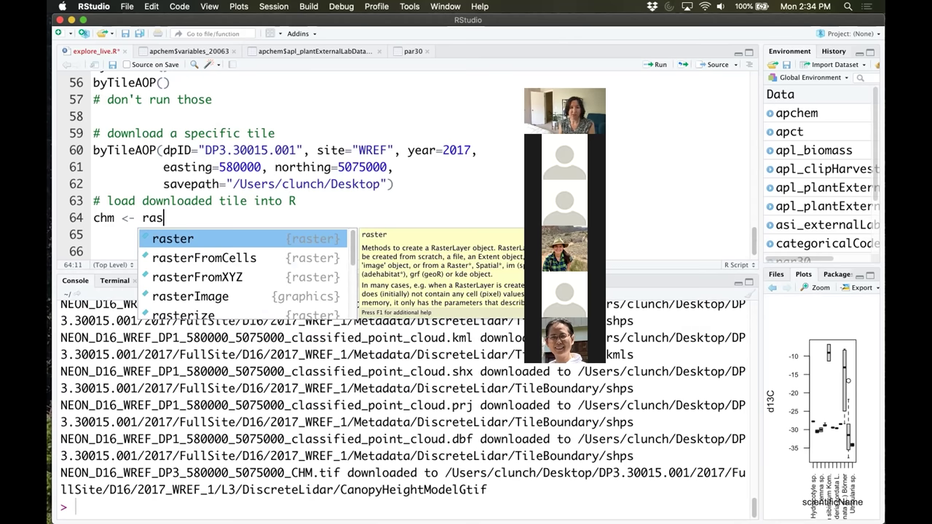
{"action": "type", "text": "t"}
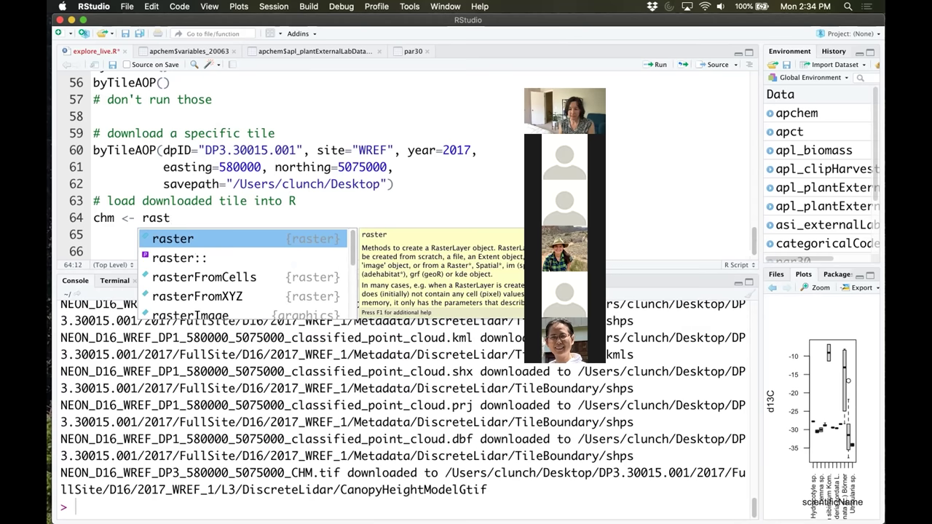
{"action": "type", "text": "er"}
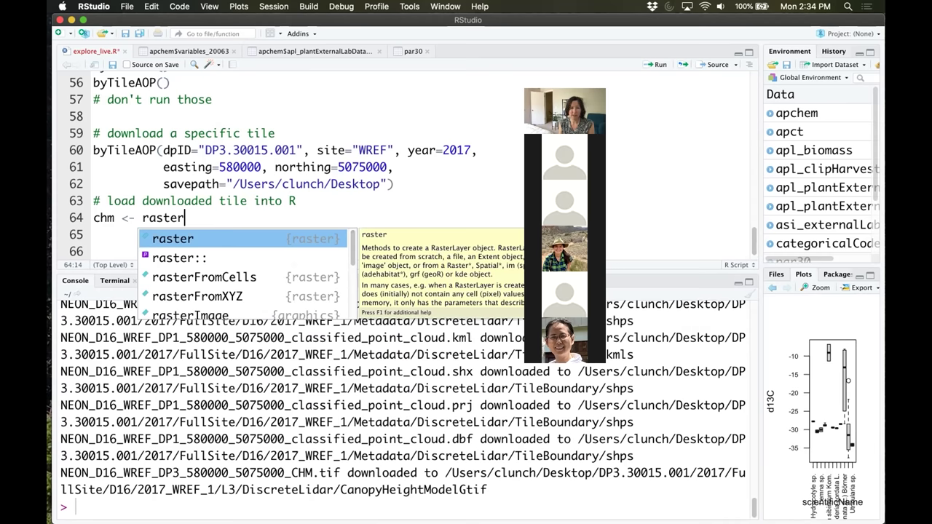
{"action": "key", "text": "Tab"}
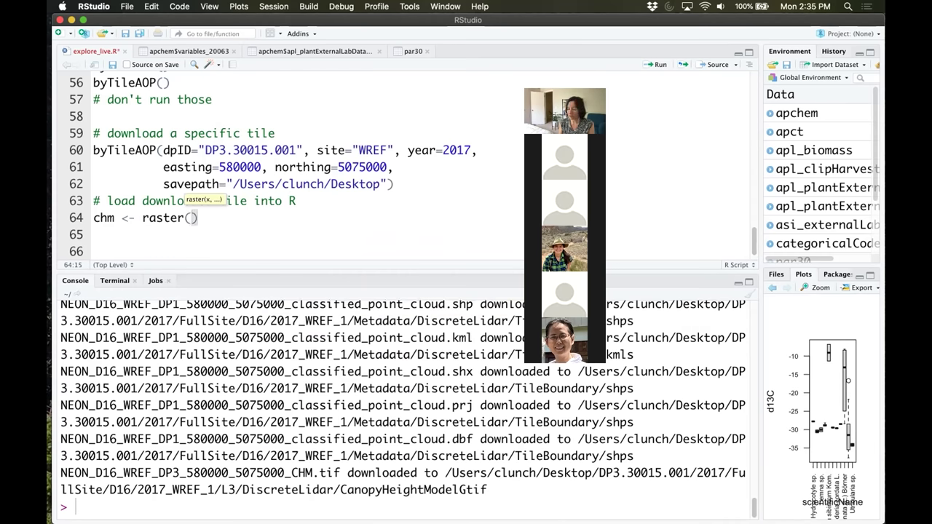
{"action": "type", "text": "\""}
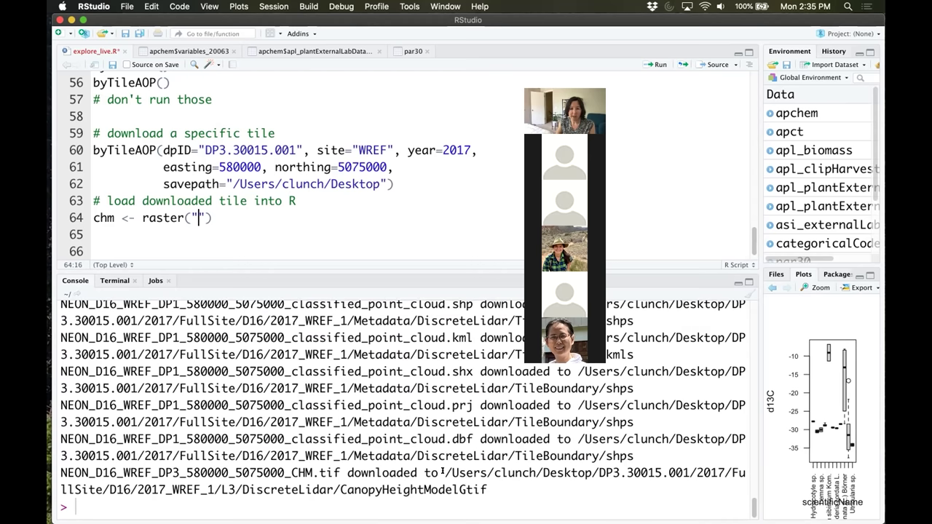
- Highlight the CHM file's save location in the console, and begin the raster path with the DP3.30015.001 folder on the Desktop
{"action": "left_click_drag", "start_coordinate": [444, 472], "coordinate": [496, 482]}
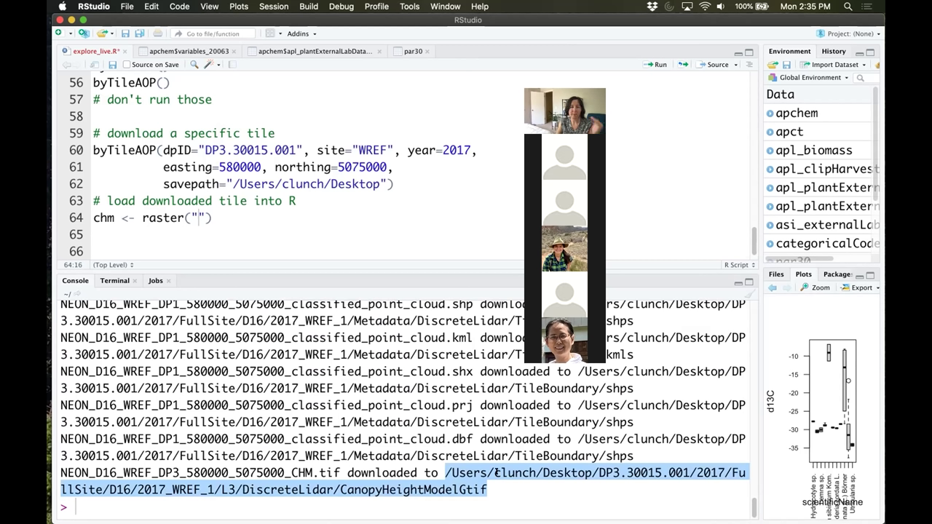
{"action": "left_click", "coordinate": [517, 478]}
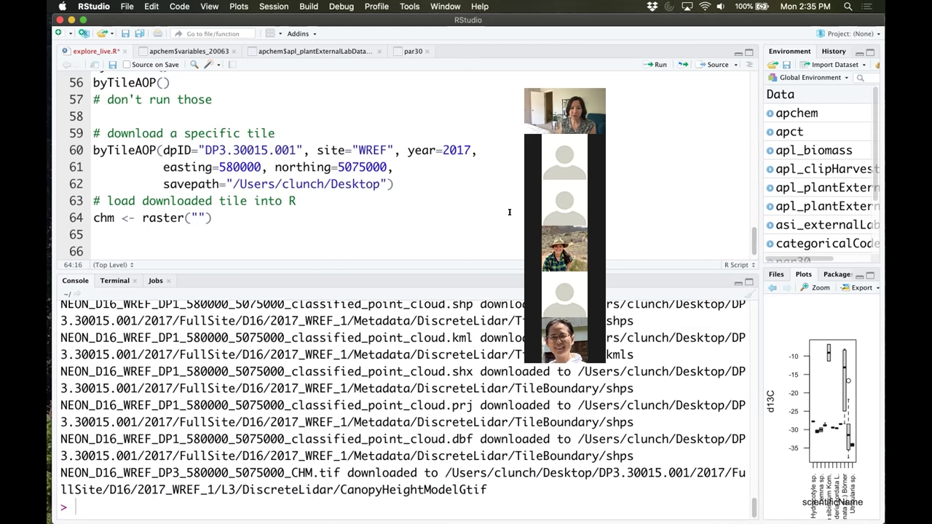
{"action": "type", "text": "/Users."}
{"action": "key", "text": "BackSpace"}
{"action": "type", "text": "/clunch/Des"}
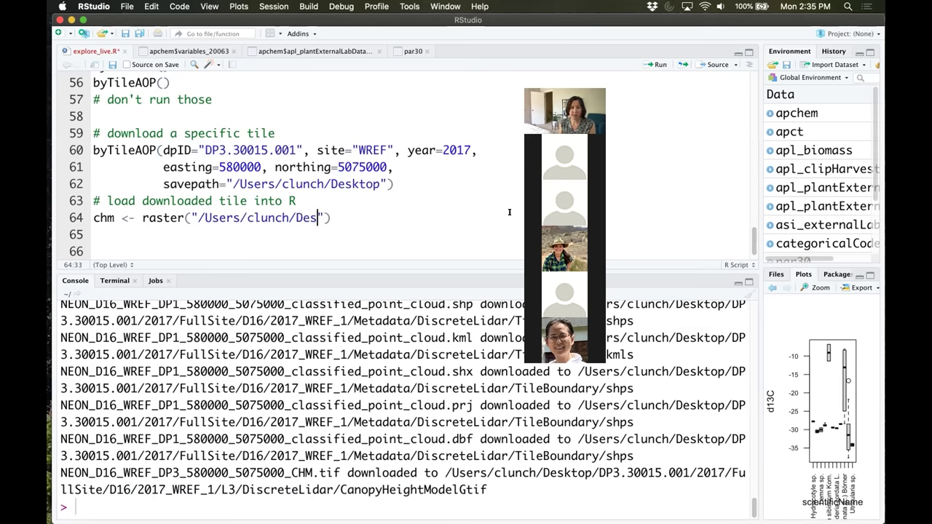
{"action": "key", "text": "Tab"}
{"action": "key", "text": "Tab"}
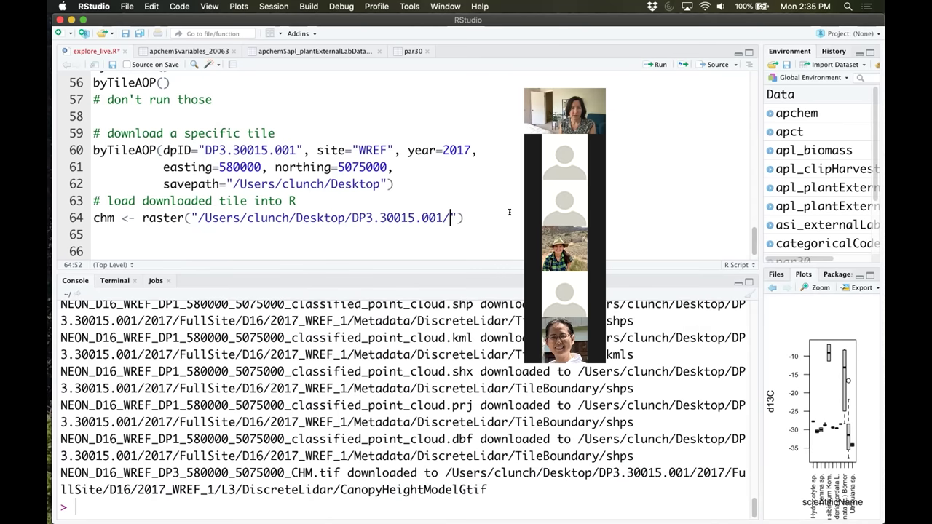
- Extend the raster path through 2017/FullSite/D16/2017_WREF_1/L3/DiscreteLidar using path completion
{"action": "key", "text": "Return"}
{"action": "key", "text": "Return"}
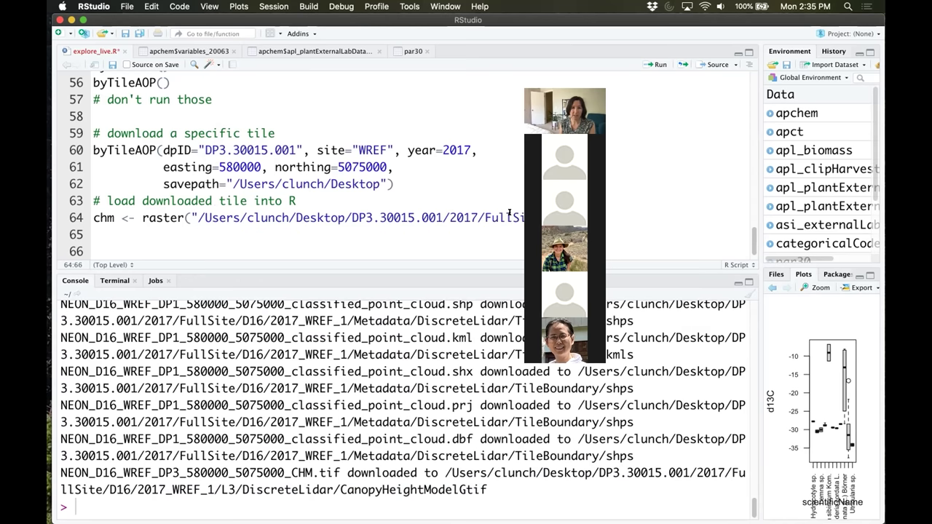
{"action": "key", "text": "Return"}
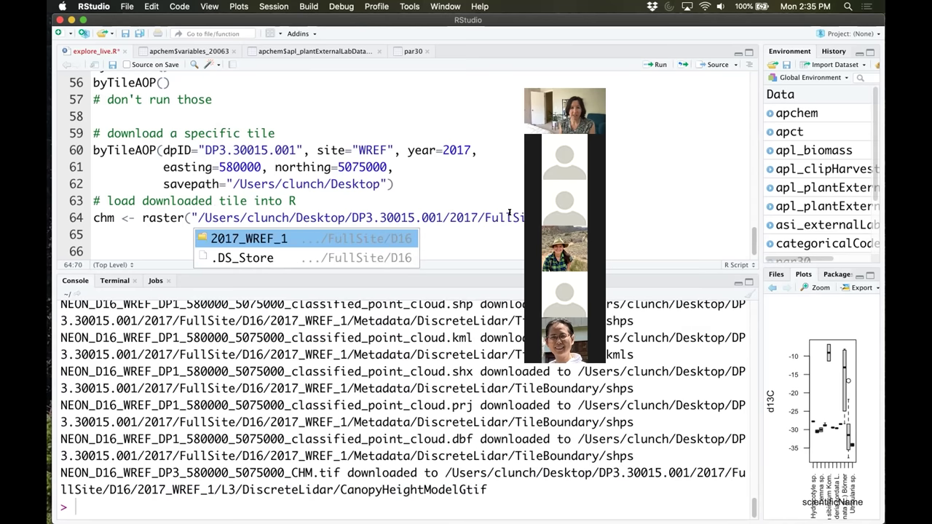
{"action": "key", "text": "Return"}
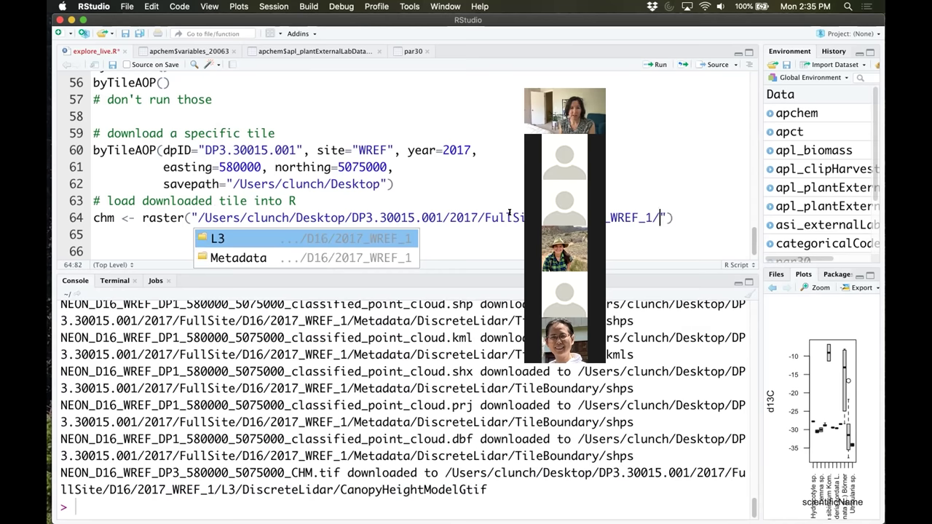
{"action": "key", "text": "Return"}
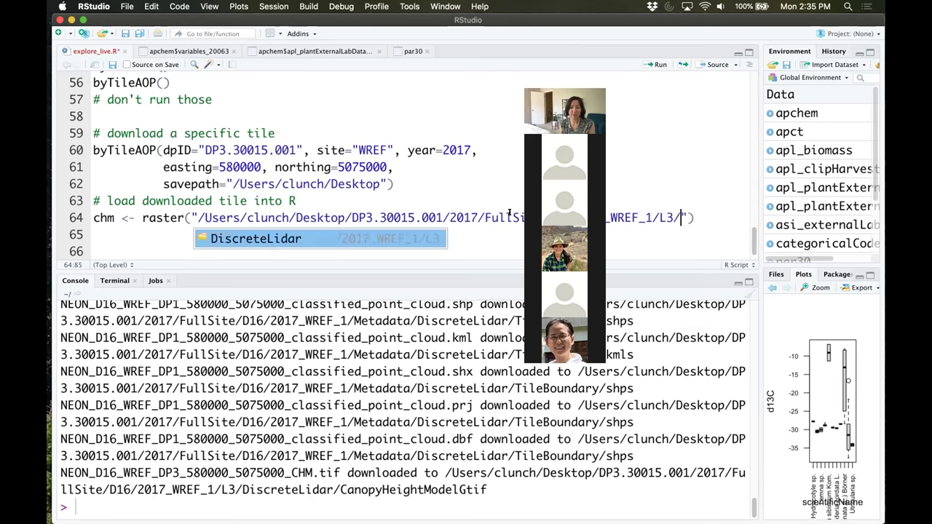
{"action": "key", "text": "Return"}
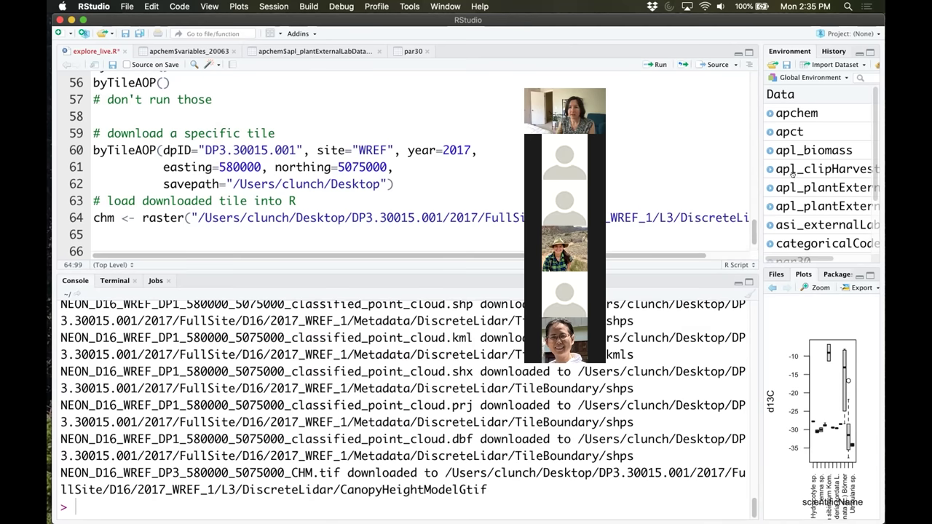
- Widen the script editor and complete the raster path with CanopyHeightModelGtif/NEON_D16_WREF_DP3_580000_5075000_CHM.tif
{"action": "left_click_drag", "start_coordinate": [760, 172], "coordinate": [823, 165]}
{"action": "key", "text": "Tab"}
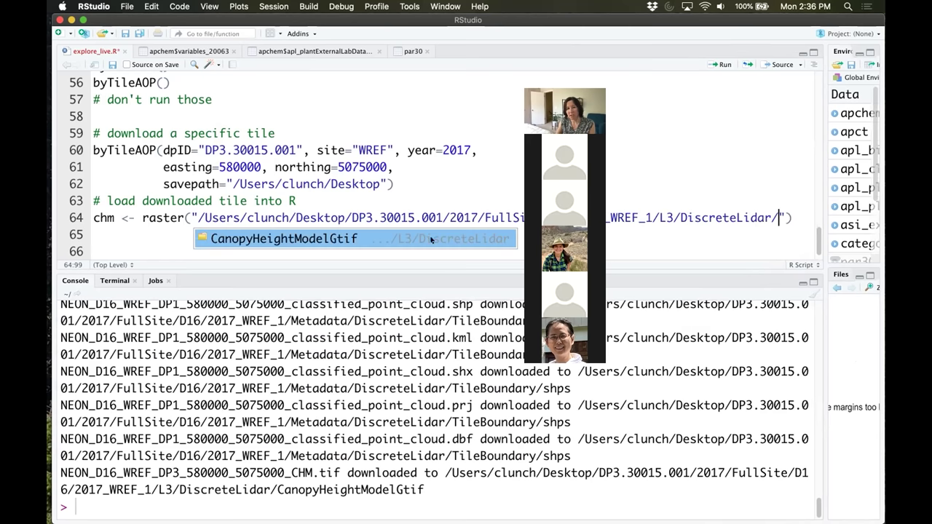
{"action": "key", "text": "Return"}
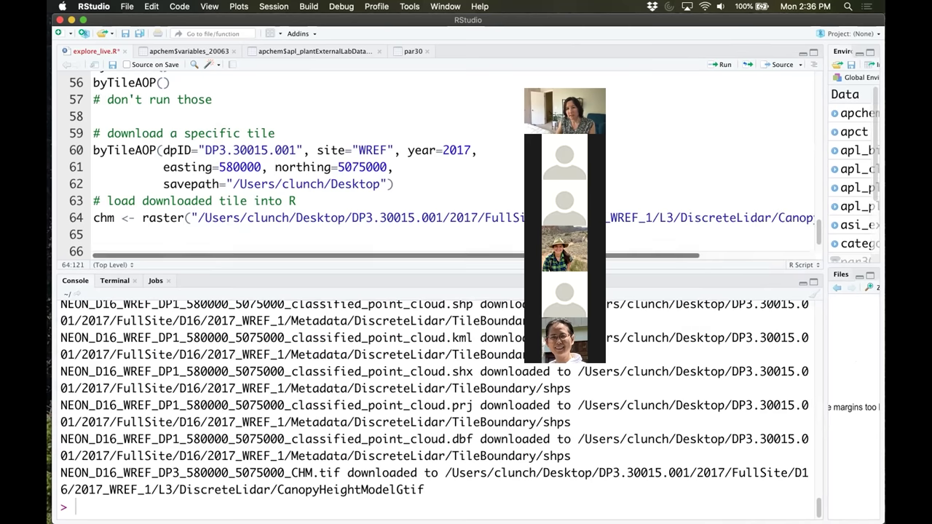
{"action": "scroll", "coordinate": [796, 212], "scroll_direction": "right", "scroll_amount": 5}
{"action": "key", "text": "Tab"}
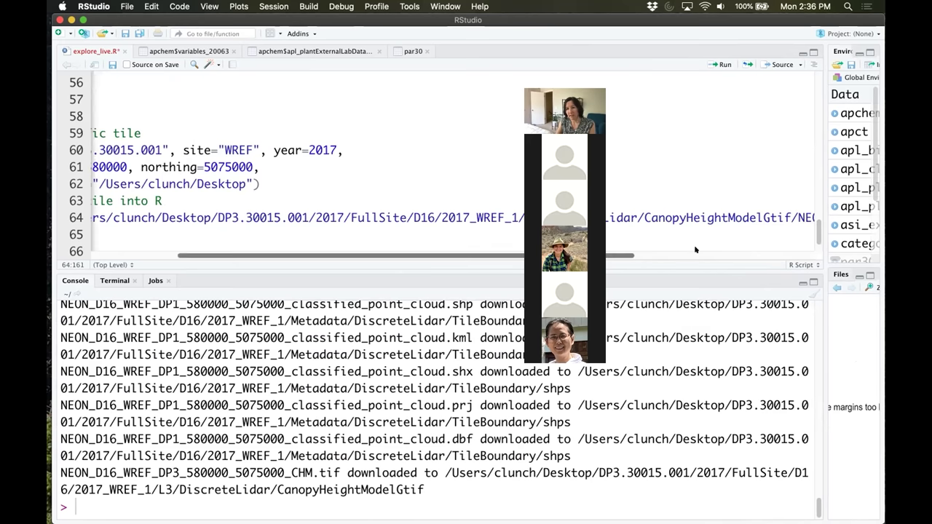
- Check the end of the raster file path on line 64 and highlight its .tif extension
{"action": "scroll", "coordinate": [696, 248], "scroll_direction": "right", "scroll_amount": 5}
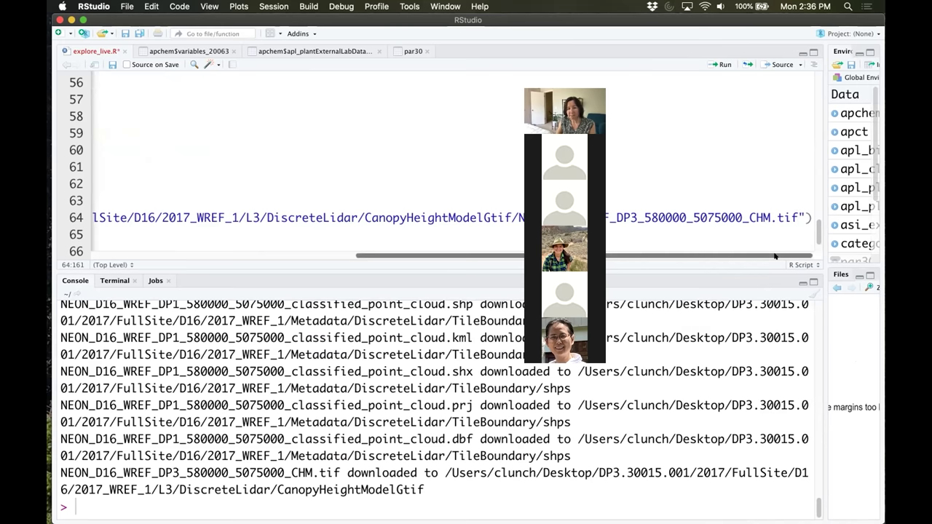
{"action": "scroll", "coordinate": [775, 257], "scroll_direction": "left", "scroll_amount": 10}
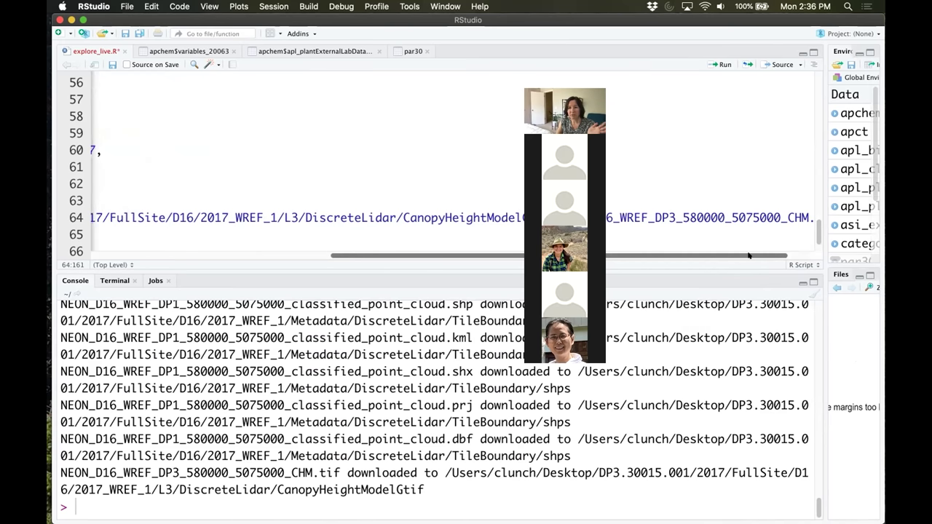
{"action": "scroll", "coordinate": [797, 246], "scroll_direction": "right", "scroll_amount": 10}
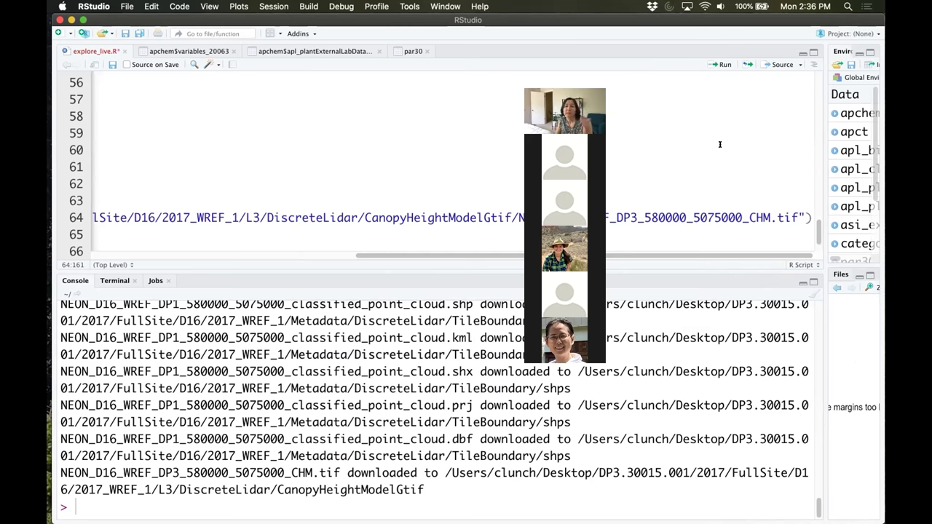
{"action": "double_click", "coordinate": [778, 217]}
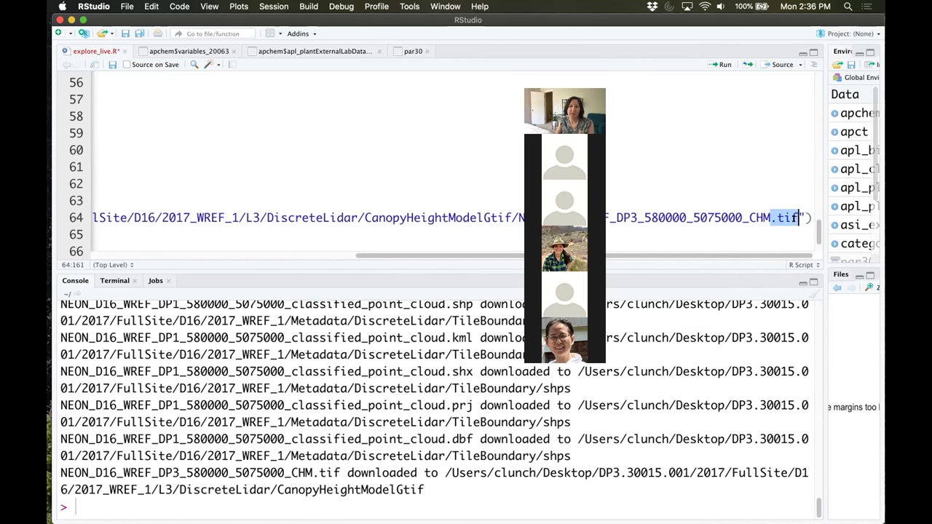
{"action": "left_click", "coordinate": [799, 218]}
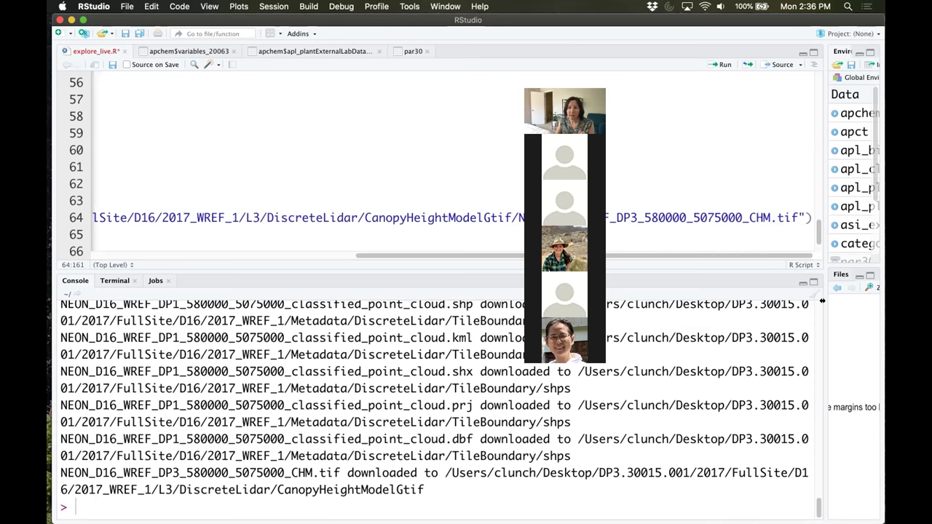
- Narrow the script editor to give the environment and plots more room, and move the cursor from line 64 to line 65
{"action": "left_click_drag", "start_coordinate": [821, 298], "coordinate": [649, 294]}
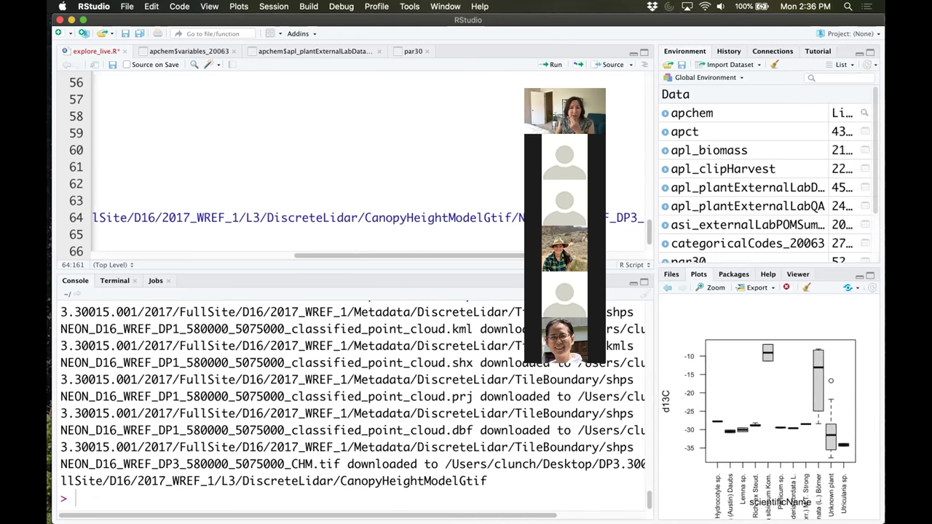
{"action": "left_click_drag", "start_coordinate": [472, 256], "coordinate": [182, 238]}
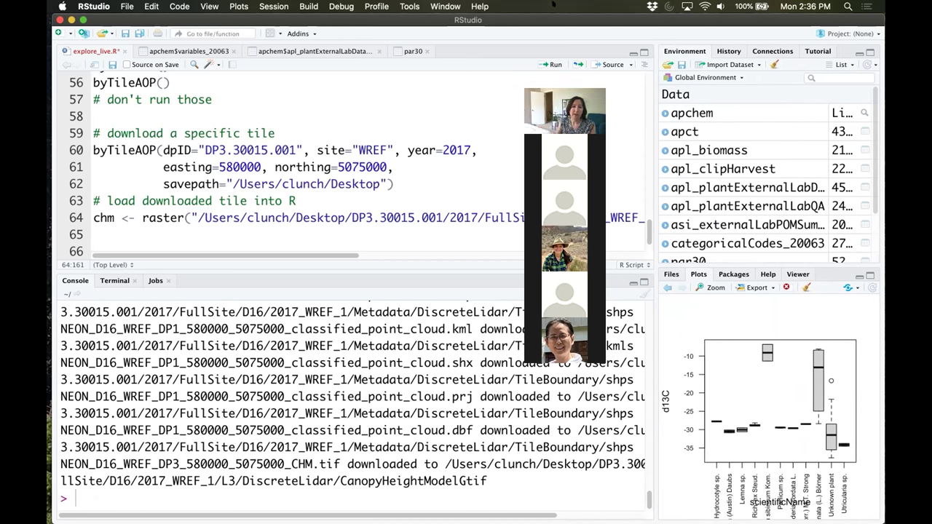
{"action": "left_click_drag", "start_coordinate": [284, 255], "coordinate": [638, 240]}
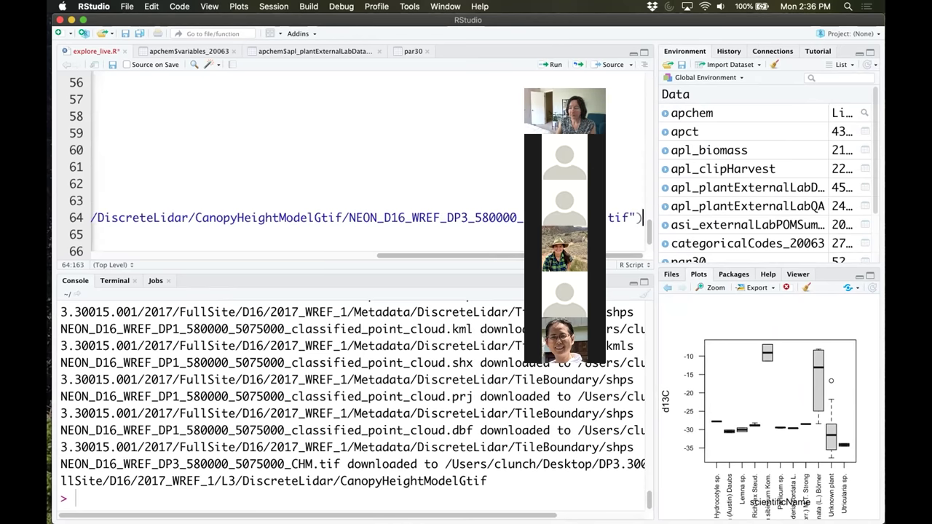
{"action": "key", "text": "Down"}
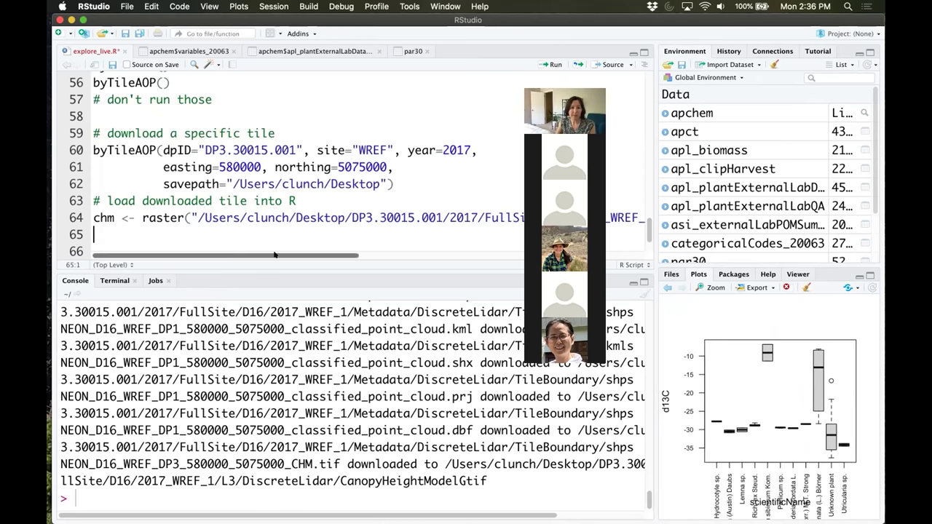
- Begin a second raster call on line 65 that assigns to chm, with an empty quoted file path
{"action": "type", "text": "chm "}
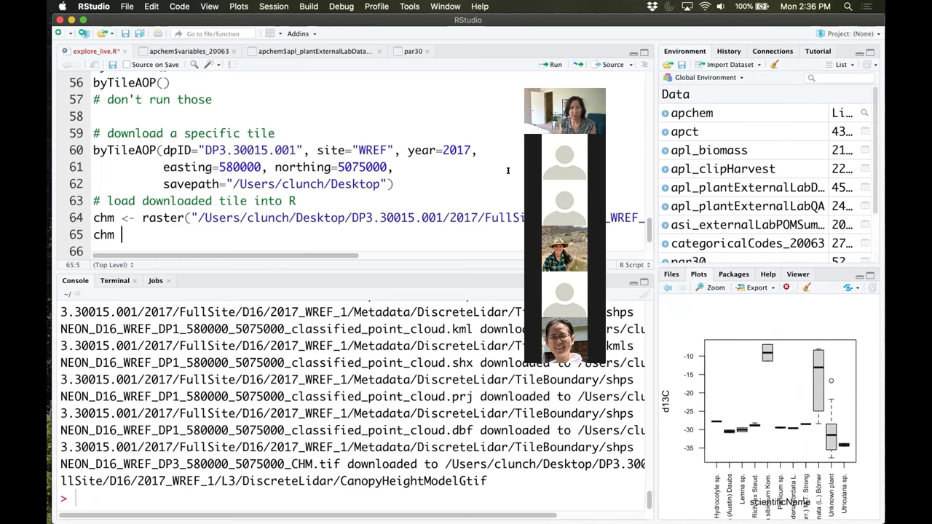
{"action": "type", "text": "<- ras"}
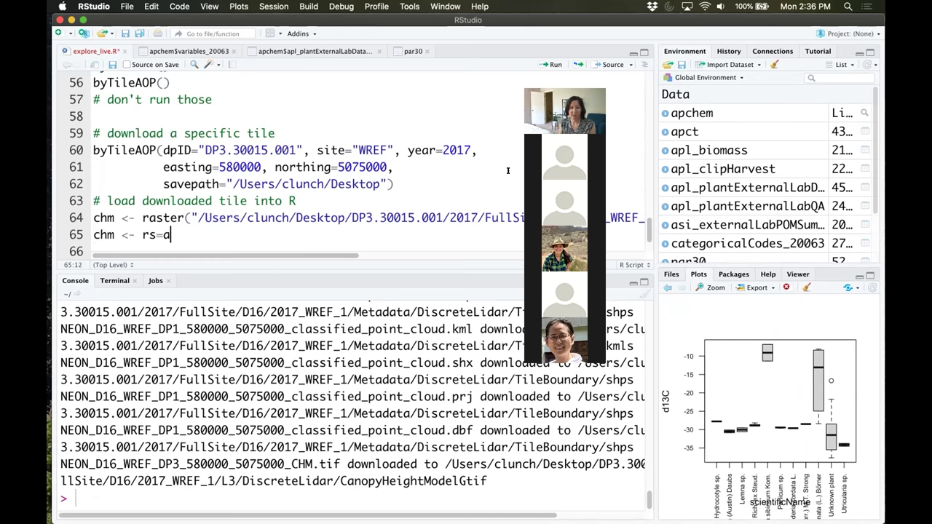
{"action": "key", "text": "BackSpace"}
{"action": "type", "text": "aste"}
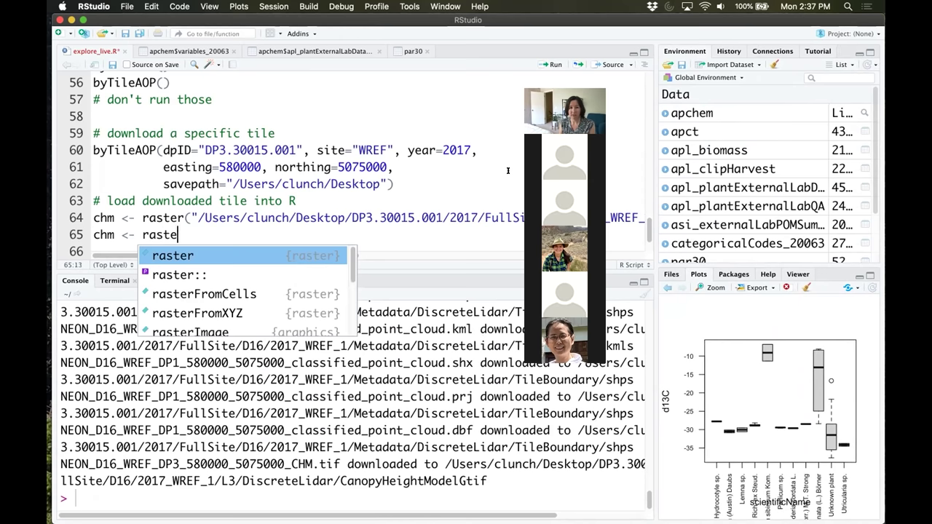
{"action": "type", "text": "r(\""}
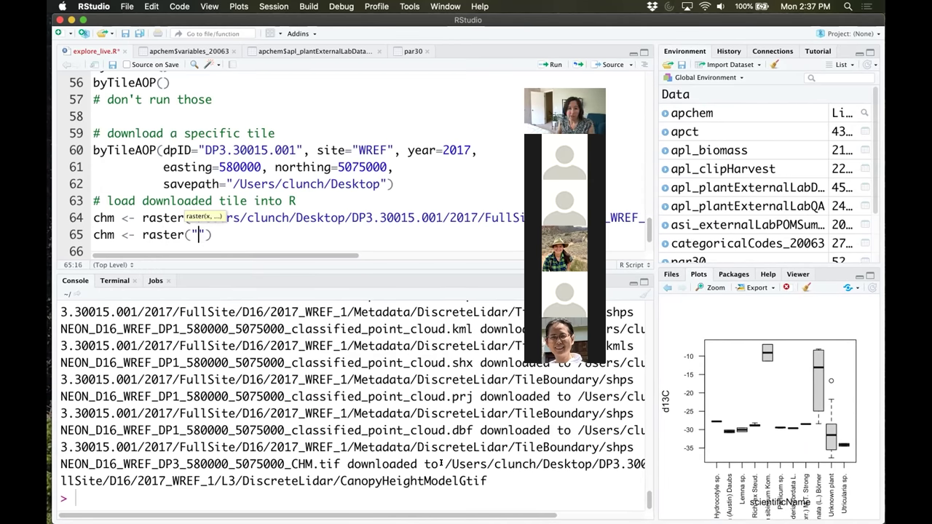
- Copy the CanopyHeightModelGtif folder path from the console's download output into the quotes of the raster call on line 65
{"action": "left_click_drag", "start_coordinate": [444, 464], "coordinate": [545, 506]}
{"action": "key", "text": "super+c"}
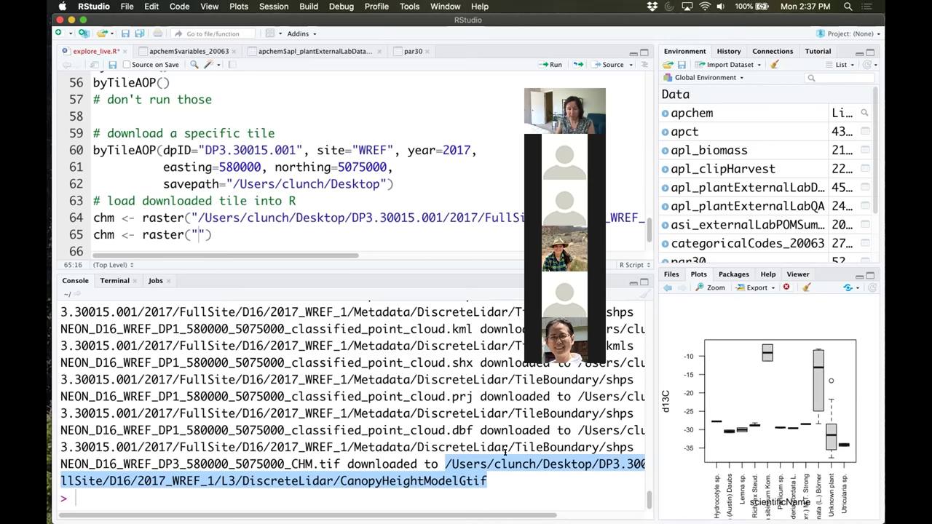
{"action": "left_click", "coordinate": [524, 490]}
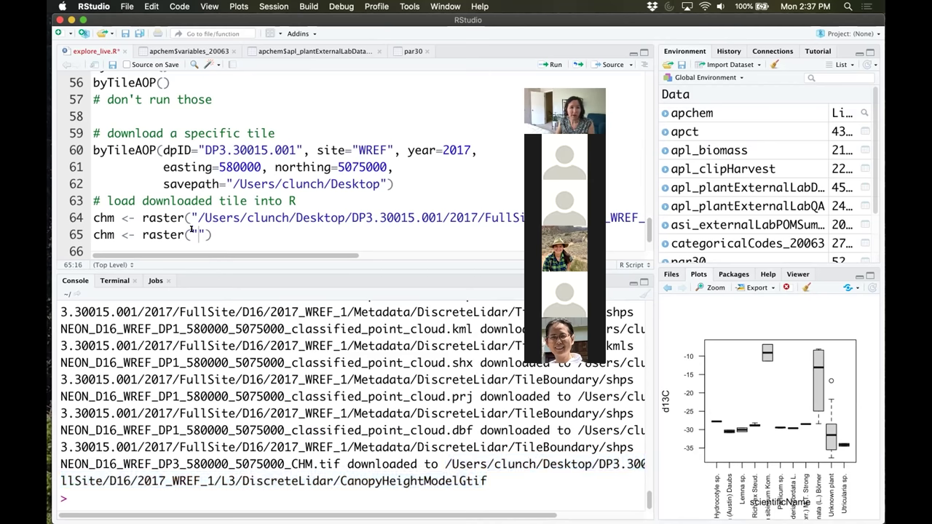
{"action": "key", "text": "super+v"}
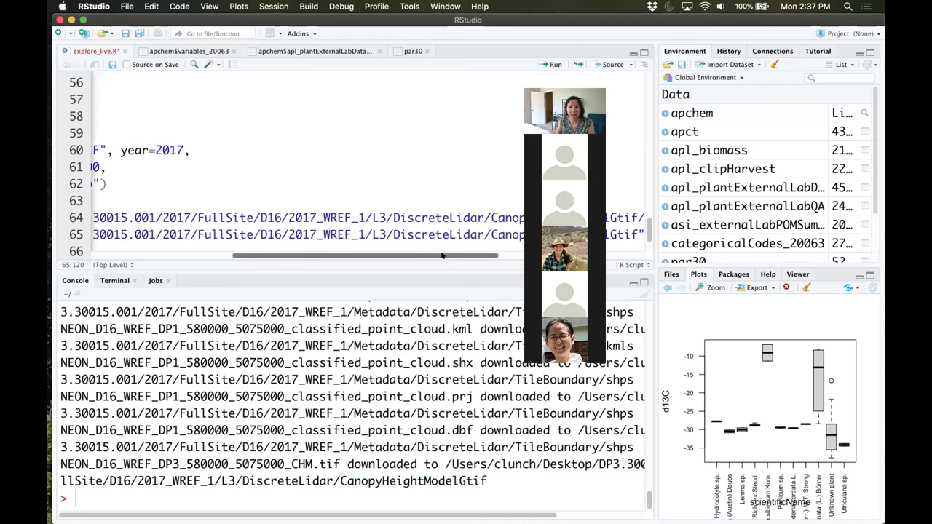
- Append /NEON_D16_WREF_DP3_580000_5075000_CHM.tif to the end of the file path on line 65
{"action": "left_click_drag", "start_coordinate": [441, 256], "coordinate": [590, 256]}
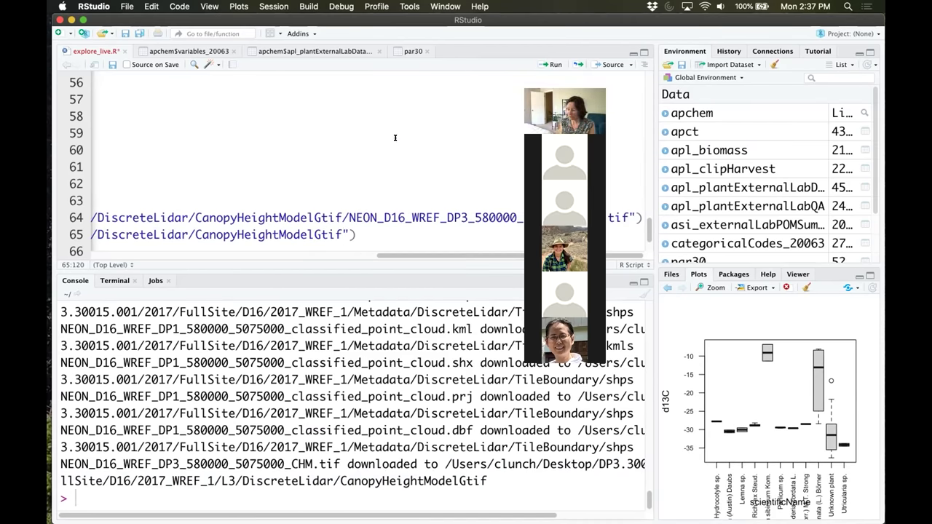
{"action": "type", "text": "/"}
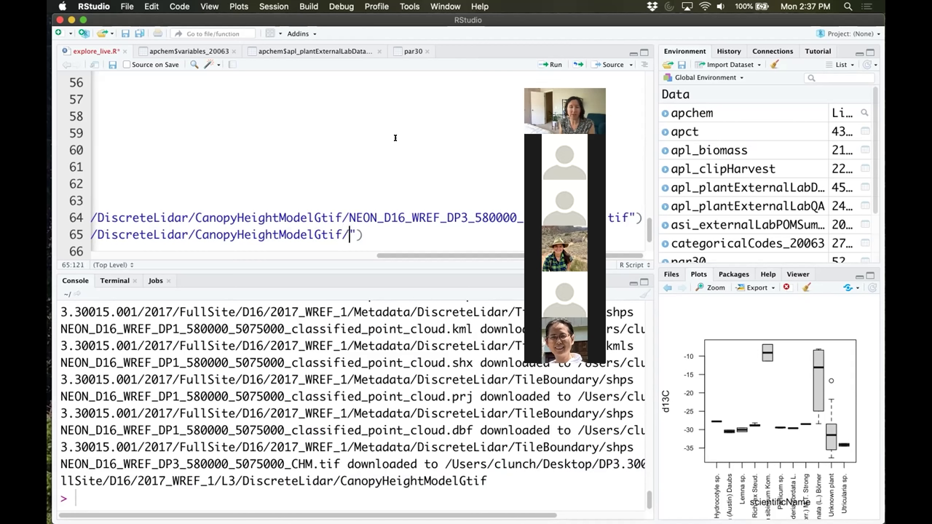
{"action": "type", "text": "NEON_D16_WREF_DP3_580000_5075000_CHM.tif"}
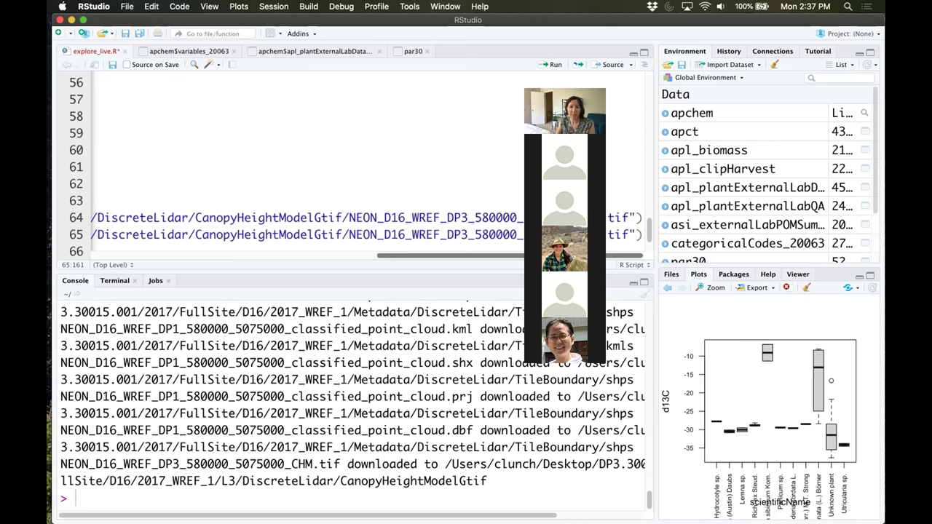
{"action": "scroll", "coordinate": [442, 266], "scroll_direction": "left", "scroll_amount": 5}
{"action": "scroll", "coordinate": [442, 266], "scroll_direction": "left", "scroll_amount": 5}
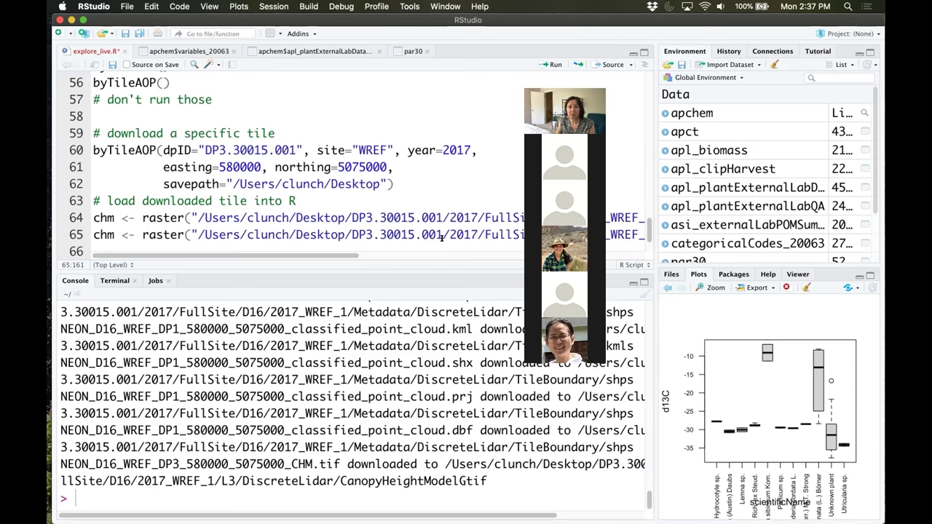
- Run the raster call on line 65 to load the canopy height tile as chm
{"action": "scroll", "coordinate": [515, 174], "scroll_direction": "down", "scroll_amount": 3}
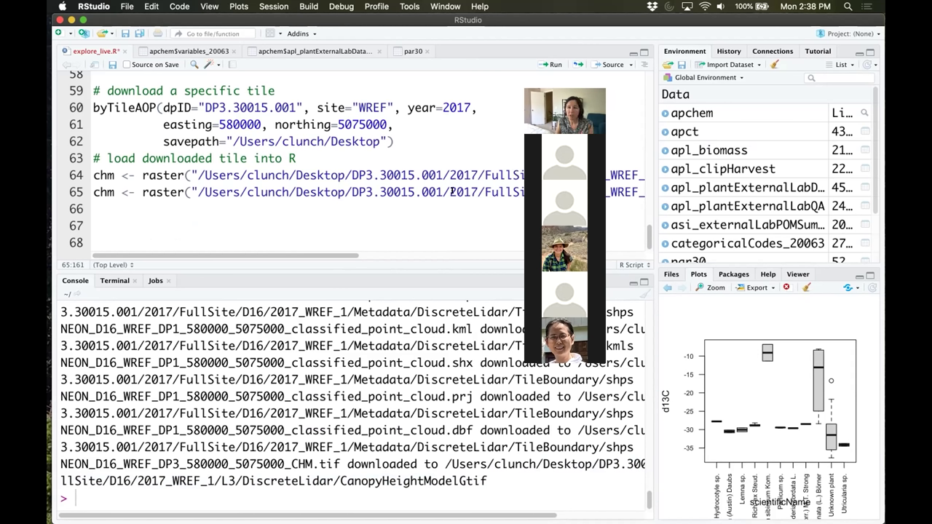
{"action": "left_click", "coordinate": [155, 193]}
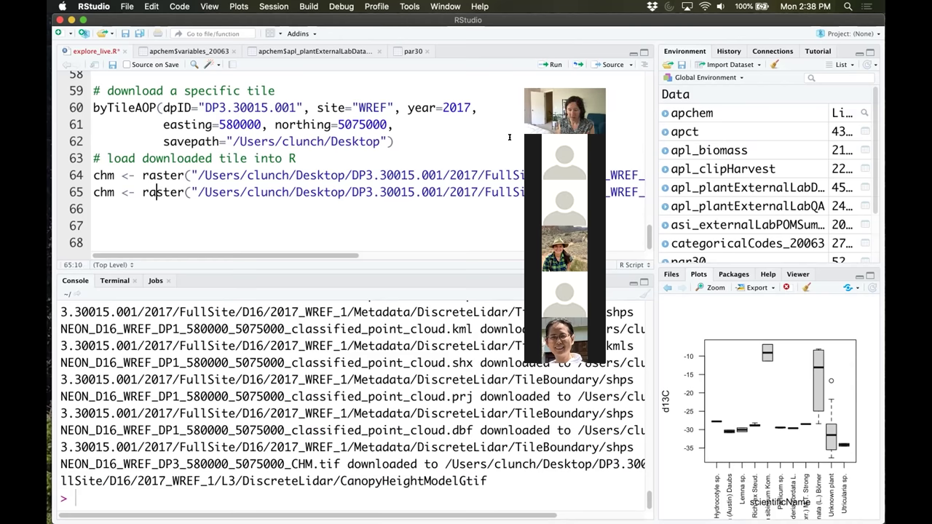
{"action": "key", "text": "super+Return"}
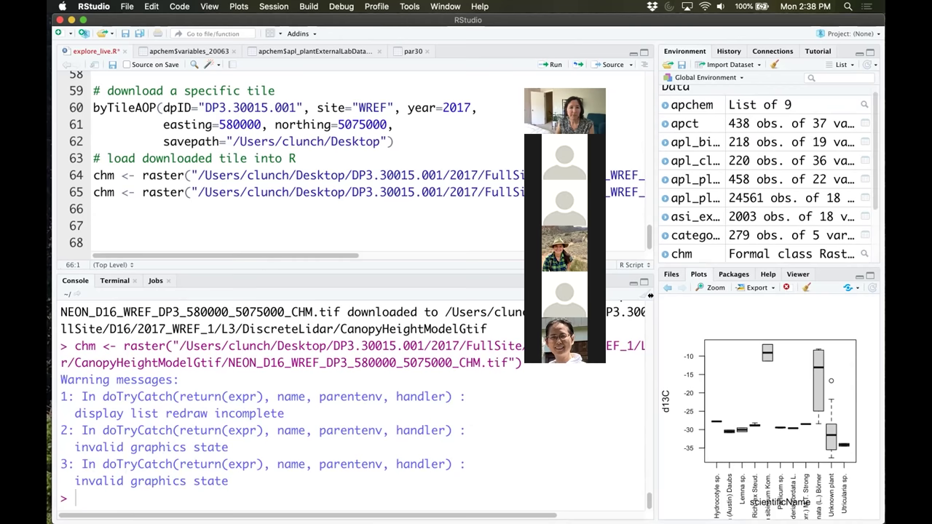
- Narrow the script editor and console slightly to give the environment and plots more width
{"action": "left_click_drag", "start_coordinate": [650, 295], "coordinate": [586, 296]}
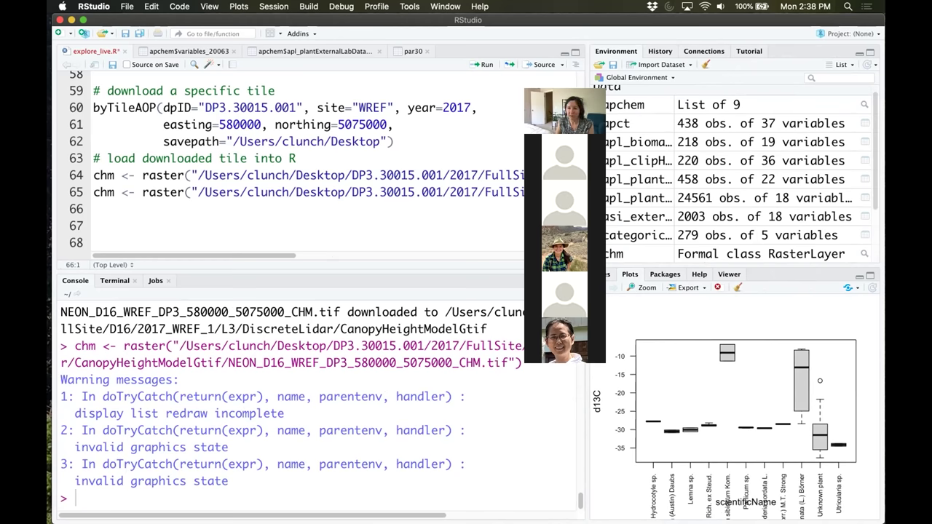
{"action": "left_click_drag", "start_coordinate": [587, 259], "coordinate": [619, 258]}
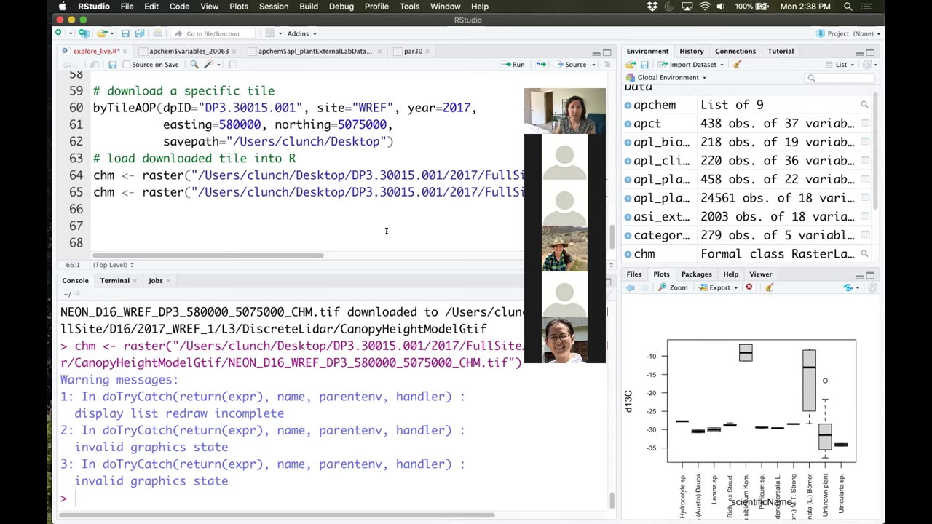
{"action": "left_click_drag", "start_coordinate": [273, 255], "coordinate": [254, 256]}
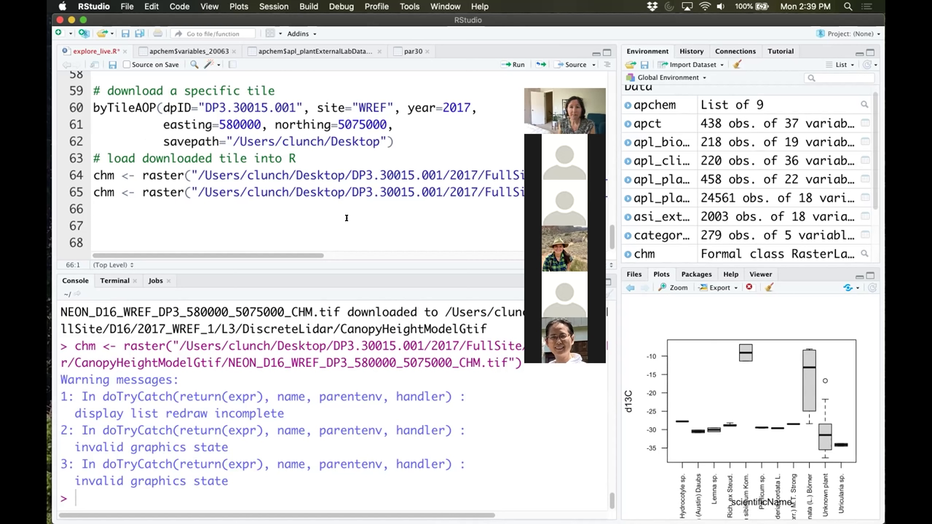
- Add the comment "# plot canopy height in this tile" on line 67, below the raster calls
{"action": "key", "text": "Return"}
{"action": "type", "text": "# plot "}
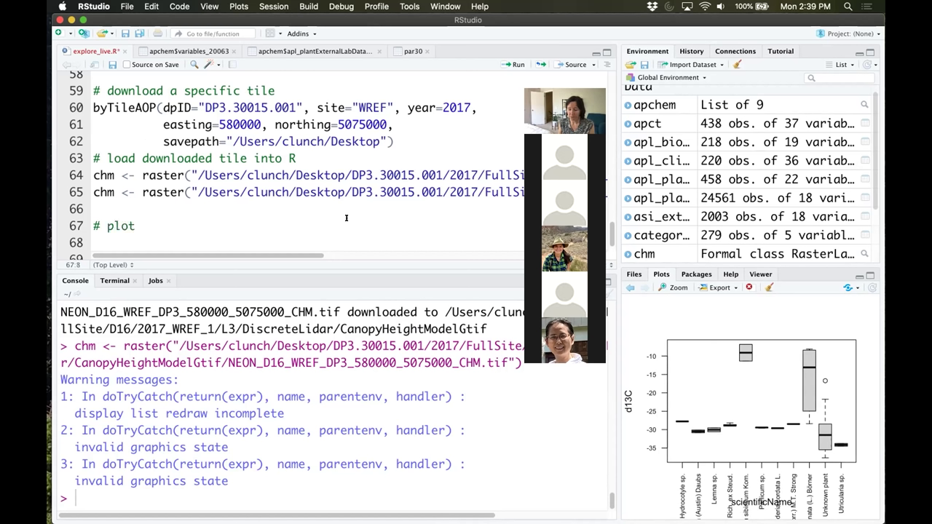
{"action": "type", "text": "canopy height"}
{"action": "key", "text": "Return"}
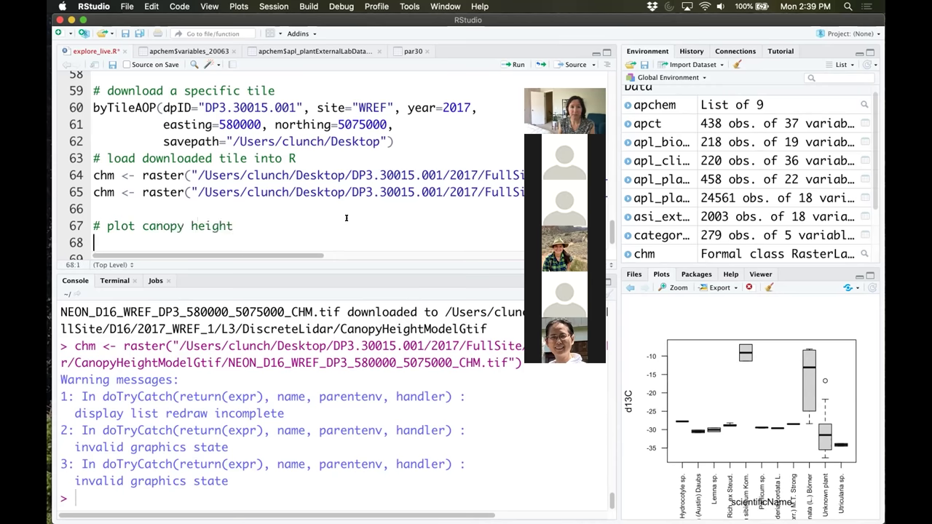
{"action": "scroll", "coordinate": [347, 218], "scroll_direction": "down", "scroll_amount": 1}
{"action": "left_click", "coordinate": [298, 192]}
{"action": "type", "text": "inth"}
{"action": "key", "text": "BackSpace"}
{"action": "key", "text": "BackSpace"}
{"action": "type", "text": "this tile"}
{"action": "key", "text": "Return"}
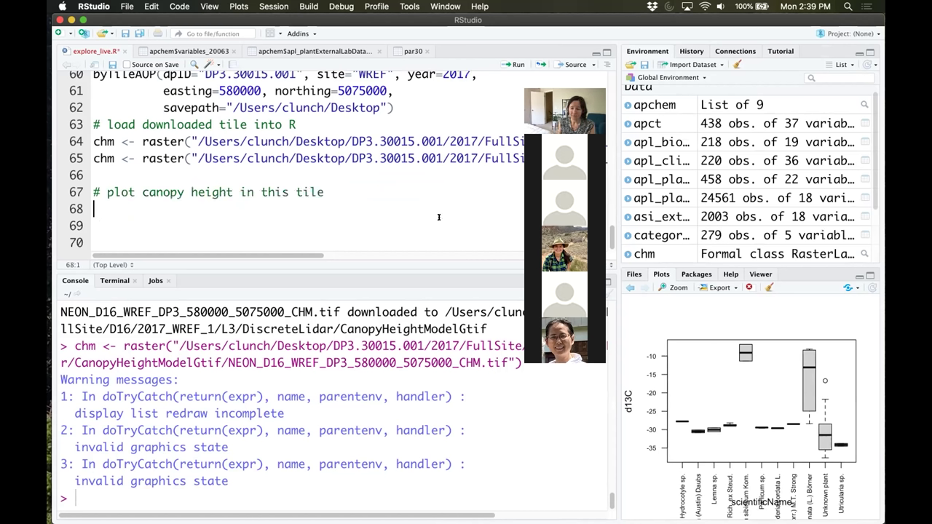
- Write plot(chm) under the comment and run it to draw the canopy height raster
{"action": "type", "text": "plot"}
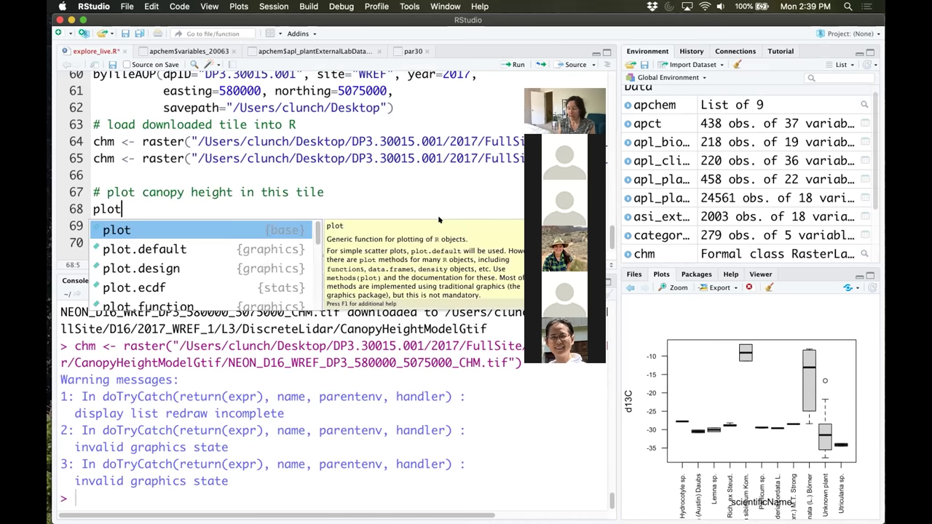
{"action": "type", "text": "("}
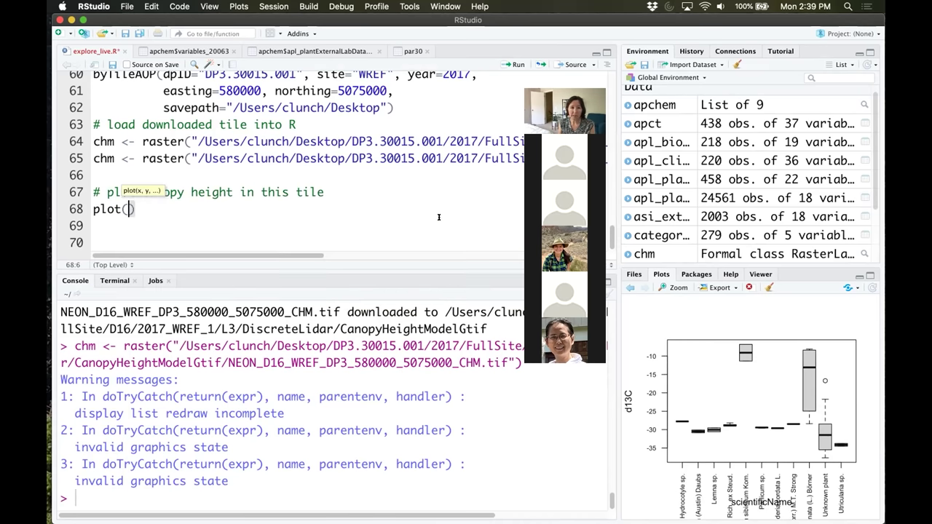
{"action": "type", "text": "chm"}
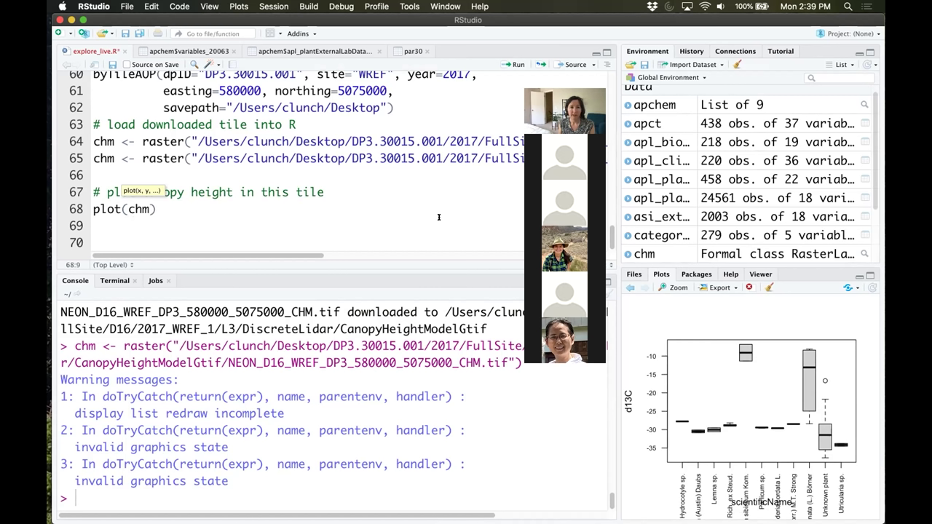
{"action": "type", "text": ")"}
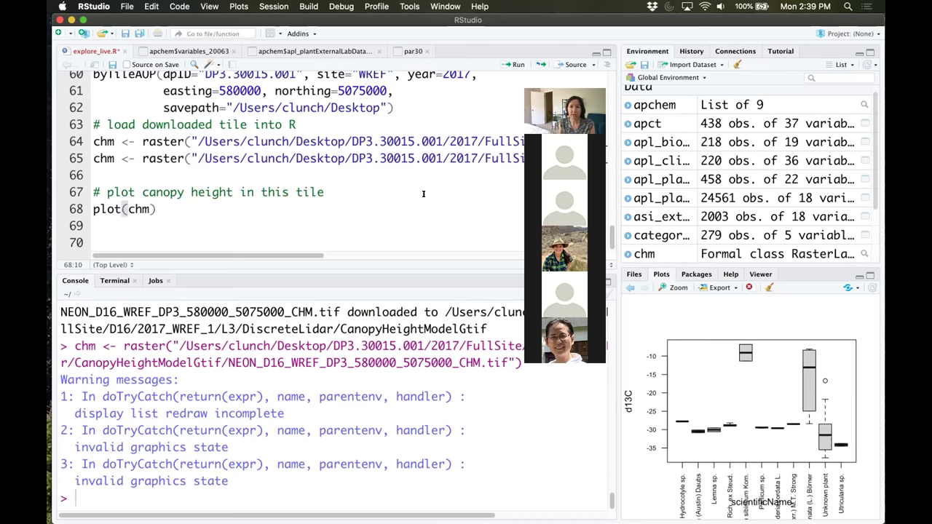
{"action": "key", "text": "super+Return"}
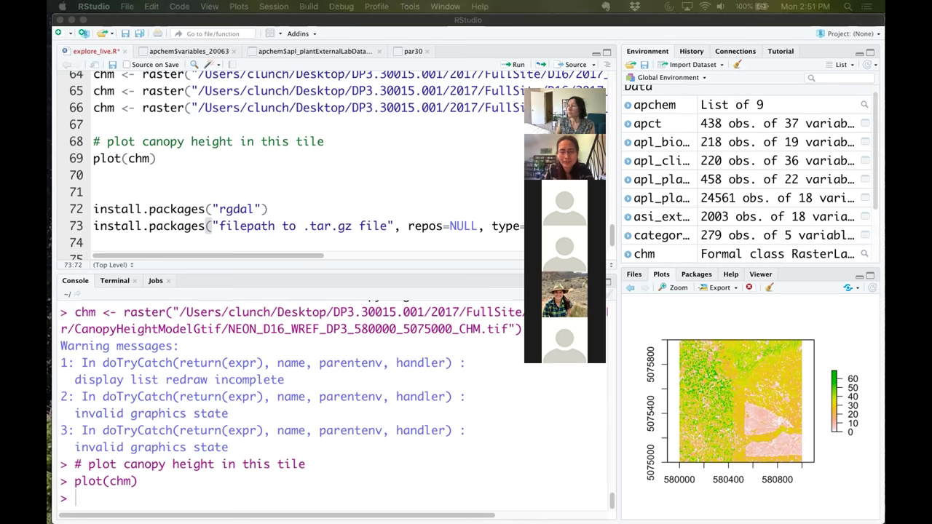
- Switch to Chrome and open neonscience.org in a new tab, repositioning the browser window
{"action": "key", "text": "ctrl+Right"}
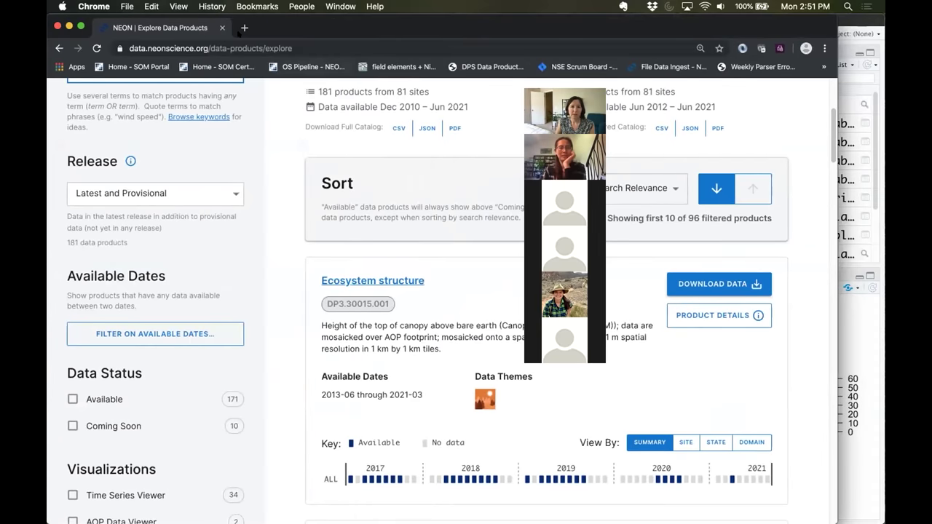
{"action": "left_click_drag", "start_coordinate": [239, 34], "coordinate": [267, 62]}
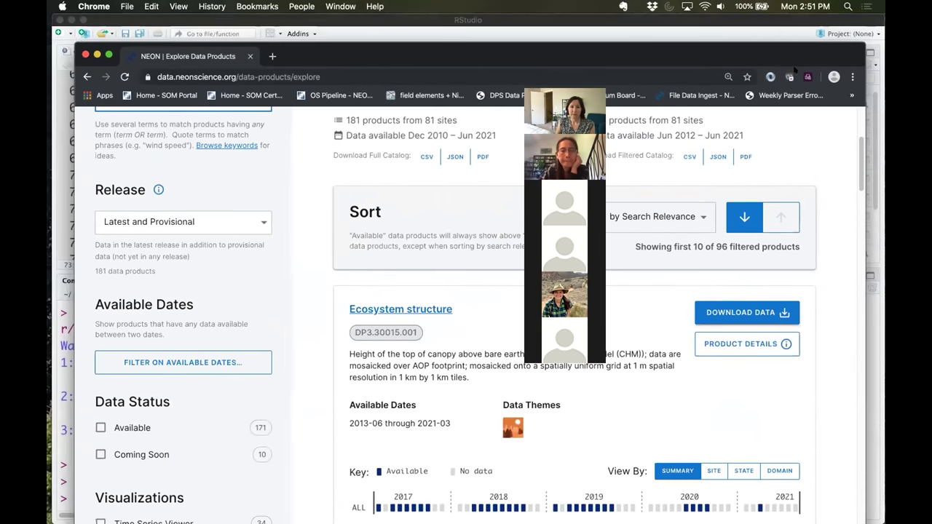
{"action": "left_click", "coordinate": [271, 56]}
{"action": "type", "text": "neonscience.org"}
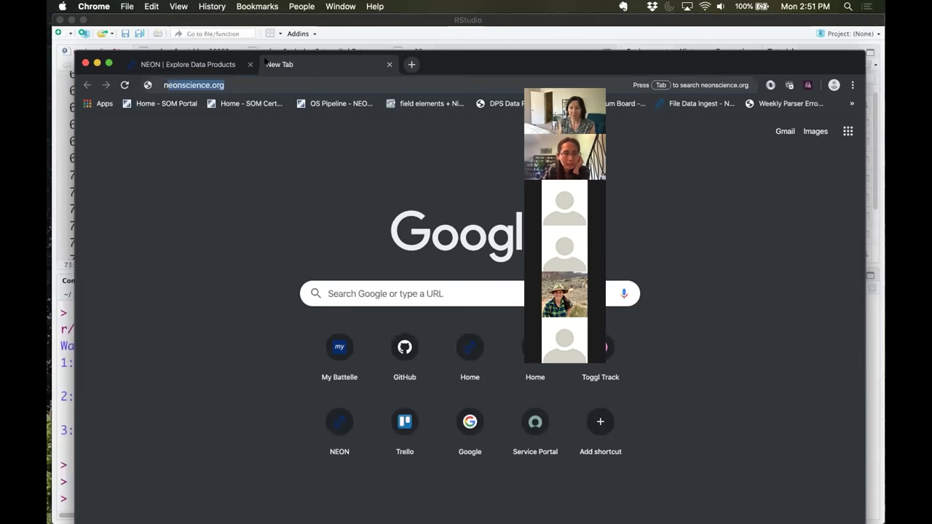
{"action": "key", "text": "Return"}
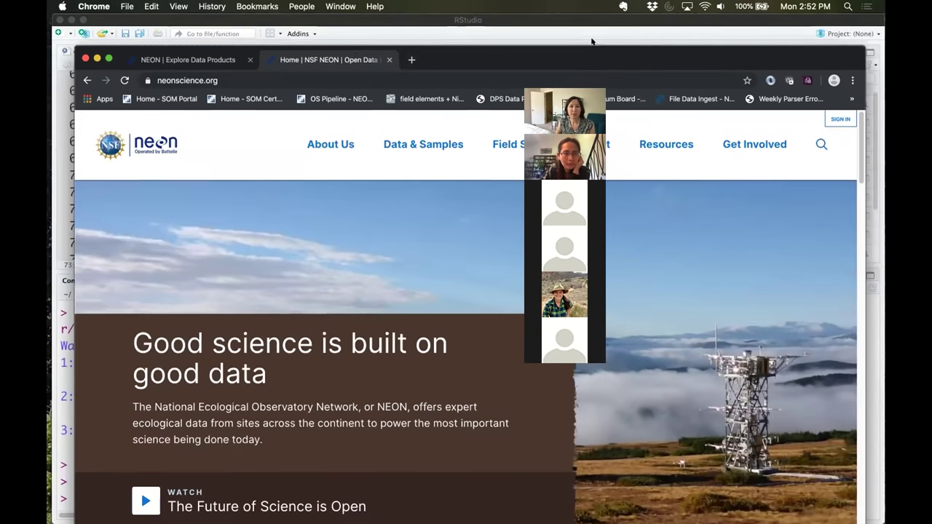
{"action": "left_click_drag", "start_coordinate": [593, 45], "coordinate": [588, 19]}
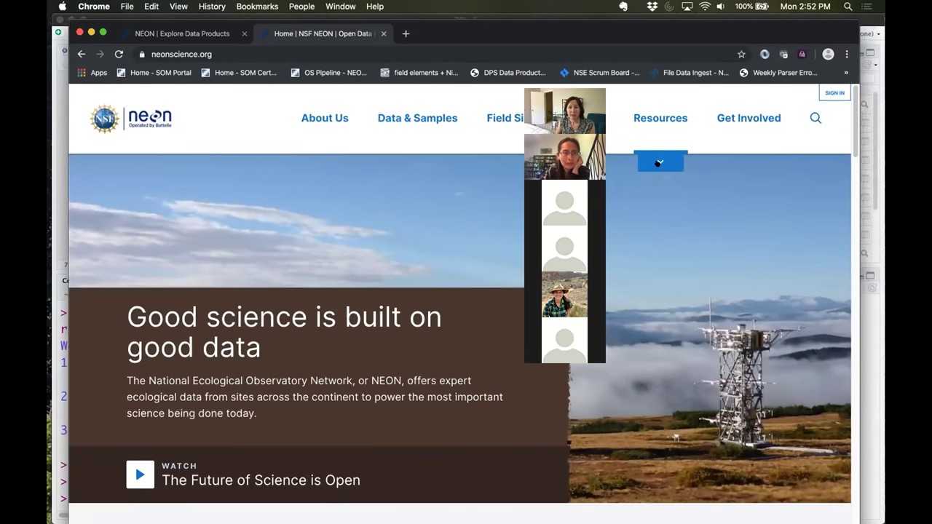
- Open the Tutorials page of the Learning Hub within the NEON site's Resources
{"action": "left_click", "coordinate": [657, 163]}
{"action": "left_click", "coordinate": [306, 327]}
{"action": "left_click", "coordinate": [379, 262]}
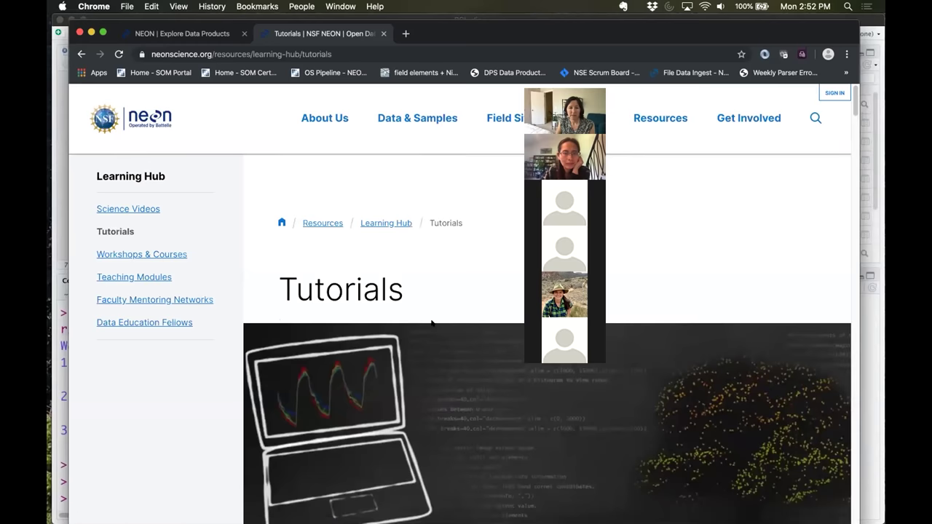
- Search the tutorials by title for "token" and widen the browser window to view the matching tutorial
{"action": "scroll", "coordinate": [431, 322], "scroll_direction": "down", "scroll_amount": 10}
{"action": "left_click", "coordinate": [453, 340]}
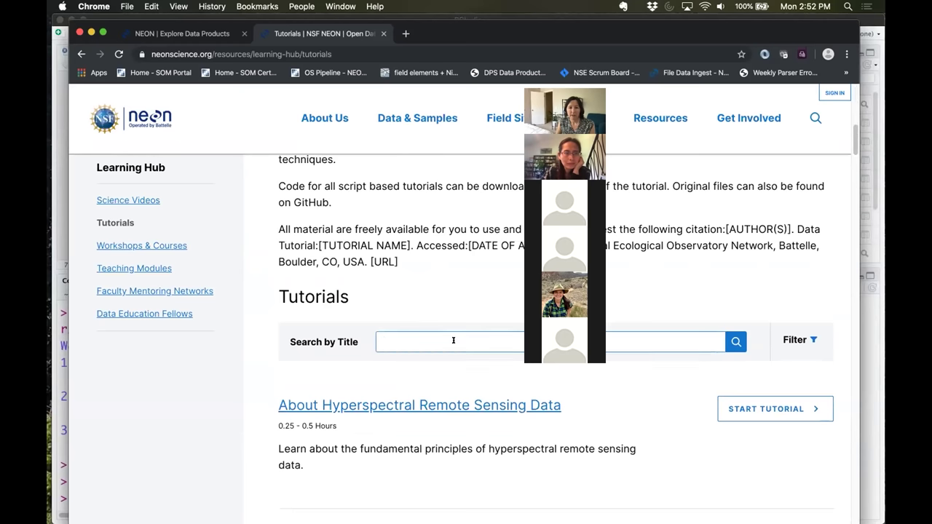
{"action": "left_click", "coordinate": [422, 430]}
{"action": "key", "text": "Return"}
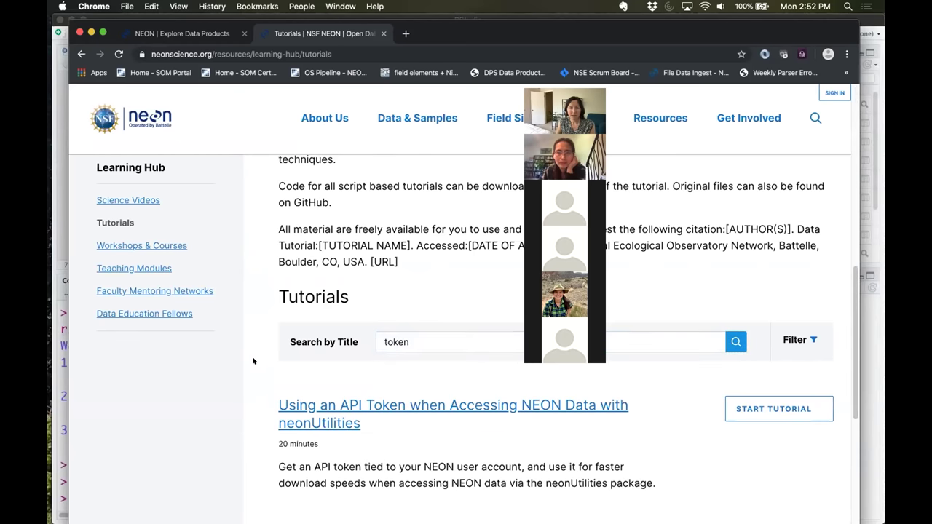
{"action": "scroll", "coordinate": [254, 361], "scroll_direction": "down", "scroll_amount": 3}
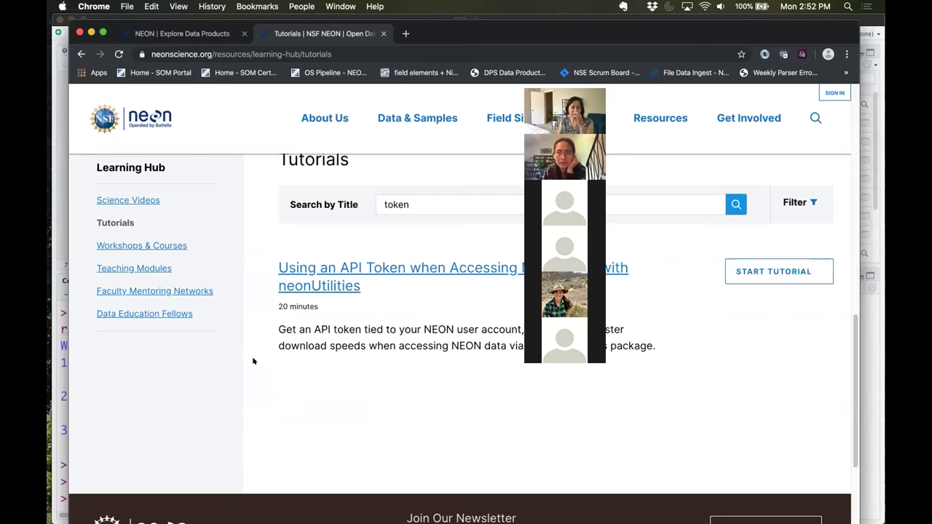
{"action": "left_click_drag", "start_coordinate": [70, 342], "coordinate": [51, 339]}
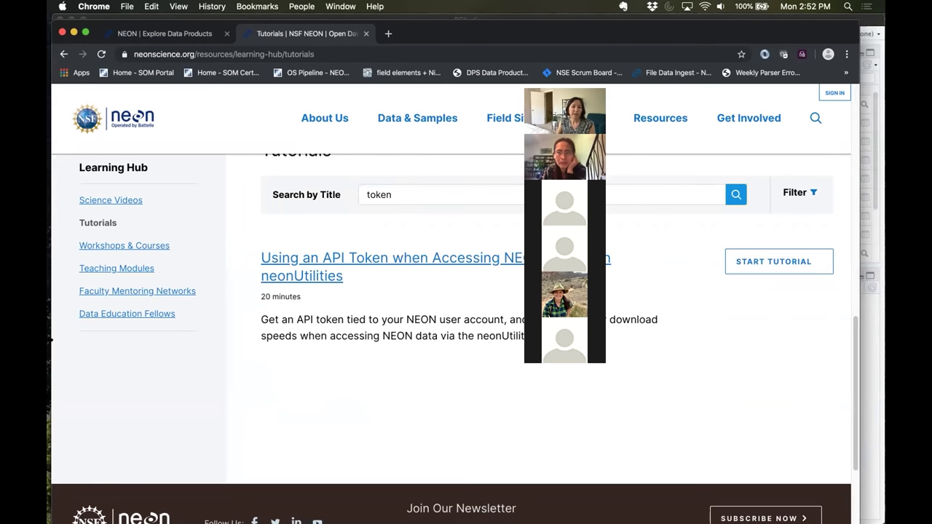
- Open the tutorial on using an API token with neonUtilities and examine its Get a NEON API Token section
{"action": "left_click_drag", "start_coordinate": [856, 377], "coordinate": [874, 377]}
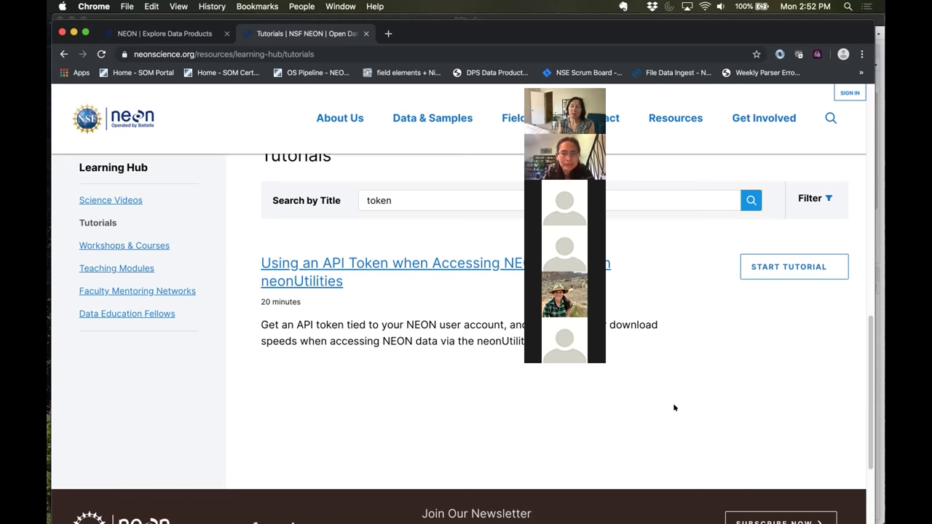
{"action": "left_click", "coordinate": [512, 265]}
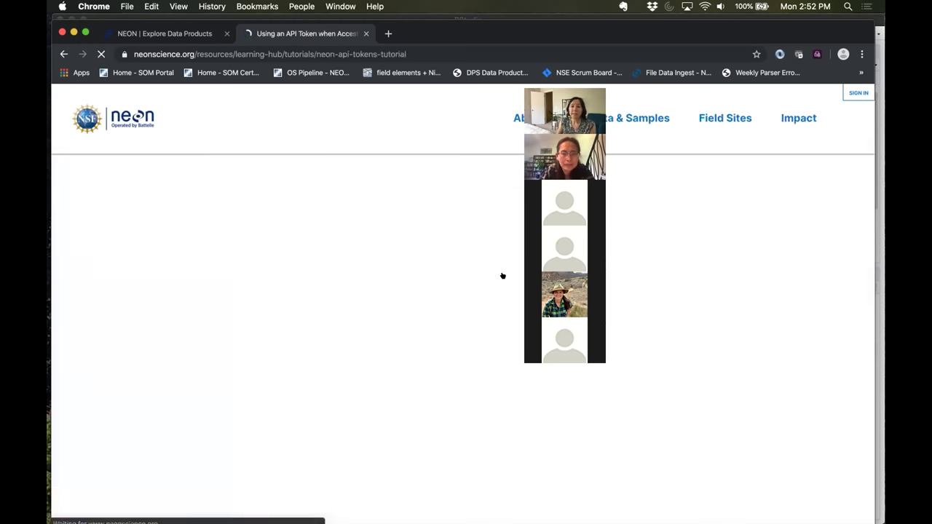
{"action": "scroll", "coordinate": [240, 385], "scroll_direction": "down", "scroll_amount": 5}
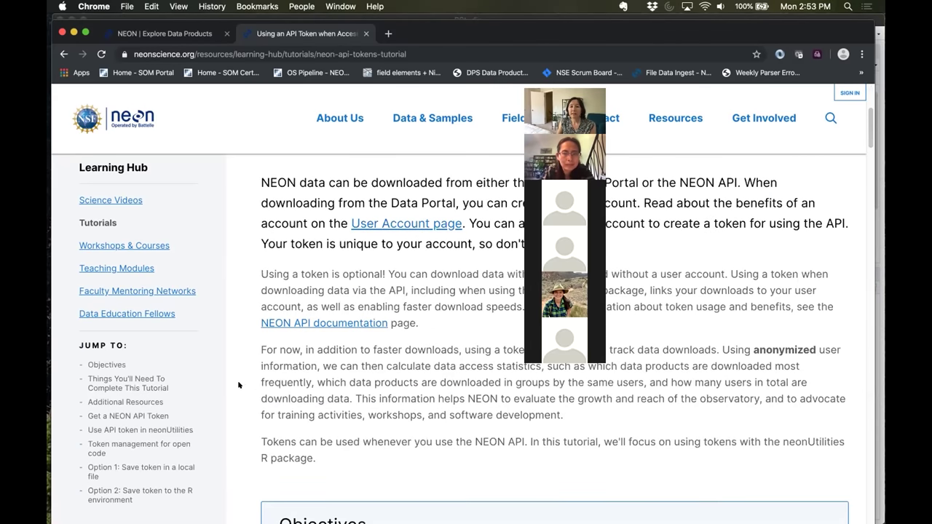
{"action": "scroll", "coordinate": [239, 386], "scroll_direction": "down", "scroll_amount": 10}
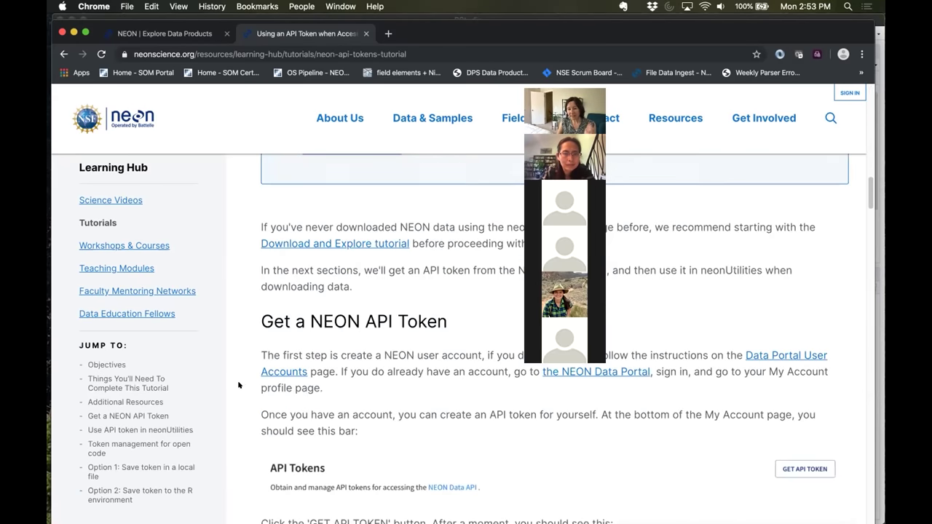
{"action": "scroll", "coordinate": [238, 386], "scroll_direction": "down", "scroll_amount": 6}
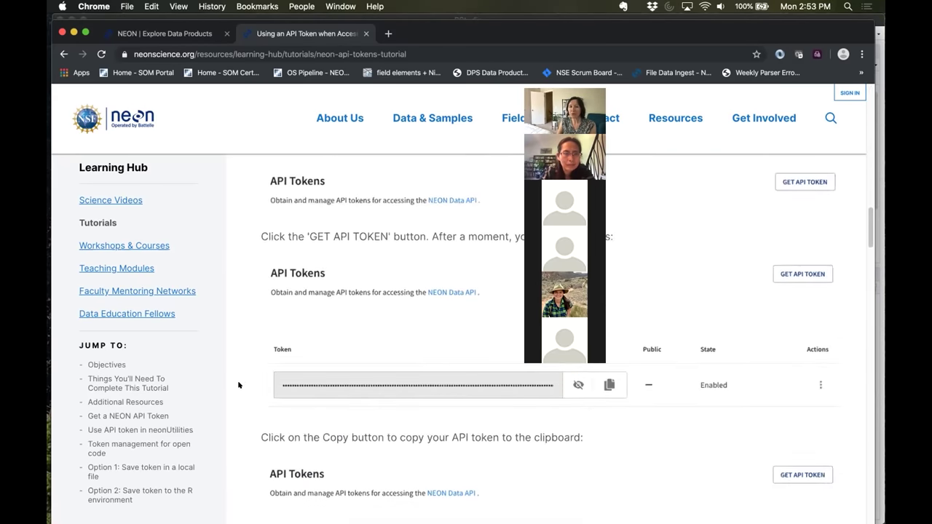
{"action": "scroll", "coordinate": [238, 385], "scroll_direction": "up", "scroll_amount": 5}
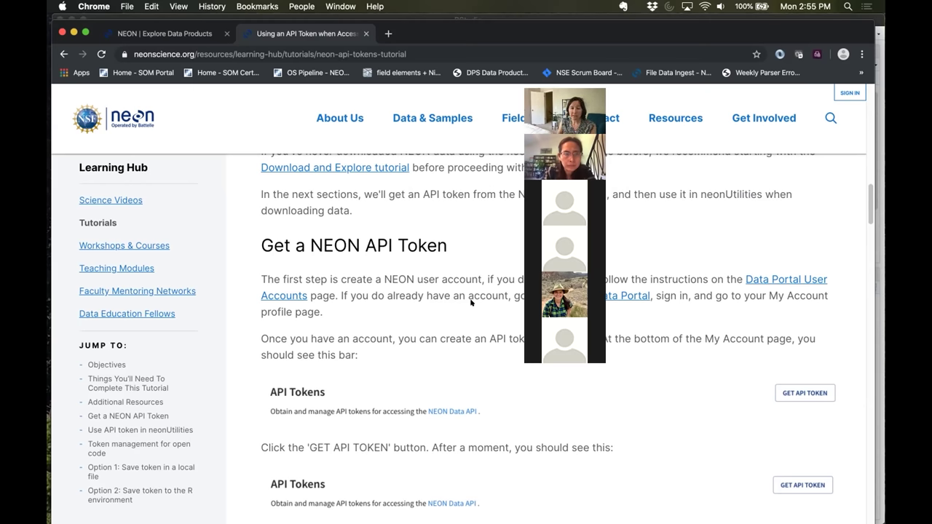
{"action": "scroll", "coordinate": [249, 370], "scroll_direction": "down", "scroll_amount": 2}
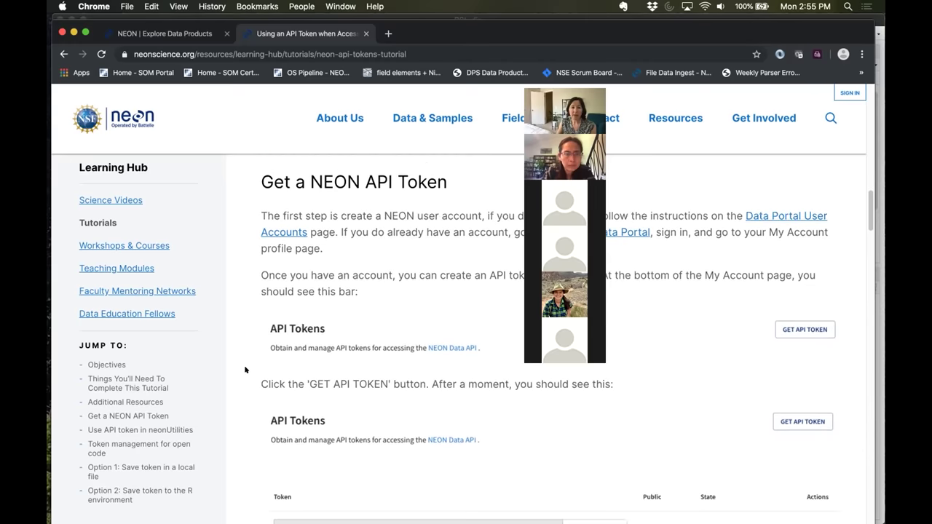
{"action": "scroll", "coordinate": [245, 370], "scroll_direction": "down", "scroll_amount": 1}
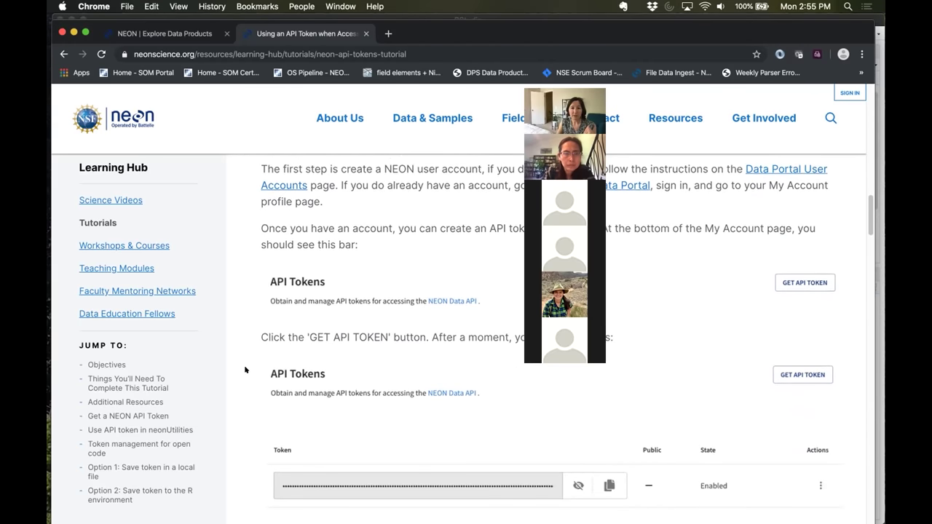
{"action": "scroll", "coordinate": [246, 370], "scroll_direction": "up", "scroll_amount": 1}
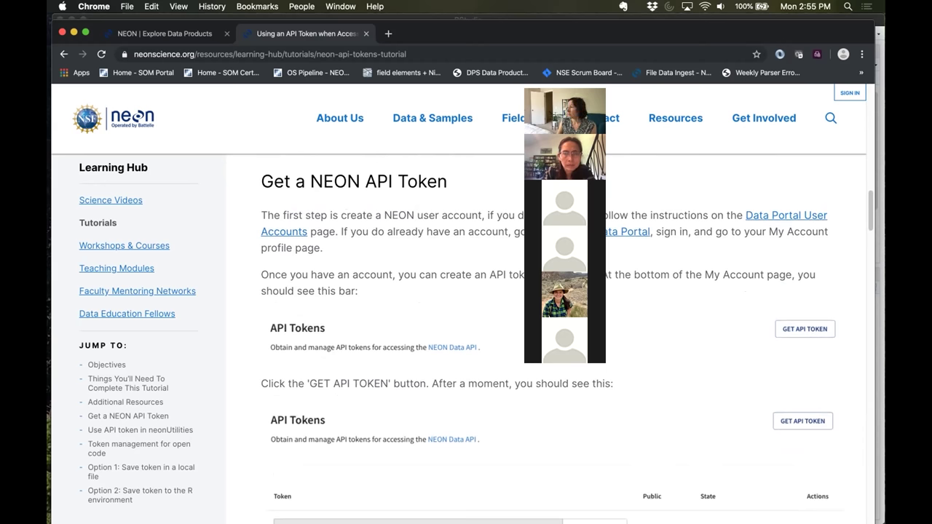
- Switch to RStudio and add an empty token= argument after package="expanded" in the apchem loadByProduct call
{"action": "key", "text": "super+Tab"}
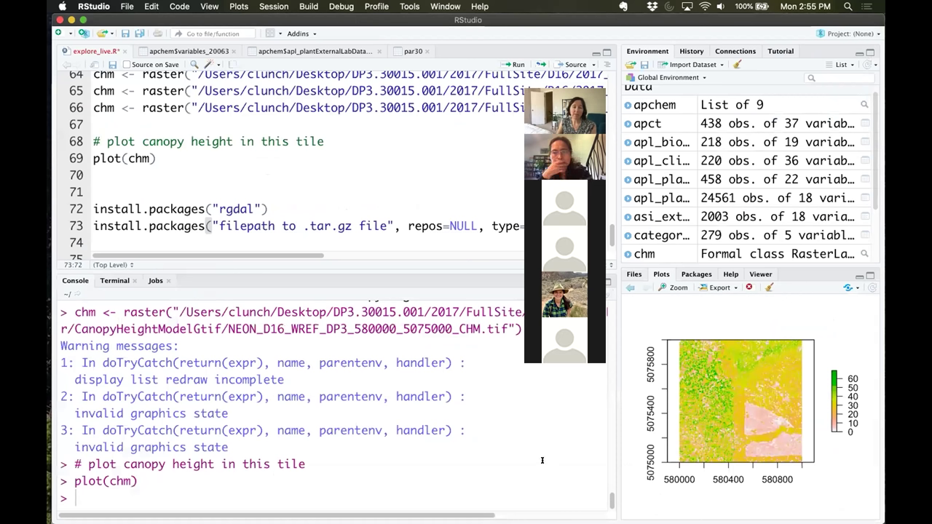
{"action": "scroll", "coordinate": [272, 190], "scroll_direction": "up", "scroll_amount": 3}
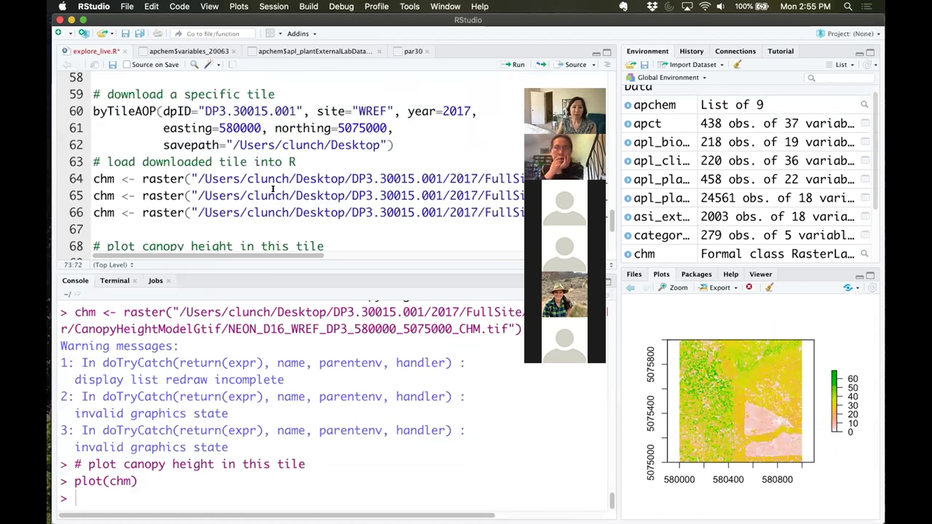
{"action": "scroll", "coordinate": [346, 182], "scroll_direction": "up", "scroll_amount": 10}
{"action": "scroll", "coordinate": [346, 182], "scroll_direction": "up", "scroll_amount": 7}
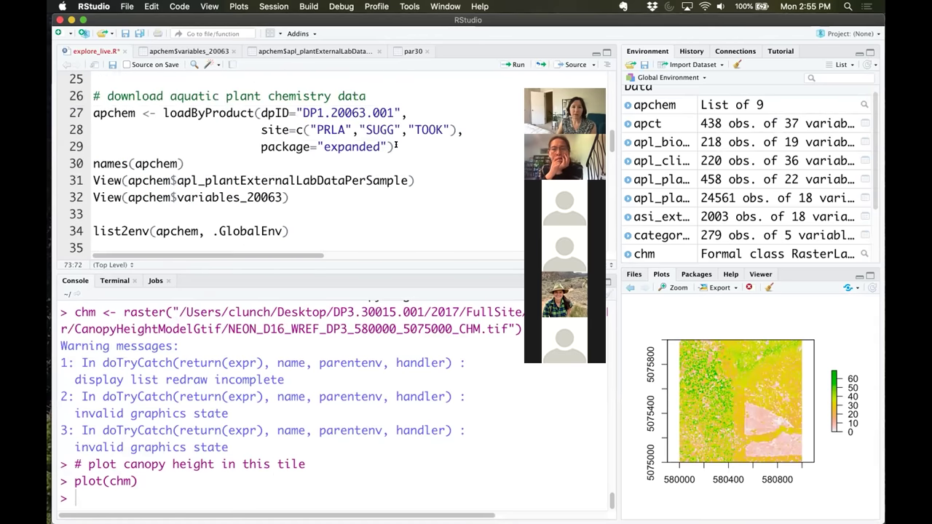
{"action": "left_click", "coordinate": [388, 147]}
{"action": "type", "text": ","}
{"action": "key", "text": "Return"}
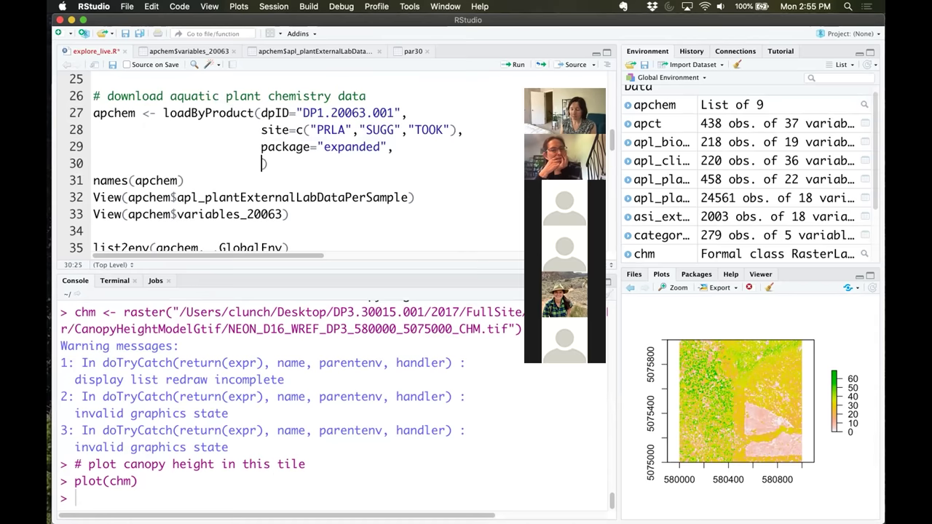
{"action": "type", "text": "token"}
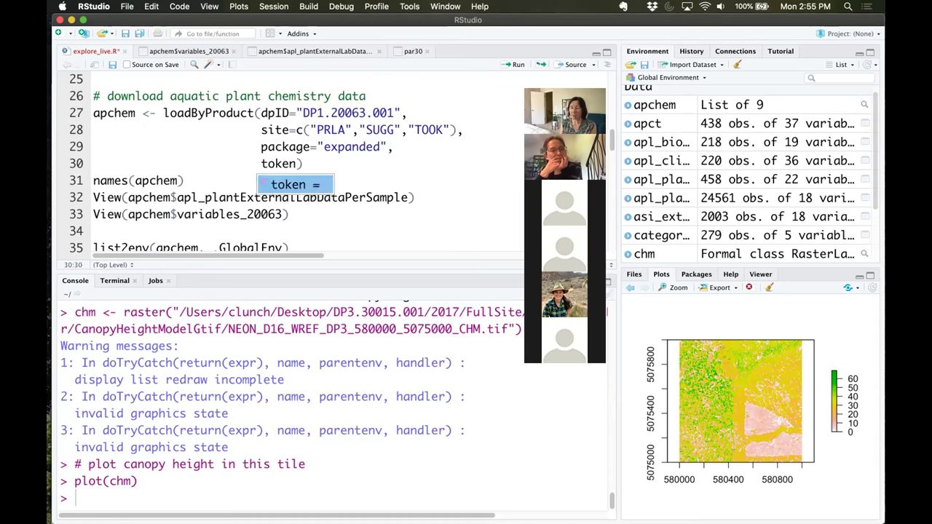
{"action": "type", "text": "="}
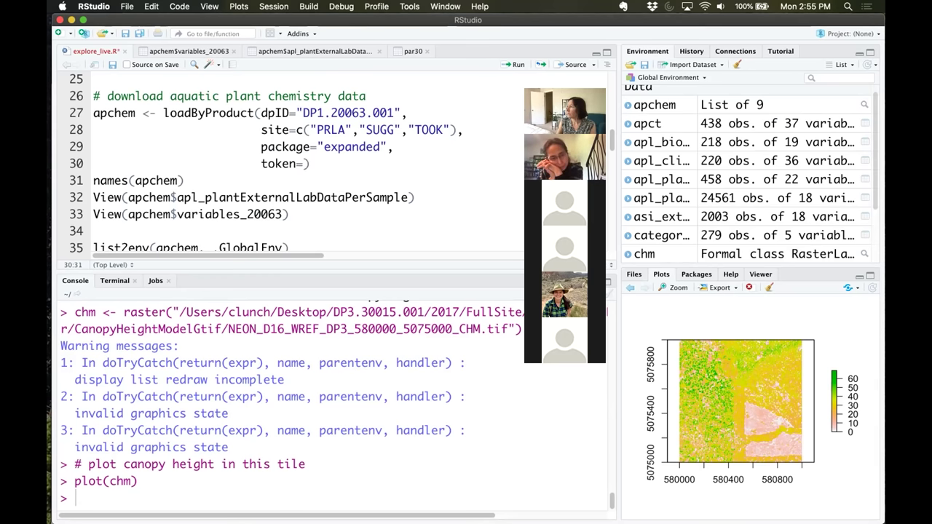
- Switch to Chrome, return to the Tutorials list and search it by title for "neonUtilities"
{"action": "key", "text": "super+Tab"}
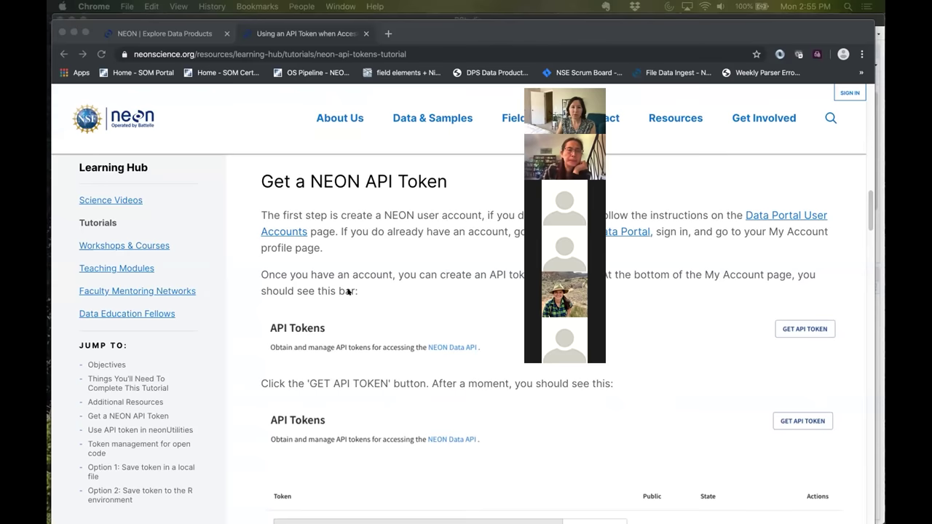
{"action": "scroll", "coordinate": [348, 284], "scroll_direction": "up", "scroll_amount": 3}
{"action": "scroll", "coordinate": [348, 277], "scroll_direction": "up", "scroll_amount": 10}
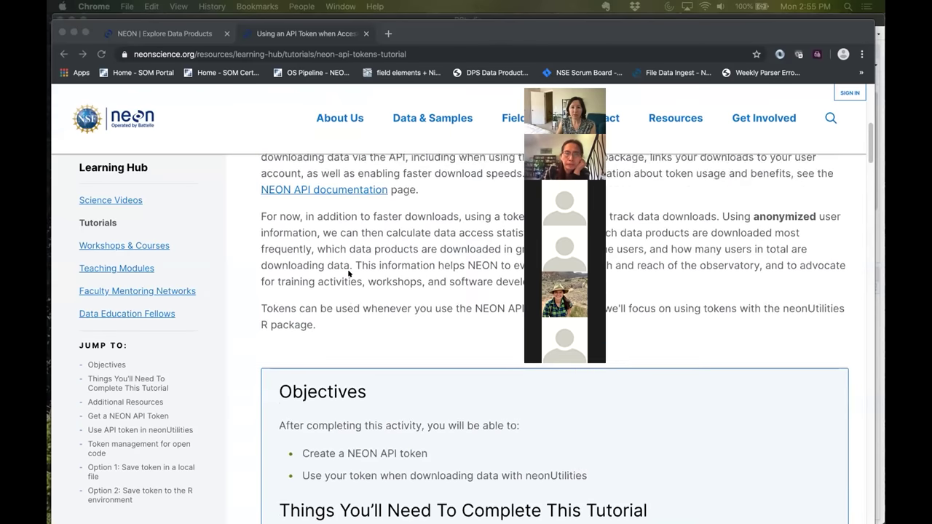
{"action": "left_click", "coordinate": [428, 223]}
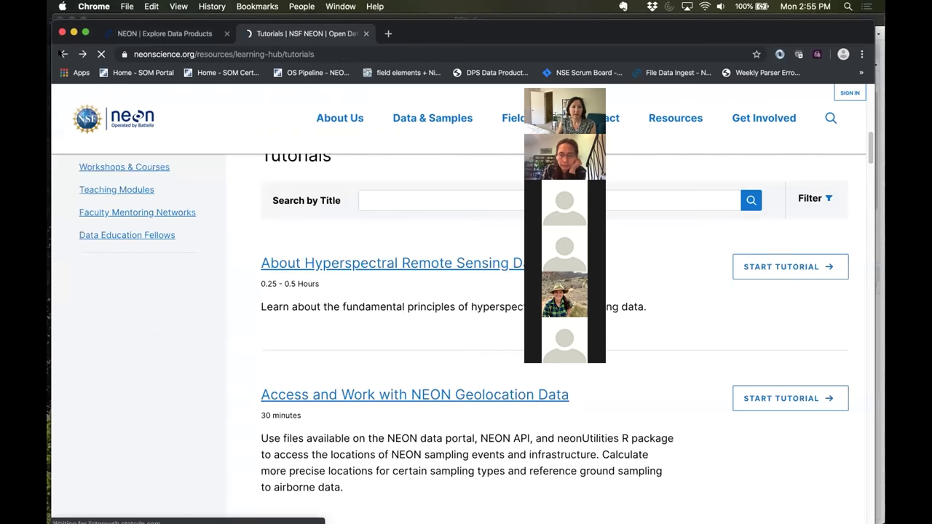
{"action": "left_click", "coordinate": [432, 196]}
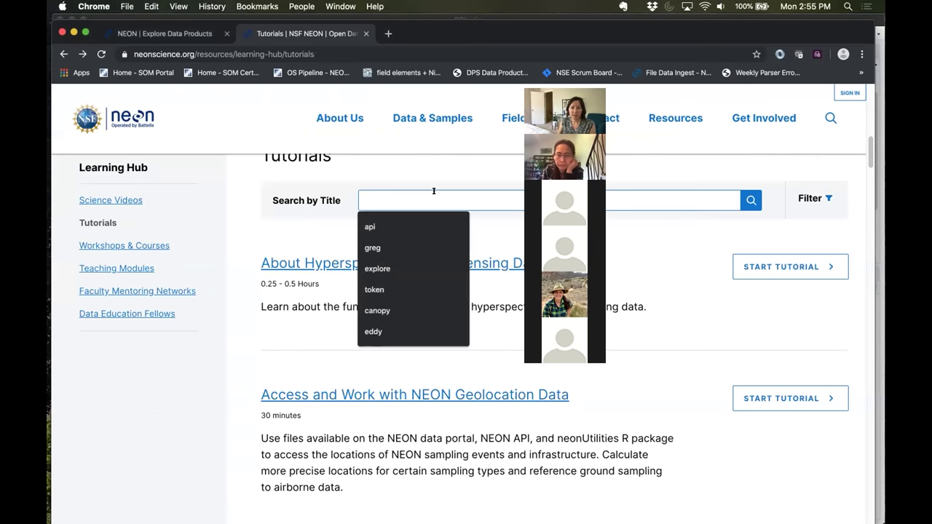
{"action": "type", "text": "neonUtili"}
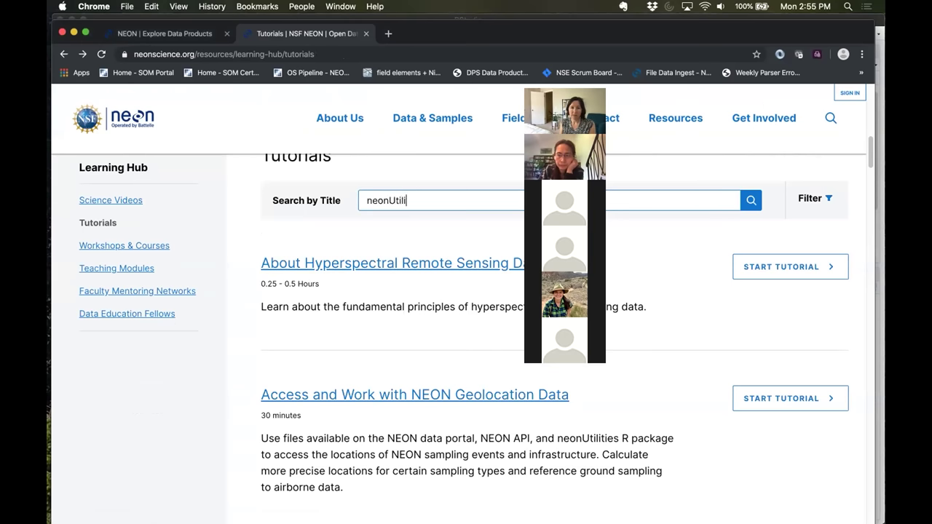
{"action": "type", "text": "ties"}
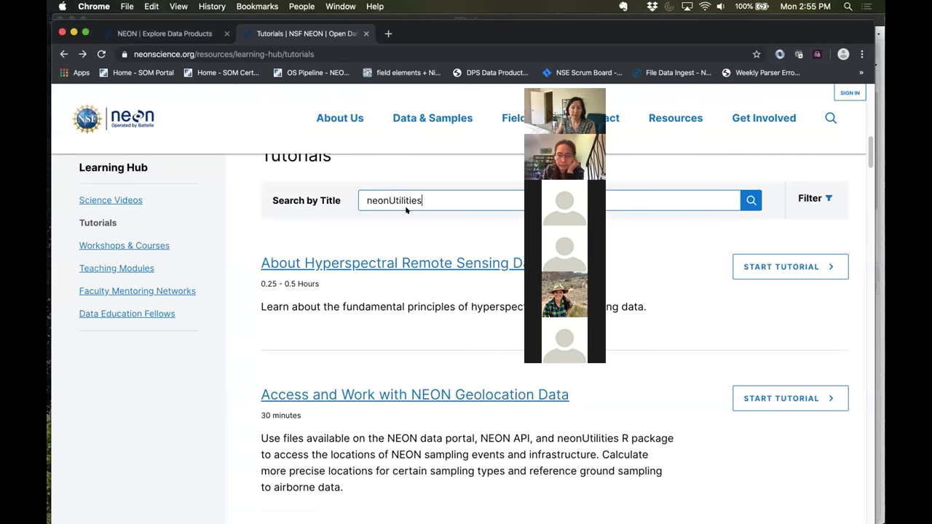
{"action": "left_click", "coordinate": [750, 201]}
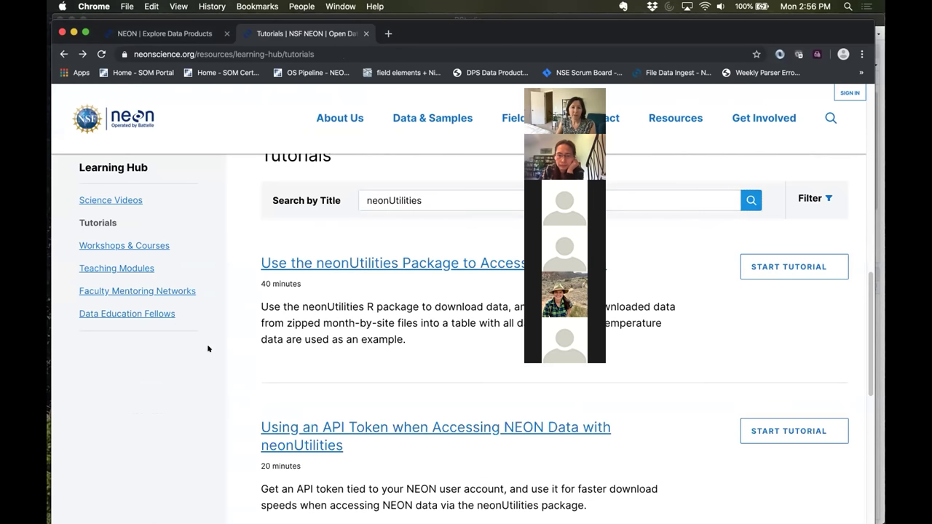
- Open the tutorial "Using neonUtilities in Python" from the search results and view its introduction
{"action": "scroll", "coordinate": [234, 333], "scroll_direction": "down", "scroll_amount": 5}
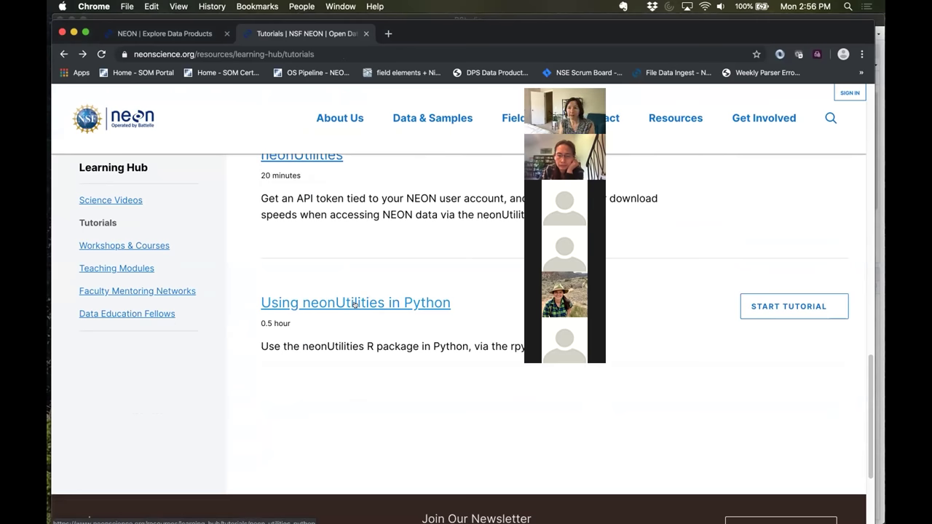
{"action": "left_click", "coordinate": [355, 304]}
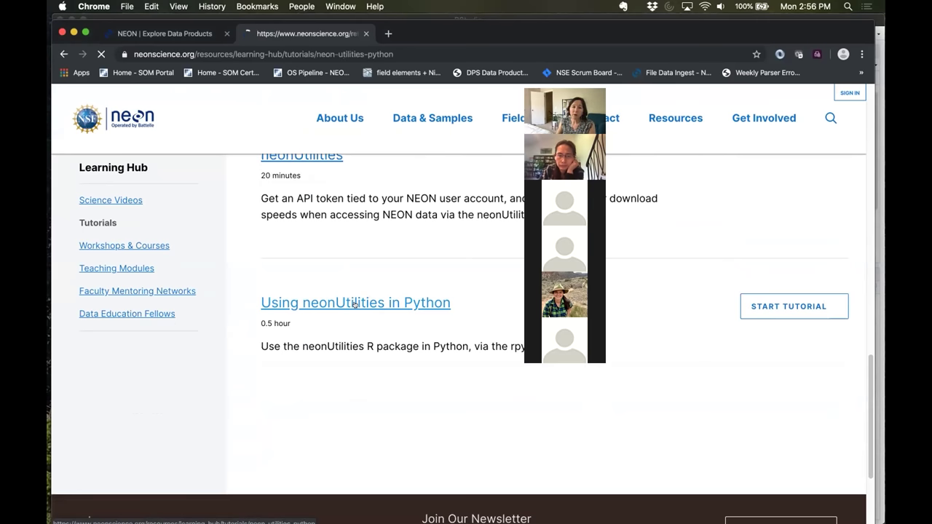
{"action": "scroll", "coordinate": [238, 340], "scroll_direction": "down", "scroll_amount": 2}
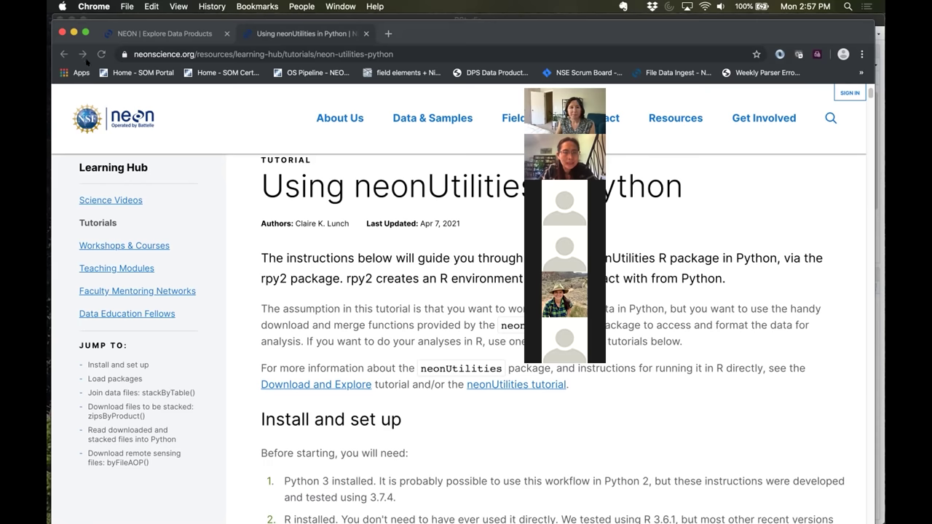
- Return to the Tutorials list, search it by title for "api" and look through the matching tutorials
{"action": "left_click", "coordinate": [64, 54]}
{"action": "scroll", "coordinate": [222, 259], "scroll_direction": "up", "scroll_amount": 8}
{"action": "scroll", "coordinate": [233, 262], "scroll_direction": "down", "scroll_amount": 4}
{"action": "left_click", "coordinate": [498, 274]}
{"action": "left_click", "coordinate": [457, 307]}
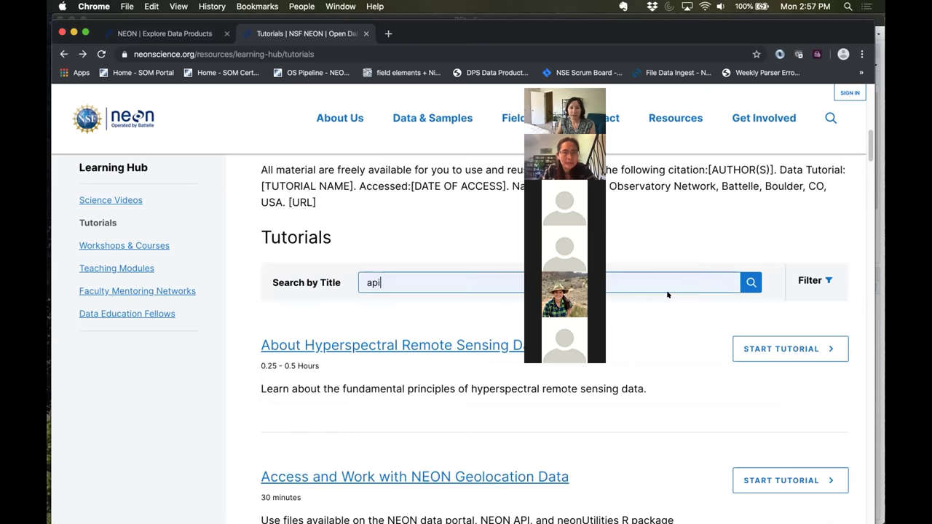
{"action": "left_click", "coordinate": [748, 284]}
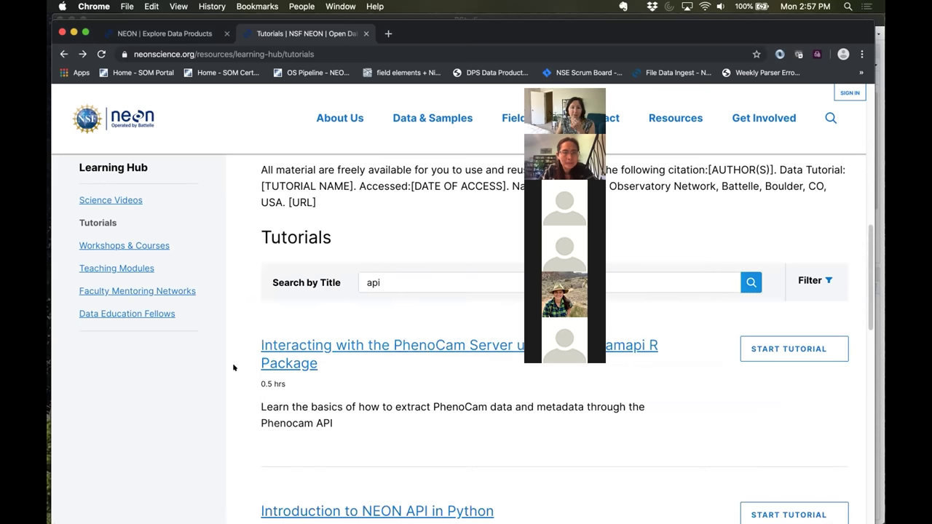
{"action": "scroll", "coordinate": [233, 367], "scroll_direction": "down", "scroll_amount": 3}
{"action": "scroll", "coordinate": [233, 368], "scroll_direction": "down", "scroll_amount": 6}
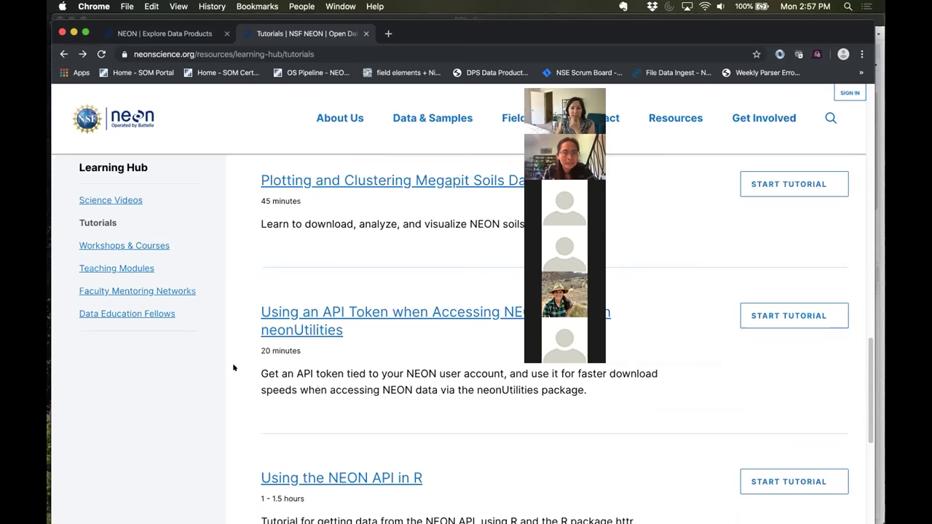
{"action": "scroll", "coordinate": [233, 368], "scroll_direction": "down", "scroll_amount": 2}
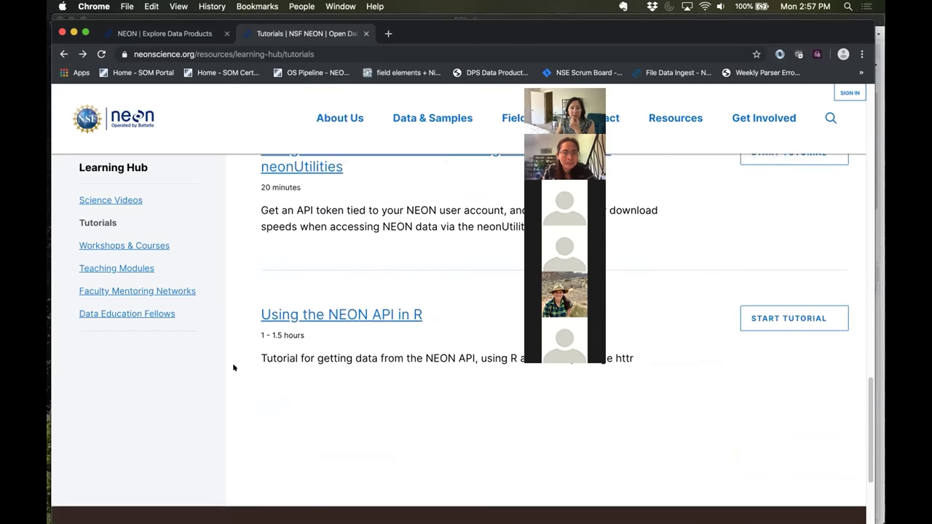
{"action": "scroll", "coordinate": [233, 368], "scroll_direction": "down", "scroll_amount": 1}
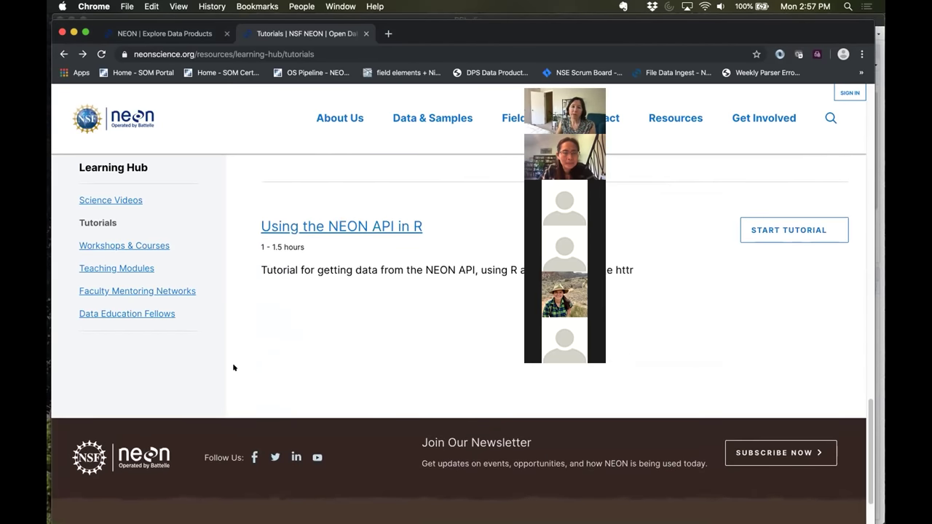